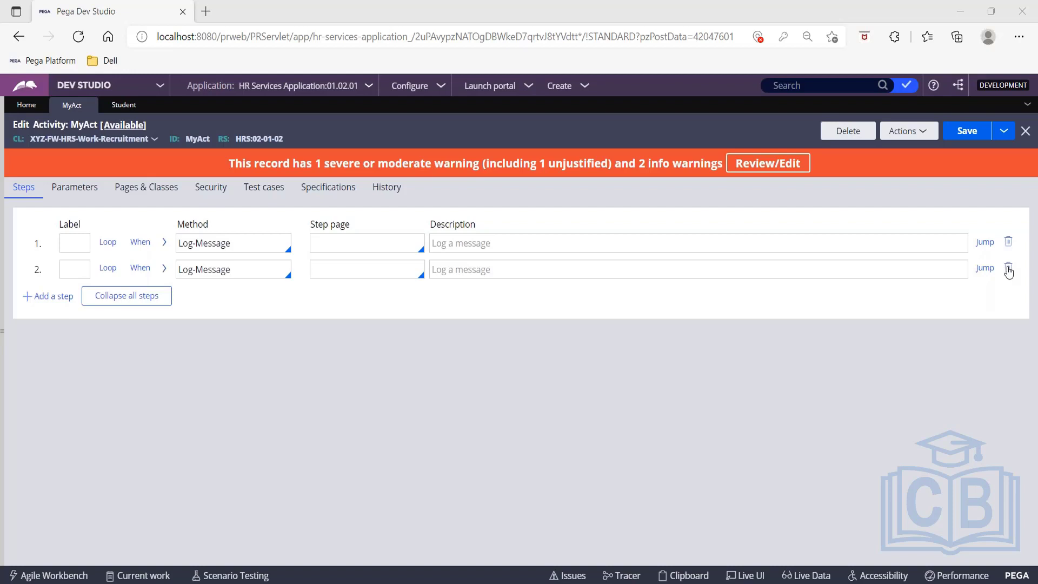
Delete the second Log-Message step from the MyAct activity and review the Student data type's records
{"action": "left_click", "coordinate": [1008, 271]}
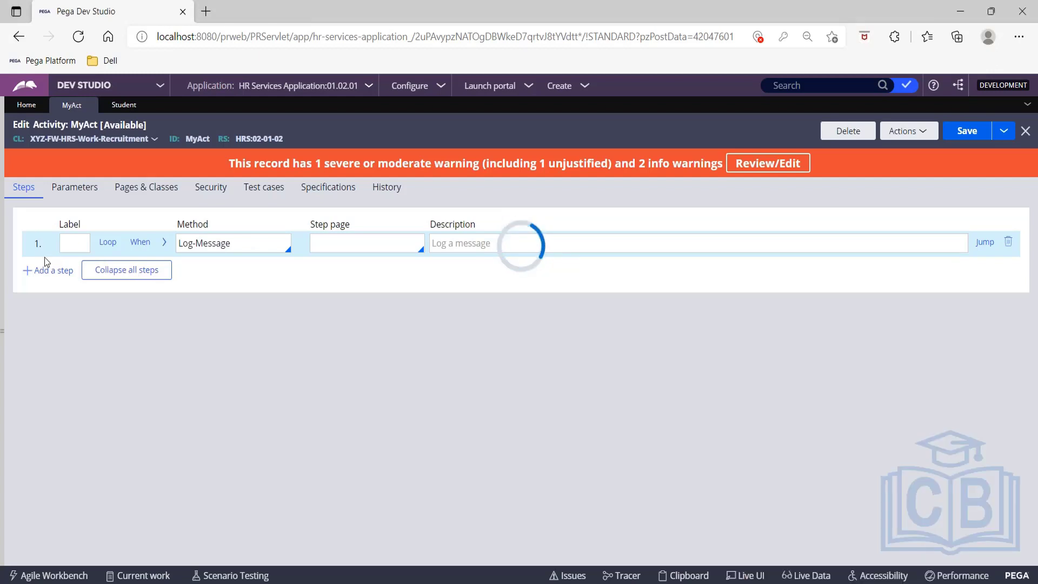
{"action": "left_click", "coordinate": [126, 105]}
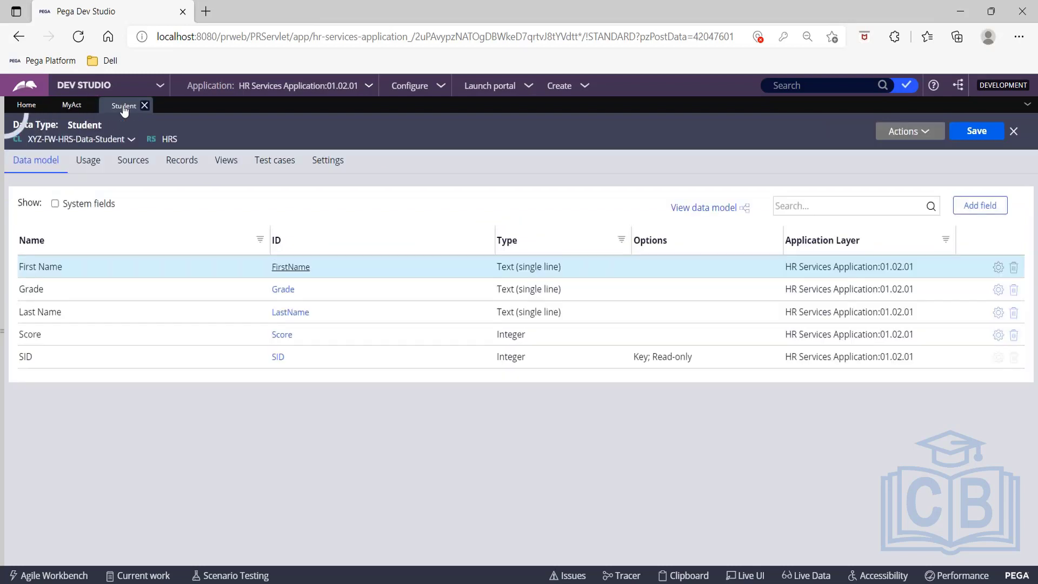
{"action": "left_click", "coordinate": [181, 160]}
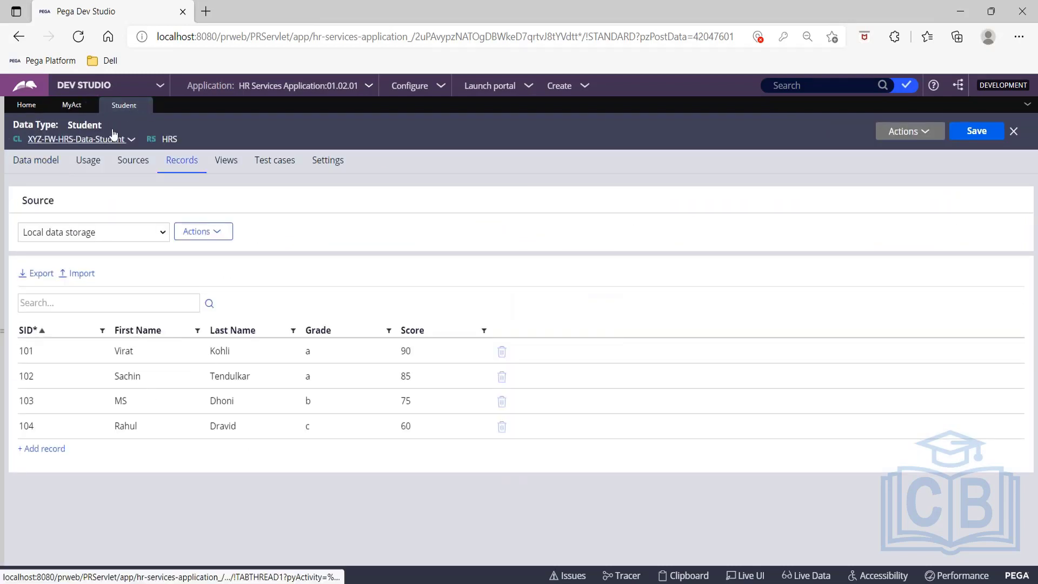
Add a second step to MyAct with the method Obj-Open and expand its method parameters
{"action": "left_click", "coordinate": [66, 108]}
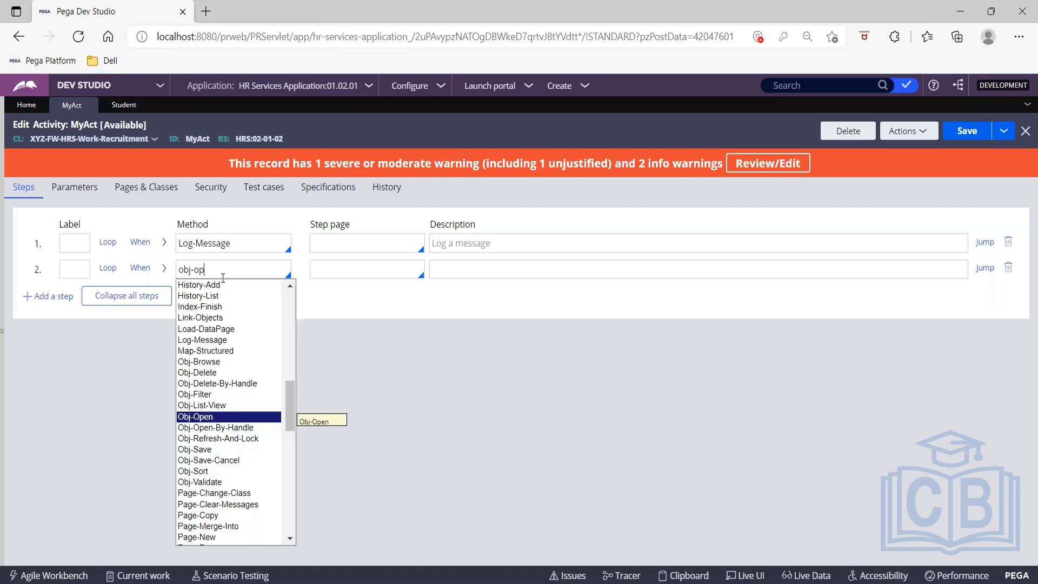
{"action": "key", "text": "Return"}
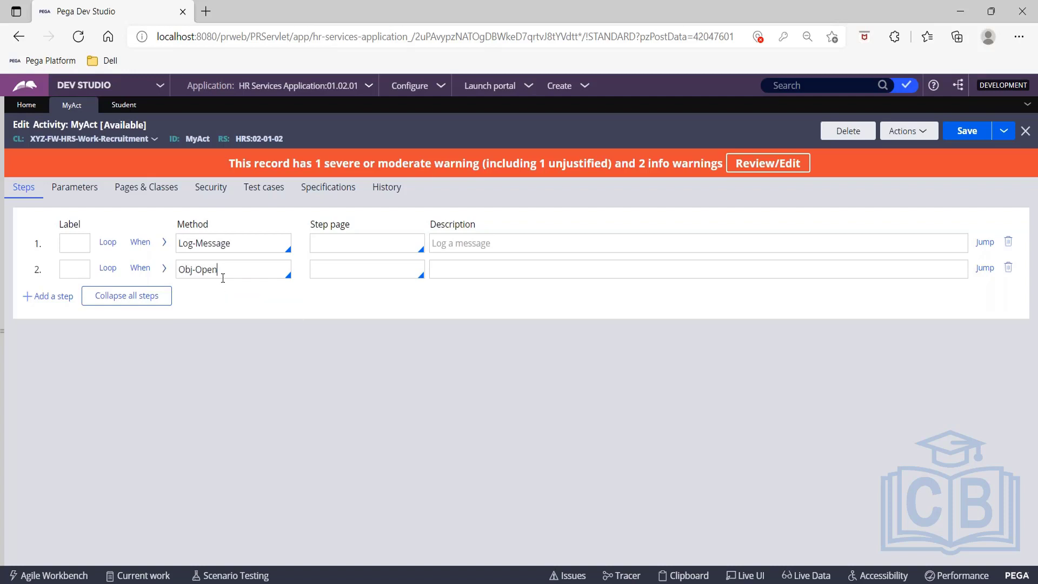
{"action": "left_click", "coordinate": [164, 270]}
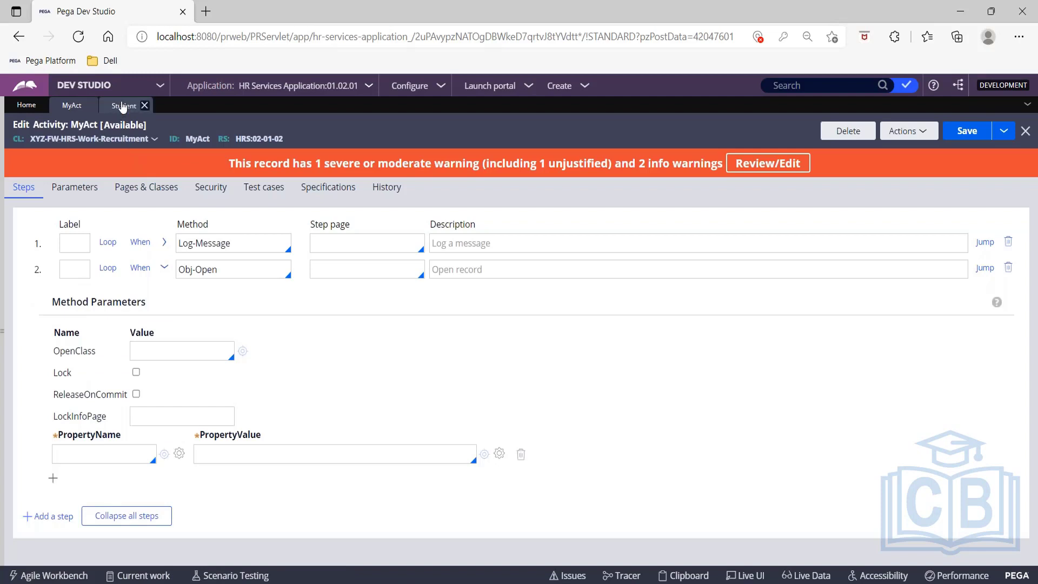
Declare the page MyPage with class XYZ-FW-HRS-Data-Student in the activity's pages and classes
{"action": "left_click", "coordinate": [166, 189]}
{"action": "left_click", "coordinate": [187, 243]}
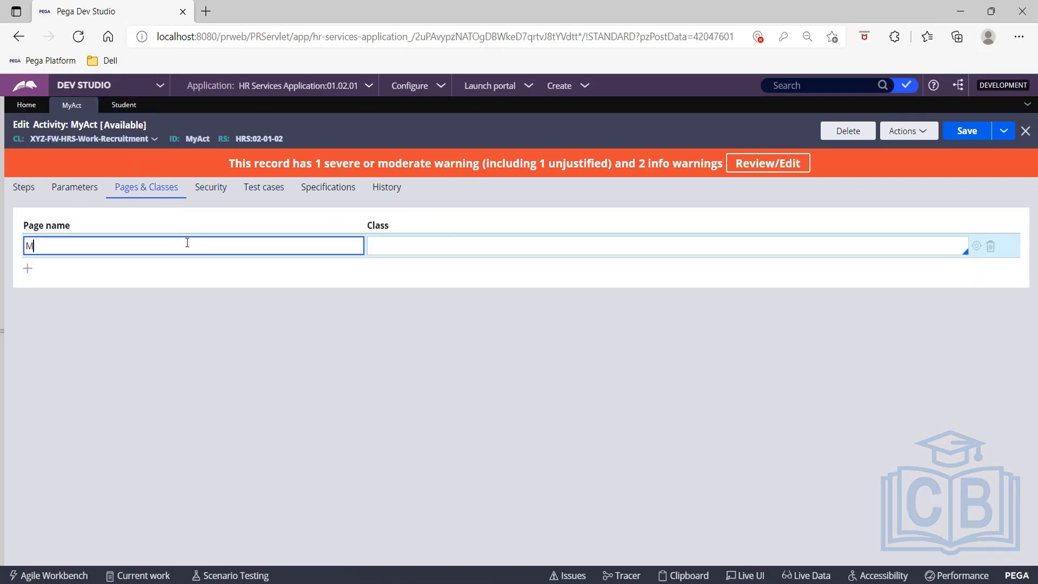
{"action": "type", "text": "MyPage"}
{"action": "key", "text": "Tab"}
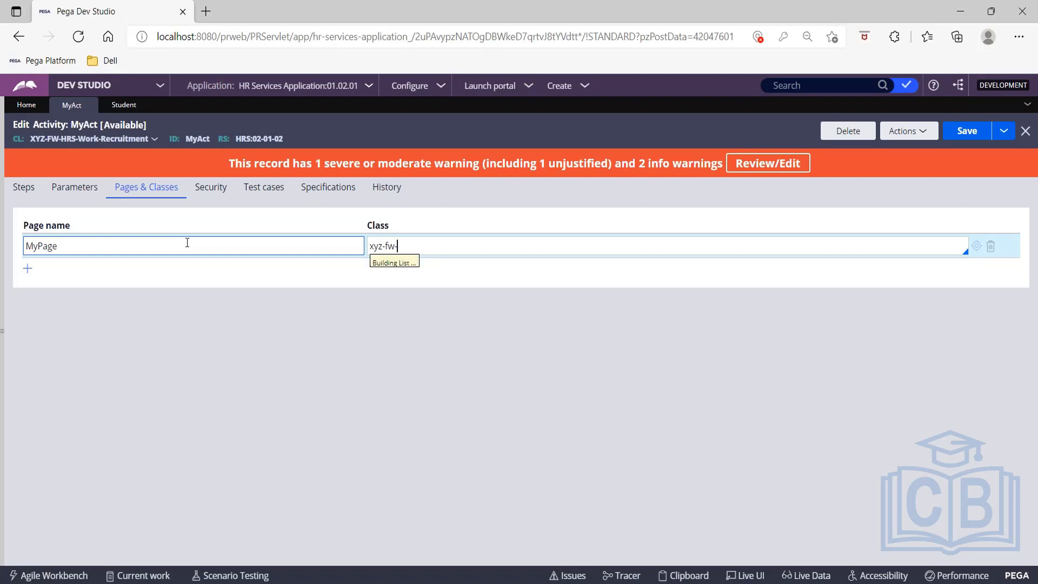
{"action": "key", "text": "Down"}
{"action": "key", "text": "Down"}
{"action": "key", "text": "Down"}
{"action": "key", "text": "Down"}
{"action": "key", "text": "Down"}
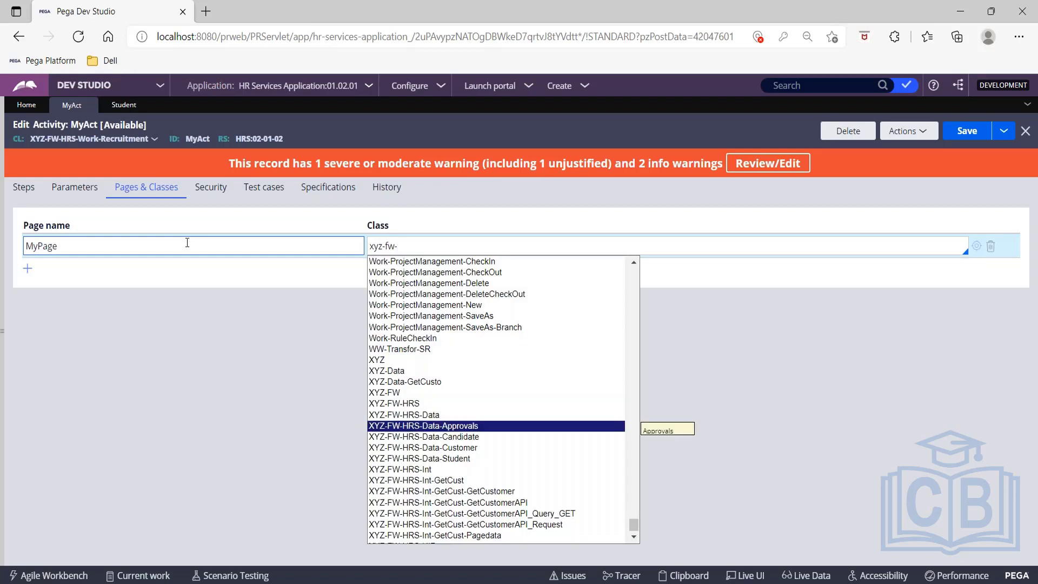
{"action": "key", "text": "Return"}
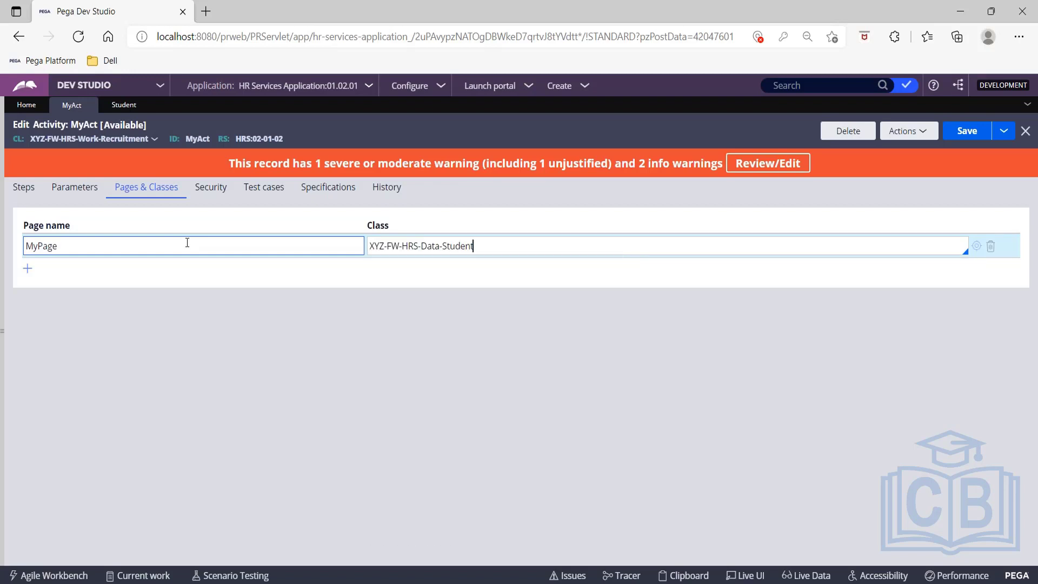
Set the Obj-Open step's step page to MyPage and try to save the activity
{"action": "left_click", "coordinate": [33, 196]}
{"action": "left_click", "coordinate": [349, 278]}
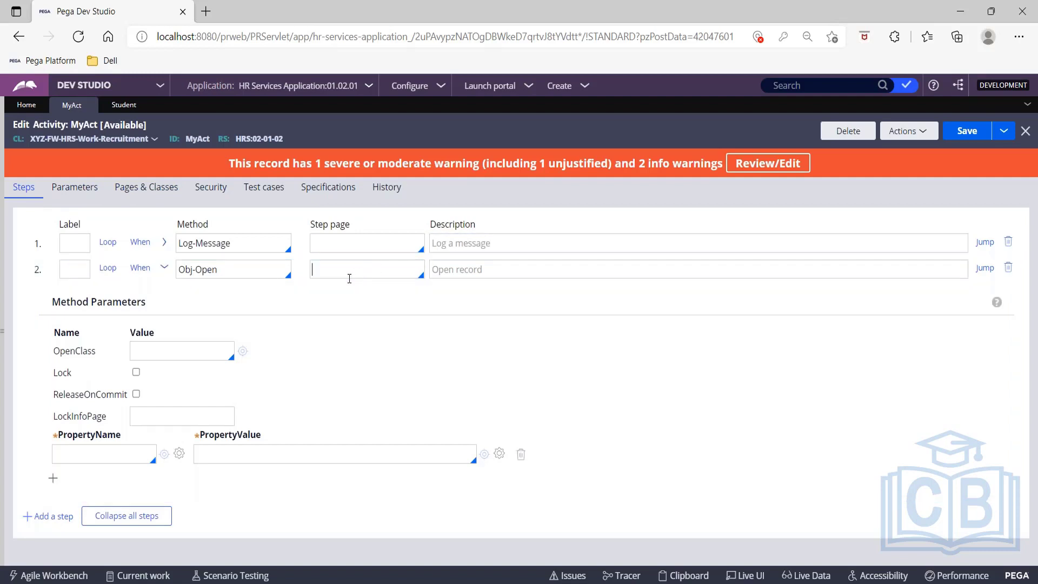
{"action": "left_click", "coordinate": [349, 327]}
{"action": "left_click", "coordinate": [965, 130]}
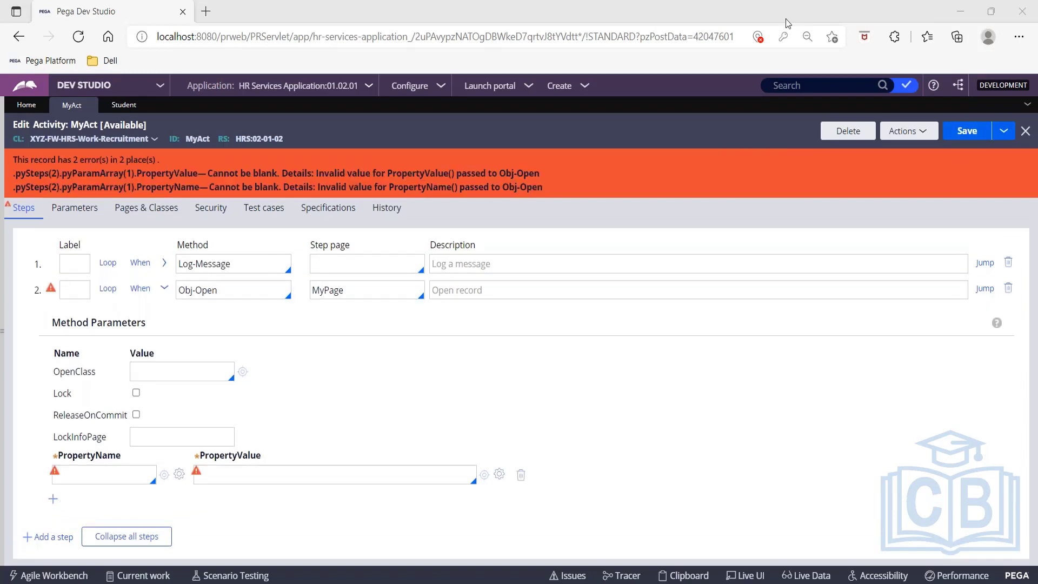
Set the Obj-Open step's PropertyName parameter to .SID
{"action": "left_click", "coordinate": [112, 482]}
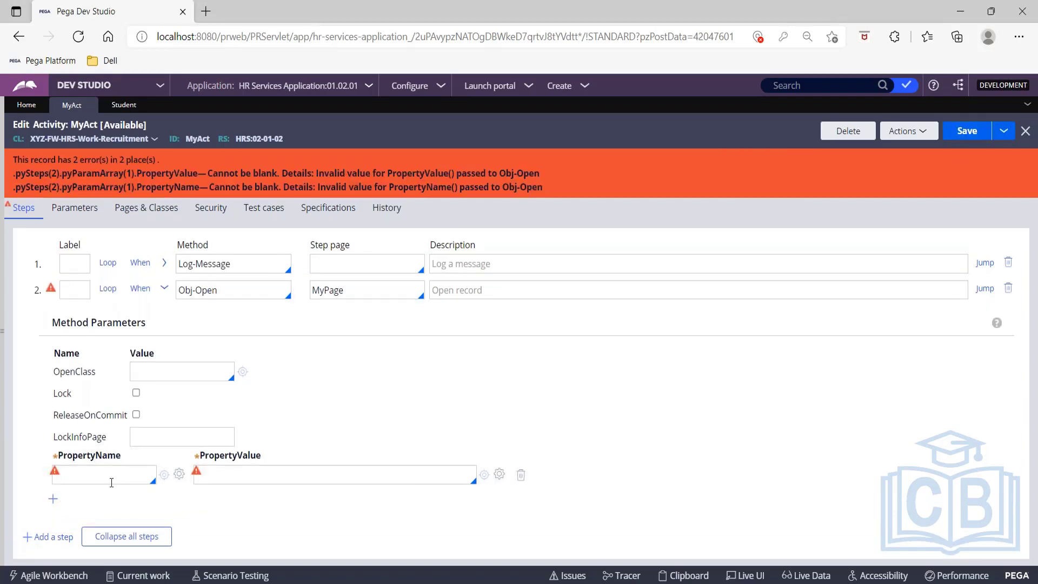
{"action": "type", "text": "."}
{"action": "key", "text": "Down"}
{"action": "key", "text": "Down"}
{"action": "key", "text": "Down"}
{"action": "key", "text": "Down"}
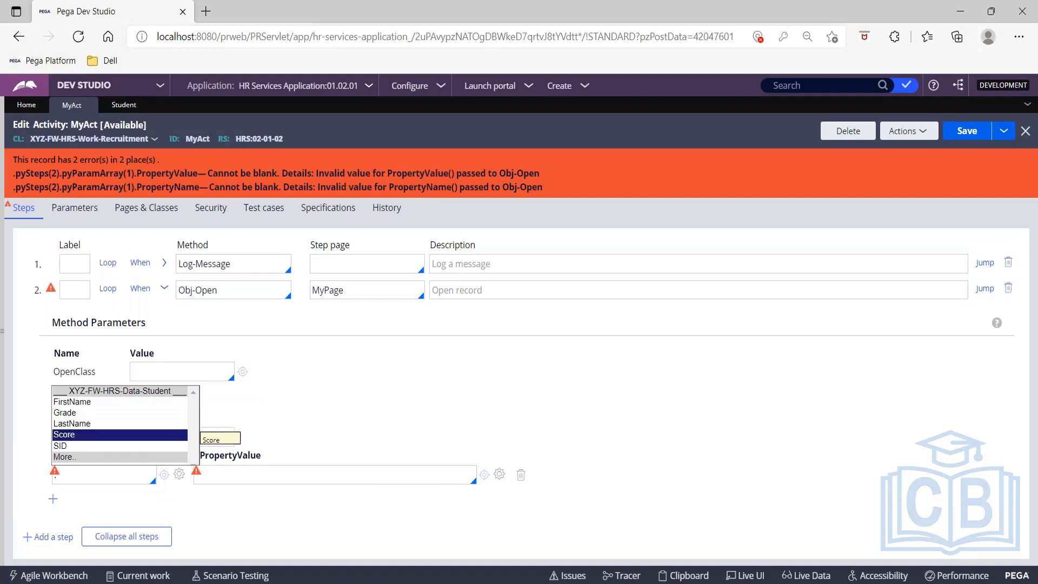
{"action": "key", "text": "Down"}
{"action": "key", "text": "Return"}
Enter "Primary." as the PropertyValue and look through the Recruitment properties offered for it
{"action": "left_click", "coordinate": [293, 474]}
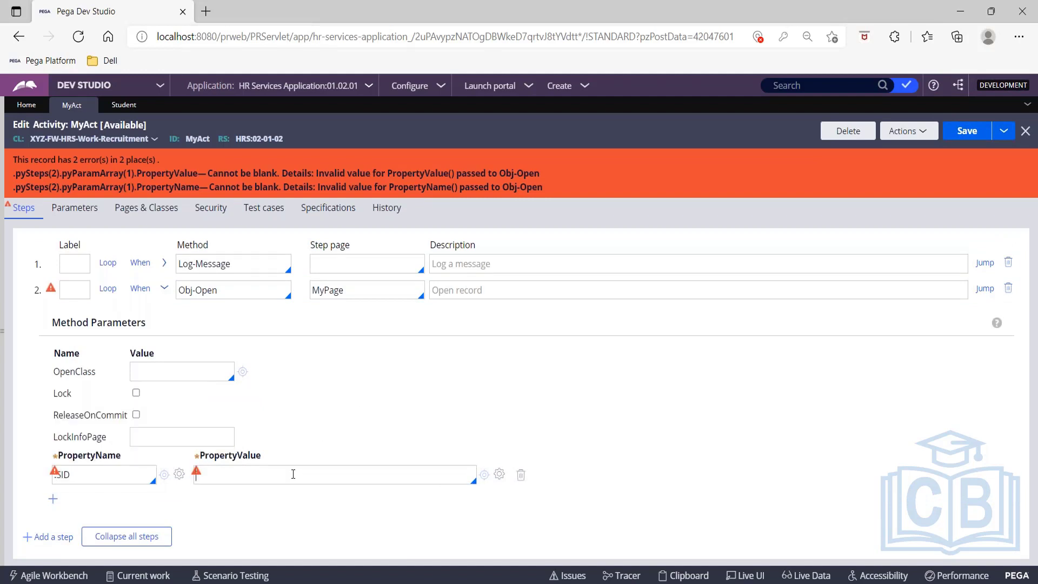
{"action": "type", "text": "."}
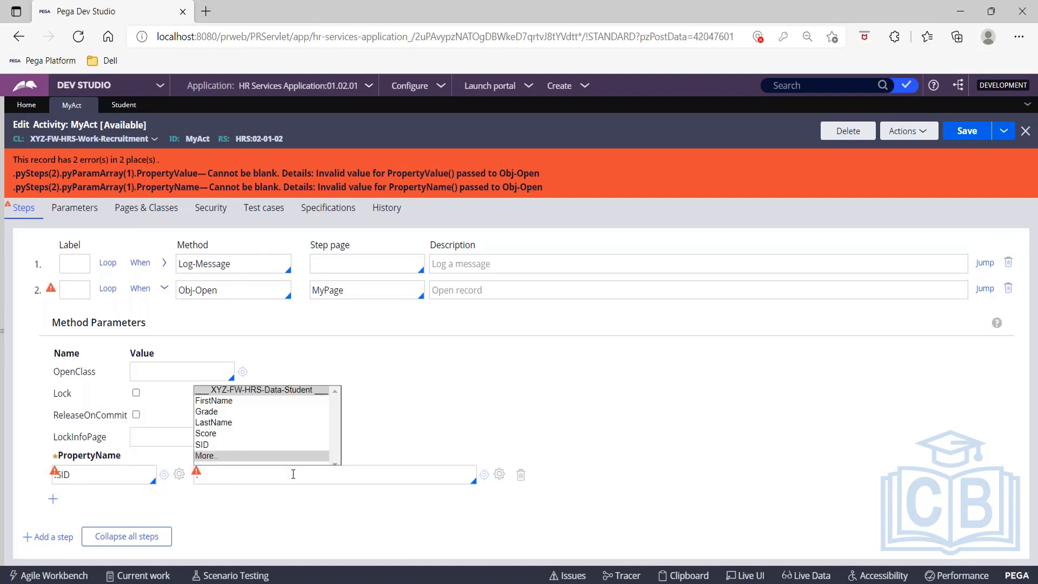
{"action": "key", "text": "BackSpace"}
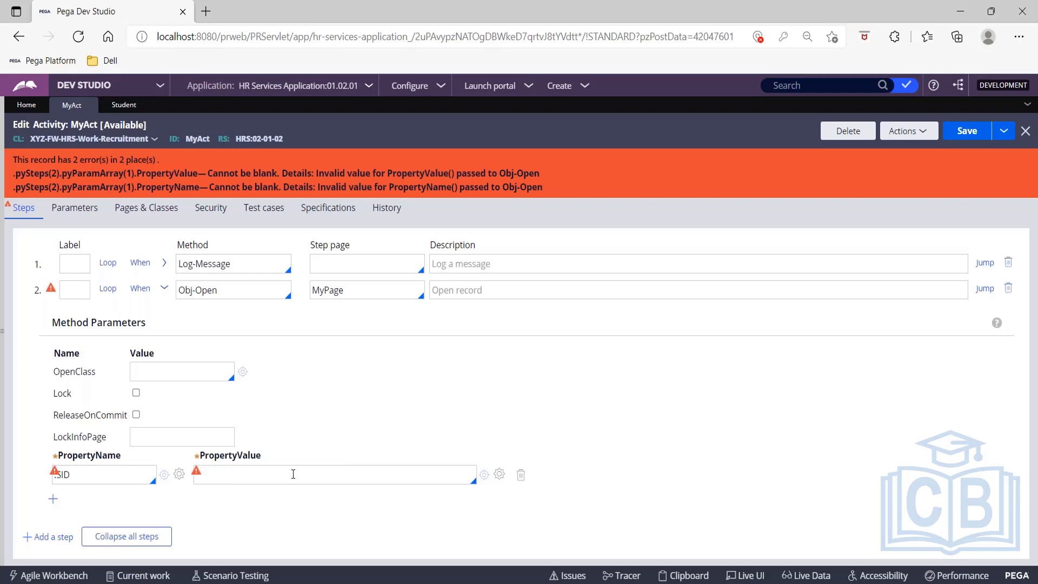
{"action": "key", "text": "Down"}
{"action": "key", "text": "Down"}
{"action": "key", "text": "Return"}
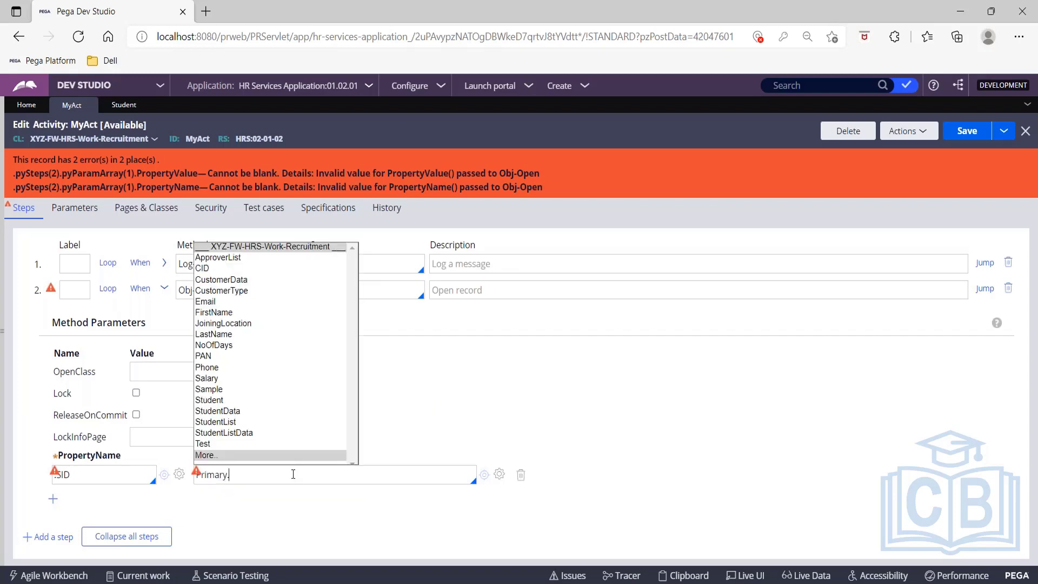
{"action": "key", "text": "Down"}
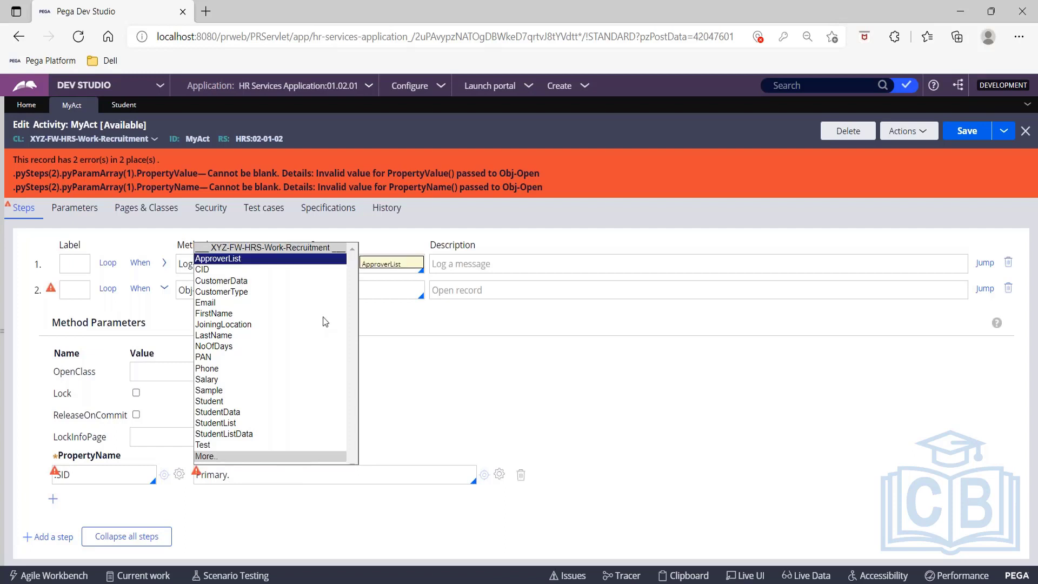
Check the SID field in the Student data model and create a property labelled SID in the XYZ-FW-HRS-Work-Recruitment class
{"action": "left_click", "coordinate": [124, 104]}
{"action": "left_click", "coordinate": [44, 171]}
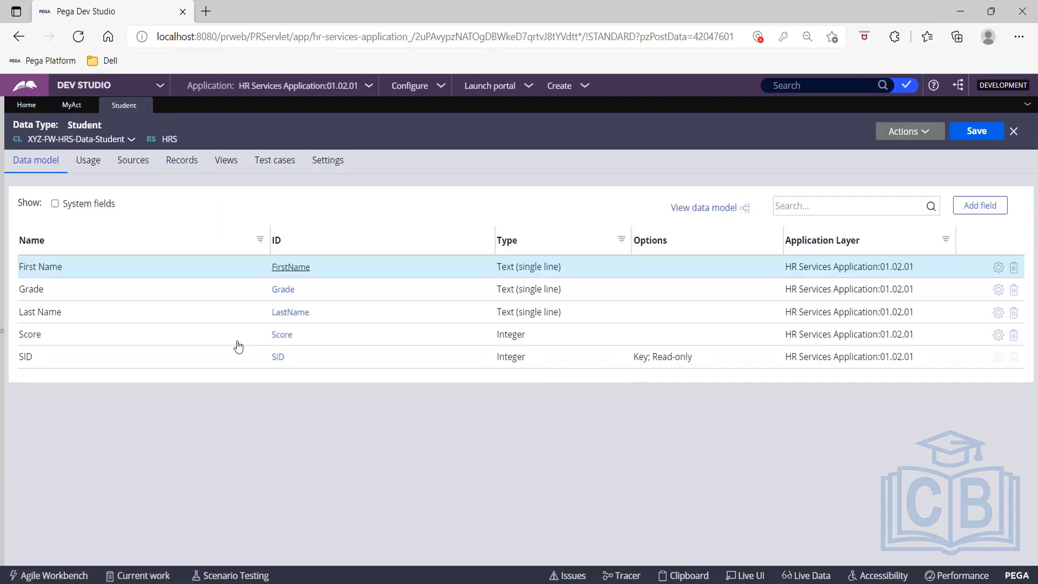
{"action": "mouse_move", "coordinate": [3, 234]}
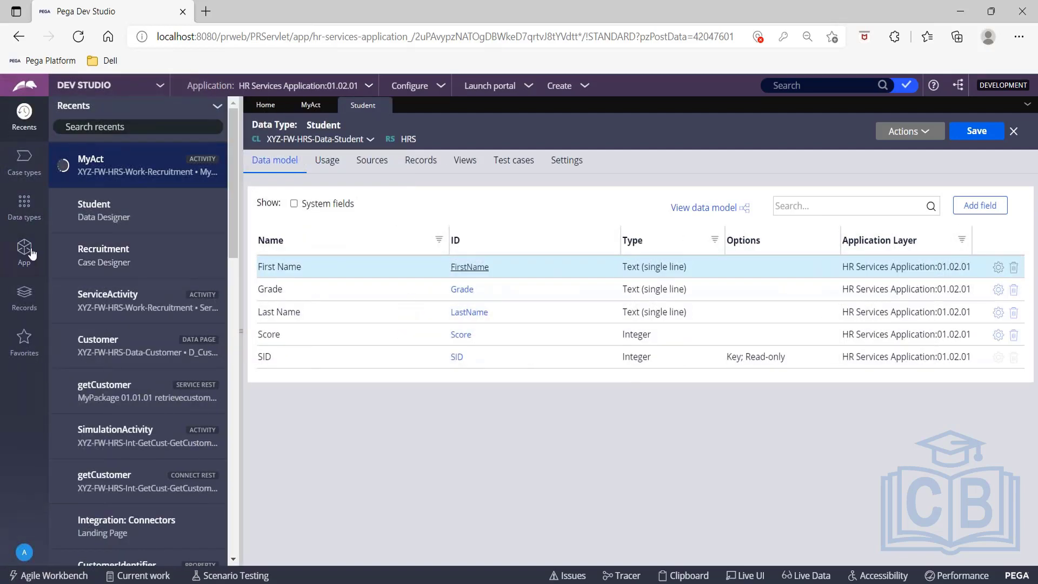
{"action": "left_click", "coordinate": [27, 252]}
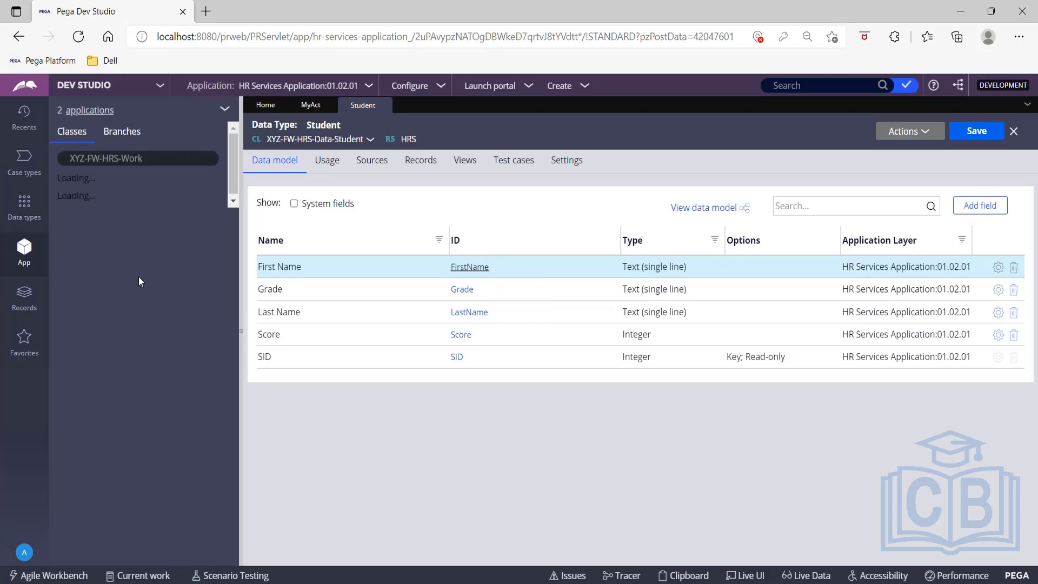
{"action": "left_click", "coordinate": [109, 216]}
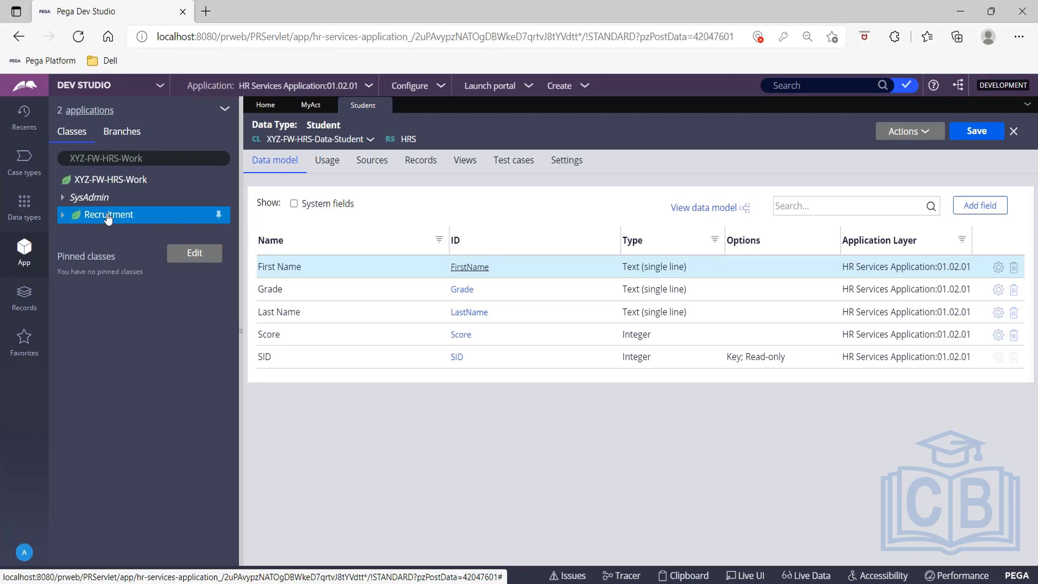
{"action": "left_click", "coordinate": [108, 216]}
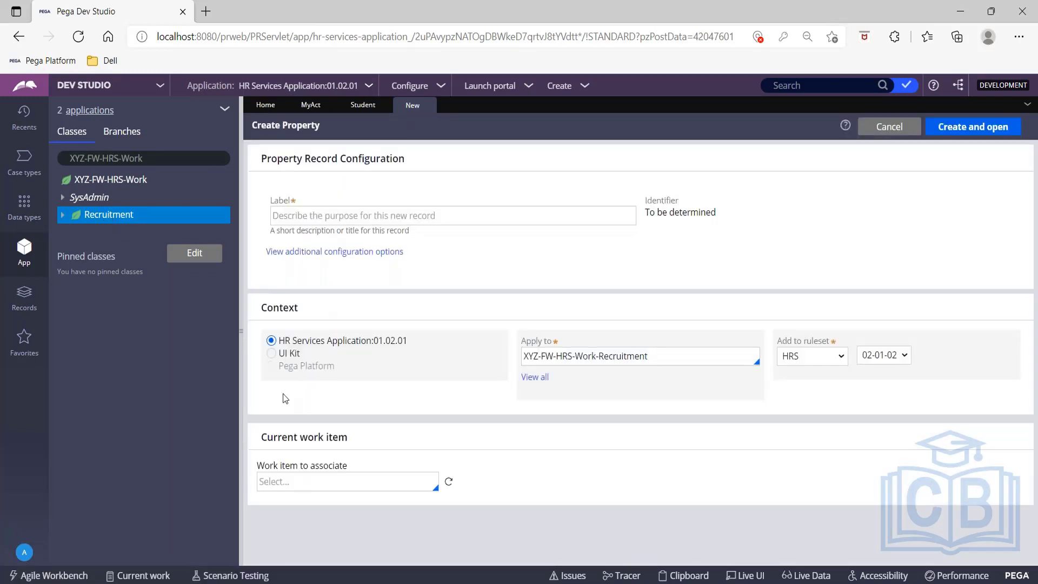
{"action": "left_click", "coordinate": [311, 211]}
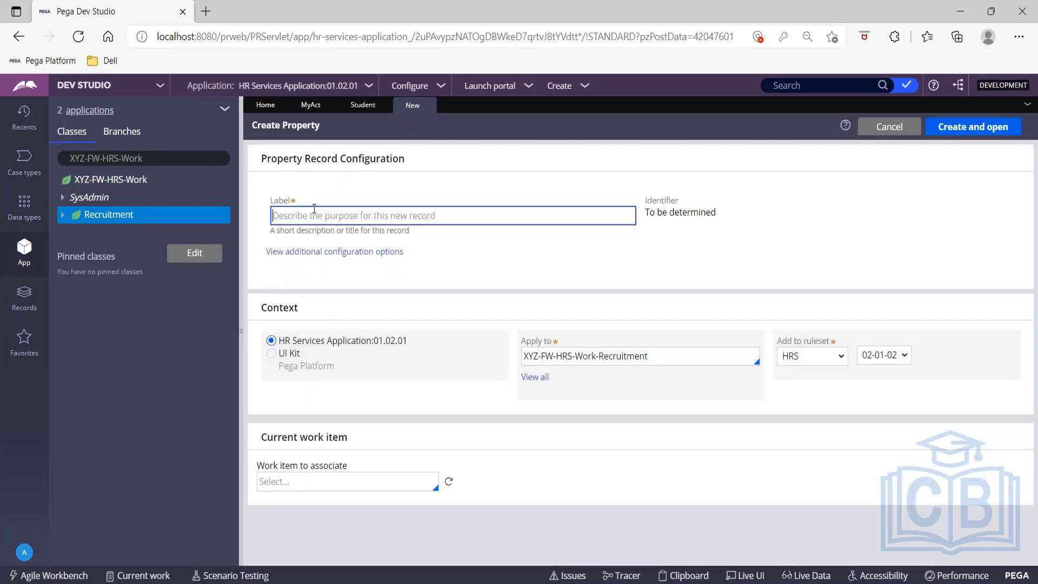
{"action": "type", "text": "SID"}
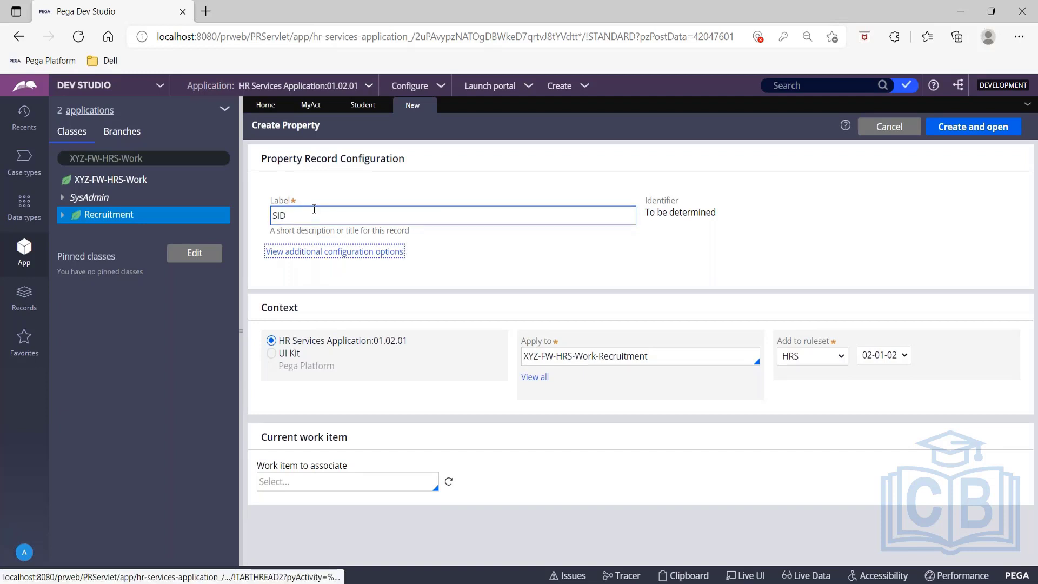
{"action": "left_click", "coordinate": [955, 130]}
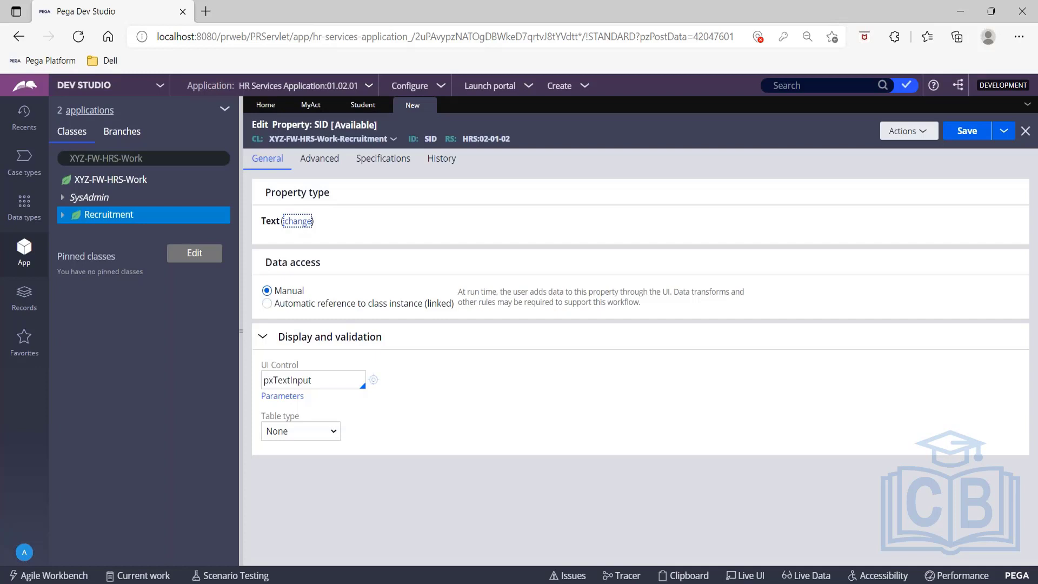
Change the SID property's type to Integer and save the property
{"action": "left_click", "coordinate": [298, 220]}
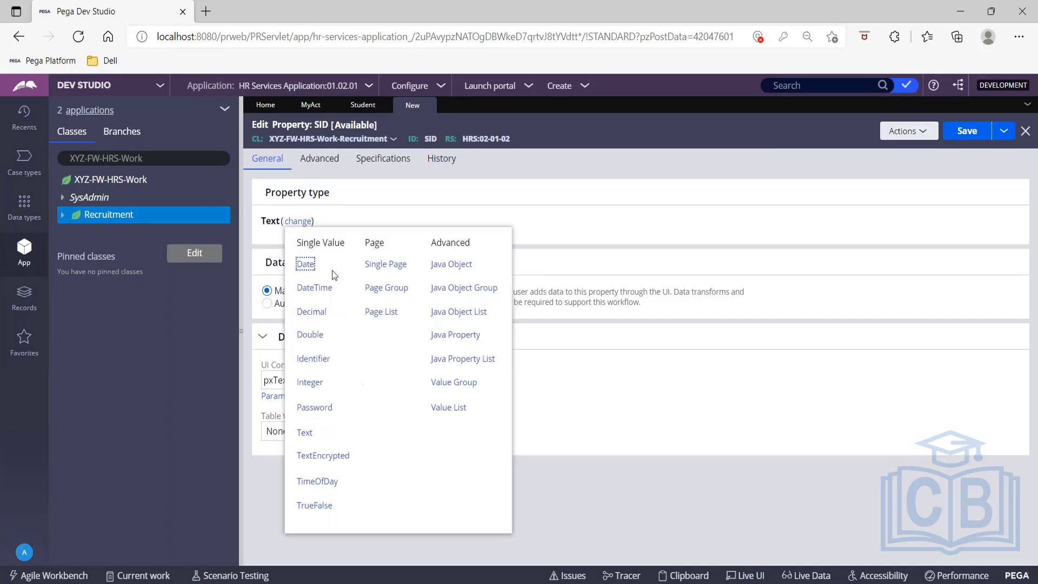
{"action": "left_click", "coordinate": [309, 383]}
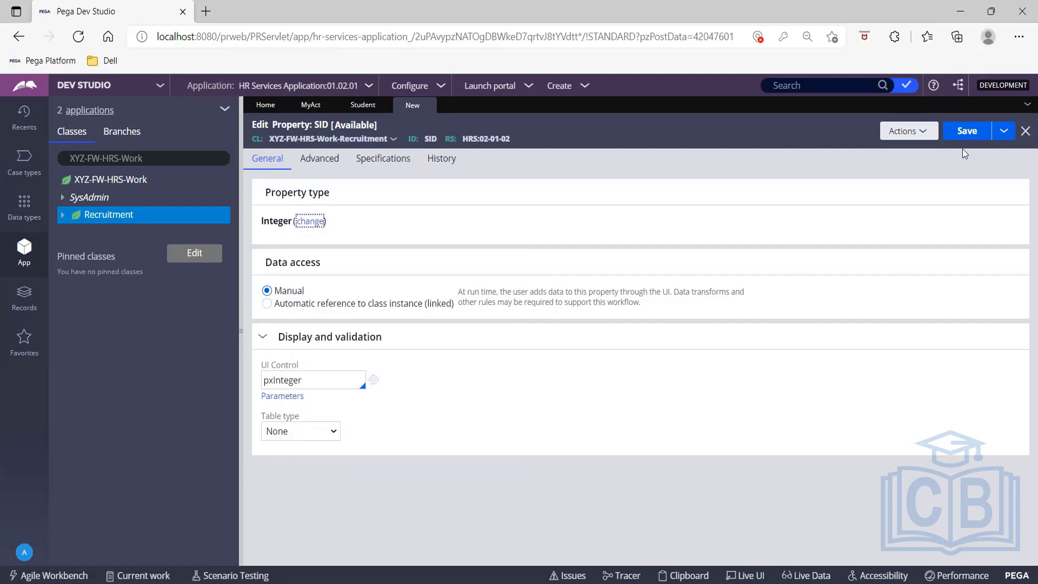
{"action": "left_click", "coordinate": [968, 133]}
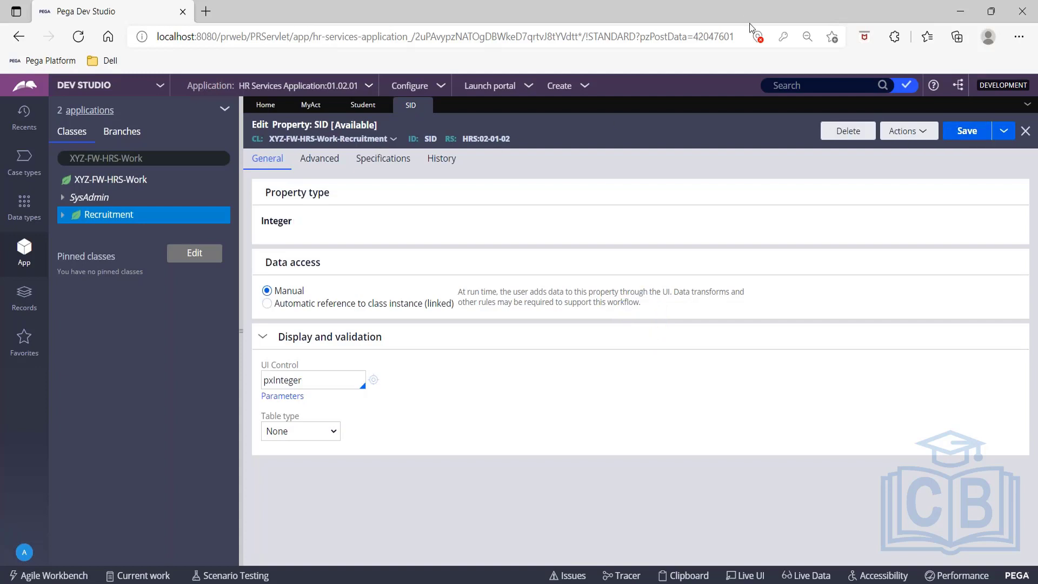
Search the application's rules for GetPersonalInfo and open the section with that name
{"action": "left_click", "coordinate": [806, 86]}
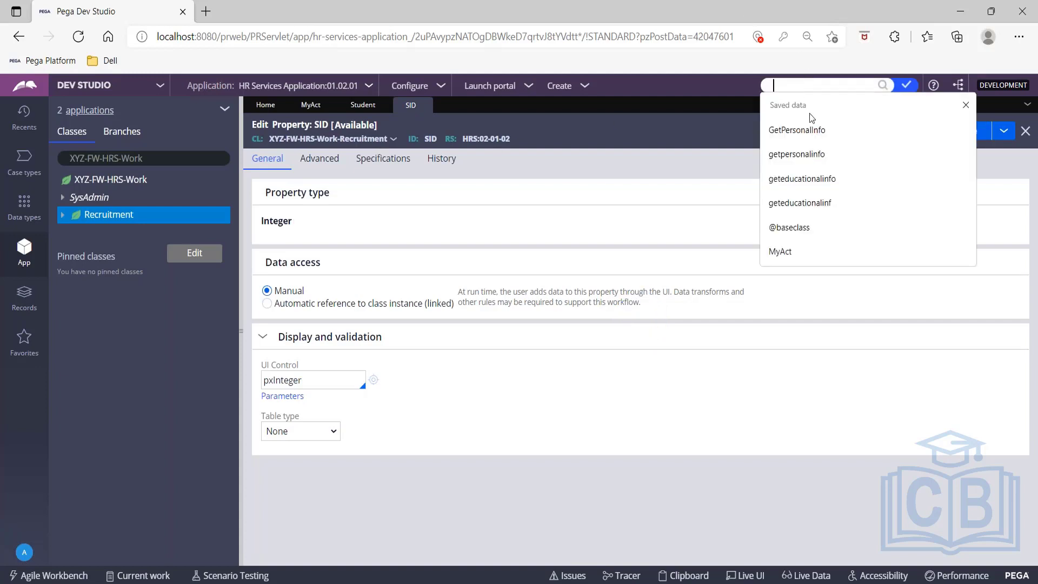
{"action": "left_click", "coordinate": [811, 129]}
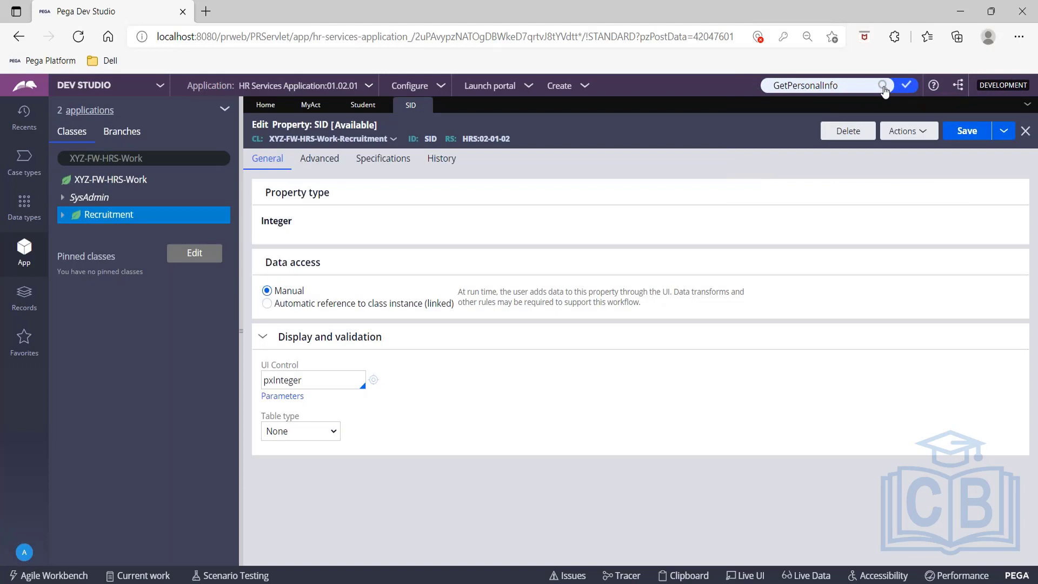
{"action": "left_click", "coordinate": [883, 87]}
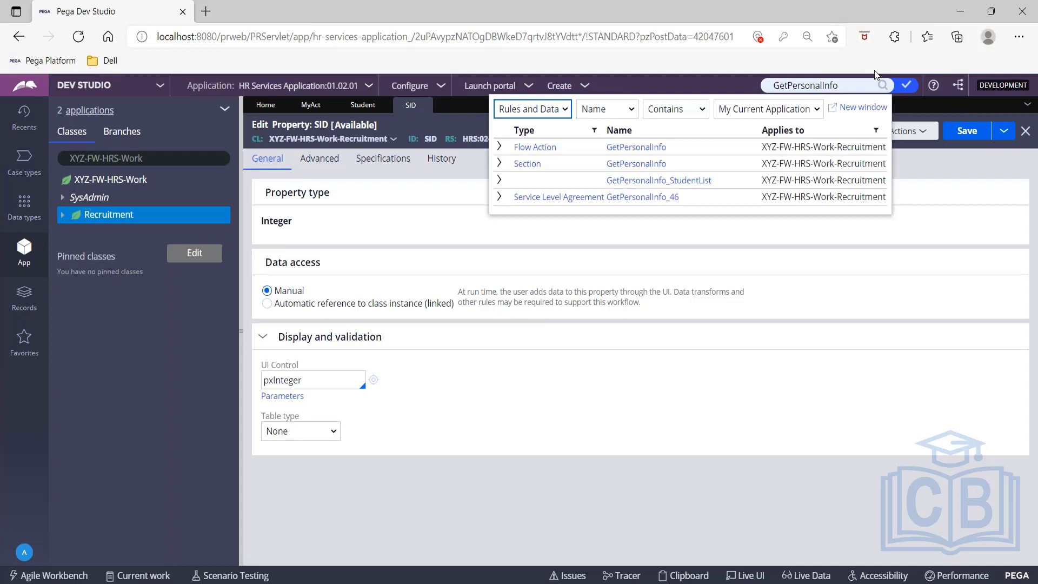
{"action": "left_click", "coordinate": [621, 164]}
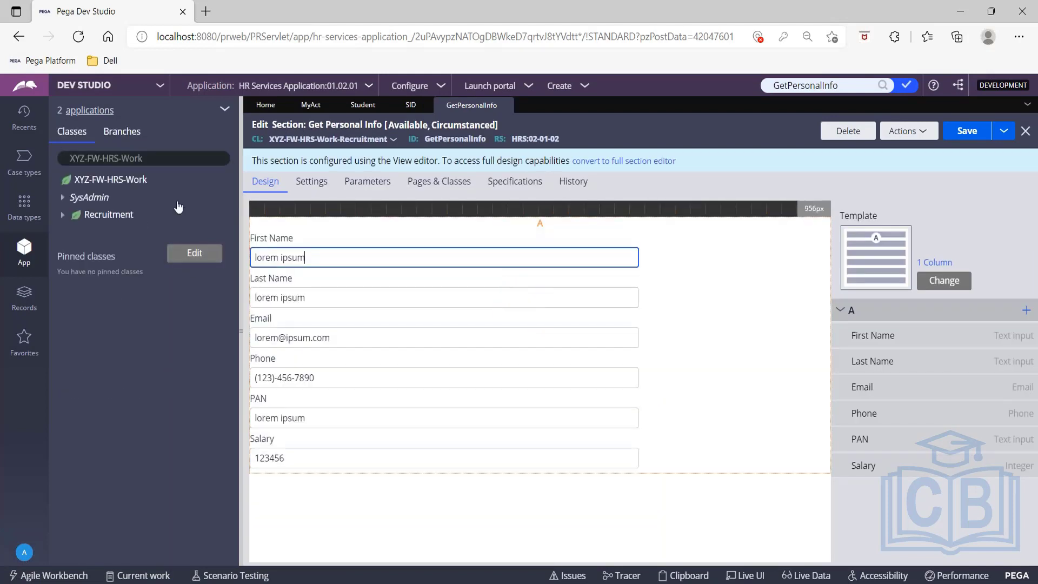
Expand the Recruitment class's data model down to its properties and try to place SID in the GetPersonalInfo section
{"action": "left_click", "coordinate": [62, 216]}
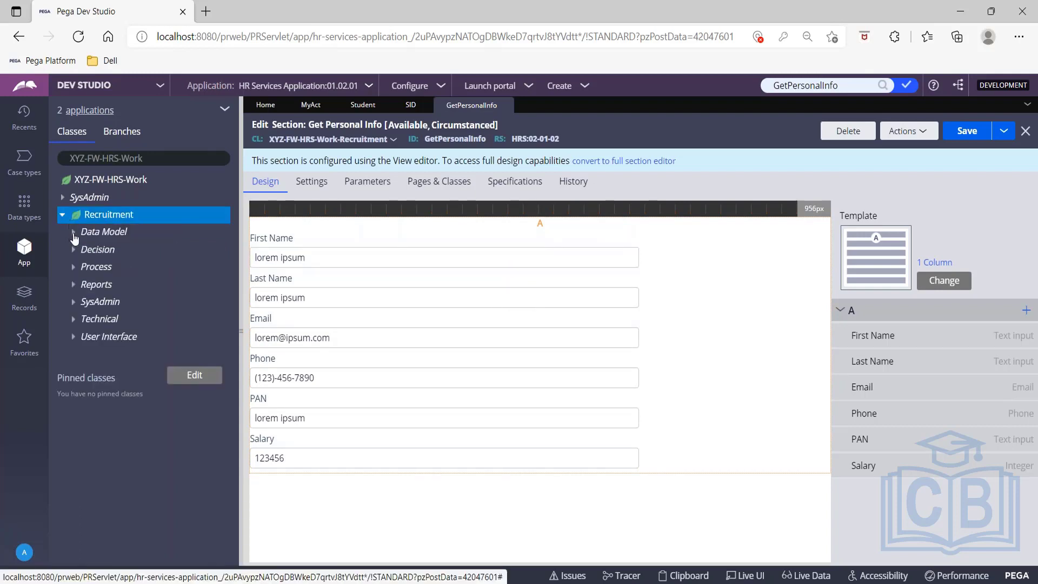
{"action": "left_click", "coordinate": [74, 234]}
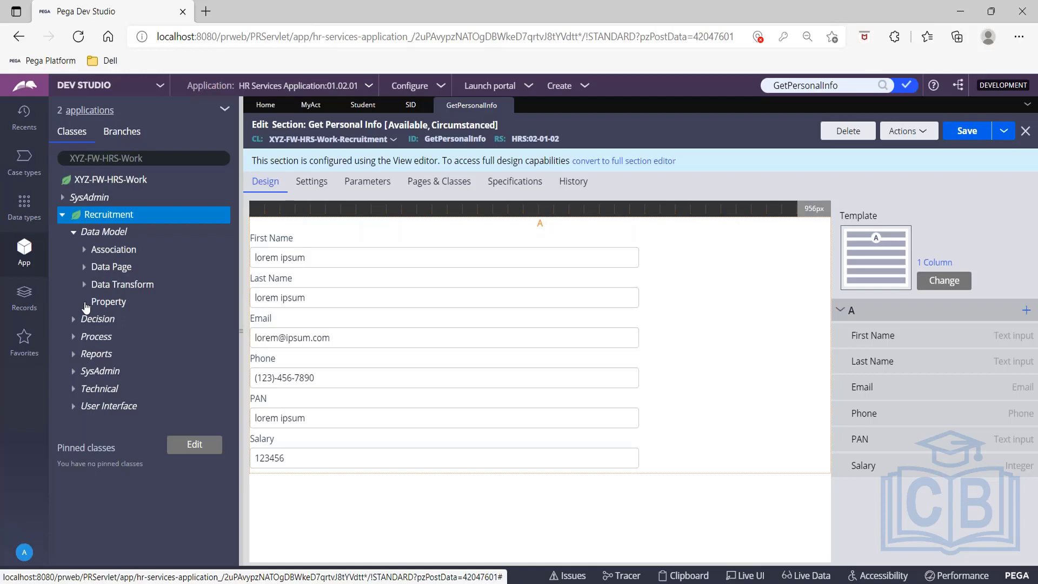
{"action": "left_click", "coordinate": [85, 303]}
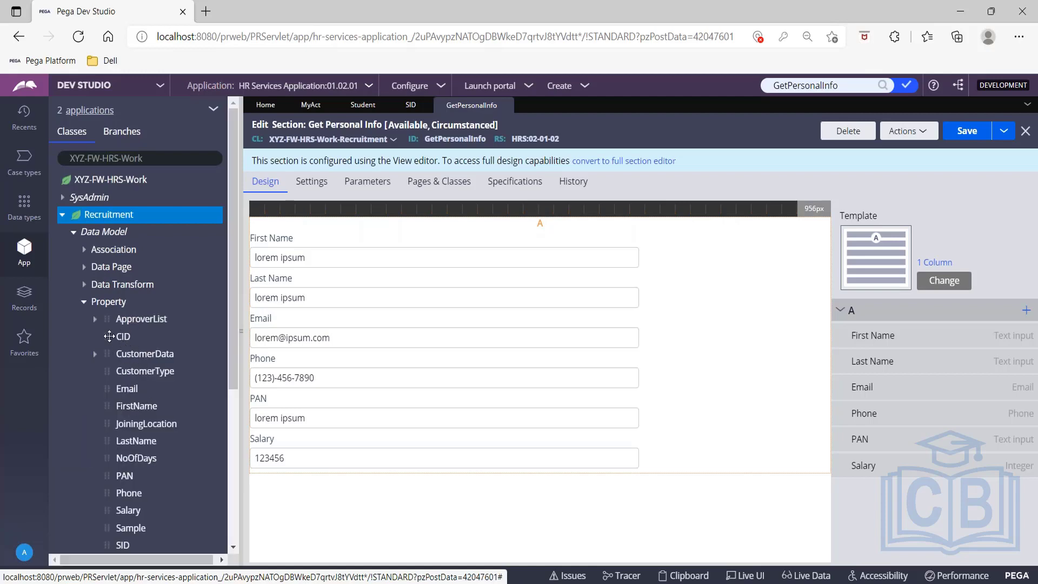
{"action": "scroll", "coordinate": [176, 403], "scroll_direction": "down", "scroll_amount": 3}
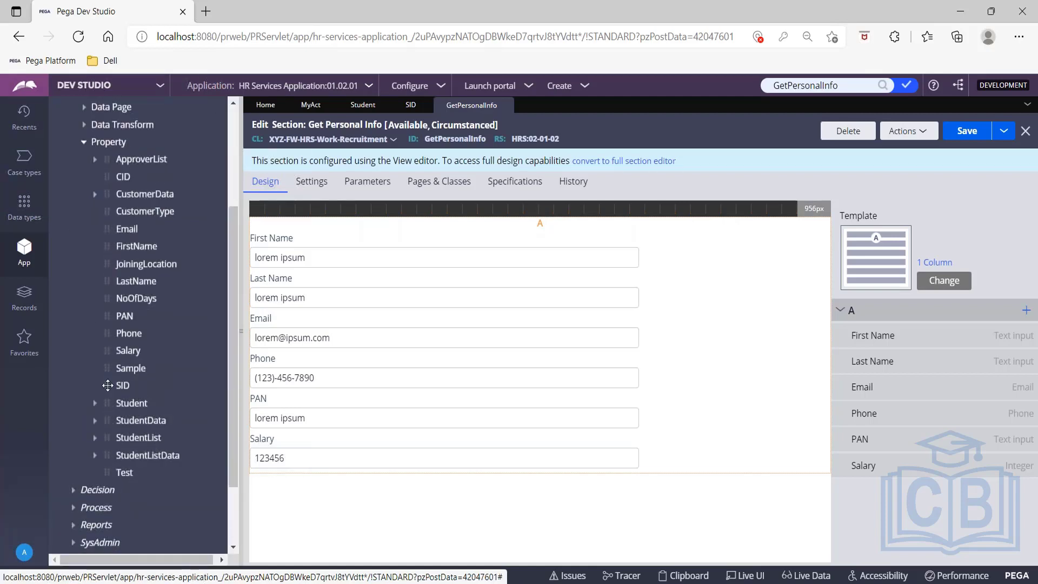
{"action": "left_click_drag", "start_coordinate": [107, 385], "coordinate": [318, 274]}
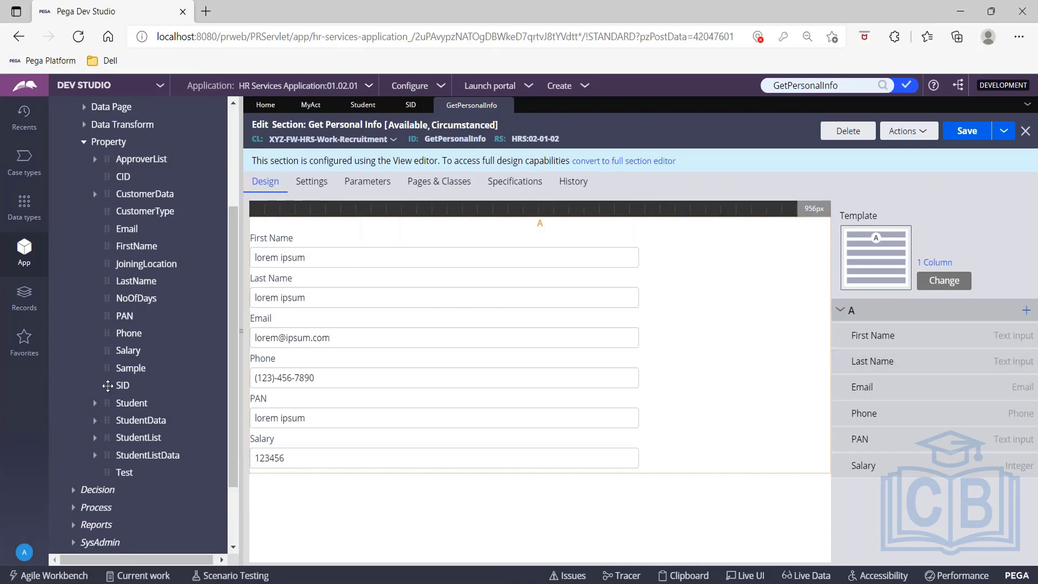
{"action": "left_click_drag", "start_coordinate": [107, 386], "coordinate": [319, 301]}
Convert GetPersonalInfo to the full section editor and save it with the SID property added between First Name and Last Name
{"action": "left_click", "coordinate": [653, 168]}
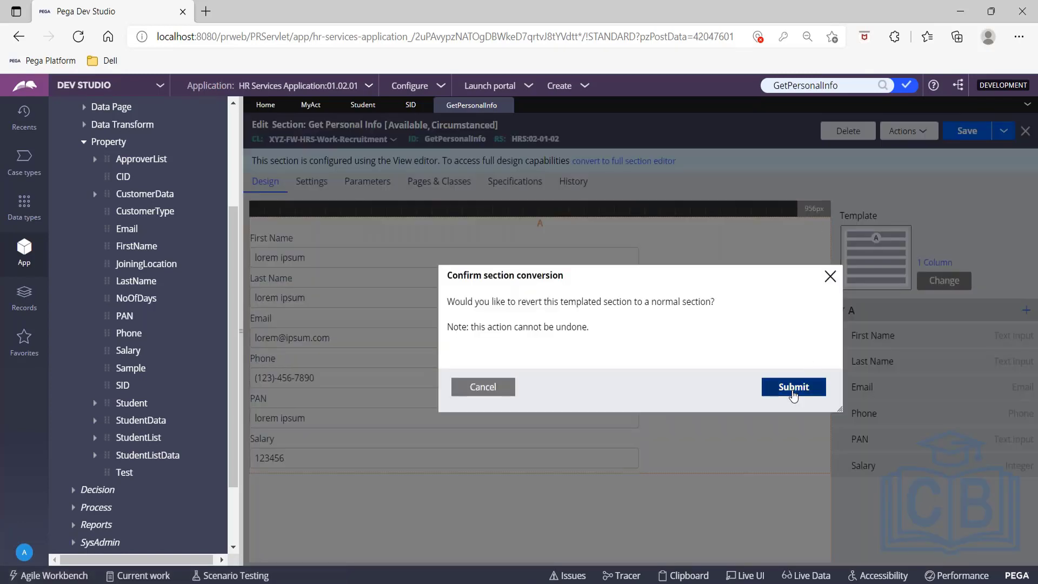
{"action": "left_click", "coordinate": [792, 387]}
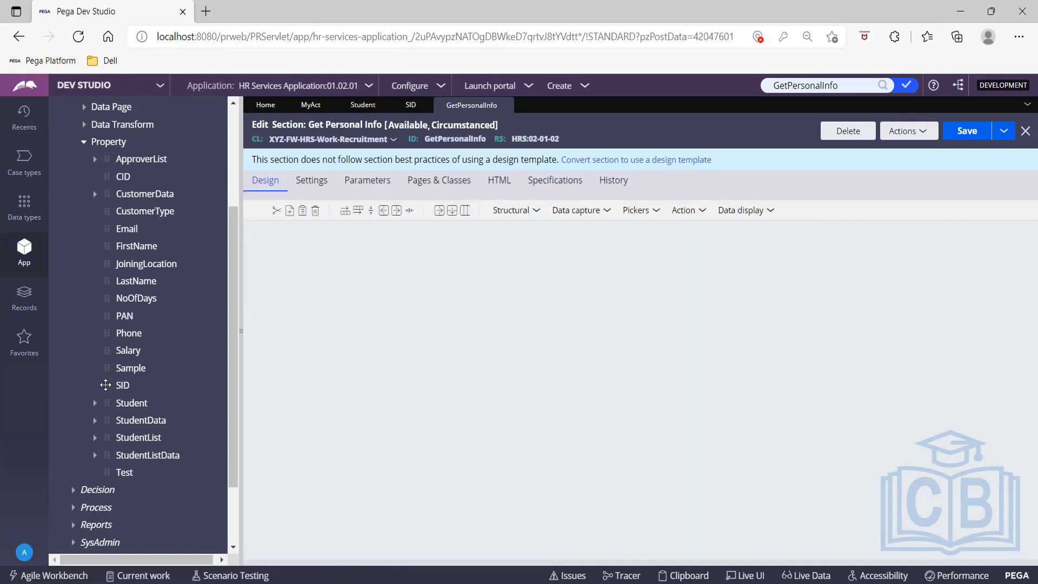
{"action": "left_click", "coordinate": [334, 295]}
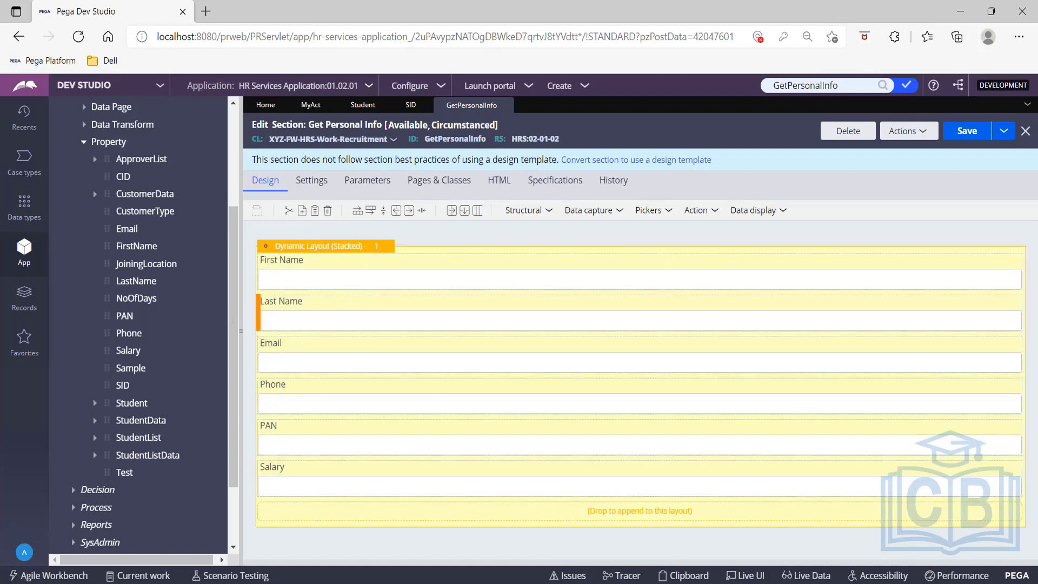
{"action": "left_click_drag", "start_coordinate": [107, 386], "coordinate": [334, 306]}
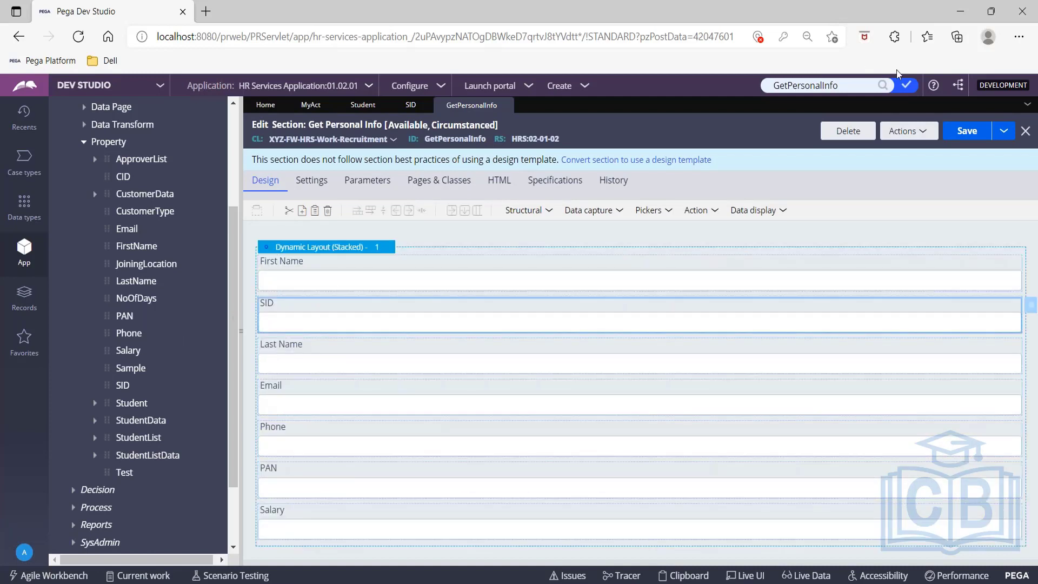
{"action": "left_click", "coordinate": [966, 131]}
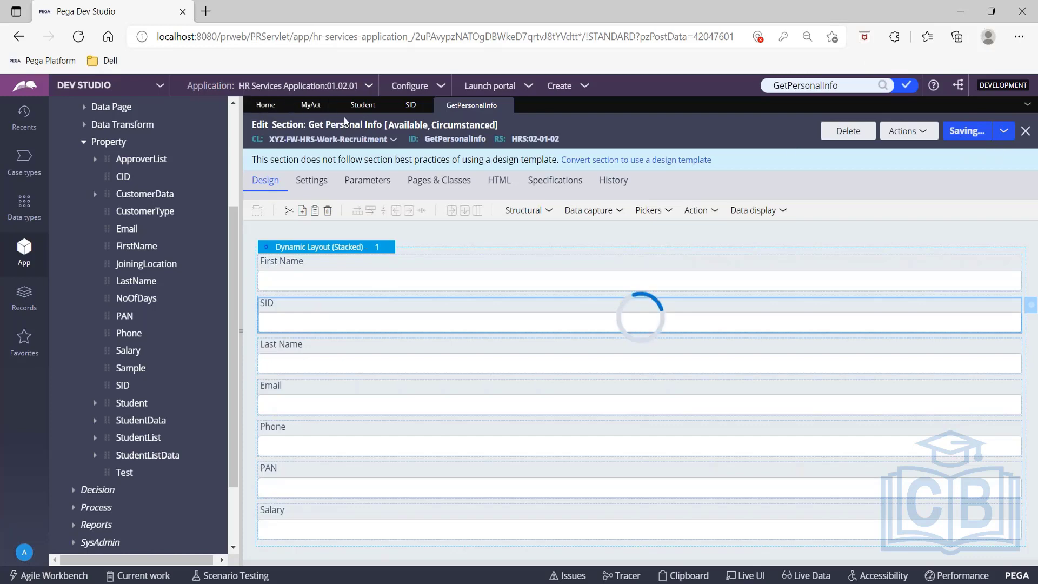
In the MyAct activity, complete the Obj-Open PropertyValue as Primary.SID and enable Lock
{"action": "left_click", "coordinate": [304, 103]}
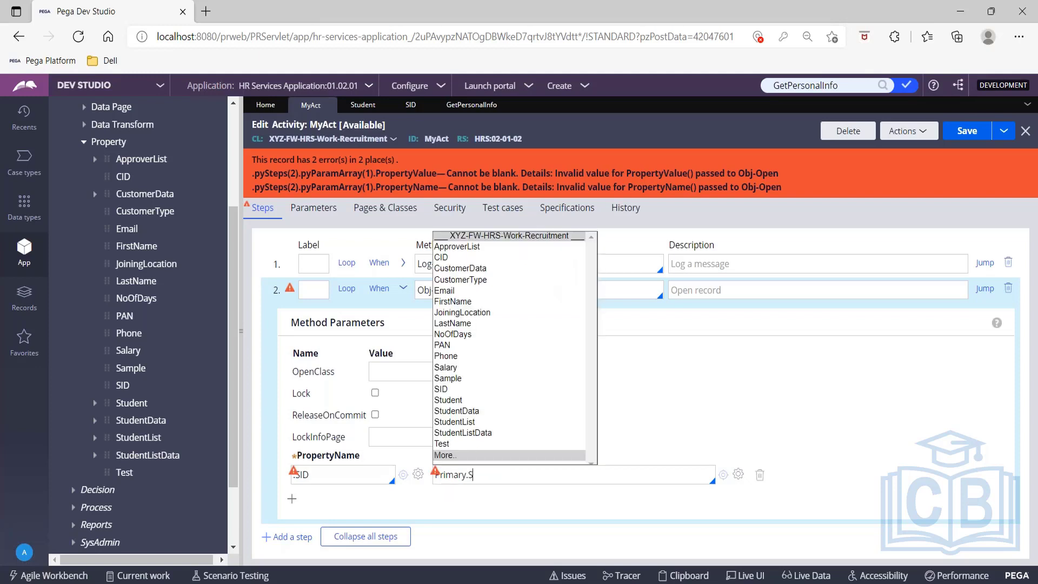
{"action": "type", "text": "I"}
{"action": "key", "text": "Return"}
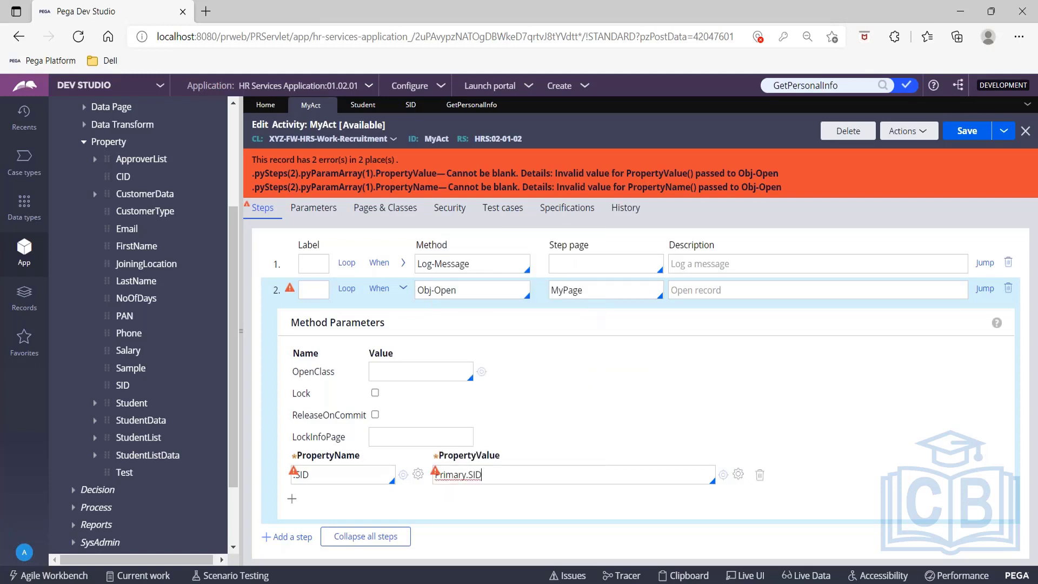
{"action": "left_click", "coordinate": [374, 392]}
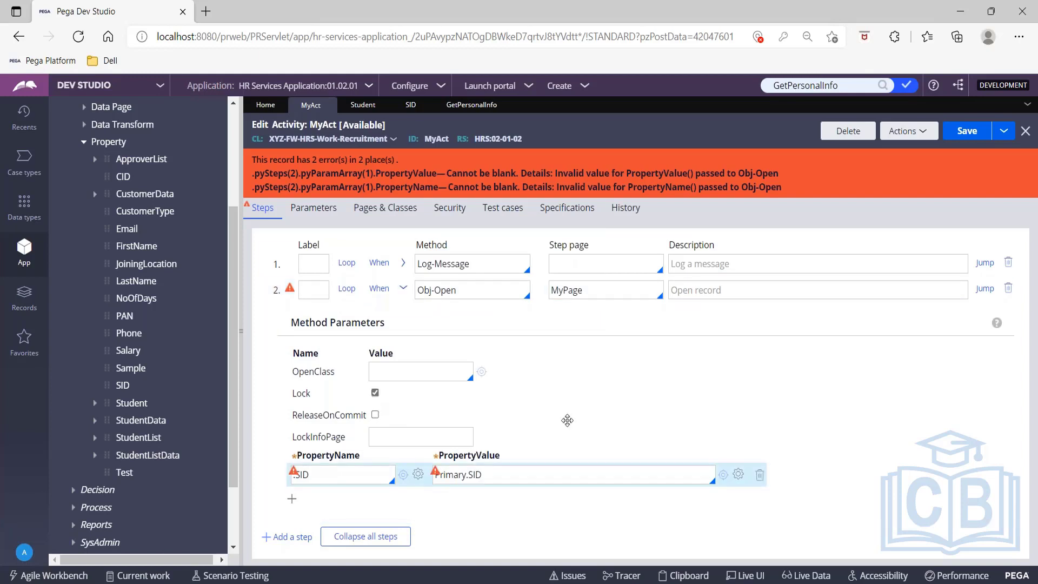
Add a third step to the activity with the Property-Set method and MyPage as its step page
{"action": "left_click", "coordinate": [289, 537]}
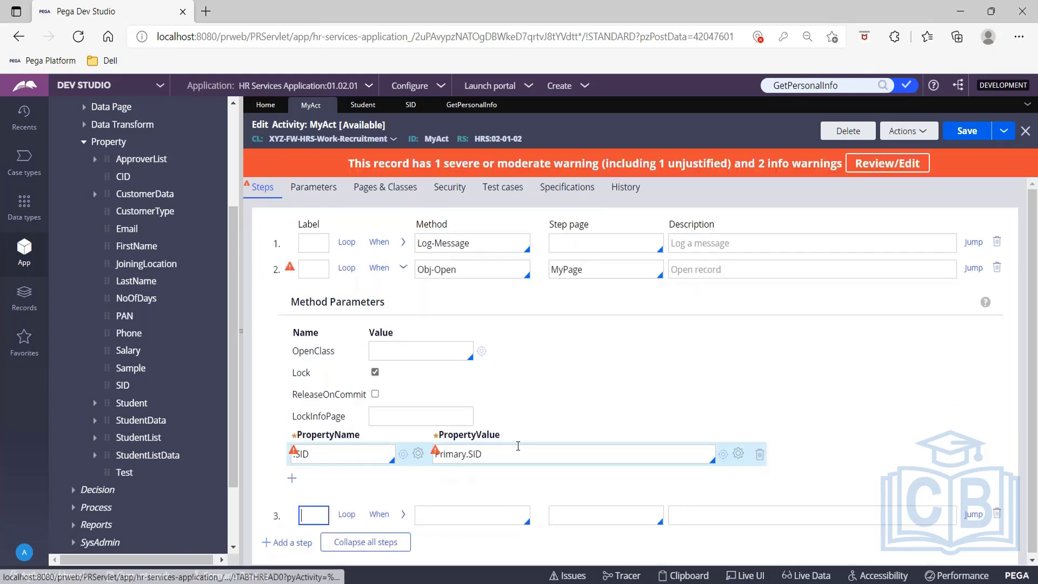
{"action": "left_click", "coordinate": [468, 520]}
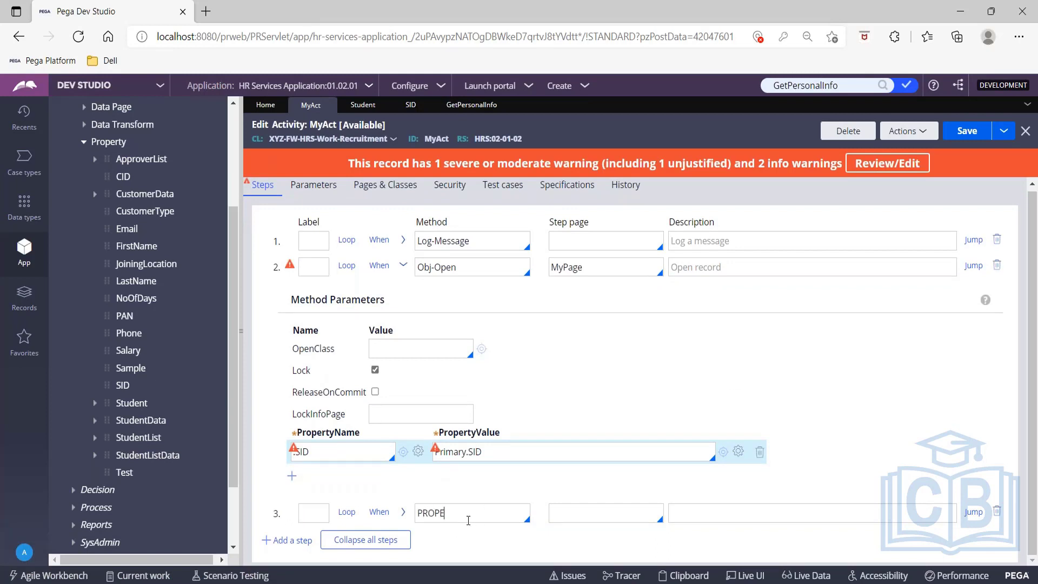
{"action": "key", "text": "Down"}
{"action": "key", "text": "Down"}
{"action": "key", "text": "Down"}
{"action": "key", "text": "Down"}
{"action": "key", "text": "Down"}
{"action": "key", "text": "Down"}
{"action": "key", "text": "Down"}
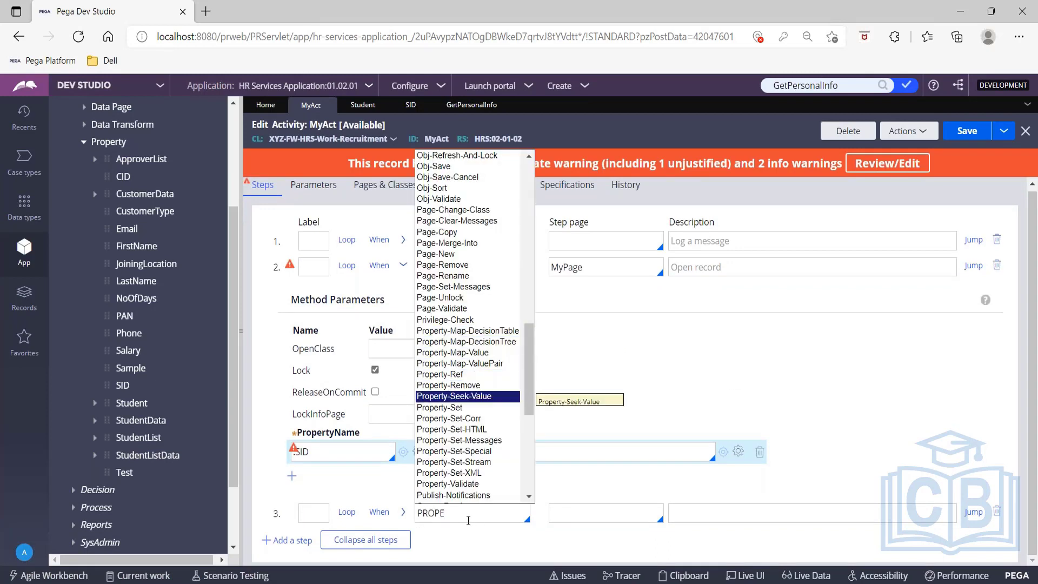
{"action": "key", "text": "Down"}
{"action": "key", "text": "Return"}
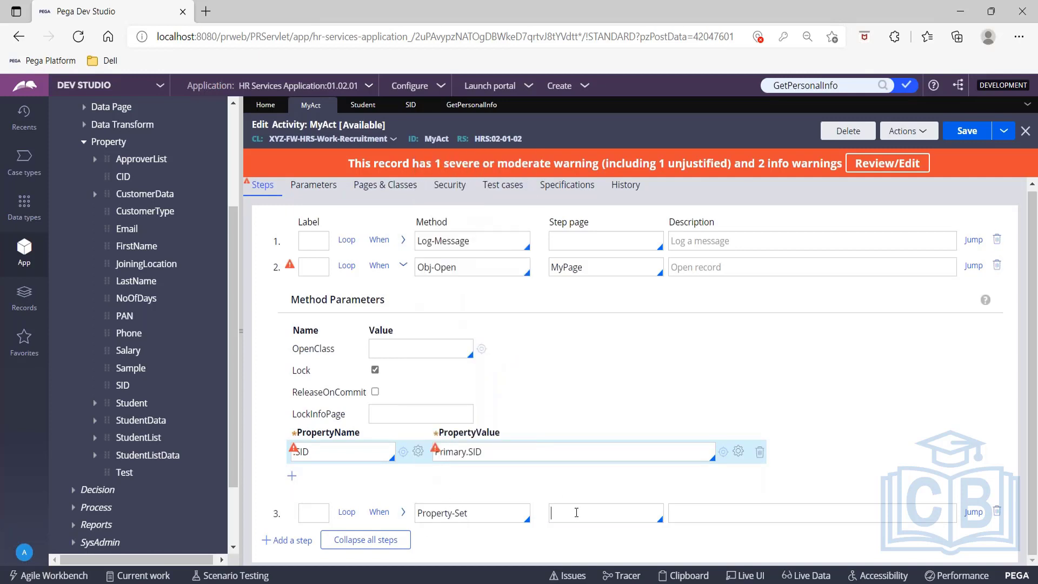
{"action": "key", "text": "Down"}
{"action": "key", "text": "Down"}
{"action": "key", "text": "Down"}
{"action": "key", "text": "Down"}
{"action": "key", "text": "Return"}
In the Property-Set step's method parameters, set .FirstName to "Hello"
{"action": "left_click", "coordinate": [403, 511]}
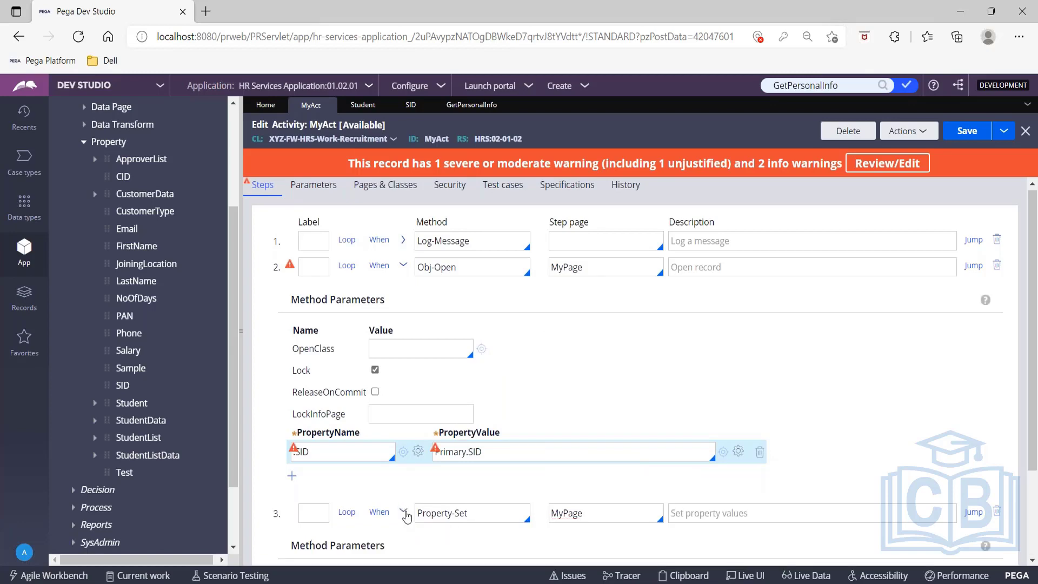
{"action": "scroll", "coordinate": [459, 420], "scroll_direction": "down", "scroll_amount": 2}
{"action": "left_click", "coordinate": [340, 477]}
{"action": "type", "text": "."}
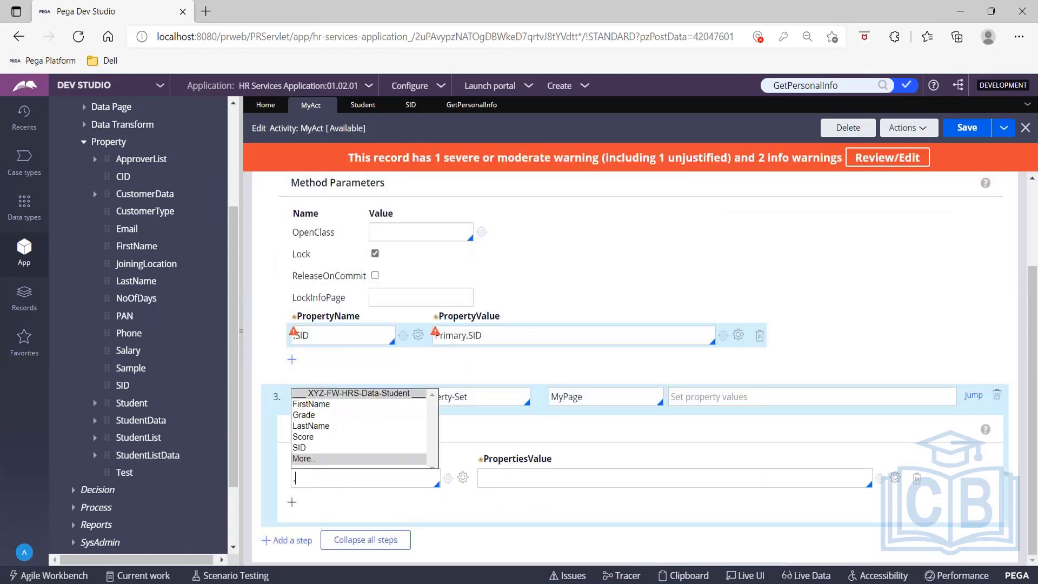
{"action": "key", "text": "Down"}
{"action": "key", "text": "Down"}
{"action": "key", "text": "Down"}
{"action": "key", "text": "Down"}
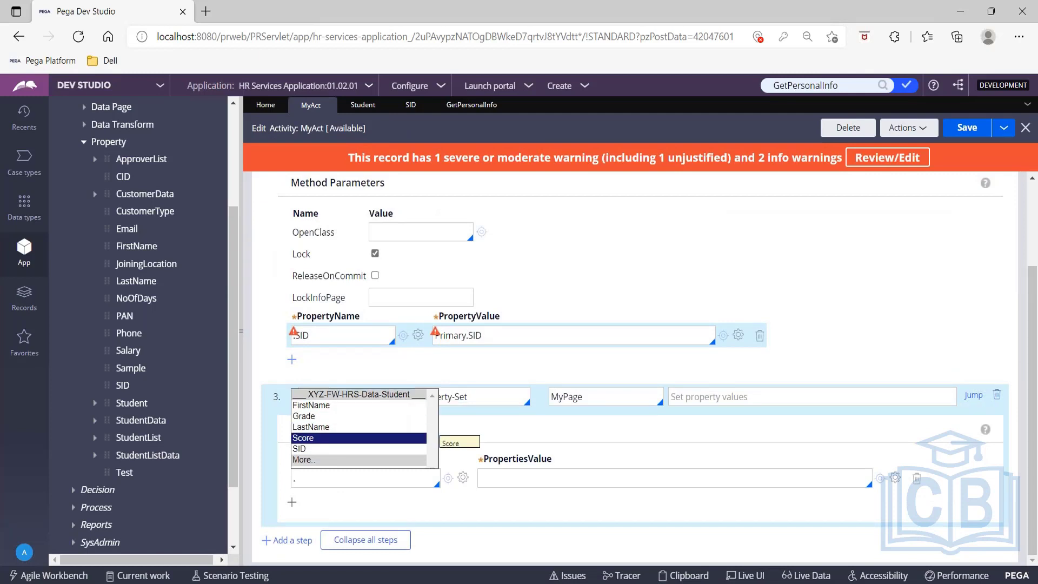
{"action": "key", "text": "Up"}
{"action": "key", "text": "Up"}
{"action": "key", "text": "Up"}
{"action": "key", "text": "Return"}
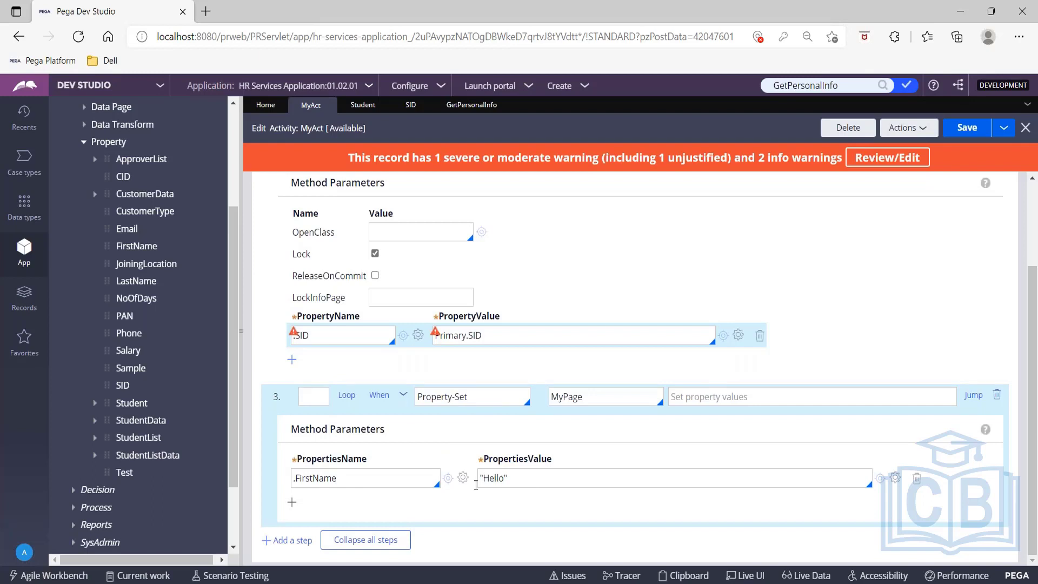
Add a second property row setting .LastName to "World" and save the activity
{"action": "left_click", "coordinate": [292, 502]}
{"action": "type", "text": "."}
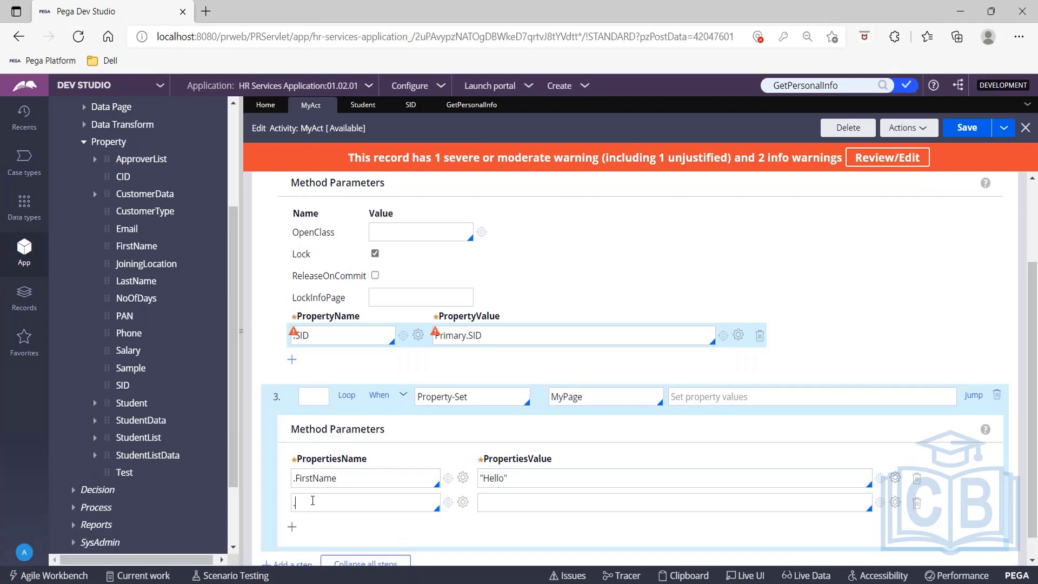
{"action": "type", "text": "LastName"}
{"action": "key", "text": "Return"}
{"action": "left_click", "coordinate": [517, 493]}
{"action": "left_click", "coordinate": [964, 134]}
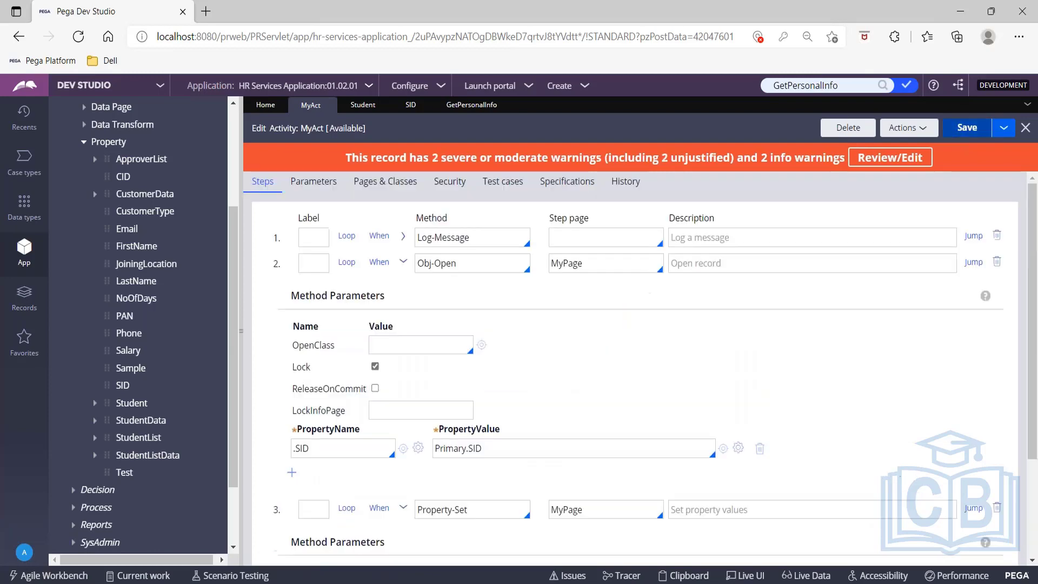
Collapse the Obj-Open and Property-Set parameters and add a fourth step with the Obj-Save method
{"action": "left_click", "coordinate": [403, 265]}
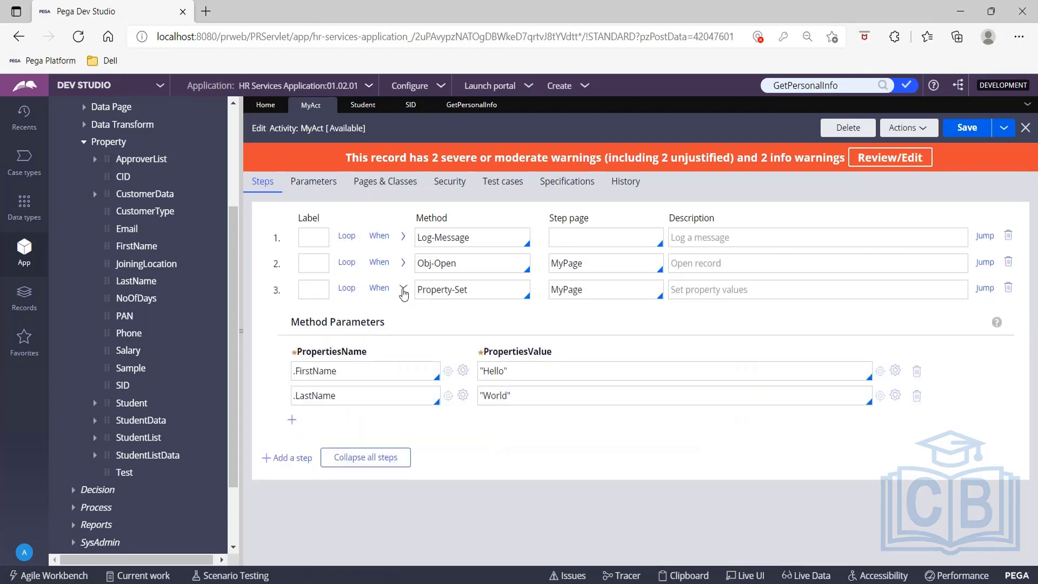
{"action": "left_click", "coordinate": [403, 288]}
{"action": "left_click", "coordinate": [283, 317]}
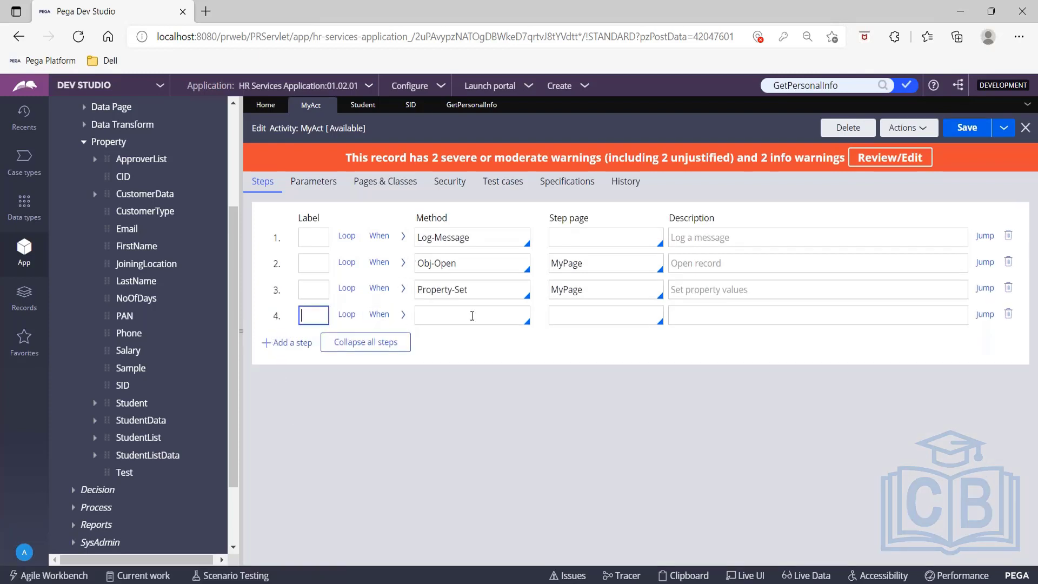
{"action": "left_click", "coordinate": [472, 316]}
{"action": "type", "text": "obj-sa"}
{"action": "key", "text": "Down"}
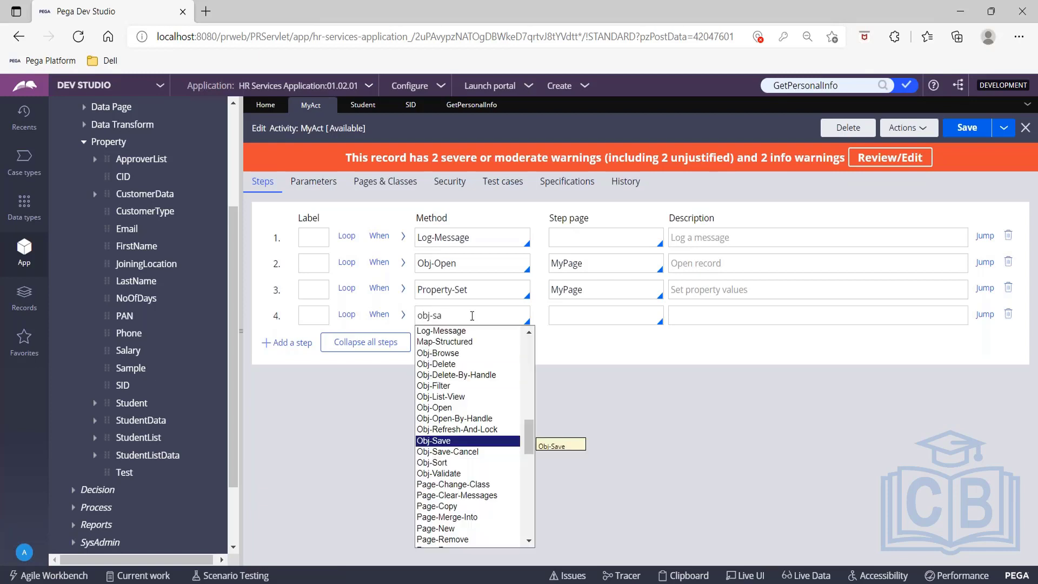
{"action": "key", "text": "Return"}
Set the Obj-Save step's page to MyPage with WriteNow enabled, and save the activity
{"action": "key", "text": "Down"}
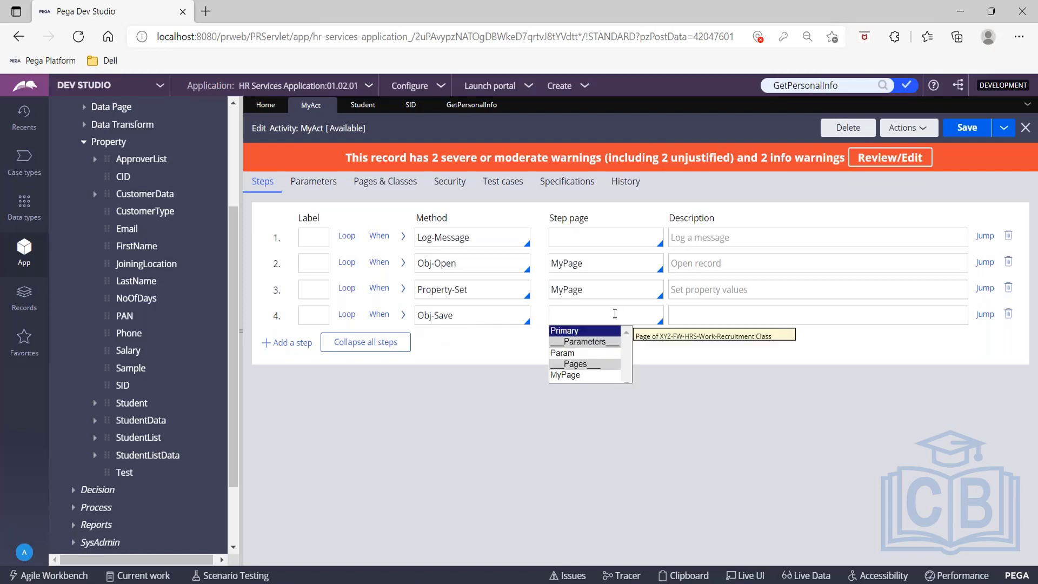
{"action": "key", "text": "Down"}
{"action": "key", "text": "Down"}
{"action": "key", "text": "Return"}
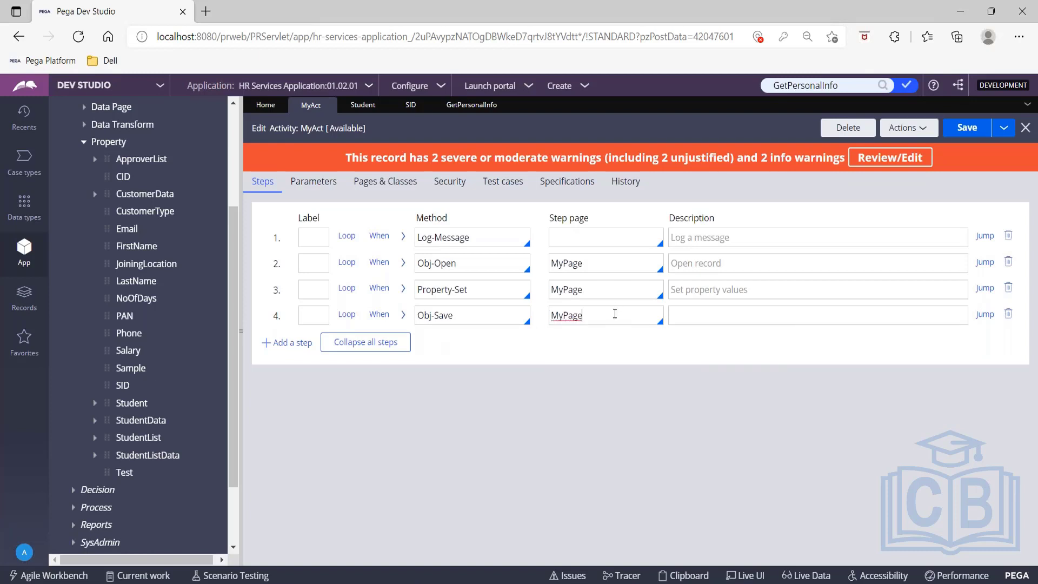
{"action": "left_click", "coordinate": [403, 315]}
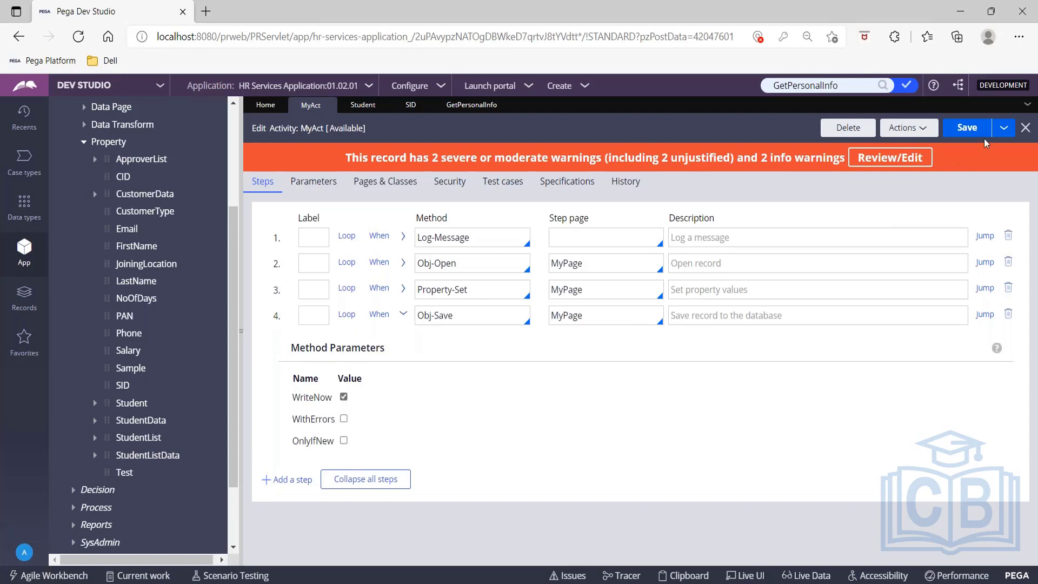
{"action": "left_click", "coordinate": [968, 132]}
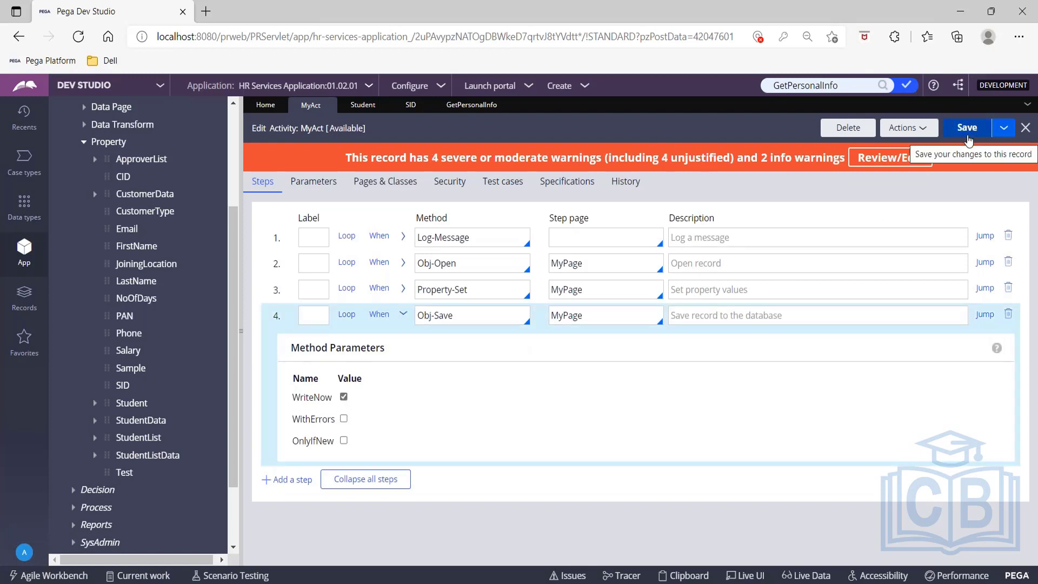
Expand the Property-Set step's parameters and set the value of .FirstName to Primary.FirstName
{"action": "left_click", "coordinate": [403, 290]}
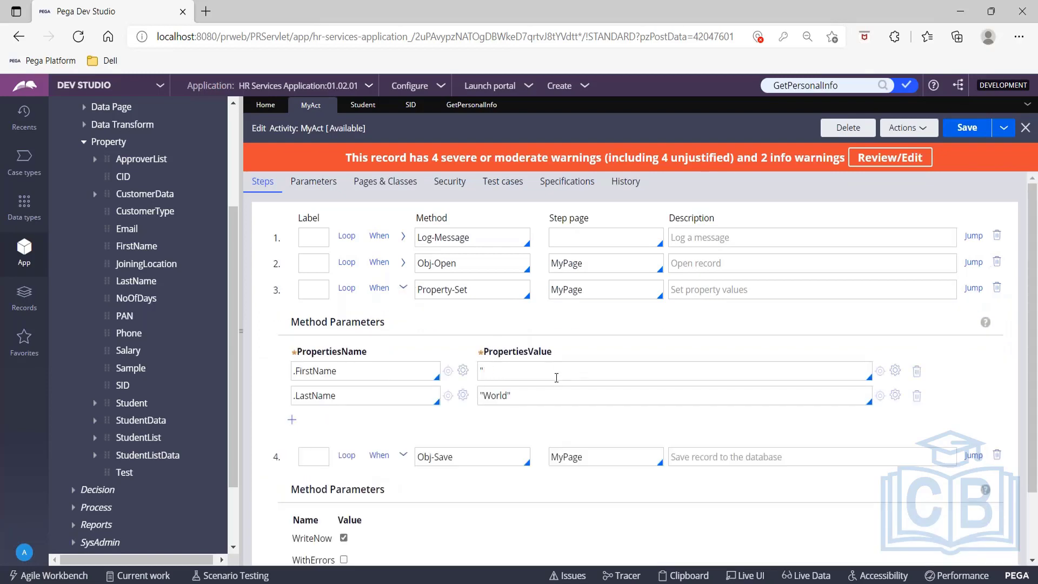
{"action": "type", "text": "."}
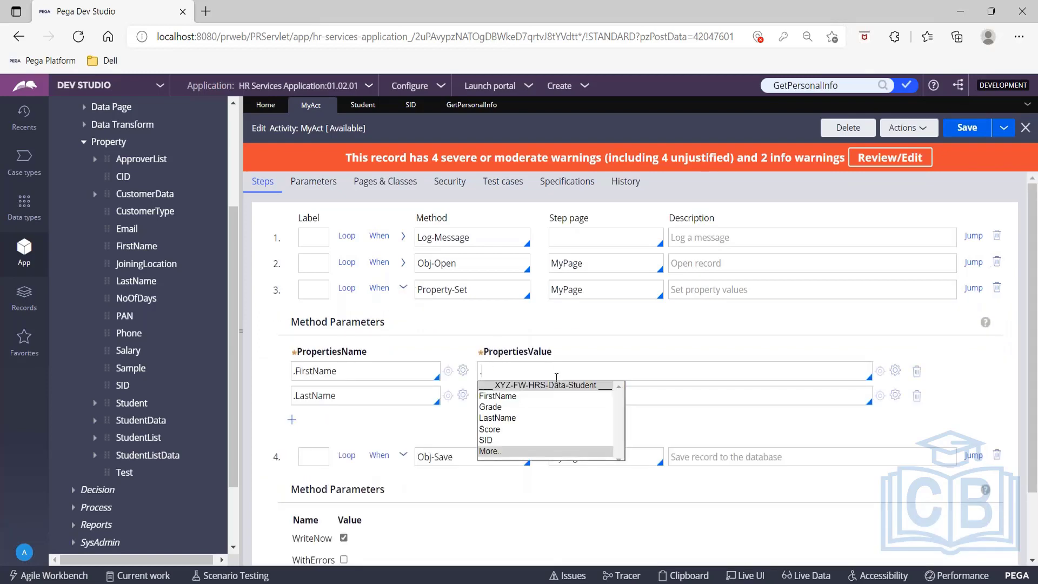
{"action": "key", "text": "BackSpace"}
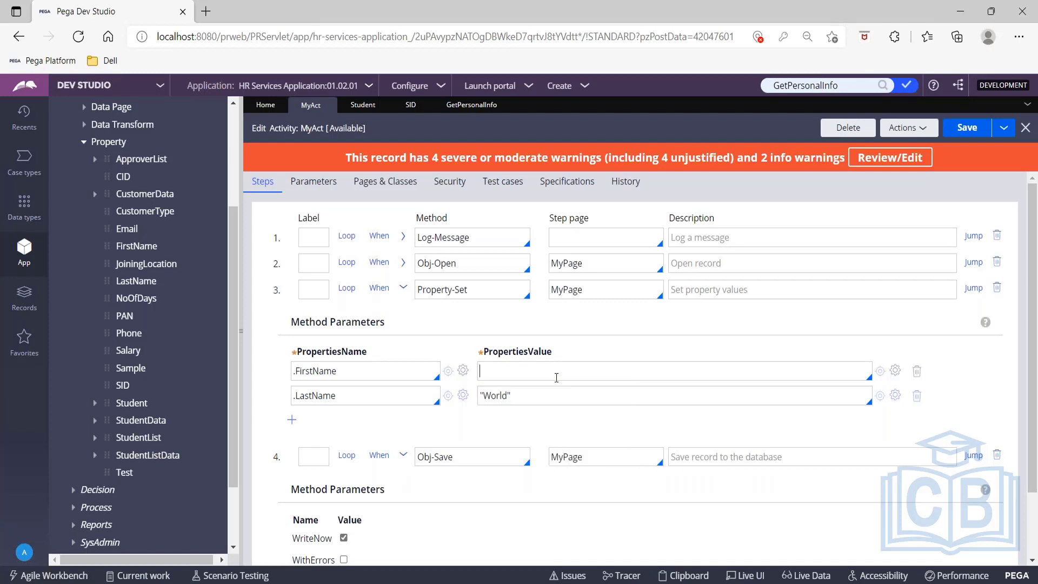
{"action": "key", "text": "Down"}
{"action": "key", "text": "Down"}
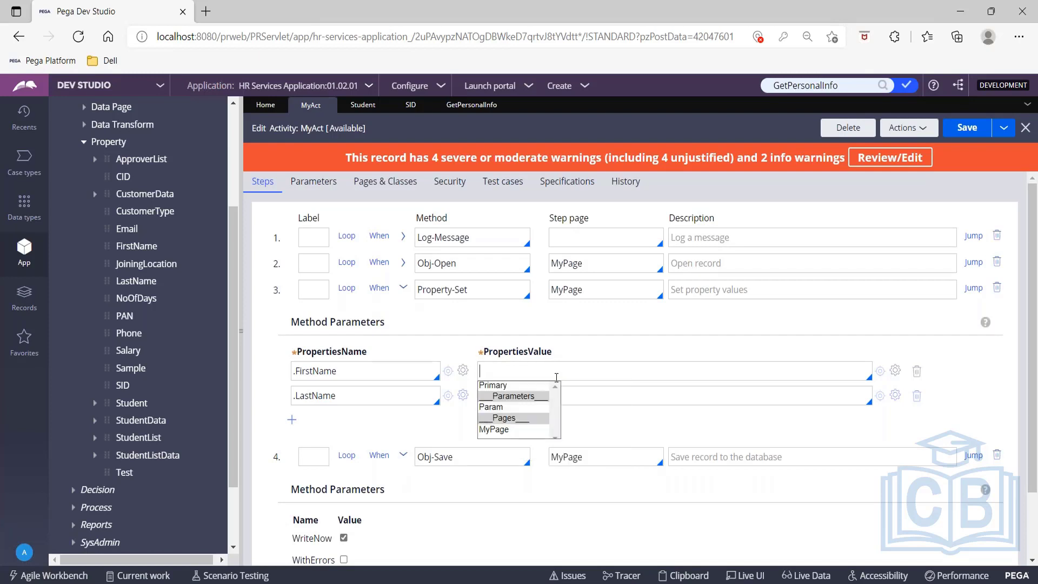
{"action": "key", "text": "Return"}
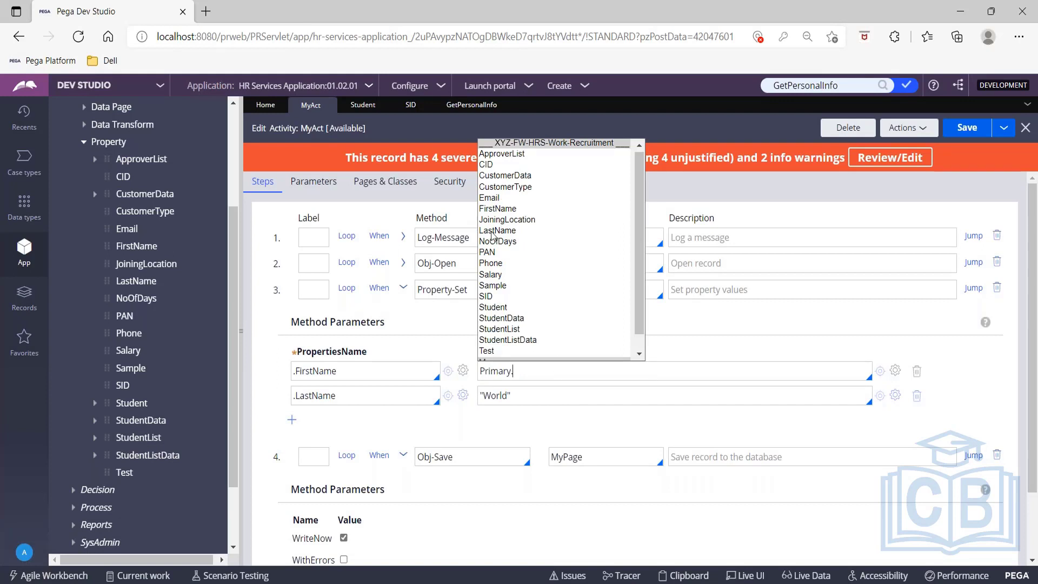
{"action": "left_click", "coordinate": [496, 210]}
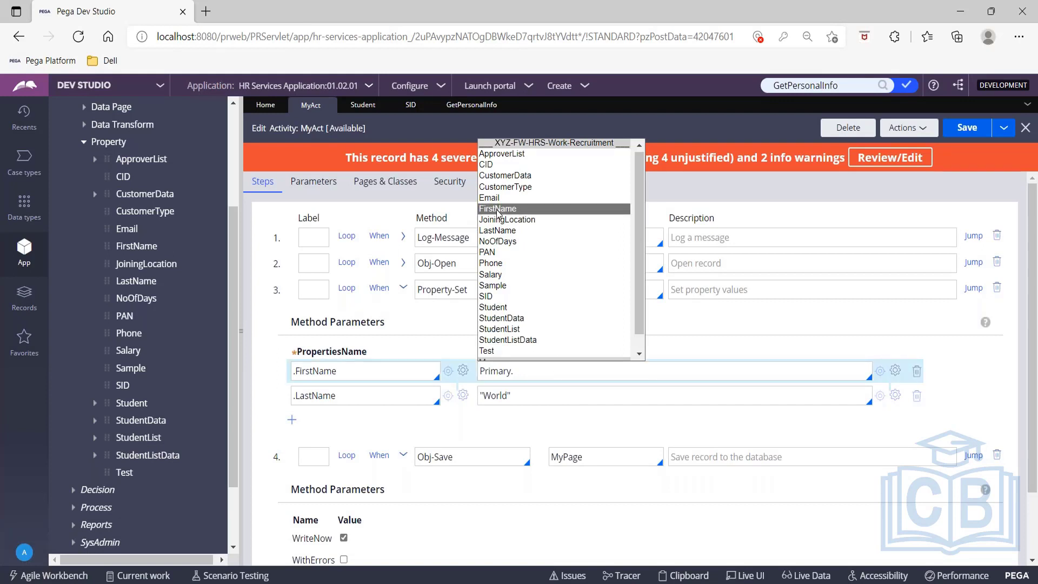
Replace the value of .LastName with Primary.LastName and save the activity
{"action": "left_click", "coordinate": [534, 399]}
{"action": "key", "text": "ctrl+a"}
{"action": "key", "text": "BackSpace"}
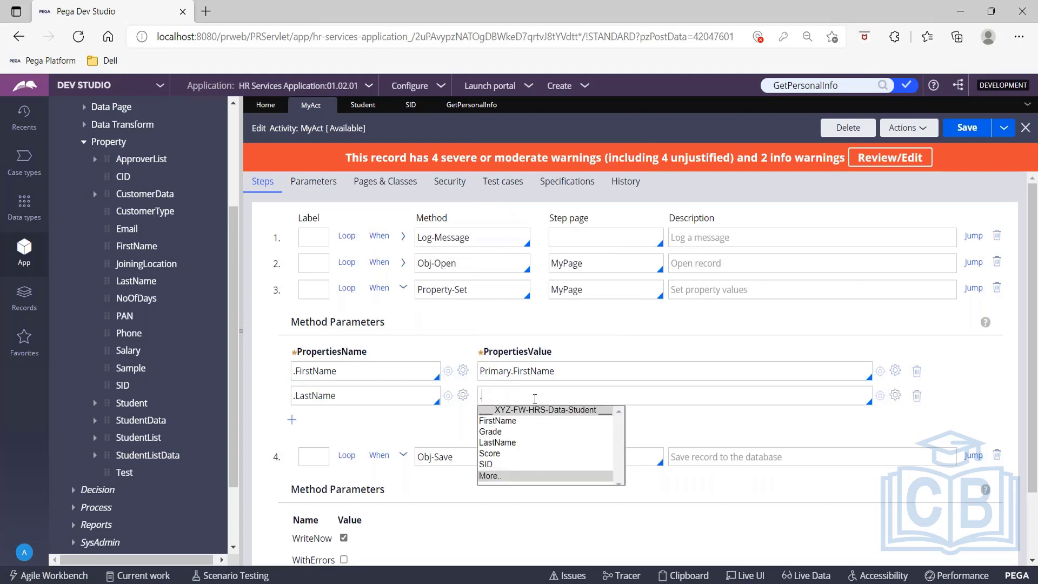
{"action": "type", "text": "Primary."}
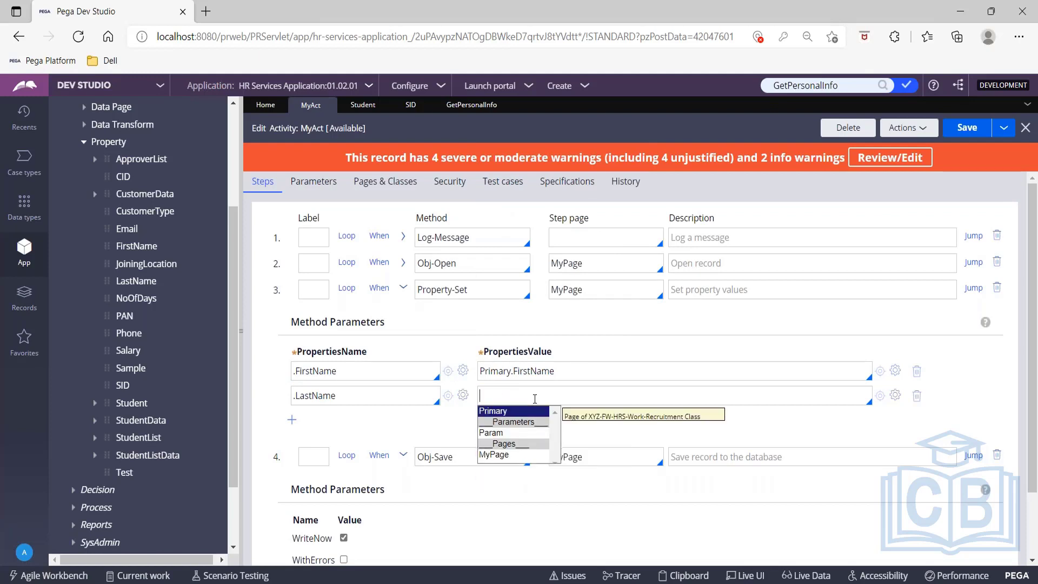
{"action": "type", "text": "lastName"}
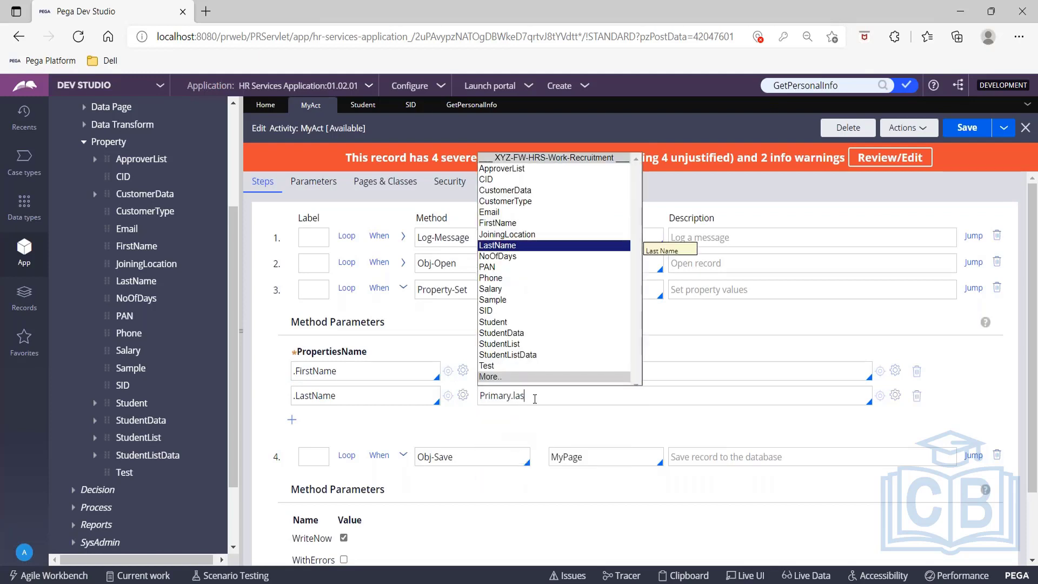
{"action": "key", "text": "Return"}
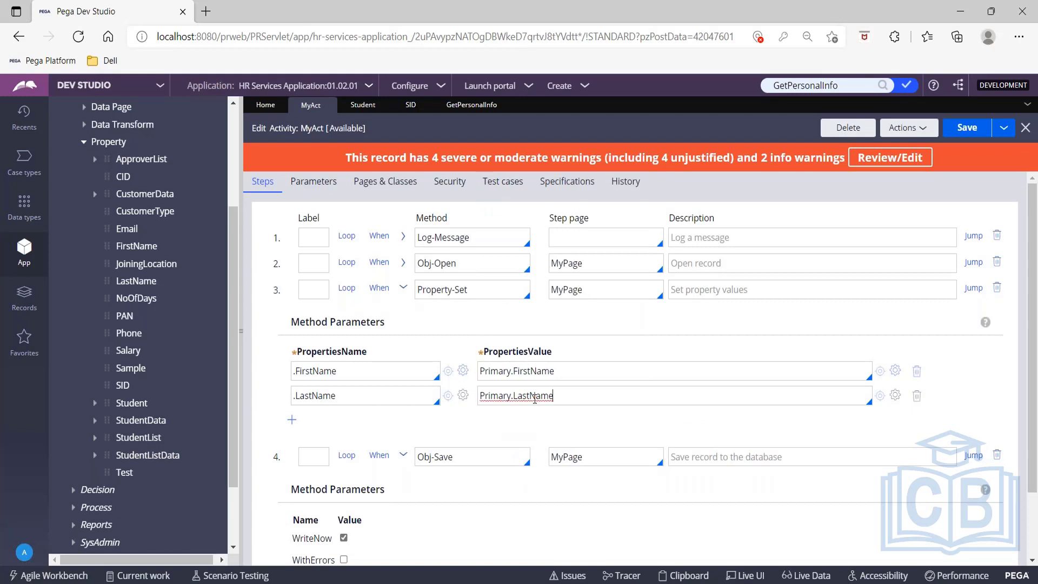
{"action": "left_click", "coordinate": [950, 134]}
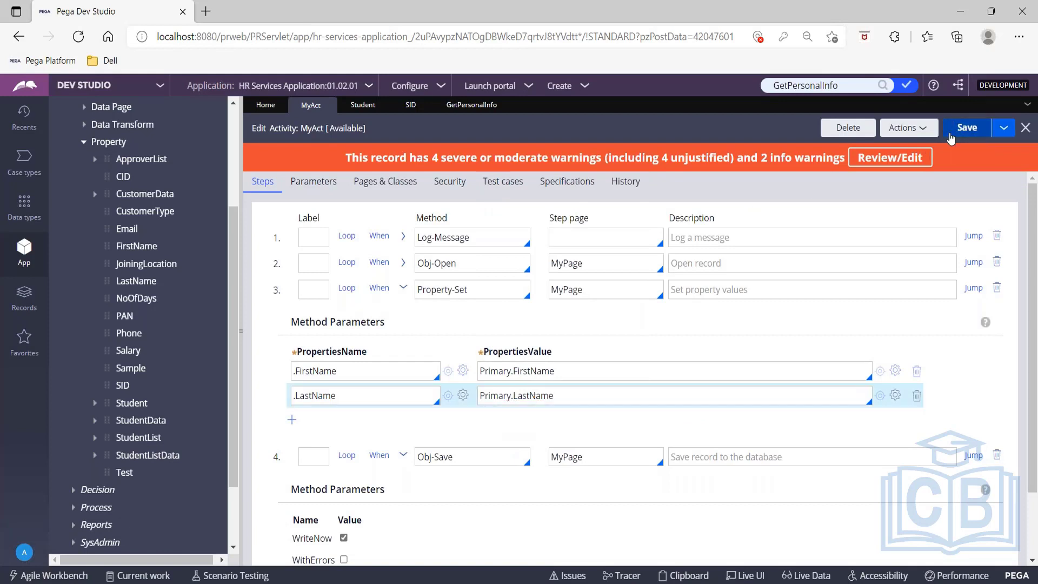
Create a new Recruitment case and review the GetPersonalInfo section and the MyAct activity
{"action": "left_click", "coordinate": [584, 87]}
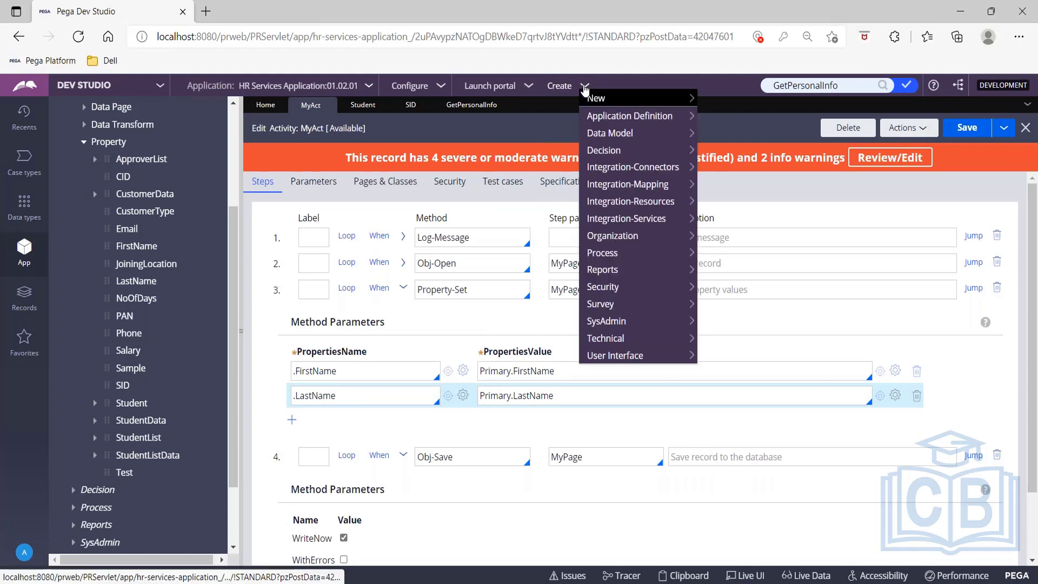
{"action": "left_click", "coordinate": [693, 98]}
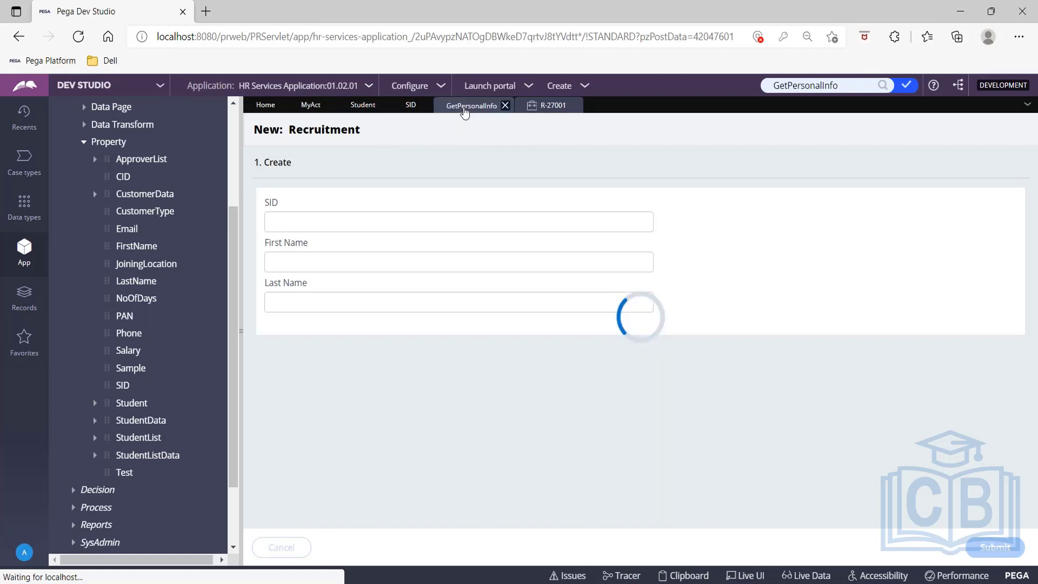
{"action": "left_click", "coordinate": [465, 108]}
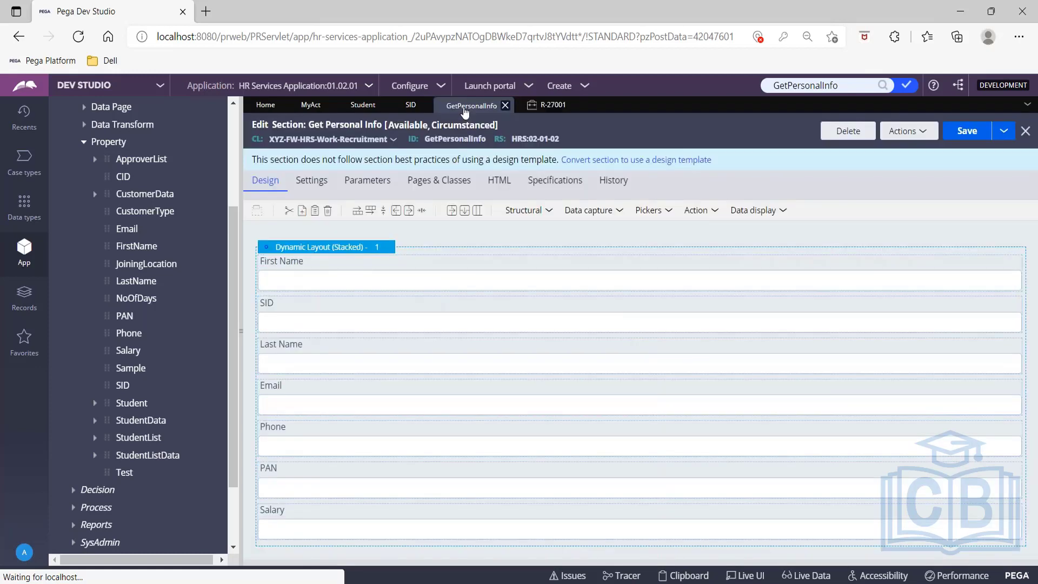
{"action": "left_click", "coordinate": [541, 113]}
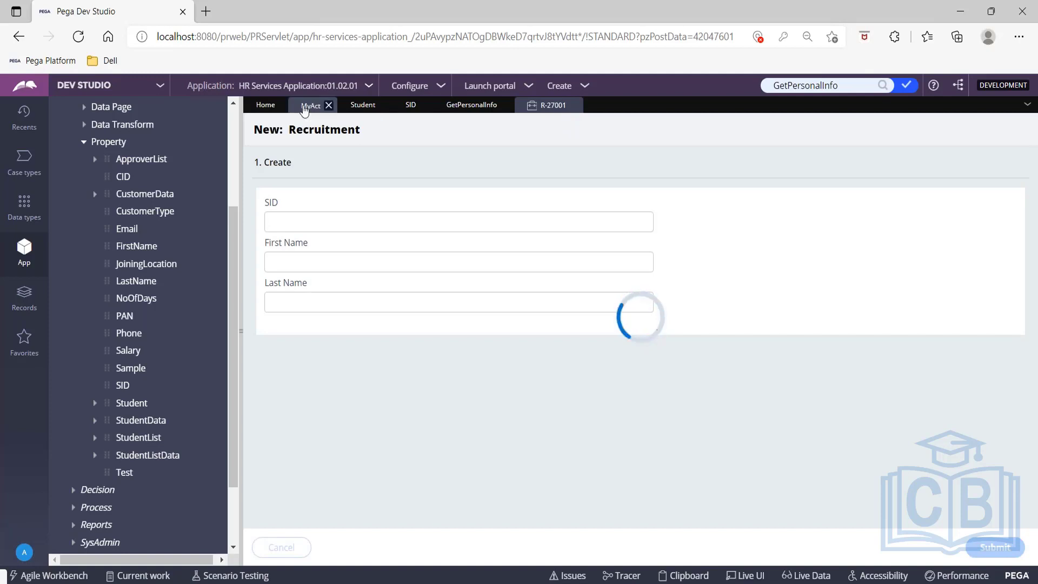
{"action": "left_click", "coordinate": [304, 108]}
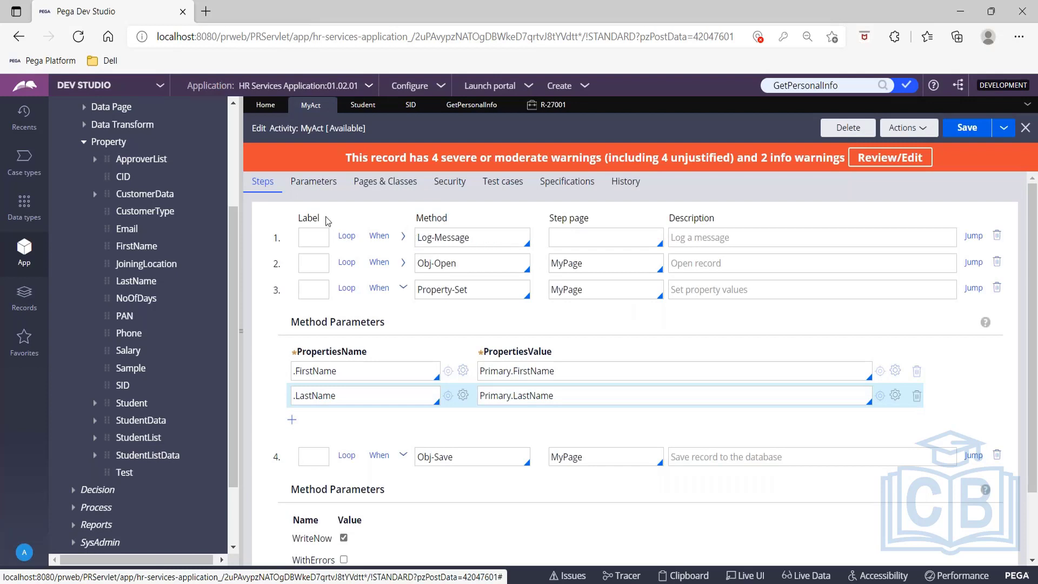
{"action": "scroll", "coordinate": [139, 296], "scroll_direction": "up", "scroll_amount": 3}
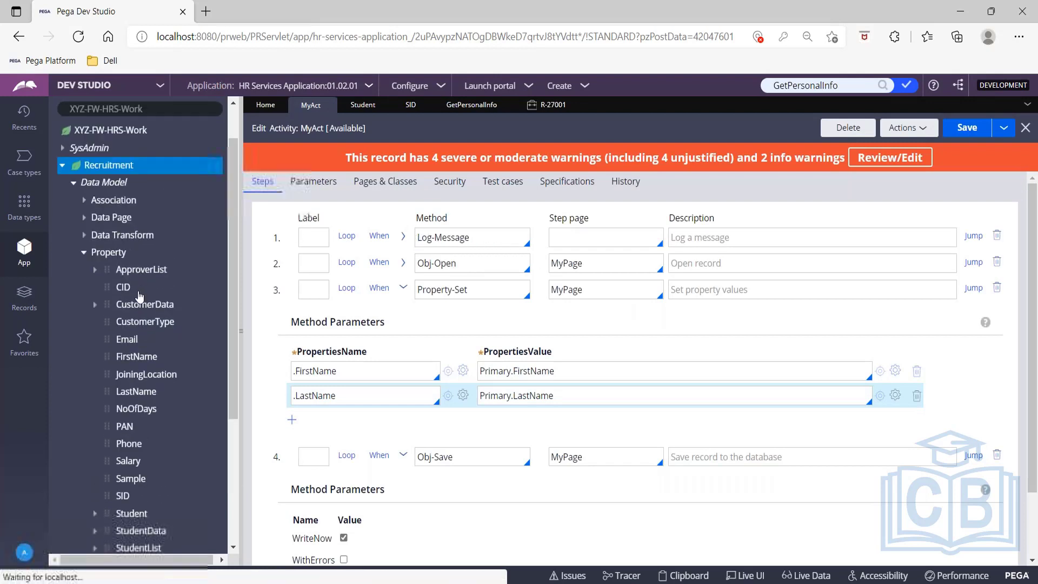
Open the Recruitment case type, then find and open the GetPersonalInfo flow action
{"action": "left_click", "coordinate": [23, 163]}
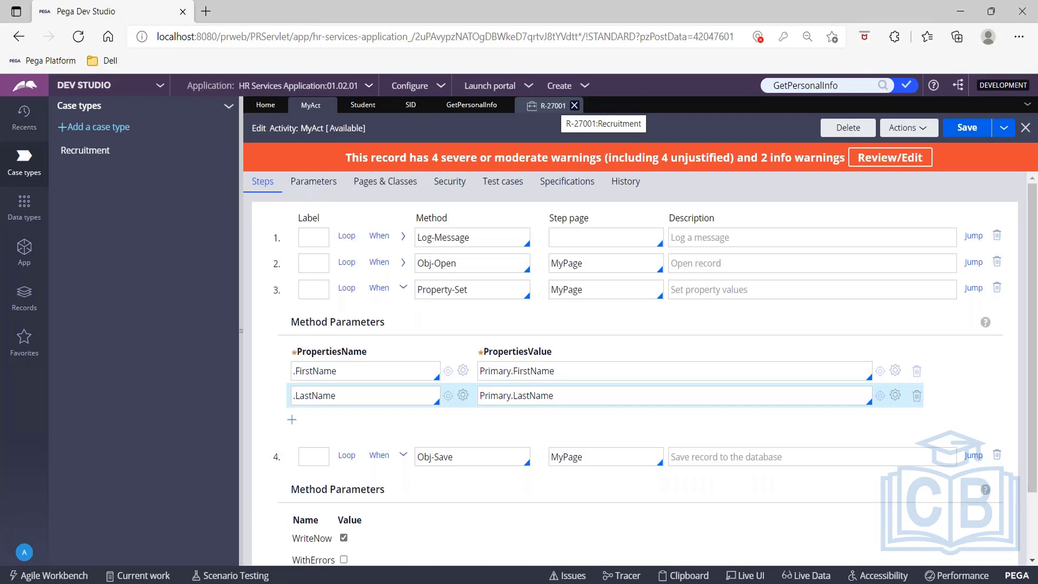
{"action": "left_click", "coordinate": [78, 153]}
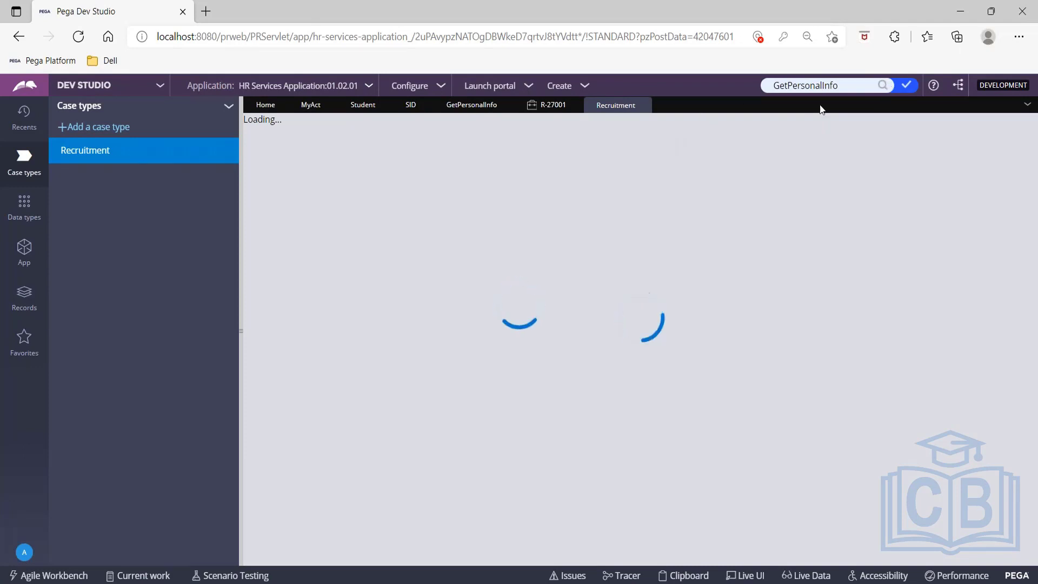
{"action": "left_click", "coordinate": [885, 84]}
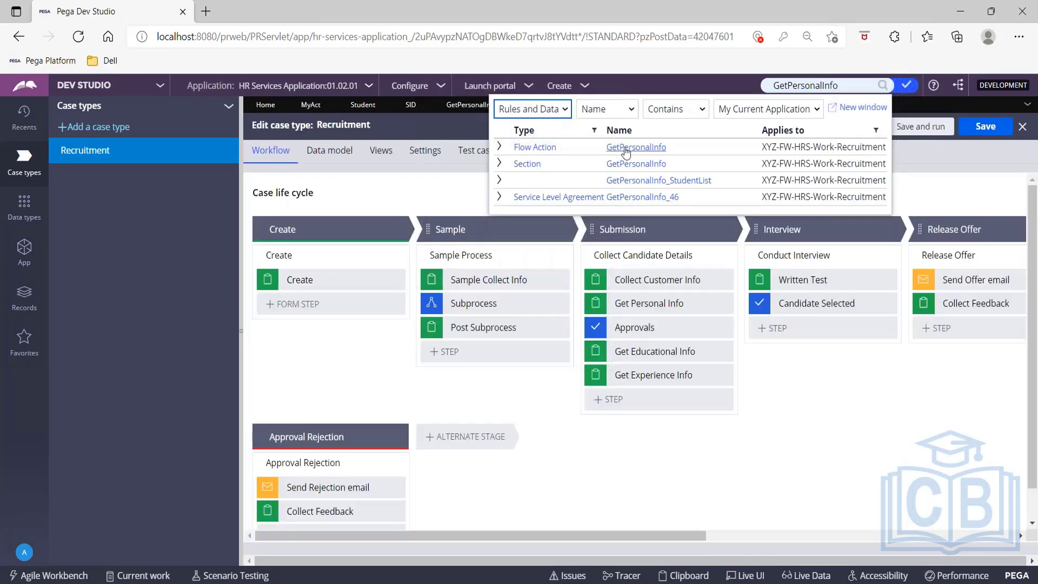
{"action": "left_click", "coordinate": [623, 151]}
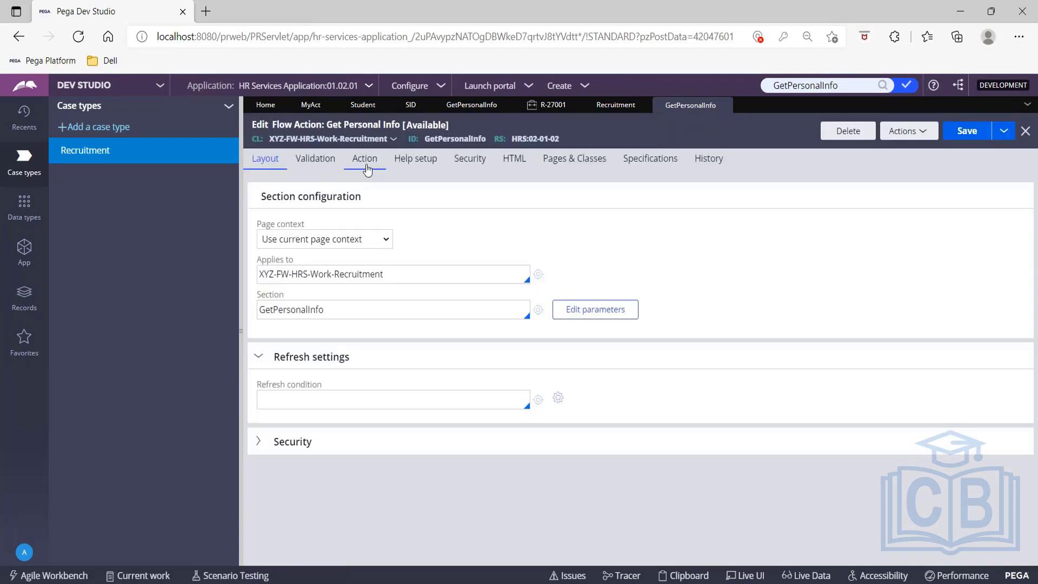
Set the flow action's post-processing activity to MyAct, save the flow action and close it
{"action": "left_click", "coordinate": [364, 168]}
{"action": "scroll", "coordinate": [365, 356], "scroll_direction": "down", "scroll_amount": 3}
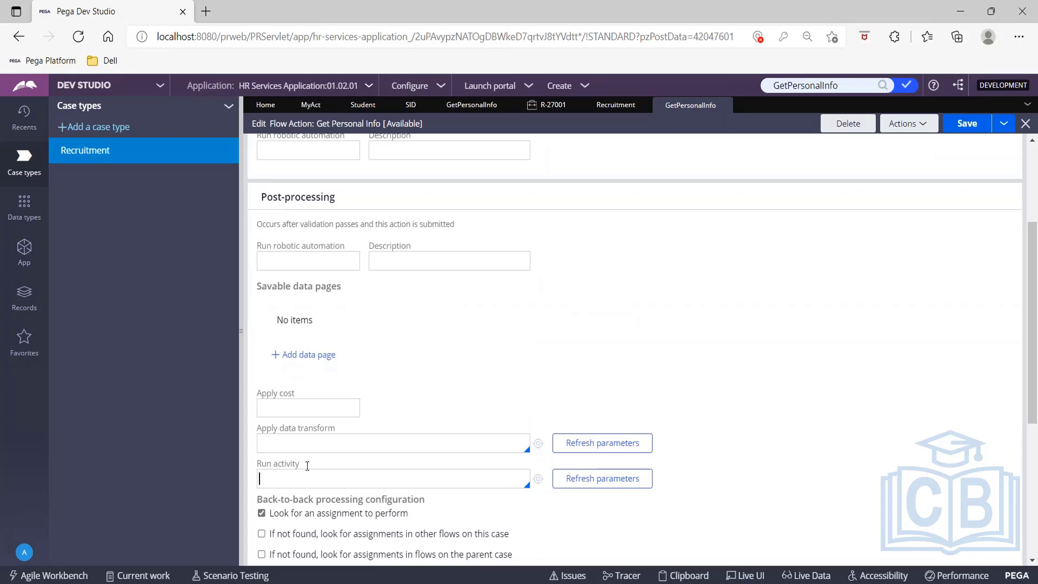
{"action": "key", "text": "Down"}
{"action": "key", "text": "Down"}
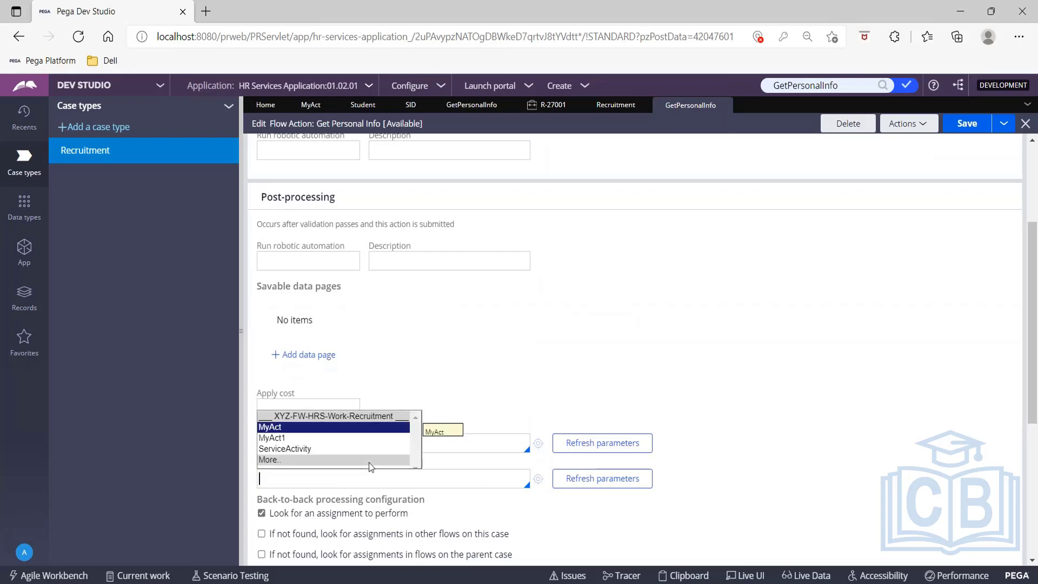
{"action": "key", "text": "Return"}
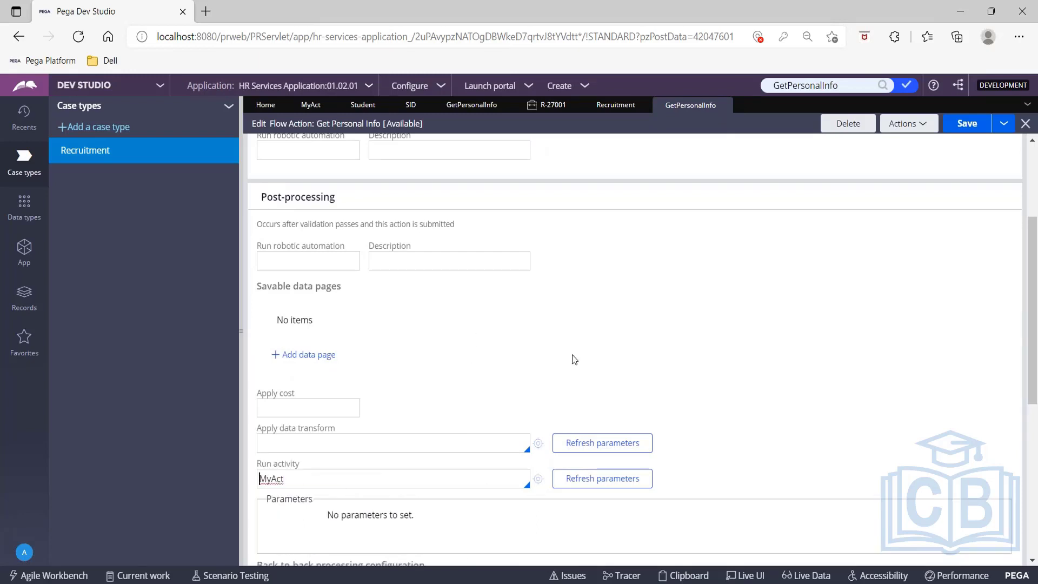
{"action": "scroll", "coordinate": [574, 359], "scroll_direction": "up", "scroll_amount": 5}
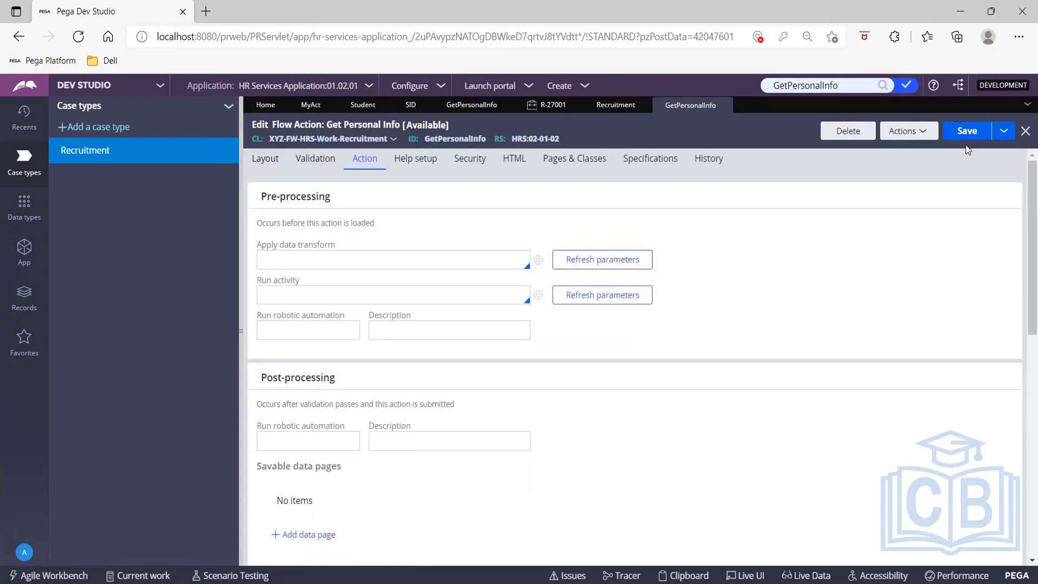
{"action": "left_click", "coordinate": [962, 132]}
{"action": "left_click", "coordinate": [725, 105]}
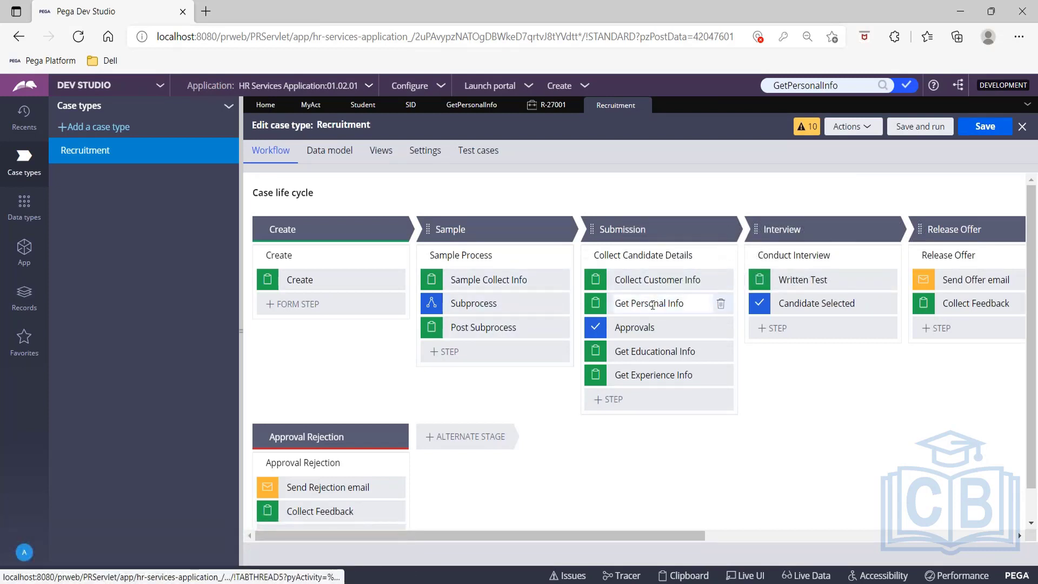
Save and run the Recruitment case type and move the new case to the next stage, Submission
{"action": "left_click", "coordinate": [652, 303]}
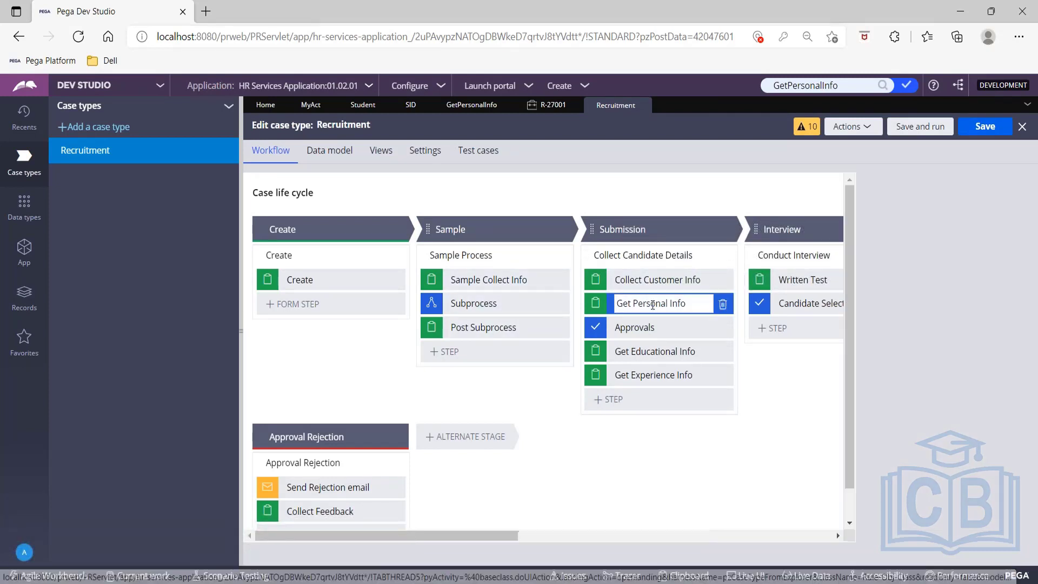
{"action": "left_click", "coordinate": [925, 134]}
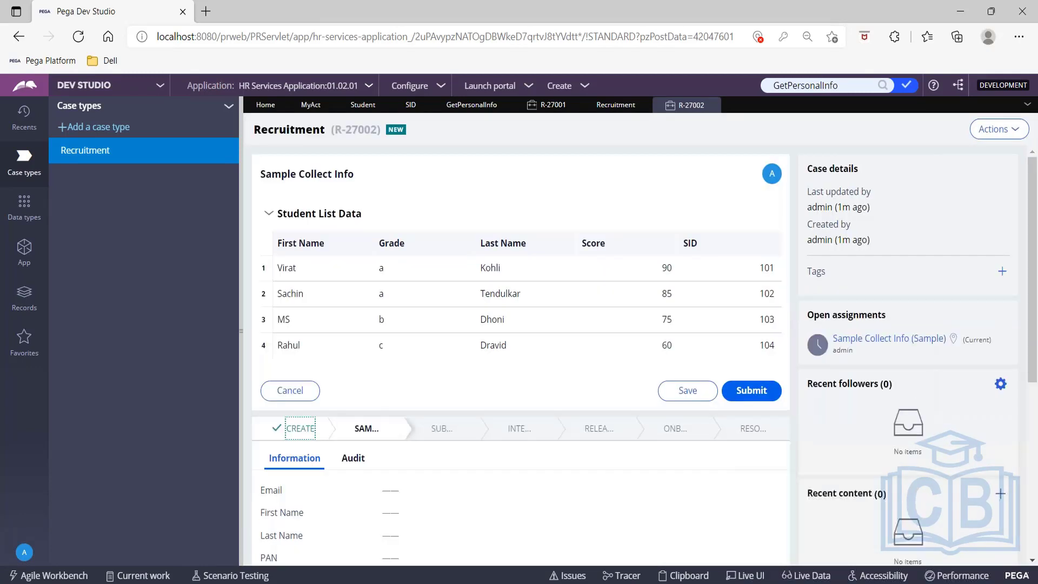
{"action": "left_click", "coordinate": [992, 132]}
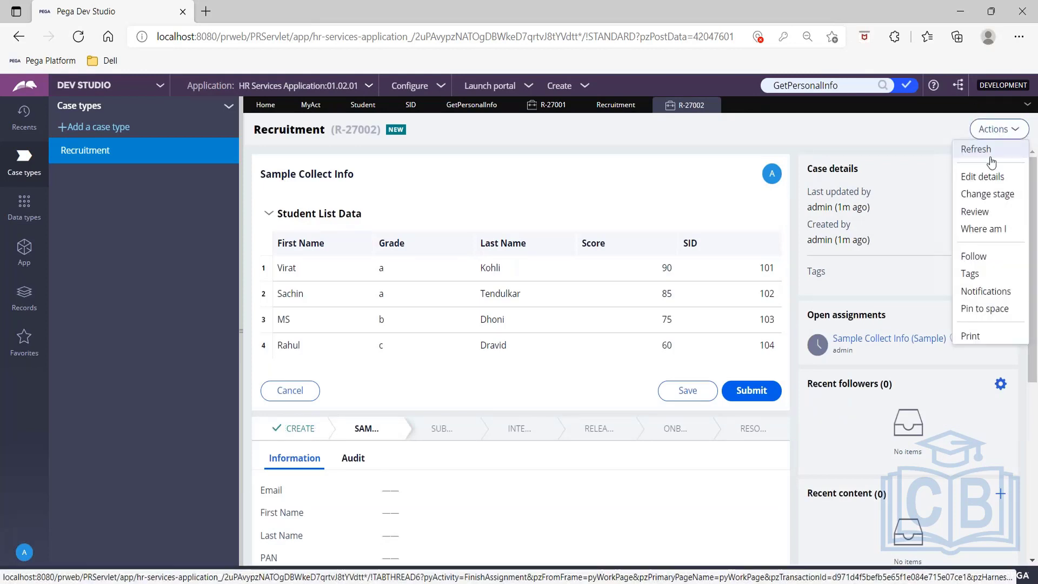
{"action": "left_click", "coordinate": [987, 194]}
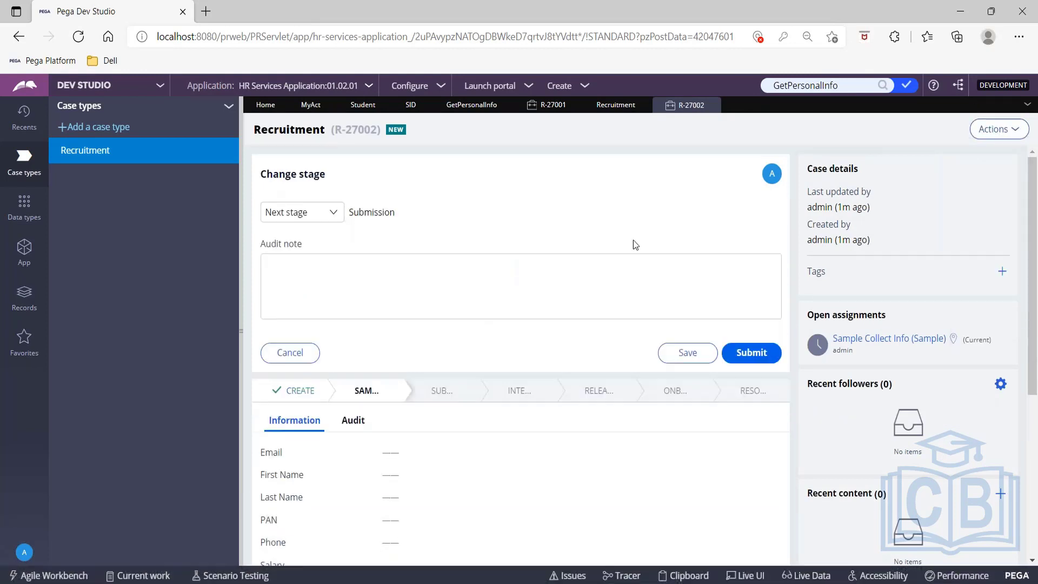
{"action": "left_click", "coordinate": [748, 354]}
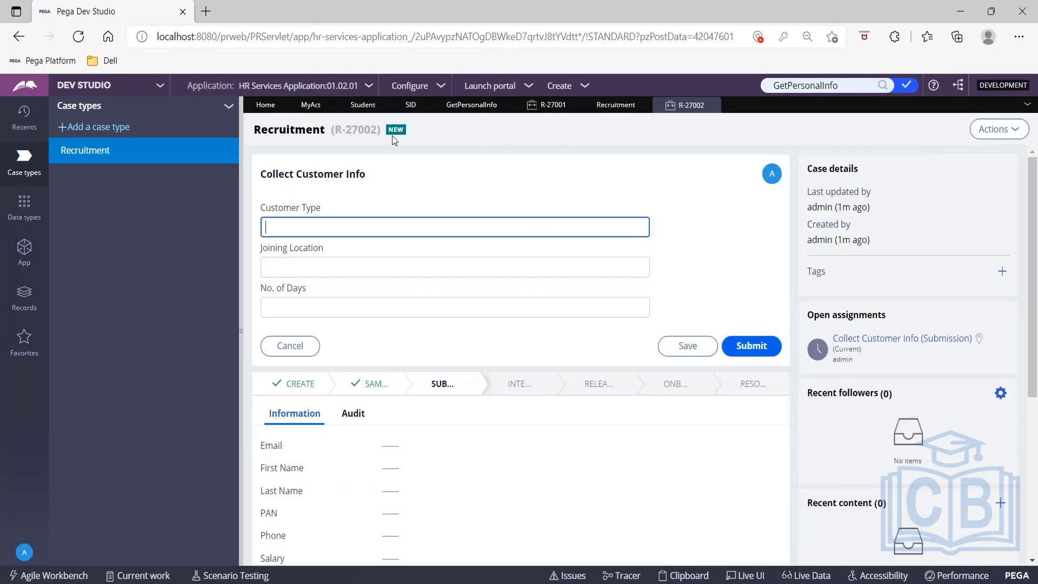
Submit the new case's Collect Customer Info assignment with its fields left blank
{"action": "left_click", "coordinate": [613, 109]}
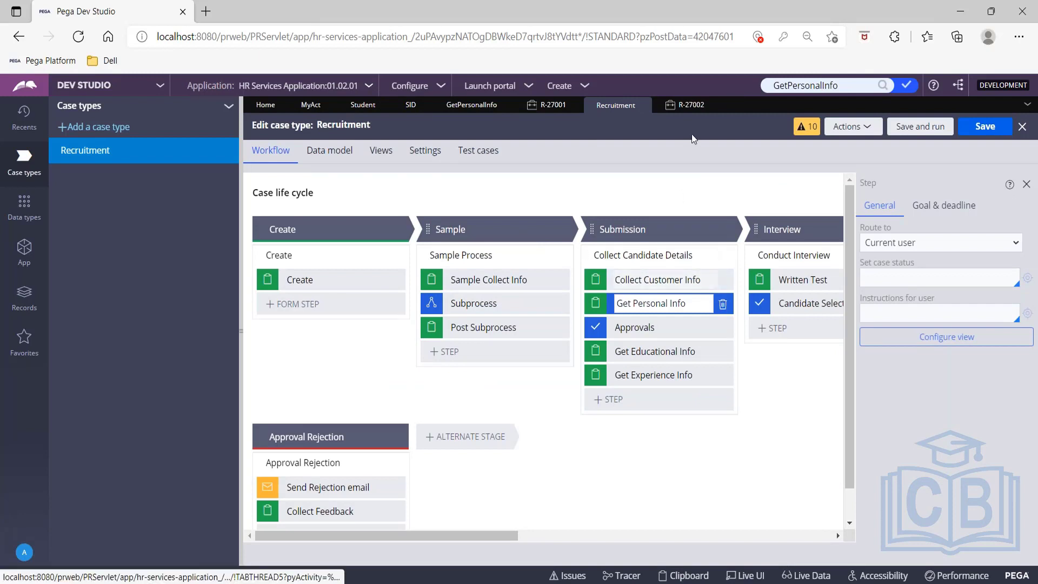
{"action": "left_click", "coordinate": [676, 105]}
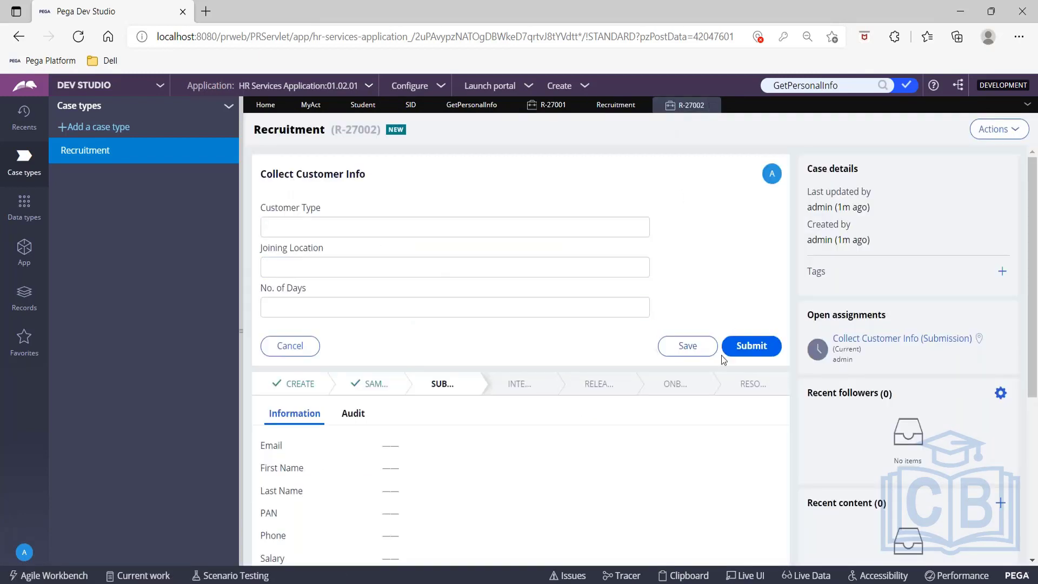
{"action": "left_click", "coordinate": [744, 349]}
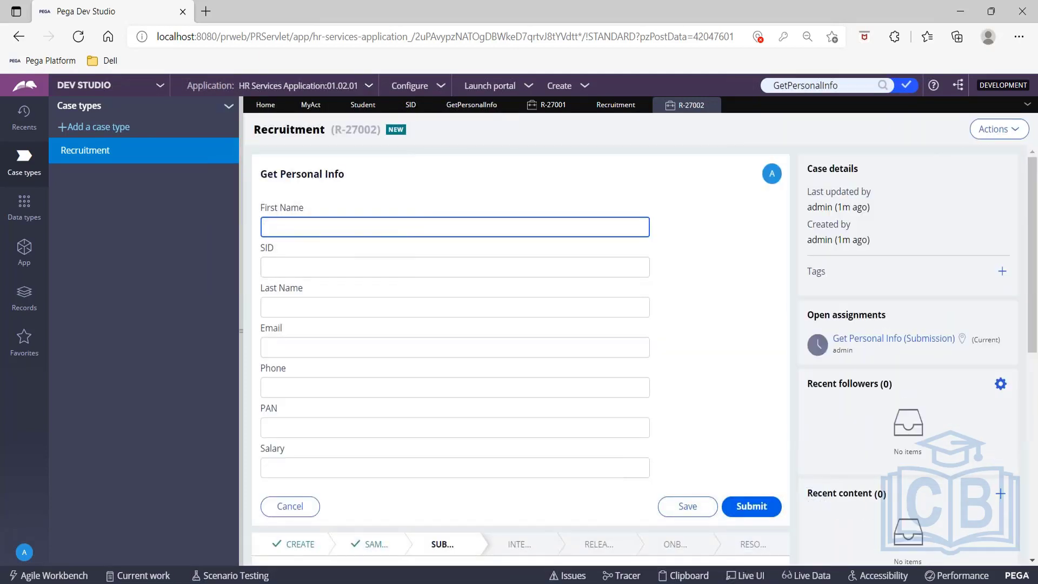
Open the Student data type's records to look up an existing SID for the test
{"action": "left_click", "coordinate": [314, 273]}
{"action": "left_click", "coordinate": [410, 106]}
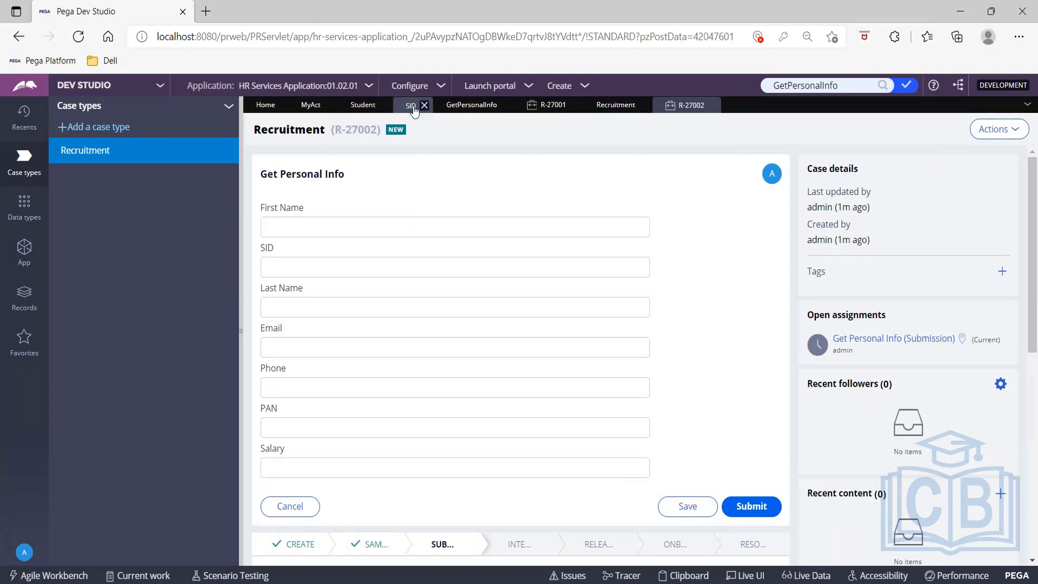
{"action": "left_click", "coordinate": [361, 105]}
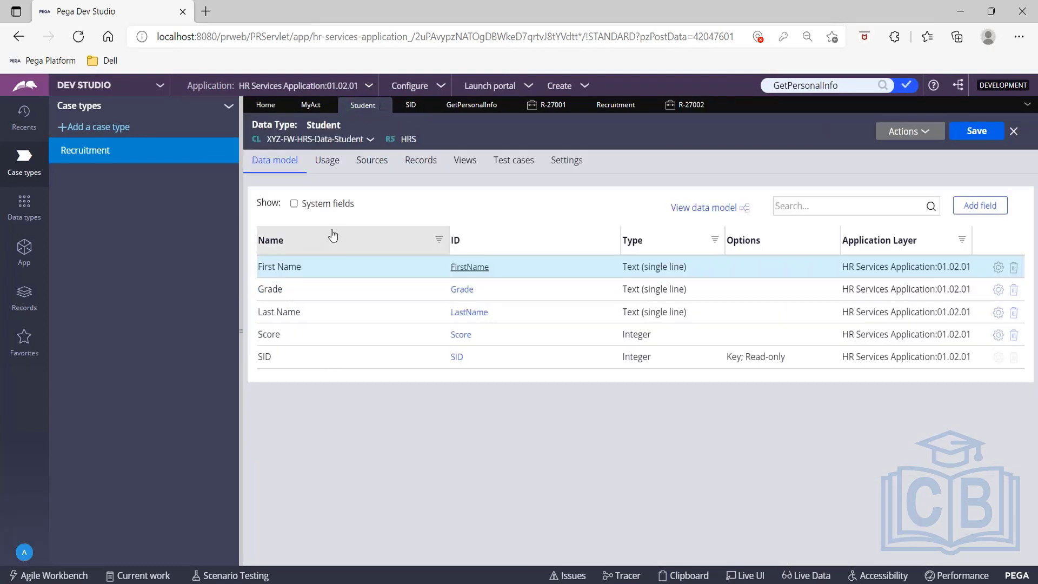
{"action": "left_click", "coordinate": [411, 168]}
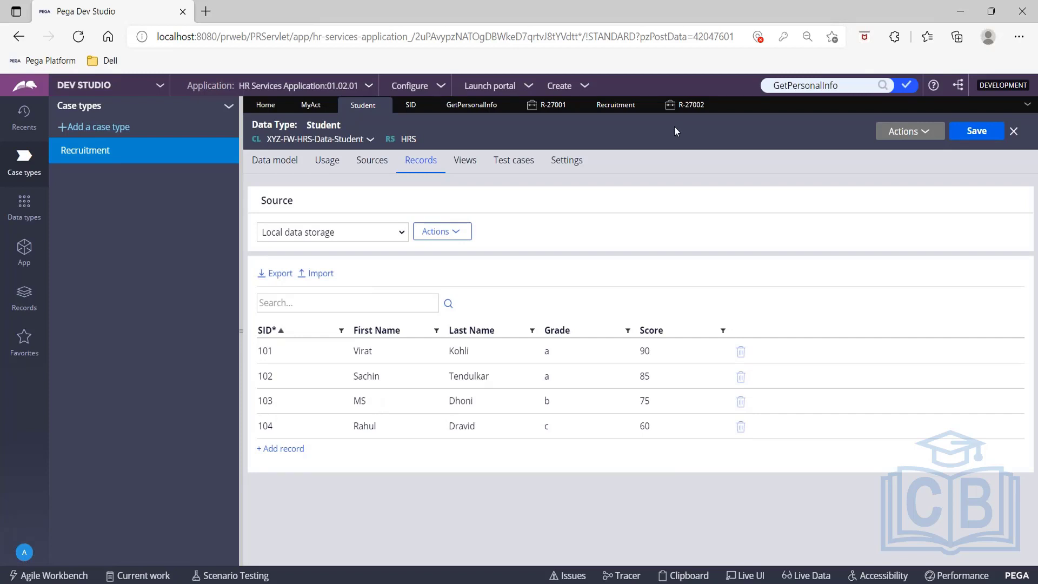
In the Recruitment case's Get Personal Info form, enter SID 103, First Name hELLO and Last Name wORLD, and submit it
{"action": "left_click", "coordinate": [697, 105]}
{"action": "left_click", "coordinate": [345, 267]}
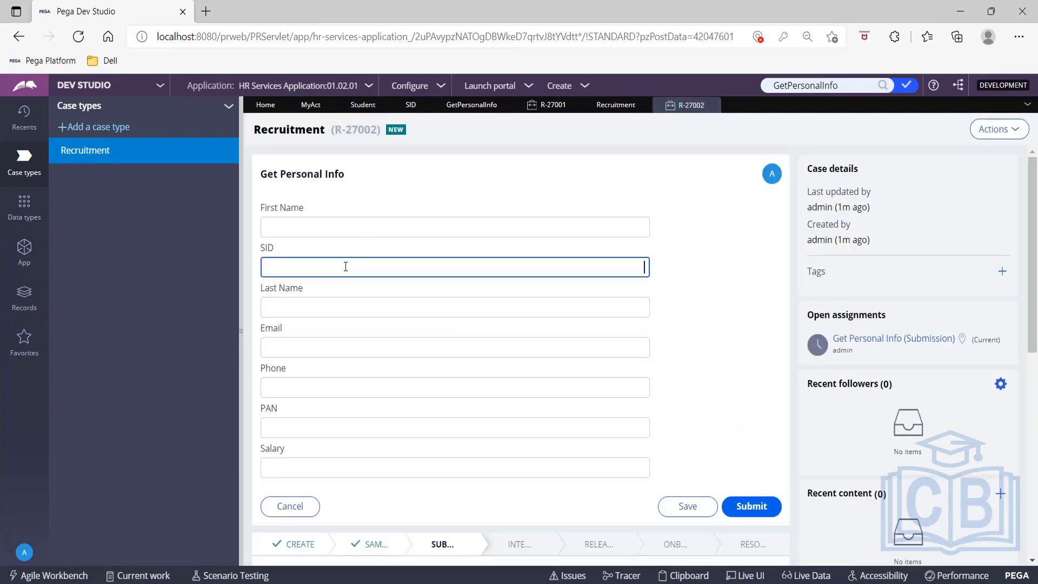
{"action": "type", "text": "103"}
{"action": "left_click", "coordinate": [307, 225]}
{"action": "type", "text": "hELLO"}
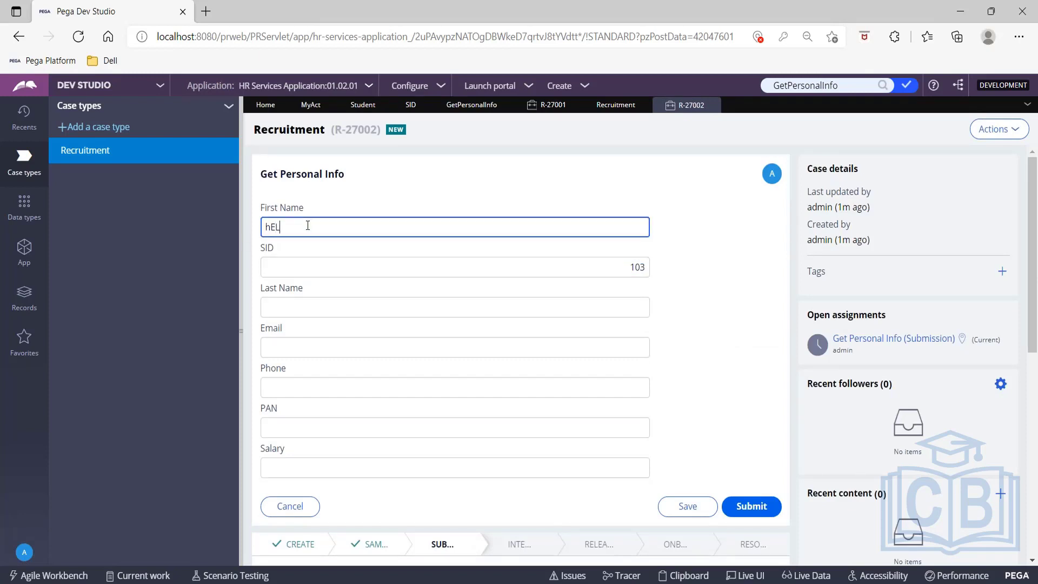
{"action": "key", "text": "Tab"}
{"action": "key", "text": "Tab"}
{"action": "type", "text": "wORLD"}
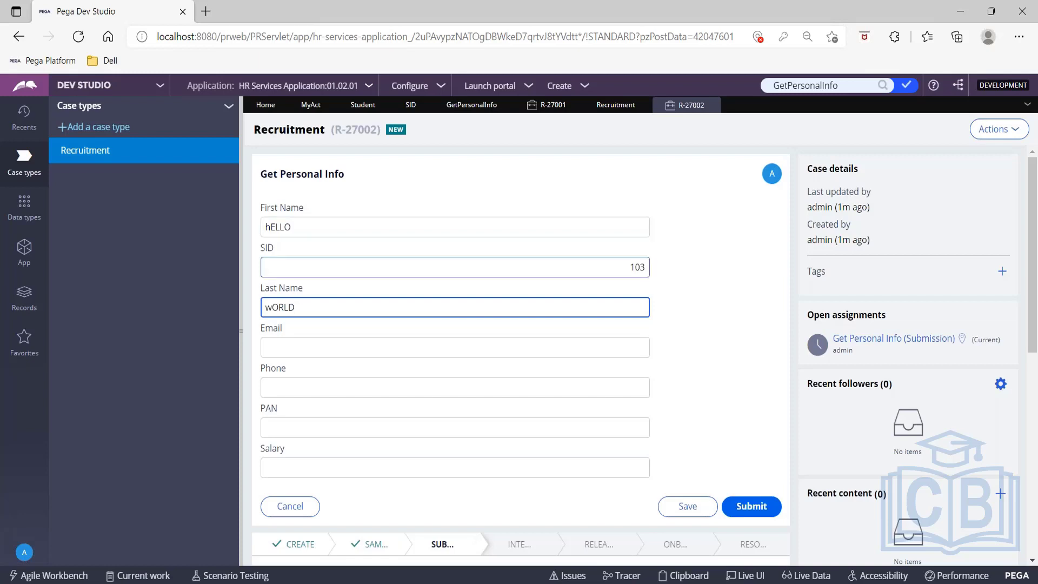
{"action": "left_click", "coordinate": [766, 348]}
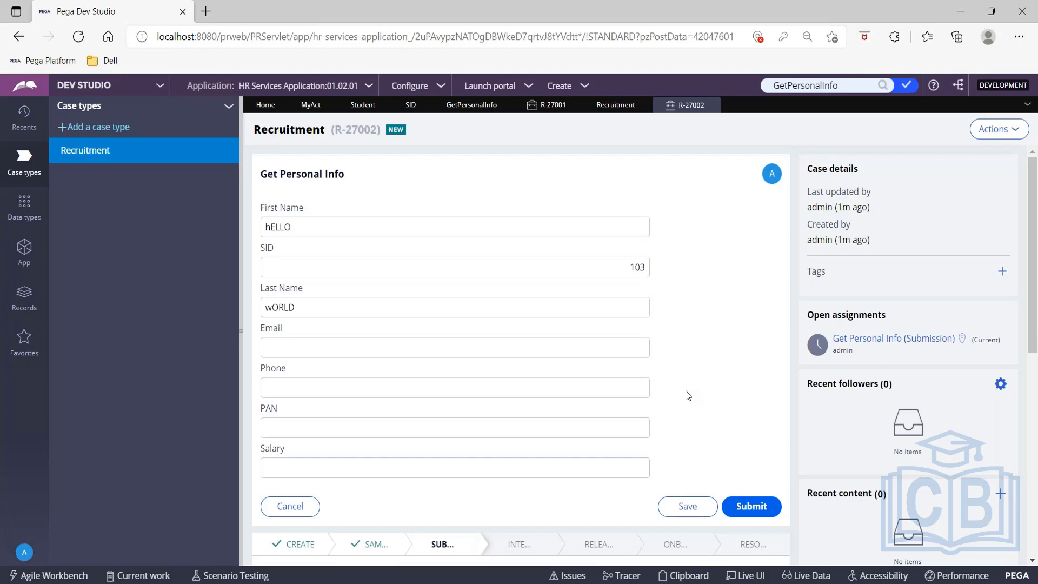
{"action": "left_click", "coordinate": [754, 506]}
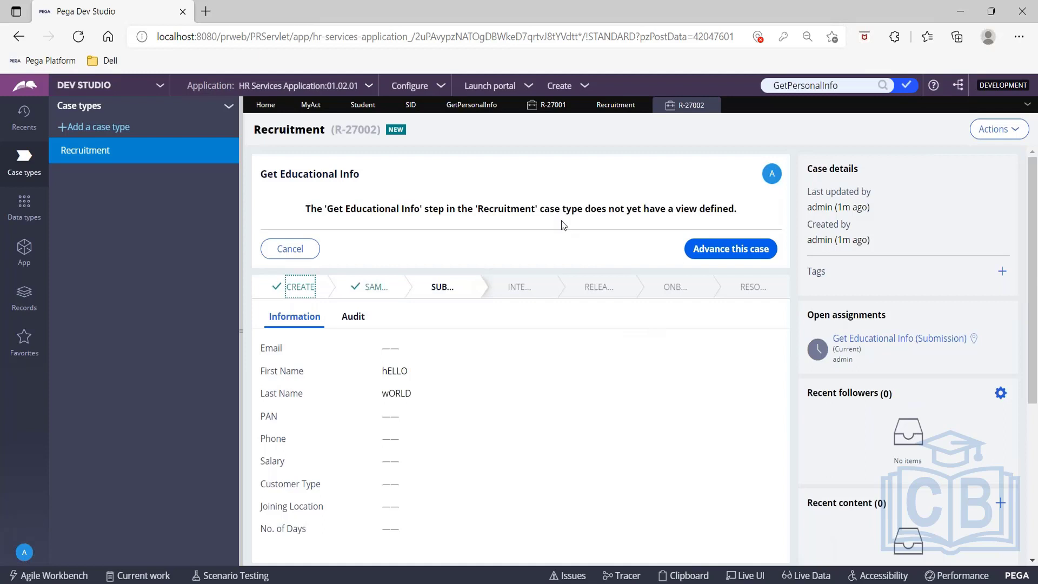
Return to the Student data type's records and refresh them to check the record with SID 103
{"action": "left_click", "coordinate": [354, 110]}
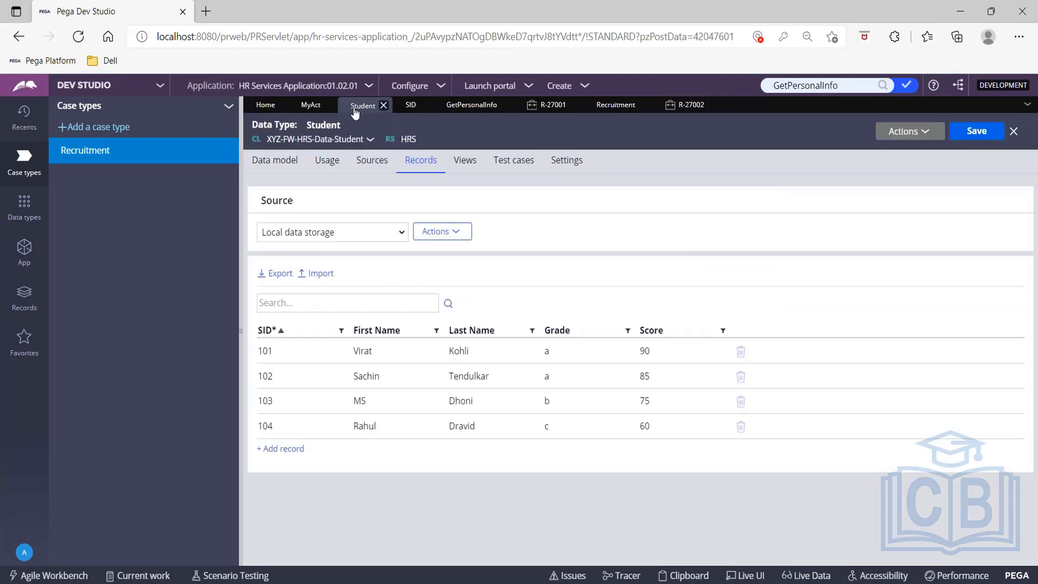
{"action": "left_click", "coordinate": [902, 135]}
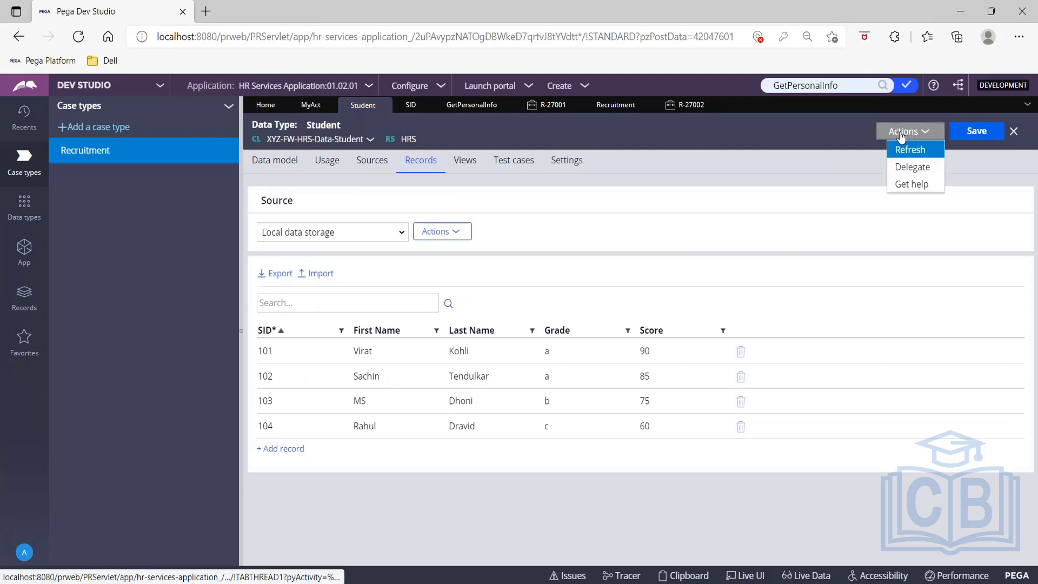
{"action": "left_click", "coordinate": [902, 151]}
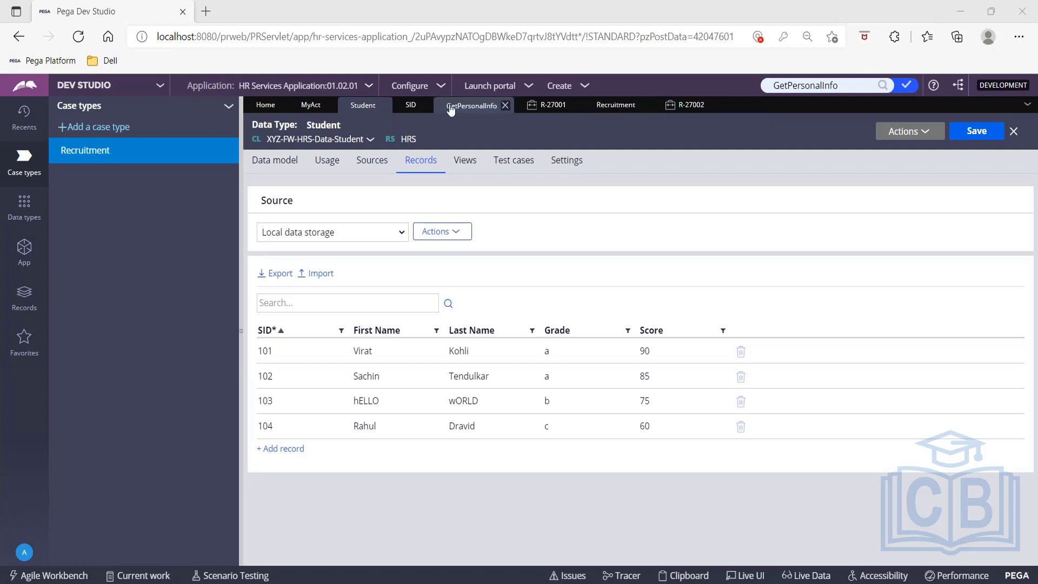
Review the Obj-Open, Property-Set and Obj-Save method parameters in the MyAct activity
{"action": "left_click", "coordinate": [308, 108]}
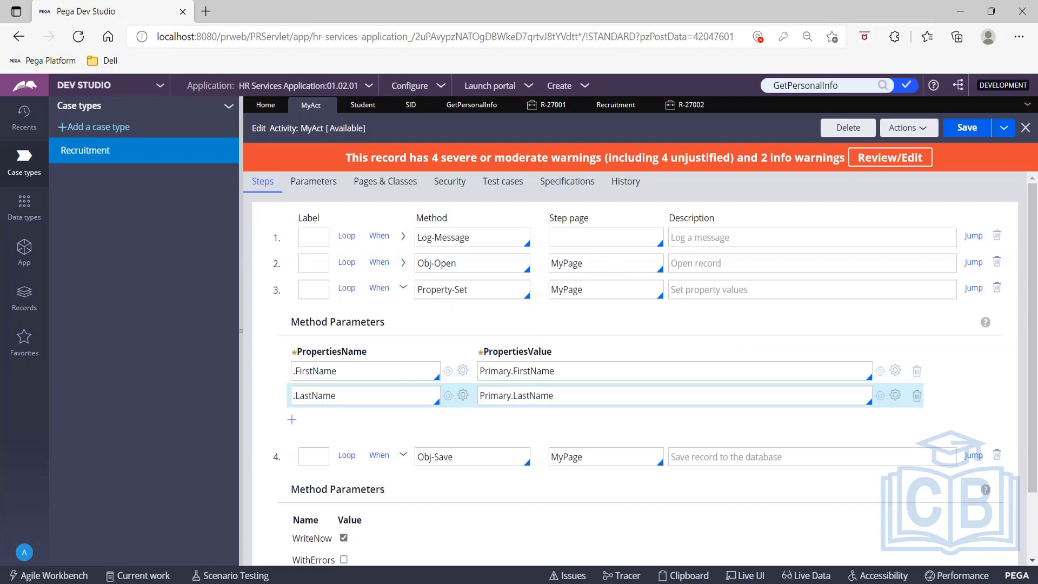
{"action": "left_click", "coordinate": [403, 266]}
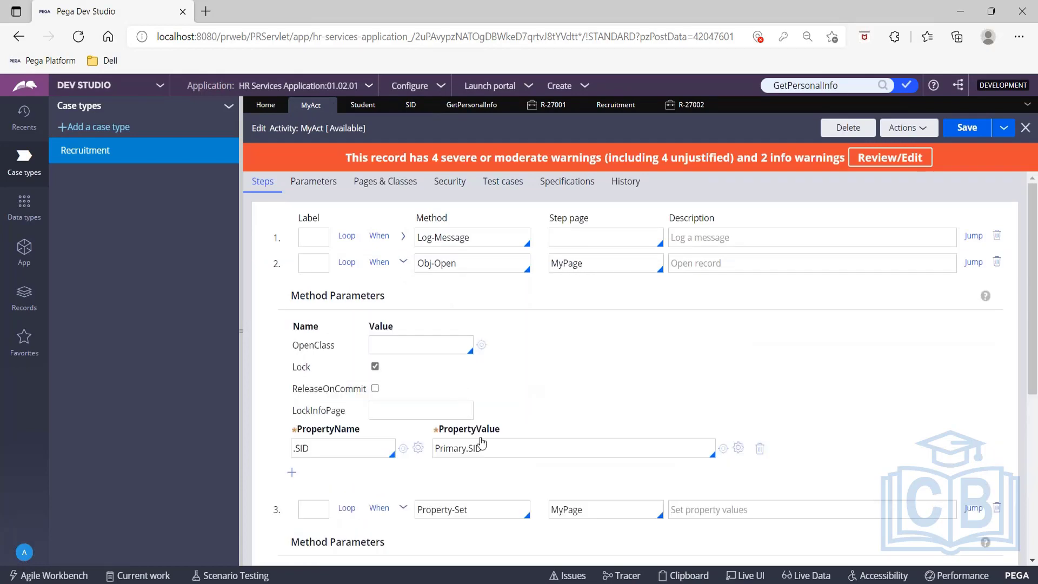
{"action": "left_click_drag", "start_coordinate": [488, 450], "coordinate": [429, 449]}
{"action": "left_click", "coordinate": [441, 436]}
{"action": "scroll", "coordinate": [619, 394], "scroll_direction": "down", "scroll_amount": 3}
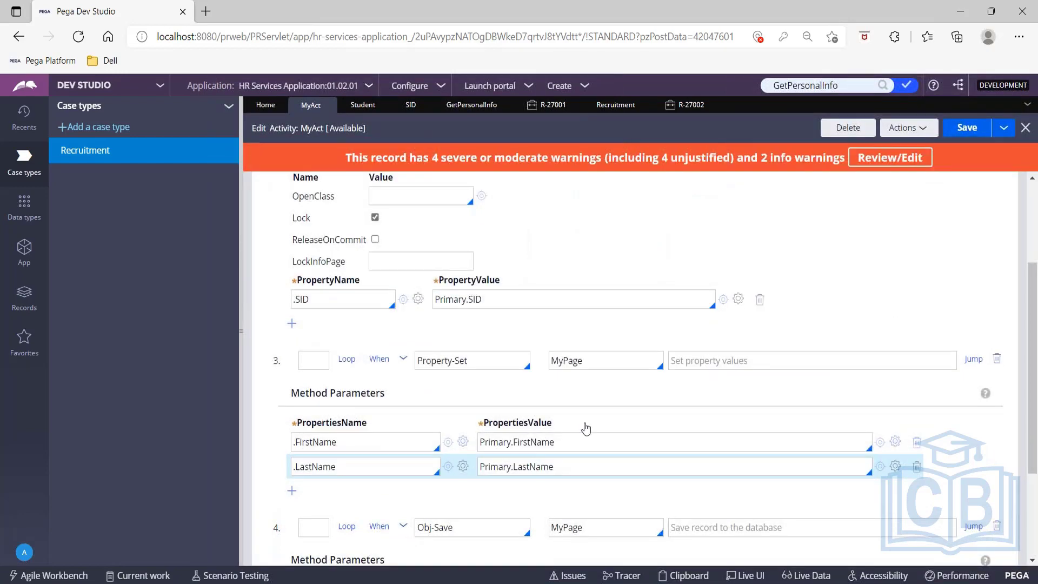
{"action": "scroll", "coordinate": [584, 427], "scroll_direction": "down", "scroll_amount": 2}
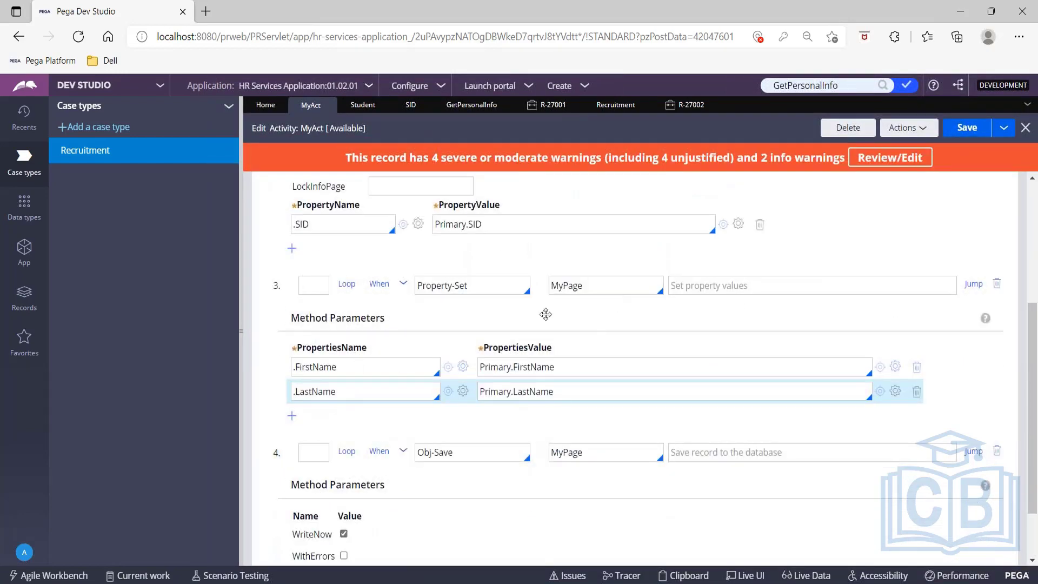
{"action": "scroll", "coordinate": [605, 368], "scroll_direction": "down", "scroll_amount": 2}
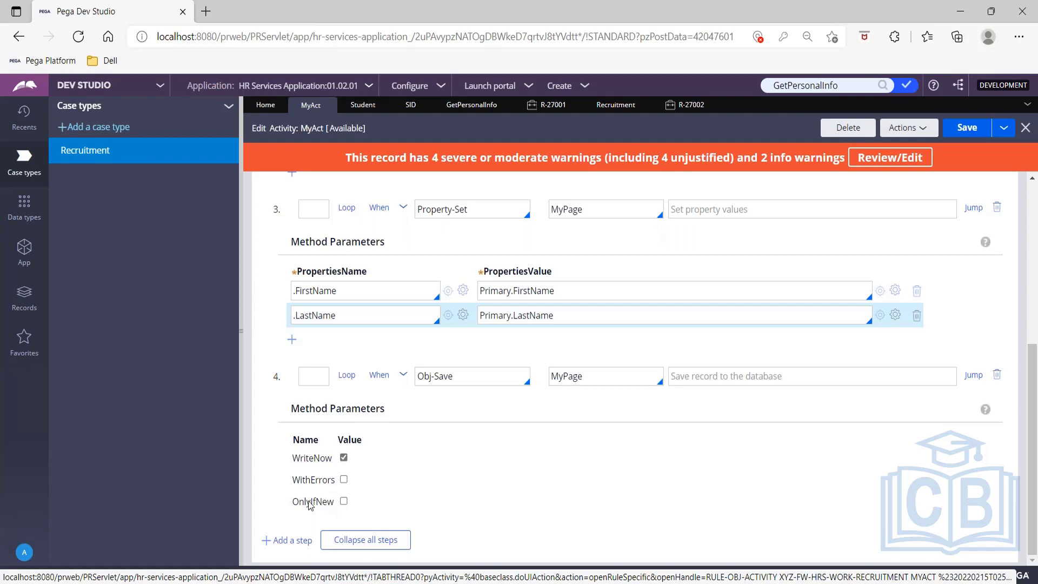
Try the OnlyIfNew option on MyAct's Obj-Save step, compare its description with WriteNow's, and turn it off again
{"action": "left_click", "coordinate": [344, 502]}
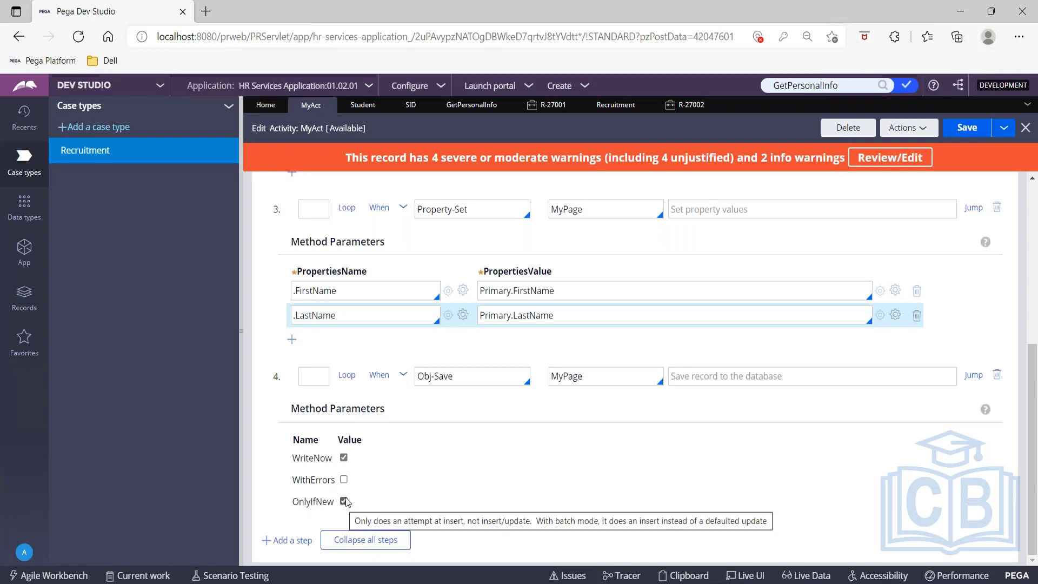
{"action": "mouse_move", "coordinate": [323, 460]}
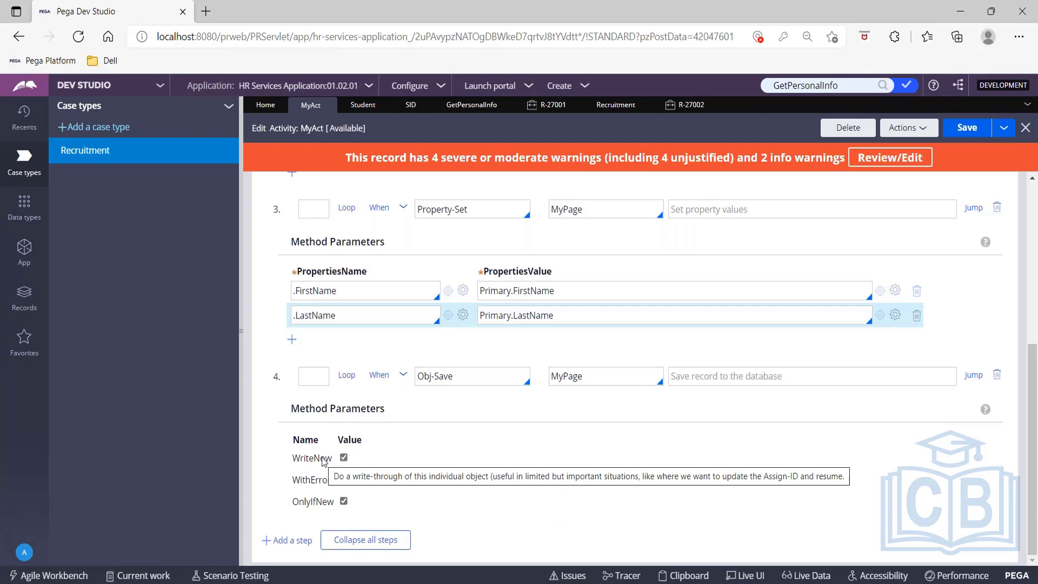
{"action": "mouse_move", "coordinate": [311, 501]}
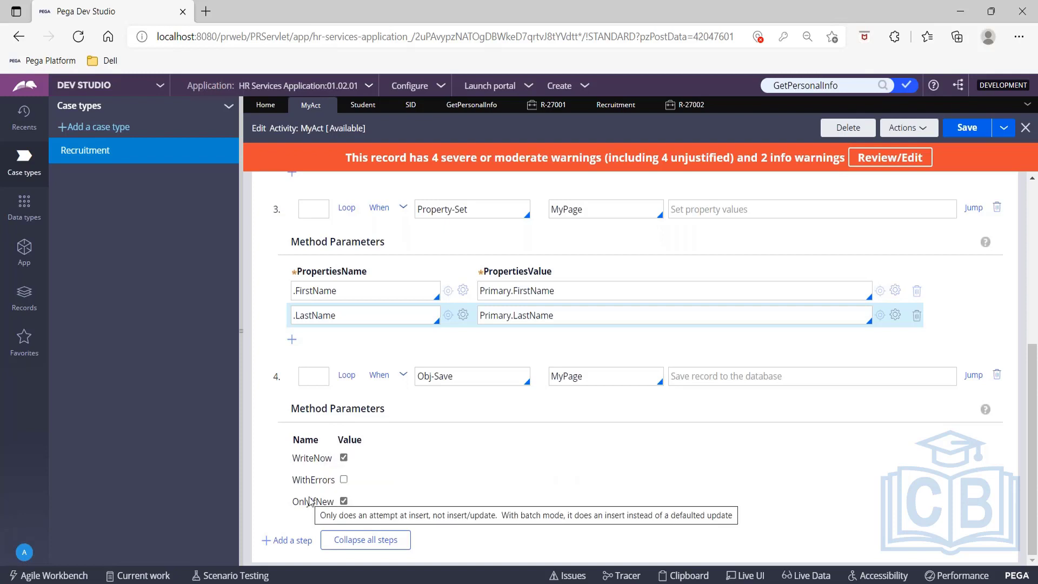
{"action": "left_click", "coordinate": [344, 501]}
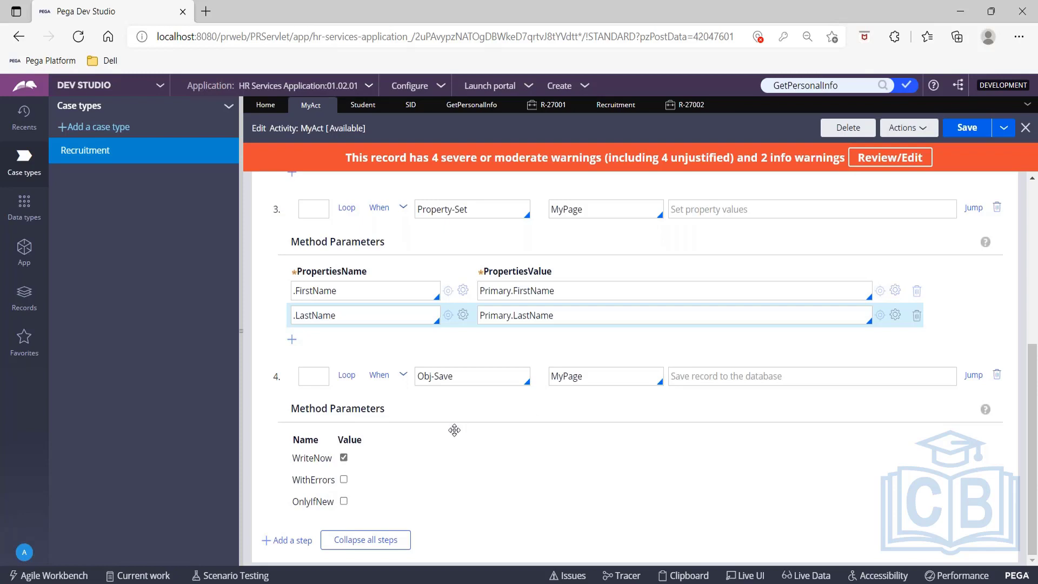
Check that the Obj-Open, Property-Set and Obj-Save steps of MyAct all use the step page MyPage
{"action": "scroll", "coordinate": [454, 430], "scroll_direction": "up", "scroll_amount": 6}
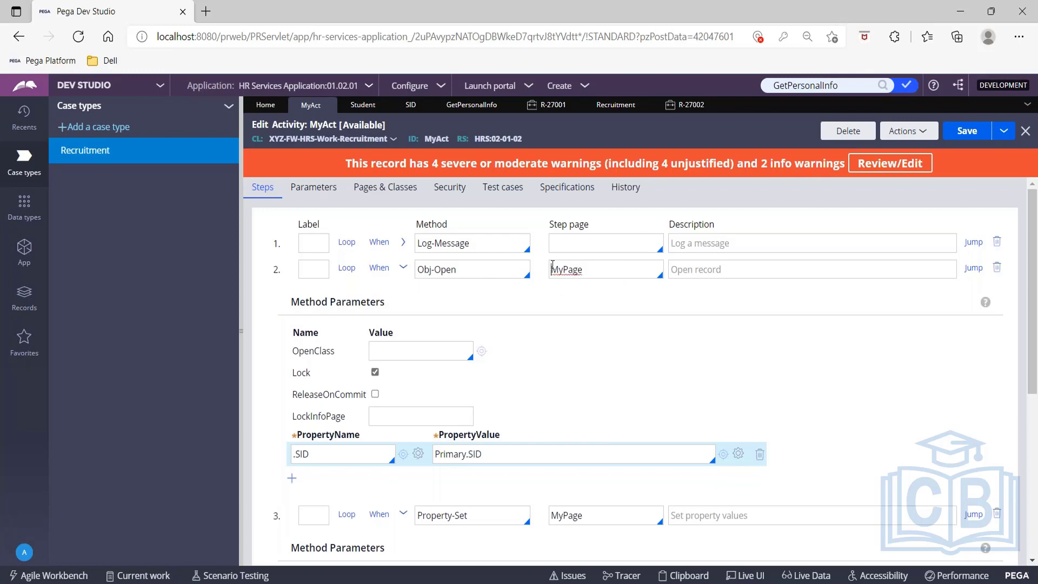
{"action": "left_click_drag", "start_coordinate": [552, 269], "coordinate": [599, 265]}
{"action": "scroll", "coordinate": [613, 376], "scroll_direction": "down", "scroll_amount": 2}
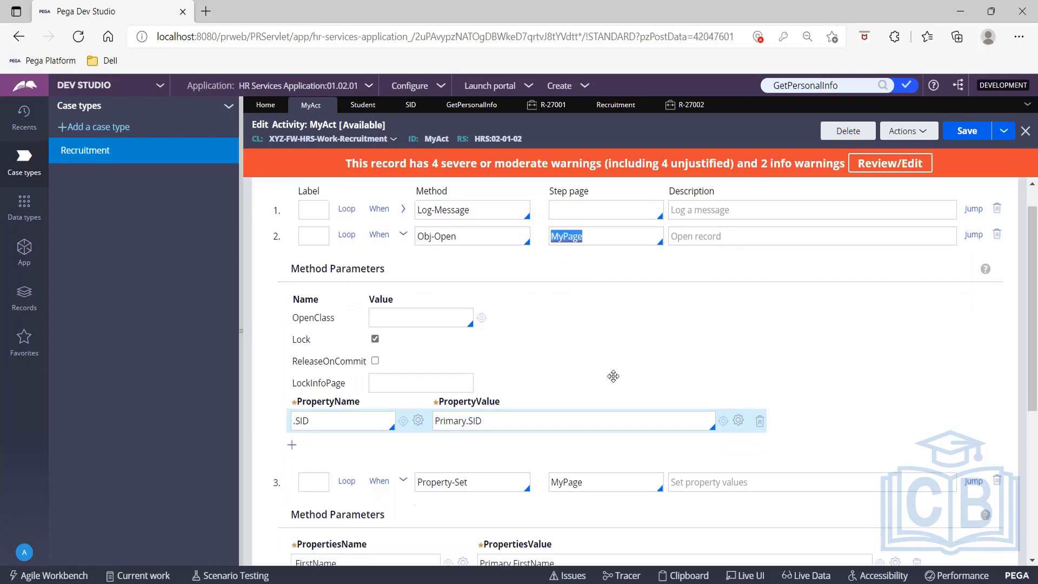
{"action": "scroll", "coordinate": [446, 433], "scroll_direction": "down", "scroll_amount": 3}
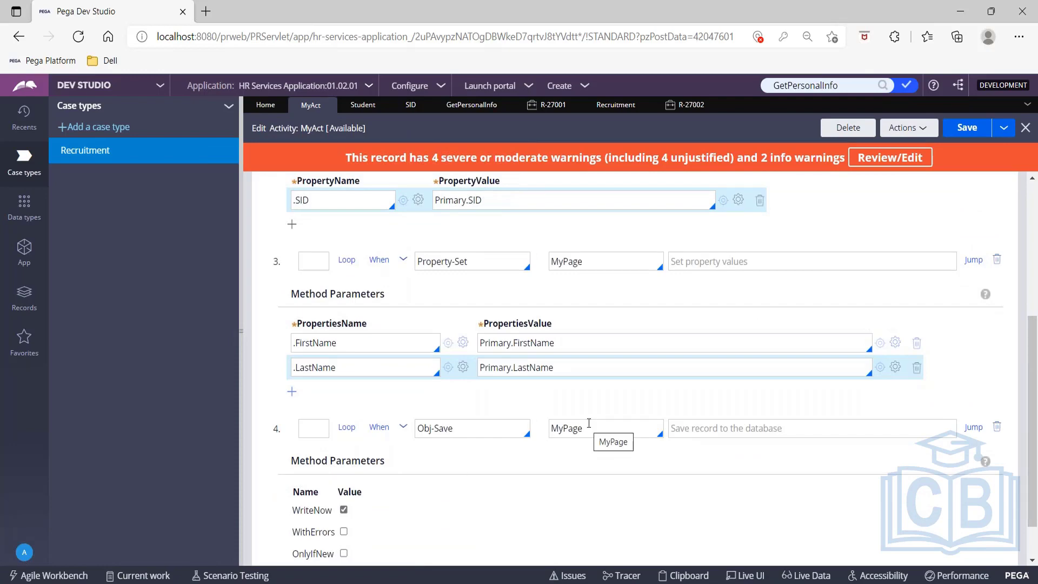
{"action": "scroll", "coordinate": [589, 423], "scroll_direction": "up", "scroll_amount": 5}
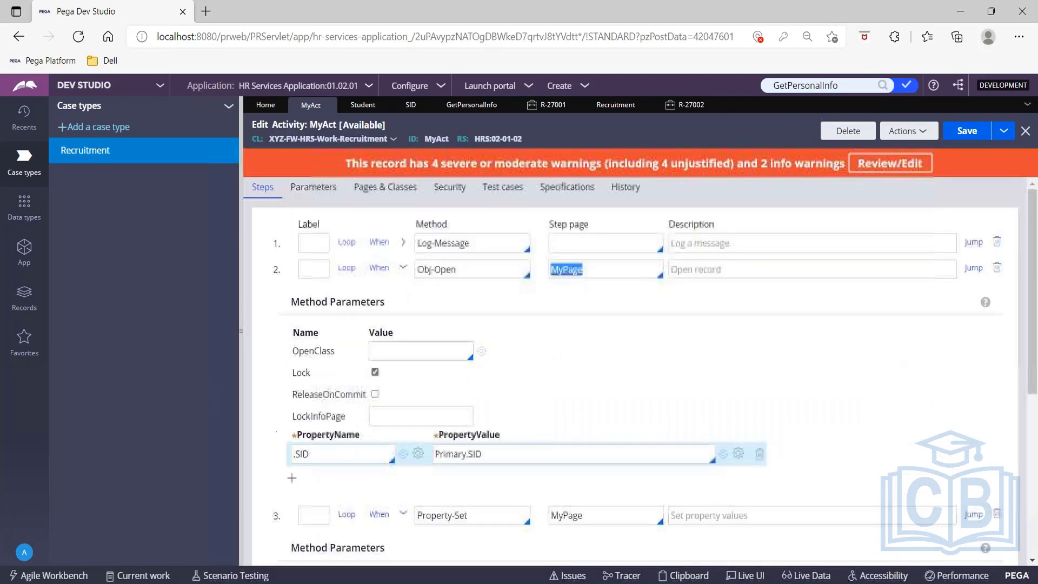
Open the Clipboard for the submitted Recruitment case, examine the property values on the MyPage user page, and close the viewer
{"action": "left_click", "coordinate": [685, 105]}
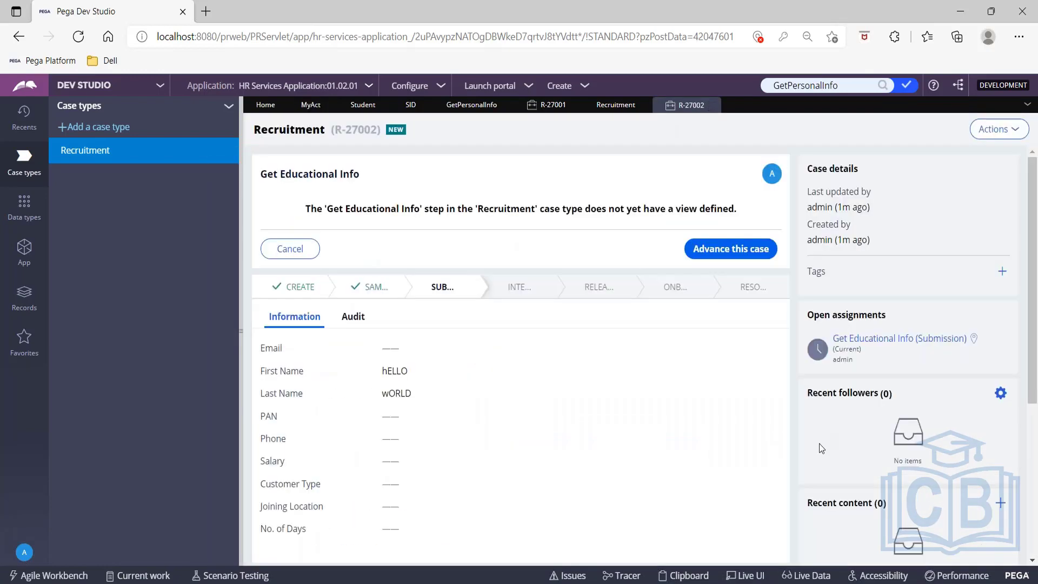
{"action": "left_click", "coordinate": [695, 578]}
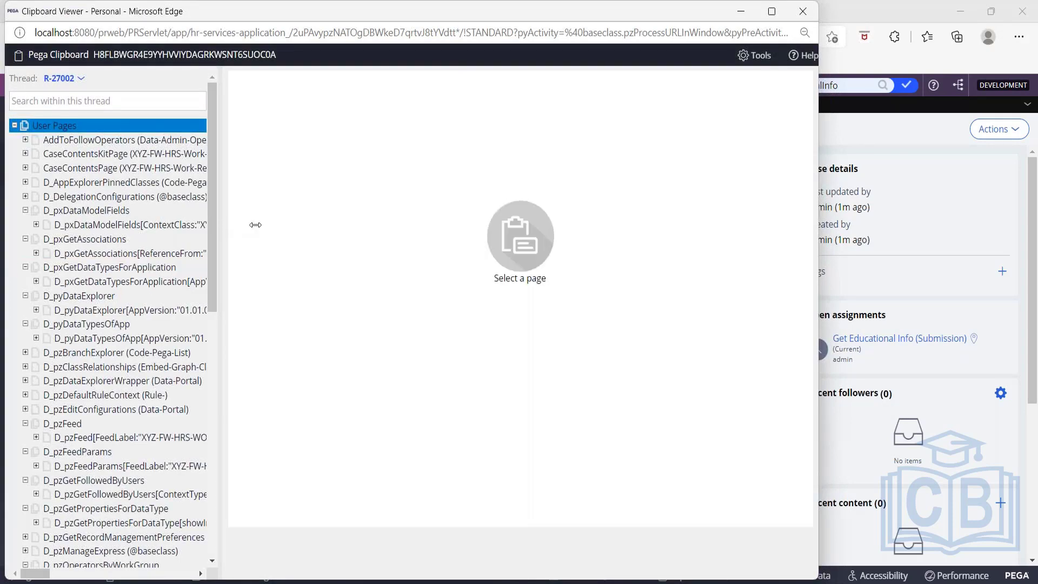
{"action": "left_click_drag", "start_coordinate": [255, 224], "coordinate": [340, 225]}
{"action": "scroll", "coordinate": [208, 323], "scroll_direction": "down", "scroll_amount": 8}
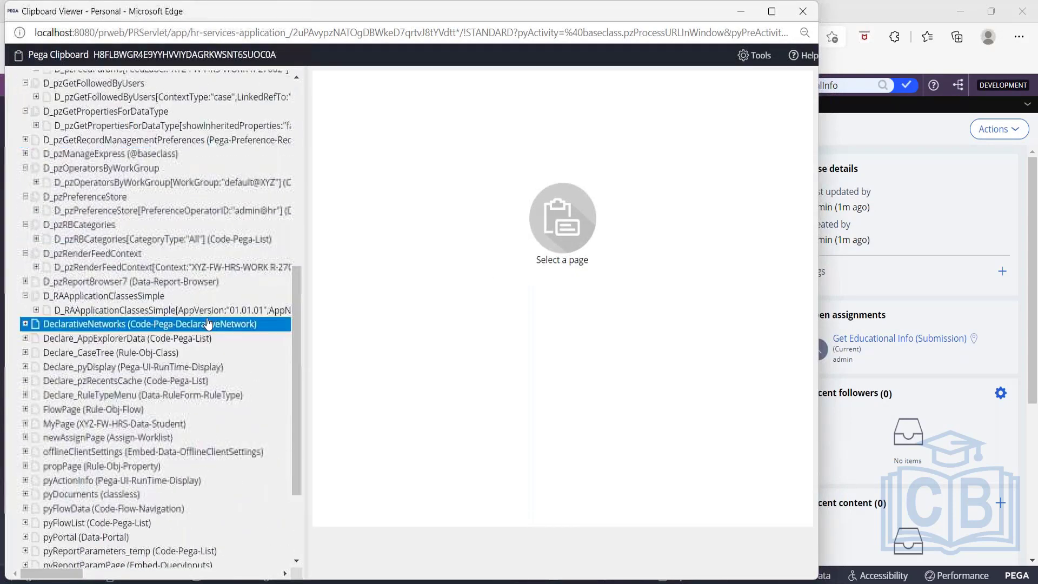
{"action": "scroll", "coordinate": [208, 323], "scroll_direction": "down", "scroll_amount": 2}
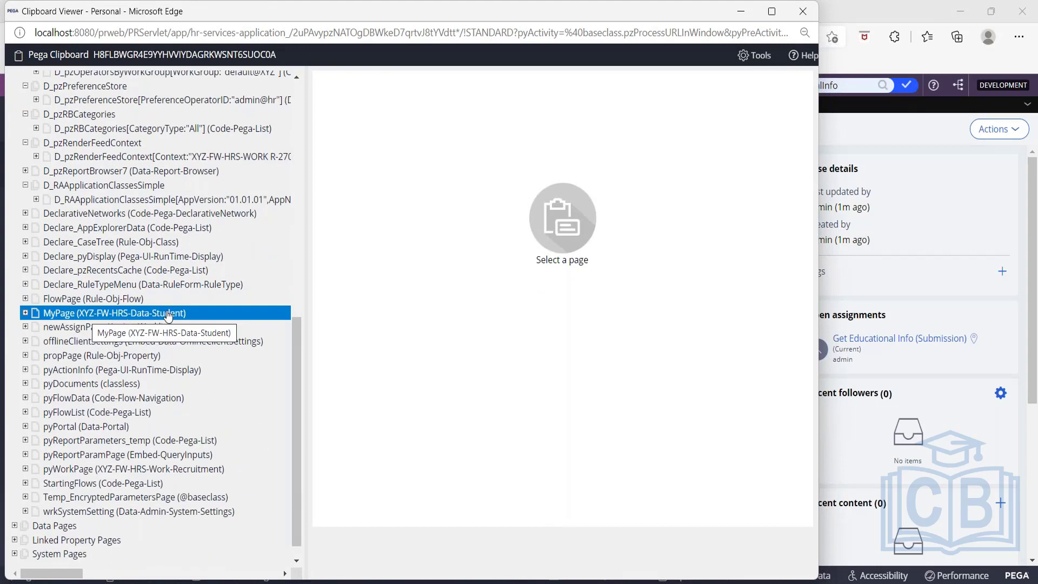
{"action": "left_click", "coordinate": [168, 313]}
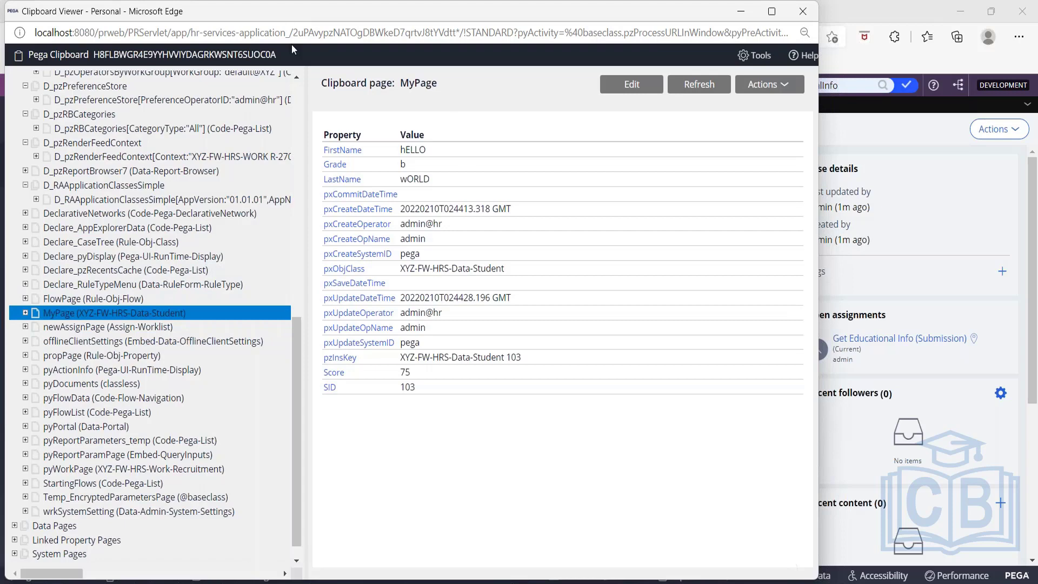
{"action": "left_click_drag", "start_coordinate": [286, 12], "coordinate": [300, 137]}
{"action": "left_click", "coordinate": [818, 157]}
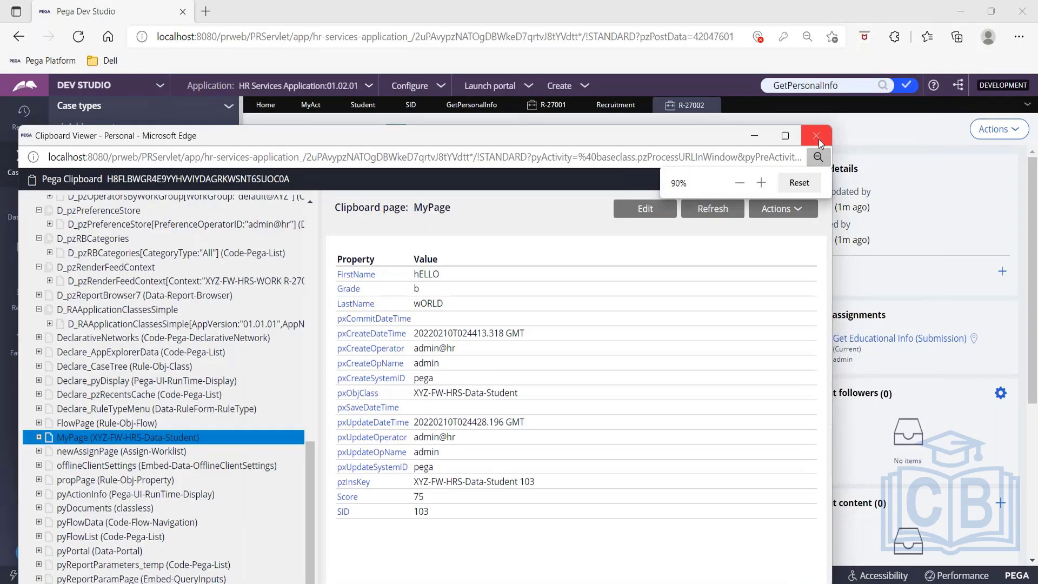
{"action": "left_click", "coordinate": [819, 138]}
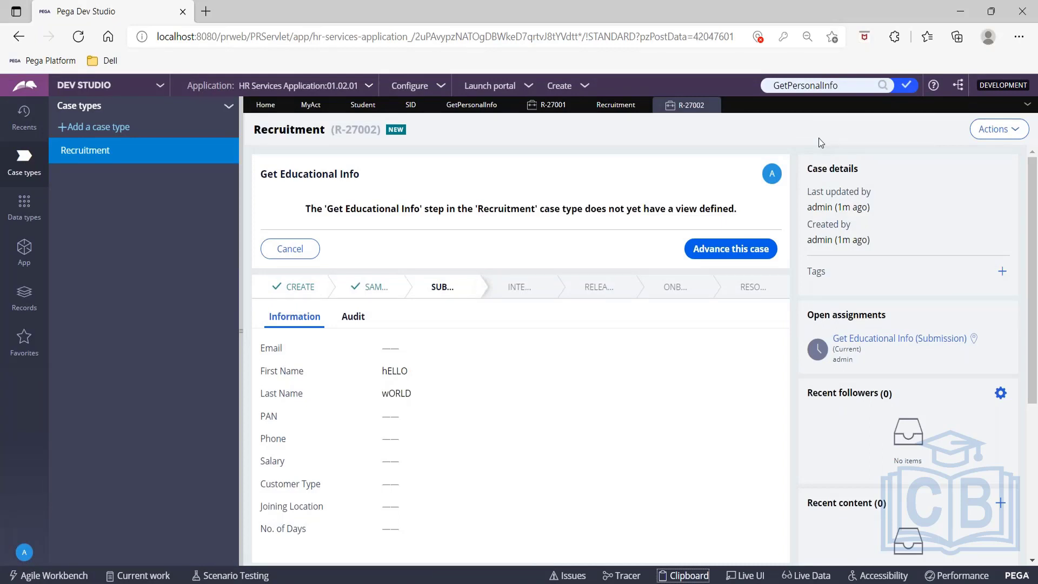
Show the application's data types, close all open work tabs and expand the Student data type
{"action": "left_click", "coordinate": [24, 217]}
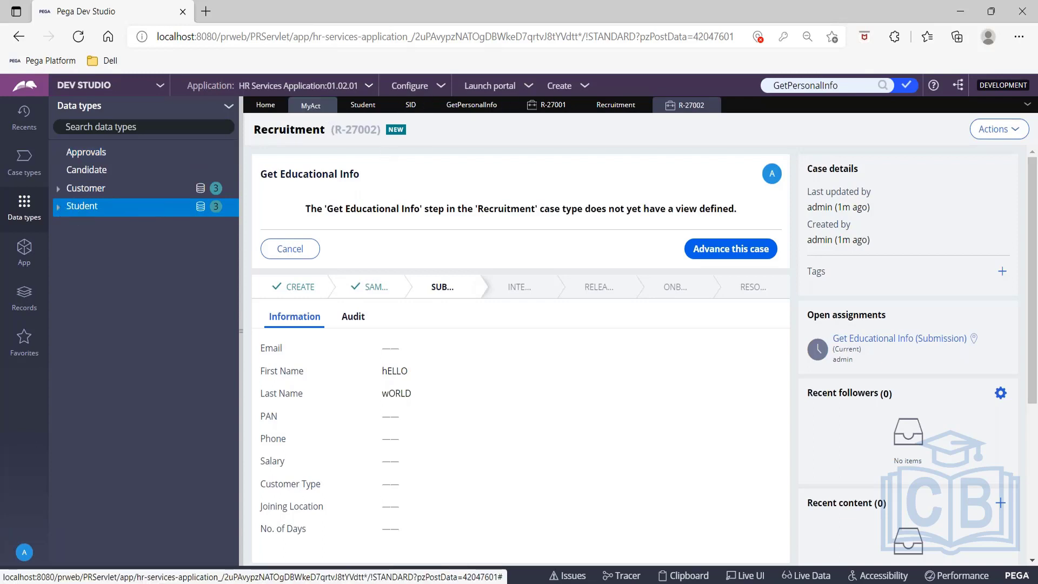
{"action": "left_click", "coordinate": [1027, 105]}
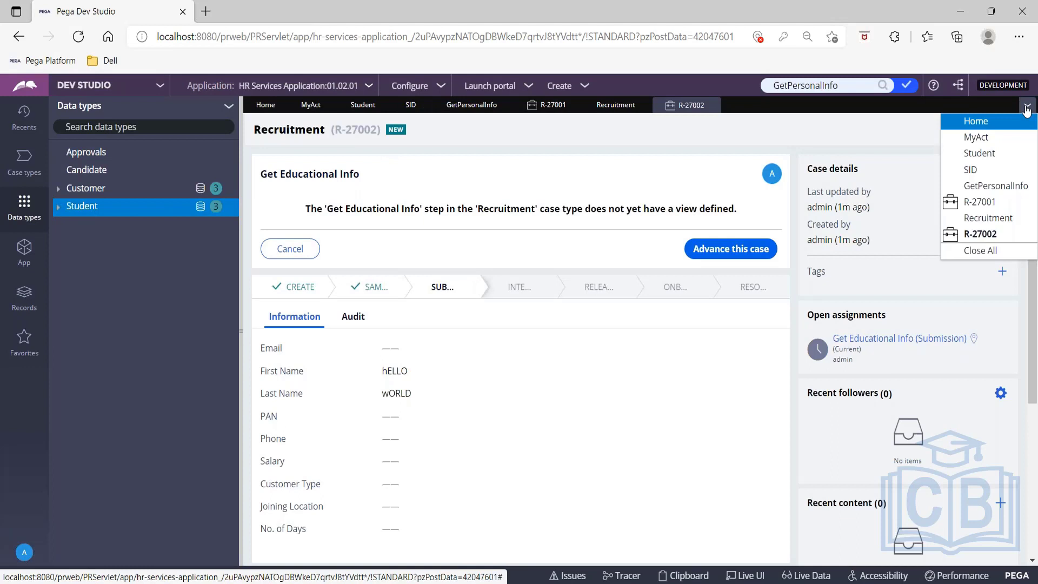
{"action": "left_click", "coordinate": [987, 251]}
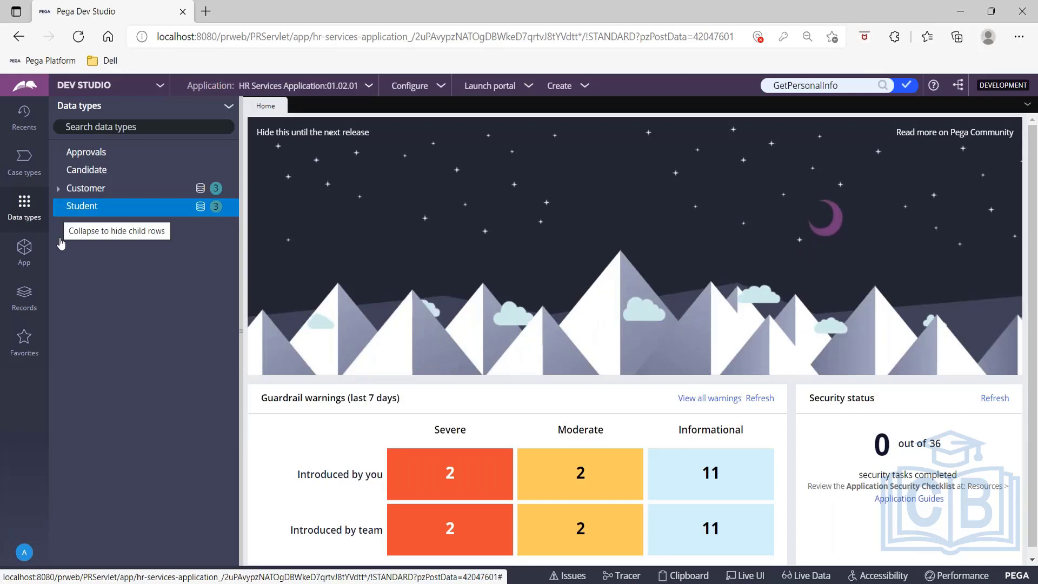
{"action": "left_click", "coordinate": [63, 210]}
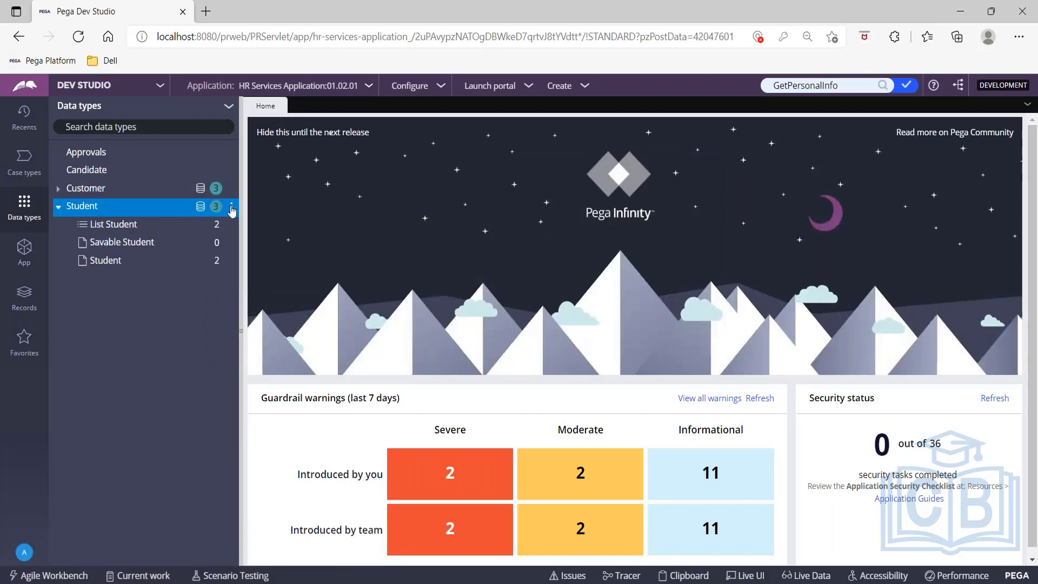
Open the Savable Student data page of the Student data type
{"action": "right_click", "coordinate": [231, 210]}
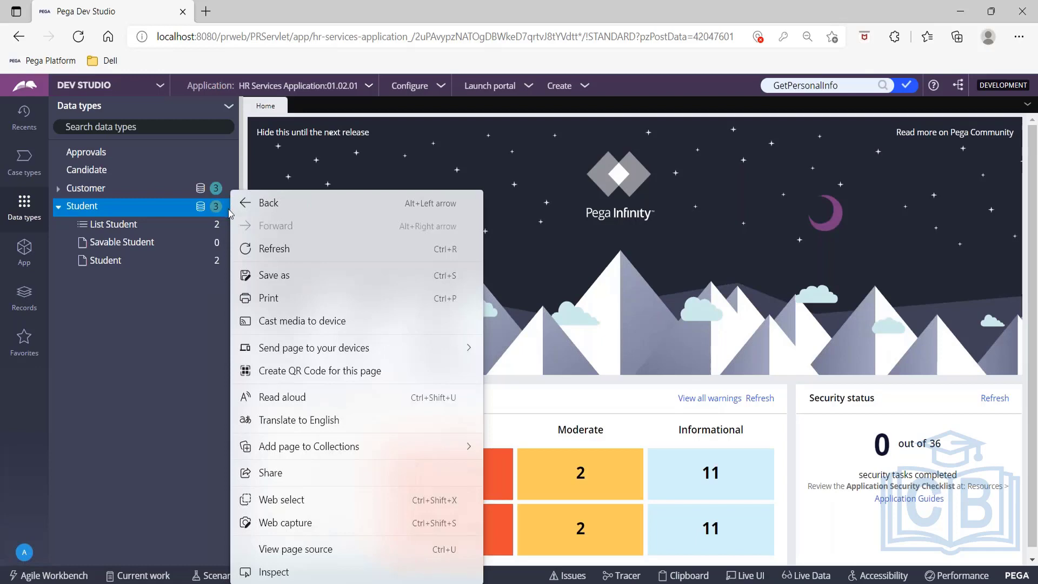
{"action": "key", "text": "Escape"}
{"action": "left_click", "coordinate": [231, 210]}
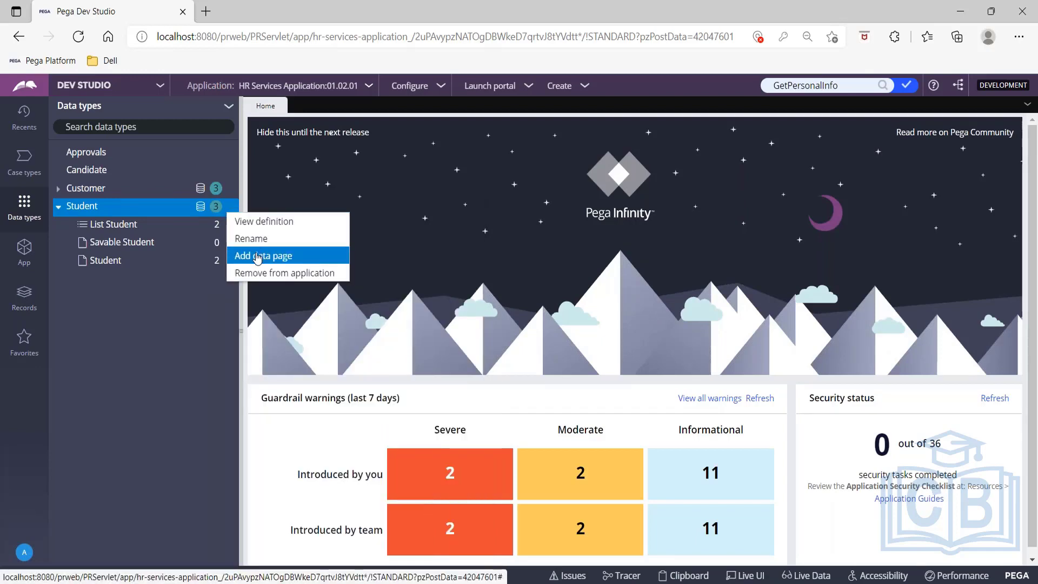
{"action": "left_click", "coordinate": [119, 243]}
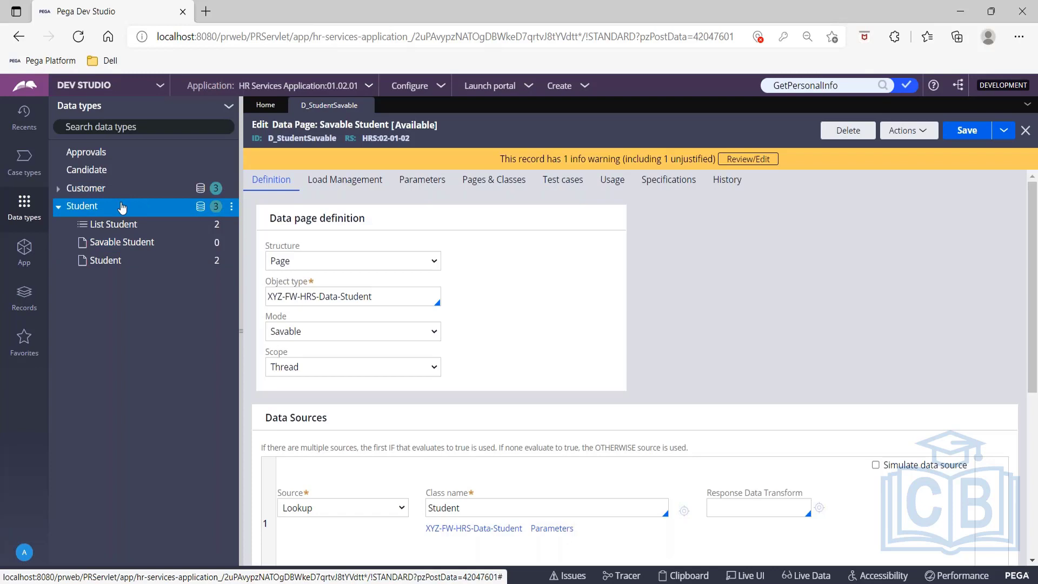
Open the Student data type and review its records in local data storage
{"action": "left_click", "coordinate": [93, 206]}
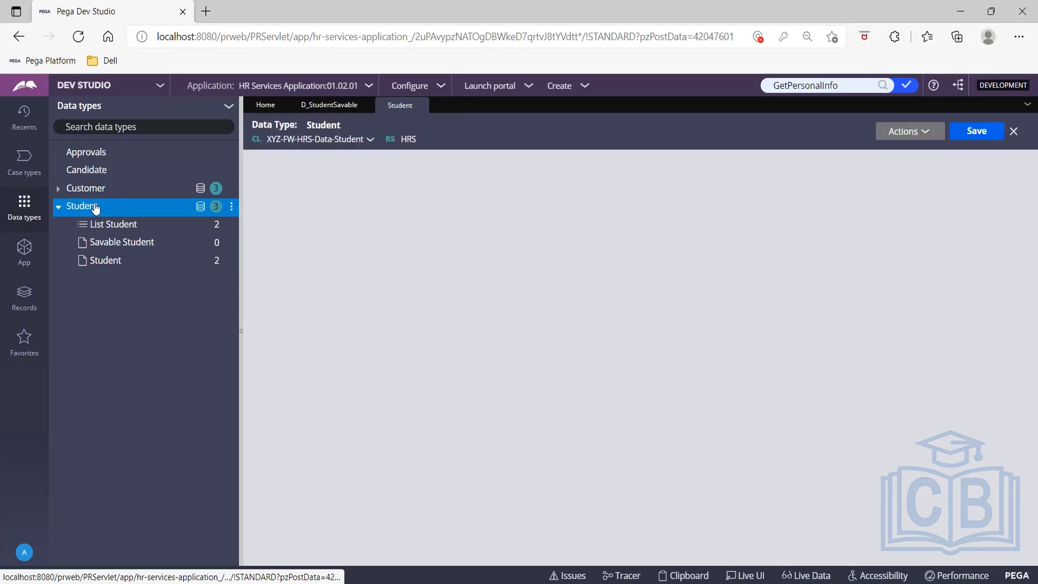
{"action": "left_click", "coordinate": [463, 161]}
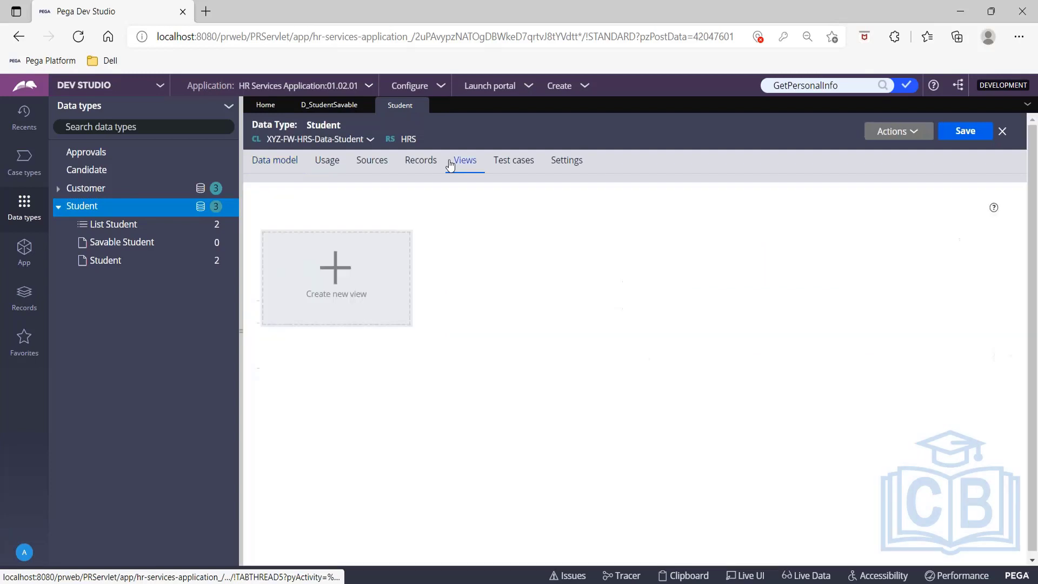
{"action": "left_click", "coordinate": [431, 163]}
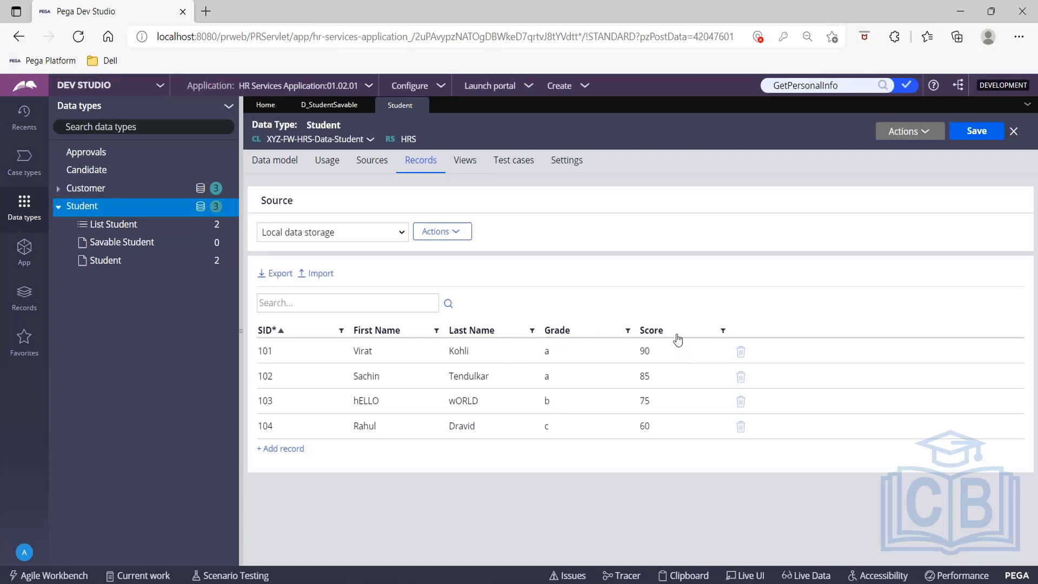
Return to the D_StudentSavable data page and examine its mode, lookup data source and data save options
{"action": "left_click", "coordinate": [335, 107]}
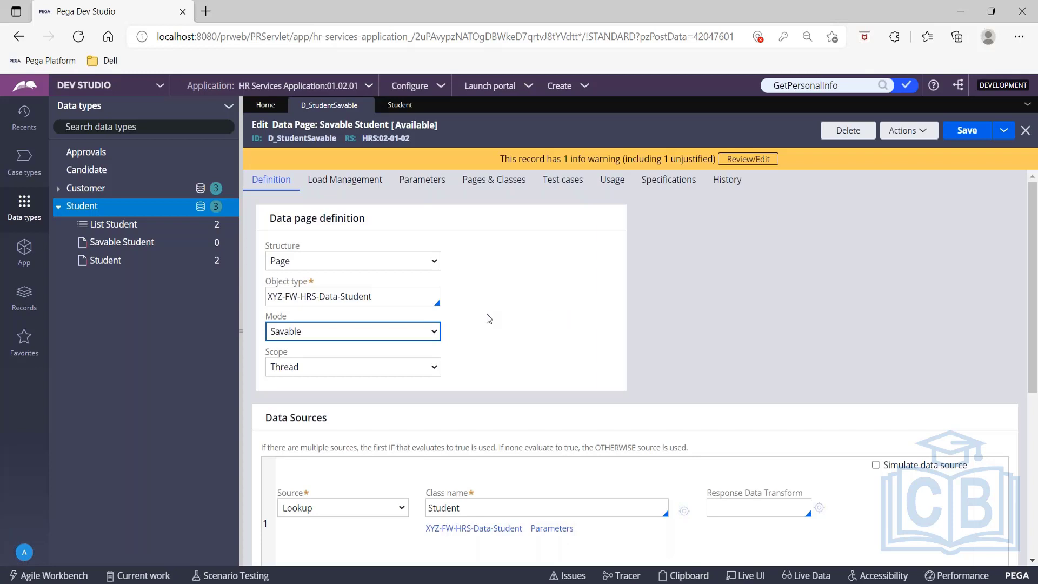
{"action": "scroll", "coordinate": [487, 313], "scroll_direction": "down", "scroll_amount": 3}
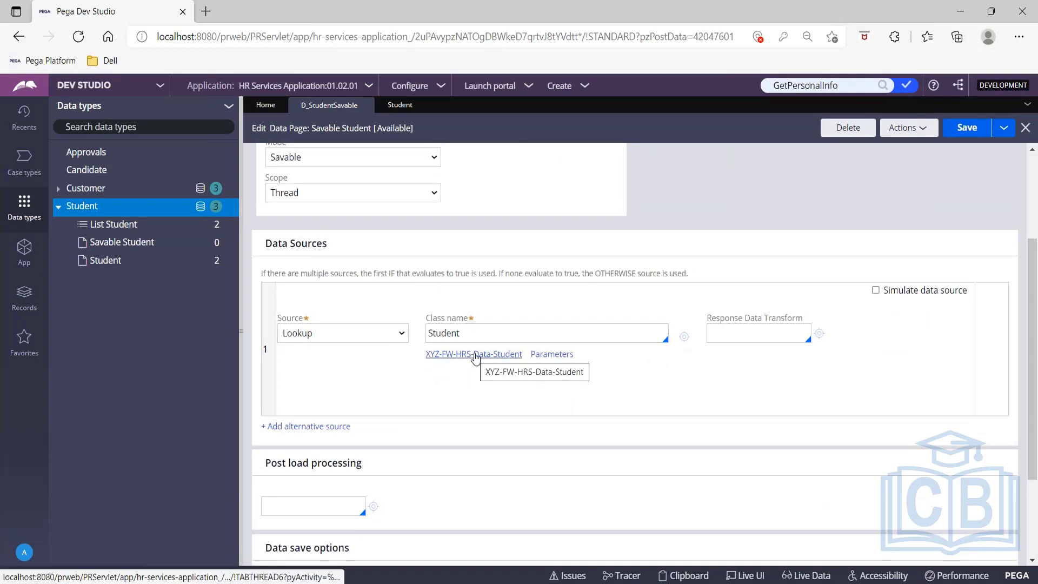
{"action": "scroll", "coordinate": [447, 454], "scroll_direction": "down", "scroll_amount": 2}
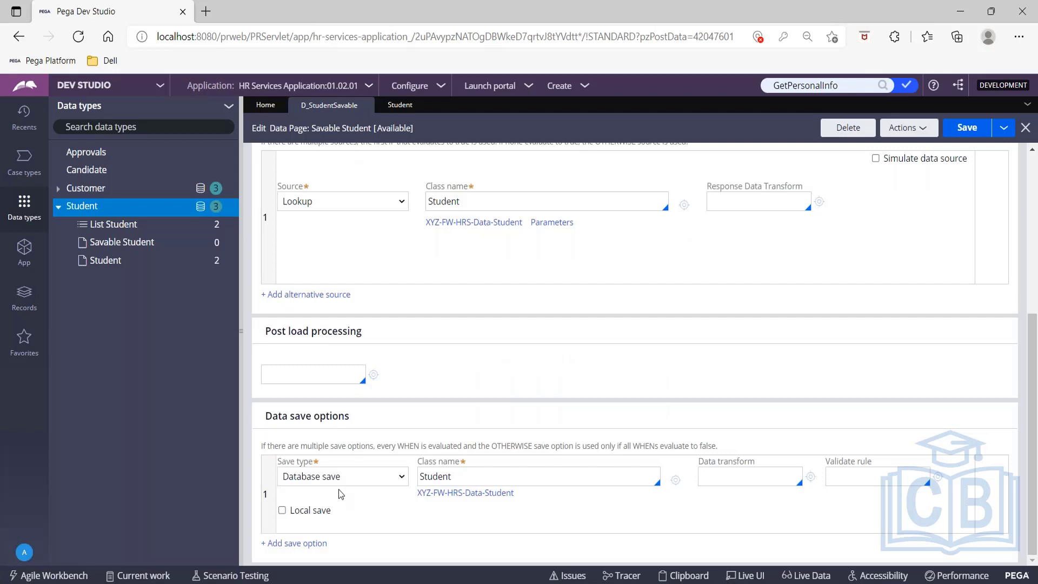
{"action": "left_click", "coordinate": [401, 14]}
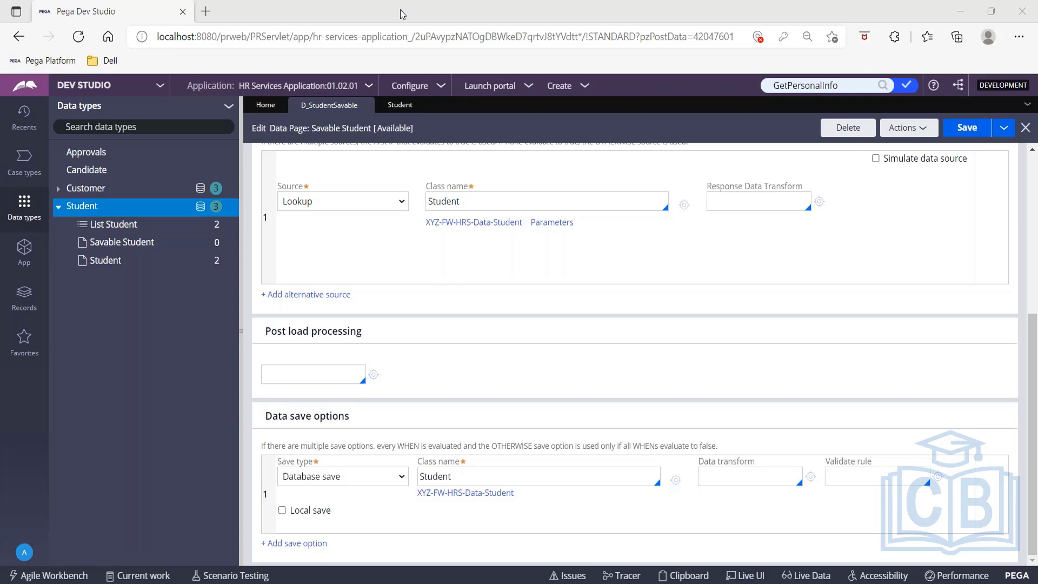
Look through the available save types, keep Database save, and examine the data transform field in the data save options
{"action": "left_click", "coordinate": [372, 477]}
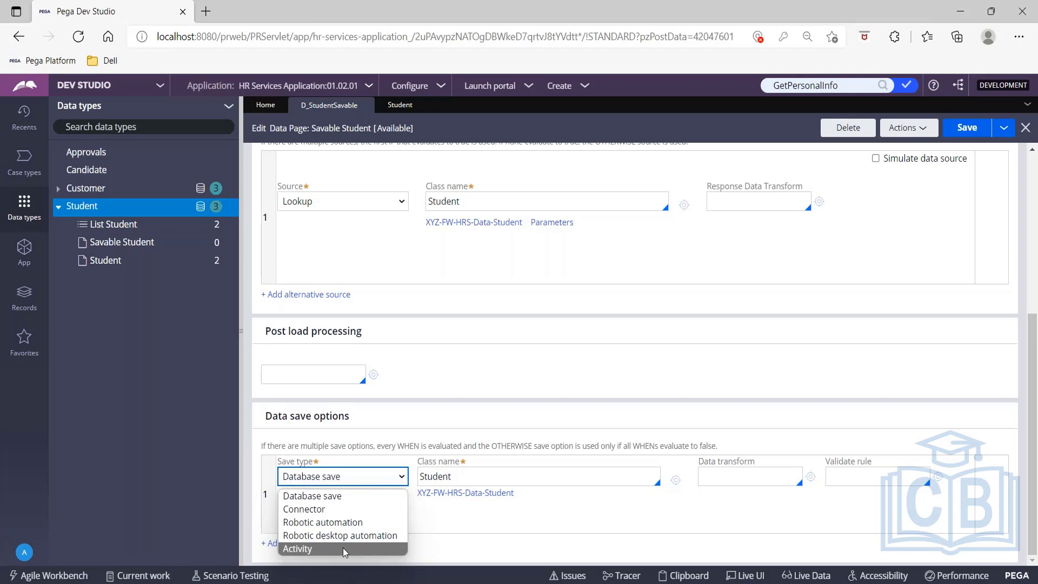
{"action": "left_click", "coordinate": [316, 495]}
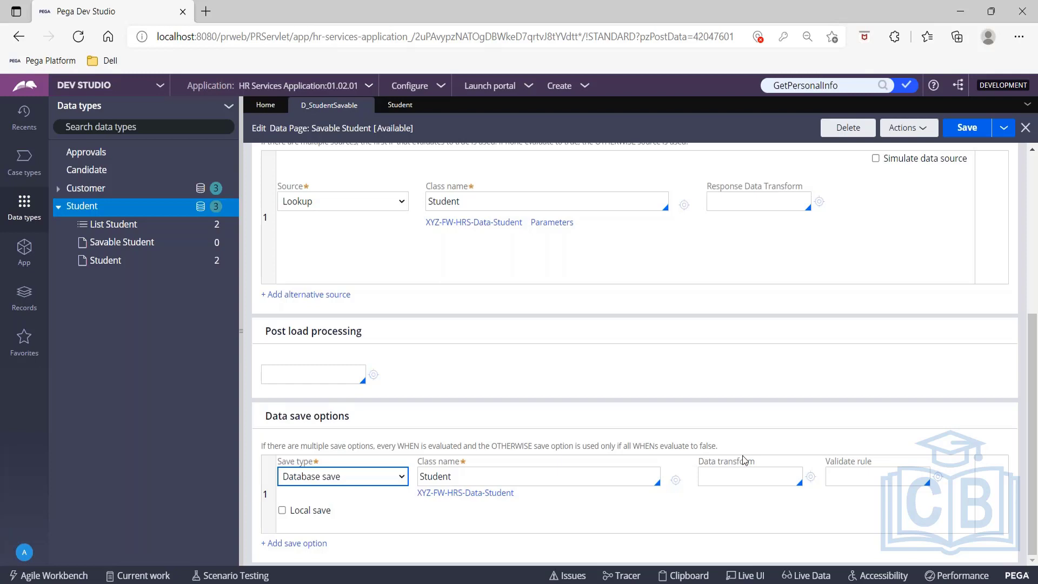
{"action": "left_click", "coordinate": [704, 462]}
{"action": "left_click_drag", "start_coordinate": [704, 462], "coordinate": [772, 462]}
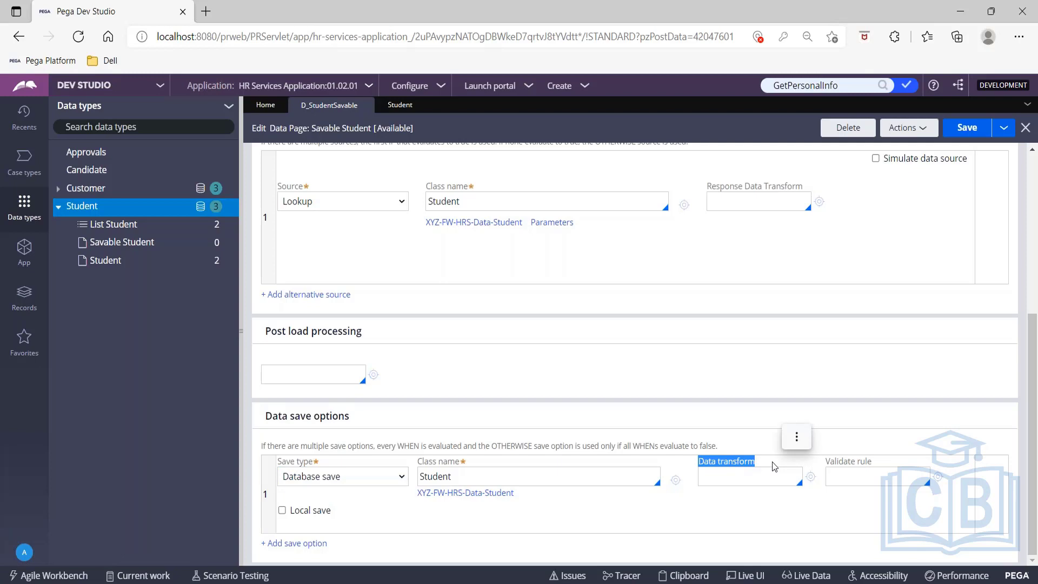
{"action": "left_click", "coordinate": [767, 475]}
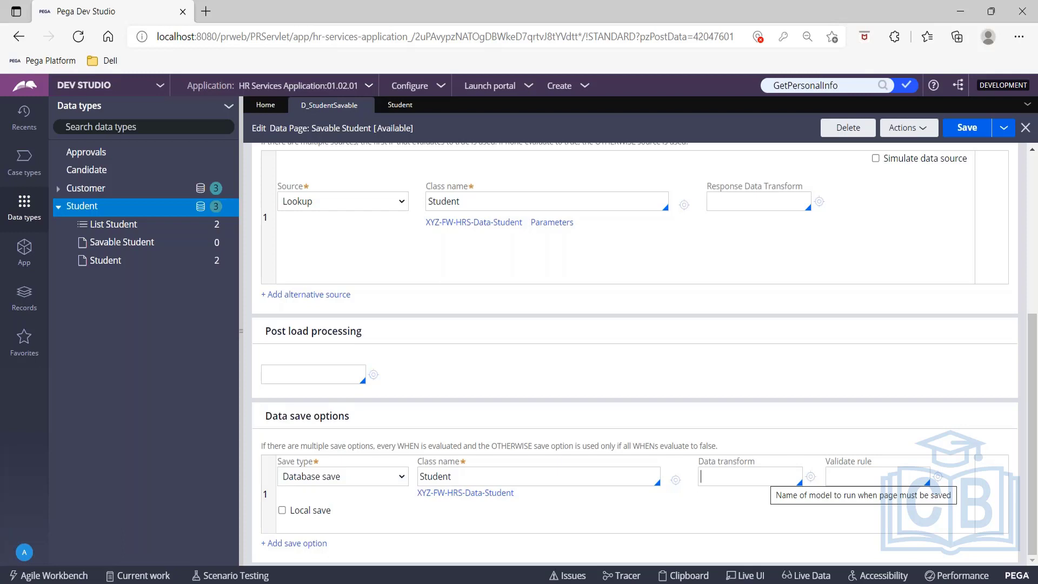
{"action": "left_click_drag", "start_coordinate": [267, 417], "coordinate": [372, 418]}
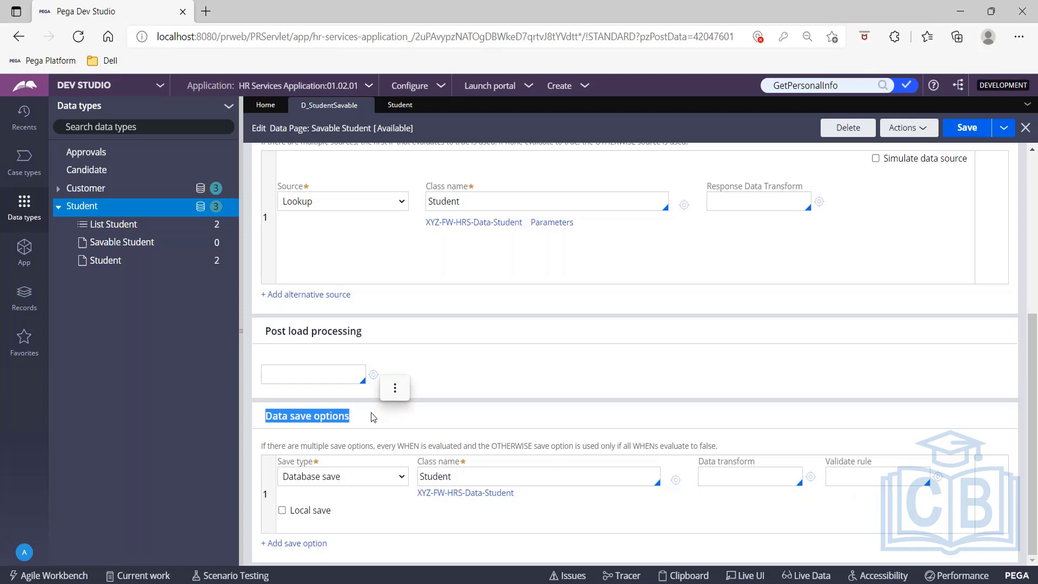
{"action": "left_click", "coordinate": [574, 368]}
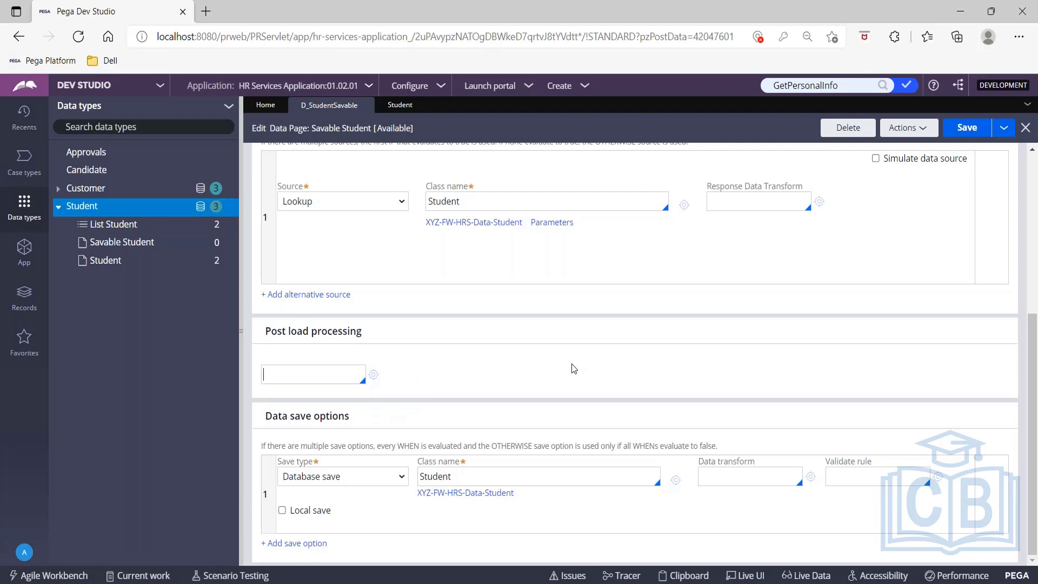
{"action": "scroll", "coordinate": [572, 366], "scroll_direction": "up", "scroll_amount": 6}
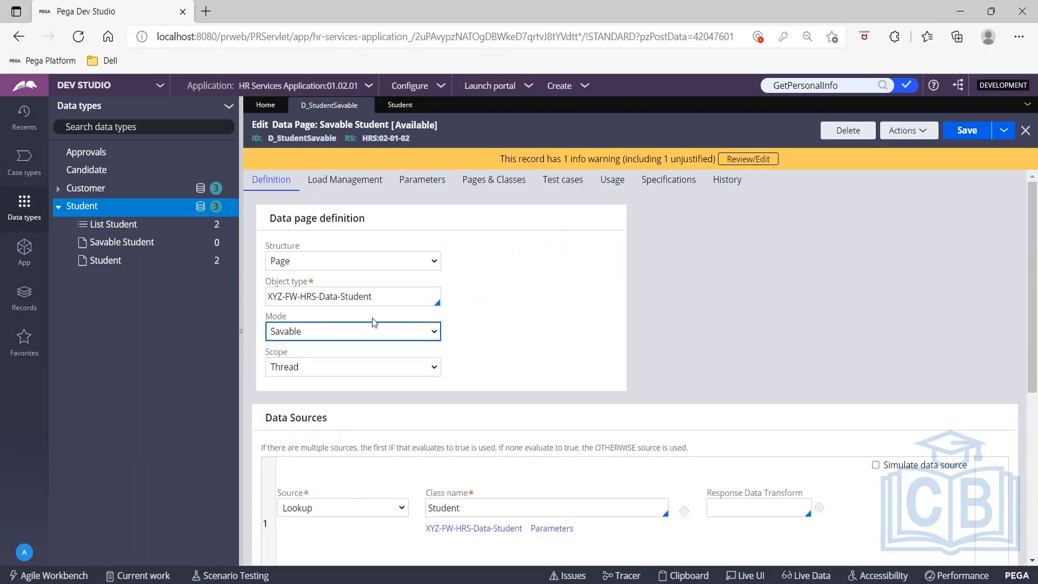
{"action": "scroll", "coordinate": [445, 337], "scroll_direction": "down", "scroll_amount": 6}
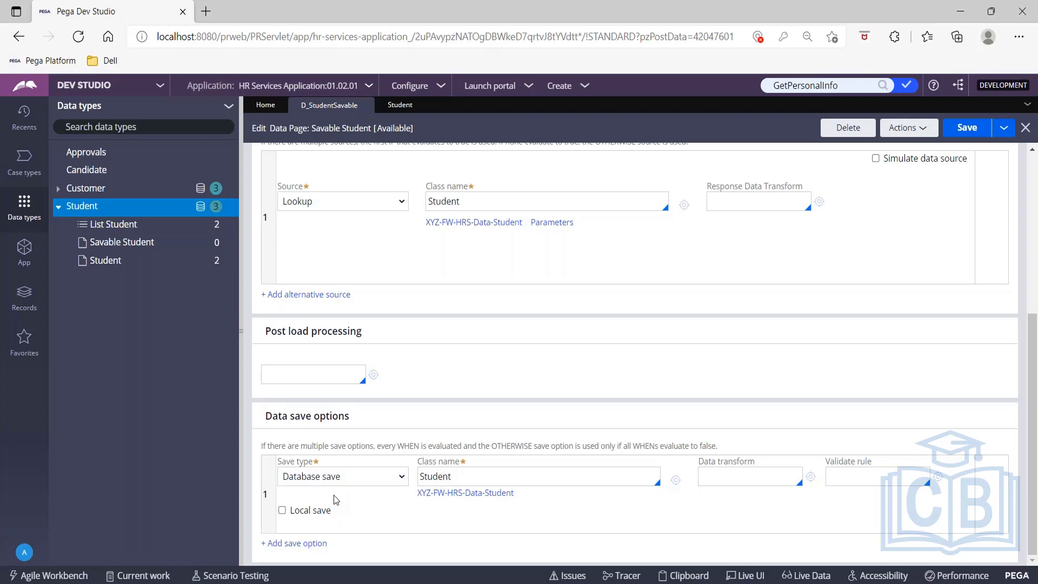
Check the SID key value passed to the Student lookup and the SID parameter defined on the data page
{"action": "scroll", "coordinate": [598, 416], "scroll_direction": "up", "scroll_amount": 2}
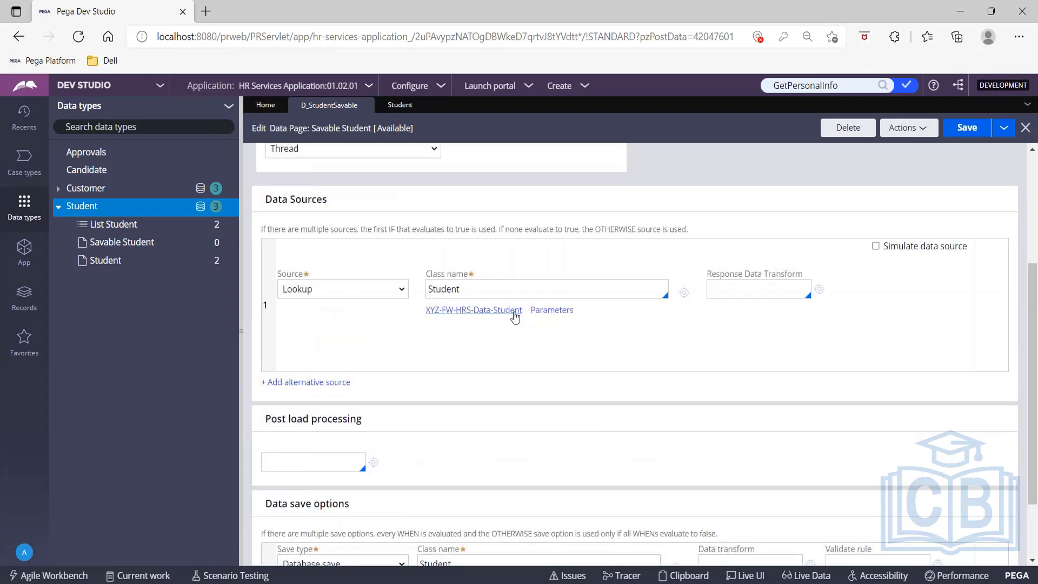
{"action": "left_click", "coordinate": [560, 311]}
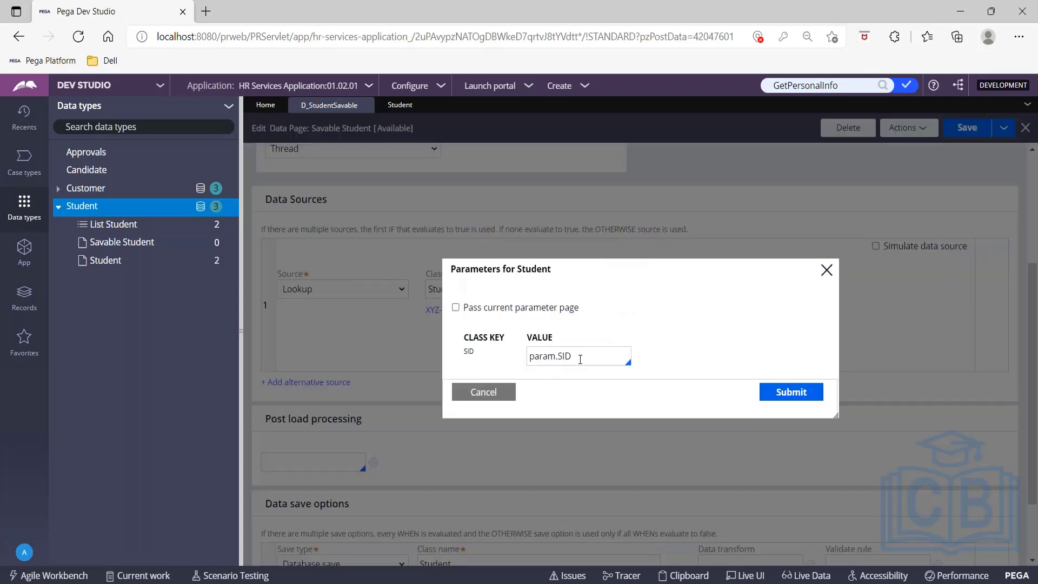
{"action": "left_click_drag", "start_coordinate": [578, 358], "coordinate": [528, 356]}
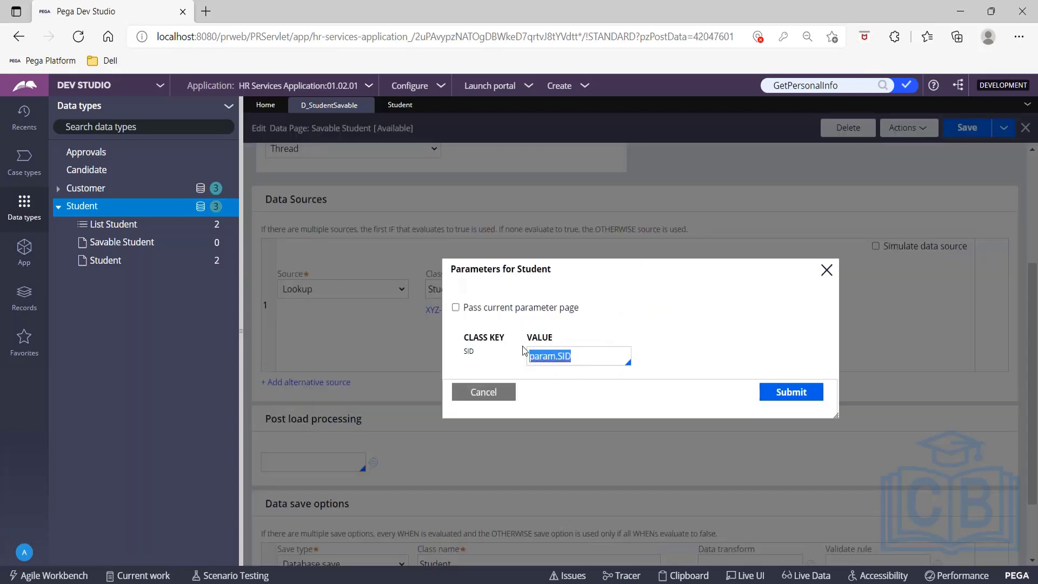
{"action": "left_click", "coordinate": [837, 269]}
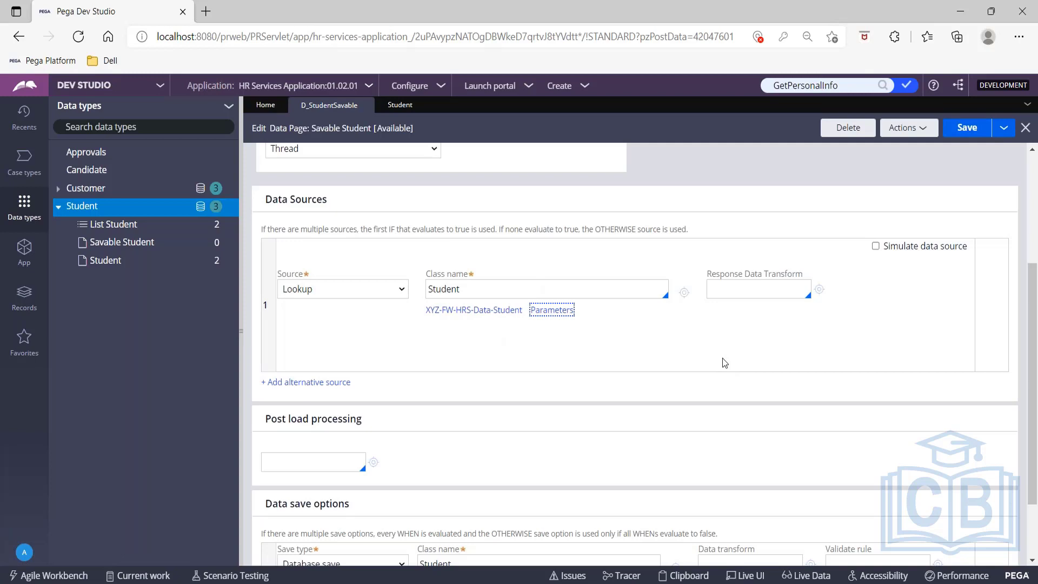
{"action": "scroll", "coordinate": [568, 351], "scroll_direction": "up", "scroll_amount": 5}
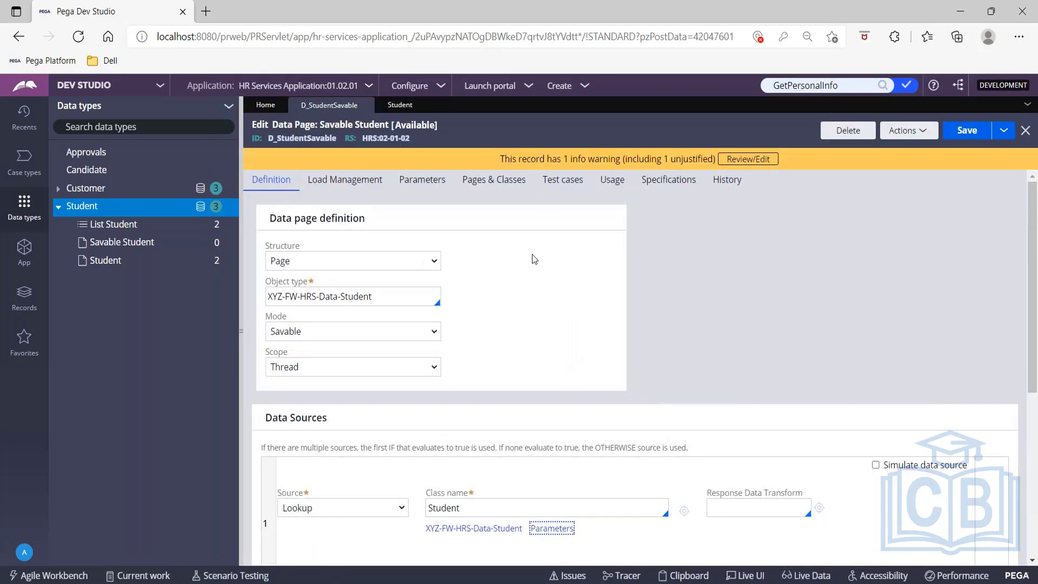
{"action": "left_click", "coordinate": [431, 187]}
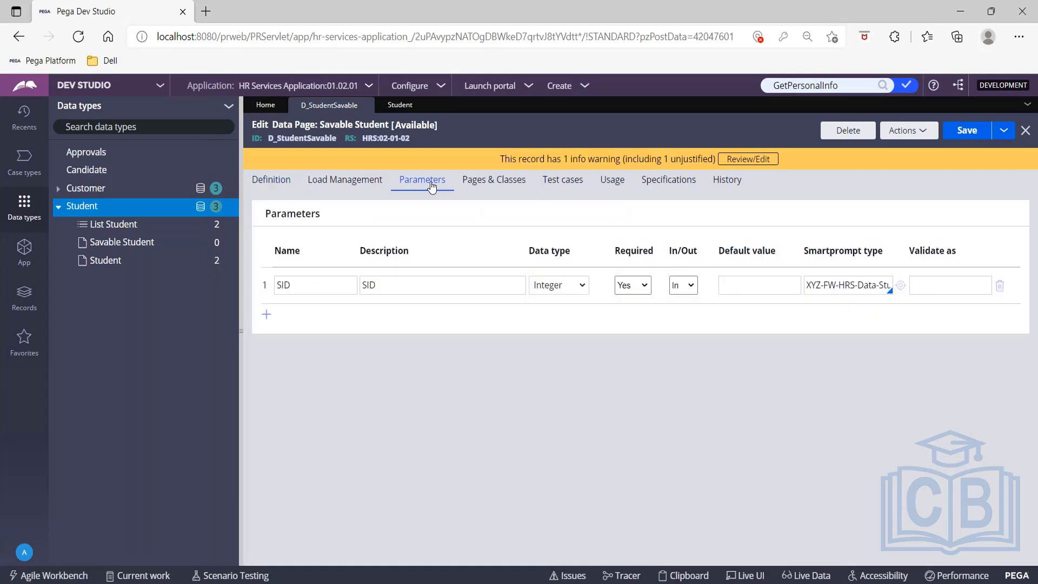
{"action": "left_click", "coordinate": [301, 288]}
{"action": "left_click", "coordinate": [271, 179]}
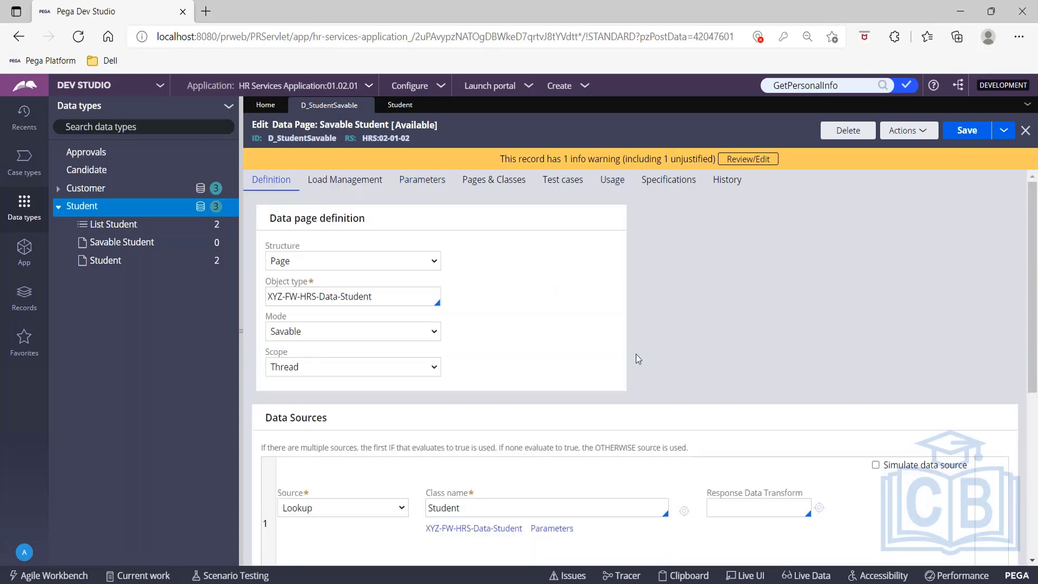
Recheck the Student lookup's key mapping and read the full Smartprompt type of the data page's SID parameter
{"action": "scroll", "coordinate": [635, 355], "scroll_direction": "down", "scroll_amount": 3}
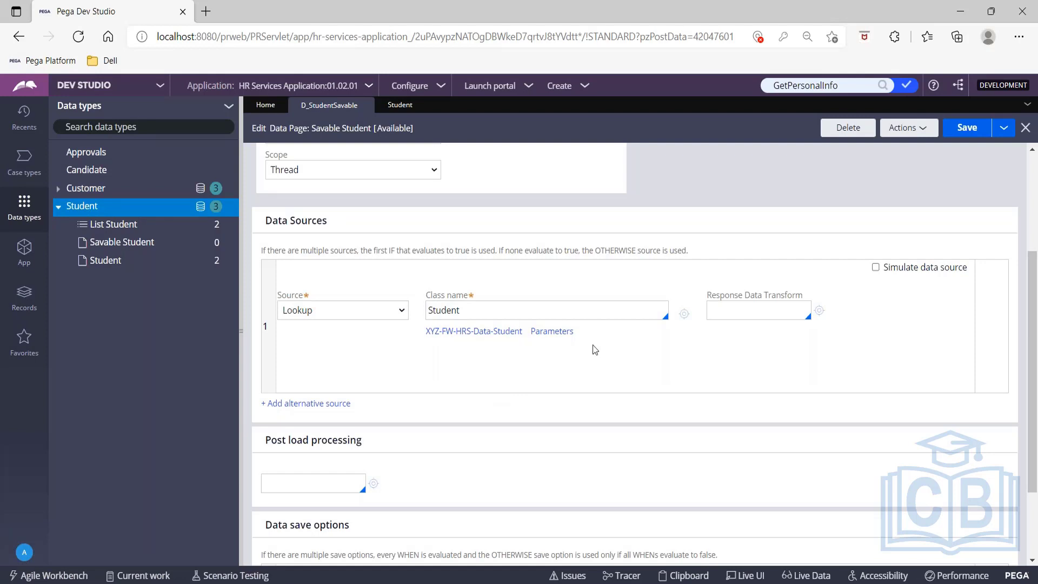
{"action": "left_click", "coordinate": [554, 331]}
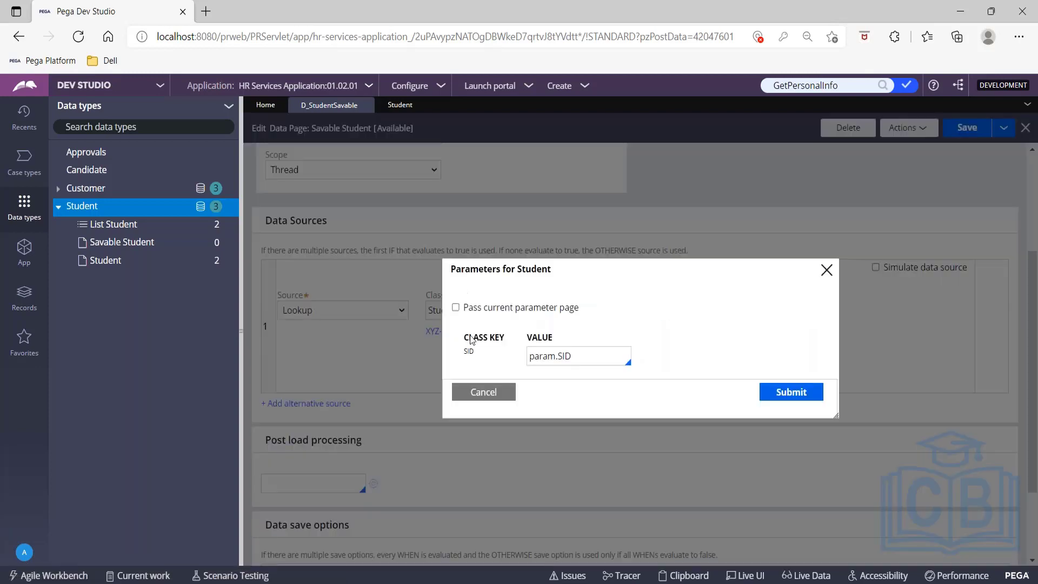
{"action": "left_click", "coordinate": [826, 269]}
{"action": "scroll", "coordinate": [543, 234], "scroll_direction": "up", "scroll_amount": 4}
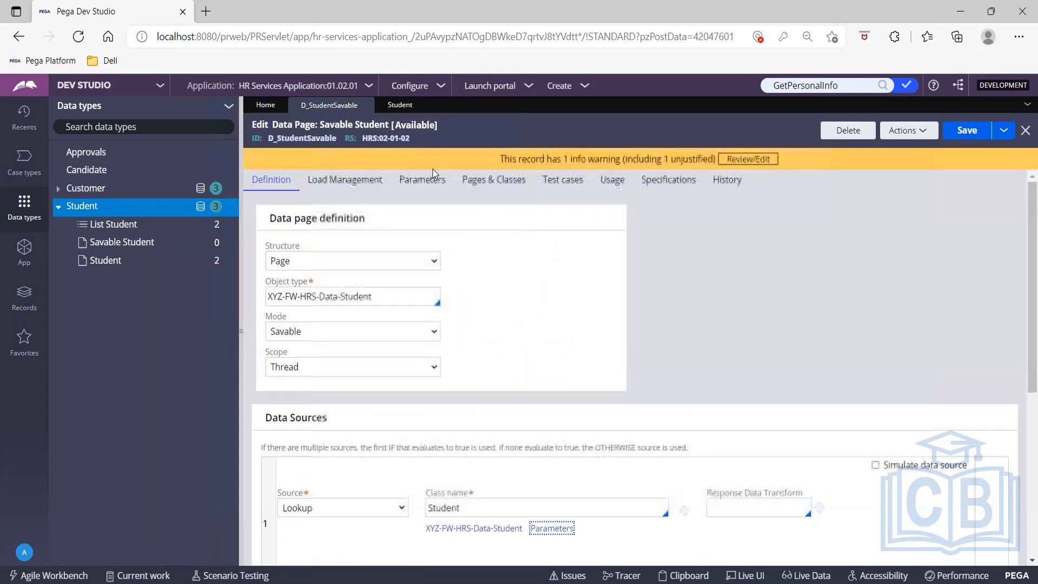
{"action": "left_click", "coordinate": [433, 183]}
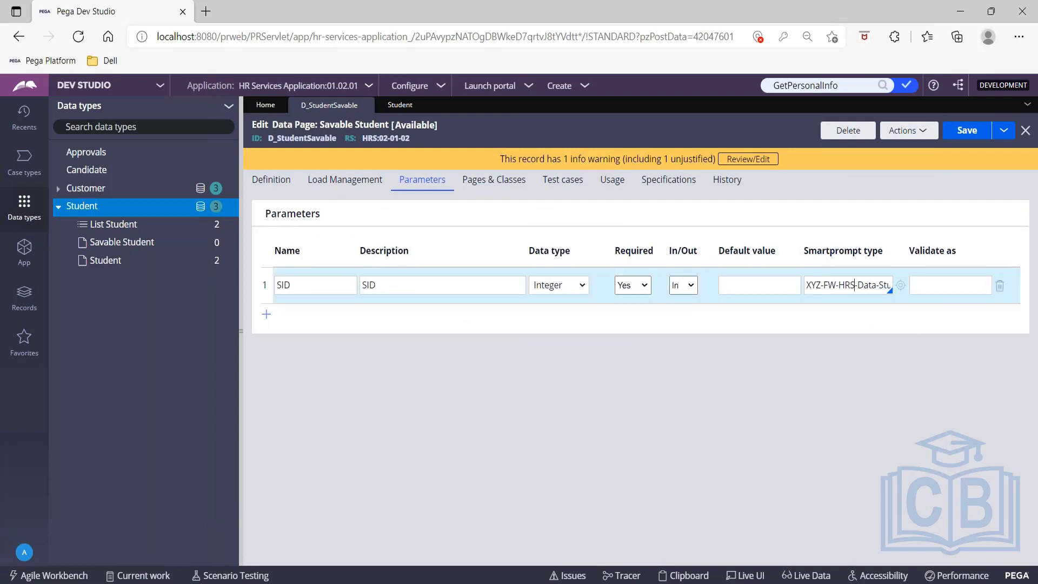
{"action": "key", "text": "Right"}
{"action": "key", "text": "Right"}
{"action": "key", "text": "Right"}
{"action": "key", "text": "Right"}
{"action": "key", "text": "Right"}
{"action": "key", "text": "Right"}
{"action": "key", "text": "Right"}
{"action": "key", "text": "Right"}
{"action": "key", "text": "Right"}
{"action": "key", "text": "Right"}
{"action": "key", "text": "Right"}
{"action": "key", "text": "Right"}
{"action": "left_click", "coordinate": [271, 186]}
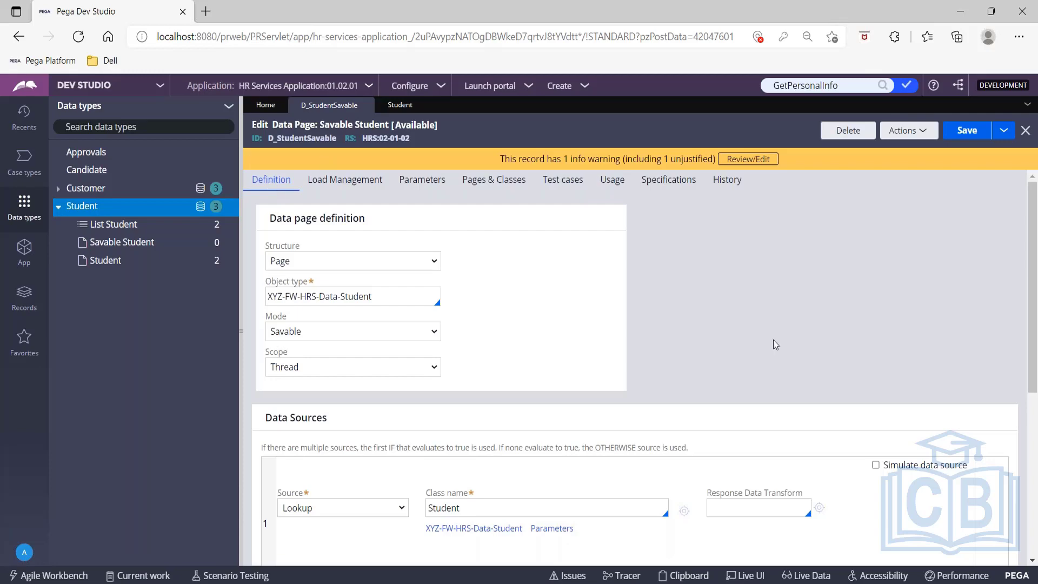
Set SavableDT as the data transform in the data save options and create it in XYZ-FW-HRS-Data-Student, ruleset HRS 02-01-02
{"action": "scroll", "coordinate": [772, 340], "scroll_direction": "down", "scroll_amount": 3}
{"action": "scroll", "coordinate": [773, 340], "scroll_direction": "down", "scroll_amount": 3}
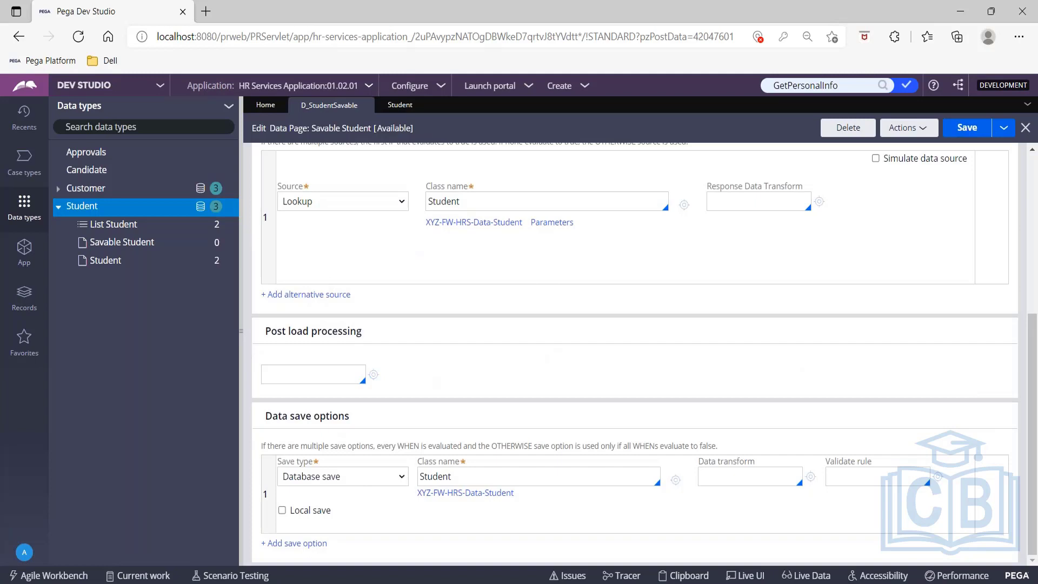
{"action": "left_click", "coordinate": [730, 478]}
{"action": "type", "text": "SavableDT"}
{"action": "left_click", "coordinate": [810, 477]}
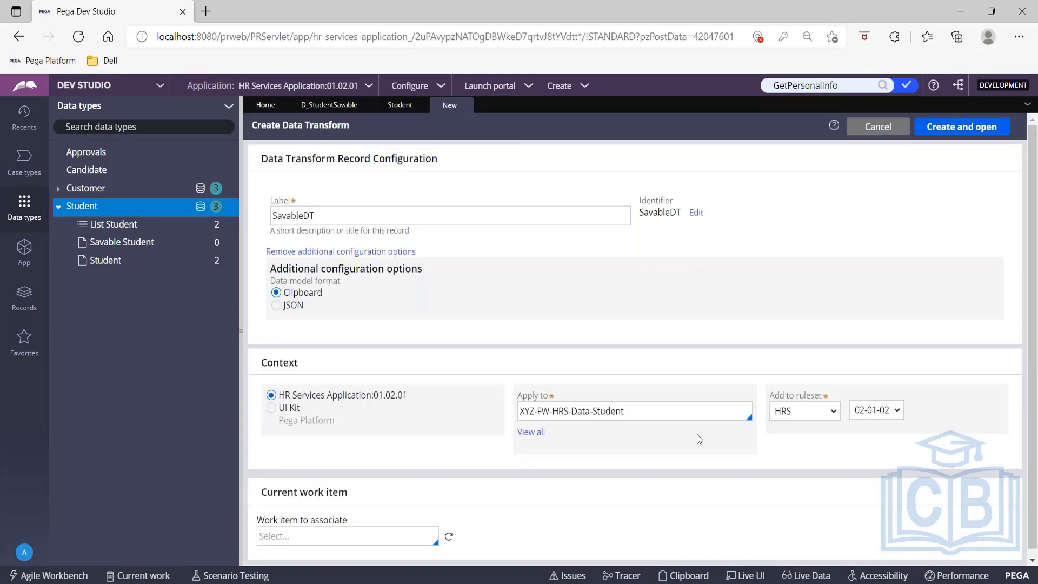
{"action": "left_click_drag", "start_coordinate": [519, 411], "coordinate": [640, 414]}
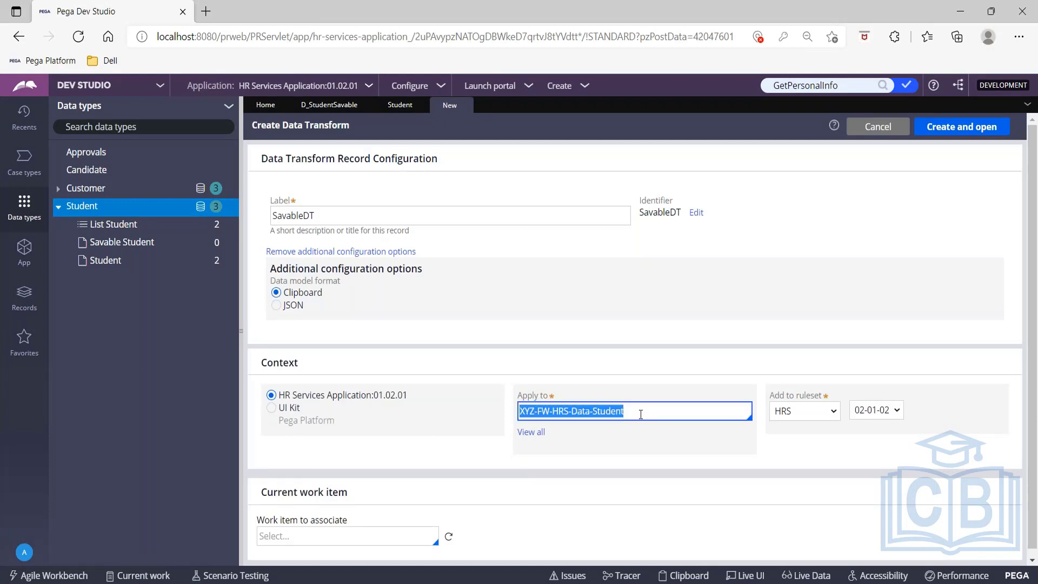
{"action": "left_click", "coordinate": [959, 132]}
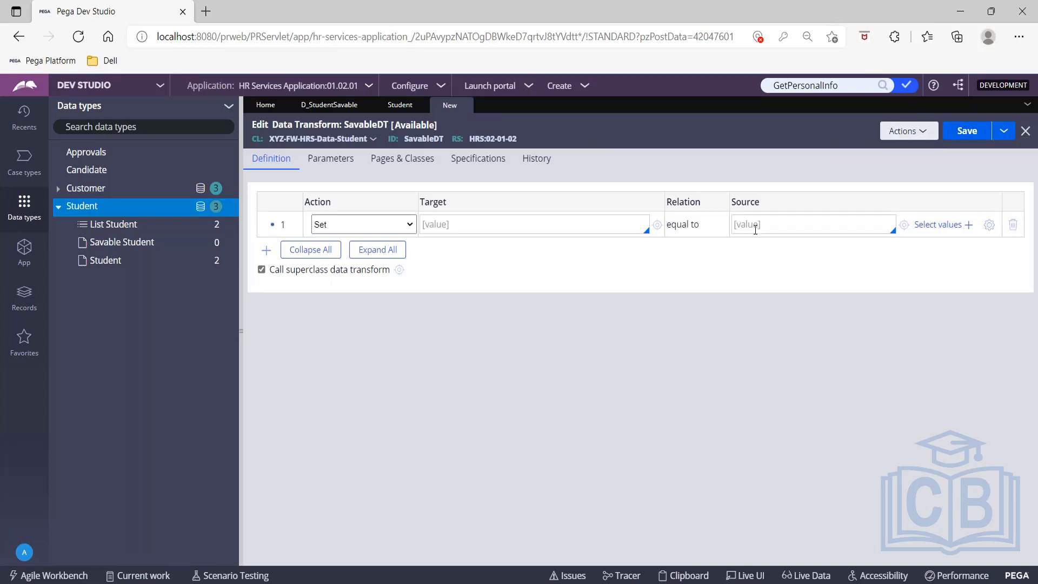
Set .FirstName equal to "Ricky" in the first row of the SavableDT data transform
{"action": "left_click", "coordinate": [467, 223]}
{"action": "type", "text": "."}
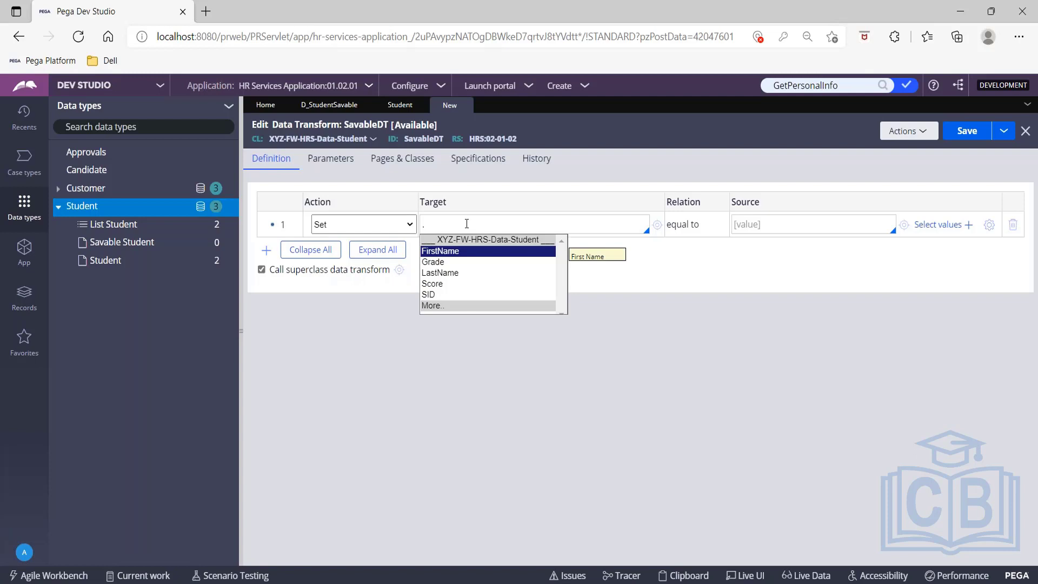
{"action": "key", "text": "Return"}
{"action": "left_click", "coordinate": [758, 226]}
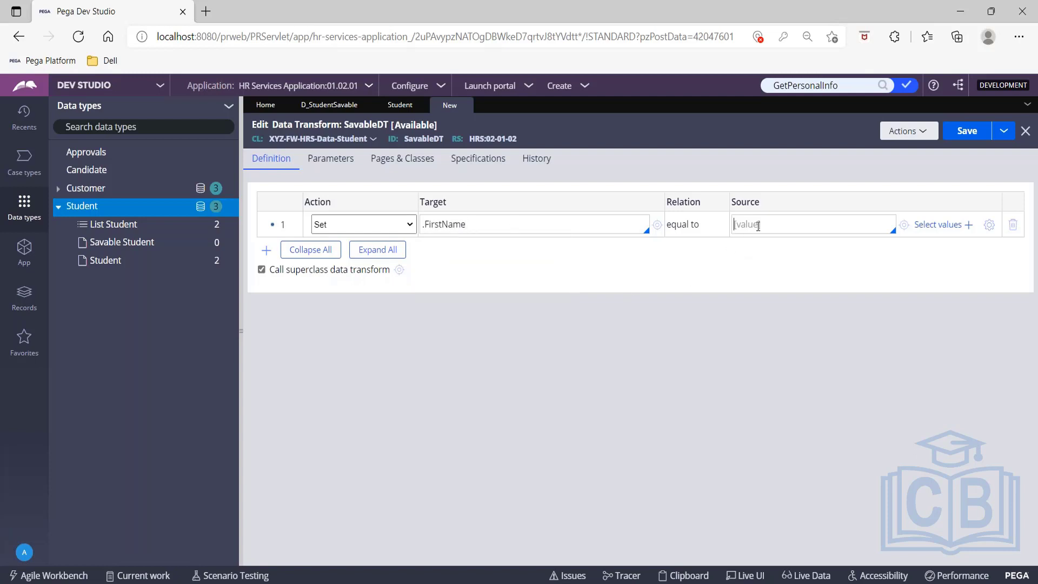
{"action": "type", "text": "\"\"hELLO"}
{"action": "key", "text": "BackSpace"}
{"action": "key", "text": "BackSpace"}
{"action": "key", "text": "BackSpace"}
{"action": "key", "text": "BackSpace"}
{"action": "key", "text": "BackSpace"}
{"action": "type", "text": "Ricky"}
Add a second Set row making .LastName equal to "Ponting" and save the SavableDT data transform
{"action": "left_click", "coordinate": [265, 250]}
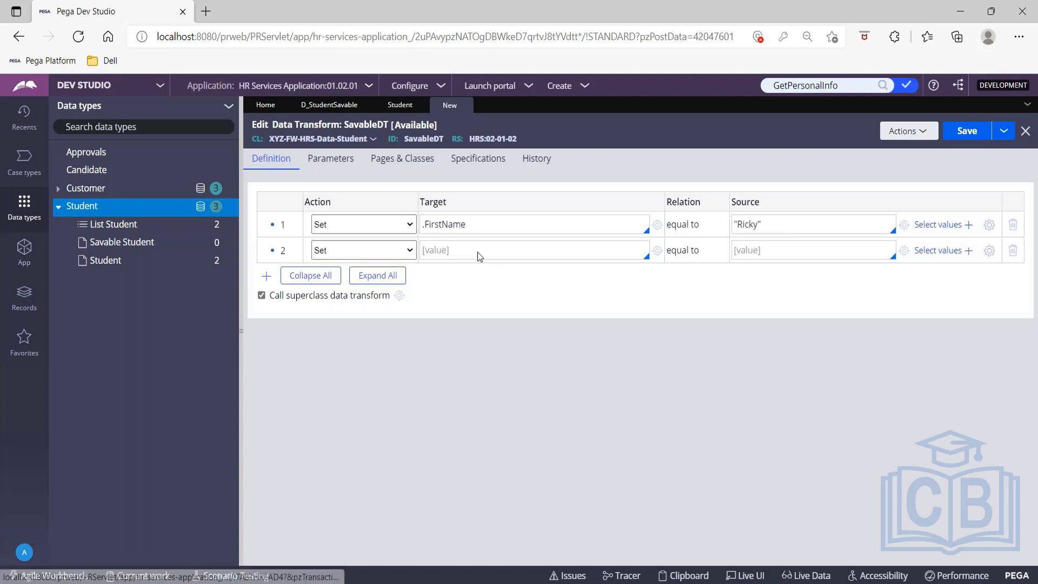
{"action": "left_click", "coordinate": [466, 249]}
{"action": "type", "text": ".LastName"}
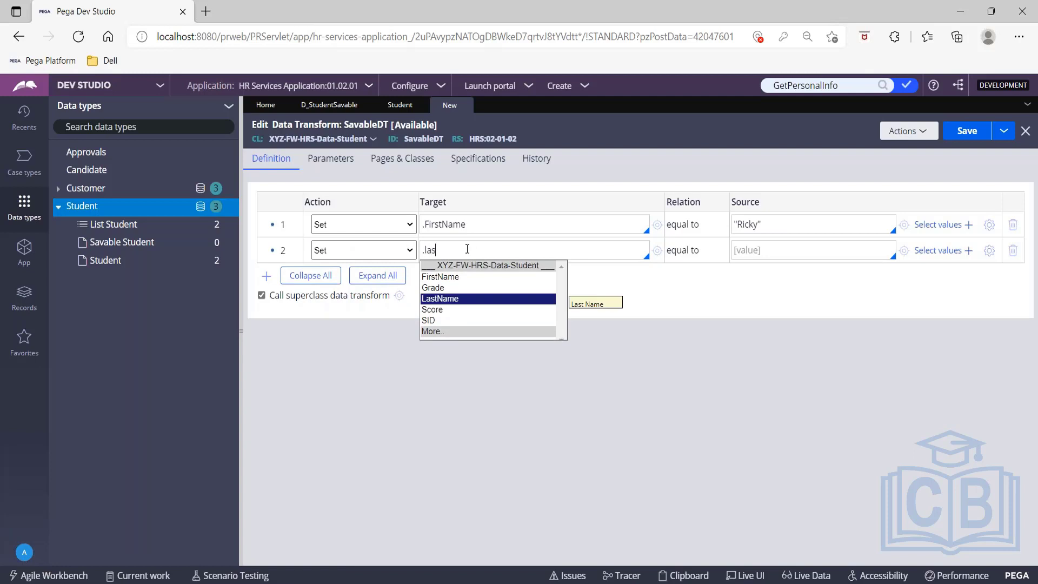
{"action": "key", "text": "Return"}
{"action": "left_click", "coordinate": [762, 250]}
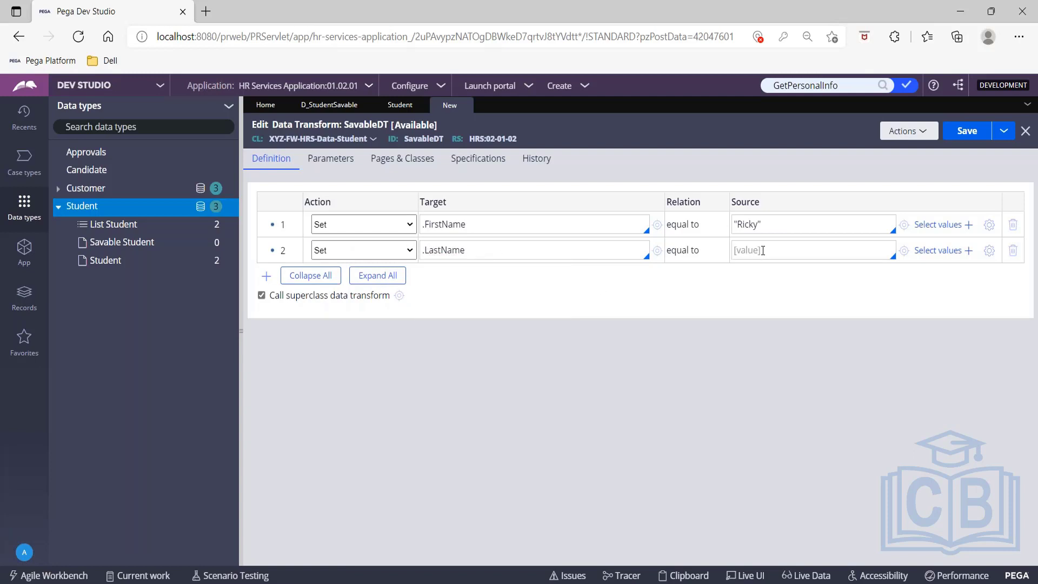
{"action": "type", "text": "\"\""}
{"action": "type", "text": "Pon"}
{"action": "type", "text": "ting"}
{"action": "key", "text": "ctrl+a"}
{"action": "left_click", "coordinate": [414, 10]}
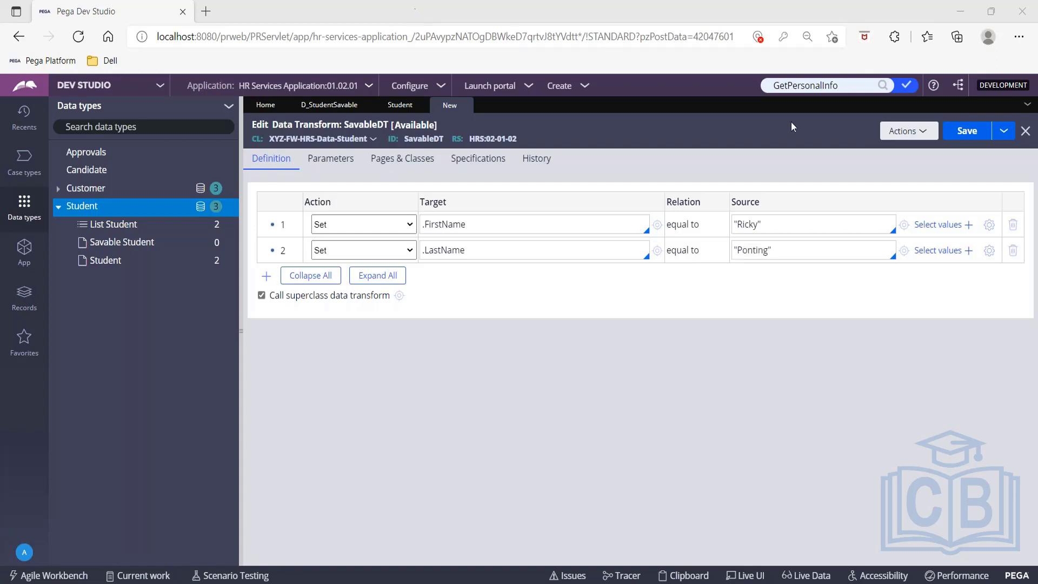
{"action": "left_click", "coordinate": [968, 132]}
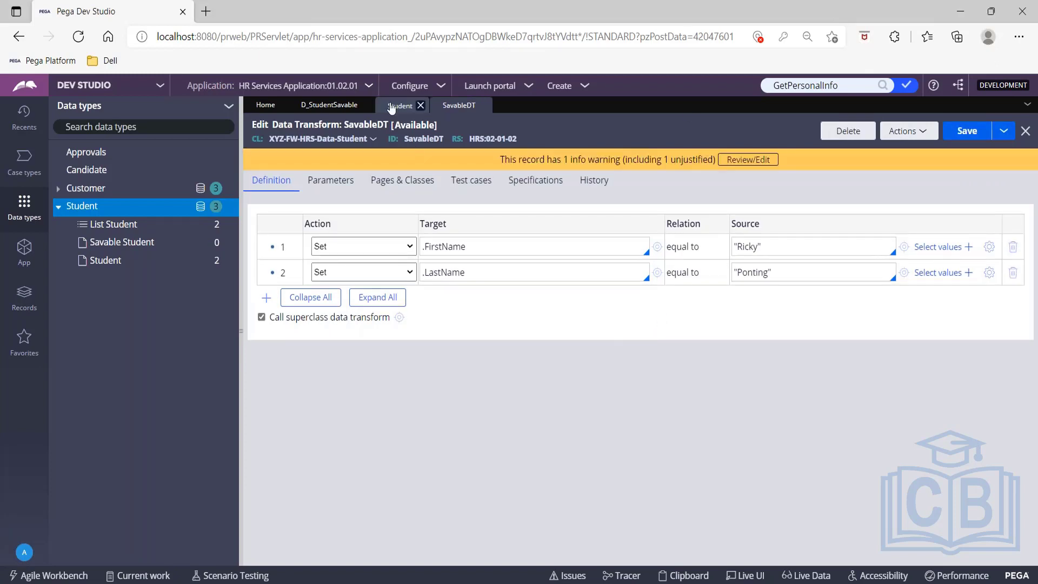
Return to the D_StudentSavable data page, reselect SavableDT as the data transform in its data save options, and try to save the page
{"action": "left_click", "coordinate": [417, 106]}
{"action": "left_click", "coordinate": [331, 106]}
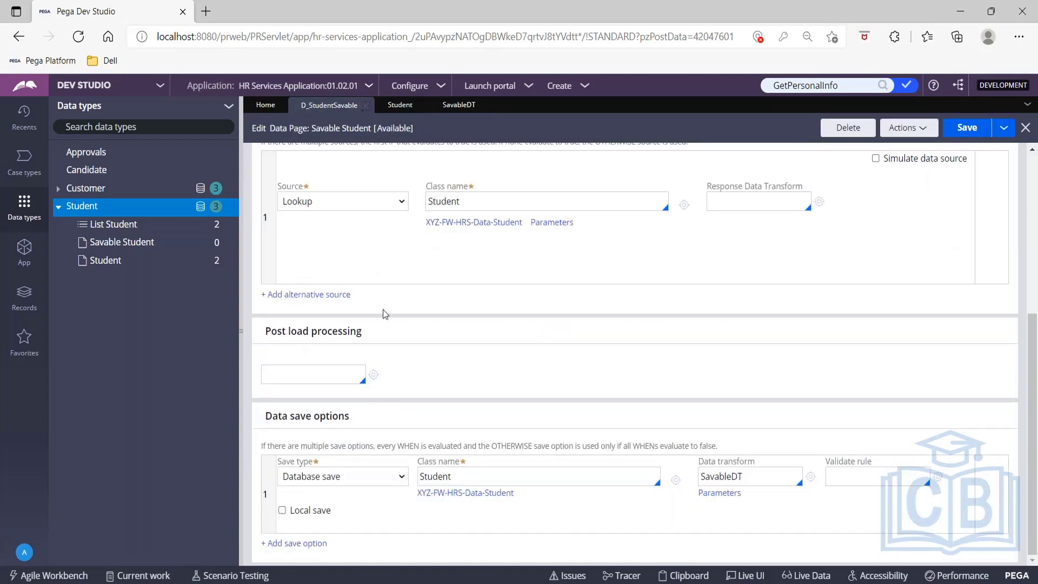
{"action": "left_click", "coordinate": [783, 479]}
{"action": "key", "text": "Down"}
{"action": "key", "text": "Return"}
{"action": "left_click", "coordinate": [405, 10]}
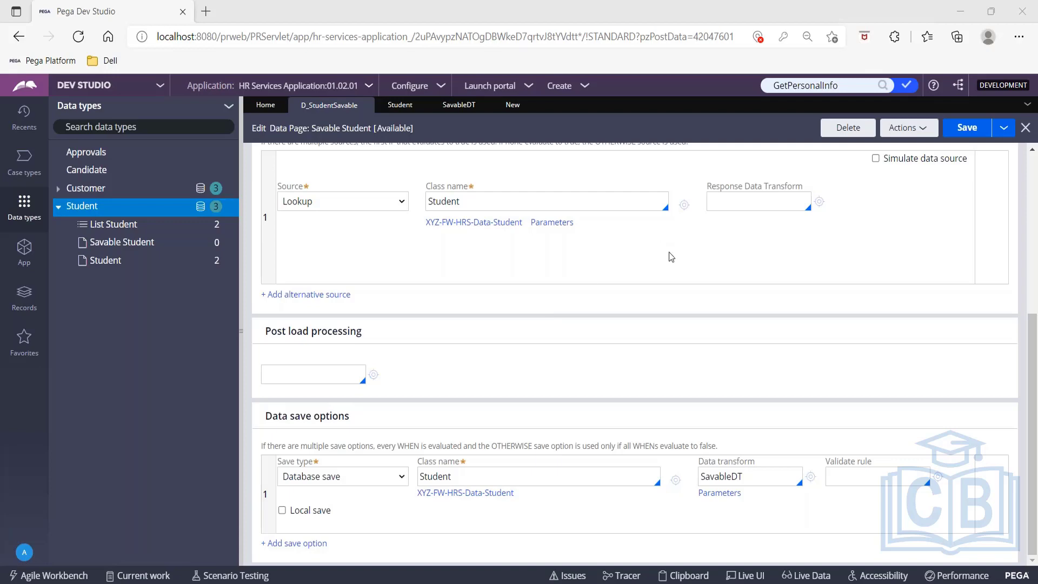
{"action": "scroll", "coordinate": [669, 252], "scroll_direction": "up", "scroll_amount": 5}
{"action": "left_click", "coordinate": [980, 133]}
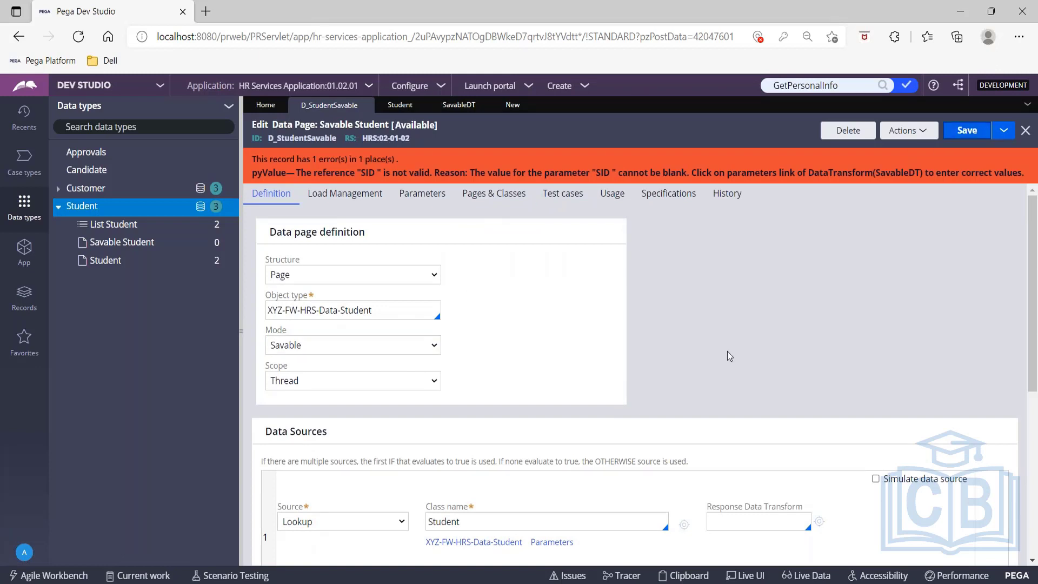
Pass Param.SID as the SID parameter value of SavableDT in the data save options and save the data page
{"action": "scroll", "coordinate": [727, 356], "scroll_direction": "down", "scroll_amount": 5}
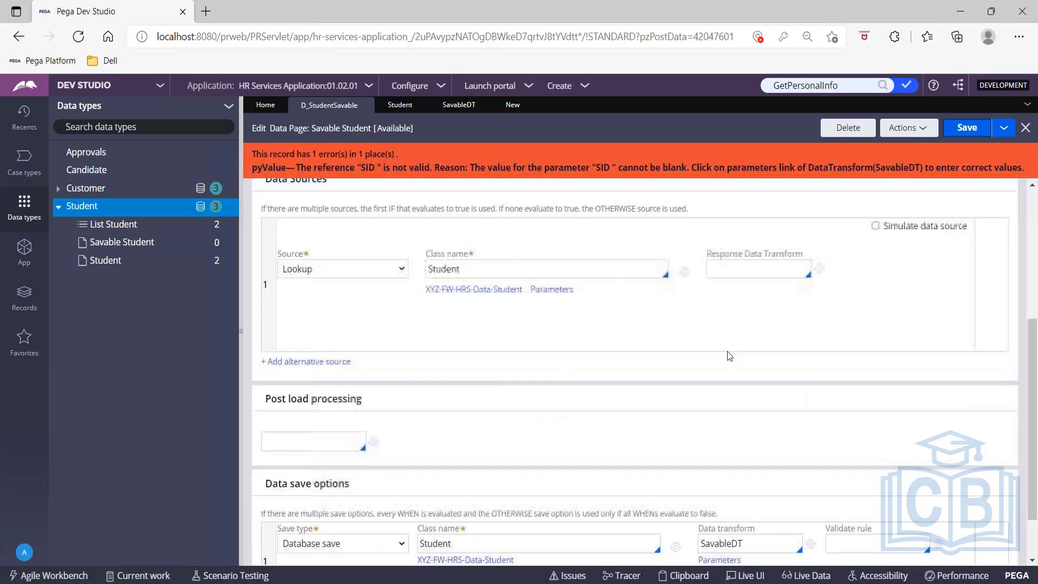
{"action": "scroll", "coordinate": [727, 356], "scroll_direction": "down", "scroll_amount": 1}
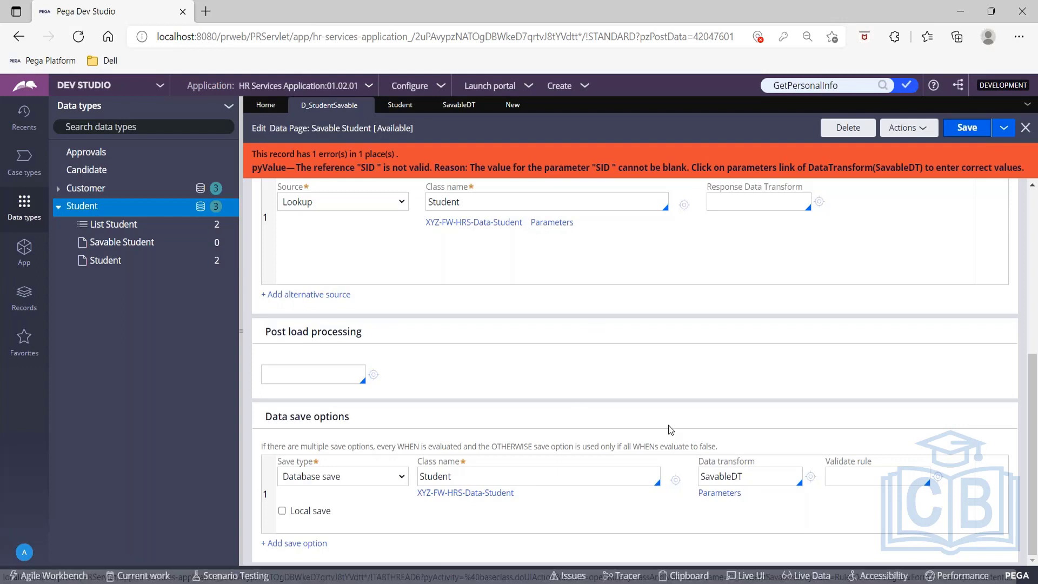
{"action": "left_click", "coordinate": [720, 493]}
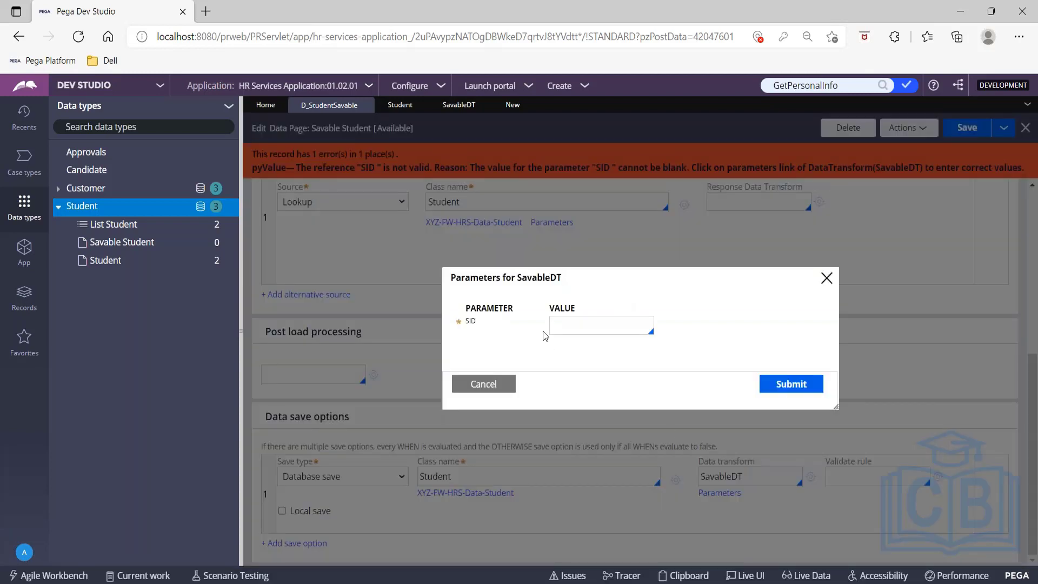
{"action": "key", "text": "Down"}
{"action": "key", "text": "Down"}
{"action": "key", "text": "Down"}
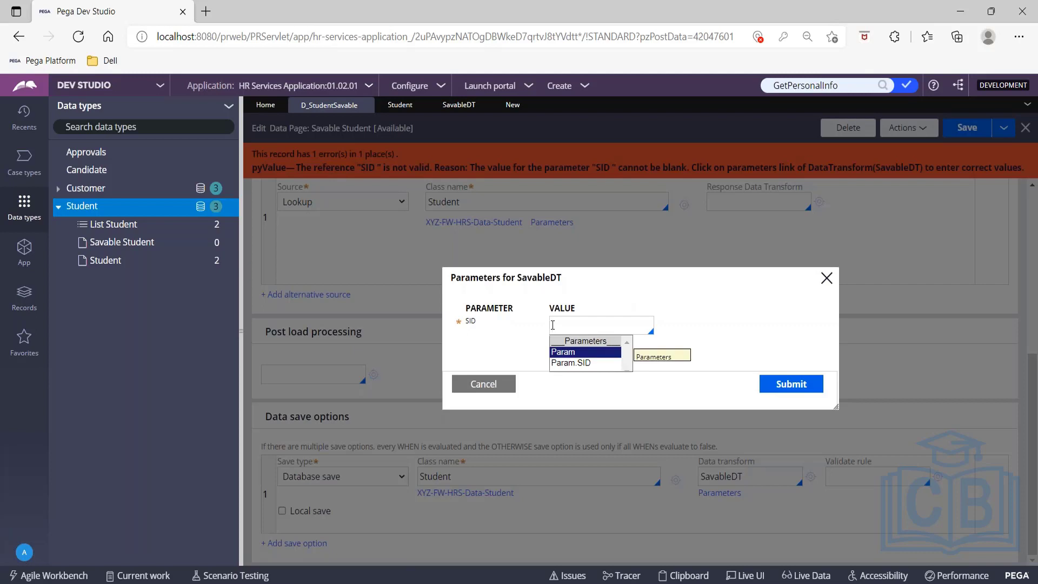
{"action": "key", "text": "Return"}
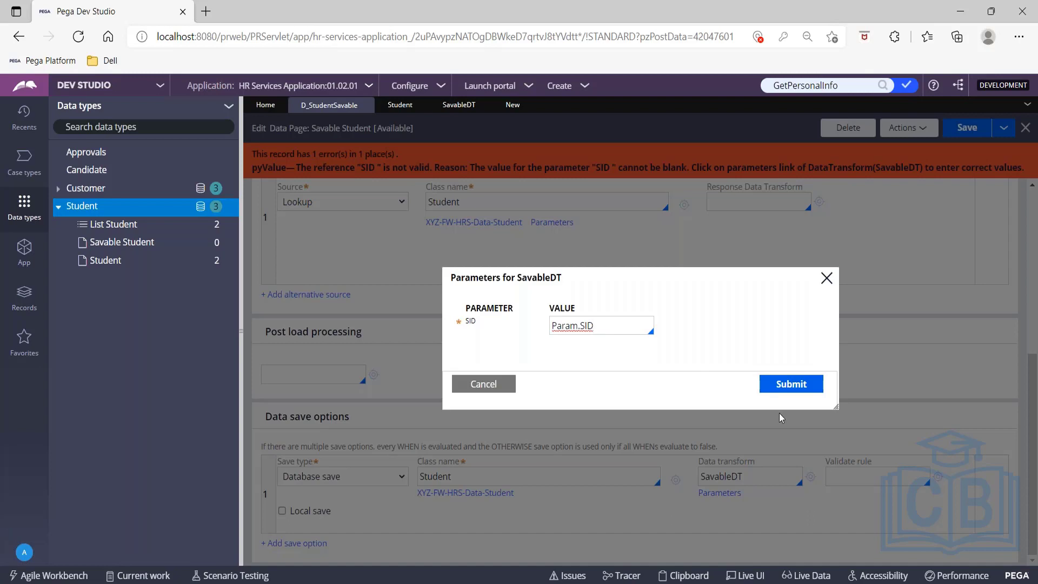
{"action": "left_click", "coordinate": [793, 385]}
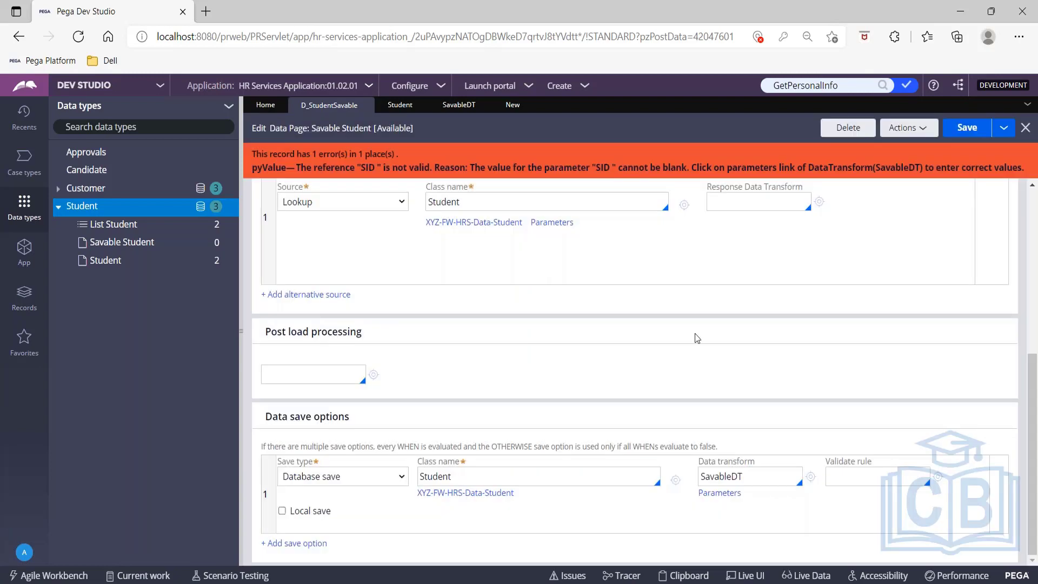
{"action": "left_click", "coordinate": [967, 129]}
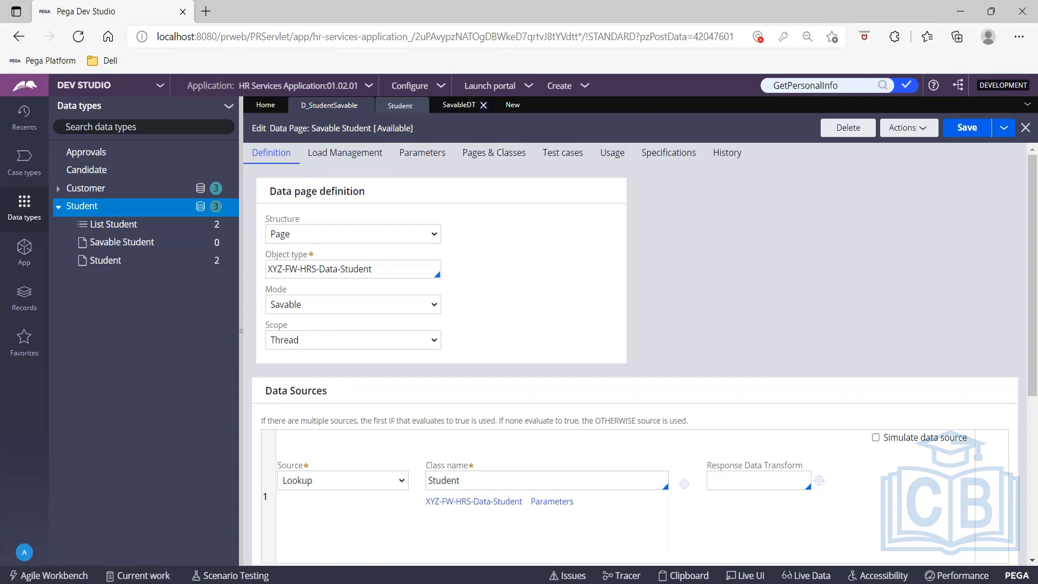
Open the Recruitment case type and move the Submission stage ahead of the Sample stage
{"action": "left_click", "coordinate": [40, 159]}
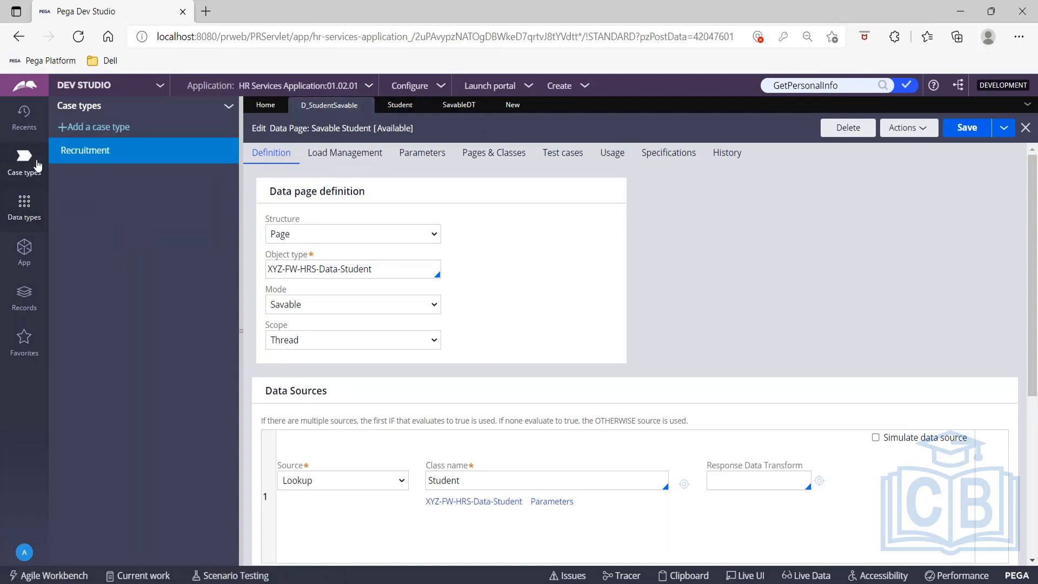
{"action": "left_click", "coordinate": [80, 154]}
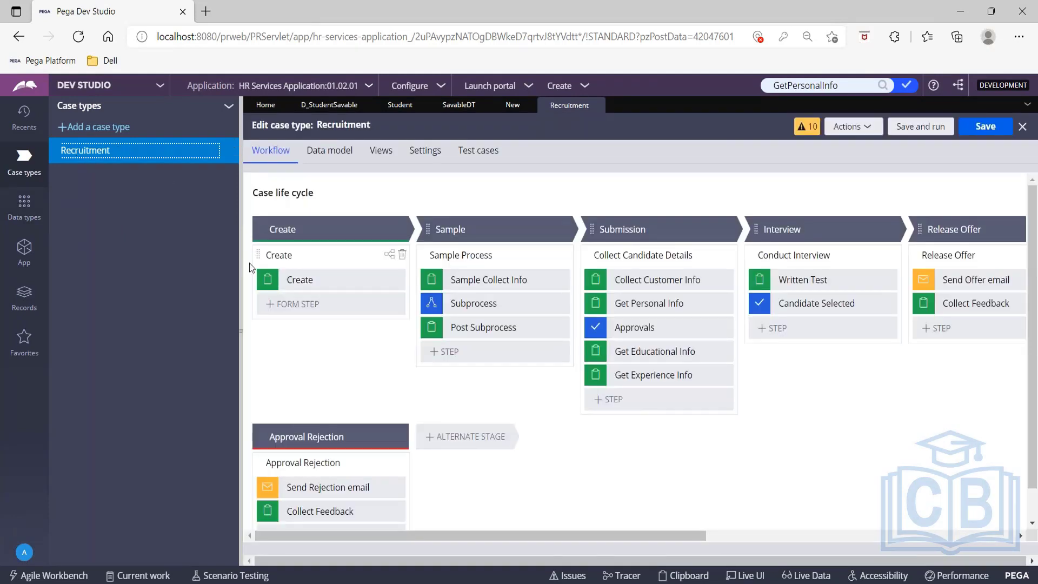
{"action": "left_click", "coordinate": [242, 260]}
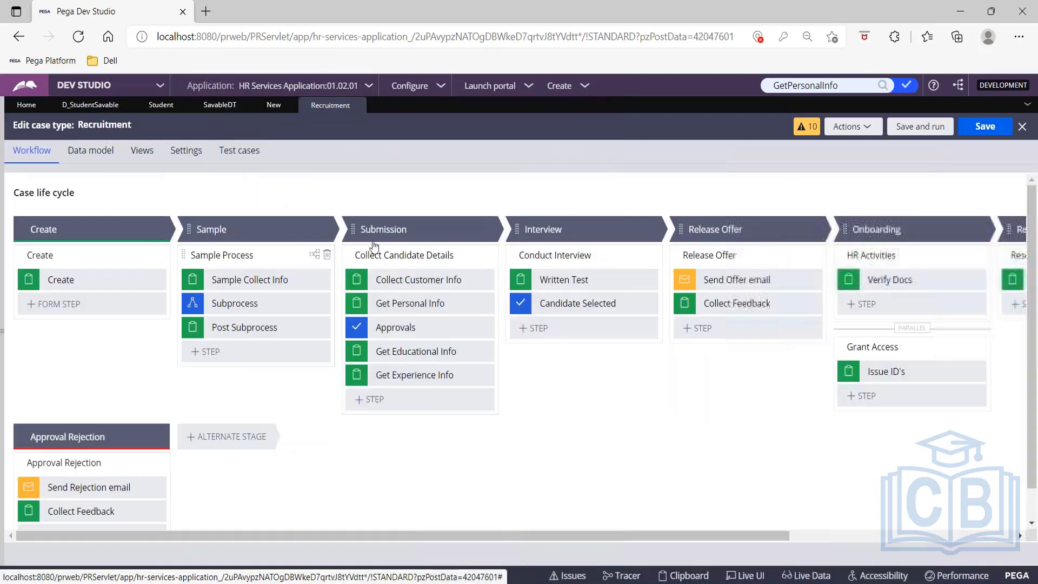
{"action": "left_click_drag", "start_coordinate": [356, 228], "coordinate": [185, 227]}
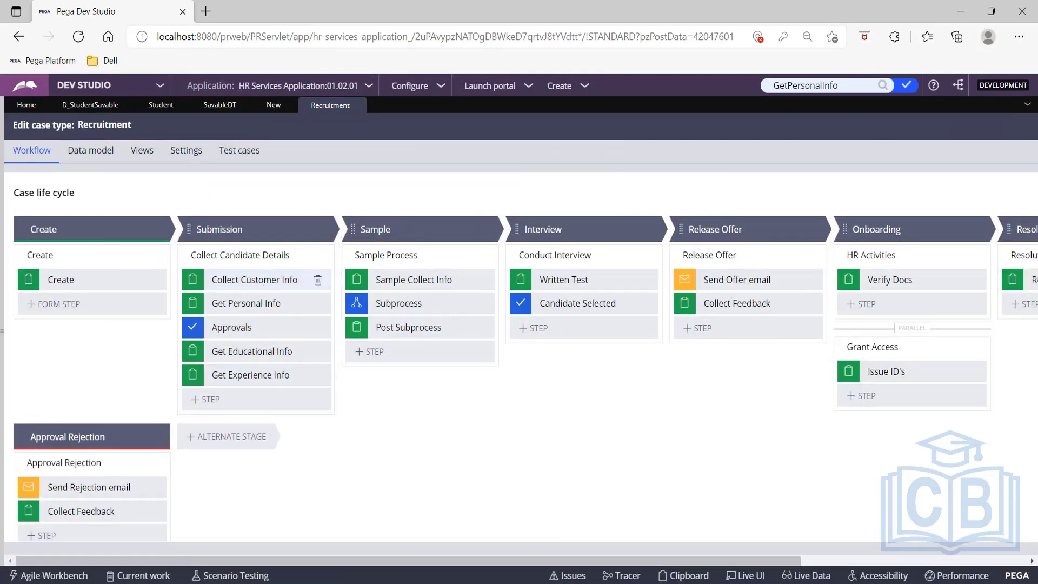
Reorder the Collect Candidate Details process so Get Personal Info comes before Collect Customer Info
{"action": "left_click", "coordinate": [254, 280]}
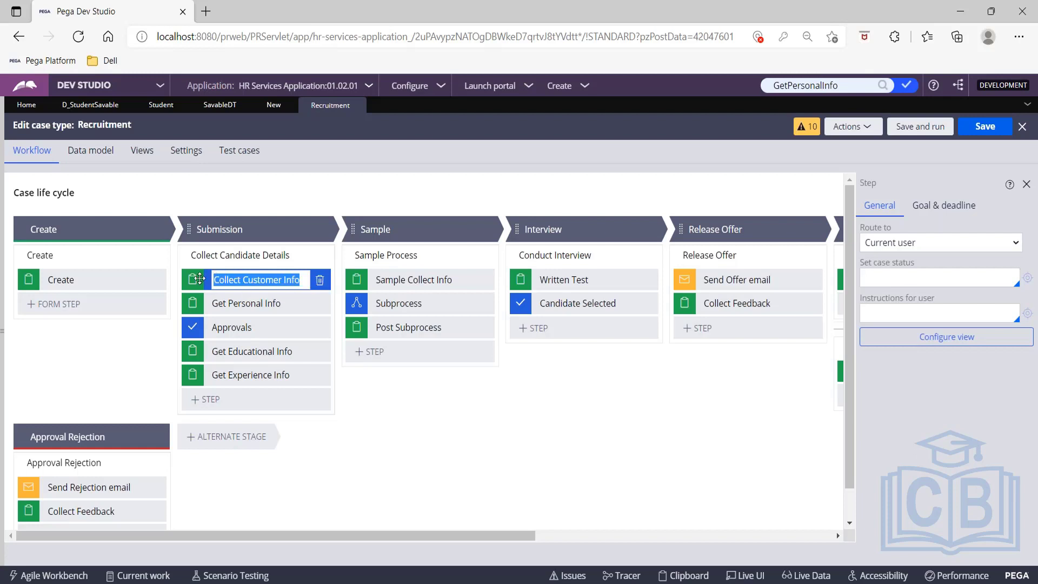
{"action": "left_click_drag", "start_coordinate": [195, 279], "coordinate": [199, 304]}
{"action": "left_click", "coordinate": [241, 282]}
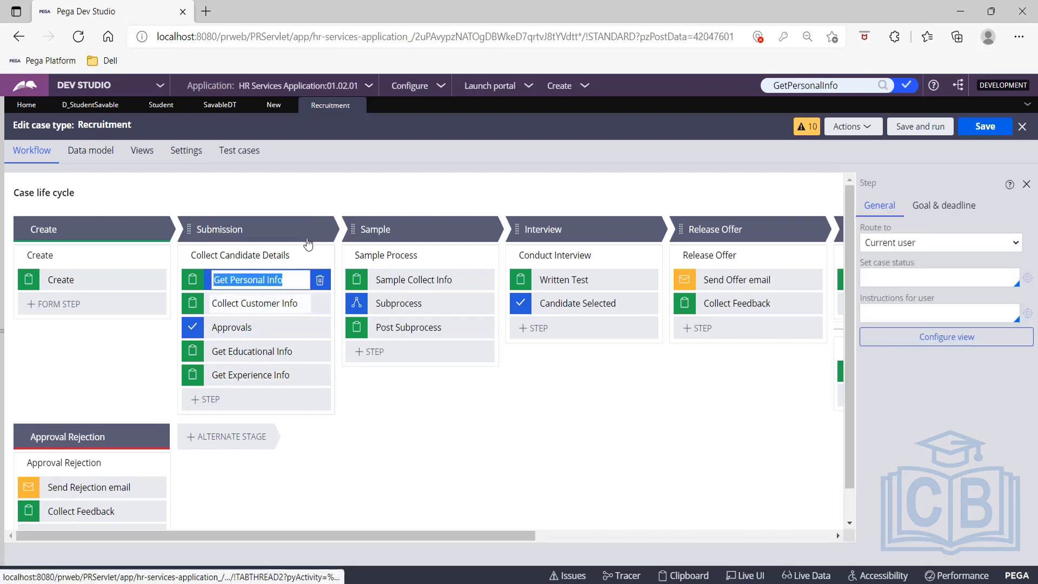
Open the Collect Candidate Details flow, and search for and open the GetPersonalInfo flow action
{"action": "left_click", "coordinate": [315, 255]}
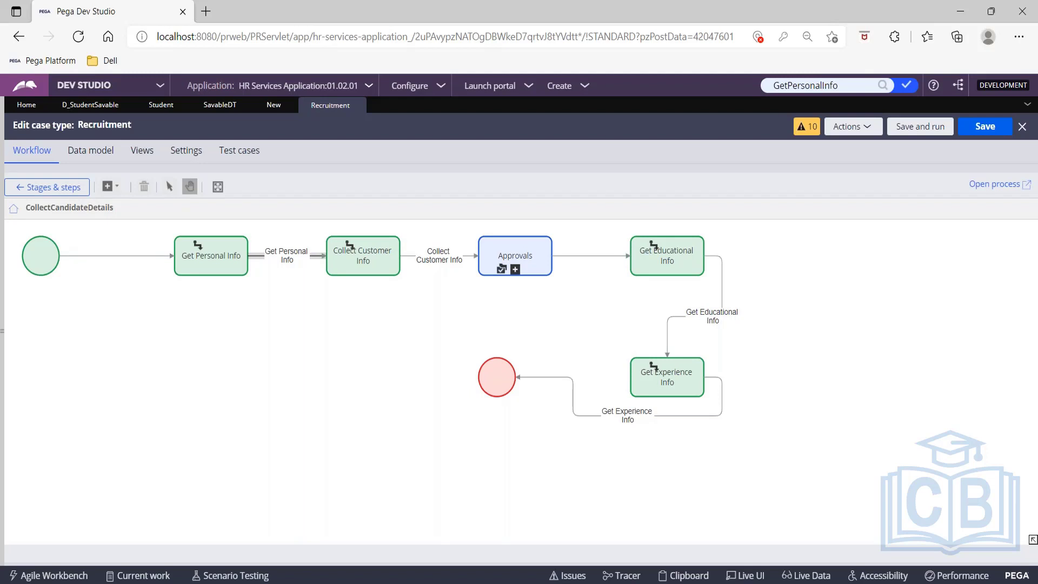
{"action": "left_click", "coordinate": [1003, 186]}
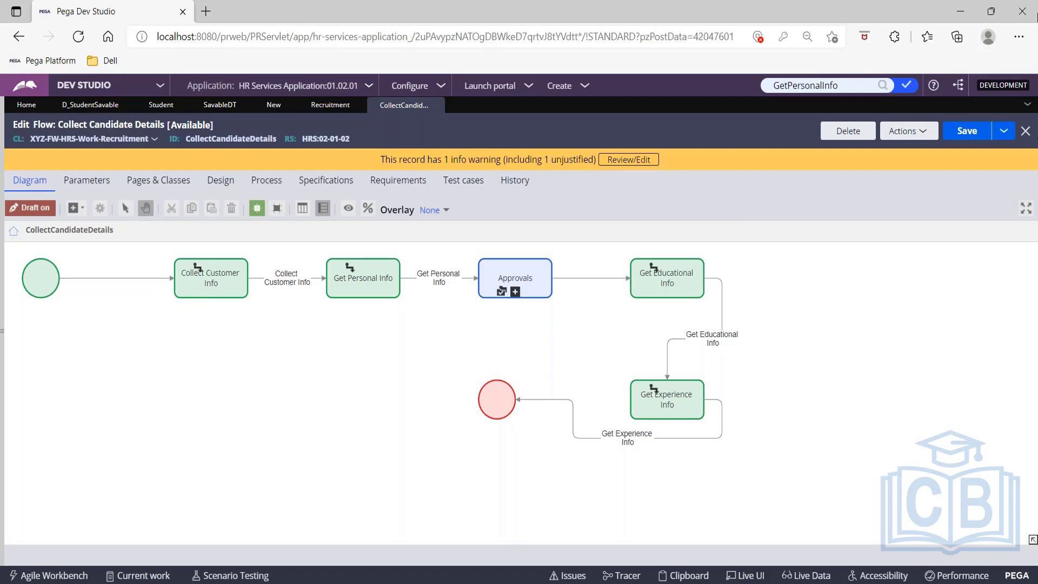
{"action": "left_click", "coordinate": [845, 83]}
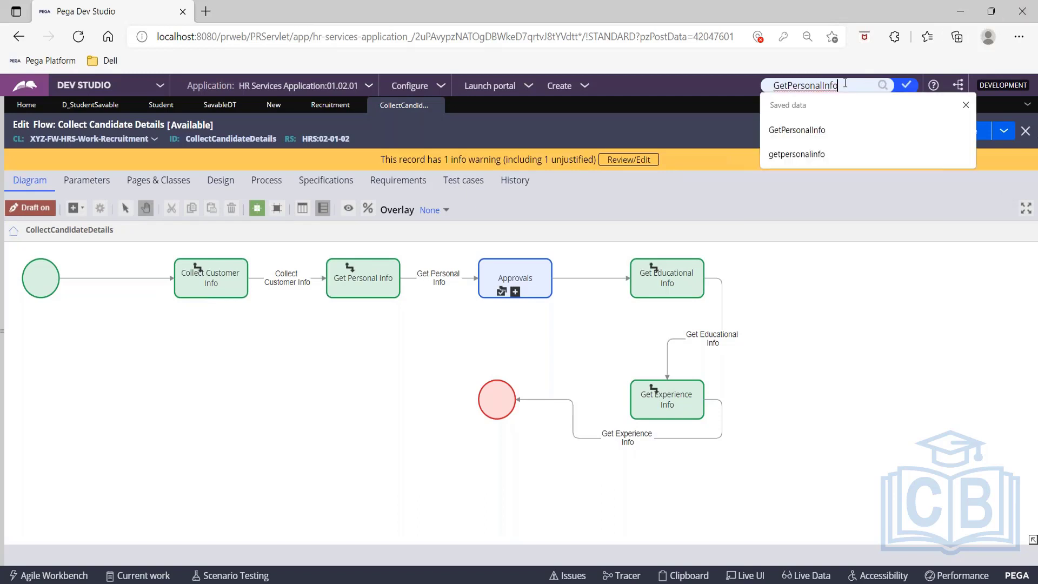
{"action": "left_click", "coordinate": [808, 131]}
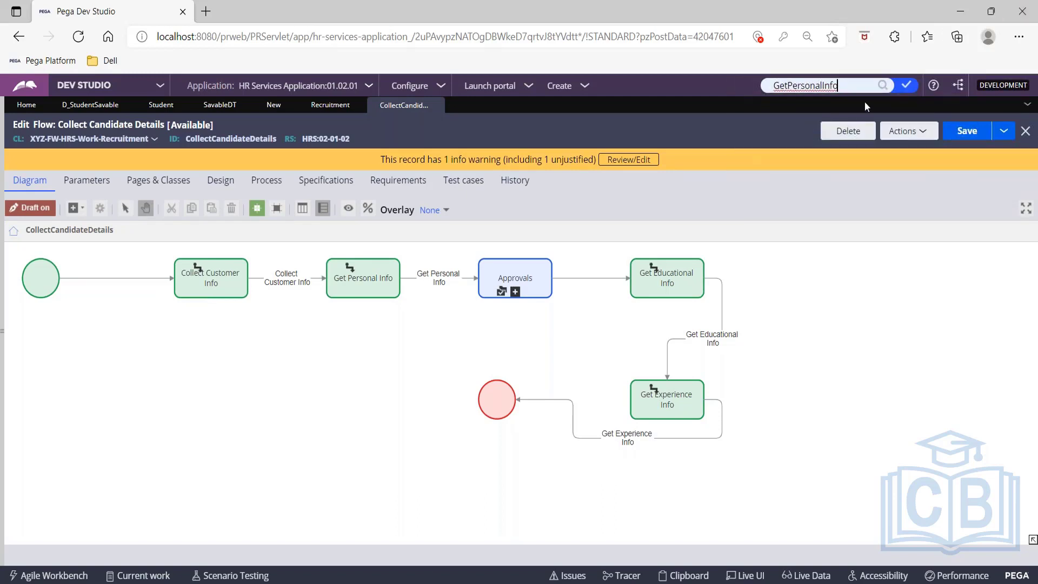
{"action": "left_click", "coordinate": [881, 85]}
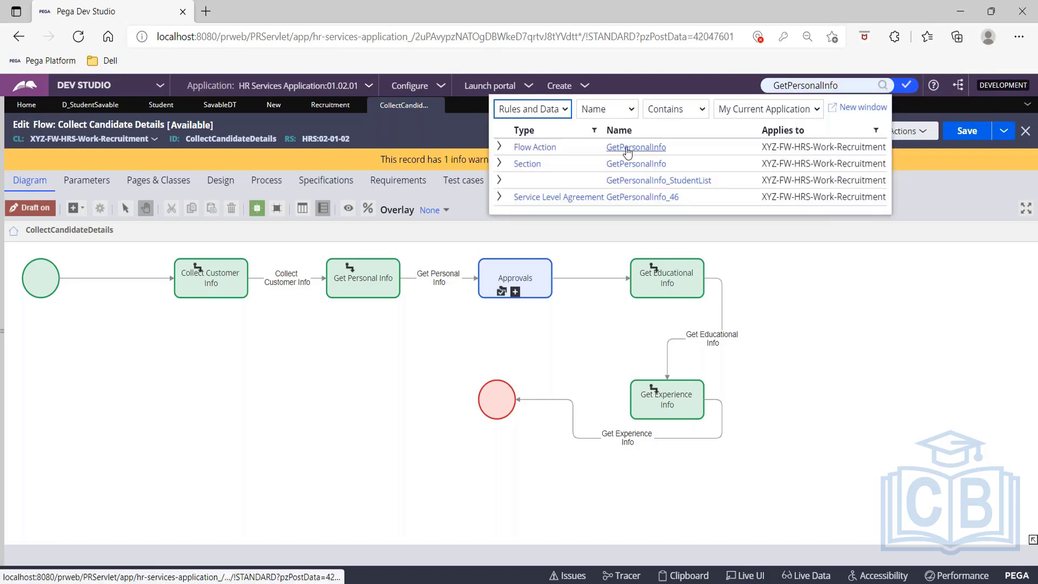
{"action": "left_click", "coordinate": [627, 150]}
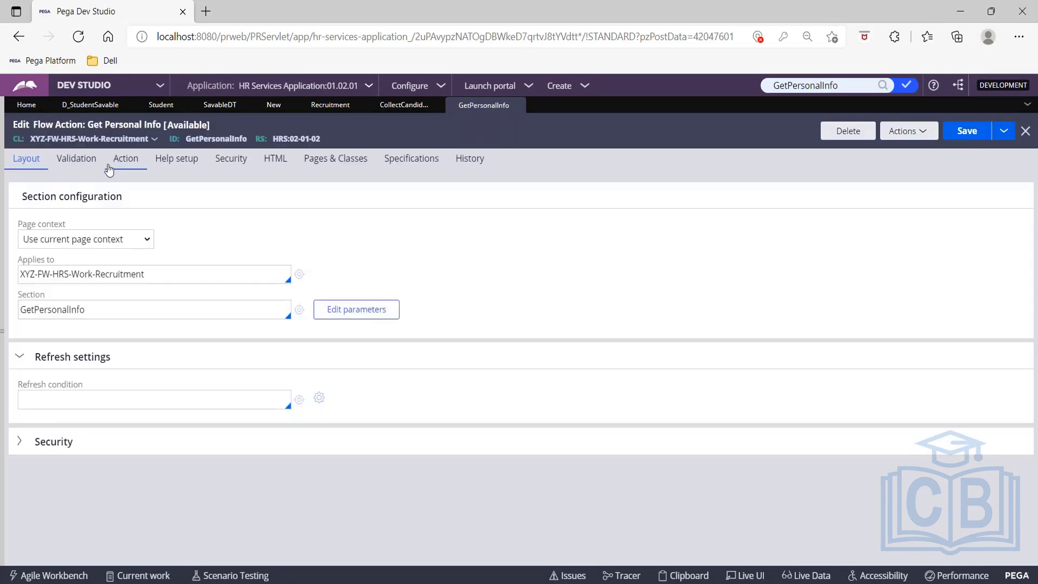
Try to add a savable data page to the Get Personal Info flow action's post-processing, searching for a name starting with d_savablest
{"action": "left_click", "coordinate": [109, 167]}
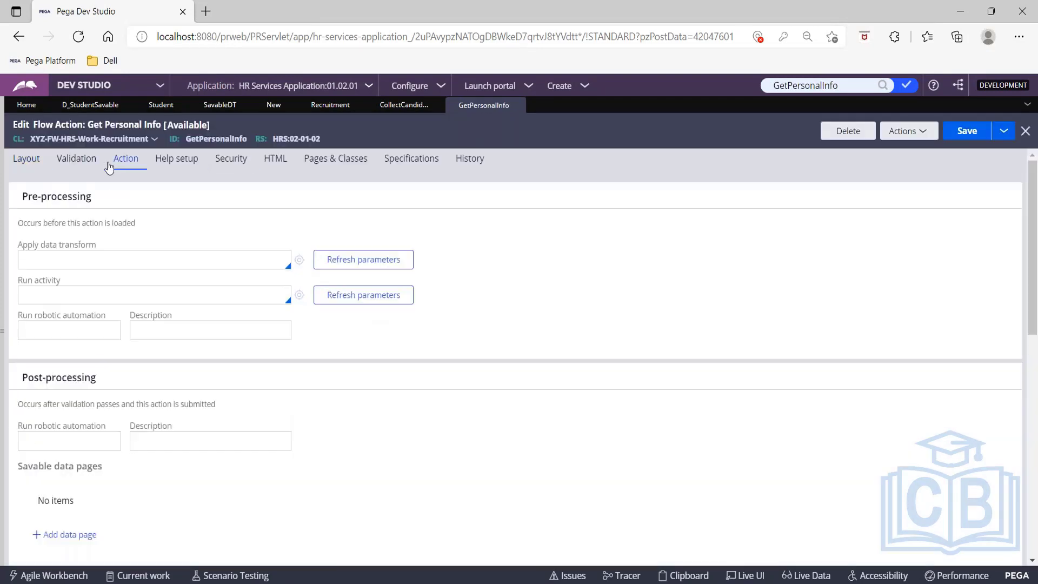
{"action": "scroll", "coordinate": [178, 259], "scroll_direction": "down", "scroll_amount": 1}
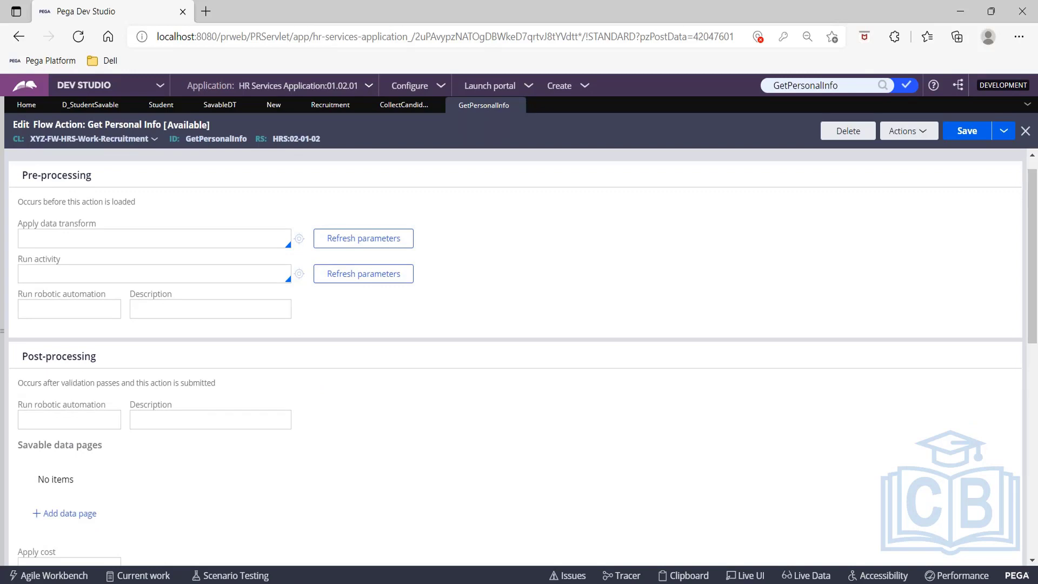
{"action": "scroll", "coordinate": [67, 168], "scroll_direction": "down", "scroll_amount": 5}
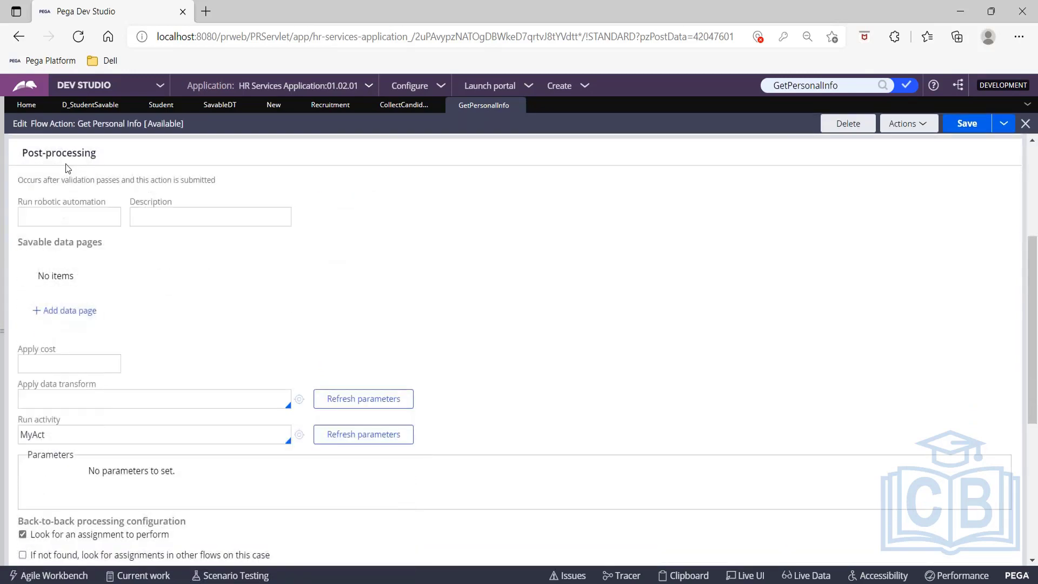
{"action": "left_click", "coordinate": [65, 310]}
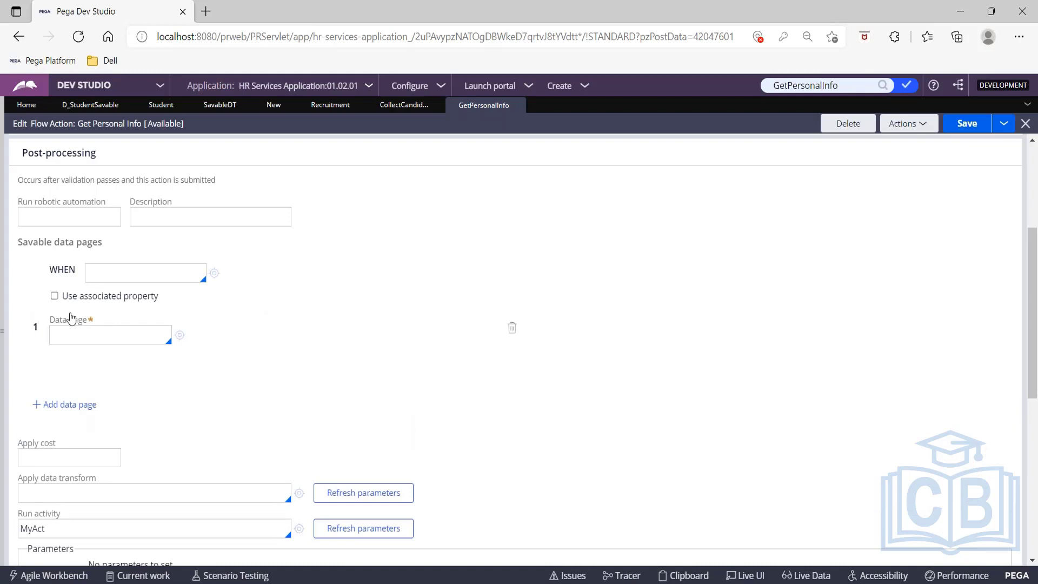
{"action": "left_click", "coordinate": [83, 332]}
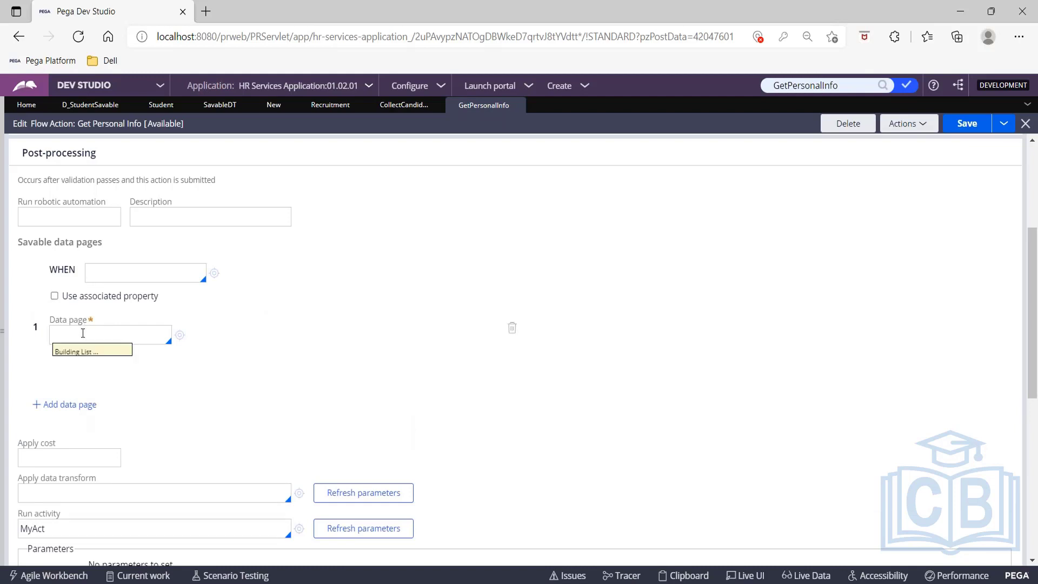
{"action": "type", "text": "d"}
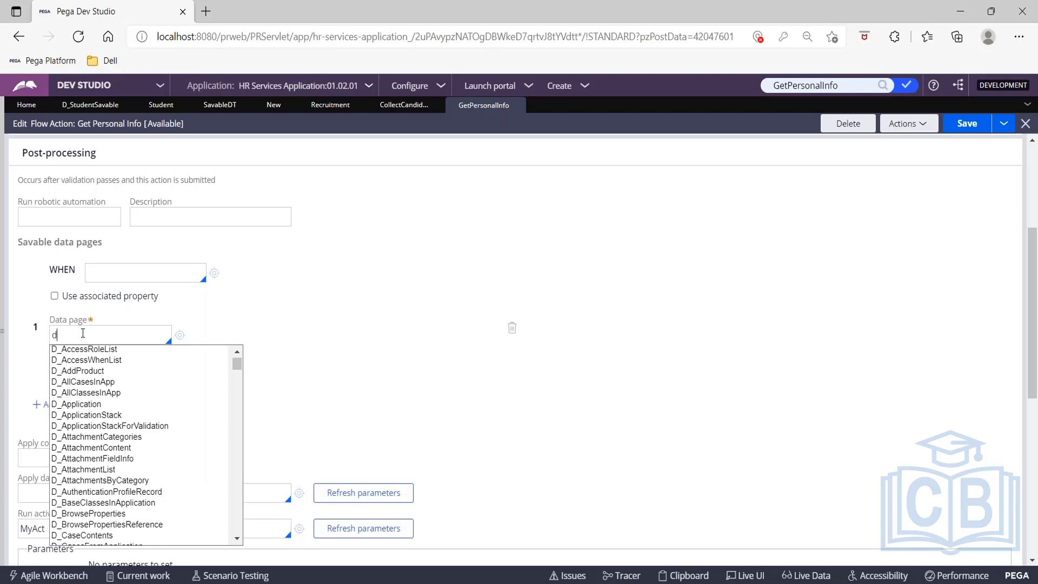
{"action": "type", "text": "_savablest"}
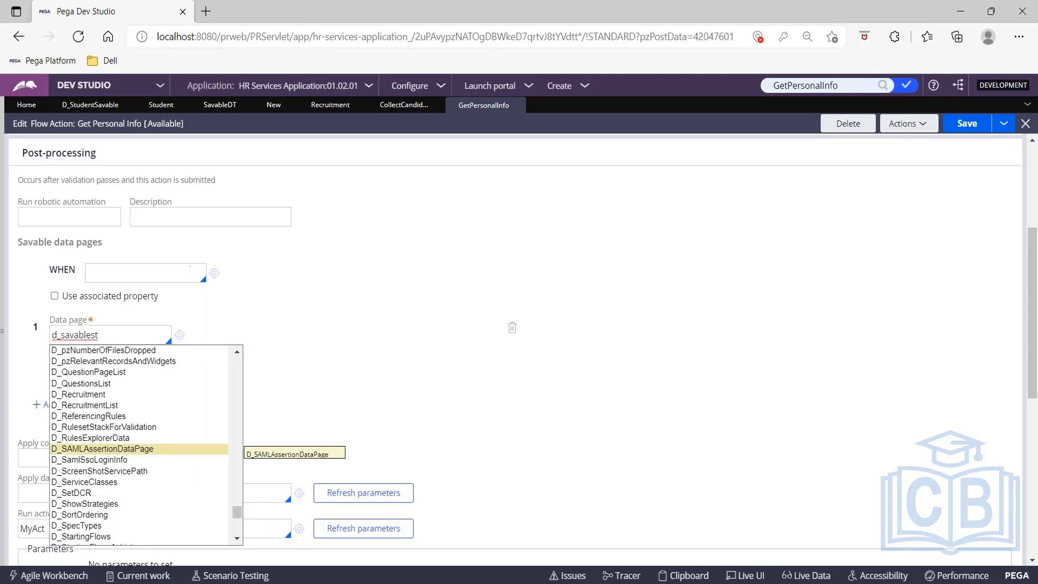
{"action": "key", "text": "BackSpace"}
{"action": "key", "text": "BackSpace"}
{"action": "key", "text": "BackSpace"}
{"action": "key", "text": "BackSpace"}
{"action": "key", "text": "BackSpace"}
{"action": "key", "text": "BackSpace"}
{"action": "key", "text": "BackSpace"}
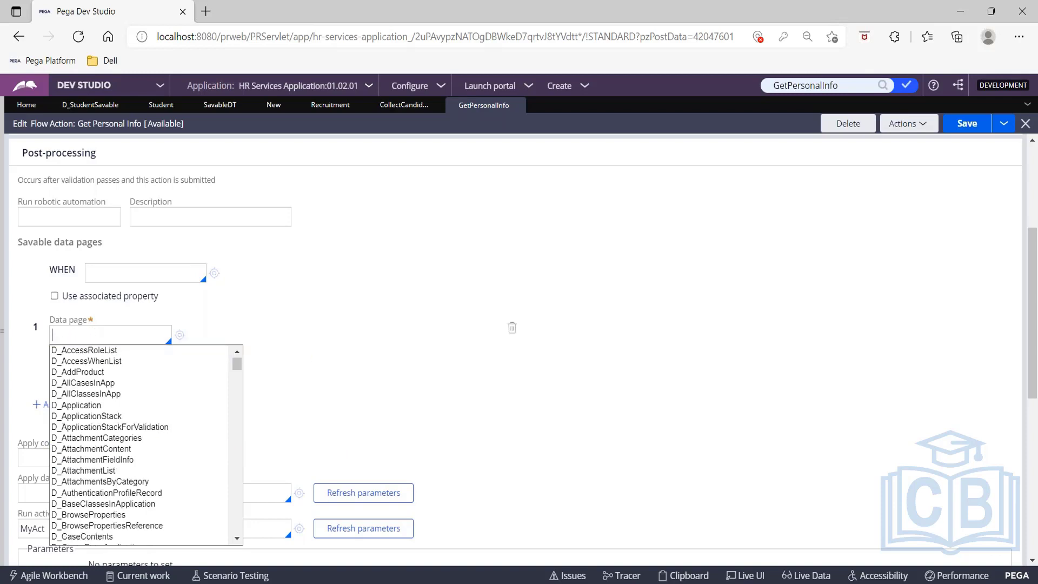
{"action": "left_click", "coordinate": [351, 300]}
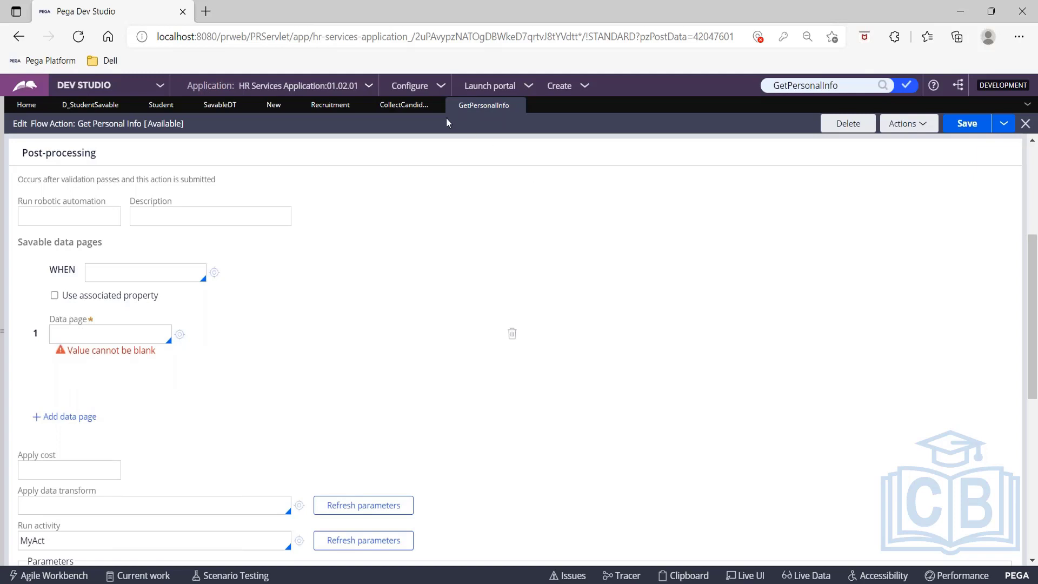
Return to the Collect Candidate Details flow and add a Save data page automation on empty canvas below the Collect Customer Info shape
{"action": "left_click", "coordinate": [410, 105]}
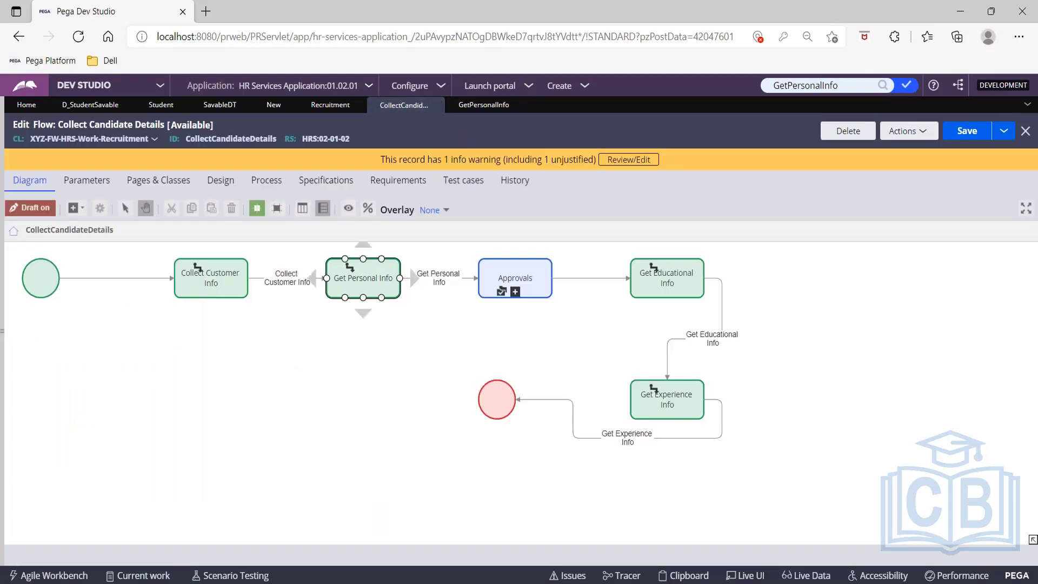
{"action": "right_click", "coordinate": [237, 381]}
{"action": "mouse_move", "coordinate": [281, 385]}
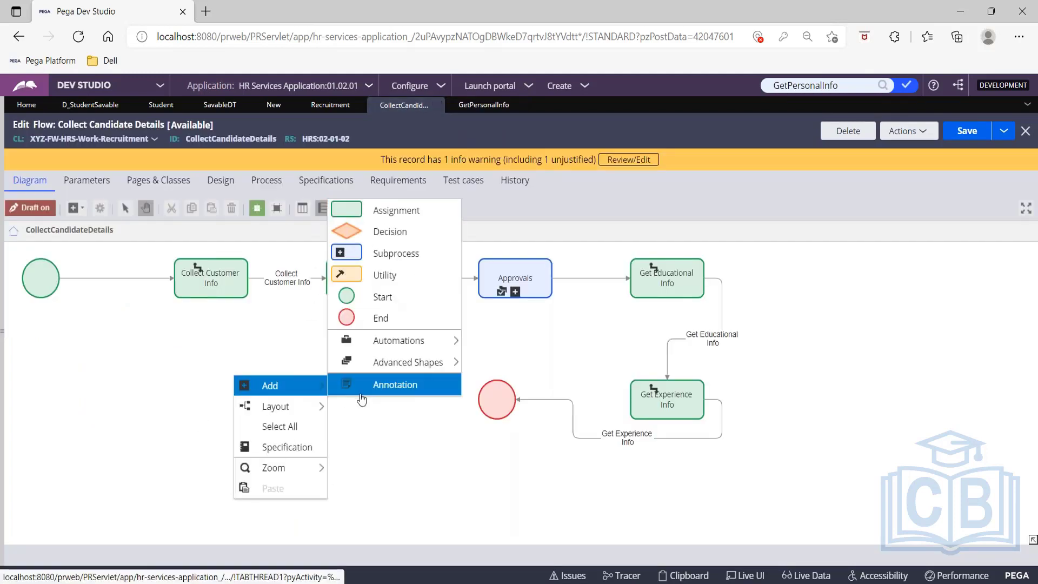
{"action": "mouse_move", "coordinate": [406, 349]}
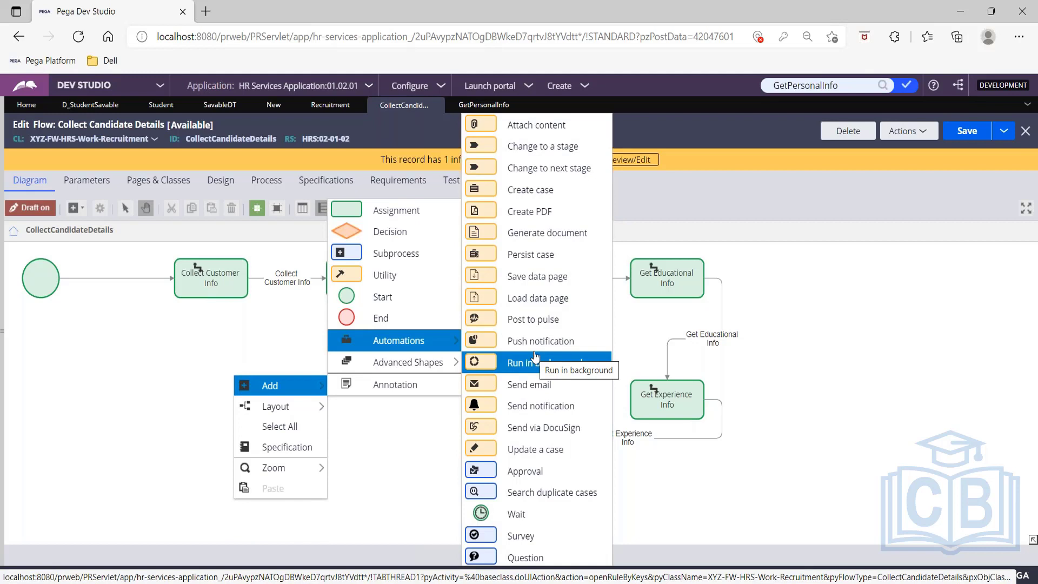
{"action": "left_click", "coordinate": [544, 277]}
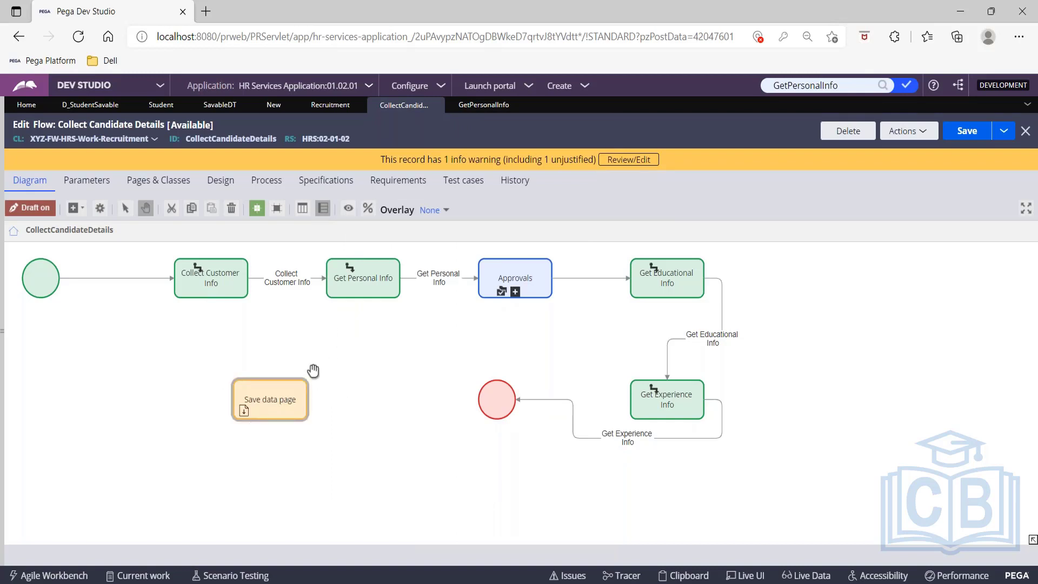
{"action": "mouse_move", "coordinate": [227, 295]}
{"action": "mouse_move", "coordinate": [327, 291]}
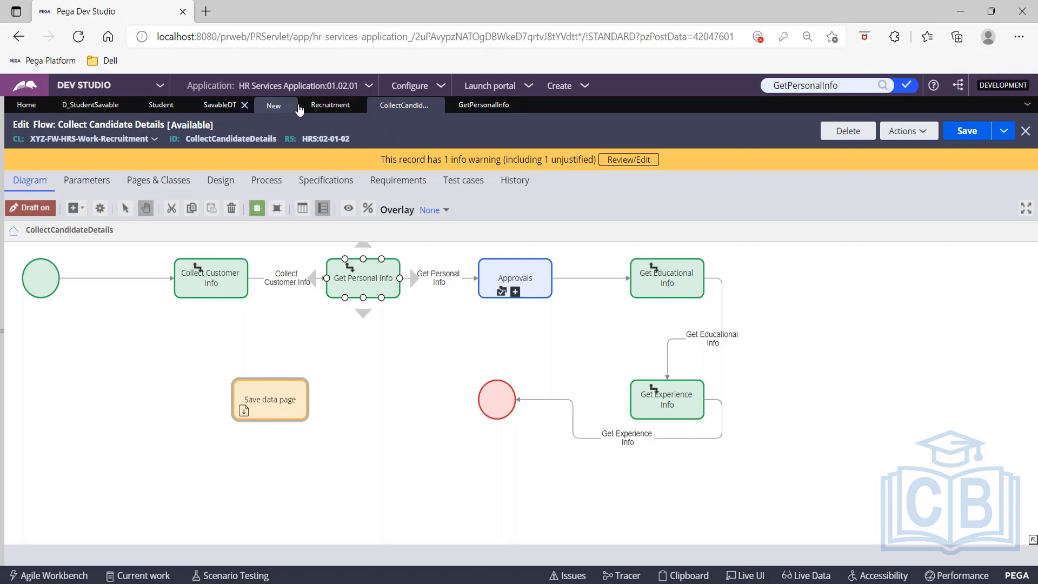
Save the Recruitment case type and close the GetPersonalInfo flow action, discarding its unsaved changes
{"action": "left_click", "coordinate": [322, 105]}
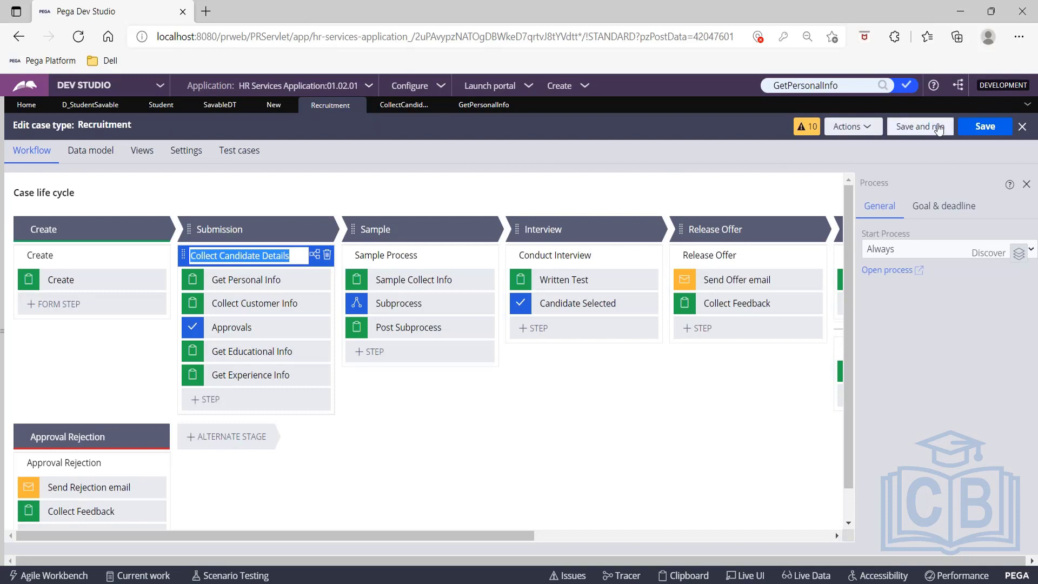
{"action": "left_click", "coordinate": [987, 127]}
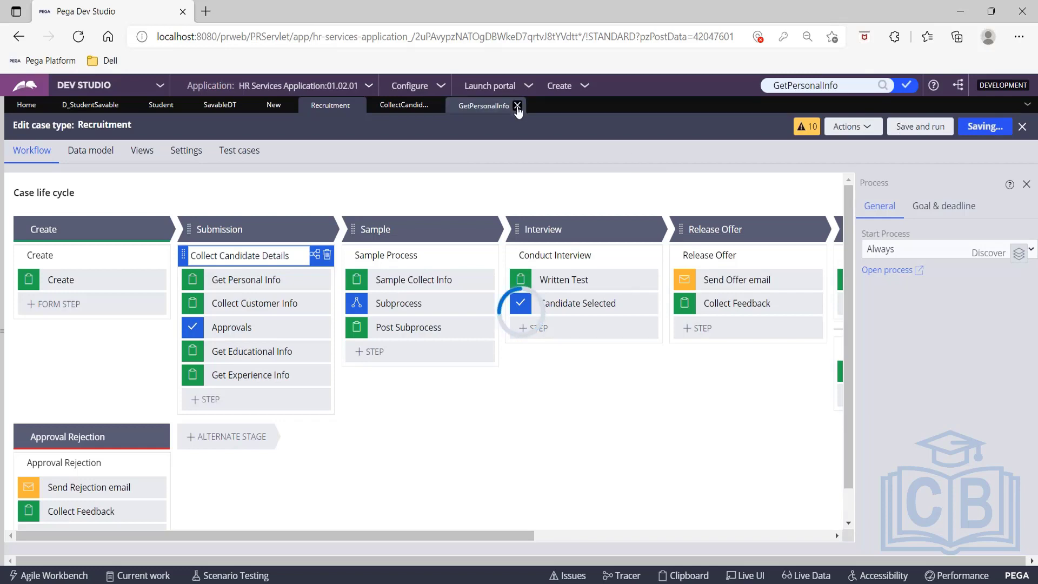
{"action": "left_click", "coordinate": [513, 106]}
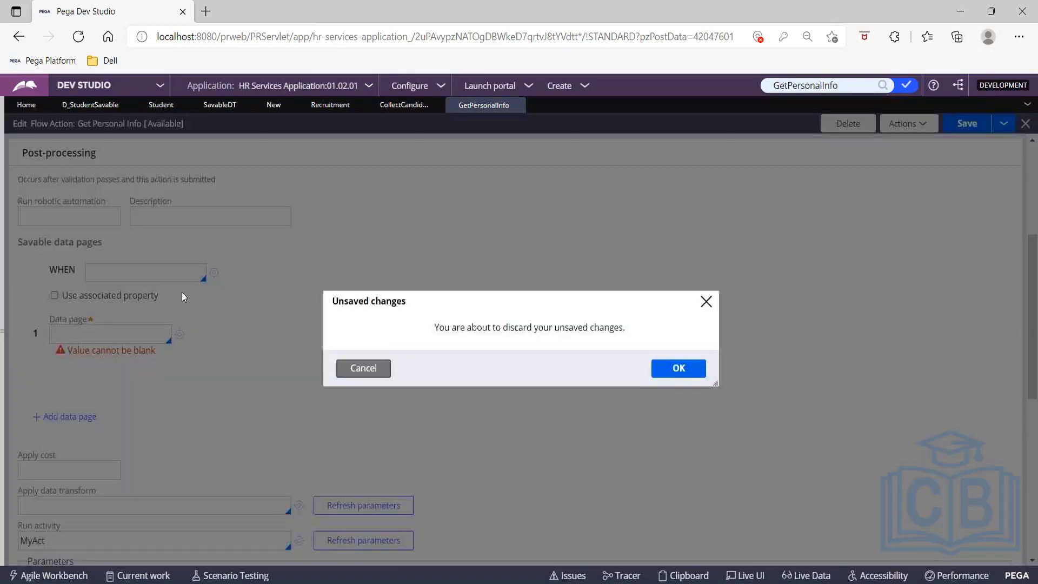
{"action": "left_click", "coordinate": [680, 368]}
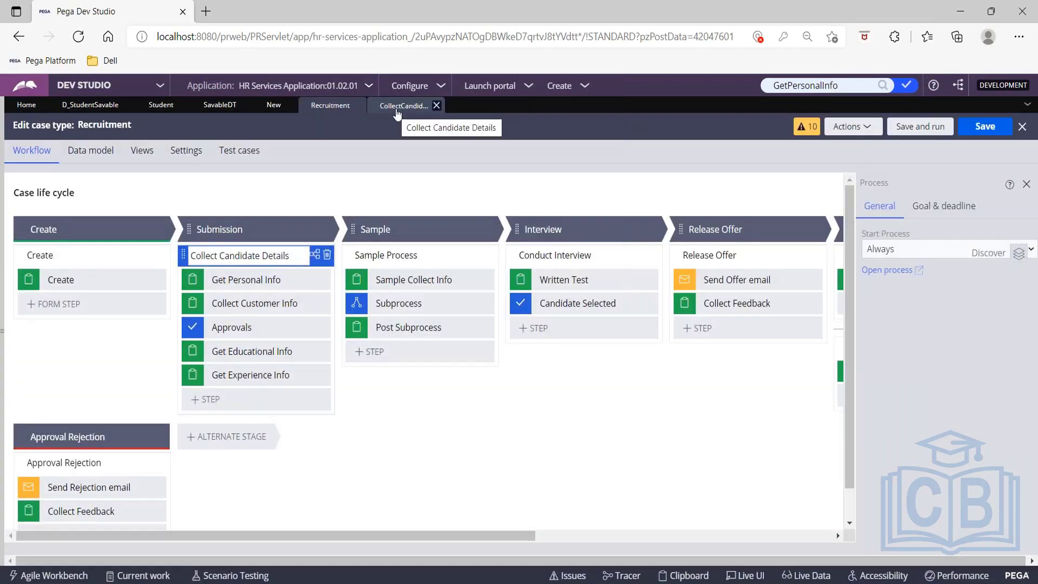
Reopen the Collect Candidate Details flow from the Recruitment case type's process and refresh its rule form
{"action": "left_click", "coordinate": [397, 108]}
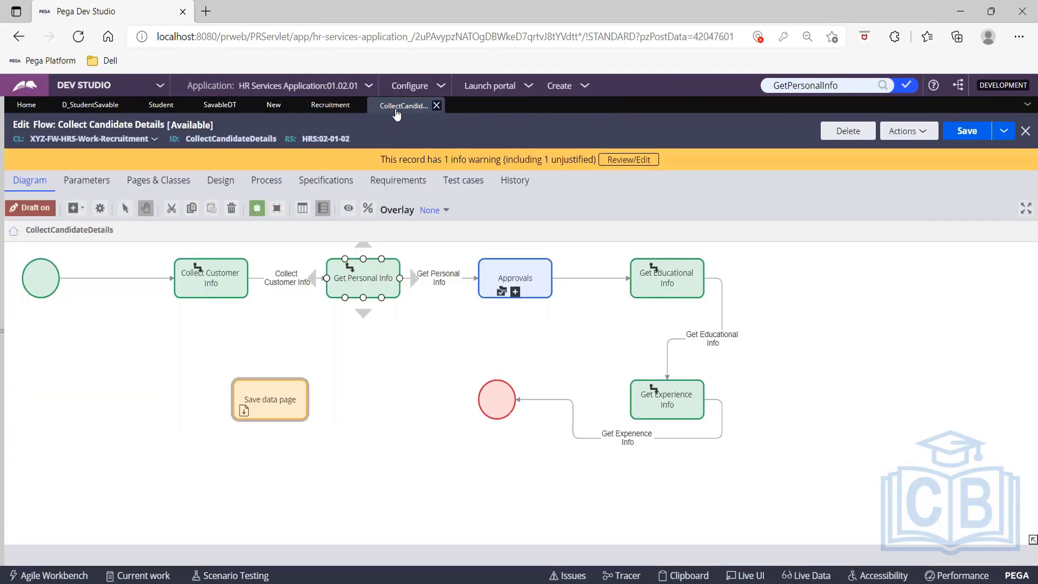
{"action": "left_click", "coordinate": [331, 105]}
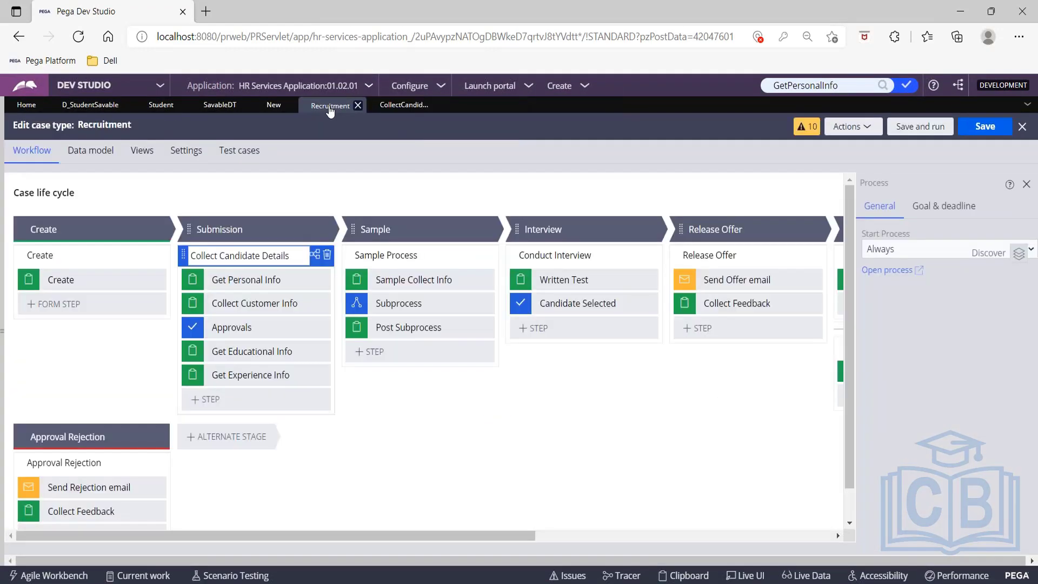
{"action": "left_click", "coordinate": [315, 254]}
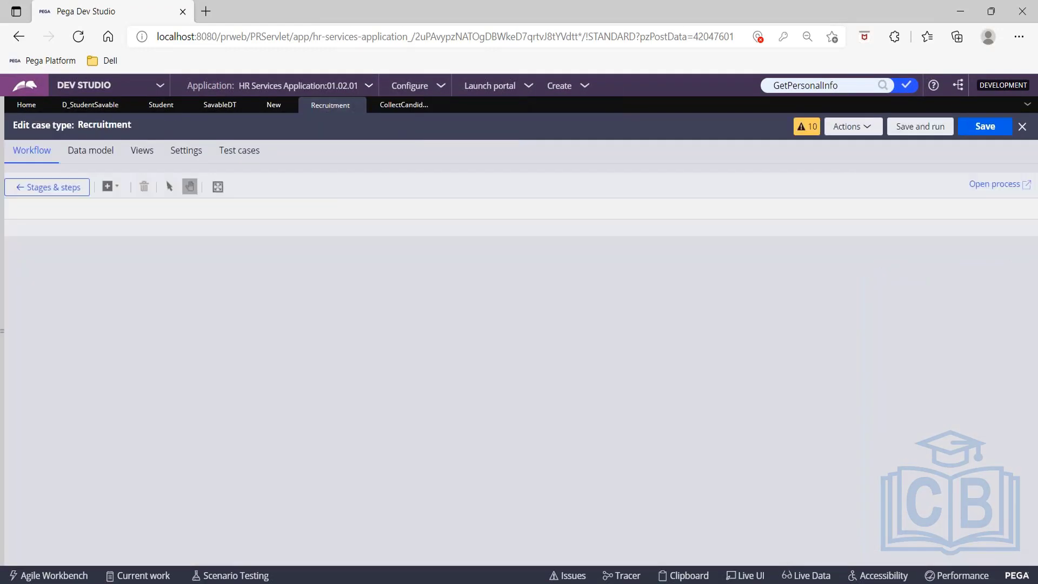
{"action": "left_click", "coordinate": [990, 184]}
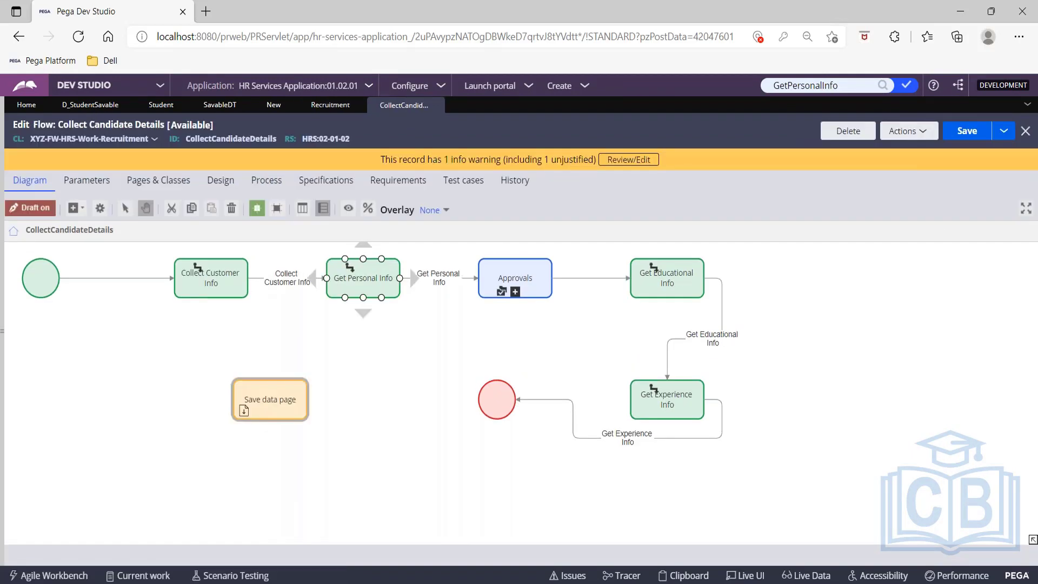
{"action": "left_click", "coordinate": [925, 132]}
{"action": "left_click", "coordinate": [893, 170]}
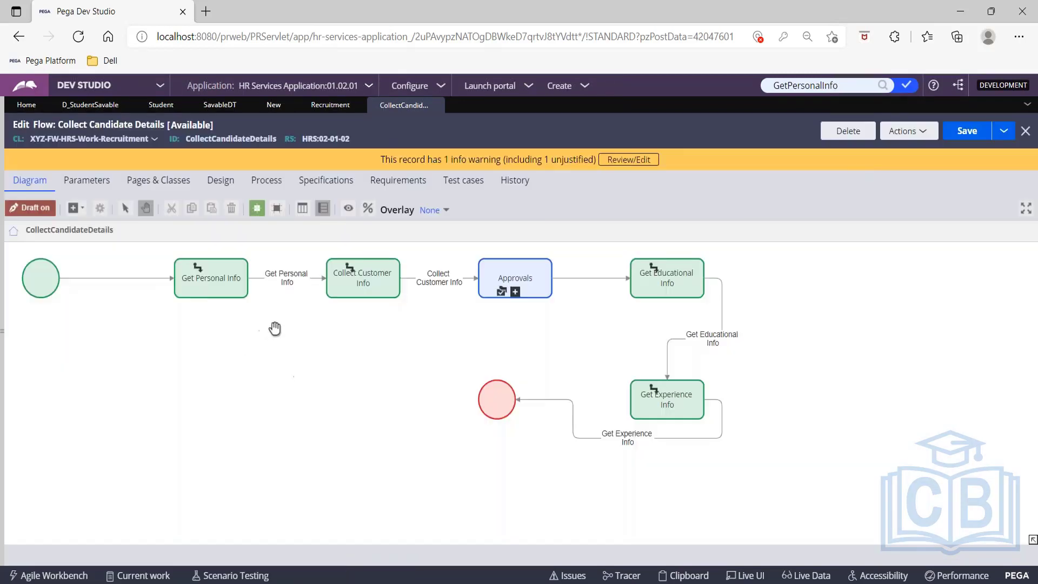
Add a Save data page automation to the flow diagram, below and between Get Personal Info and Collect Customer Info
{"action": "right_click", "coordinate": [235, 345]}
{"action": "mouse_move", "coordinate": [280, 359]}
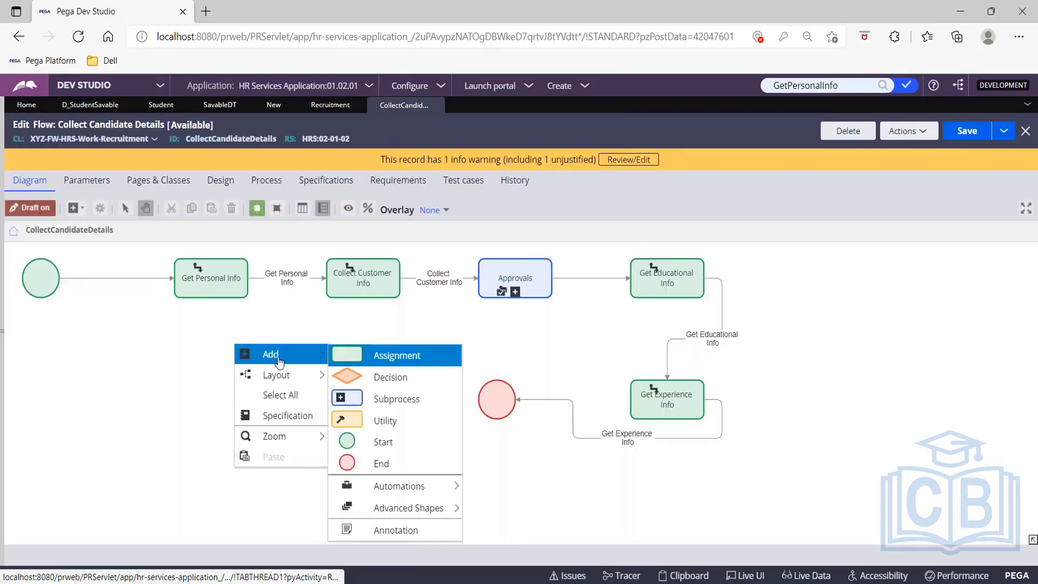
{"action": "mouse_move", "coordinate": [390, 486]}
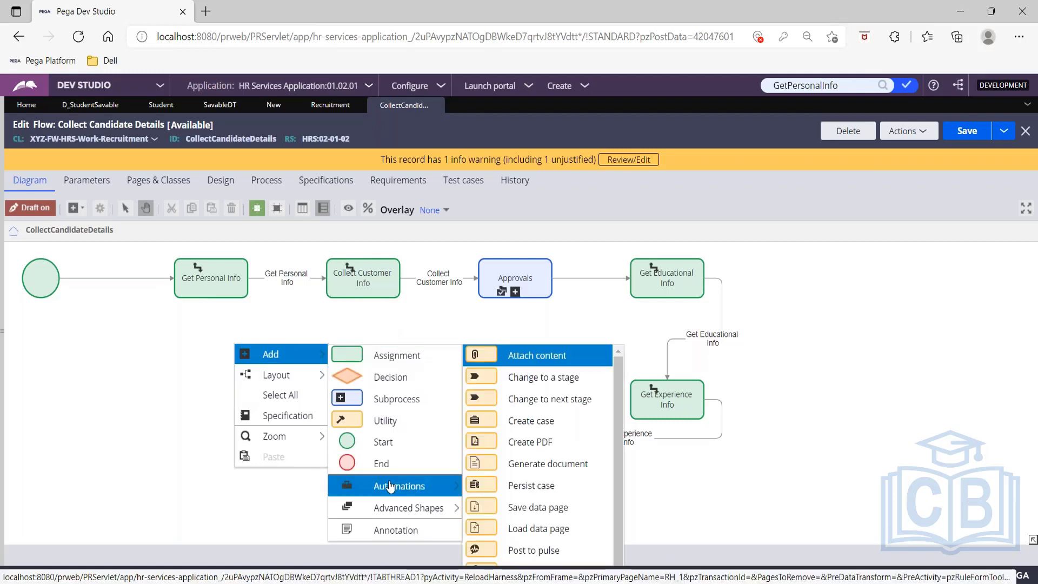
{"action": "left_click", "coordinate": [530, 507]}
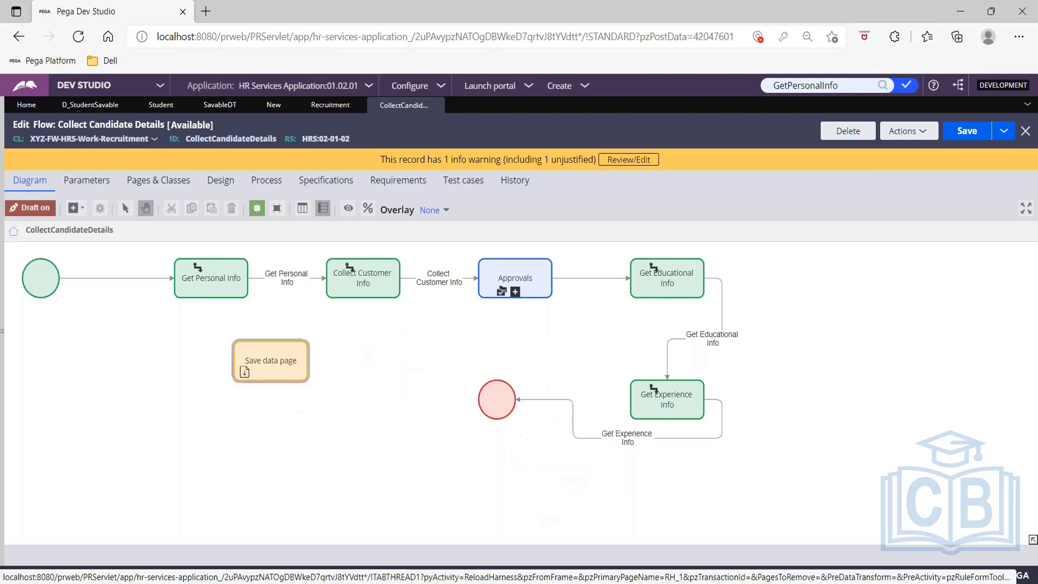
Reroute the Get Personal Info connector to the Save data page shape, connect that shape to Collect Customer Info, and save the flow
{"action": "left_click", "coordinate": [295, 278]}
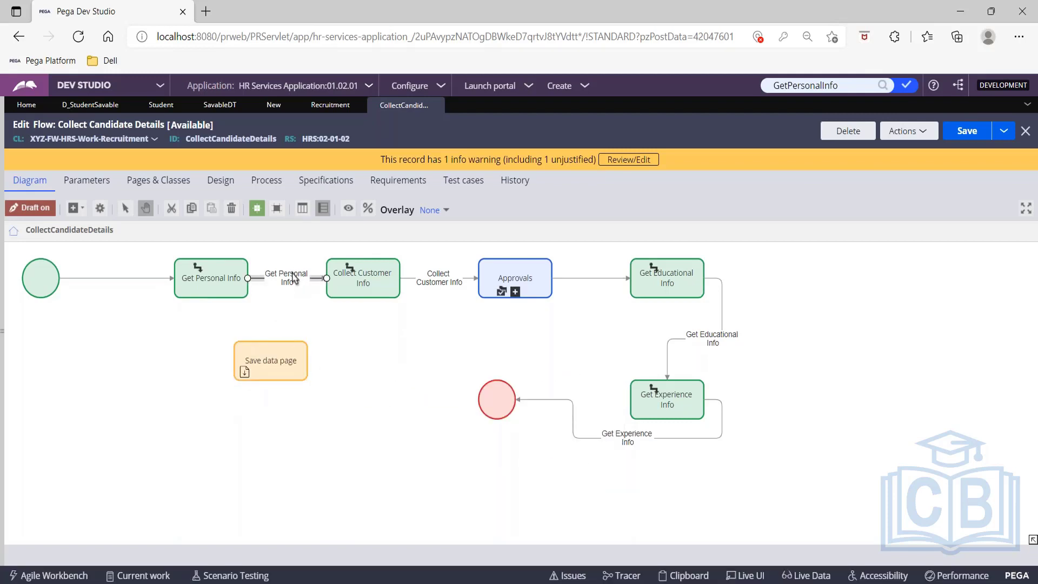
{"action": "left_click", "coordinate": [336, 273]}
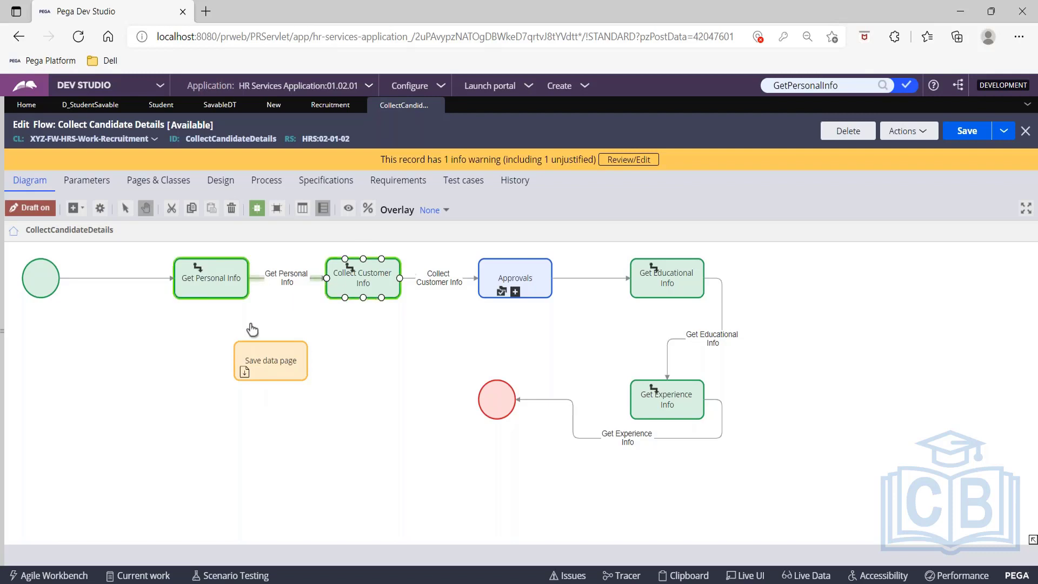
{"action": "left_click_drag", "start_coordinate": [251, 325], "coordinate": [237, 363]}
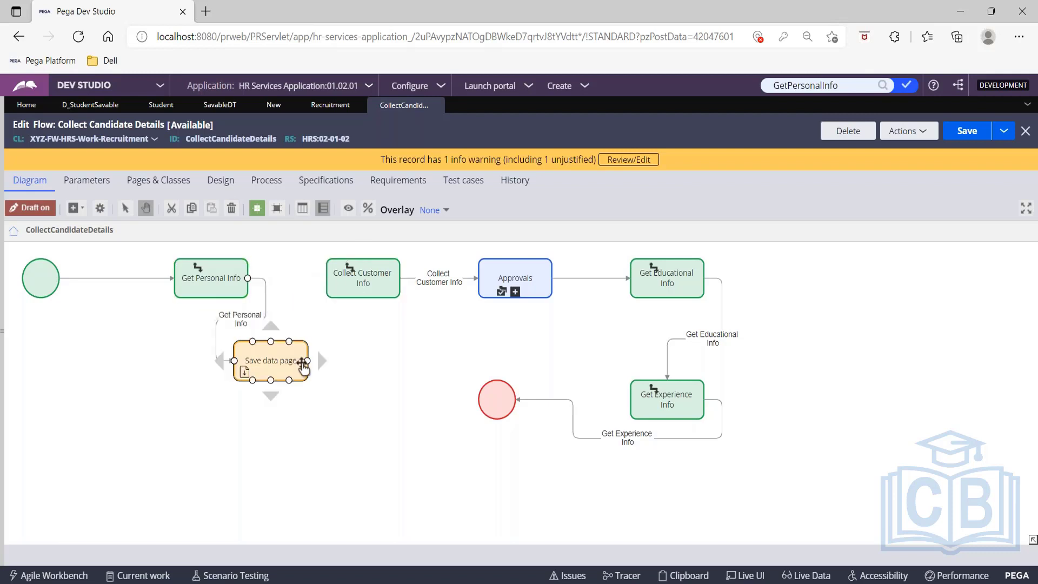
{"action": "left_click_drag", "start_coordinate": [307, 361], "coordinate": [365, 298]}
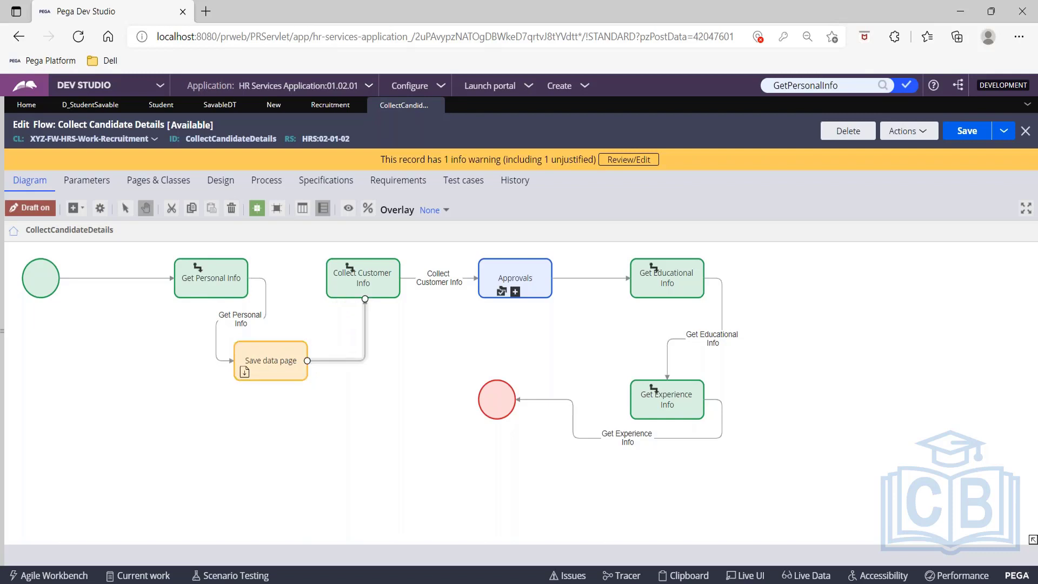
{"action": "left_click", "coordinate": [297, 357]}
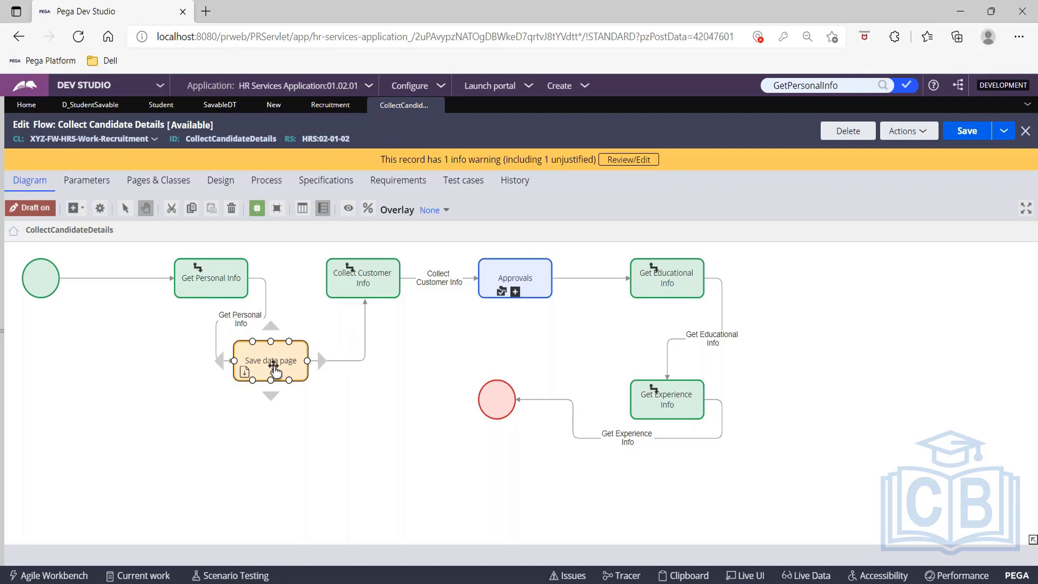
{"action": "left_click", "coordinate": [427, 336]}
{"action": "left_click", "coordinate": [964, 133]}
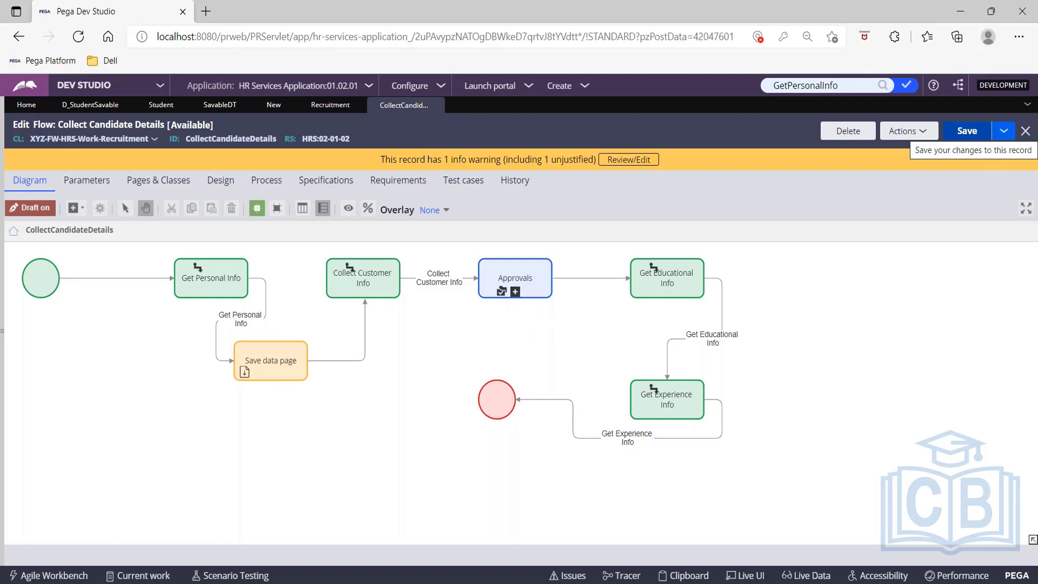
Return to the Recruitment case type and refresh it to load the updated Collect Candidate Details process
{"action": "left_click", "coordinate": [325, 106]}
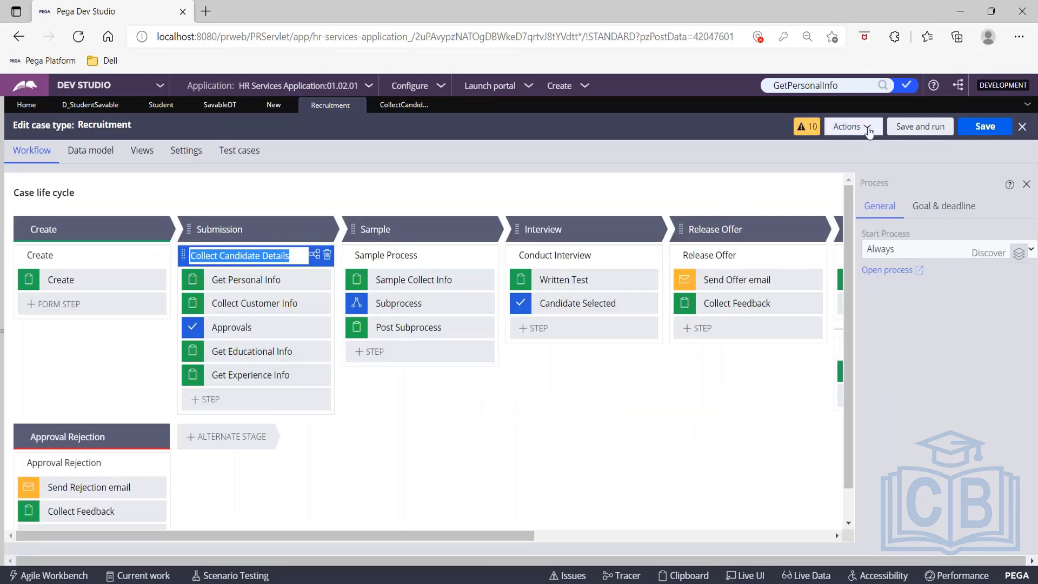
{"action": "left_click", "coordinate": [866, 128]}
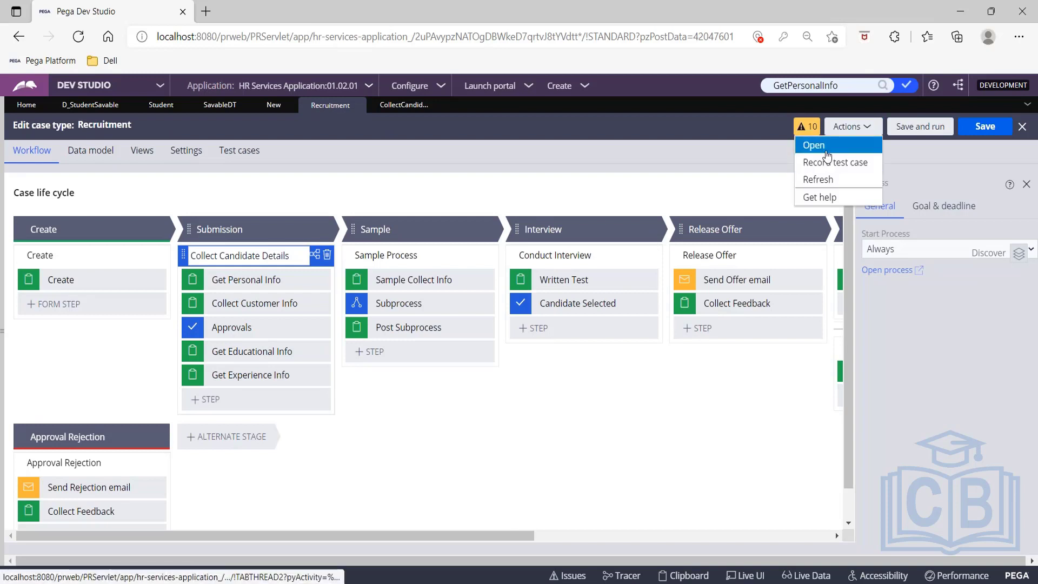
{"action": "left_click", "coordinate": [819, 180]}
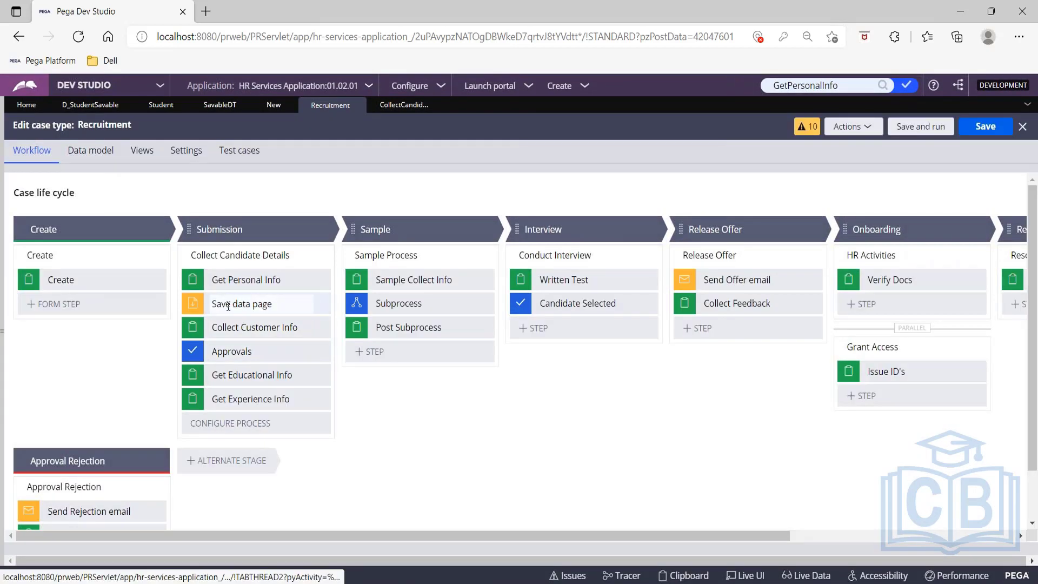
Select the Save data page step in Collect Candidate Details and set its data page to D_StudentSavable
{"action": "left_click", "coordinate": [228, 306]}
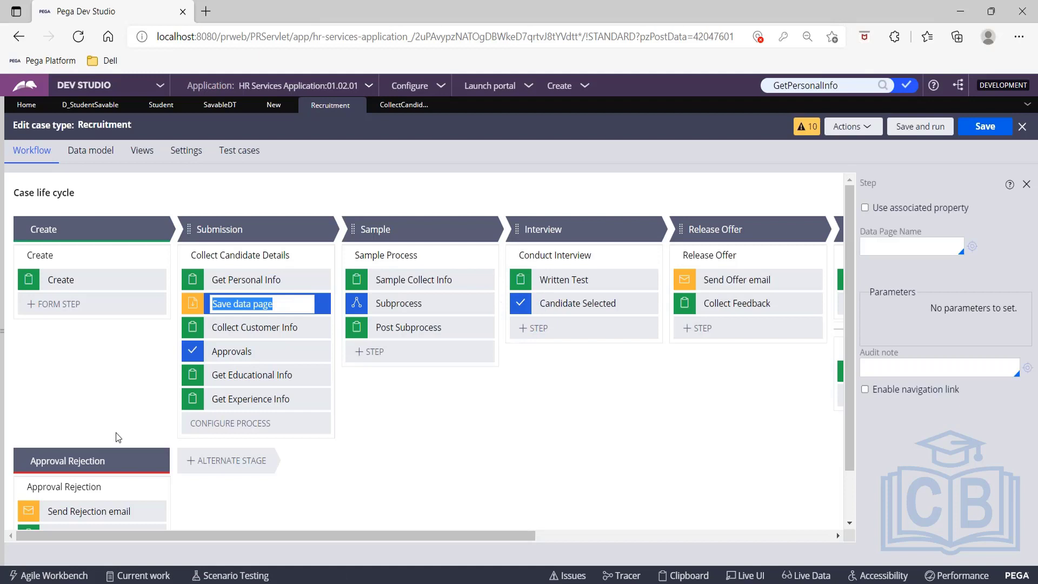
{"action": "left_click", "coordinate": [894, 245]}
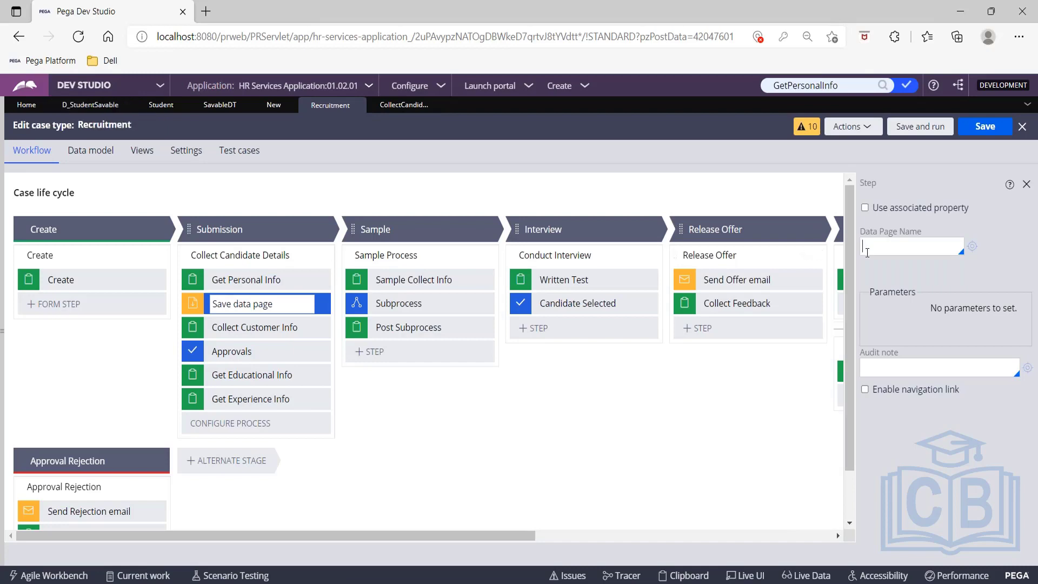
{"action": "type", "text": "STUDENT"}
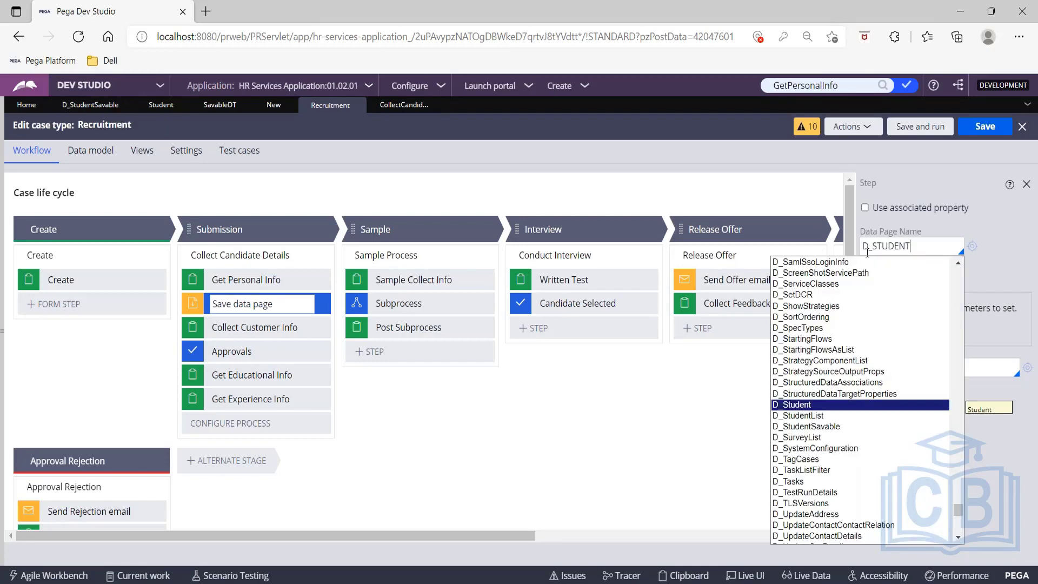
{"action": "key", "text": "Down"}
{"action": "key", "text": "Down"}
{"action": "key", "text": "Return"}
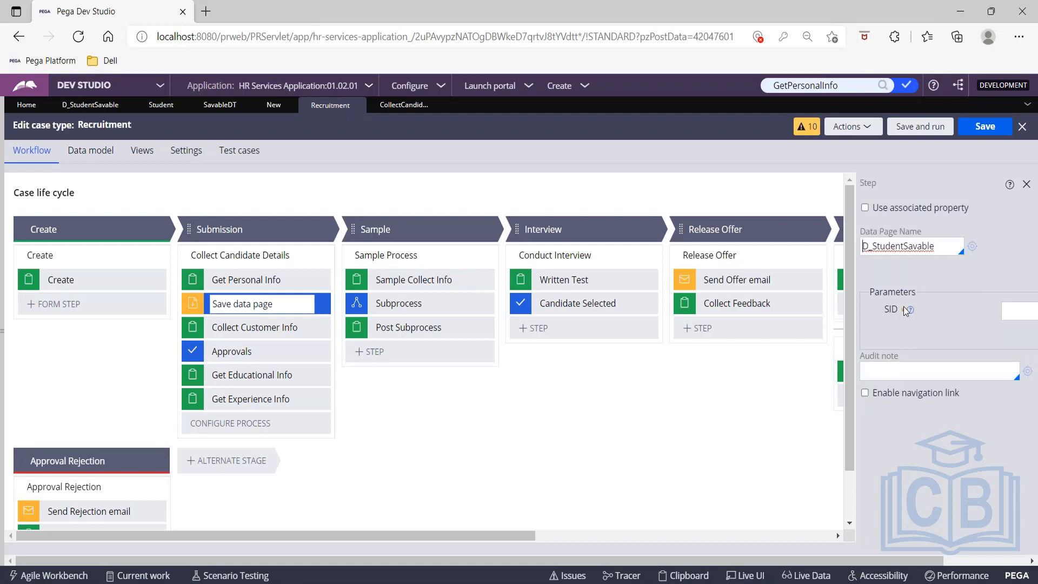
Map the SID parameter of the Save data page step to .SID
{"action": "left_click", "coordinate": [1010, 312]}
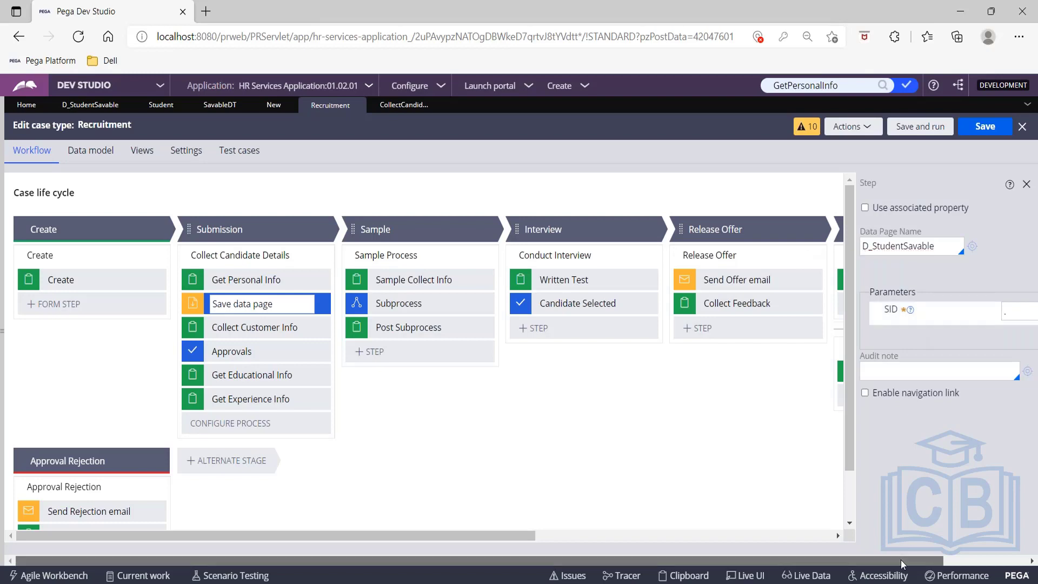
{"action": "left_click_drag", "start_coordinate": [900, 559], "coordinate": [983, 559]}
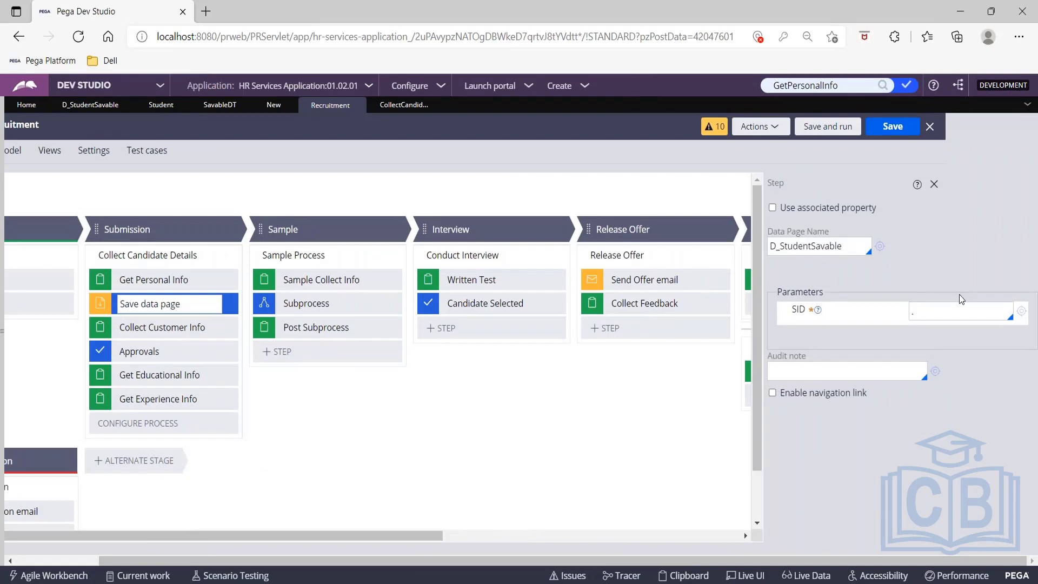
{"action": "type", "text": "S"}
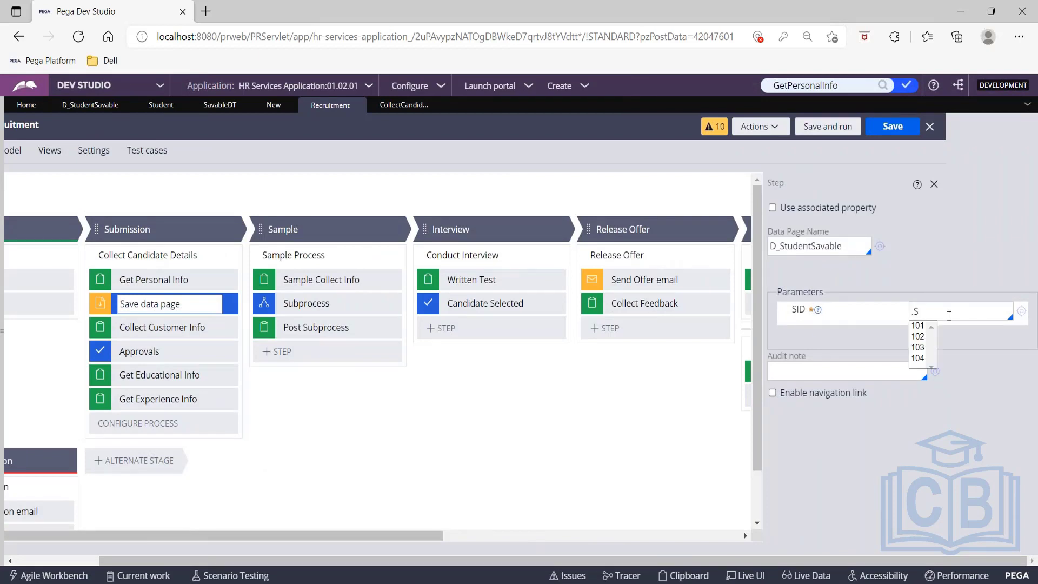
{"action": "type", "text": "ID"}
Examine the parameters of D_StudentSavable and the SavableDT mappings, and return to the Recruitment case type
{"action": "left_click", "coordinate": [63, 107]}
{"action": "left_click", "coordinate": [177, 159]}
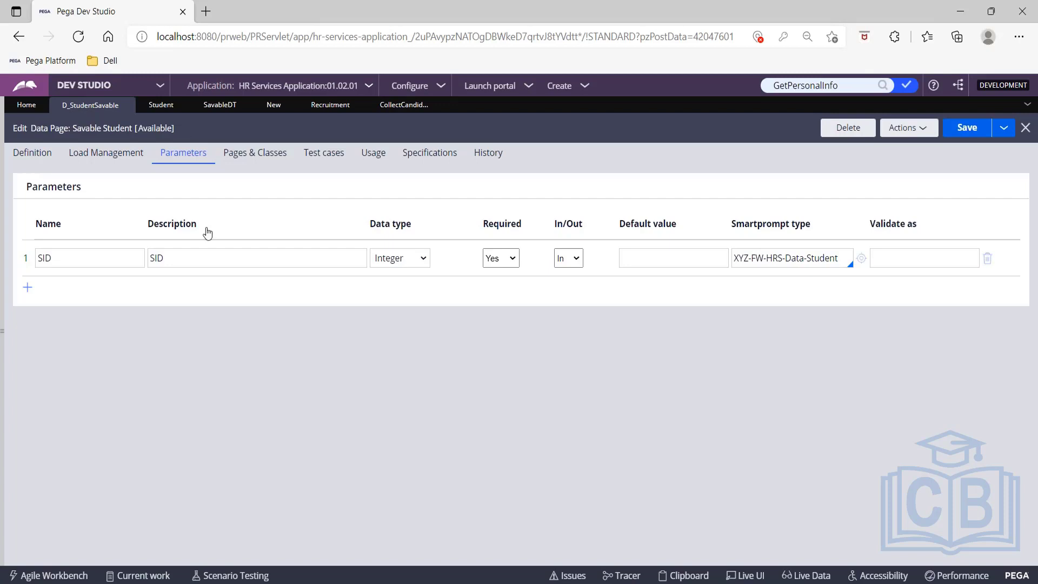
{"action": "left_click", "coordinate": [332, 106]}
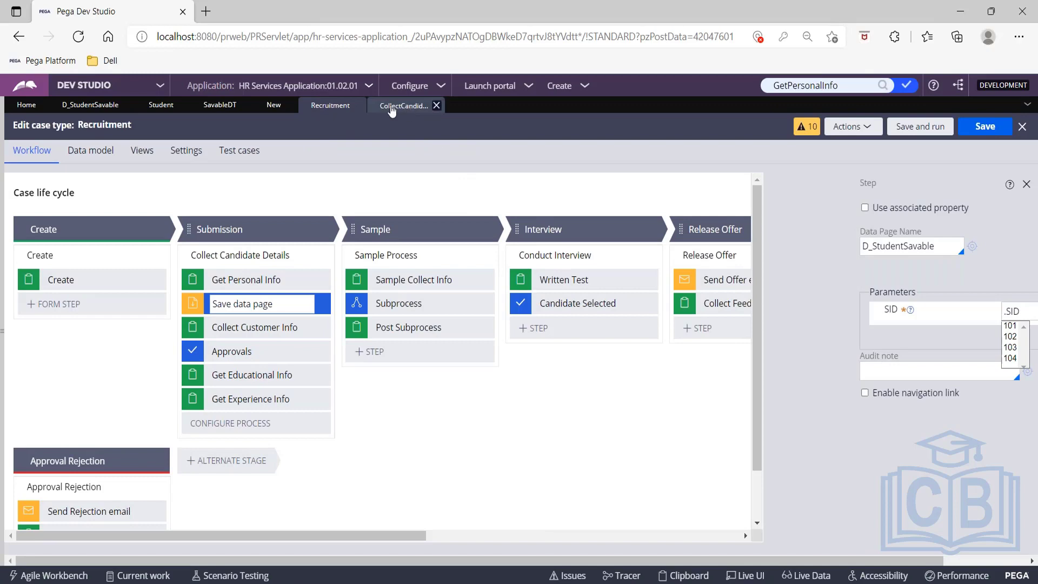
{"action": "left_click", "coordinate": [220, 106]}
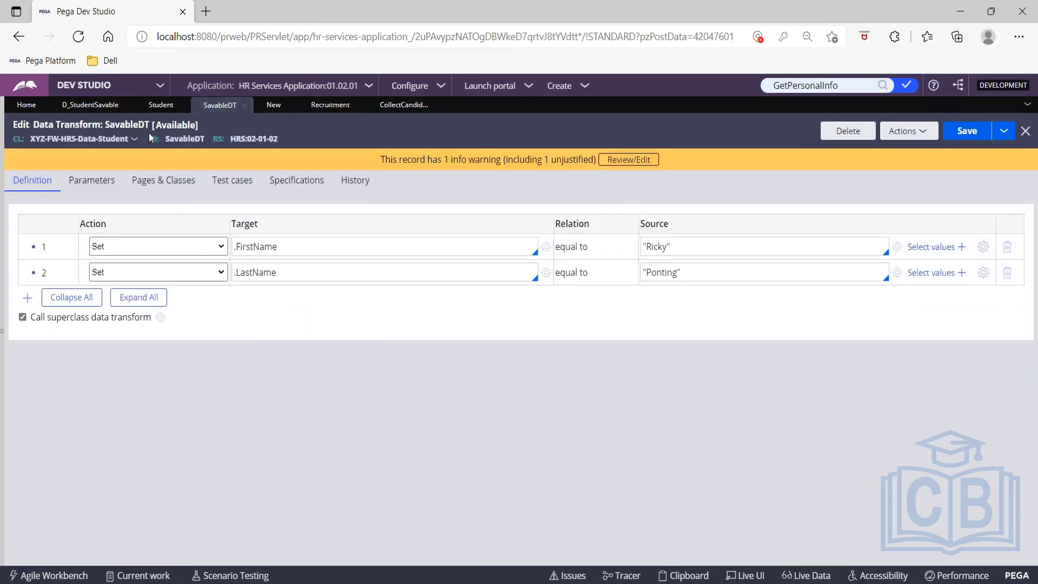
{"action": "left_click", "coordinate": [97, 106]}
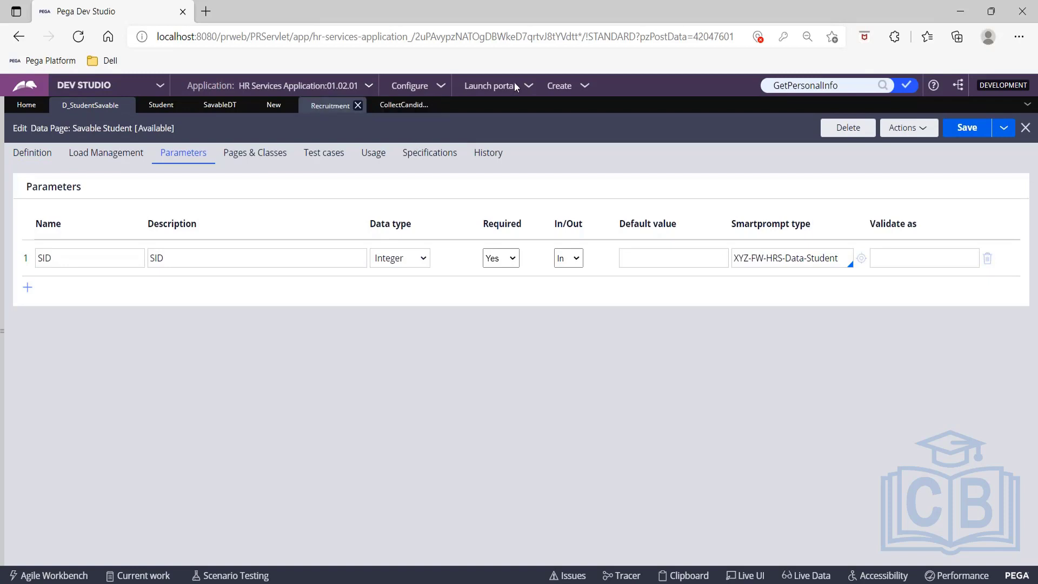
{"action": "left_click", "coordinate": [331, 105]}
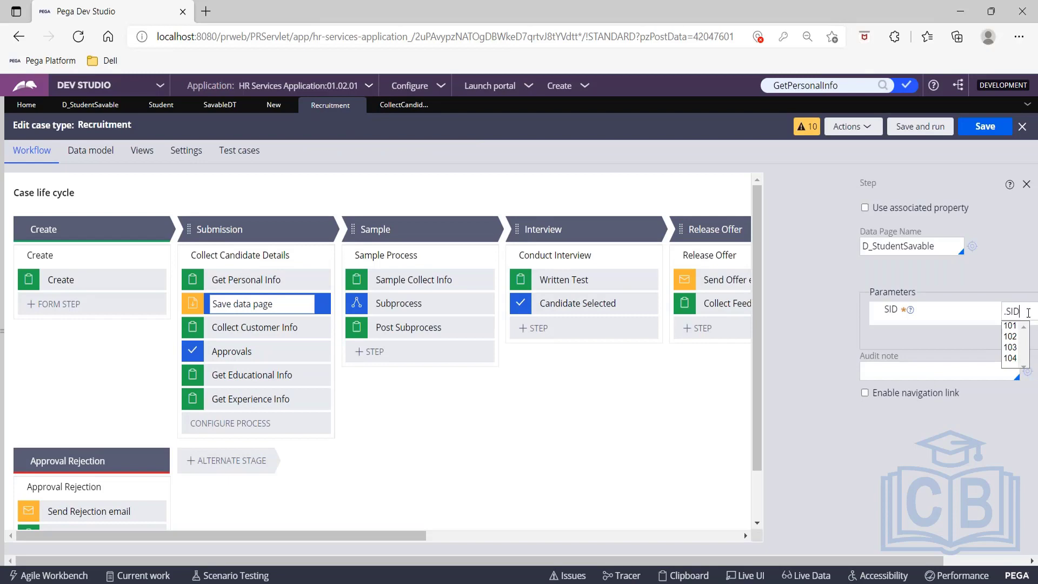
Save and run the Recruitment case type with the .SID mapping, and submit the Create form blank
{"action": "left_click", "coordinate": [1024, 311]}
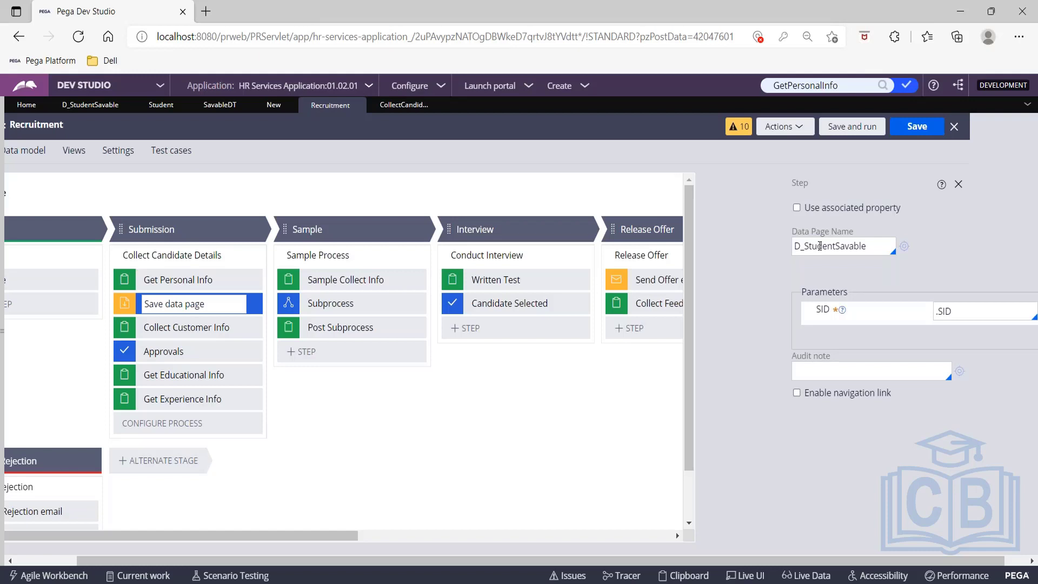
{"action": "left_click", "coordinate": [835, 128]}
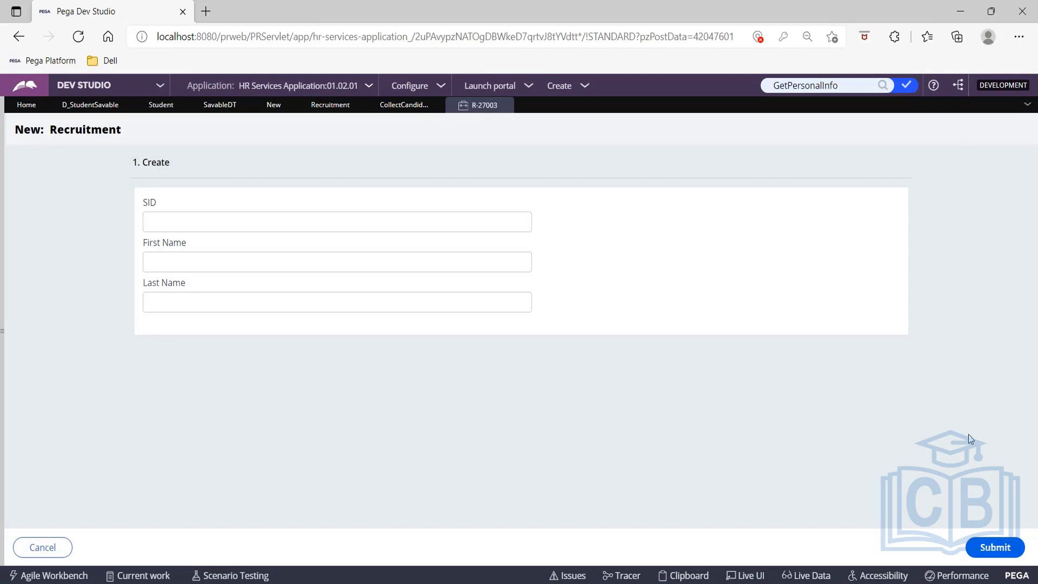
{"action": "left_click", "coordinate": [994, 547]}
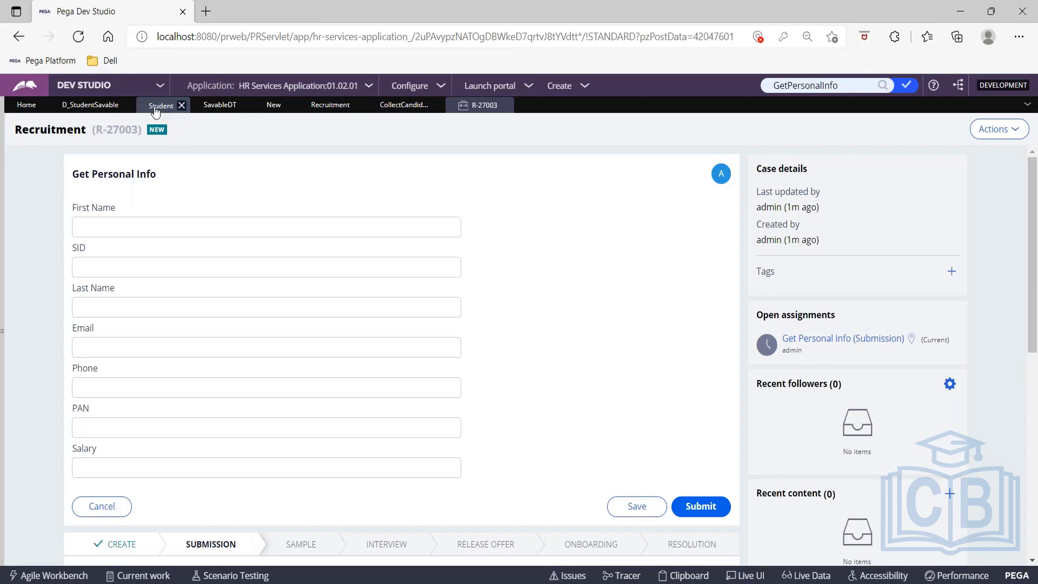
Check the Student records for an existing SID, and submit Get Personal Info with SID 104
{"action": "left_click", "coordinate": [160, 106]}
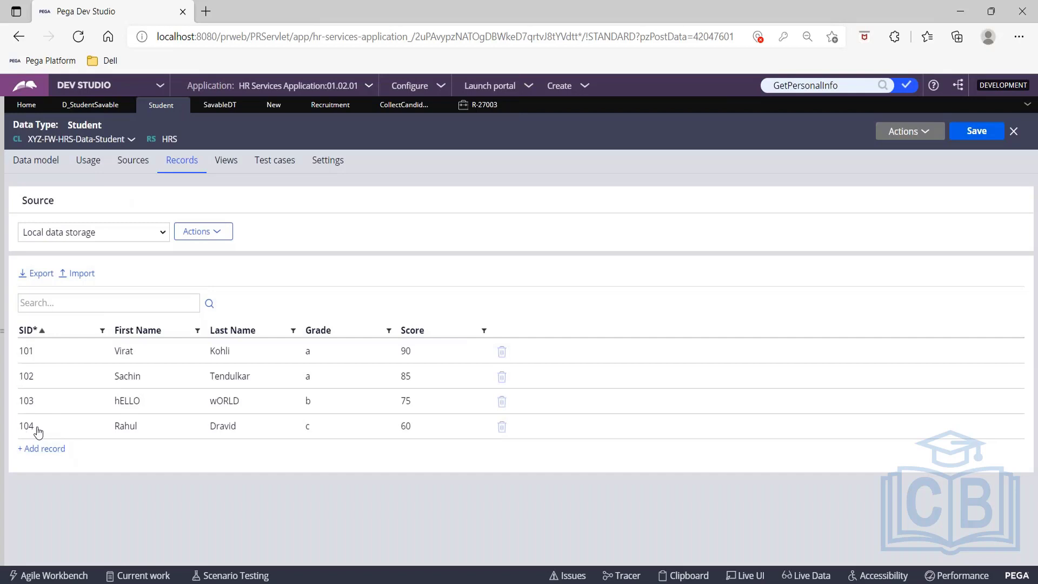
{"action": "left_click", "coordinate": [482, 104]}
{"action": "left_click", "coordinate": [215, 235]}
{"action": "left_click", "coordinate": [193, 268]}
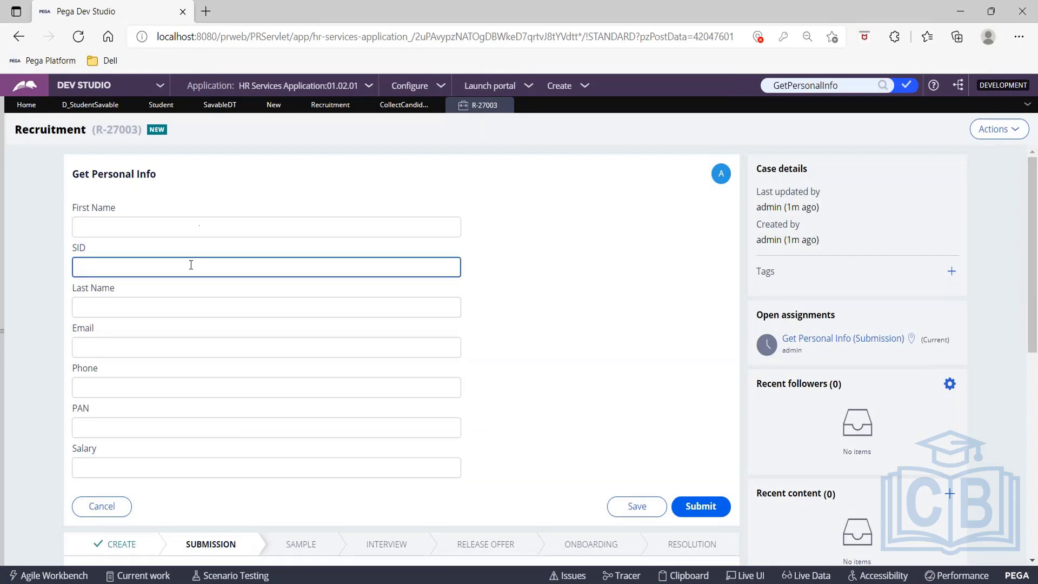
{"action": "type", "text": "104"}
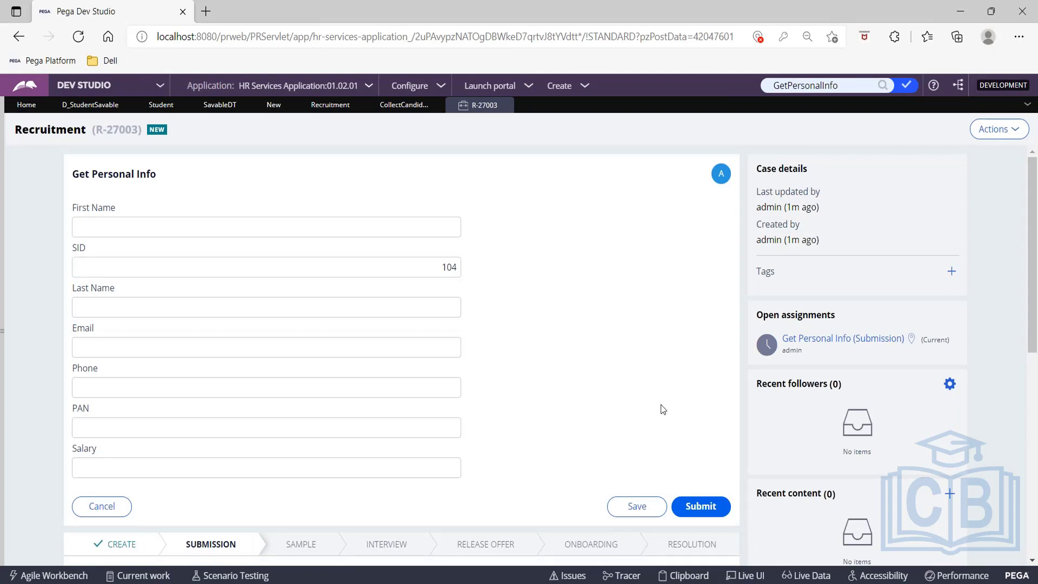
{"action": "left_click", "coordinate": [702, 506]}
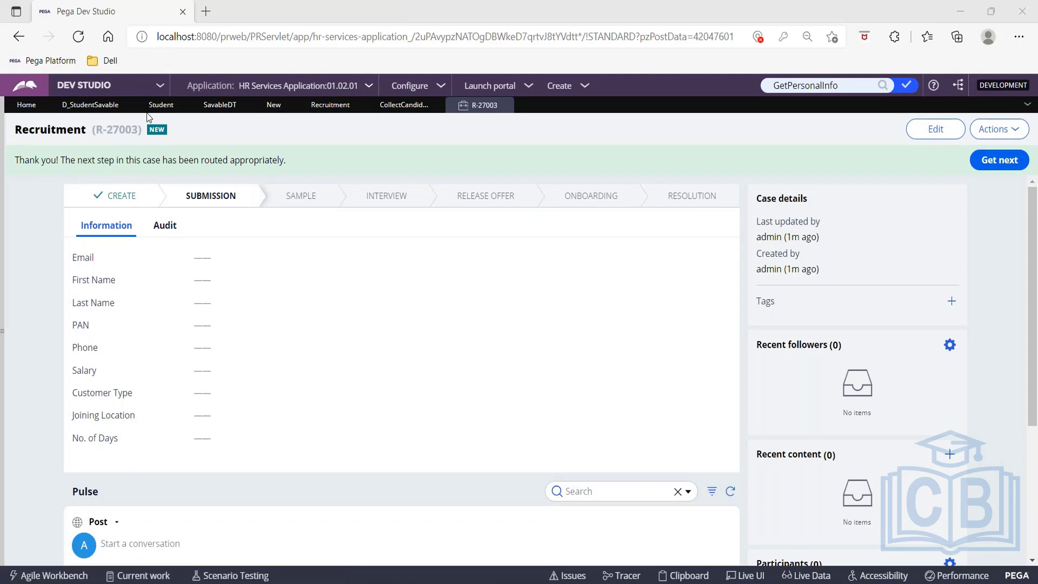
Refresh the Student data type's records to compare record 104 with the names set in SavableDT
{"action": "left_click", "coordinate": [160, 105]}
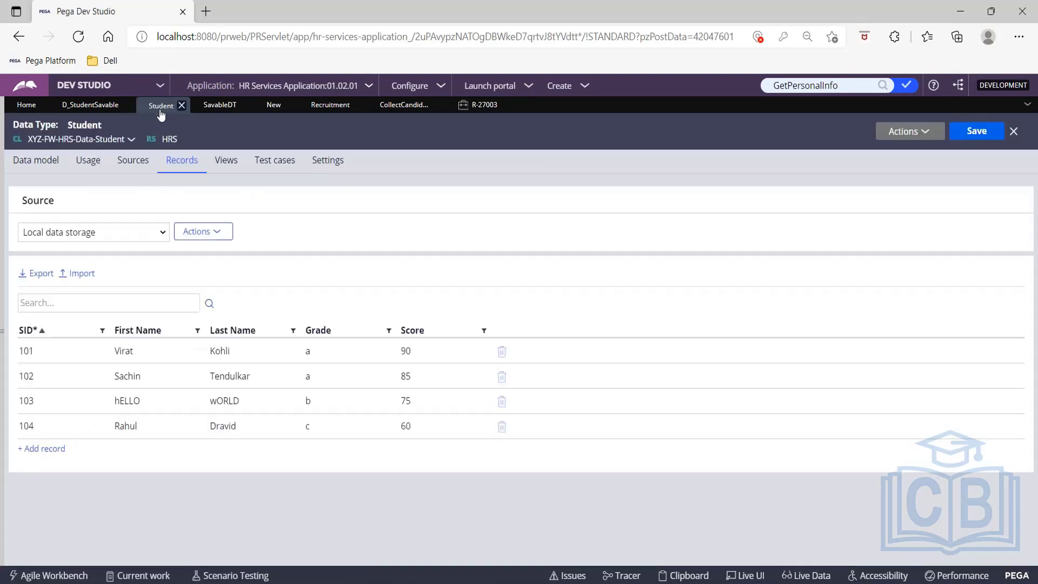
{"action": "left_click", "coordinate": [922, 135]}
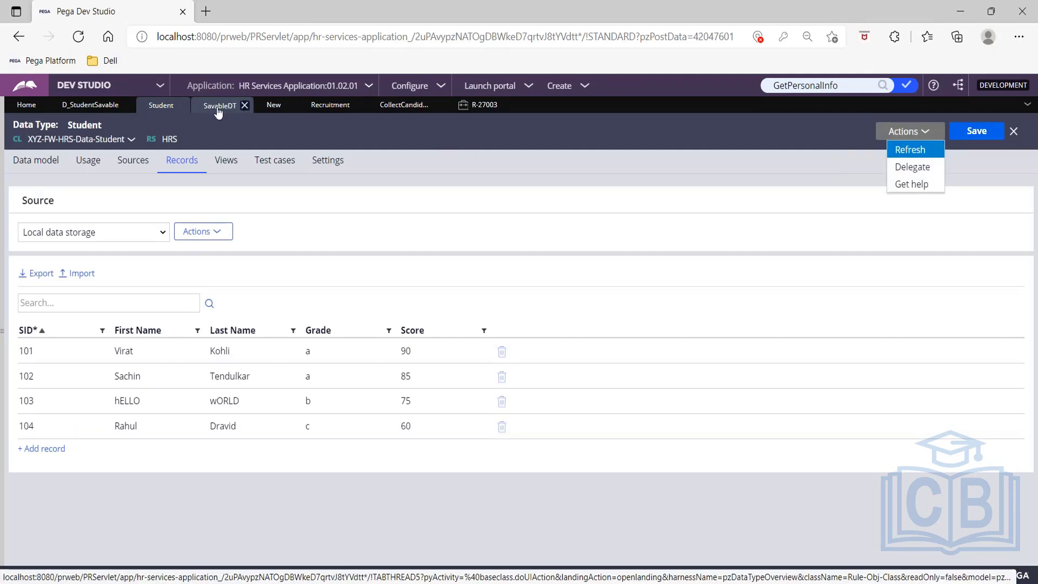
{"action": "left_click", "coordinate": [219, 108]}
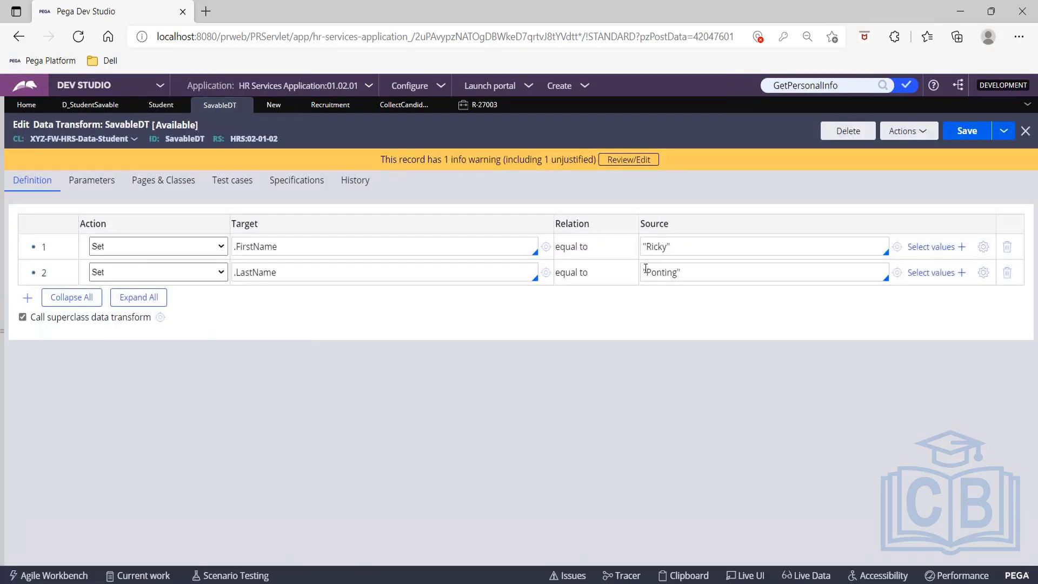
{"action": "left_click", "coordinate": [480, 105]}
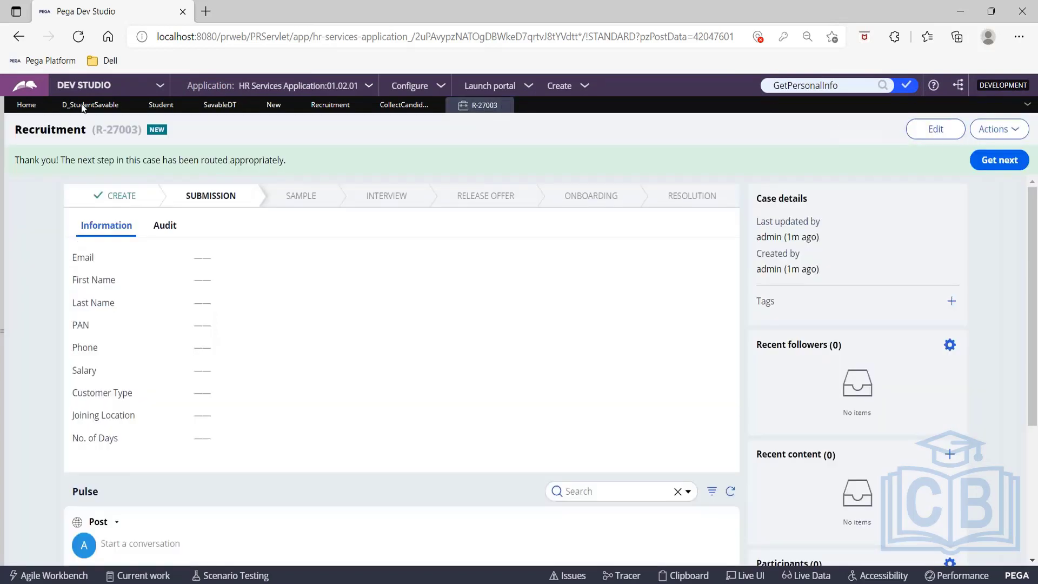
{"action": "left_click", "coordinate": [160, 105]}
{"action": "left_click", "coordinate": [912, 131]}
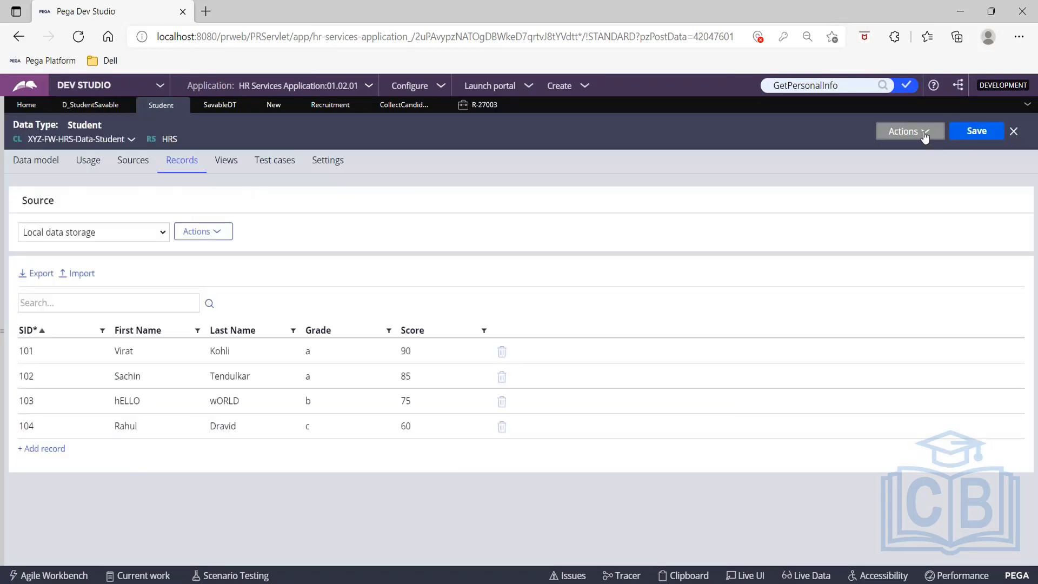
{"action": "left_click", "coordinate": [917, 144]}
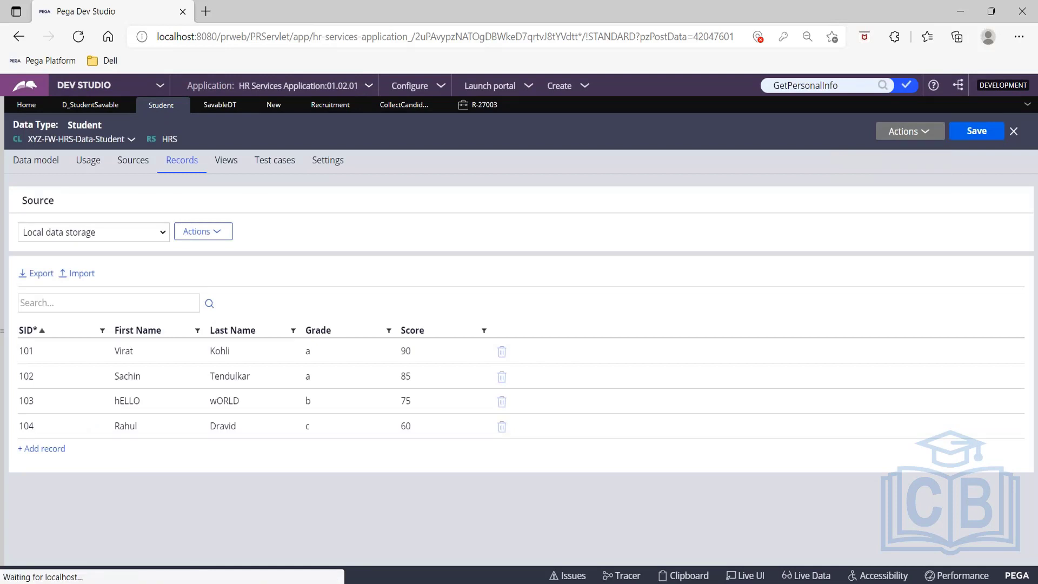
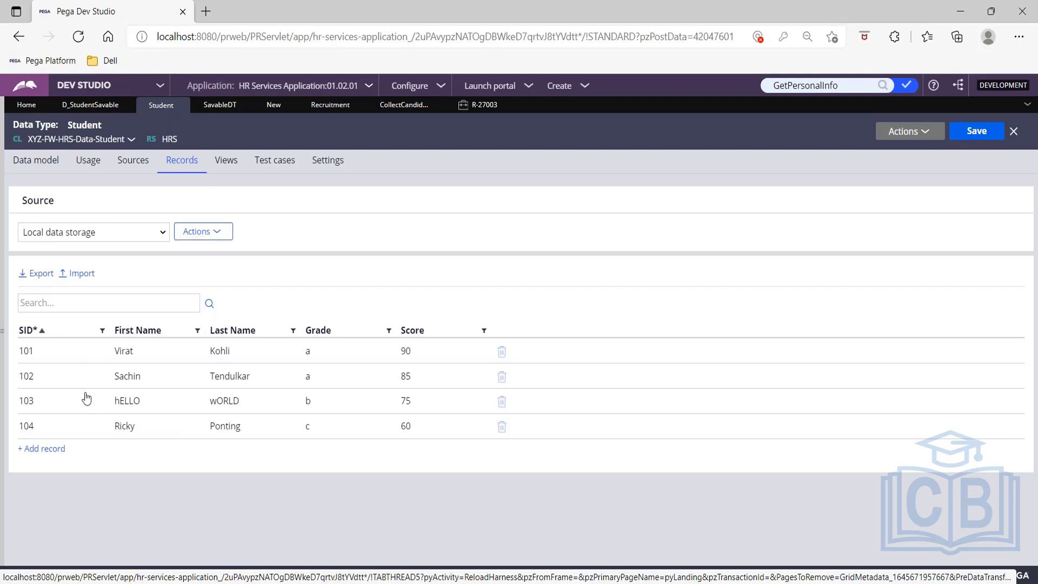
Clear the source value of the .FirstName row in SavableDT and list the available source properties
{"action": "left_click", "coordinate": [210, 105]}
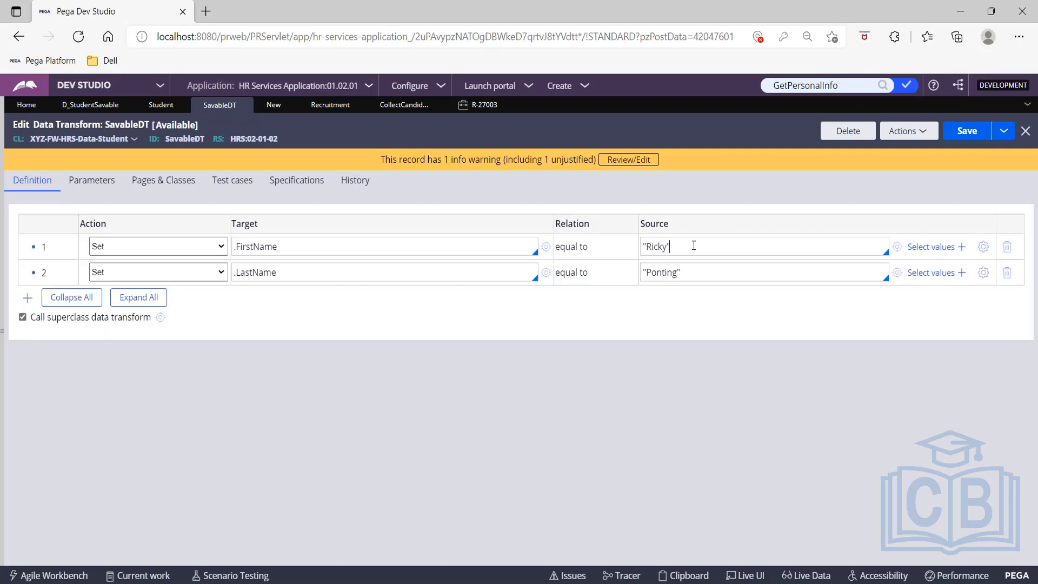
{"action": "key", "text": "BackSpace"}
{"action": "key", "text": "BackSpace"}
{"action": "key", "text": "BackSpace"}
{"action": "key", "text": "BackSpace"}
{"action": "key", "text": "BackSpace"}
{"action": "key", "text": "BackSpace"}
{"action": "key", "text": "BackSpace"}
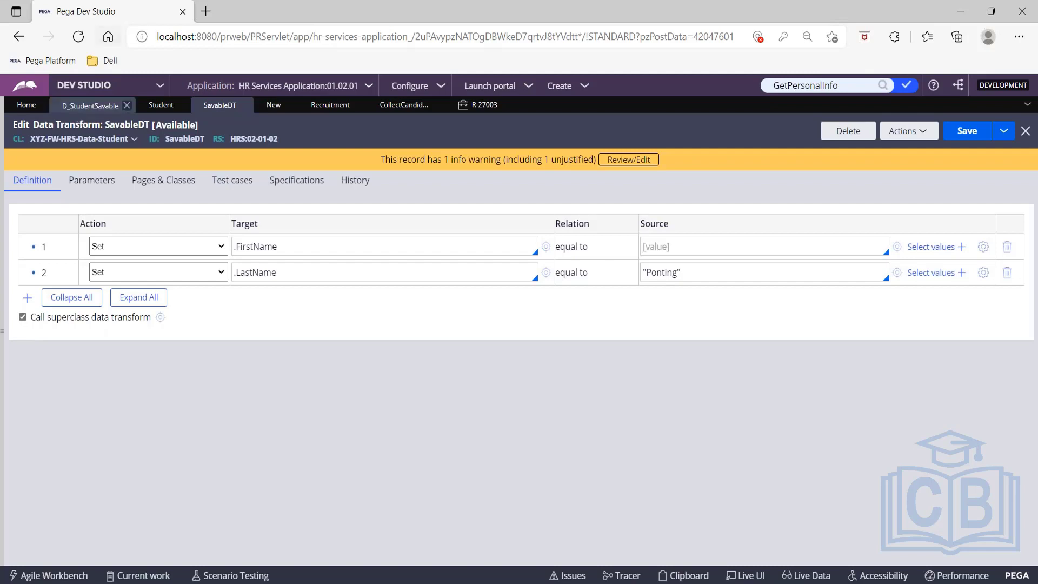
{"action": "left_click", "coordinate": [654, 243]}
{"action": "key", "text": "Down"}
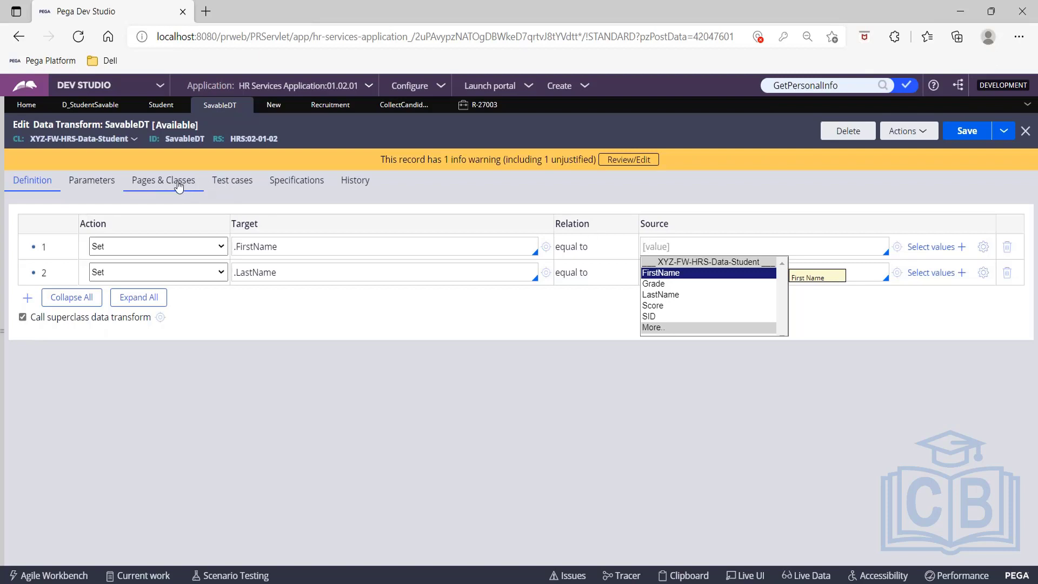
Add PrimaryPage as a page name in the Pages & Classes of SavableDT
{"action": "left_click", "coordinate": [198, 184]}
{"action": "left_click", "coordinate": [394, 240]}
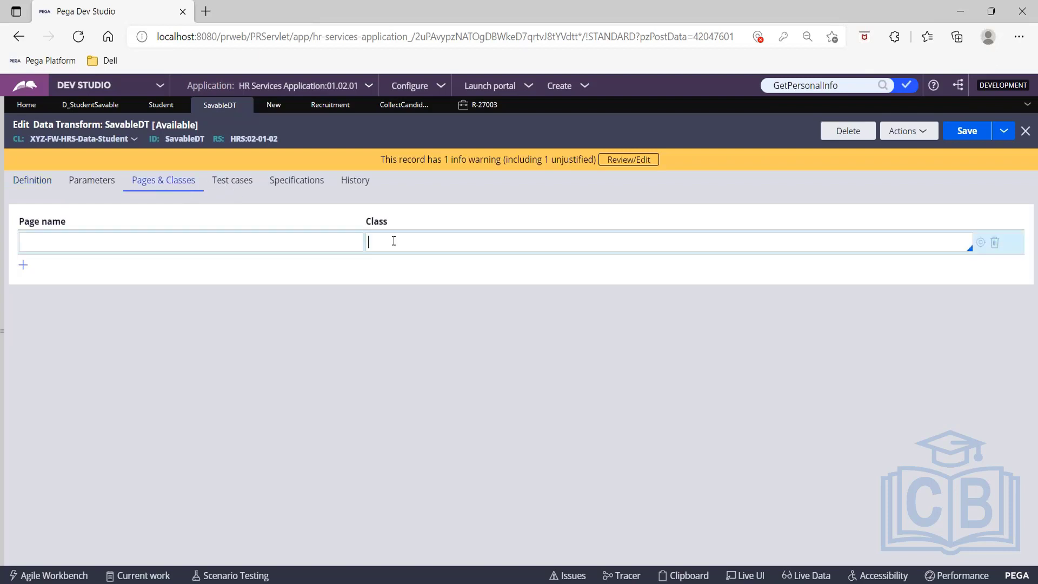
{"action": "left_click", "coordinate": [199, 247]}
{"action": "type", "text": "Pri"}
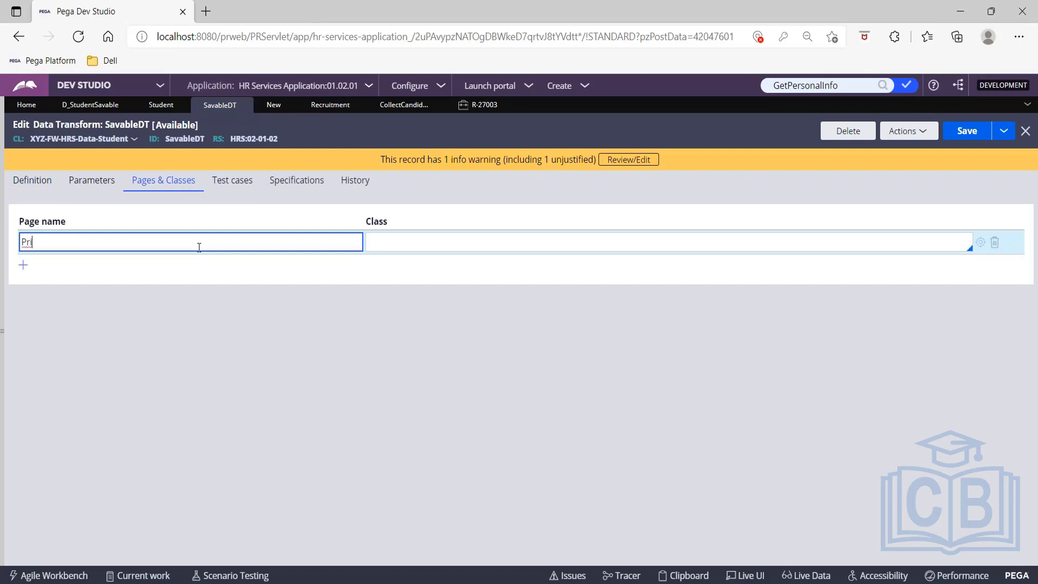
{"action": "type", "text": "maryPage"}
{"action": "key", "text": "Tab"}
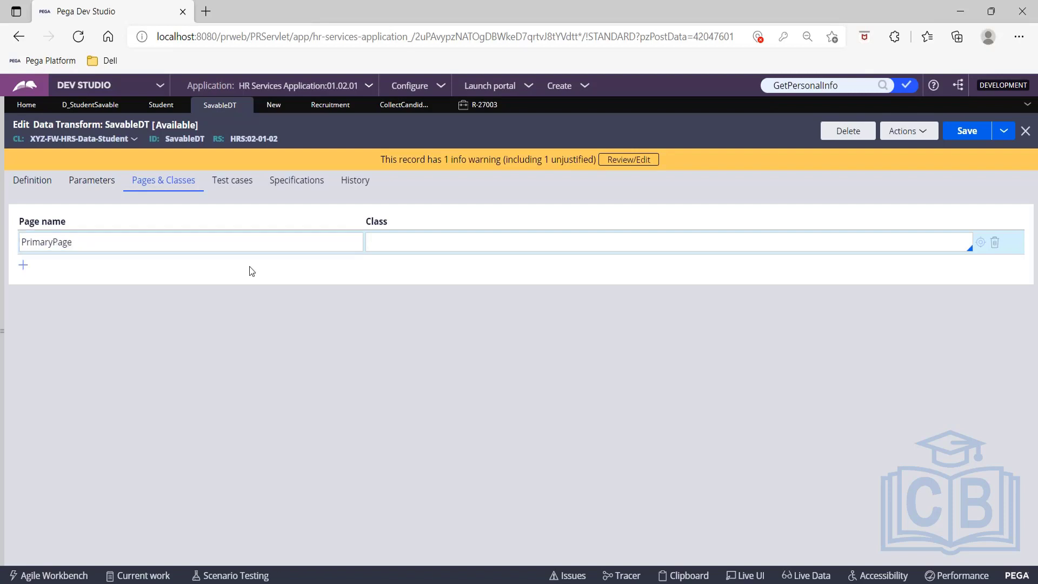
Set the class of PrimaryPage to XYZ-FW-HRS-Work-Recruitment in SavableDT and save the data transform
{"action": "type", "text": "xyz-"}
{"action": "type", "text": "fw-"}
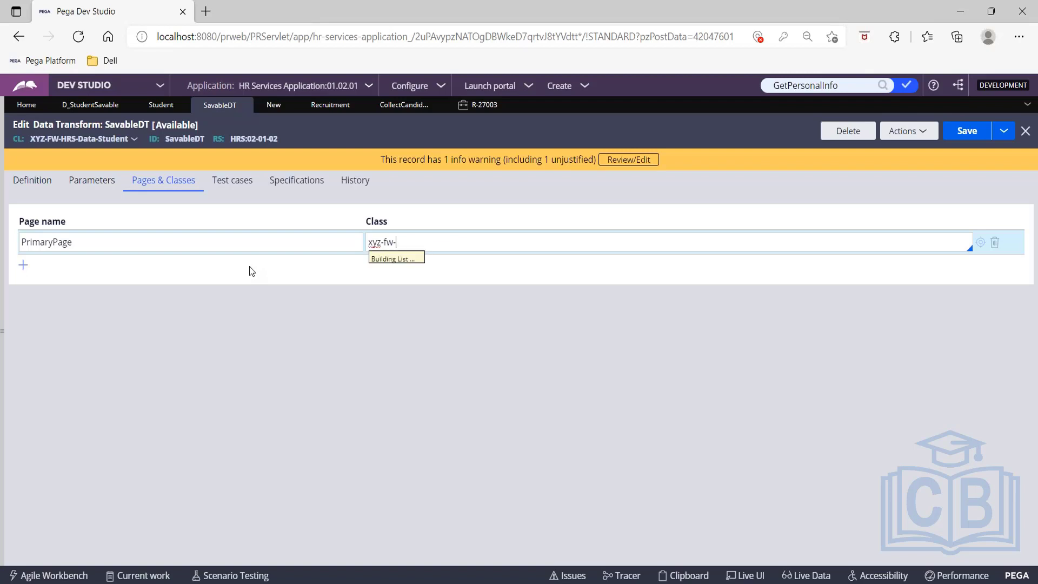
{"action": "key", "text": "Down"}
{"action": "key", "text": "Down"}
{"action": "key", "text": "Down"}
{"action": "key", "text": "Down"}
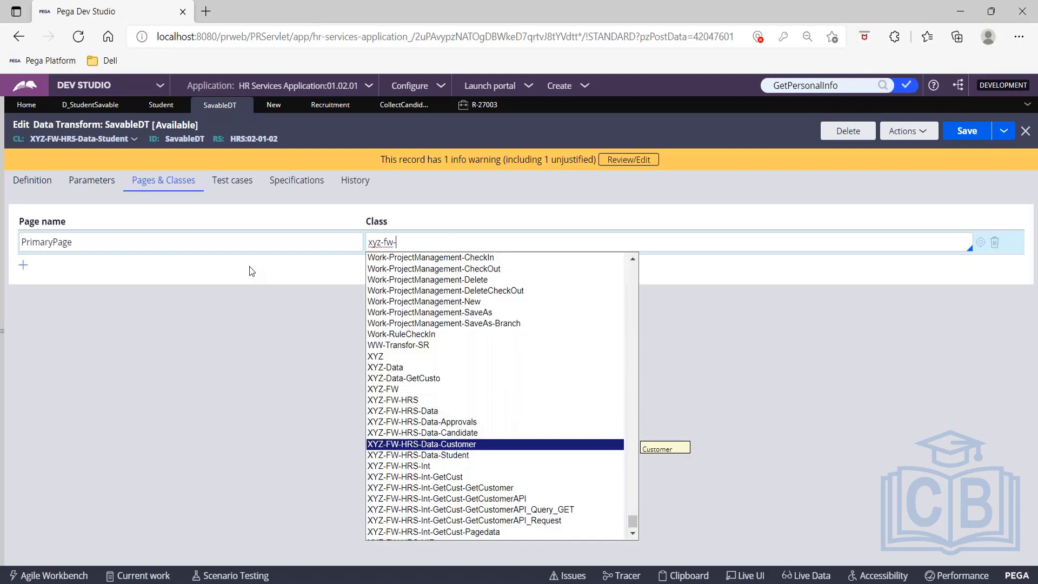
{"action": "key", "text": "Down"}
{"action": "key", "text": "Down"}
{"action": "key", "text": "Down"}
{"action": "key", "text": "Down"}
{"action": "key", "text": "Down"}
{"action": "key", "text": "Down"}
{"action": "key", "text": "Down"}
{"action": "key", "text": "Down"}
{"action": "key", "text": "Down"}
{"action": "key", "text": "Down"}
{"action": "key", "text": "Down"}
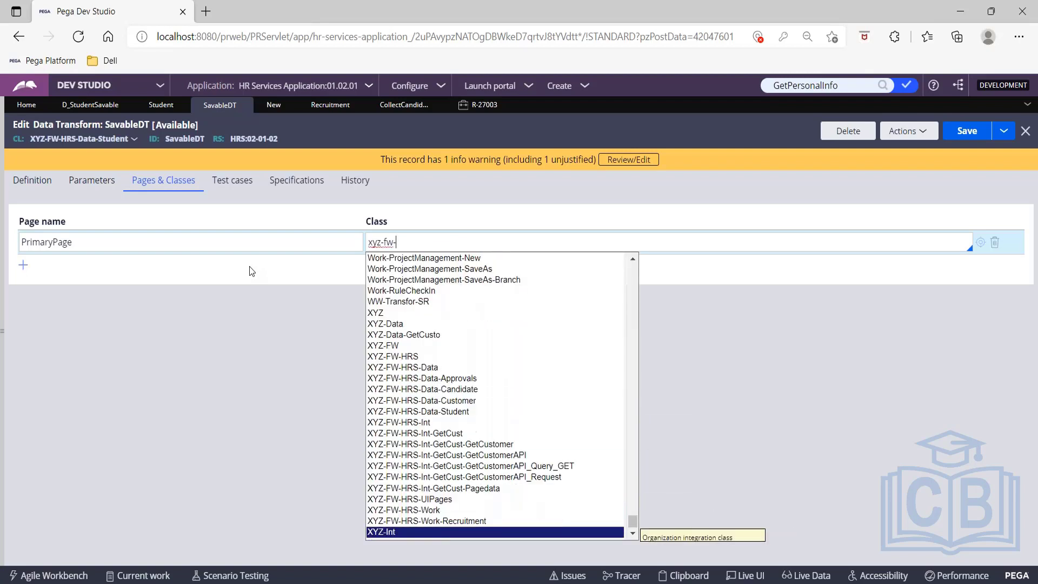
{"action": "key", "text": "Return"}
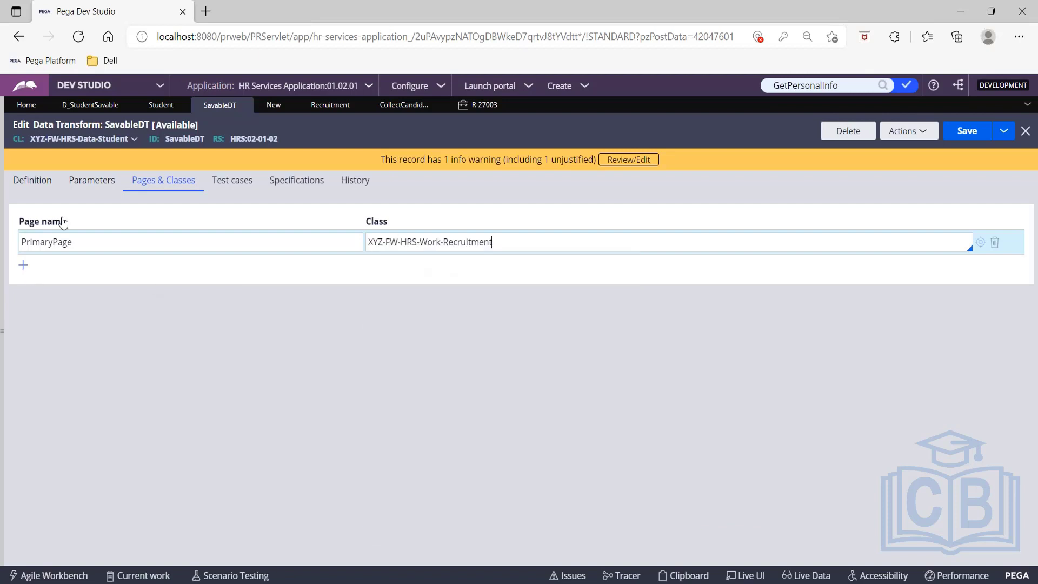
{"action": "left_click", "coordinate": [42, 187]}
{"action": "left_click", "coordinate": [985, 132]}
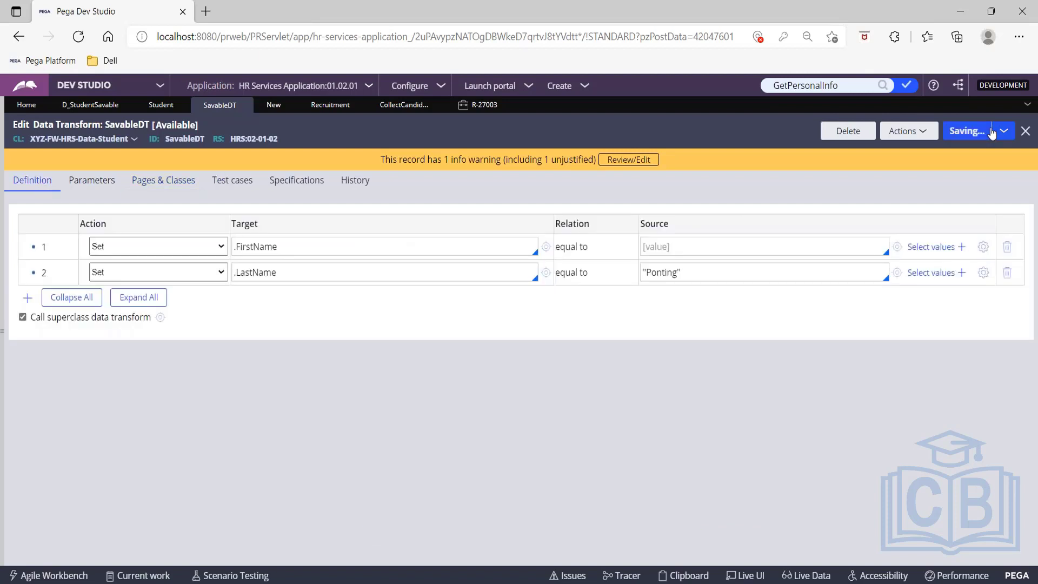
Set the source of the .FirstName row in SavableDT to PrimaryPage.FirstName
{"action": "left_click", "coordinate": [713, 244]}
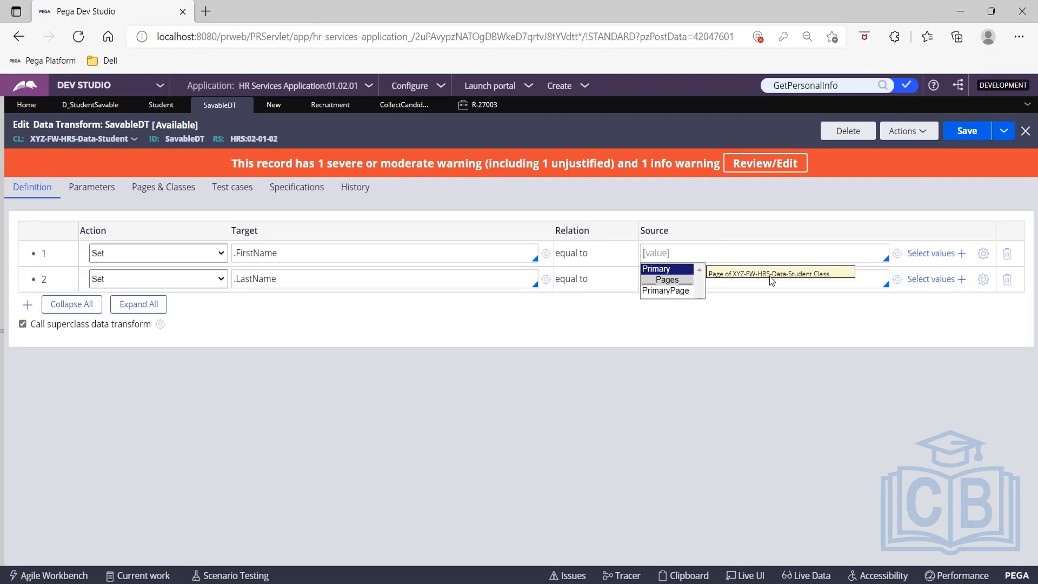
{"action": "left_click", "coordinate": [672, 292]}
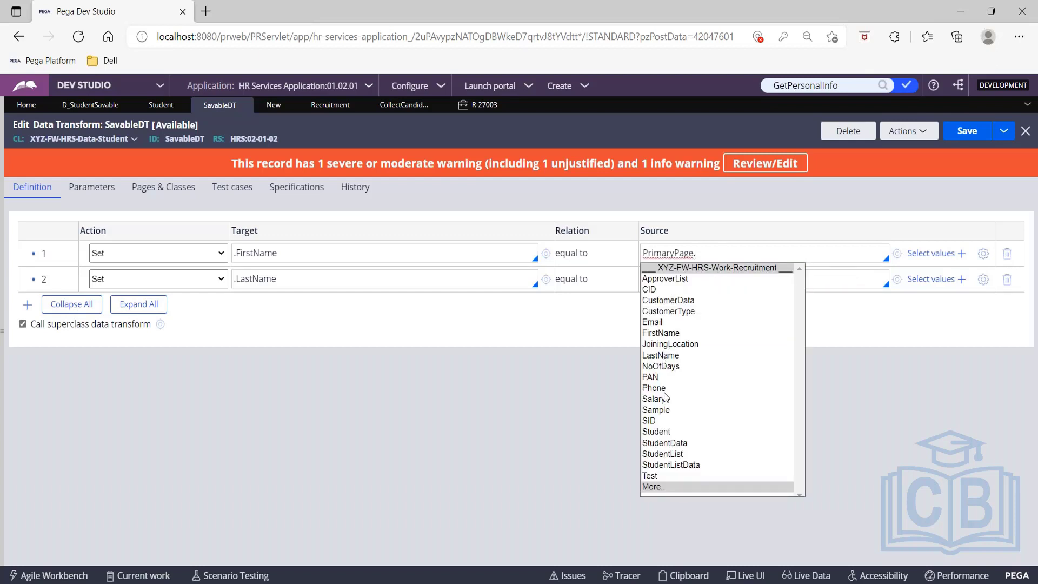
{"action": "left_click", "coordinate": [658, 333]}
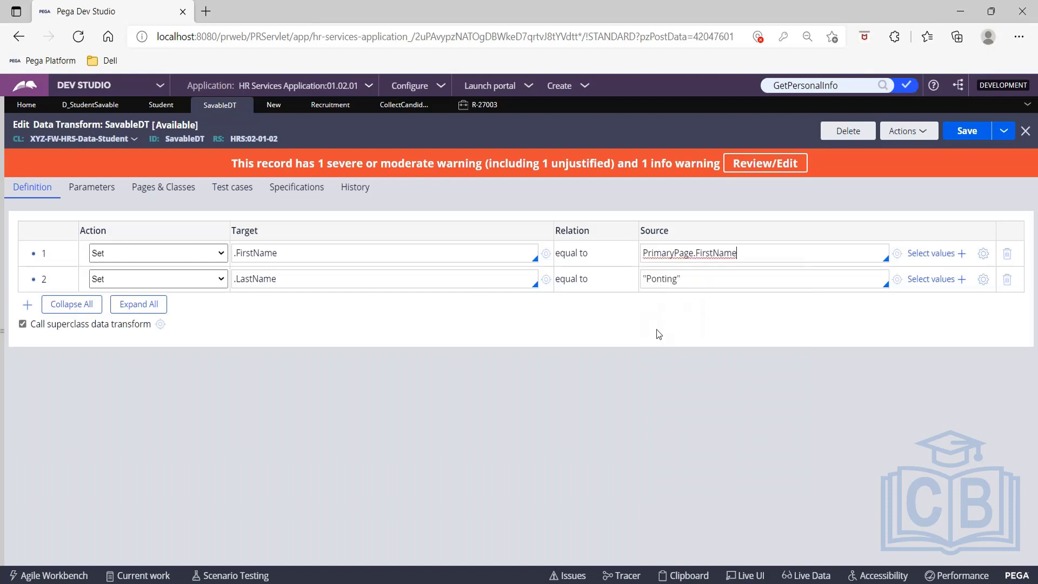
Replace the source of the .LastName row with PrimaryPage.LastName and save SavableDT
{"action": "left_click", "coordinate": [686, 275]}
{"action": "key", "text": "BackSpace"}
{"action": "key", "text": "BackSpace"}
{"action": "key", "text": "BackSpace"}
{"action": "key", "text": "BackSpace"}
{"action": "key", "text": "BackSpace"}
{"action": "key", "text": "BackSpace"}
{"action": "key", "text": "BackSpace"}
{"action": "key", "text": "BackSpace"}
{"action": "key", "text": "BackSpace"}
{"action": "type", "text": "PrimaryPage.las"}
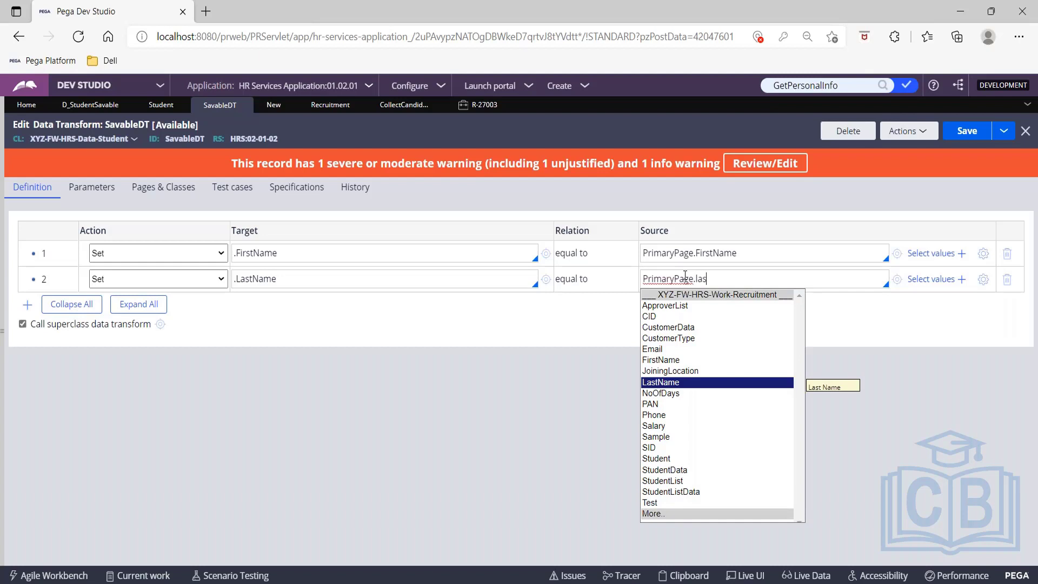
{"action": "left_click", "coordinate": [757, 381]}
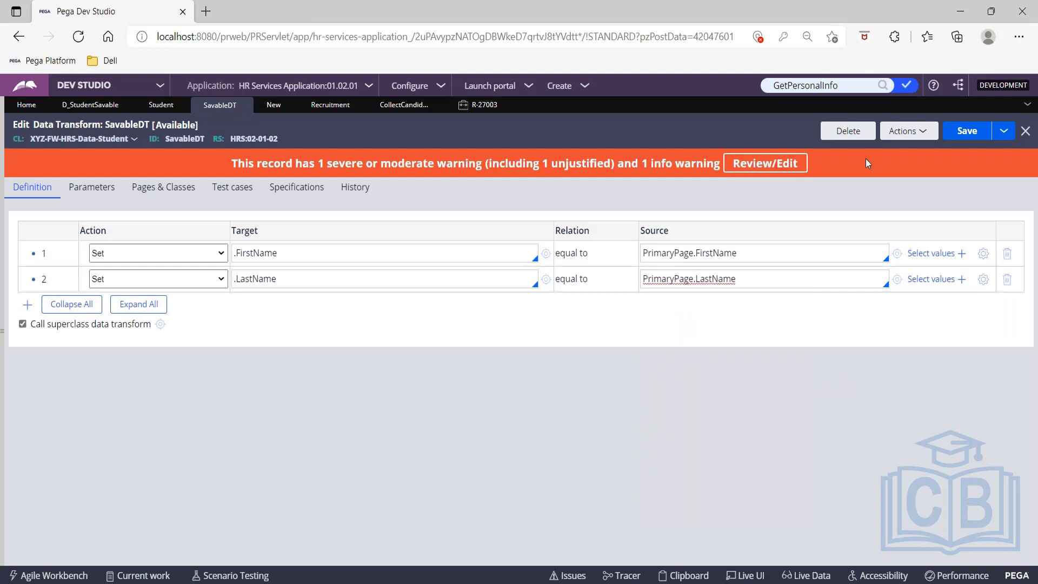
{"action": "left_click", "coordinate": [967, 131]}
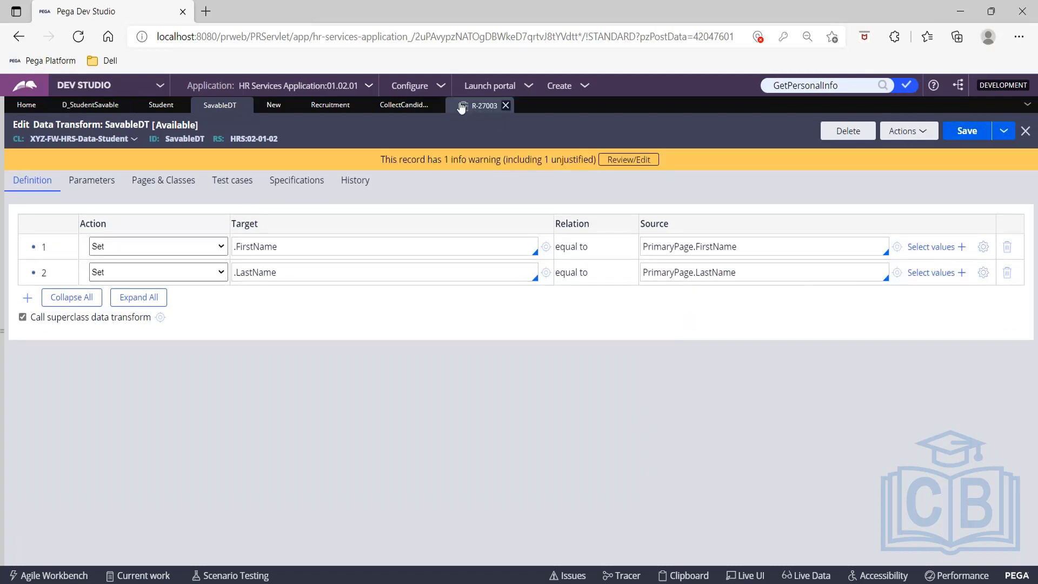
Save and run the Recruitment case type to start a new case, and check the Student records for an existing SID
{"action": "left_click", "coordinate": [346, 105]}
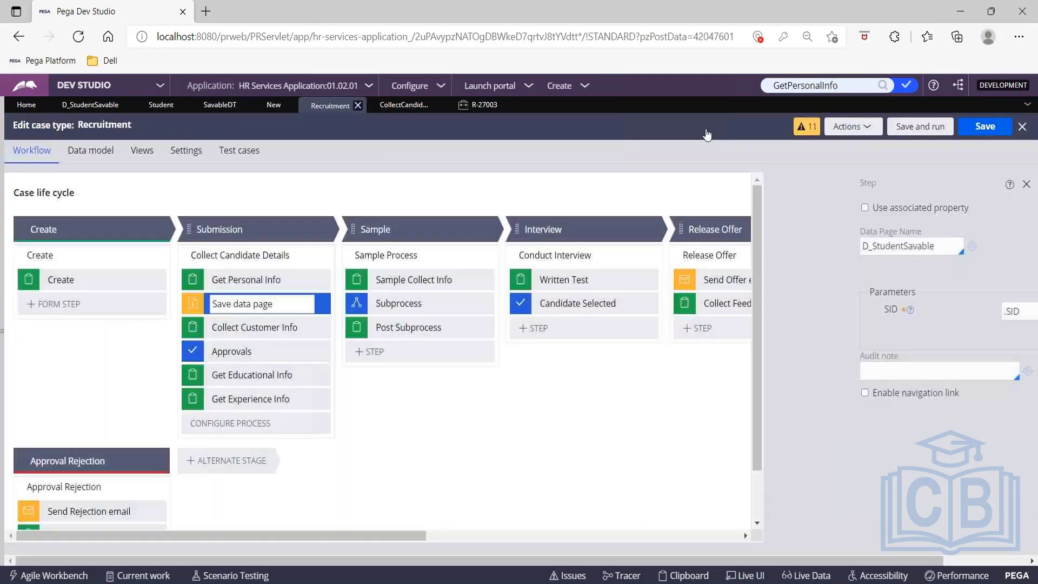
{"action": "left_click", "coordinate": [947, 125]}
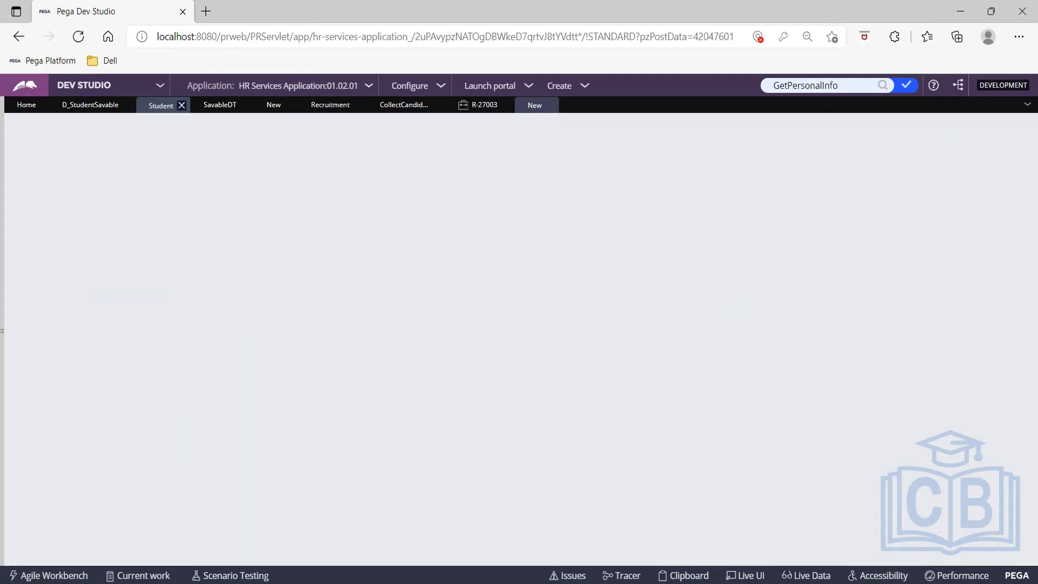
{"action": "left_click", "coordinate": [161, 105]}
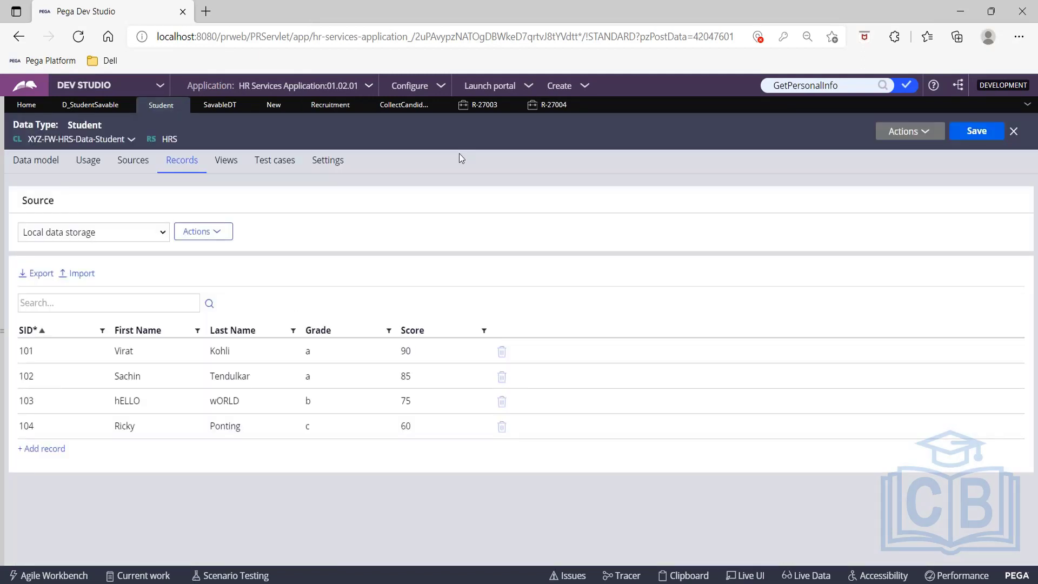
{"action": "left_click", "coordinate": [549, 105]}
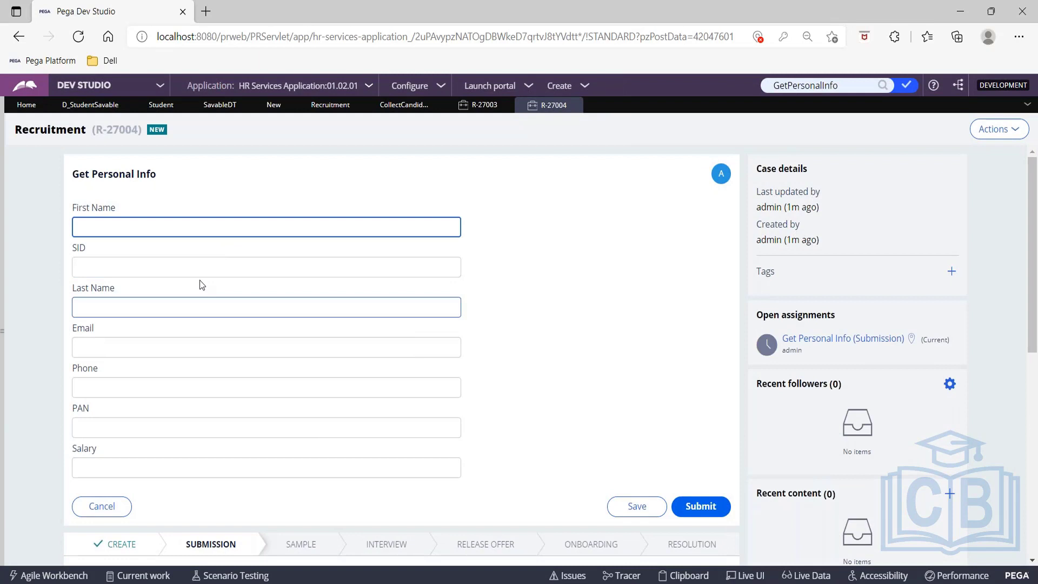
Enter 102 as the SID in the new case's Get Personal Info form, and check the names in the Student records
{"action": "left_click", "coordinate": [456, 267]}
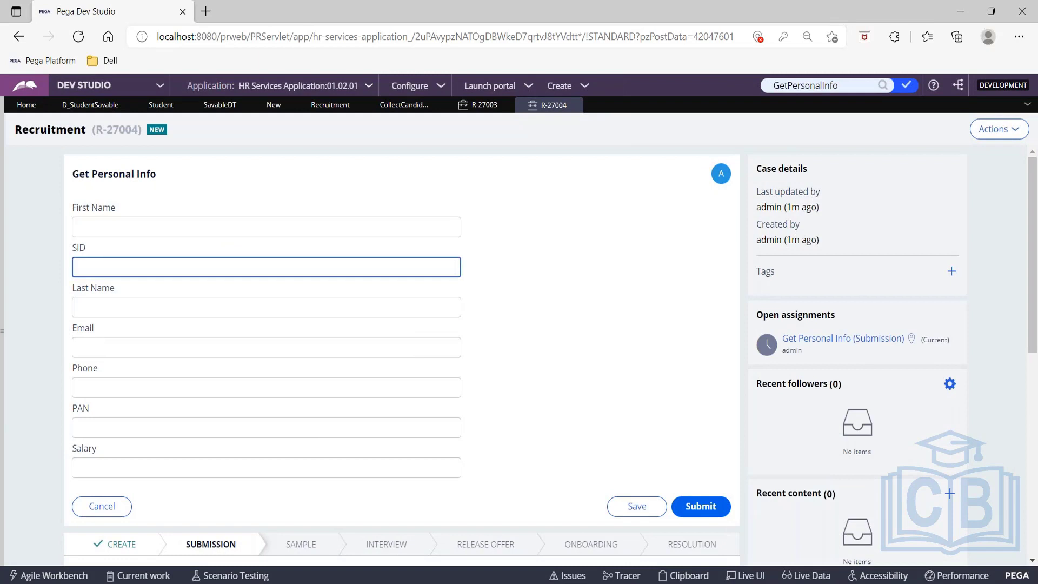
{"action": "type", "text": "102"}
{"action": "left_click", "coordinate": [159, 227]}
{"action": "left_click", "coordinate": [161, 104]}
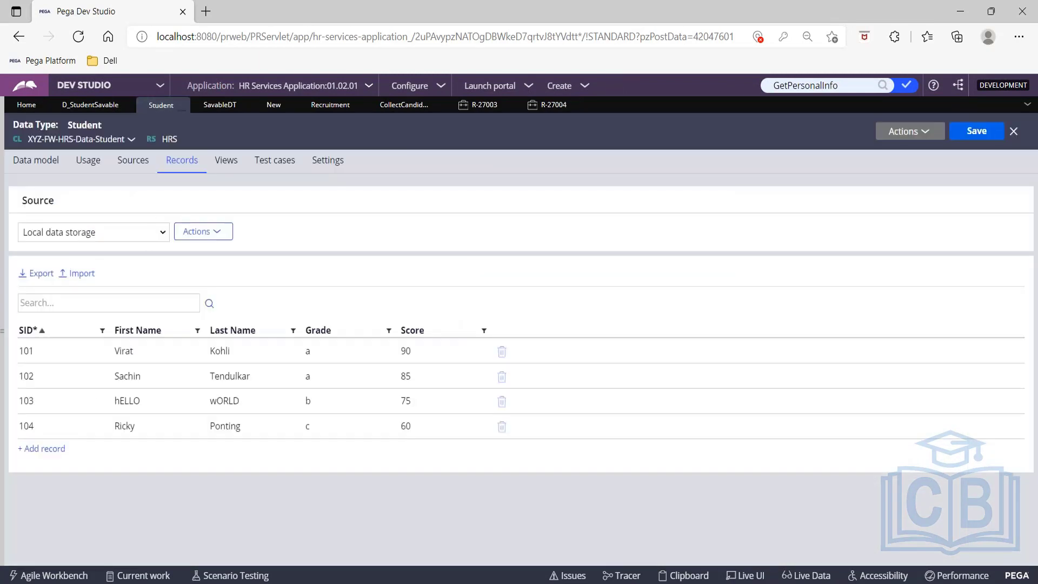
{"action": "left_click", "coordinate": [549, 104]}
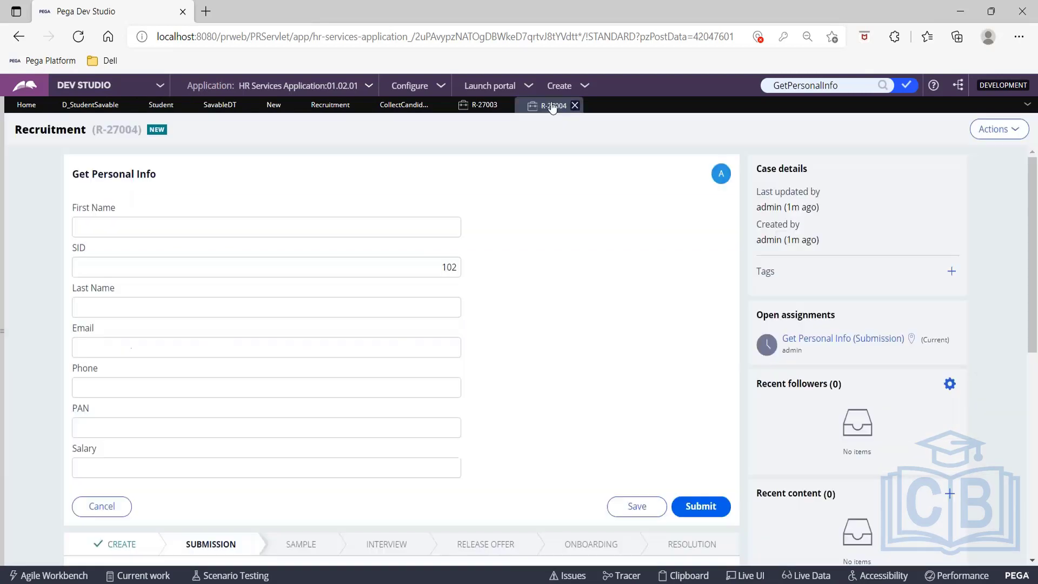
Fill in a new first name and last name in Get Personal Info and submit the form
{"action": "left_click", "coordinate": [298, 226]}
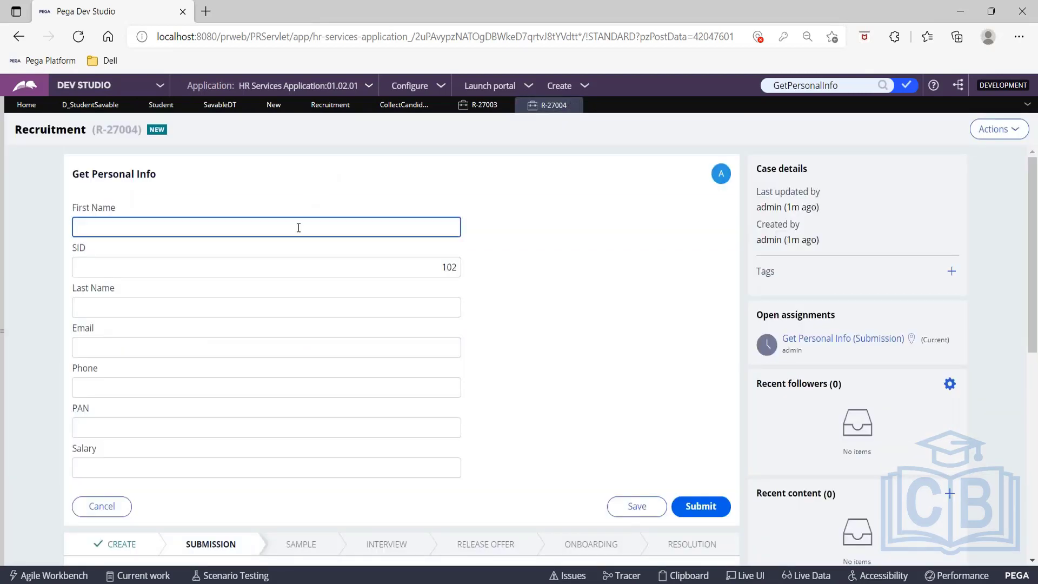
{"action": "type", "text": "Suarav"}
{"action": "key", "text": "Tab"}
{"action": "key", "text": "Tab"}
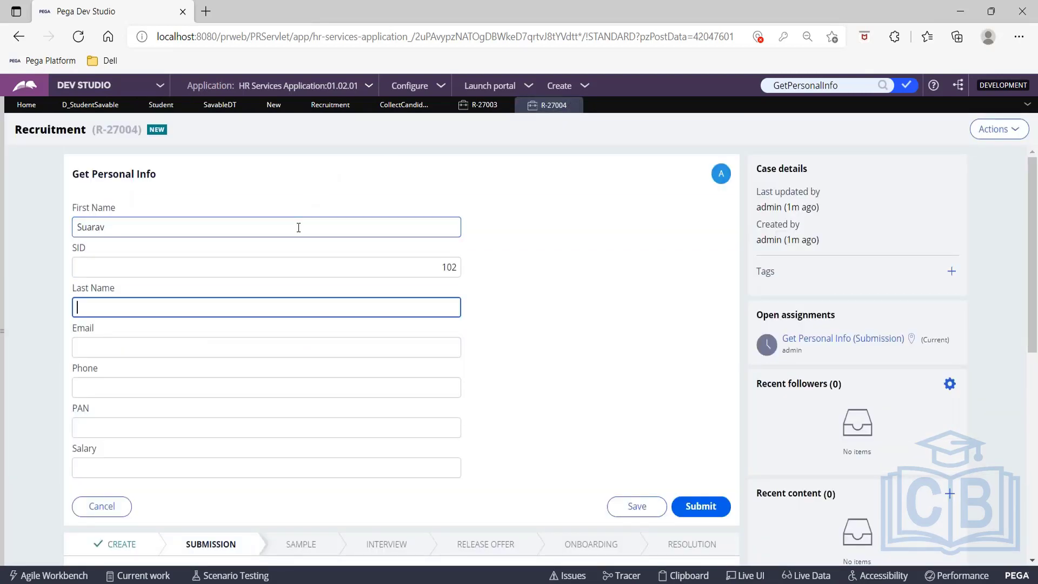
{"action": "type", "text": "Gnaguly"}
{"action": "left_click", "coordinate": [673, 322]}
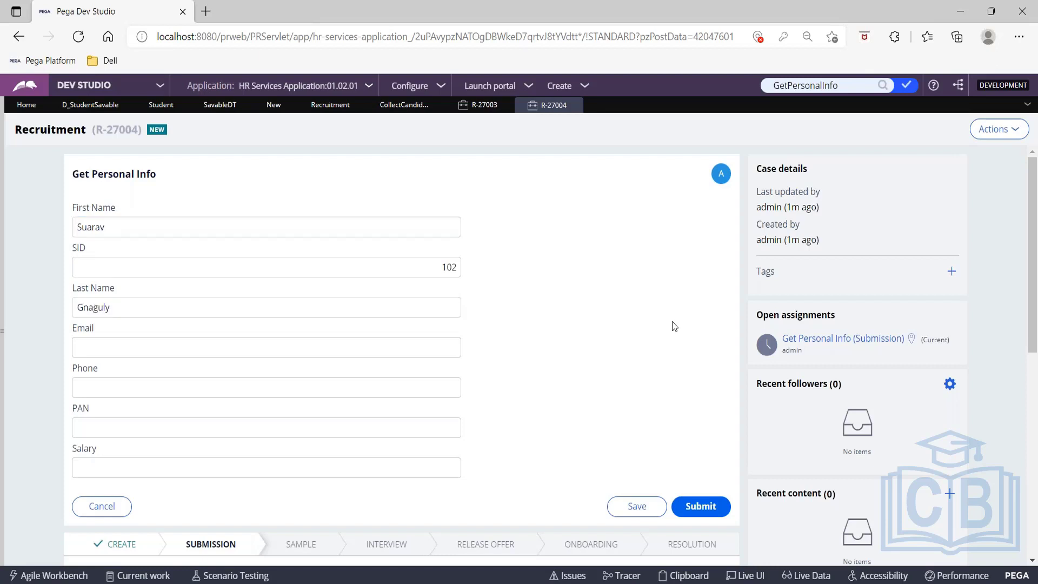
{"action": "left_click", "coordinate": [692, 505]}
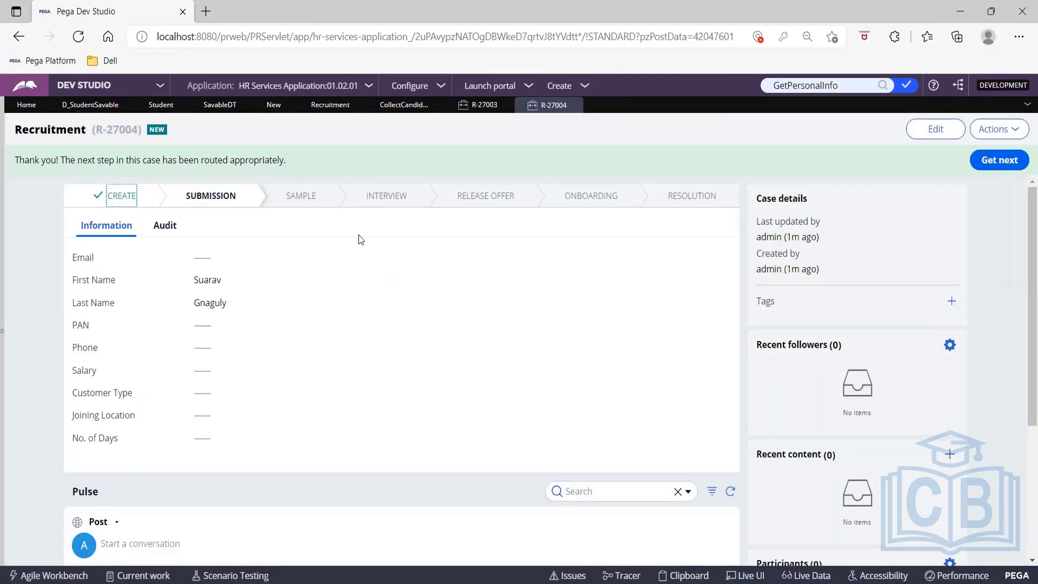
Refresh the Student data type's records to compare record 102 with the names submitted in the case
{"action": "left_click", "coordinate": [150, 111]}
{"action": "left_click", "coordinate": [922, 135]}
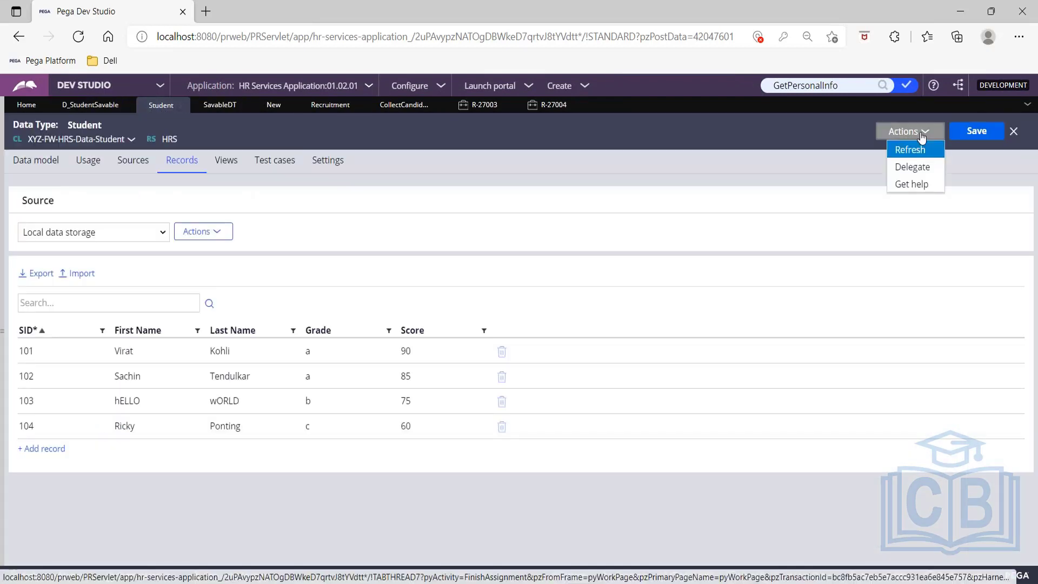
{"action": "left_click", "coordinate": [913, 151]}
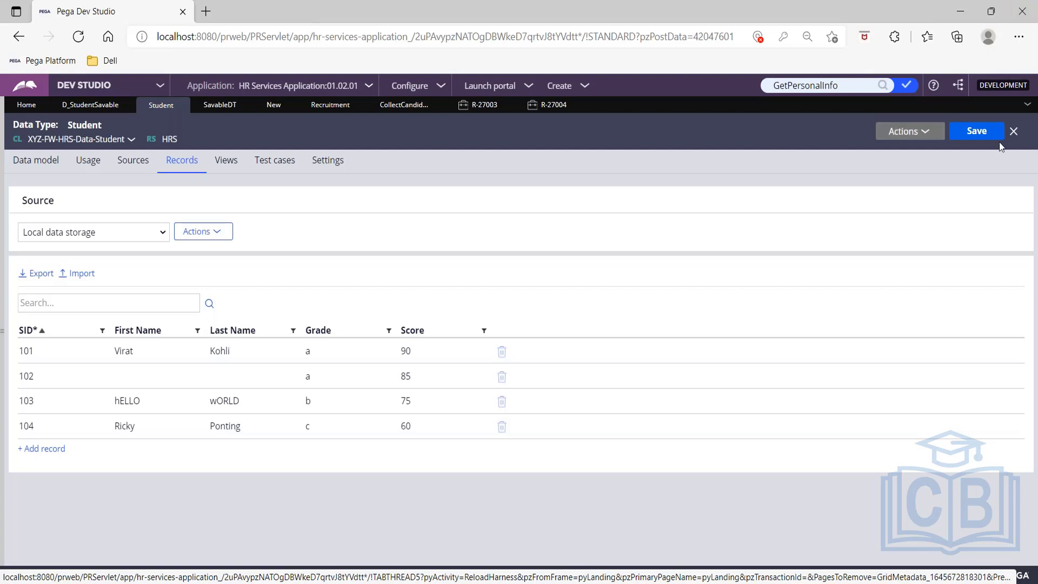
Examine the FirstName and LastName values on the new case's pyWorkPage and D_StudentSavable clipboard pages
{"action": "left_click", "coordinate": [547, 104]}
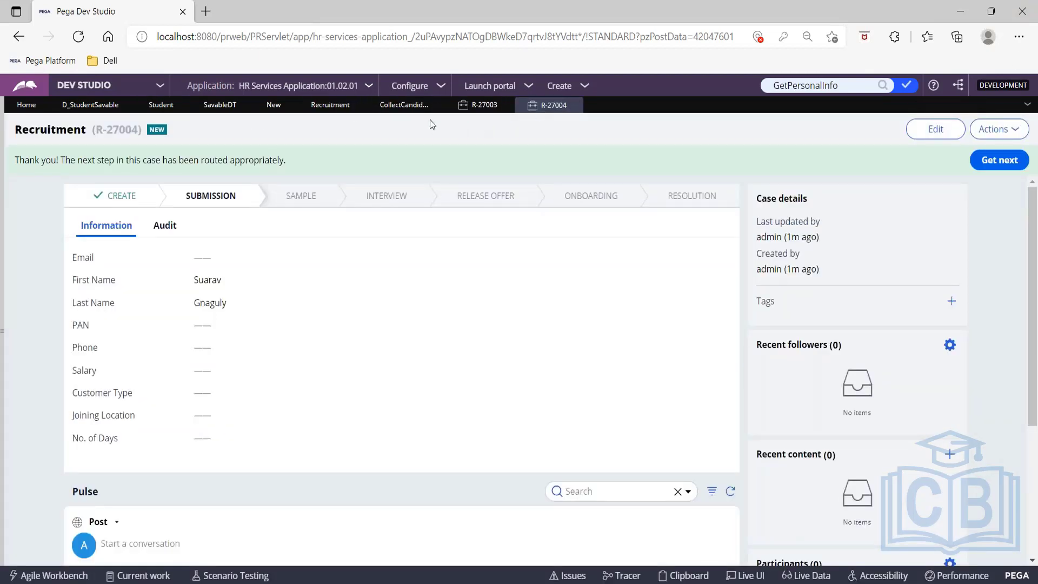
{"action": "left_click", "coordinate": [688, 576]}
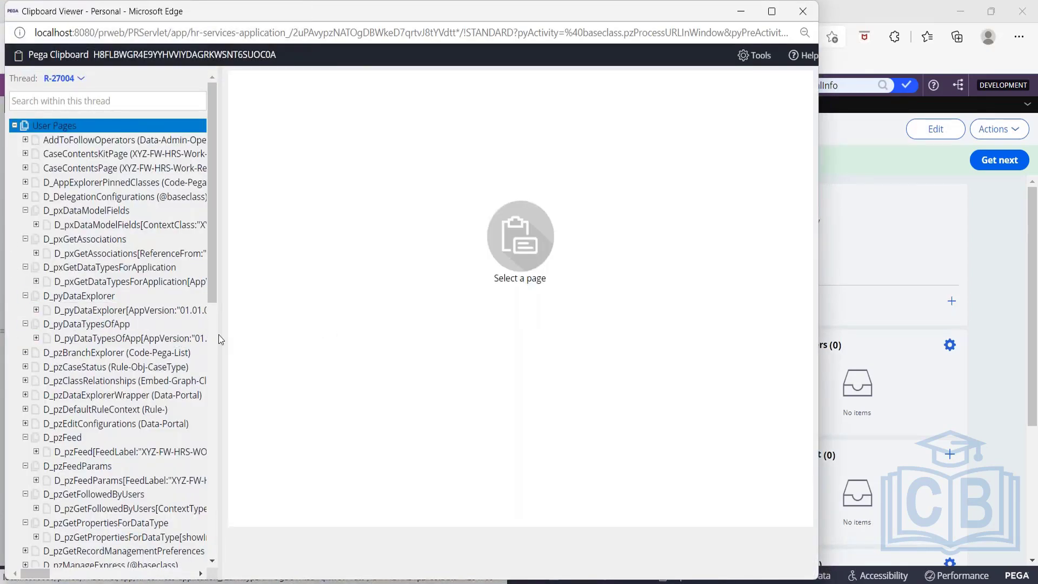
{"action": "left_click_drag", "start_coordinate": [221, 339], "coordinate": [269, 346]}
{"action": "scroll", "coordinate": [213, 429], "scroll_direction": "down", "scroll_amount": 10}
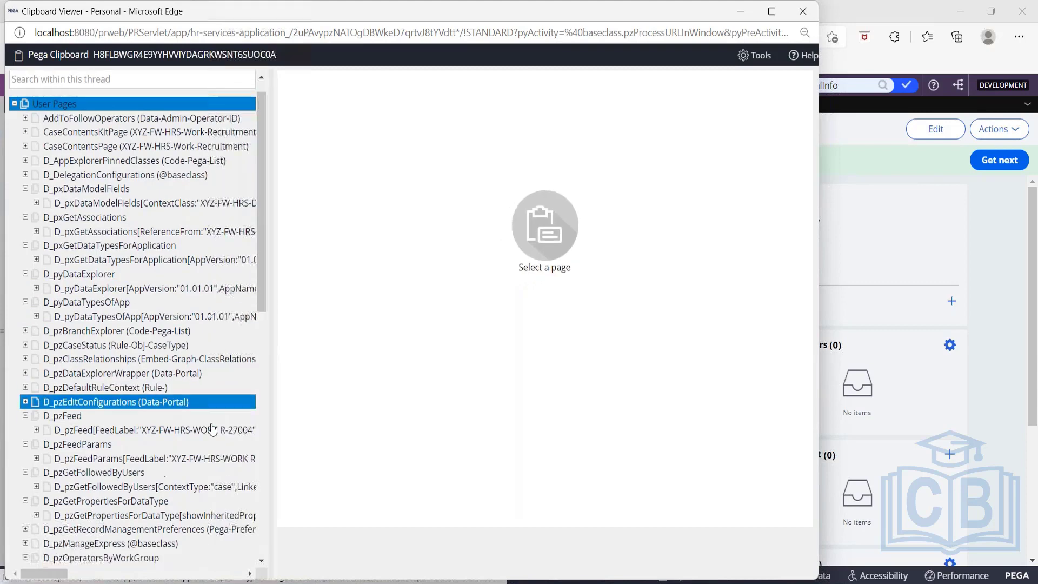
{"action": "scroll", "coordinate": [213, 429], "scroll_direction": "down", "scroll_amount": 2}
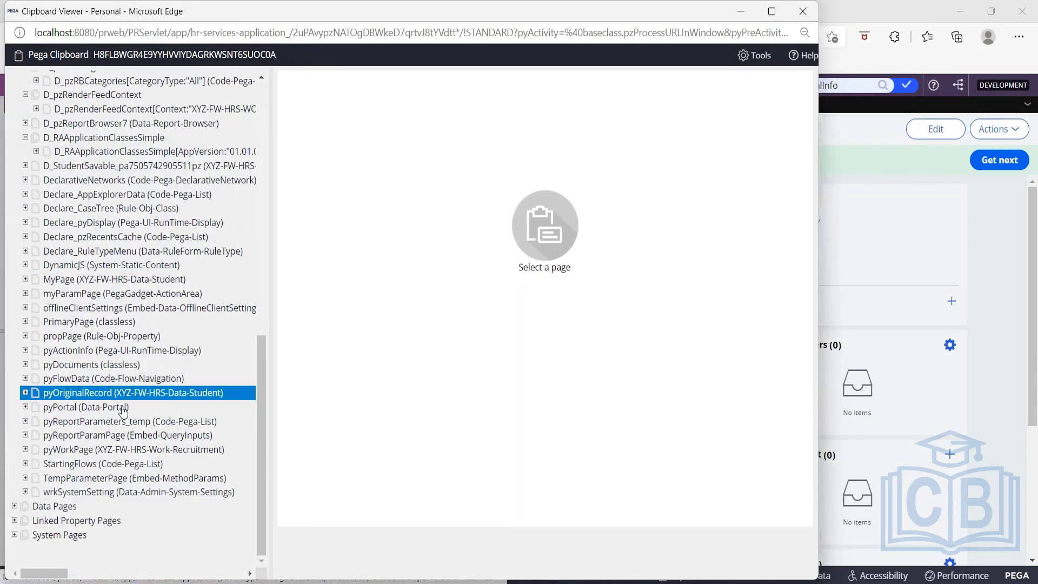
{"action": "left_click", "coordinate": [118, 450]}
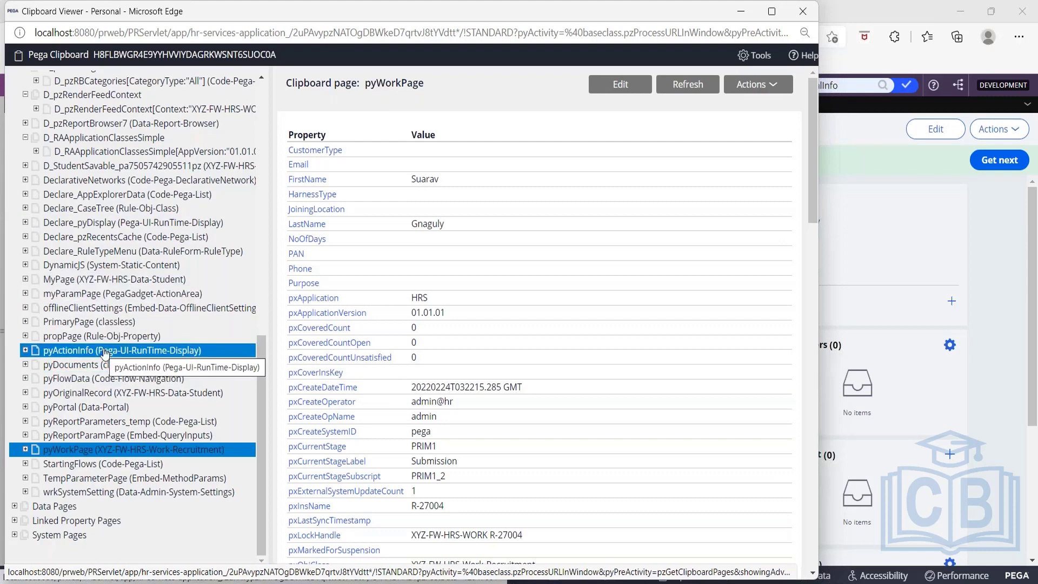
{"action": "left_click", "coordinate": [103, 166]}
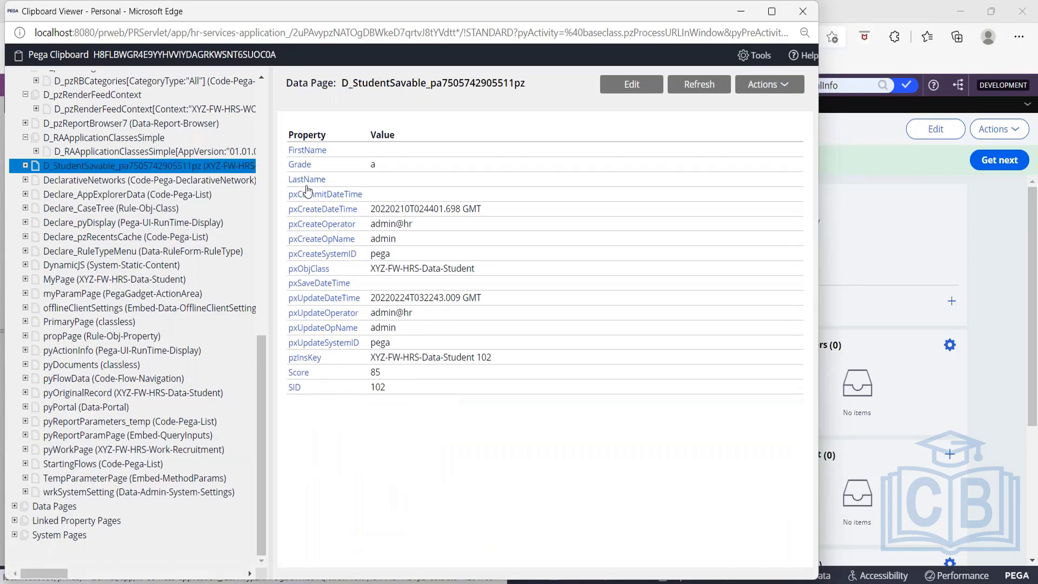
{"action": "left_click_drag", "start_coordinate": [280, 16], "coordinate": [287, 158]}
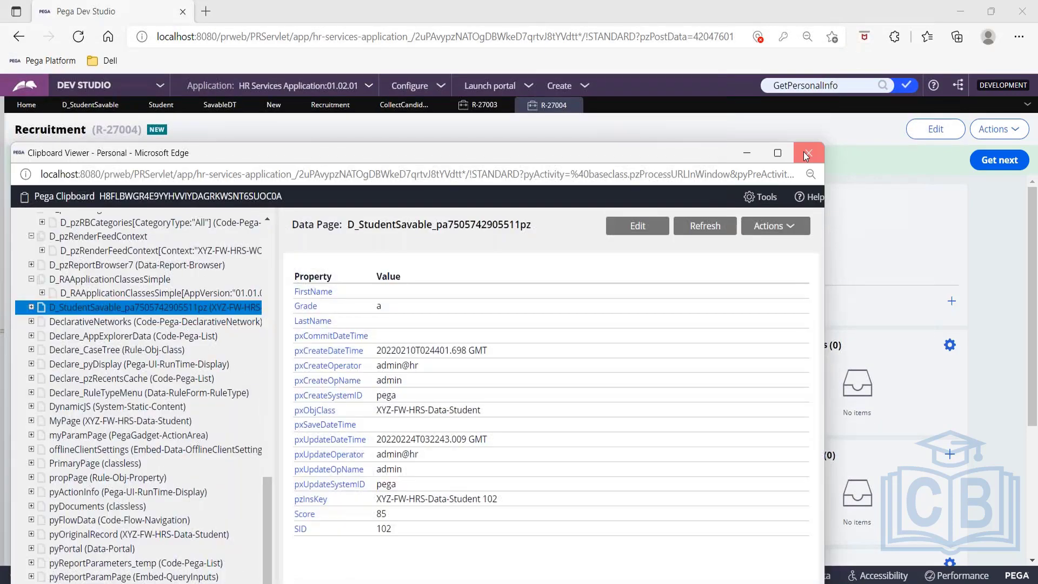
{"action": "left_click", "coordinate": [807, 153]}
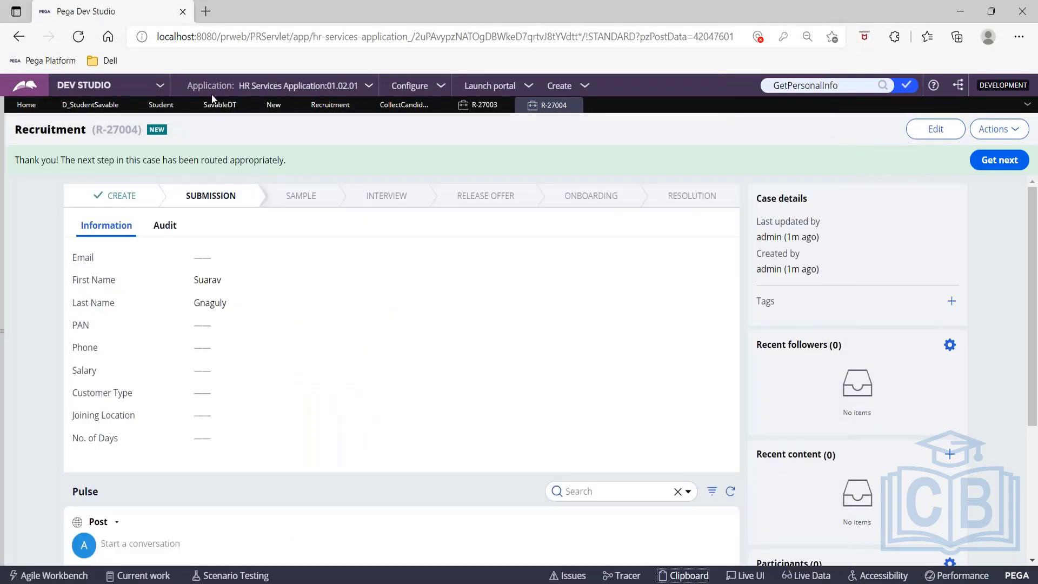
Reselect PrimaryPage.FirstName as the source of the .FirstName row in SavableDT and save the data transform again
{"action": "left_click", "coordinate": [214, 106]}
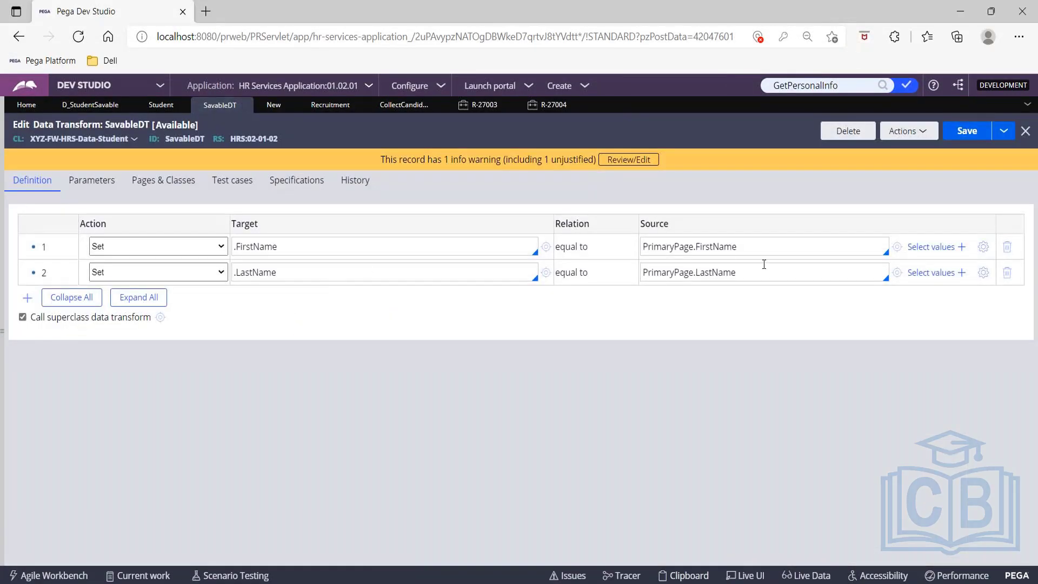
{"action": "left_click", "coordinate": [762, 241]}
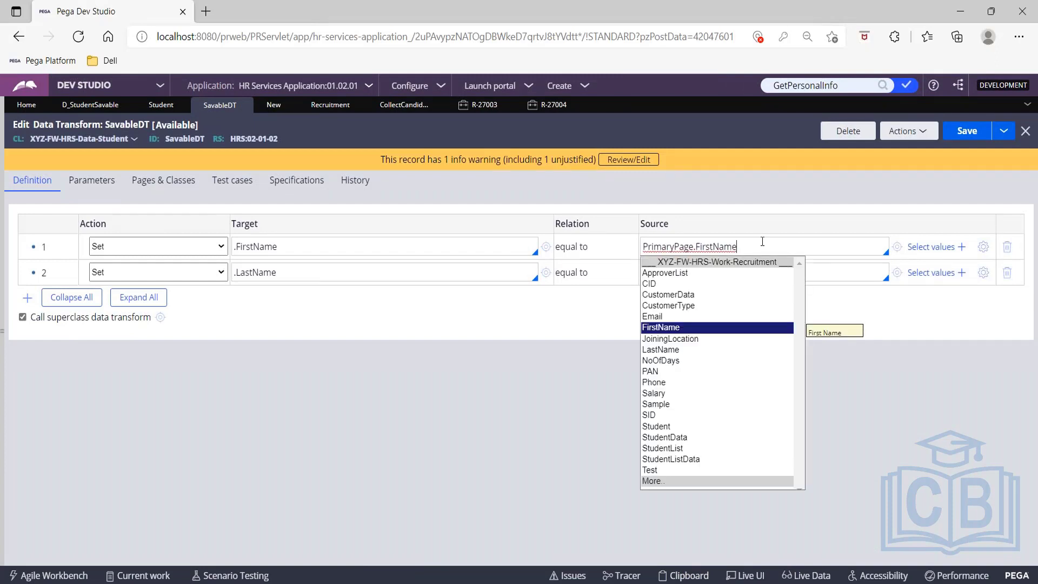
{"action": "key", "text": "Return"}
{"action": "left_click", "coordinate": [964, 131]}
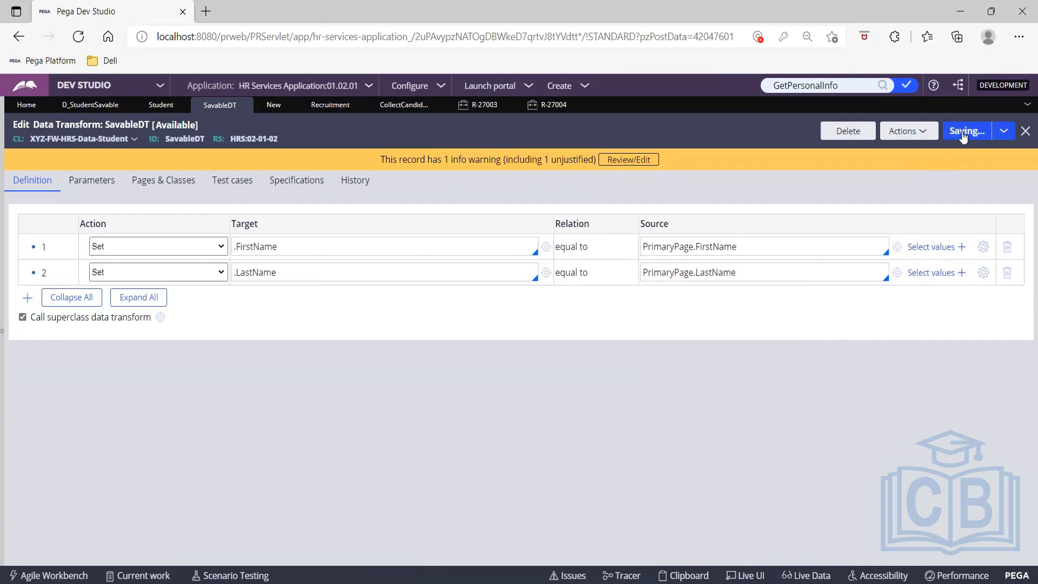
Run the SavableDT data transform on an empty test page with the SID parameter set to 102 and close the XML output
{"action": "left_click", "coordinate": [919, 140]}
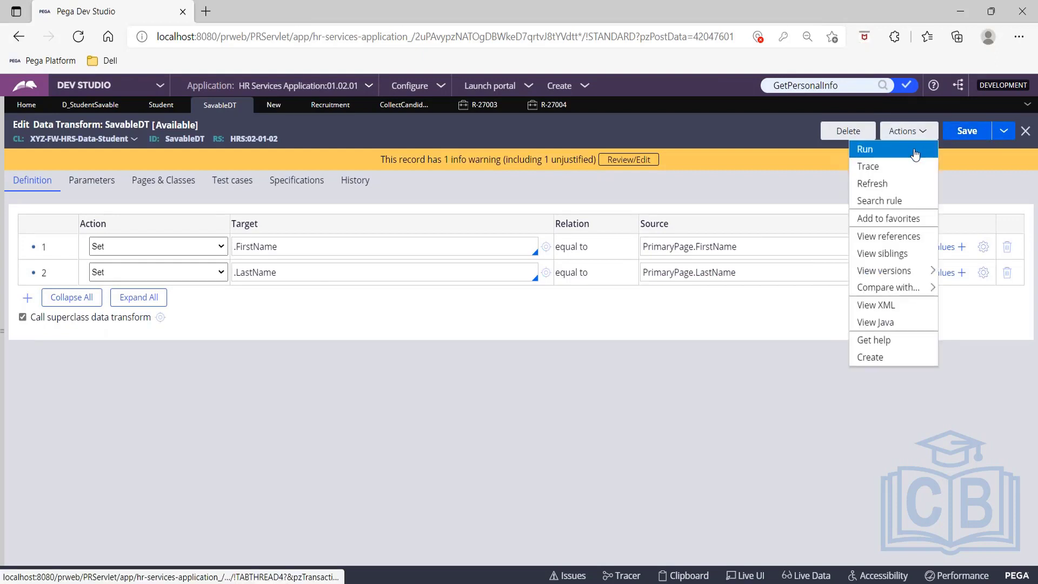
{"action": "left_click", "coordinate": [915, 155]}
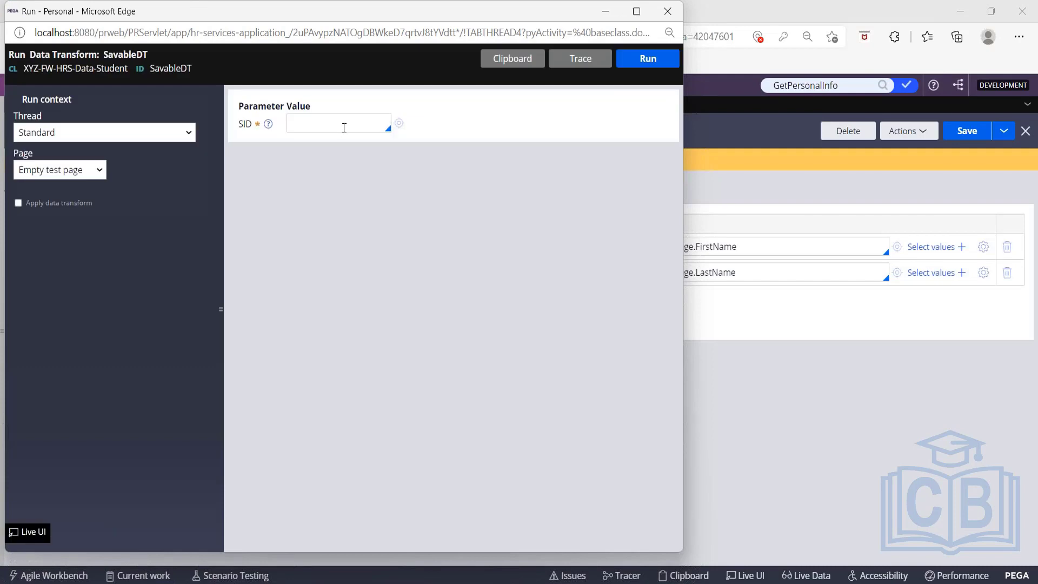
{"action": "left_click", "coordinate": [344, 127]}
{"action": "type", "text": "102"}
{"action": "left_click", "coordinate": [616, 58]}
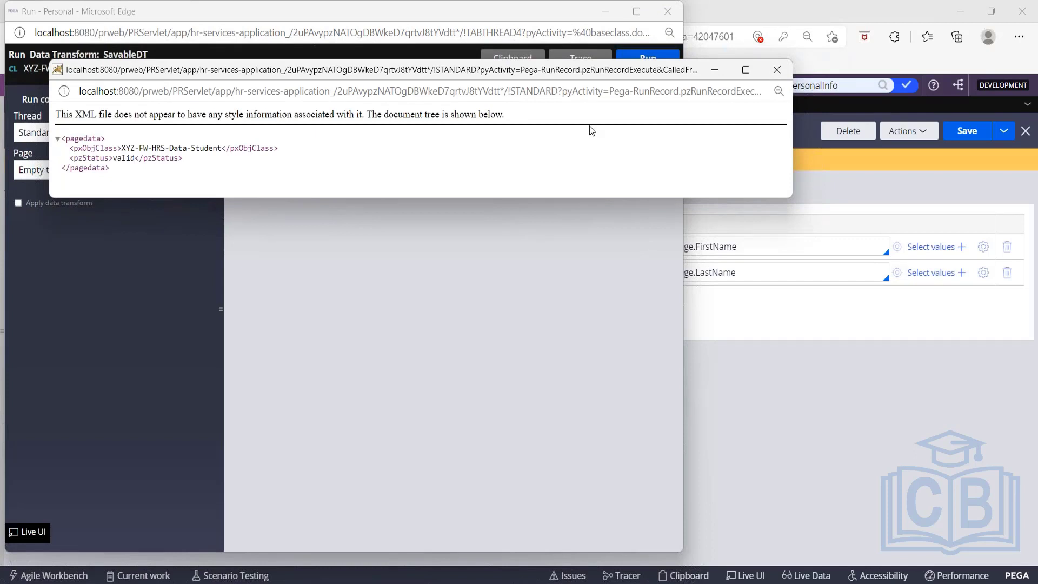
{"action": "left_click", "coordinate": [777, 70]}
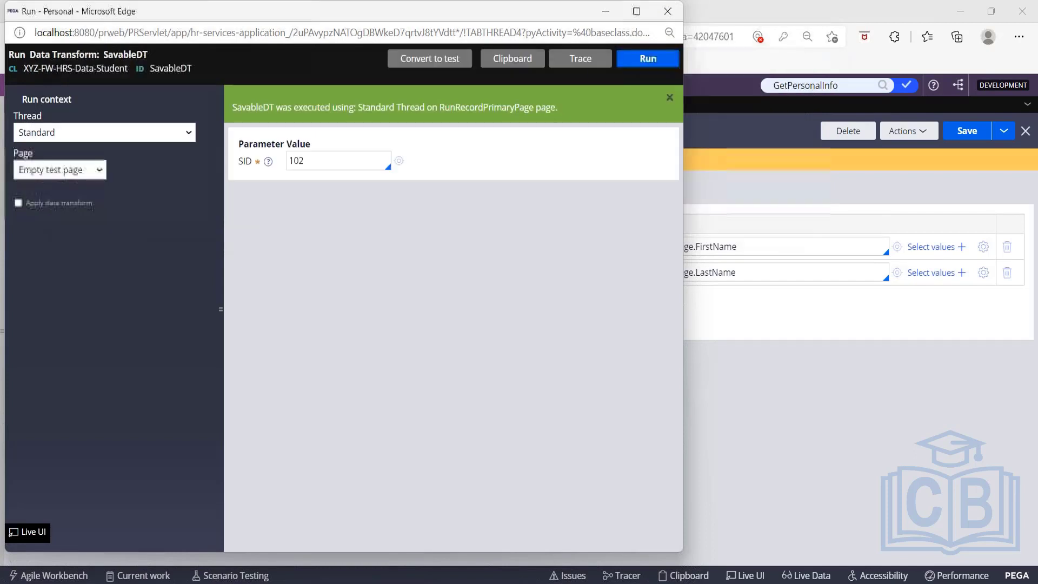
Inspect the PrimaryPage entry among the user pages in the test run's clipboard
{"action": "left_click", "coordinate": [512, 58]}
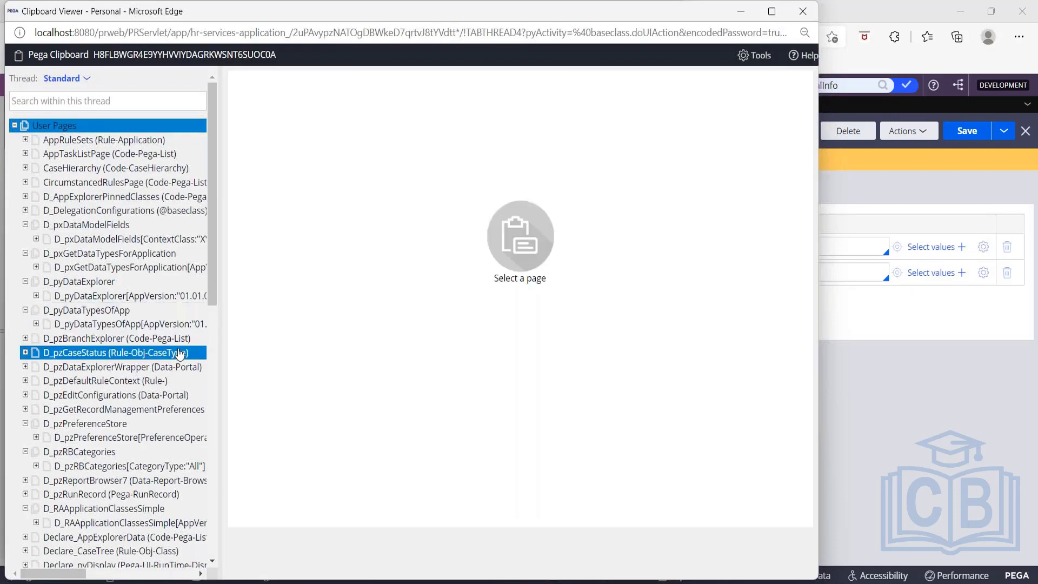
{"action": "scroll", "coordinate": [180, 353], "scroll_direction": "down", "scroll_amount": 6}
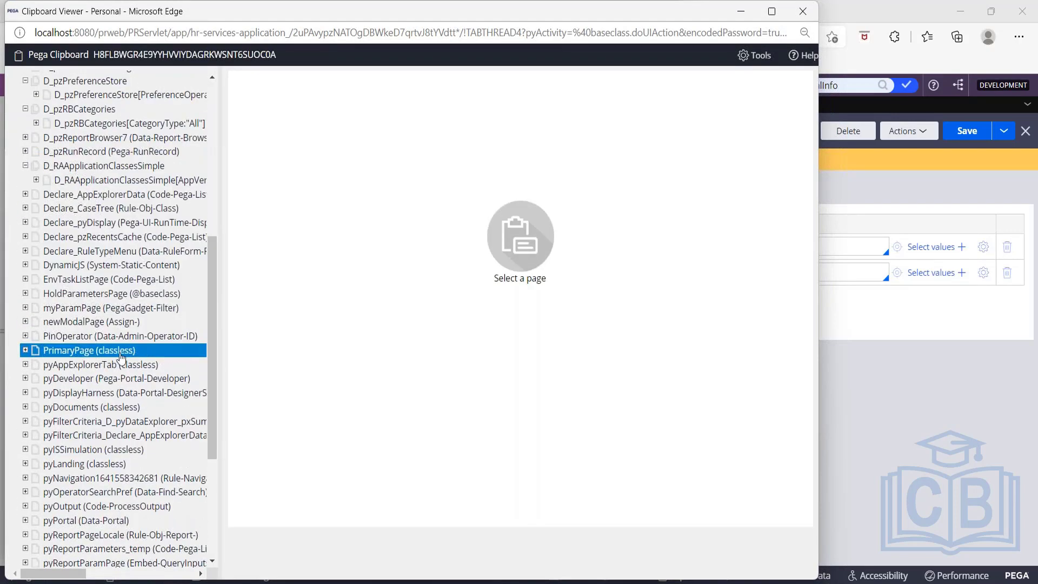
{"action": "left_click", "coordinate": [103, 351]}
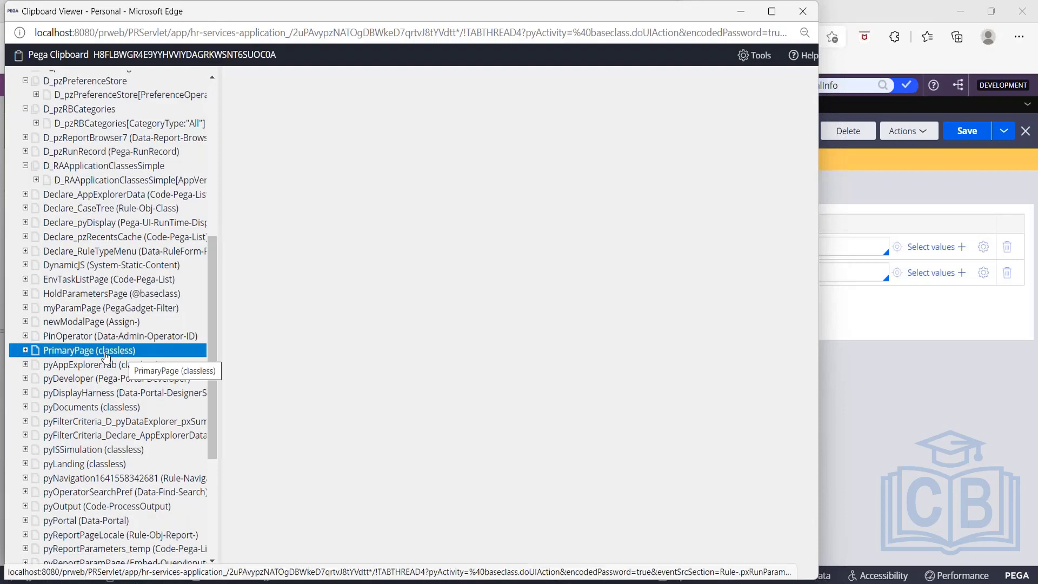
{"action": "left_click", "coordinate": [861, 409]}
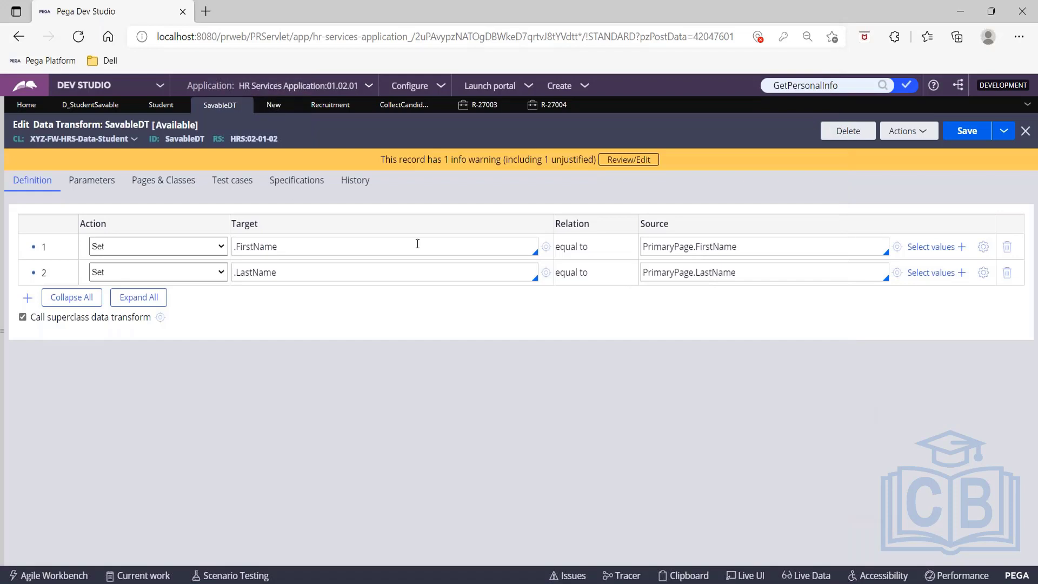
Check the class assigned to PrimaryPage in SavableDT's page definitions and save the data transform
{"action": "left_click", "coordinate": [178, 186]}
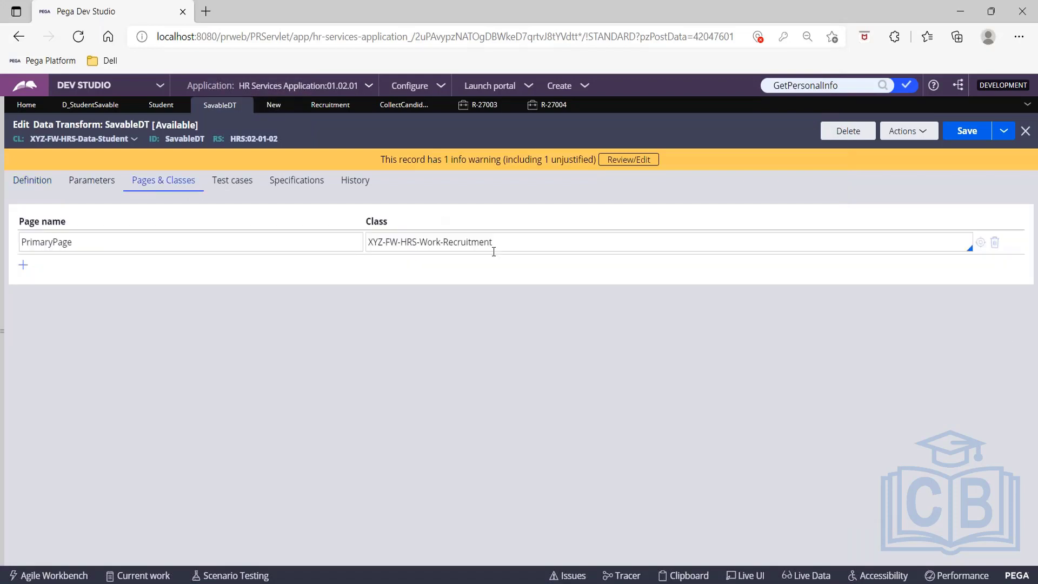
{"action": "left_click", "coordinate": [509, 238]}
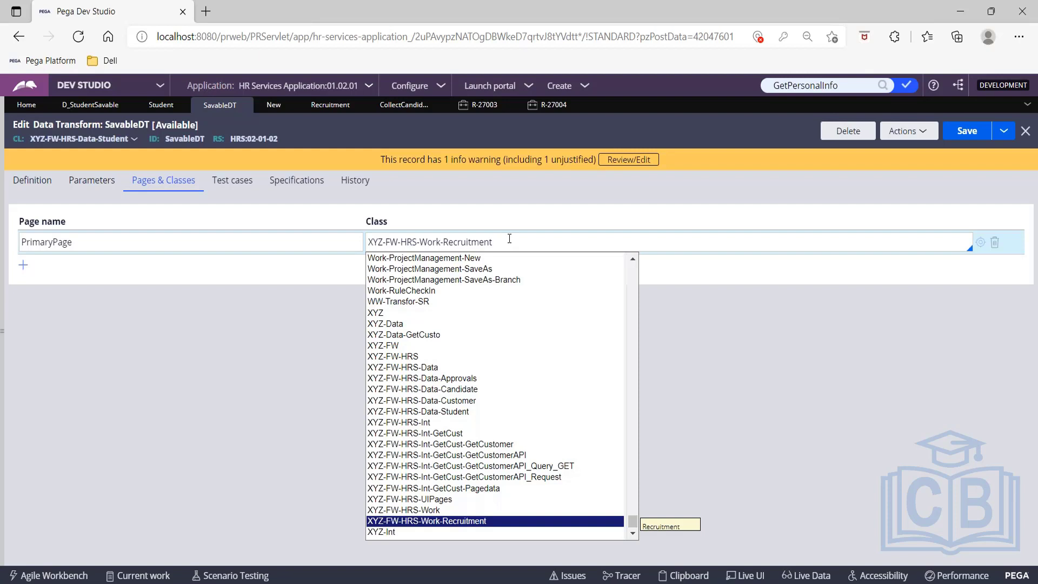
{"action": "left_click", "coordinate": [509, 239]}
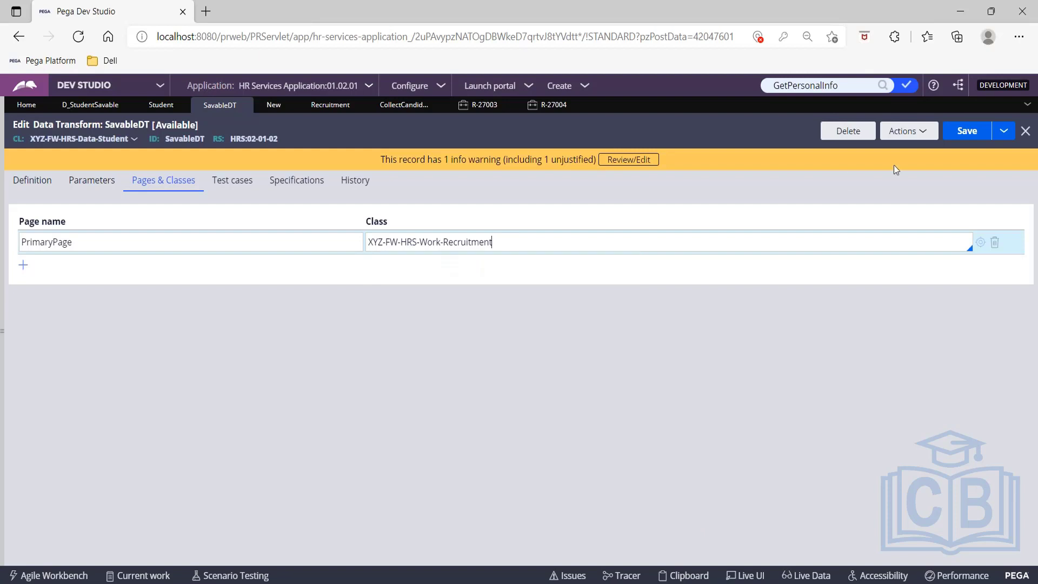
{"action": "left_click", "coordinate": [964, 132]}
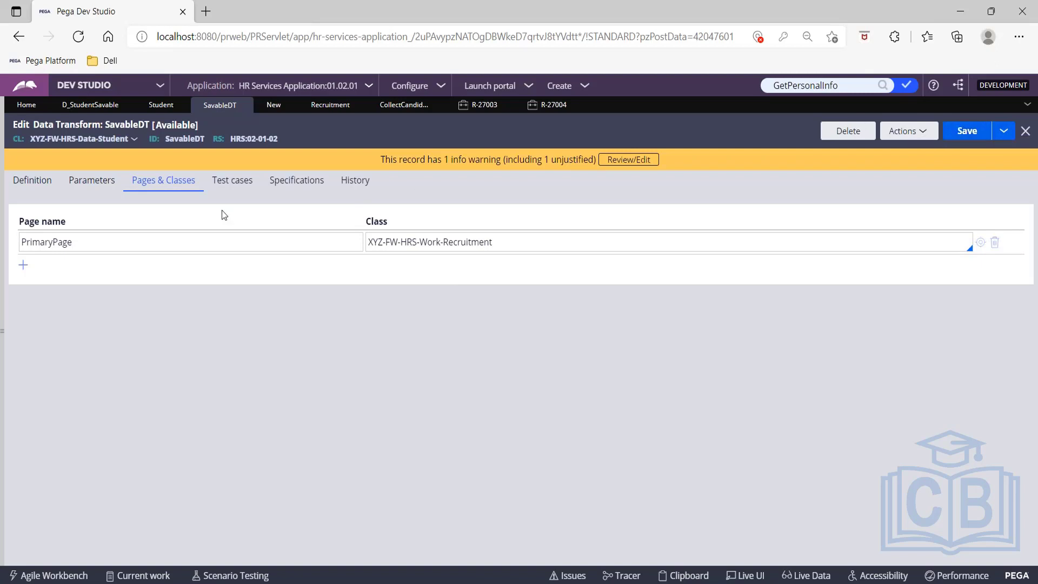
Rename the page defined with class XYZ-FW-HRS-Work-Recruitment to MyPage and save the data transform
{"action": "left_click", "coordinate": [80, 247]}
{"action": "key", "text": "BackSpace"}
{"action": "key", "text": "BackSpace"}
{"action": "key", "text": "BackSpace"}
{"action": "key", "text": "BackSpace"}
{"action": "key", "text": "BackSpace"}
{"action": "key", "text": "BackSpace"}
{"action": "key", "text": "BackSpace"}
{"action": "key", "text": "BackSpace"}
{"action": "key", "text": "BackSpace"}
{"action": "key", "text": "BackSpace"}
{"action": "key", "text": "BackSpace"}
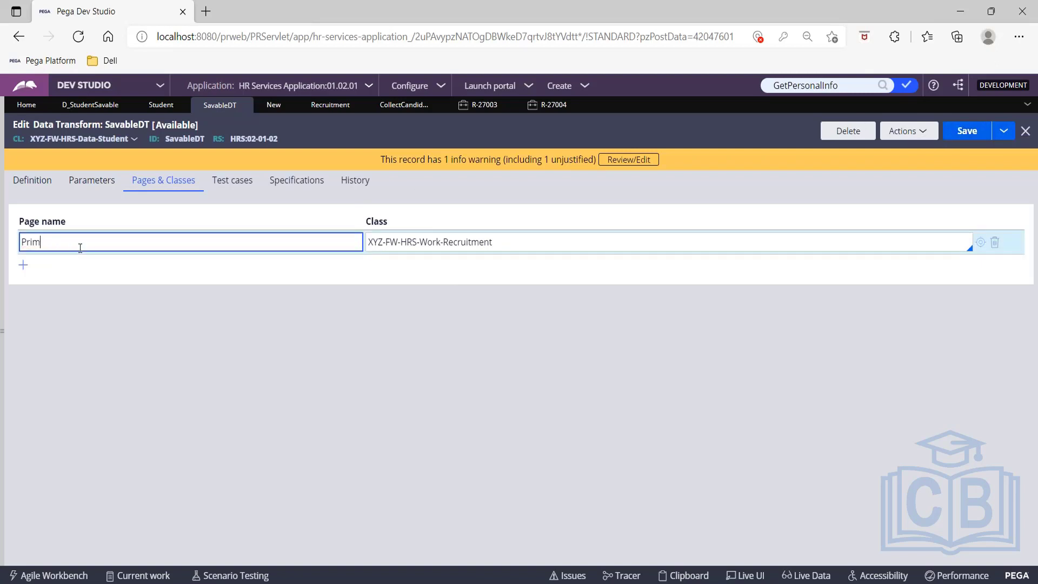
{"action": "type", "text": "MyPage"}
{"action": "left_click", "coordinate": [964, 135]}
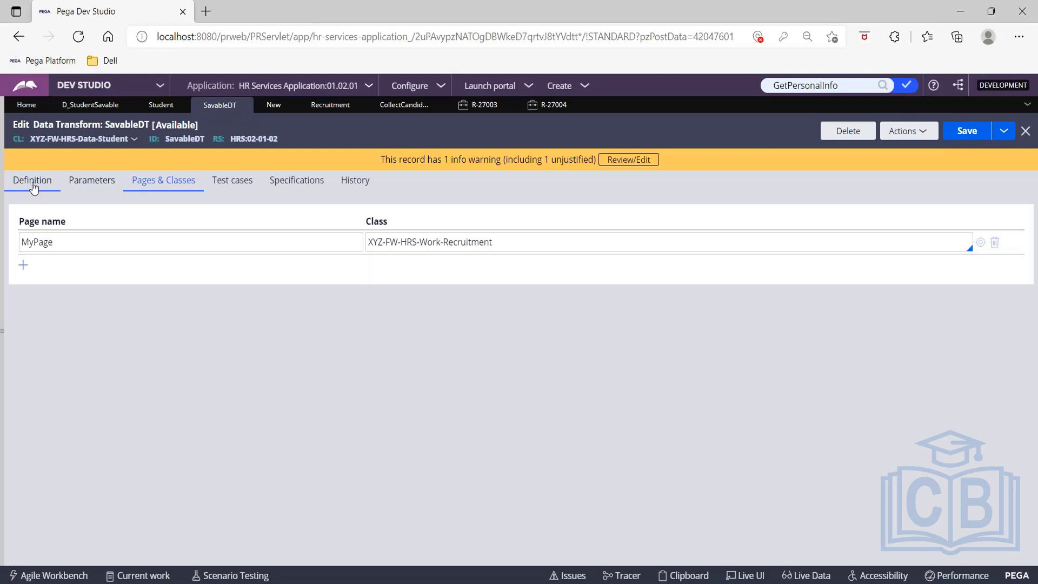
Set the source of the .FirstName row in SavableDT's definition to MyPage.FirstName
{"action": "left_click", "coordinate": [33, 186]}
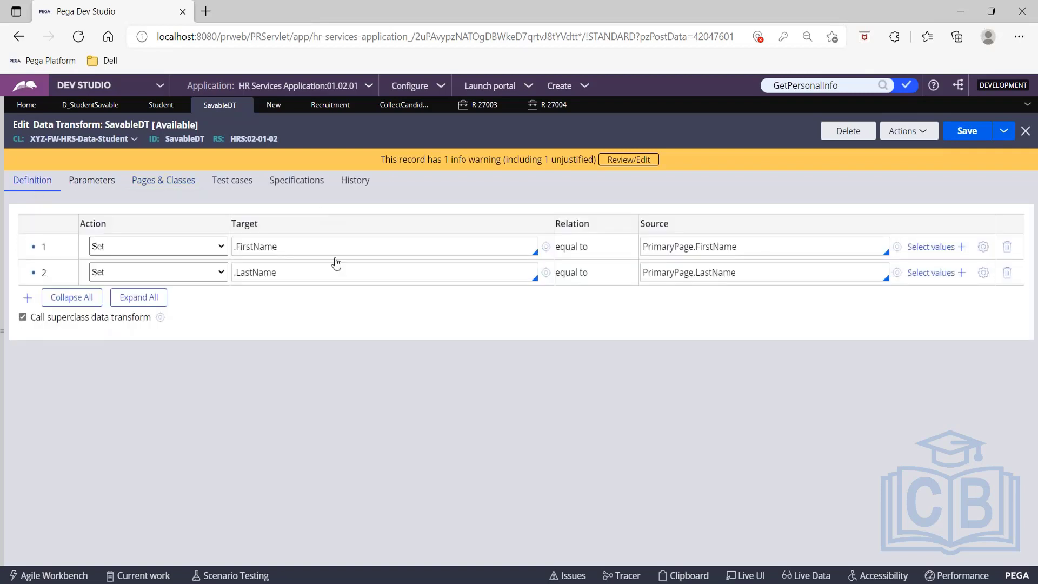
{"action": "left_click", "coordinate": [766, 244]}
{"action": "key", "text": "BackSpace"}
{"action": "key", "text": "BackSpace"}
{"action": "key", "text": "BackSpace"}
{"action": "key", "text": "BackSpace"}
{"action": "key", "text": "BackSpace"}
{"action": "key", "text": "BackSpace"}
{"action": "key", "text": "BackSpace"}
{"action": "key", "text": "BackSpace"}
{"action": "key", "text": "BackSpace"}
{"action": "key", "text": "BackSpace"}
{"action": "key", "text": "BackSpace"}
{"action": "key", "text": "BackSpace"}
{"action": "key", "text": "BackSpace"}
{"action": "key", "text": "BackSpace"}
{"action": "key", "text": "BackSpace"}
{"action": "key", "text": "BackSpace"}
{"action": "key", "text": "BackSpace"}
{"action": "key", "text": "BackSpace"}
{"action": "key", "text": "BackSpace"}
{"action": "key", "text": "BackSpace"}
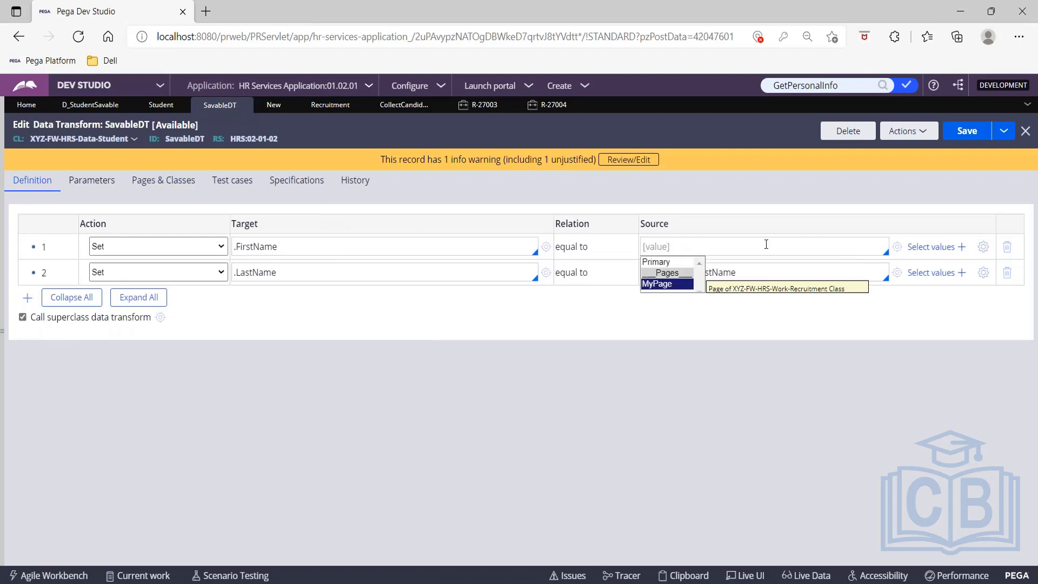
{"action": "key", "text": "Return"}
{"action": "type", "text": "."}
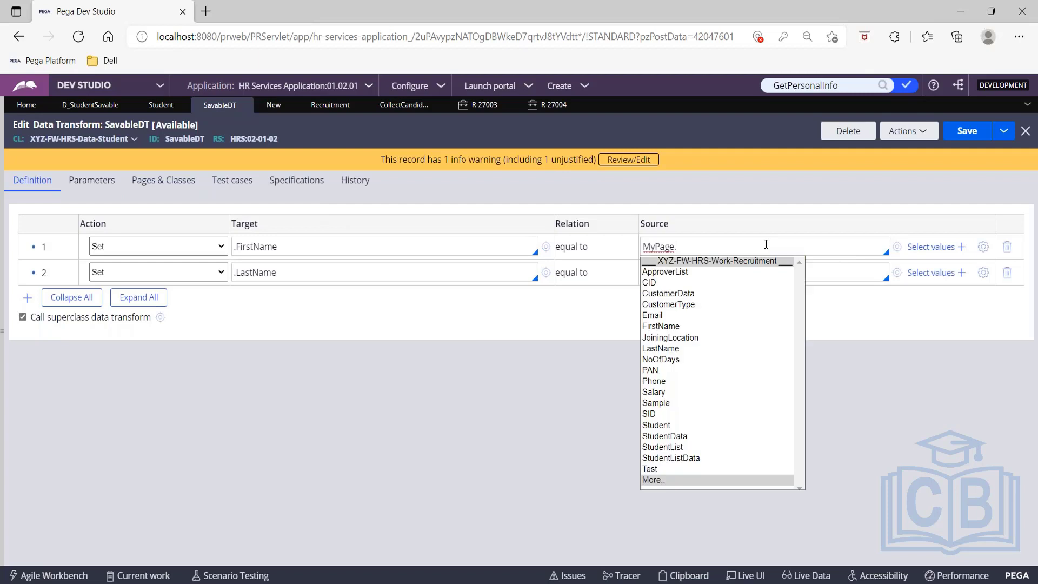
{"action": "type", "text": "fir"}
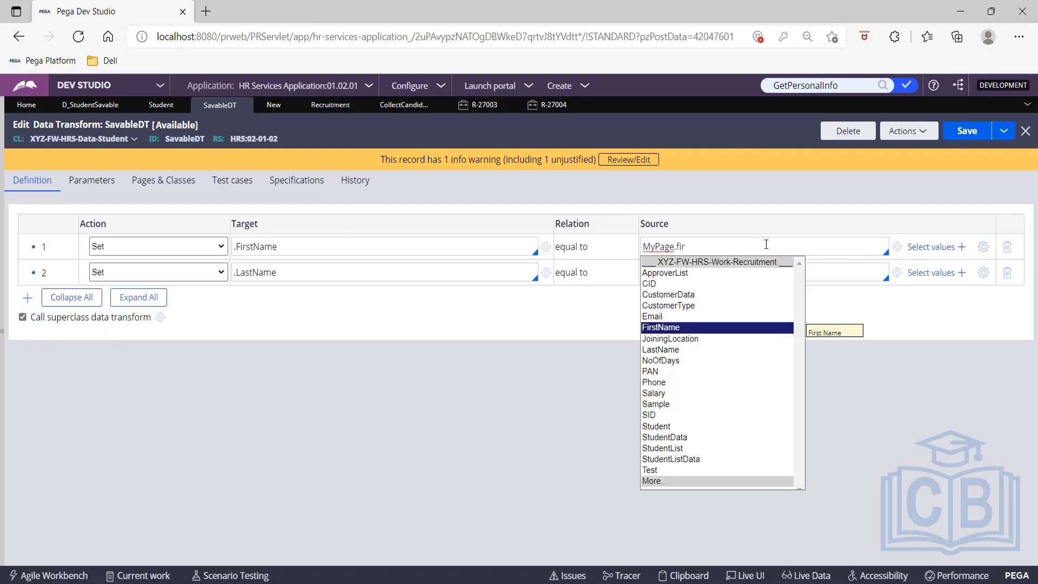
{"action": "key", "text": "Return"}
Open the source of the .LastName row in SavableDT for editing
{"action": "left_click", "coordinate": [765, 272]}
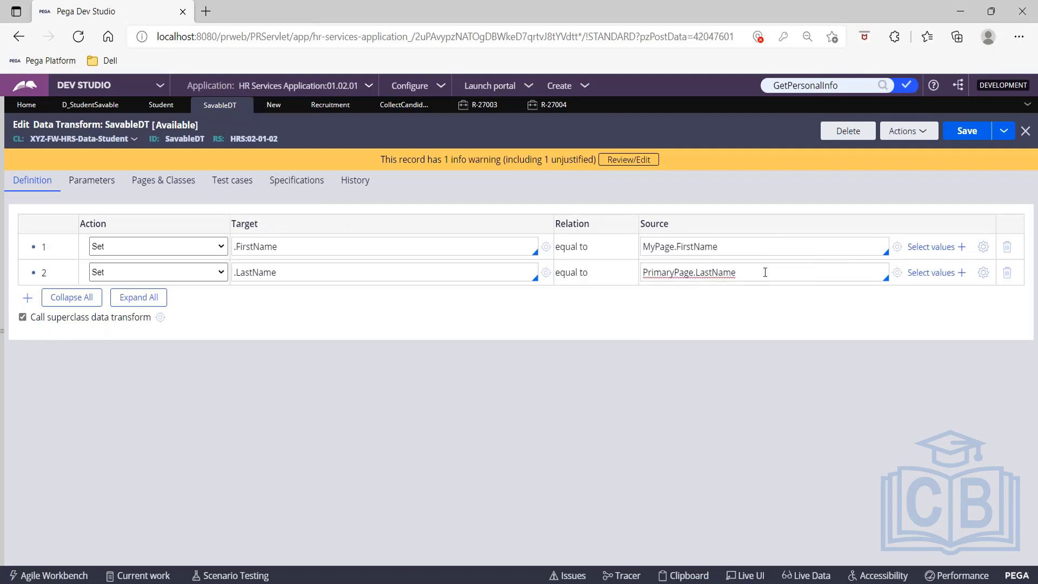
Set the .LastName row's source to MyPage.LastName in the SavableDT data transform and save the rule
{"action": "key", "text": "BackSpace"}
{"action": "key", "text": "BackSpace"}
{"action": "key", "text": "BackSpace"}
{"action": "key", "text": "BackSpace"}
{"action": "key", "text": "BackSpace"}
{"action": "key", "text": "BackSpace"}
{"action": "key", "text": "BackSpace"}
{"action": "key", "text": "BackSpace"}
{"action": "key", "text": "BackSpace"}
{"action": "key", "text": "BackSpace"}
{"action": "key", "text": "BackSpace"}
{"action": "key", "text": "BackSpace"}
{"action": "key", "text": "BackSpace"}
{"action": "key", "text": "BackSpace"}
{"action": "key", "text": "BackSpace"}
{"action": "key", "text": "BackSpace"}
{"action": "key", "text": "BackSpace"}
{"action": "key", "text": "BackSpace"}
{"action": "key", "text": "BackSpace"}
{"action": "key", "text": "BackSpace"}
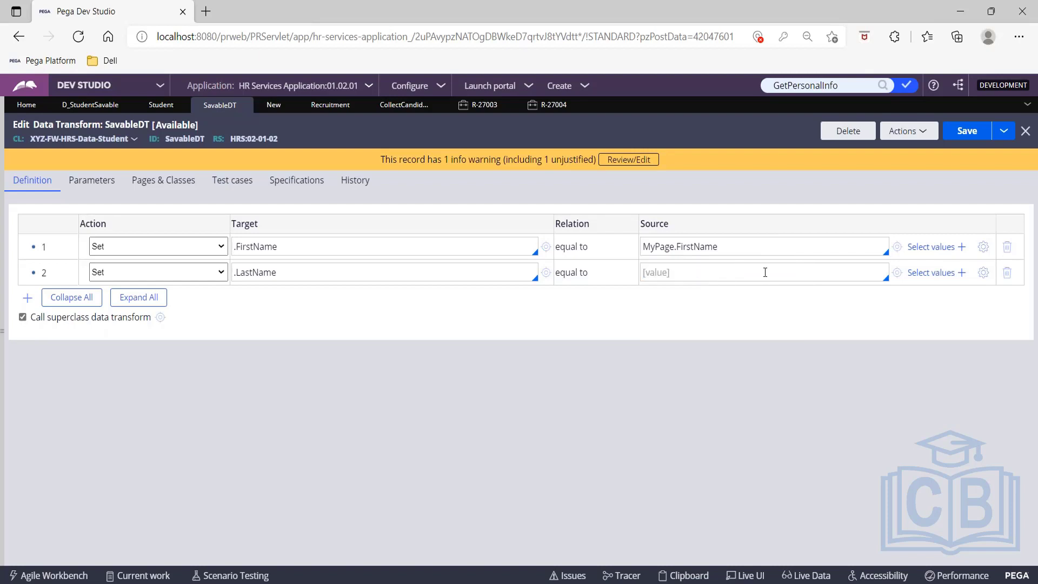
{"action": "type", "text": "My"}
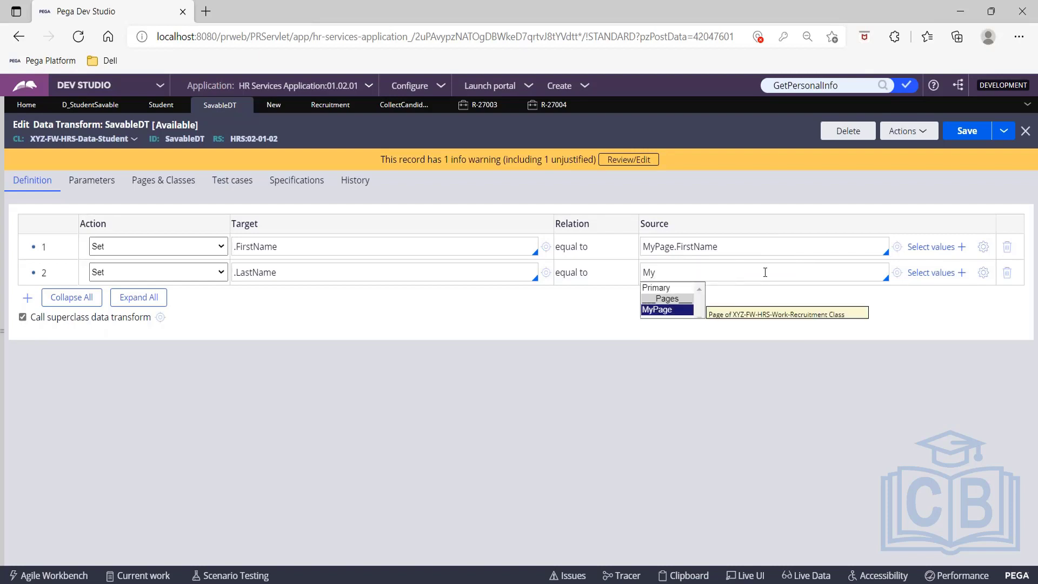
{"action": "type", "text": "Page.La"}
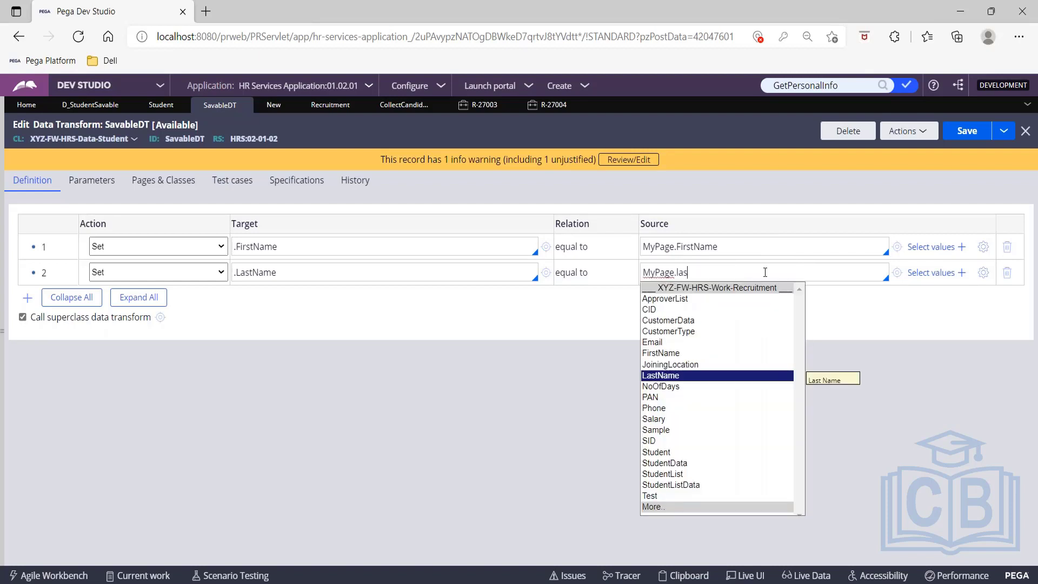
{"action": "key", "text": "Return"}
{"action": "left_click", "coordinate": [970, 139]}
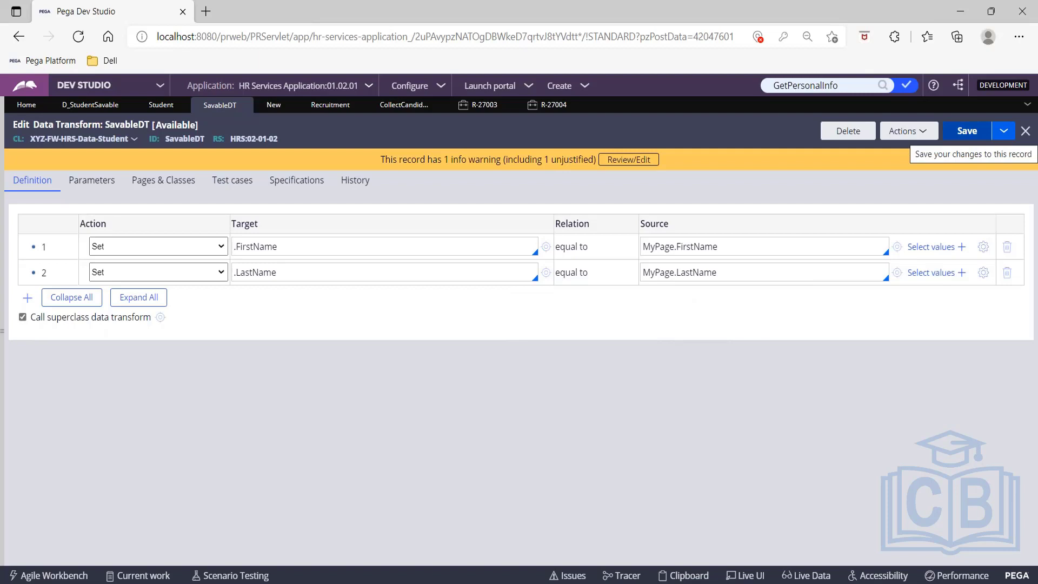
{"action": "left_click", "coordinate": [967, 132]}
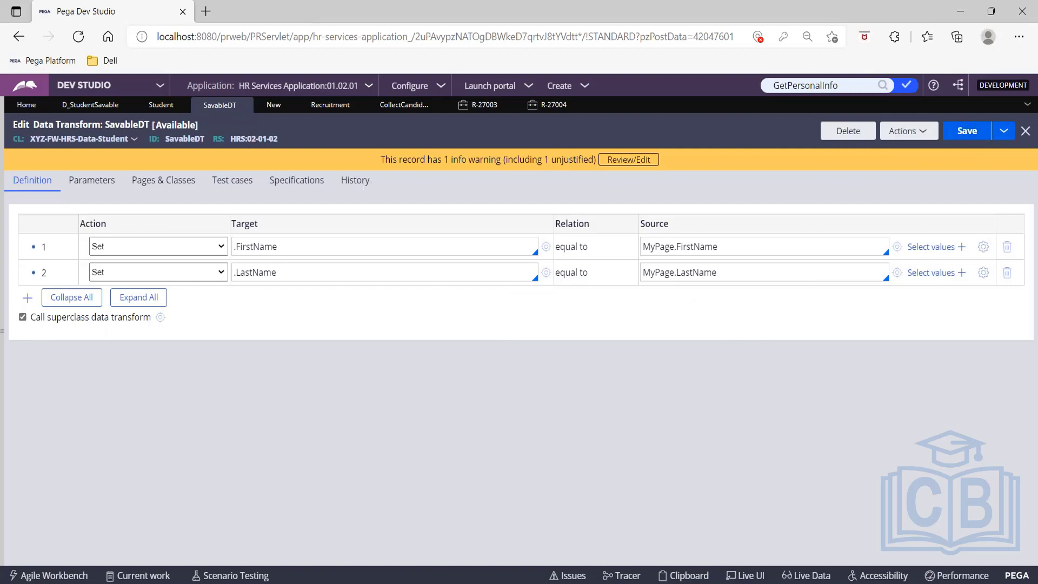
Close the R-27004 and R-27003 cases along with the open candidate-collection and New rule tabs
{"action": "left_click", "coordinate": [574, 105]}
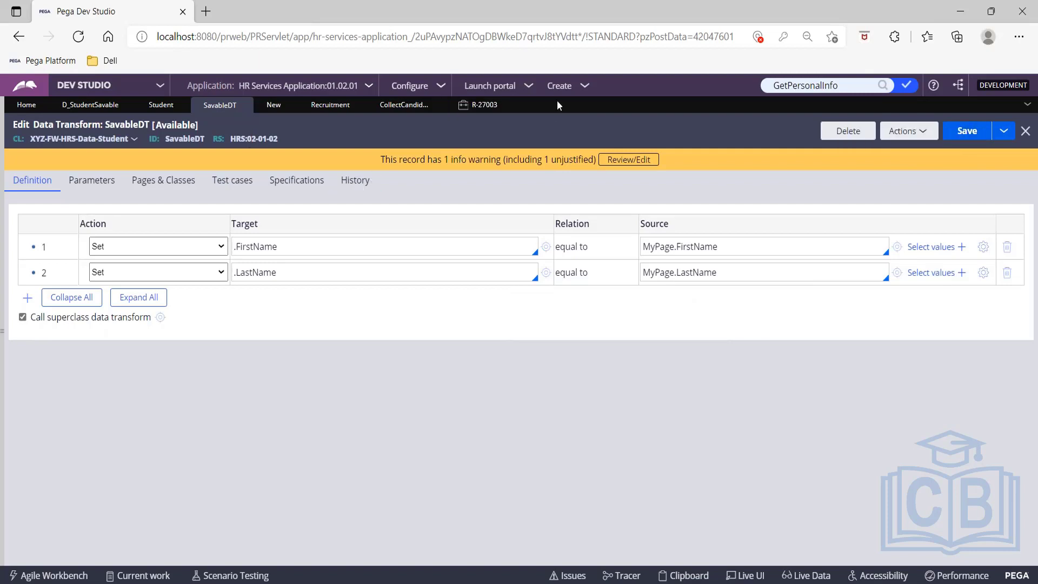
{"action": "left_click", "coordinate": [505, 105]}
{"action": "left_click", "coordinate": [439, 105]}
{"action": "left_click", "coordinate": [289, 106]}
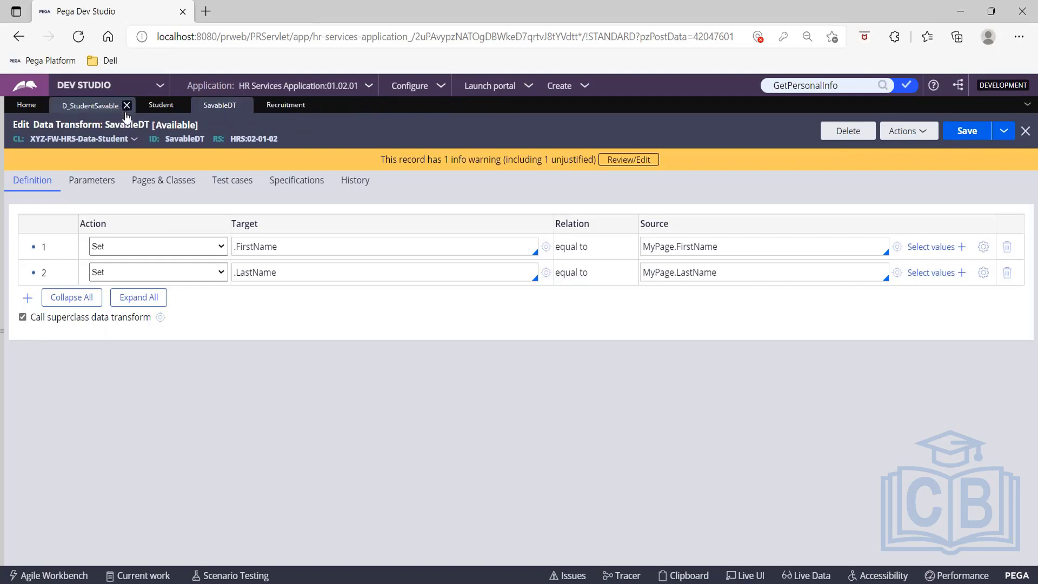
Open the definition of the D_StudentSavable data page and save it
{"action": "left_click_drag", "start_coordinate": [127, 109], "coordinate": [127, 119]}
{"action": "left_click", "coordinate": [91, 106]}
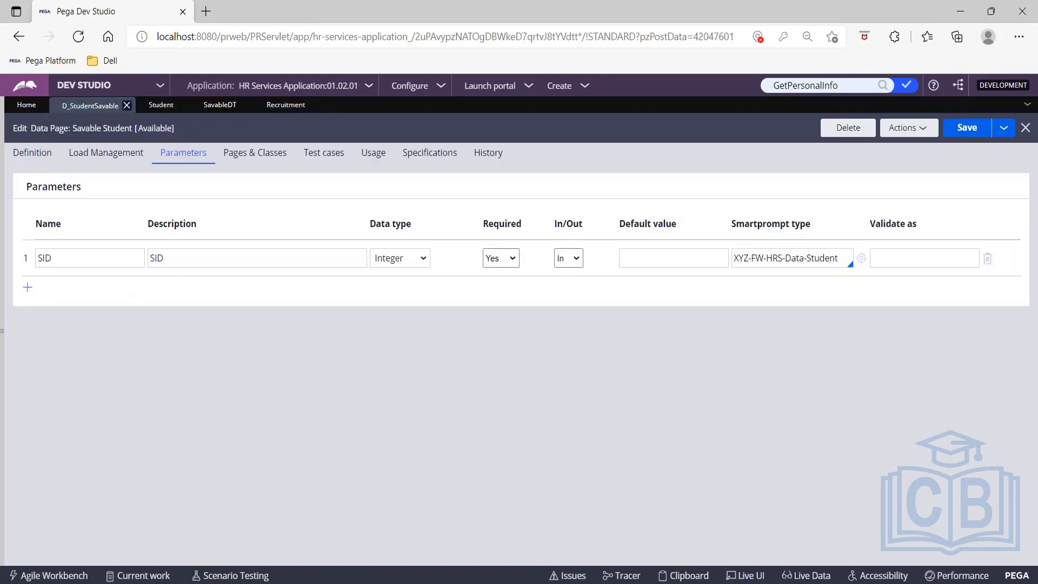
{"action": "left_click", "coordinate": [35, 156]}
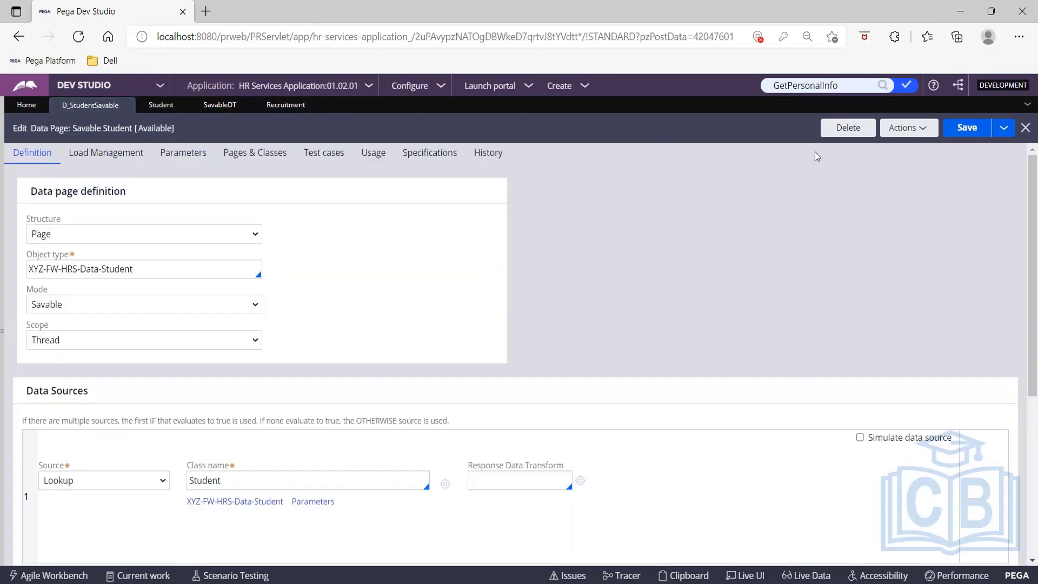
{"action": "left_click", "coordinate": [957, 132]}
Check the data transform parameters in D_StudentSavable's data save options and open the referenced SavableDT transform
{"action": "scroll", "coordinate": [449, 400], "scroll_direction": "down", "scroll_amount": 5}
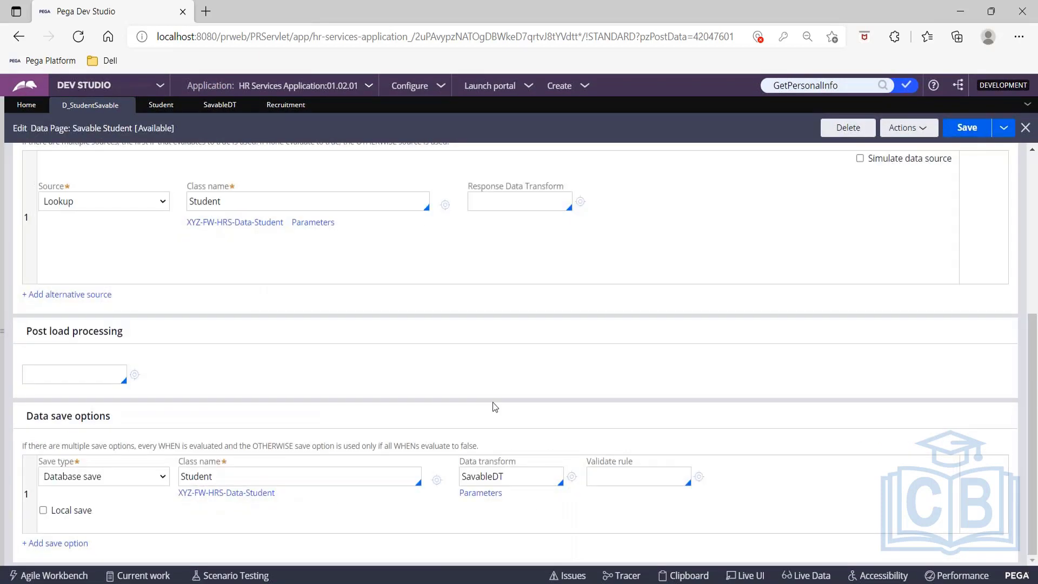
{"action": "left_click", "coordinate": [481, 493]}
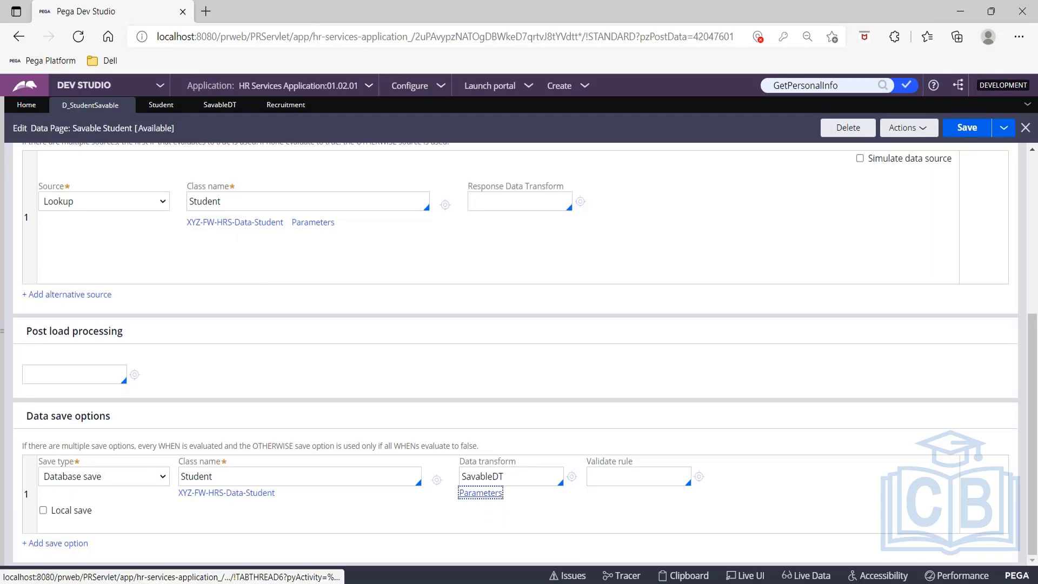
{"action": "left_click", "coordinate": [672, 383]}
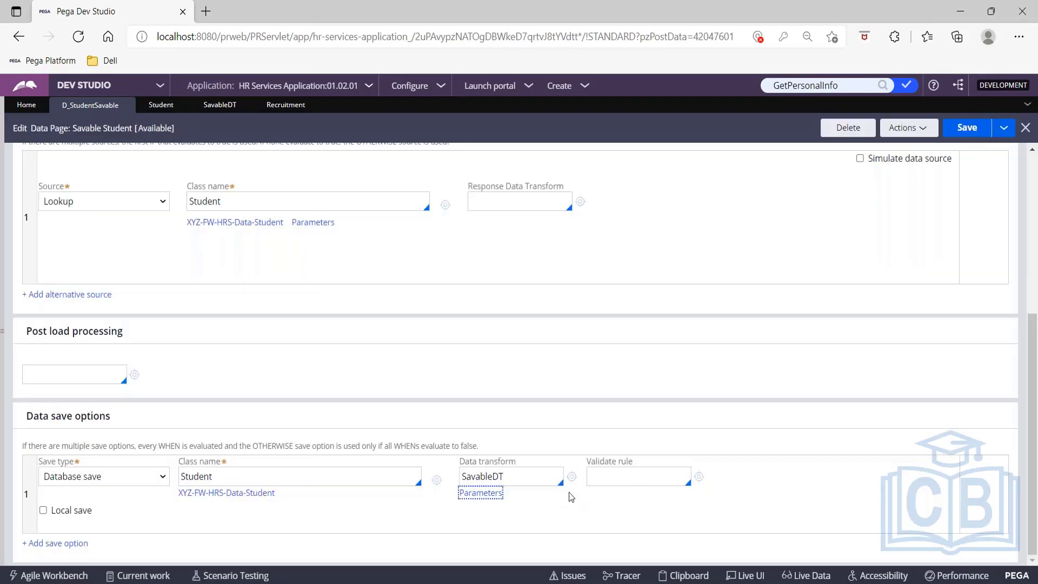
{"action": "left_click", "coordinate": [574, 478]}
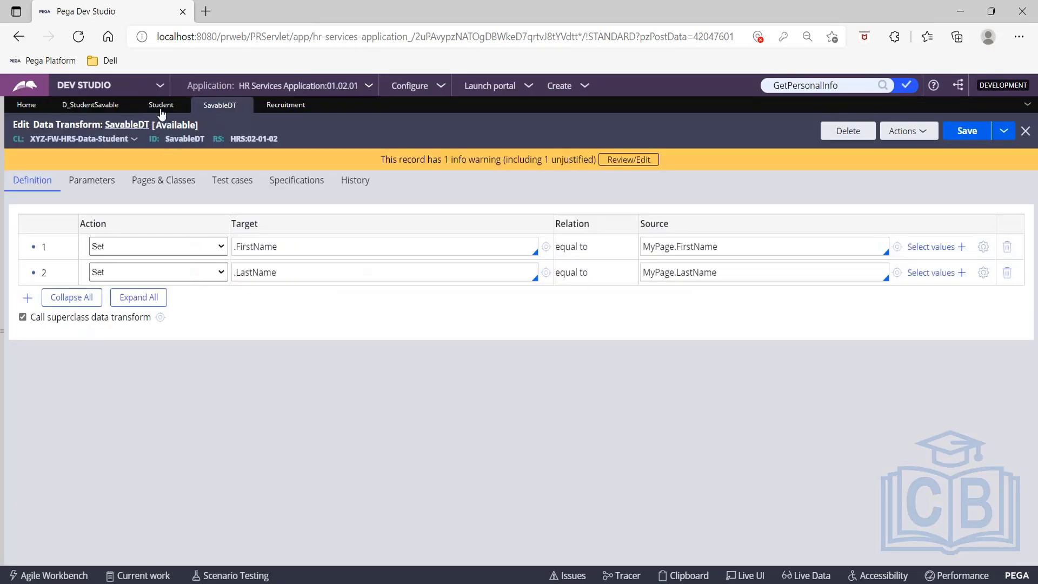
Save and run the Recruitment case type, submitting the new case's Create form with its fields empty
{"action": "left_click", "coordinate": [282, 105]}
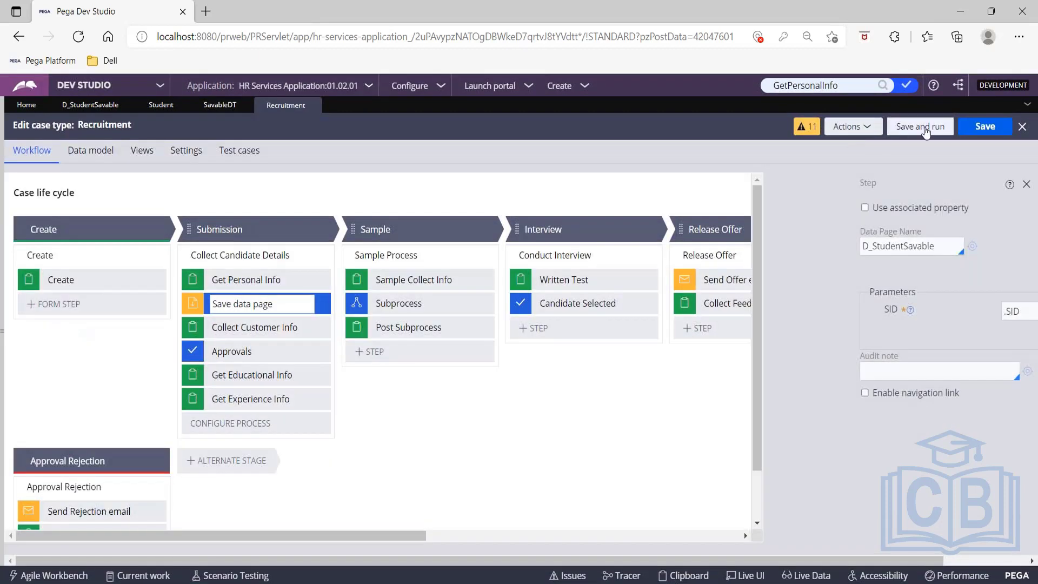
{"action": "left_click", "coordinate": [925, 127]}
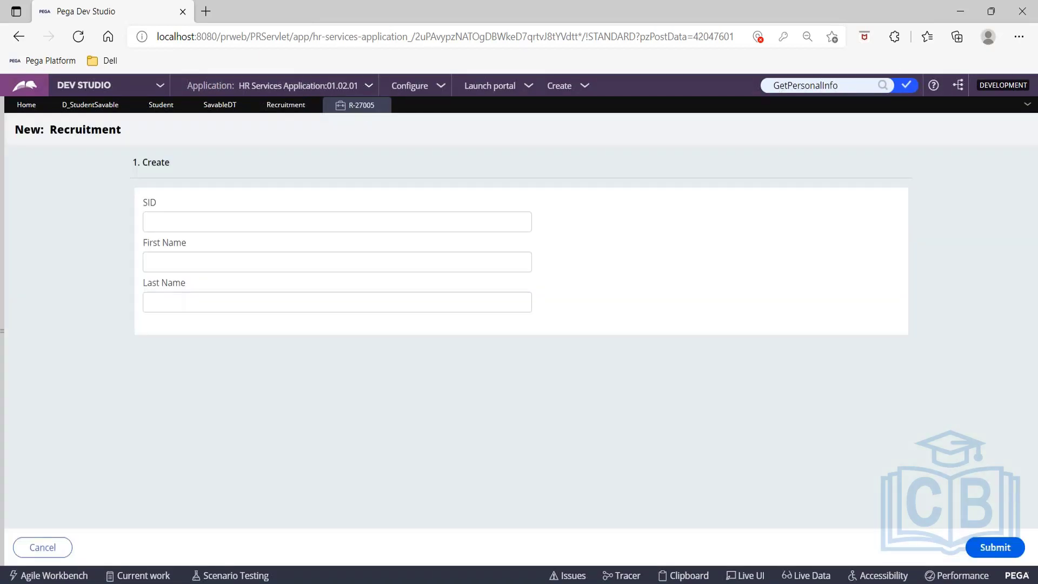
{"action": "left_click", "coordinate": [991, 539]}
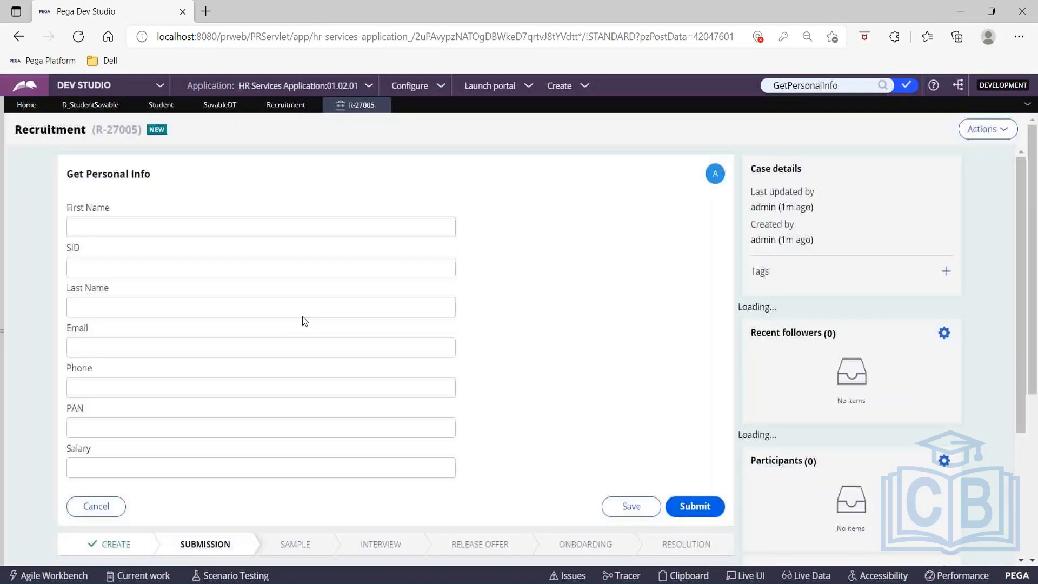
Fill in Get Personal Info with SID 104, First Name HELLOOOO and Last Name WORLDDD, and submit the form
{"action": "left_click", "coordinate": [159, 267]}
{"action": "type", "text": "104"}
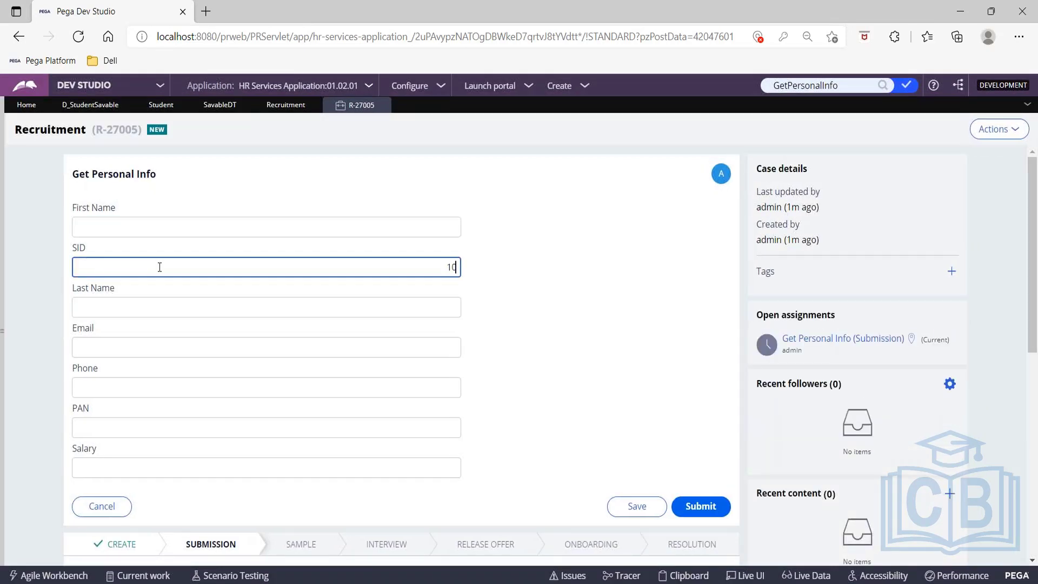
{"action": "left_click", "coordinate": [144, 222]}
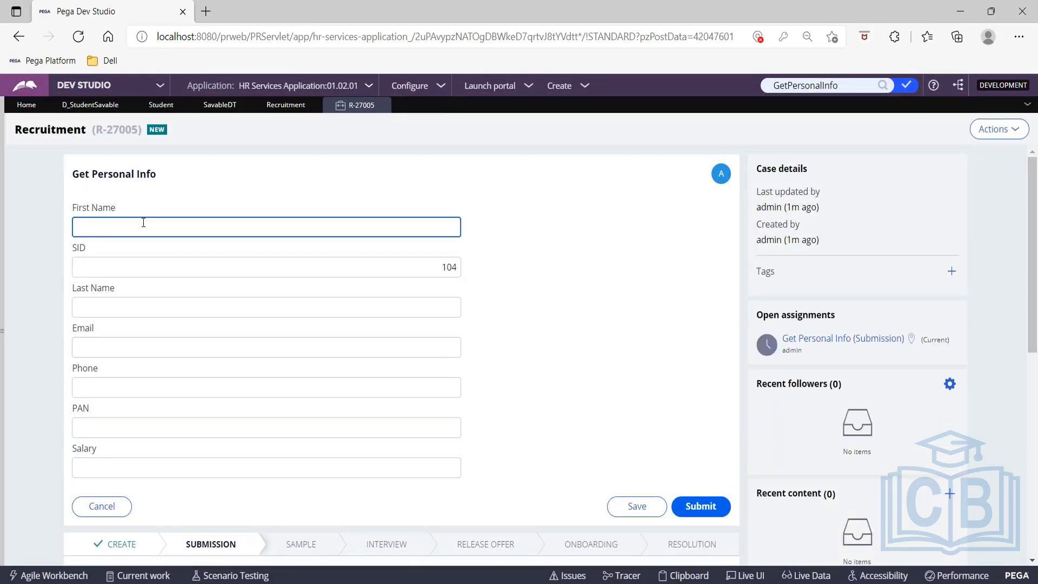
{"action": "type", "text": "HELLOOOO"}
{"action": "key", "text": "Tab"}
{"action": "key", "text": "Tab"}
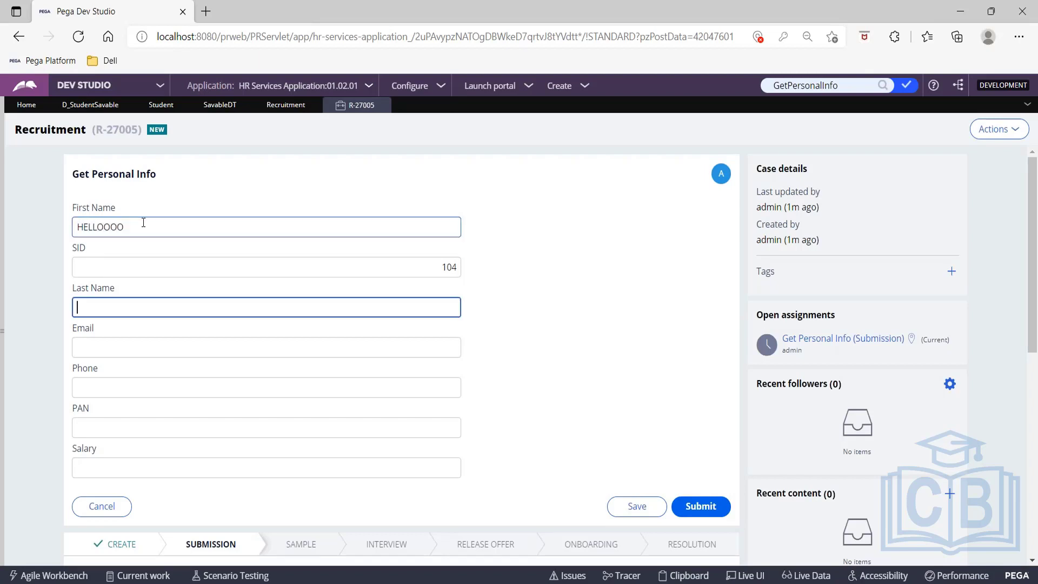
{"action": "type", "text": "WORLDDD"}
{"action": "left_click", "coordinate": [621, 341]}
{"action": "left_click", "coordinate": [698, 507]}
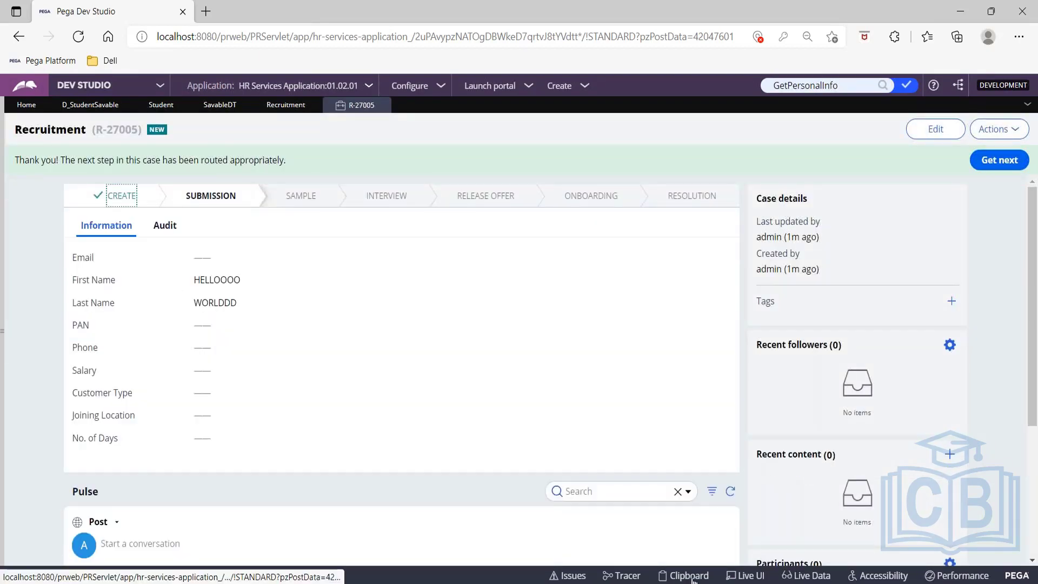
Open the Clipboard viewer for the new case and examine the name and SID properties on pyWorkPage
{"action": "left_click", "coordinate": [687, 575]}
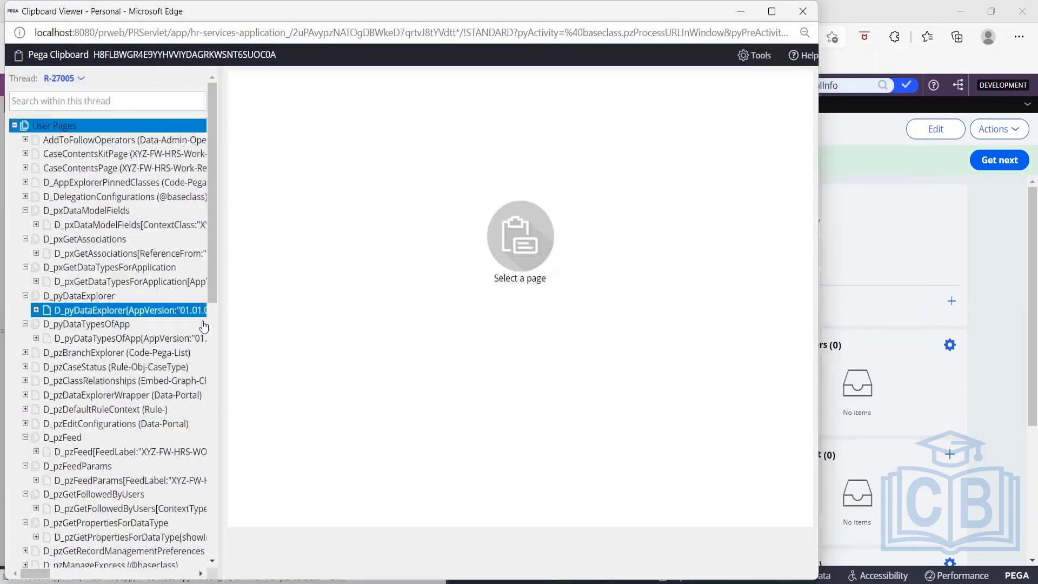
{"action": "scroll", "coordinate": [124, 432], "scroll_direction": "down", "scroll_amount": 10}
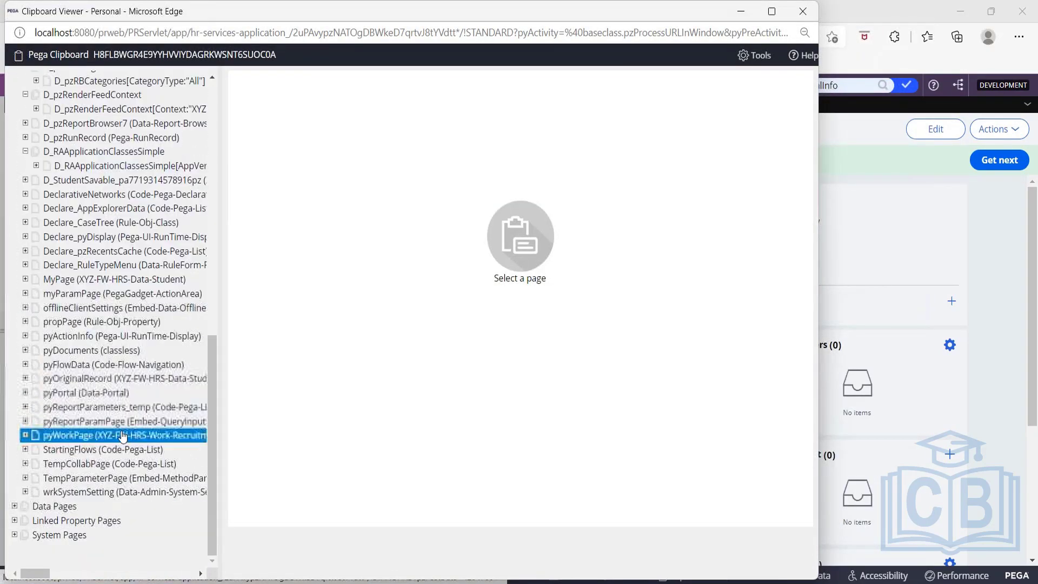
{"action": "left_click", "coordinate": [122, 435]}
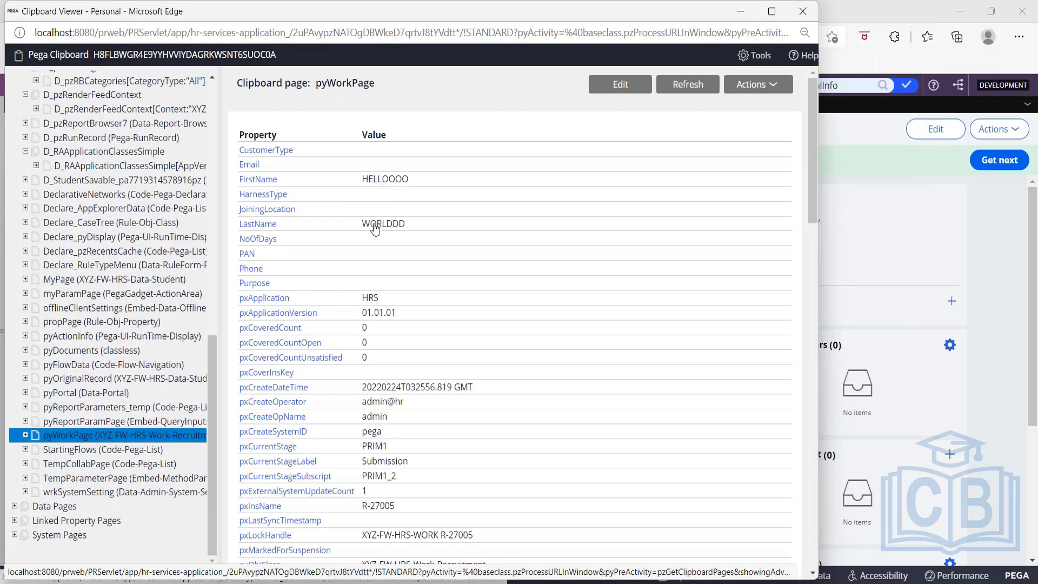
{"action": "scroll", "coordinate": [341, 404], "scroll_direction": "down", "scroll_amount": 10}
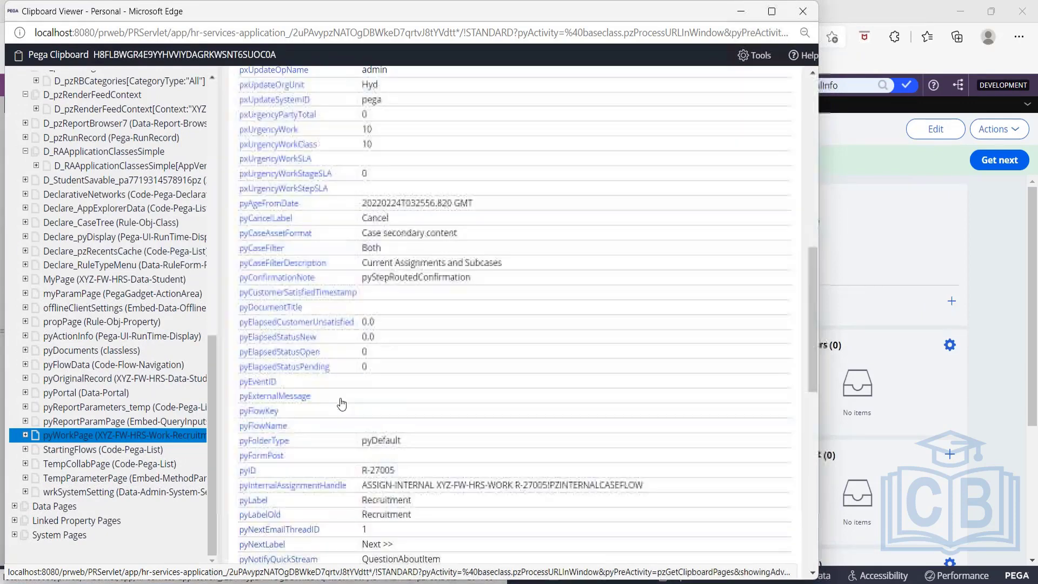
{"action": "scroll", "coordinate": [342, 401], "scroll_direction": "down", "scroll_amount": 10}
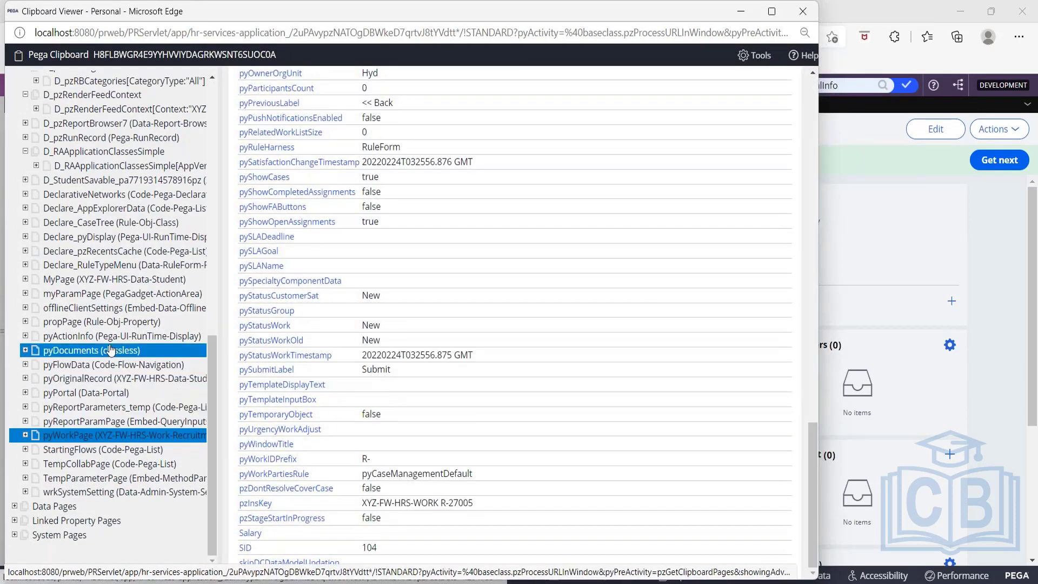
Examine the D_StudentSavable page's properties in the Clipboard viewer and close the viewer
{"action": "scroll", "coordinate": [98, 286], "scroll_direction": "up", "scroll_amount": 3}
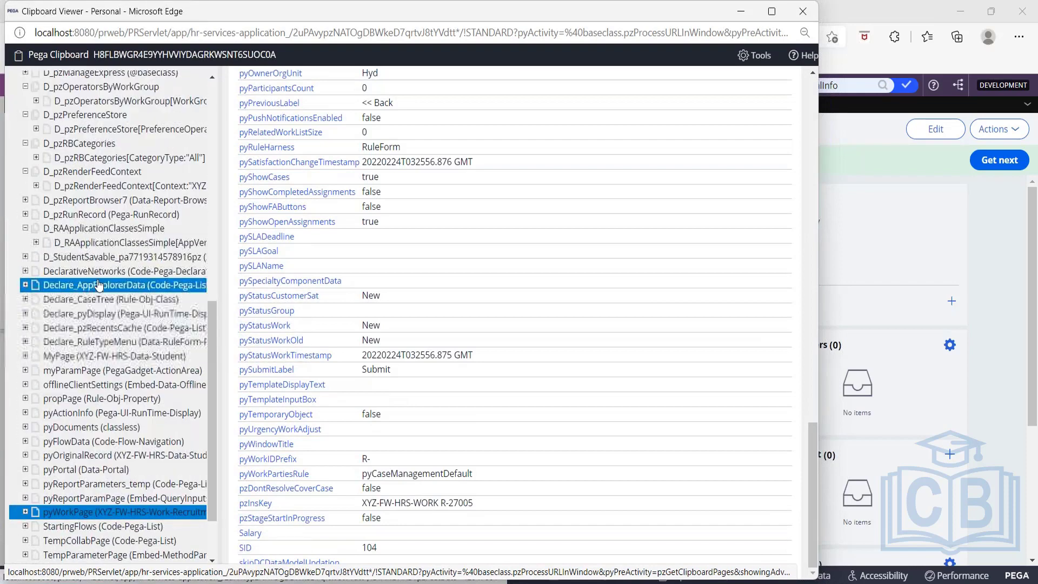
{"action": "scroll", "coordinate": [98, 285], "scroll_direction": "up", "scroll_amount": 3}
{"action": "left_click", "coordinate": [146, 332]}
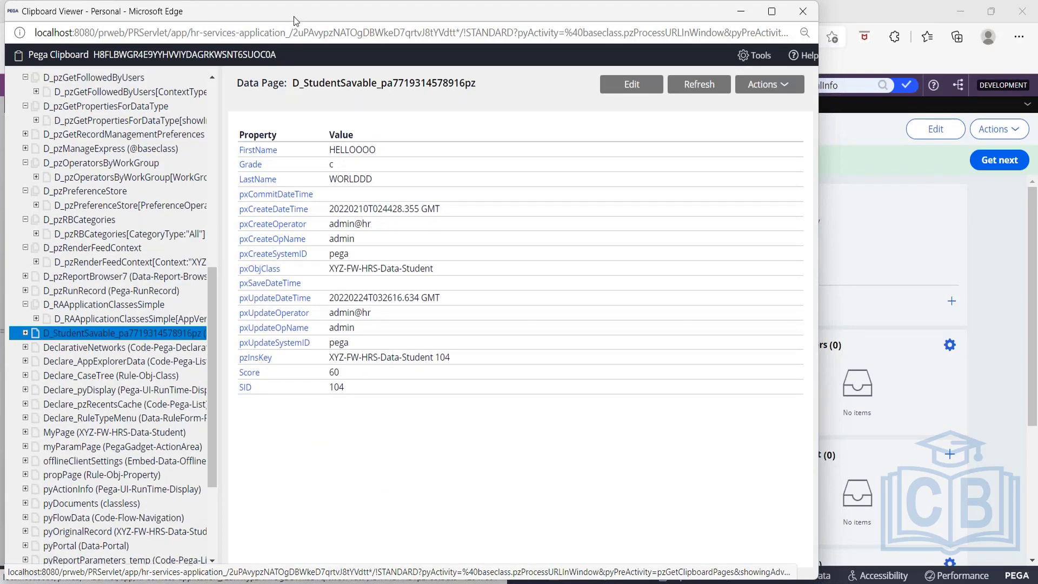
{"action": "left_click_drag", "start_coordinate": [294, 16], "coordinate": [285, 84]}
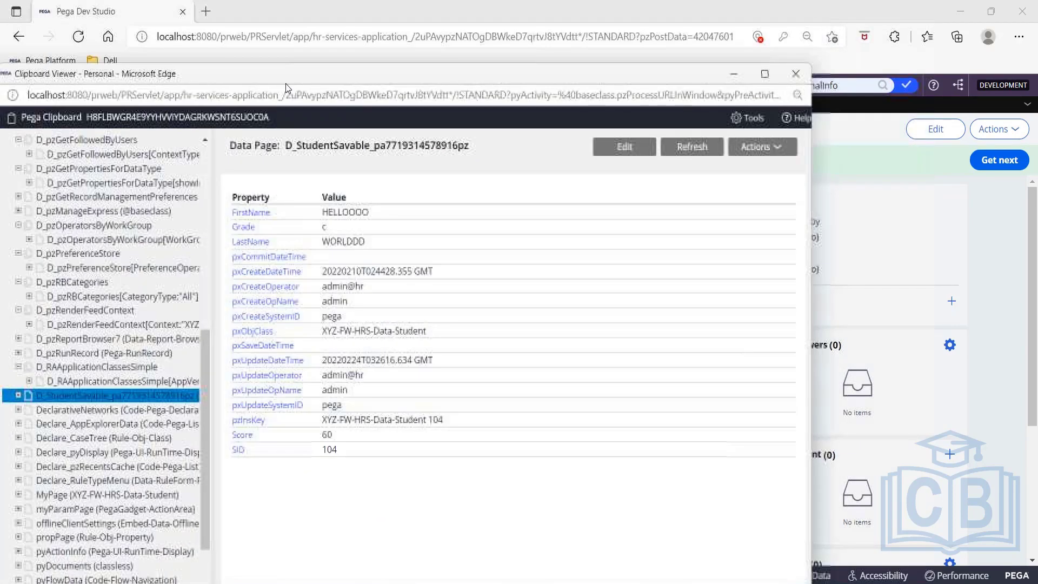
{"action": "left_click", "coordinate": [796, 74]}
Open the Student data type's records and refresh them to check the row for SID 104
{"action": "left_click", "coordinate": [157, 110]}
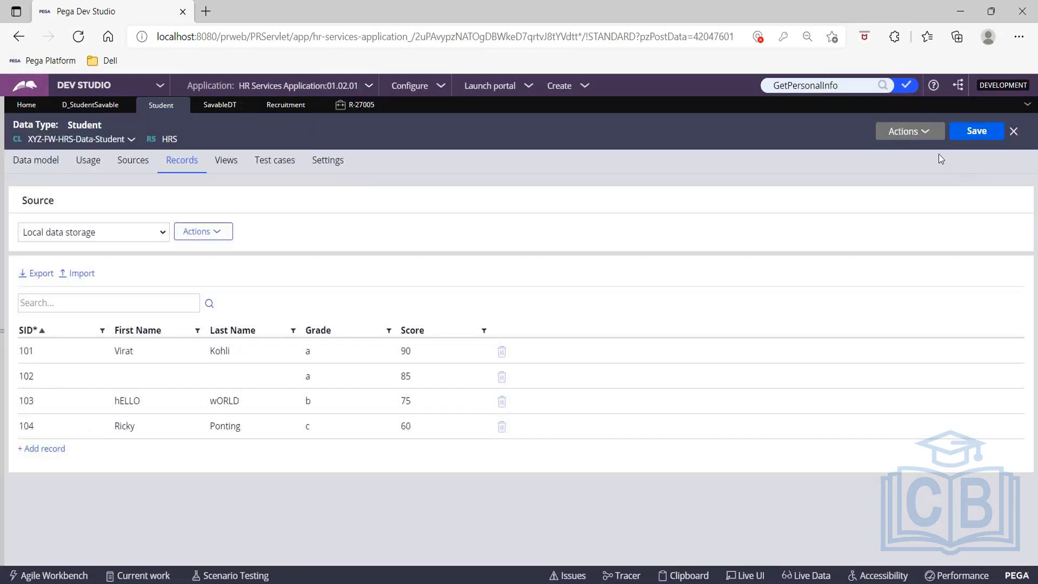
{"action": "left_click", "coordinate": [909, 131]}
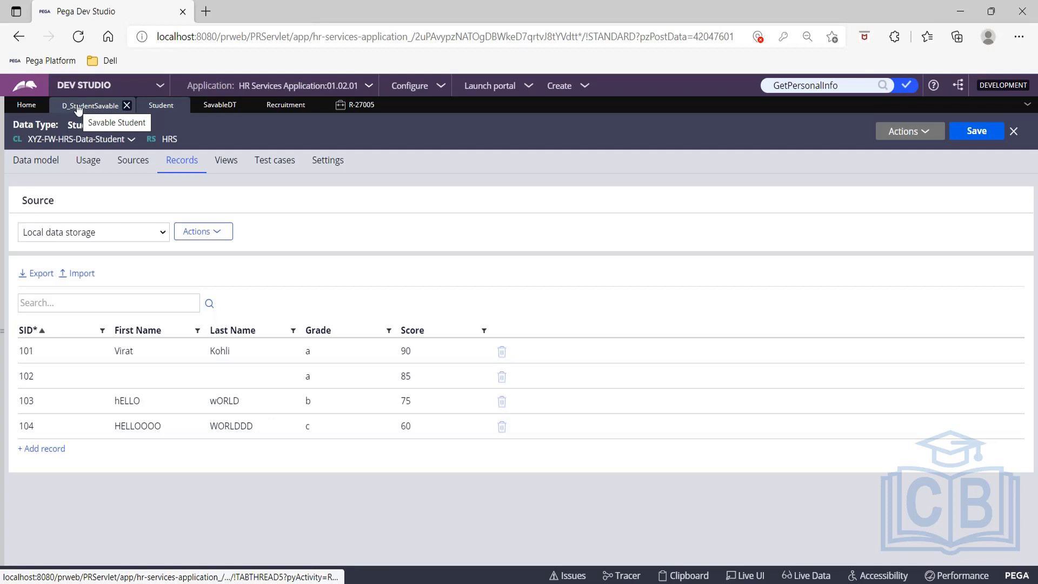
Review the SavableDT mappings and D_StudentSavable's save options, and return to the Student records
{"action": "left_click", "coordinate": [211, 112]}
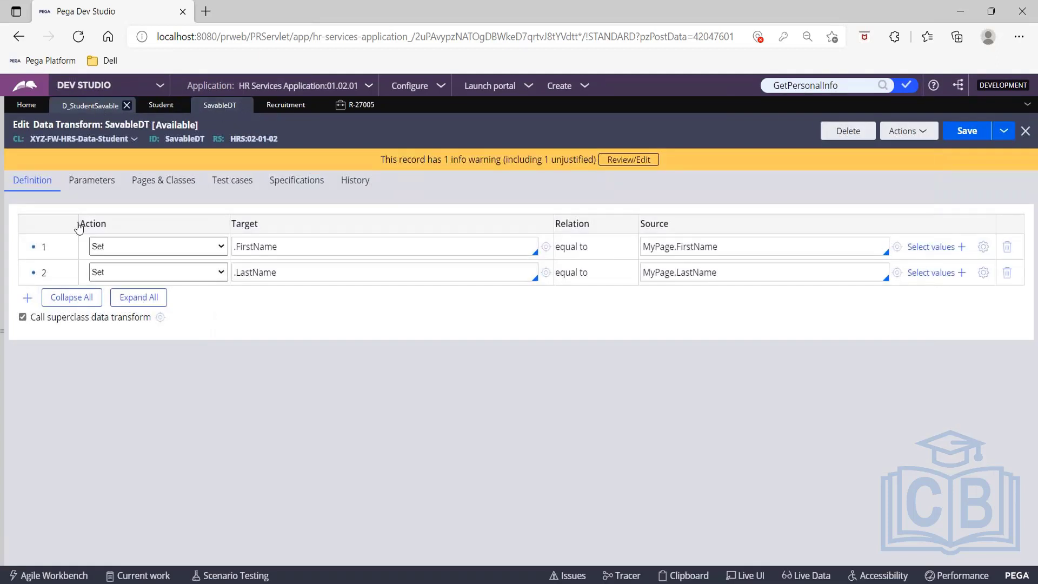
{"action": "left_click", "coordinate": [90, 105]}
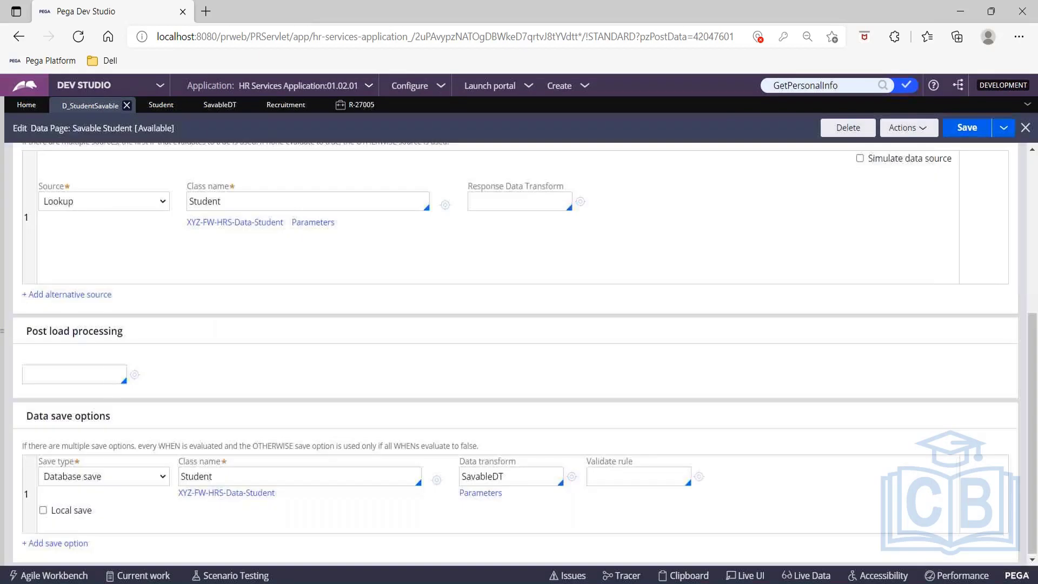
{"action": "left_click", "coordinate": [151, 110]}
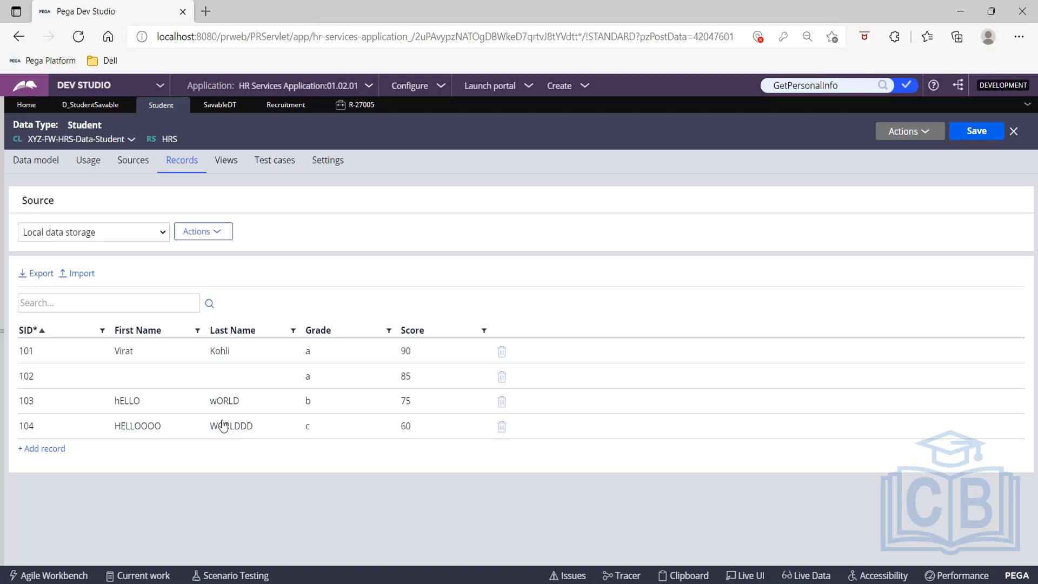
Display the application's data types list alongside the Student records
{"action": "left_click", "coordinate": [399, 7]}
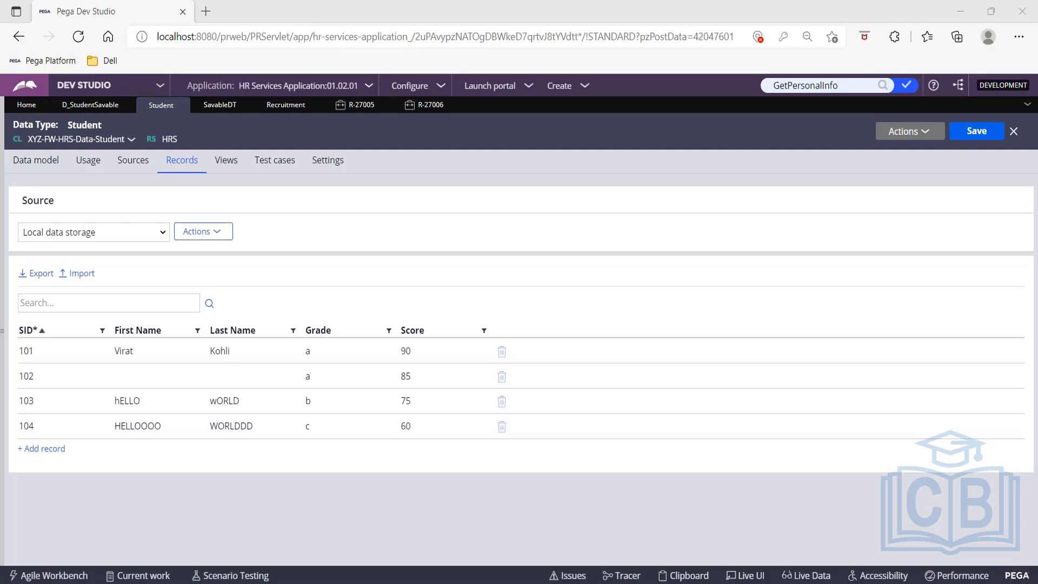
{"action": "left_click", "coordinate": [2, 166]}
{"action": "left_click", "coordinate": [23, 217]}
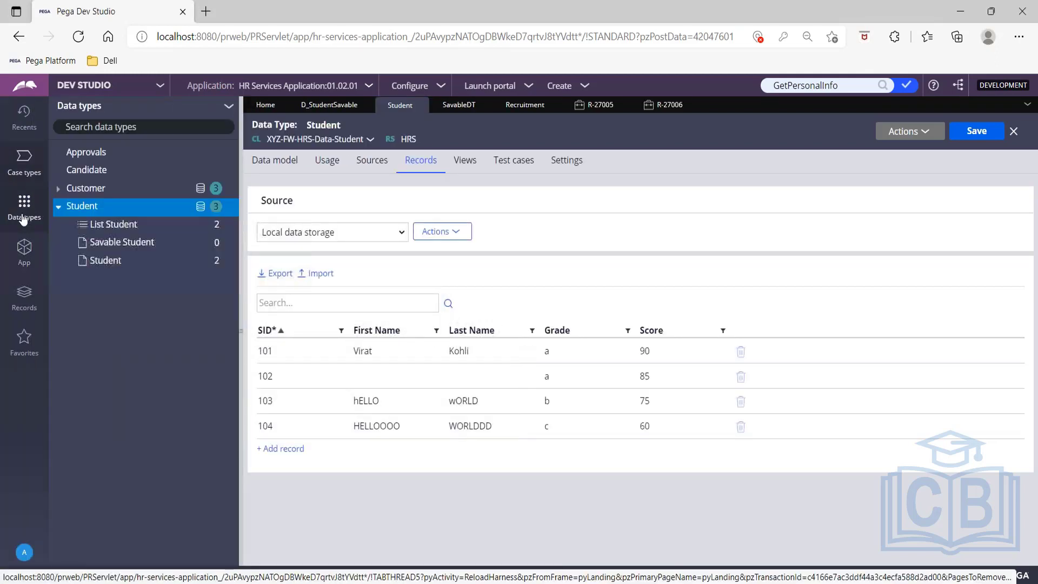
Open the List Student data page and review its definition, data source parameter options and defined parameters
{"action": "left_click", "coordinate": [107, 229]}
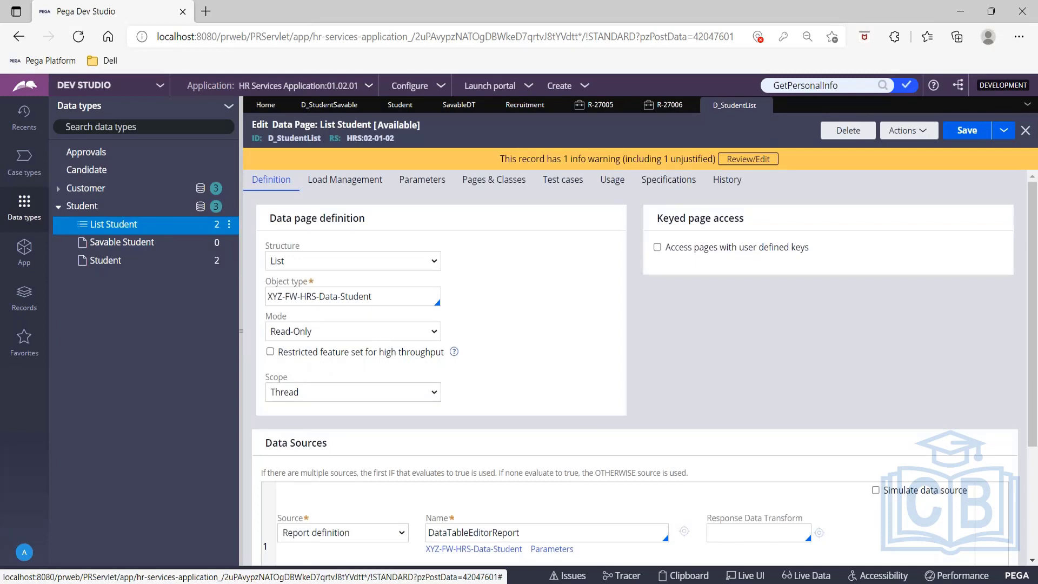
{"action": "scroll", "coordinate": [492, 348], "scroll_direction": "down", "scroll_amount": 2}
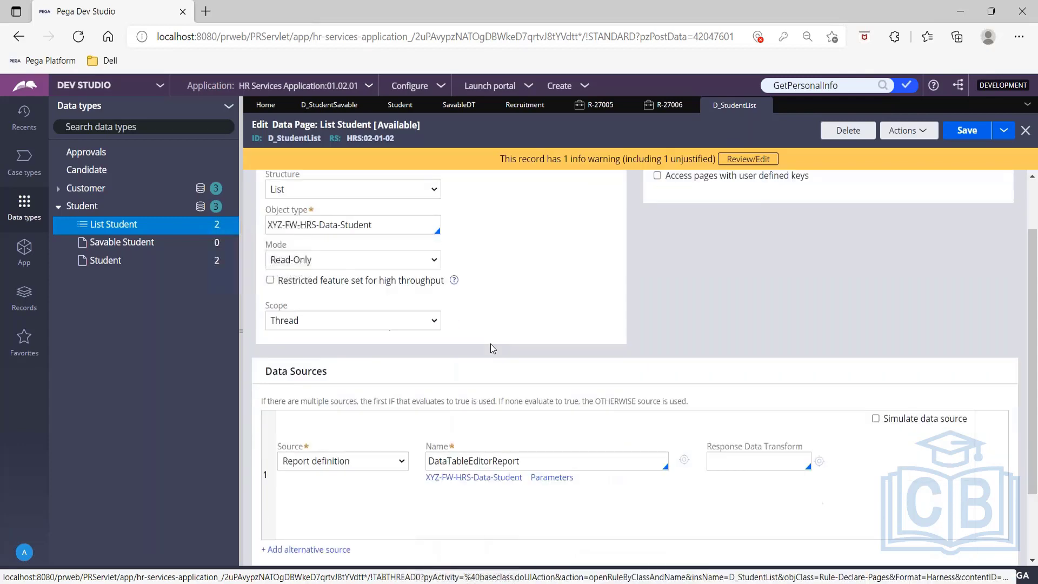
{"action": "scroll", "coordinate": [491, 347], "scroll_direction": "up", "scroll_amount": 2}
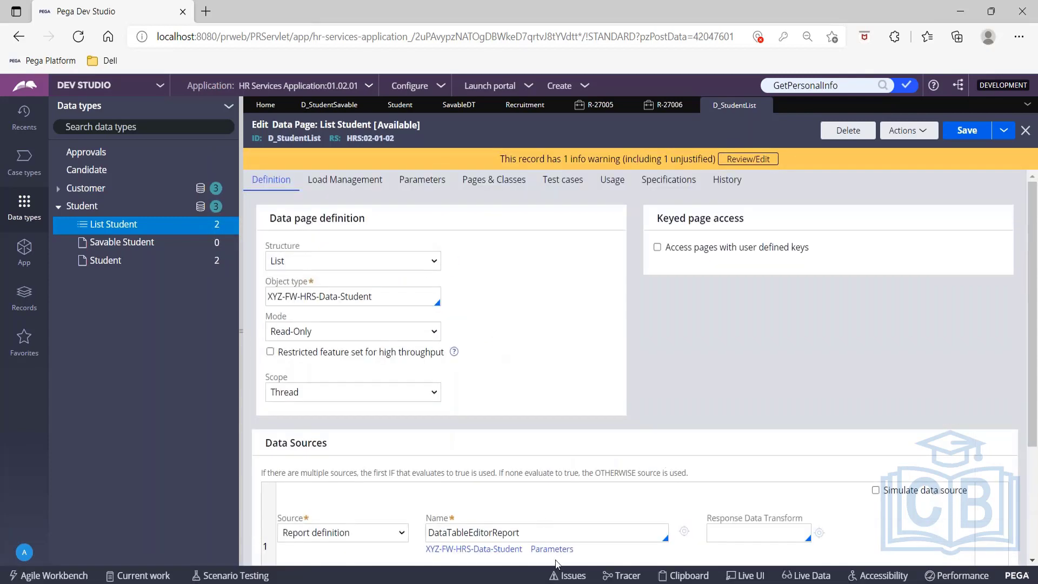
{"action": "left_click", "coordinate": [551, 549]}
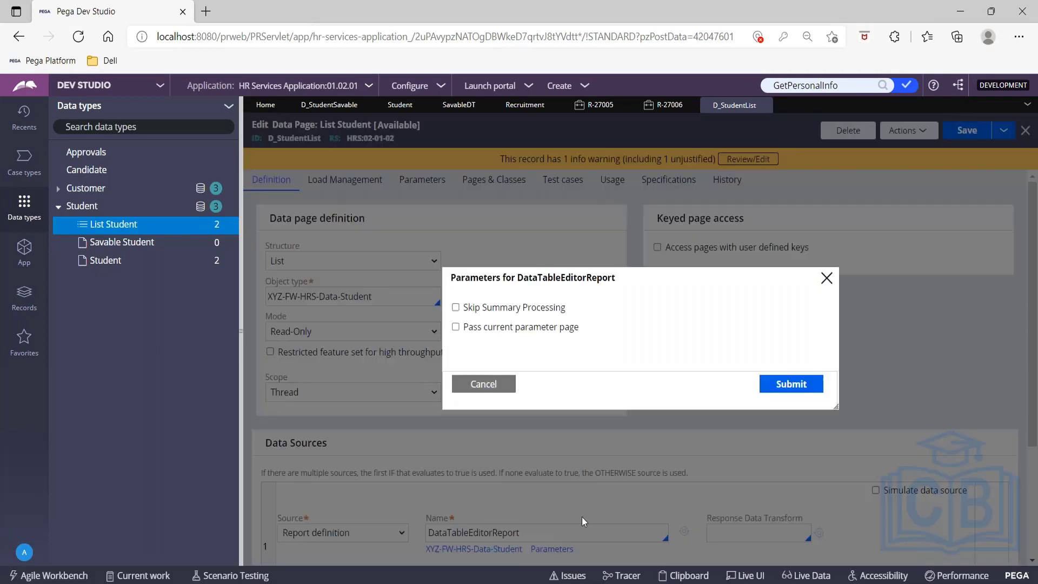
{"action": "left_click", "coordinate": [826, 278]}
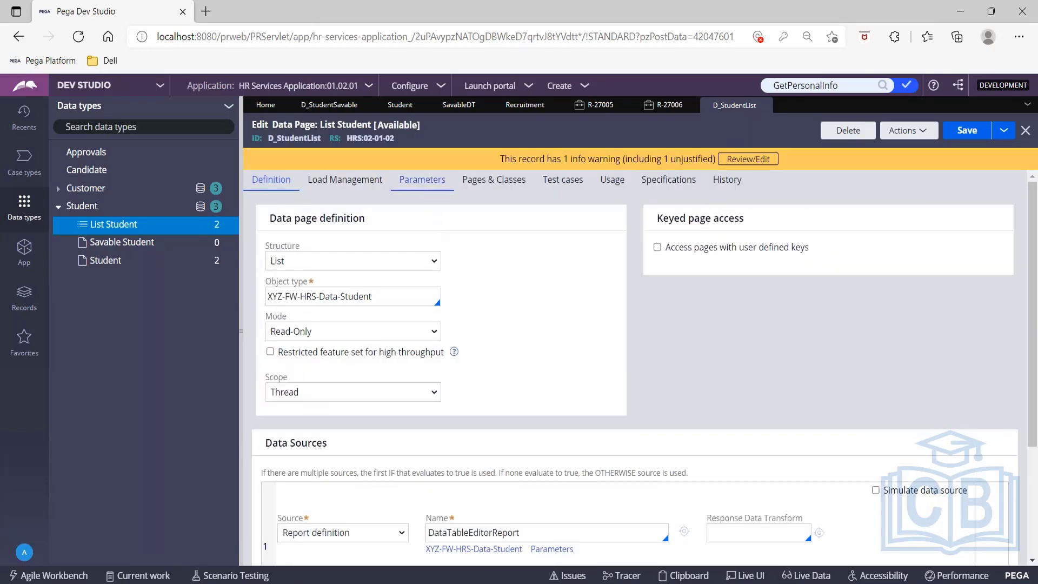
{"action": "left_click", "coordinate": [426, 187]}
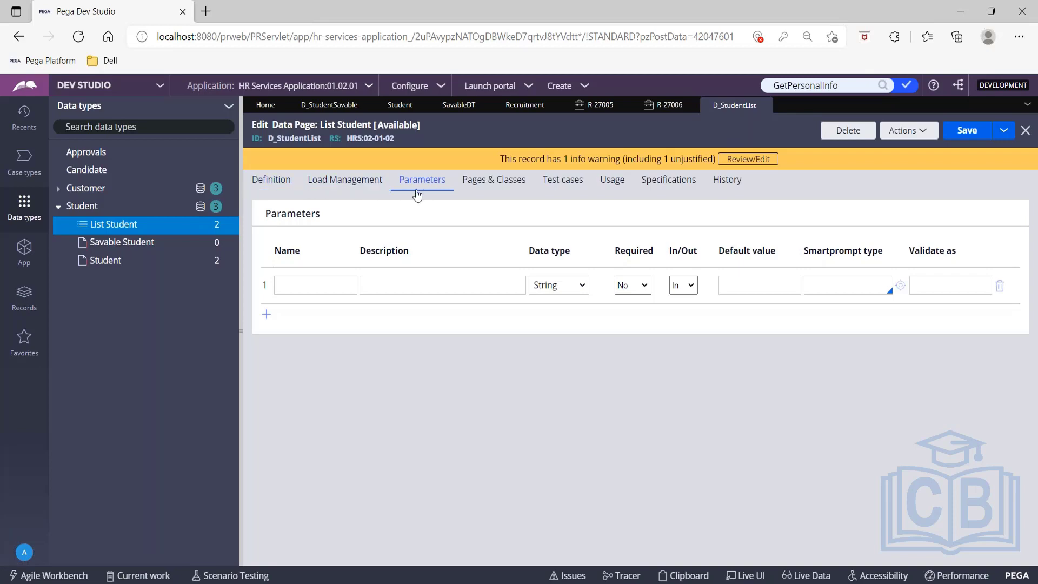
{"action": "left_click", "coordinate": [272, 187]}
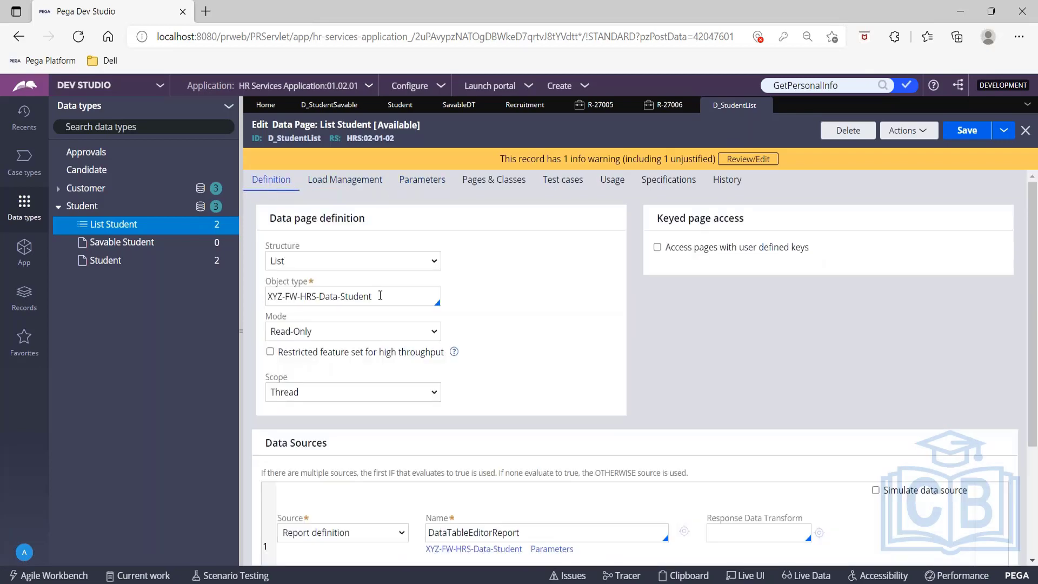
{"action": "scroll", "coordinate": [387, 341], "scroll_direction": "down", "scroll_amount": 2}
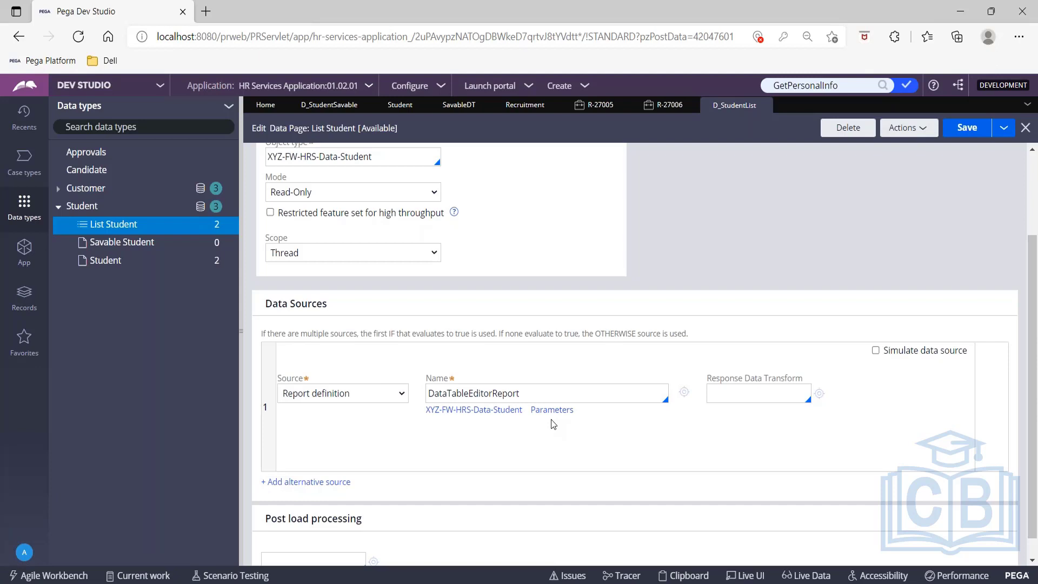
{"action": "scroll", "coordinate": [513, 341], "scroll_direction": "up", "scroll_amount": 3}
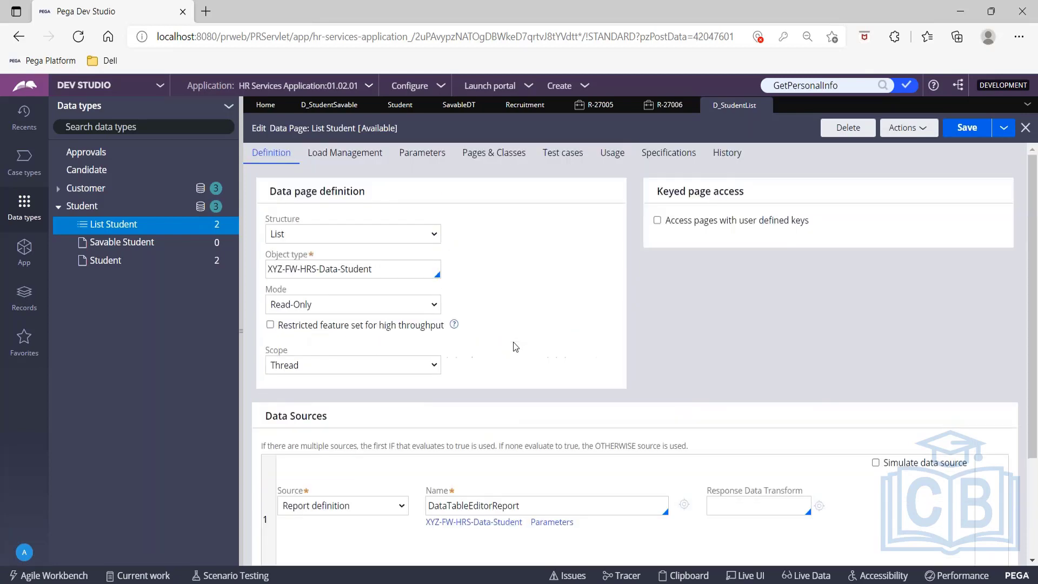
Add a parameter named FirstName to the List Student data page, with FirstName as its description
{"action": "left_click", "coordinate": [422, 180]}
{"action": "left_click", "coordinate": [318, 281]}
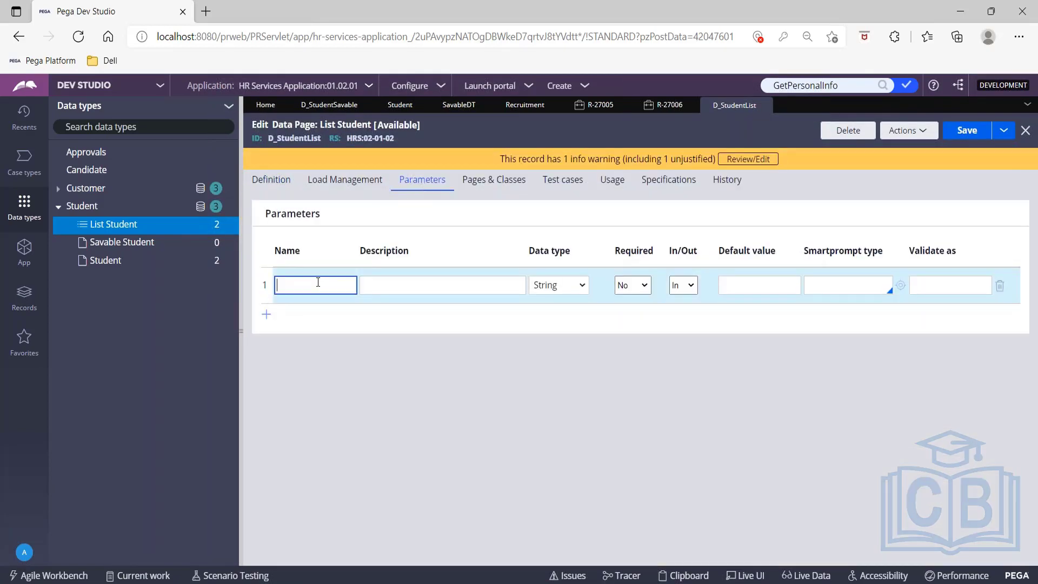
{"action": "type", "text": "FirstName"}
{"action": "key", "text": "Tab"}
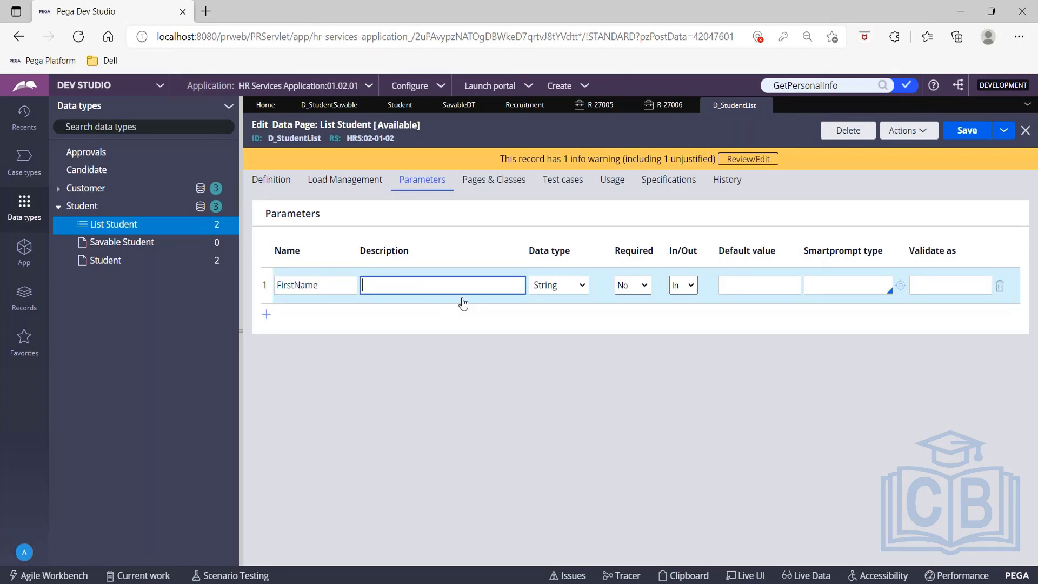
{"action": "left_click", "coordinate": [333, 281]}
{"action": "double_click", "coordinate": [333, 281]}
{"action": "key", "text": "ctrl+c"}
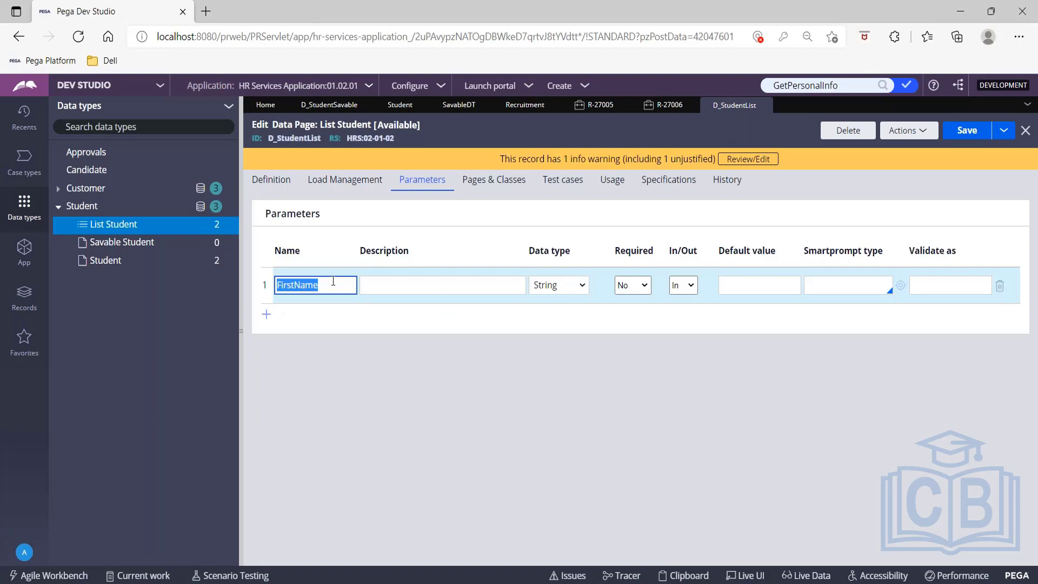
{"action": "left_click", "coordinate": [382, 283]}
{"action": "key", "text": "ctrl+v"}
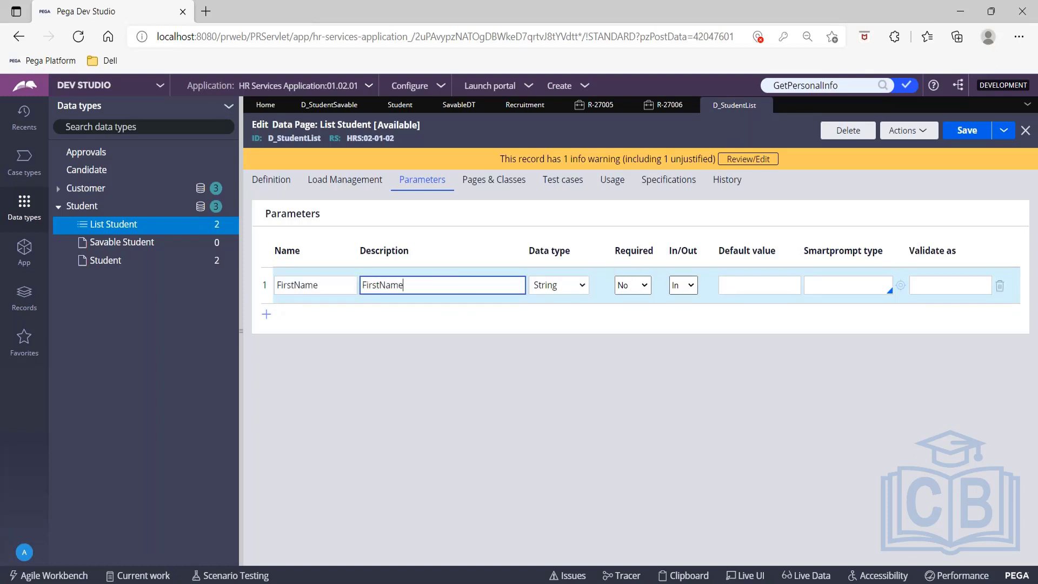
Set the FirstName parameter's smartprompt type to XYZ-FW-HRS-Data-Student and save the data page
{"action": "left_click", "coordinate": [681, 284]}
{"action": "left_click", "coordinate": [680, 285]}
{"action": "left_click", "coordinate": [851, 288]}
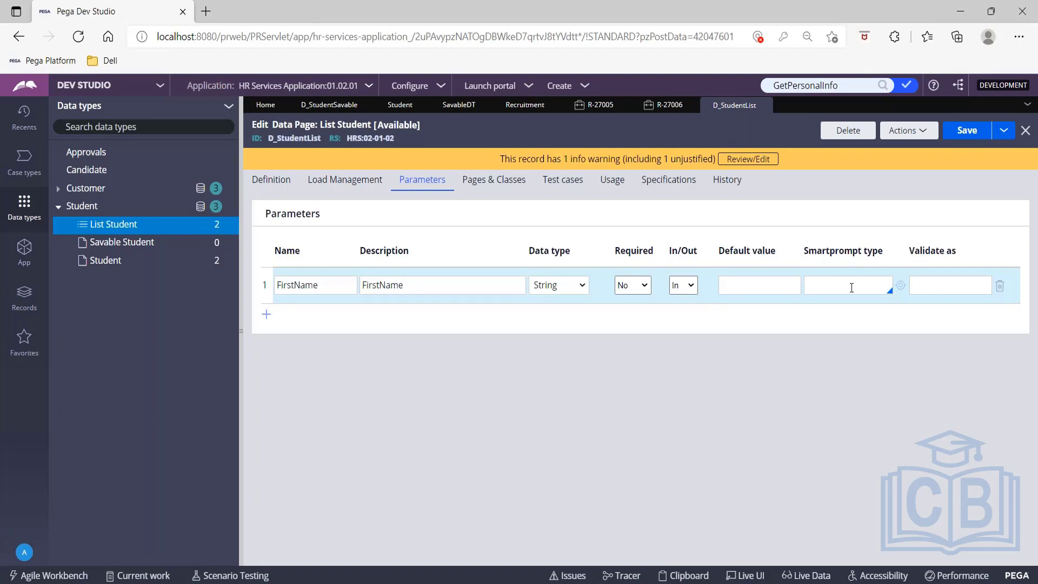
{"action": "type", "text": "XYZ-"}
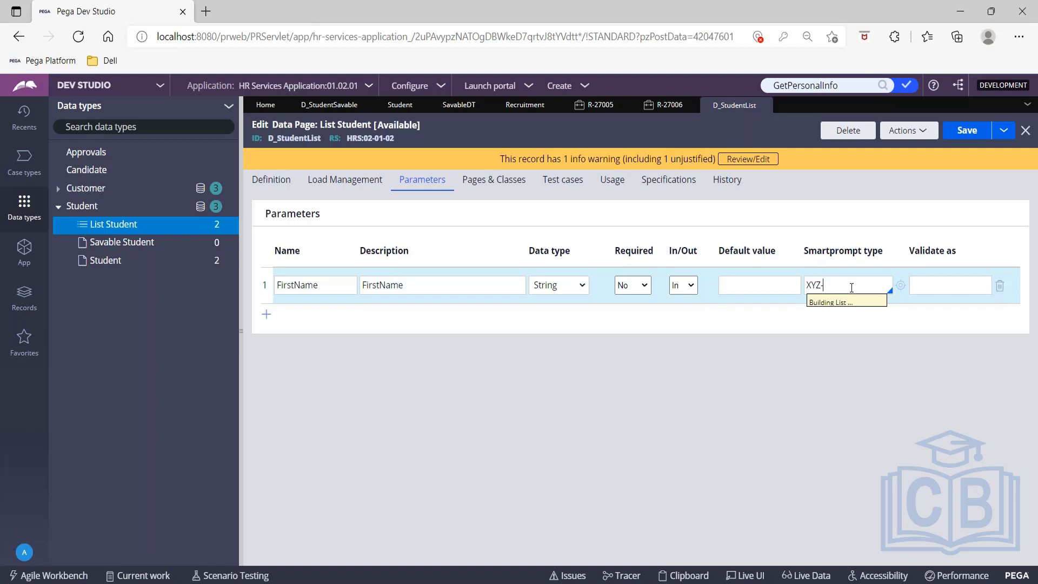
{"action": "key", "text": "Down"}
{"action": "key", "text": "Down"}
{"action": "key", "text": "Down"}
{"action": "key", "text": "Down"}
{"action": "key", "text": "Down"}
{"action": "key", "text": "Down"}
{"action": "key", "text": "Down"}
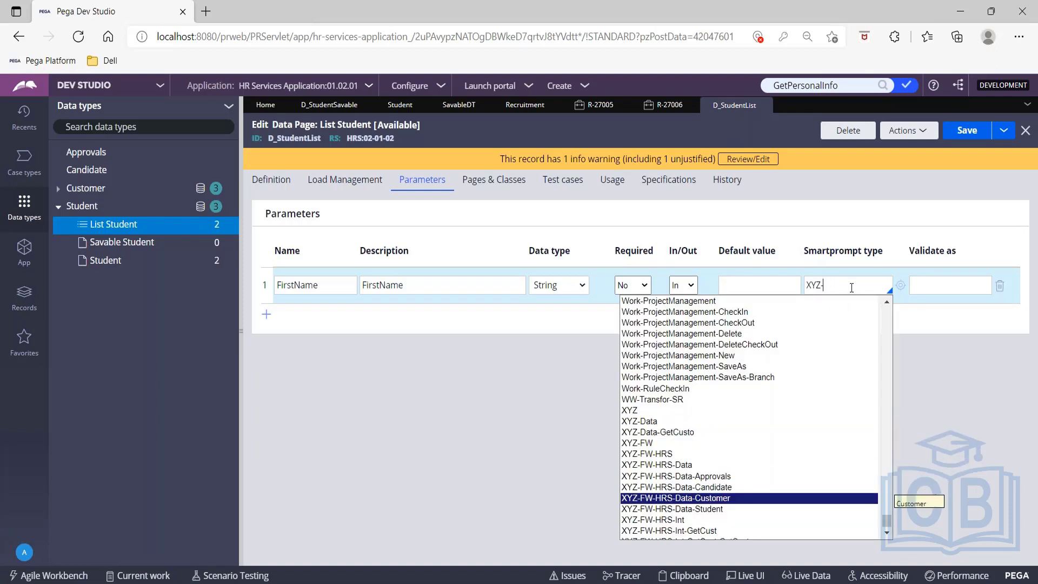
{"action": "key", "text": "Down"}
{"action": "key", "text": "Return"}
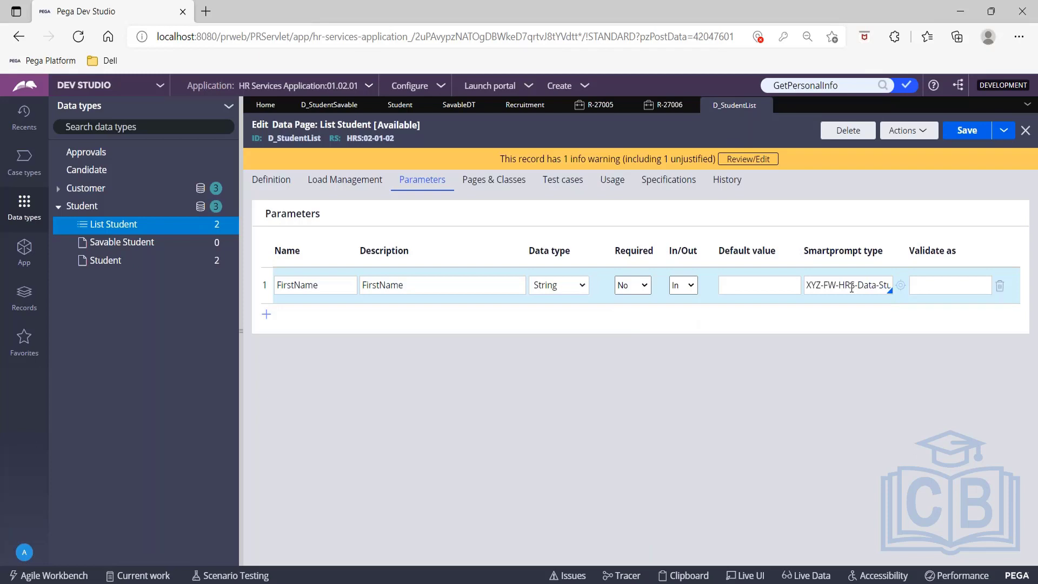
{"action": "left_click", "coordinate": [276, 178]}
{"action": "left_click", "coordinate": [966, 130]}
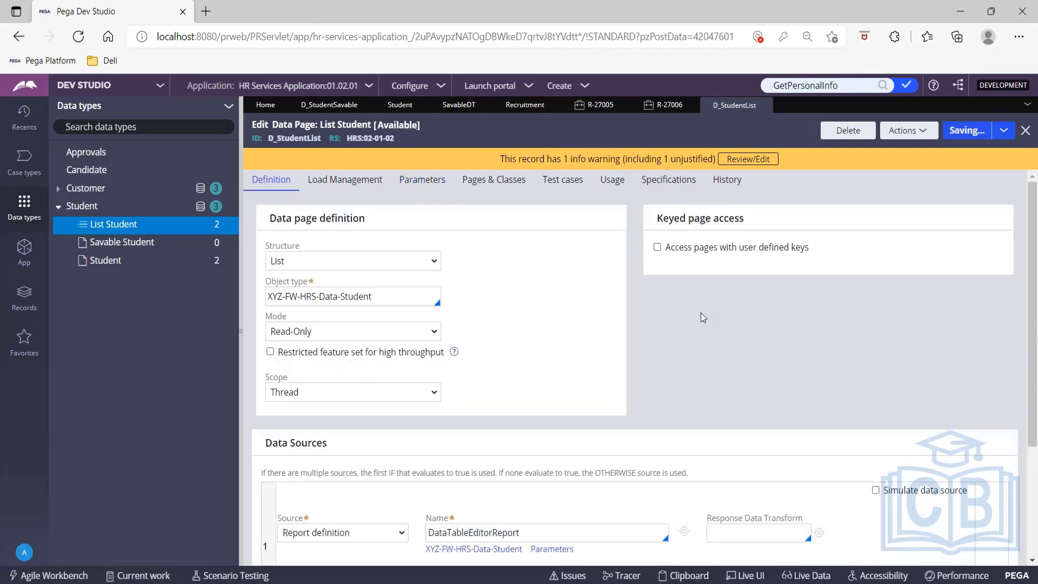
Check the parameter options of the DataTableEditorReport source, cancel out of them and save the data page again
{"action": "scroll", "coordinate": [700, 312], "scroll_direction": "down", "scroll_amount": 3}
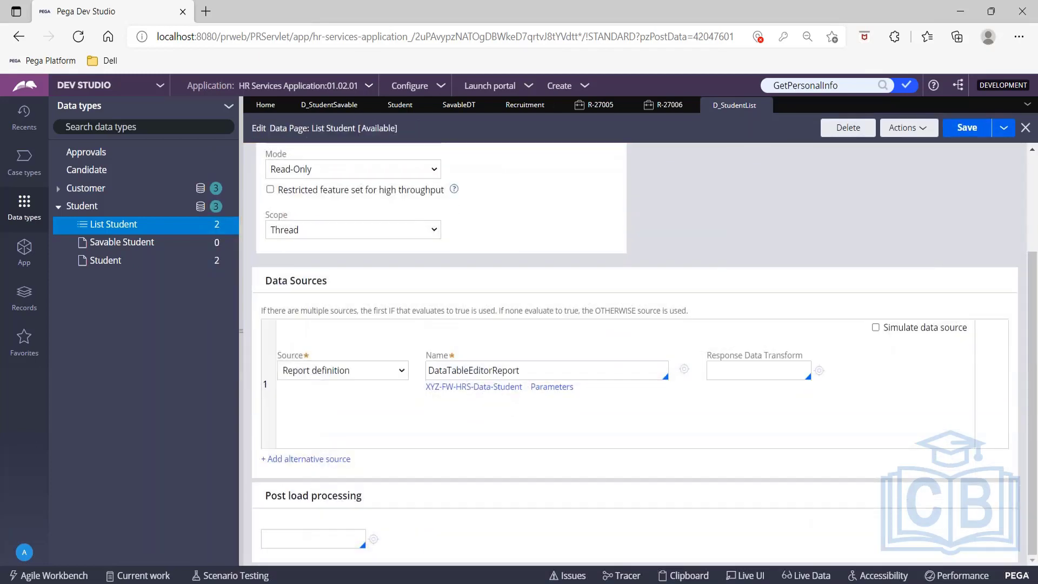
{"action": "left_click", "coordinate": [551, 387]}
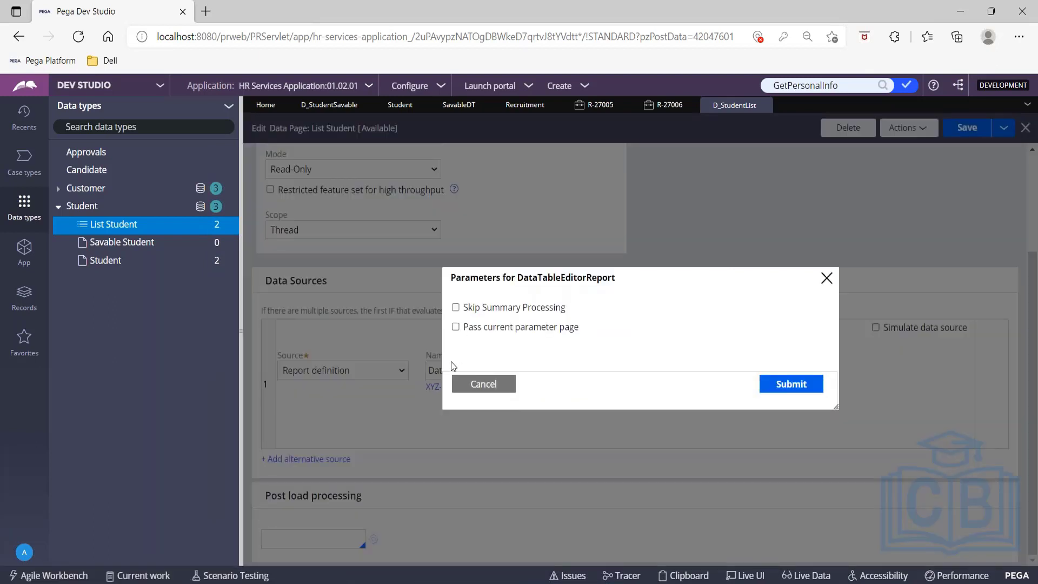
{"action": "left_click", "coordinate": [455, 327]}
{"action": "left_click", "coordinate": [496, 385]}
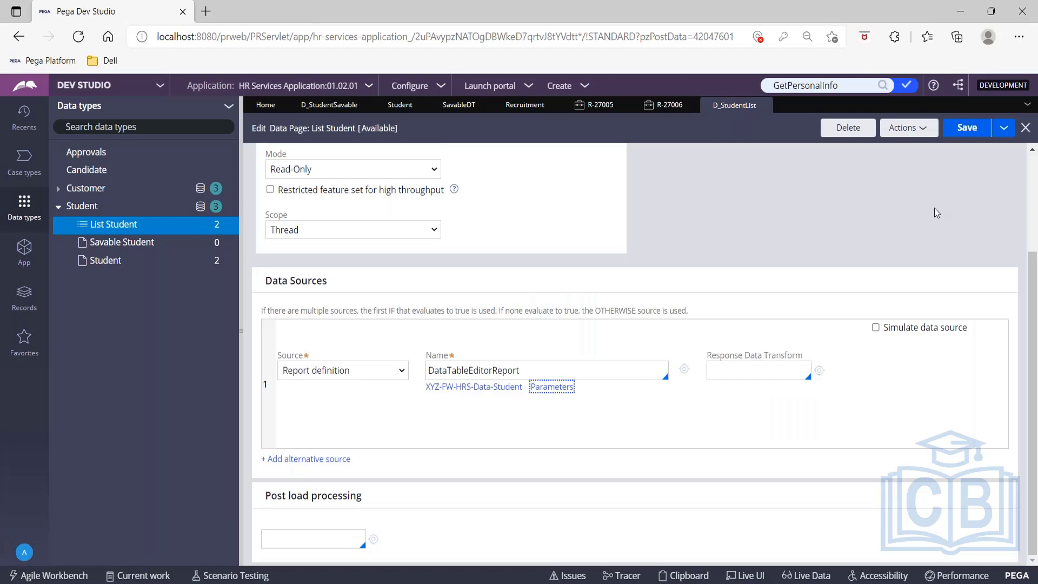
{"action": "left_click", "coordinate": [967, 128]}
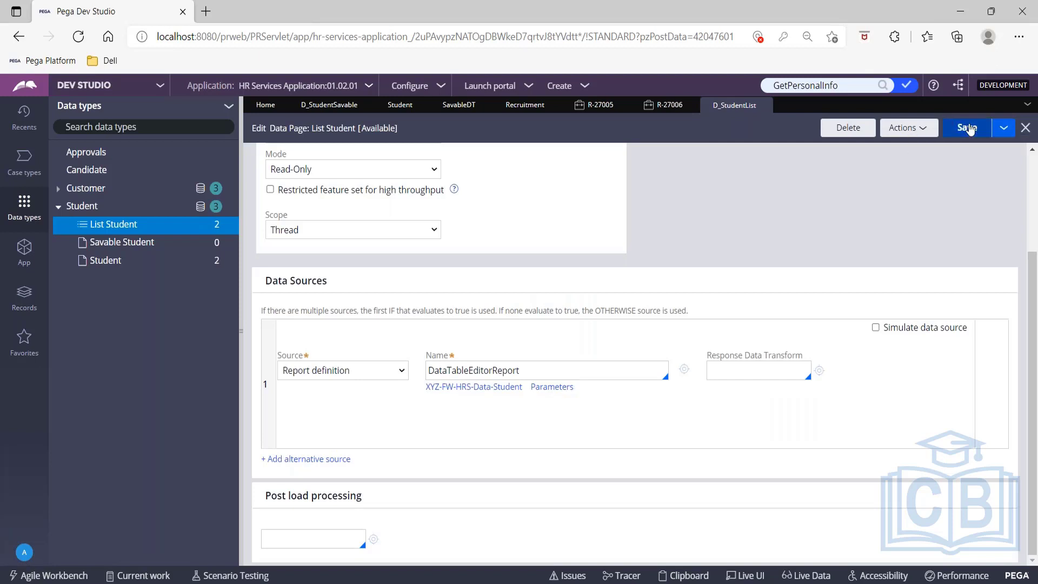
{"action": "left_click", "coordinate": [403, 10]}
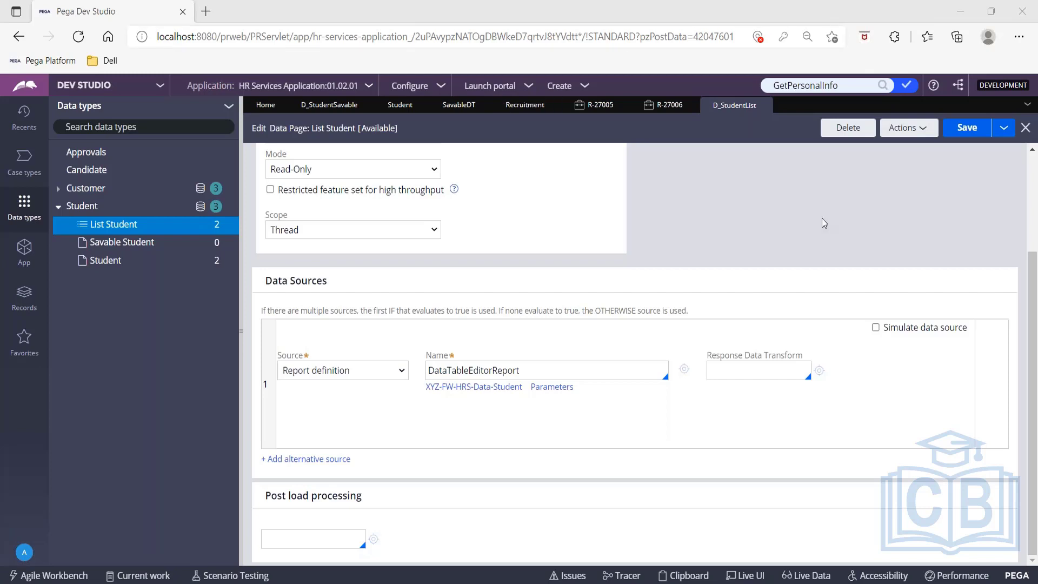
{"action": "left_click", "coordinate": [978, 128]}
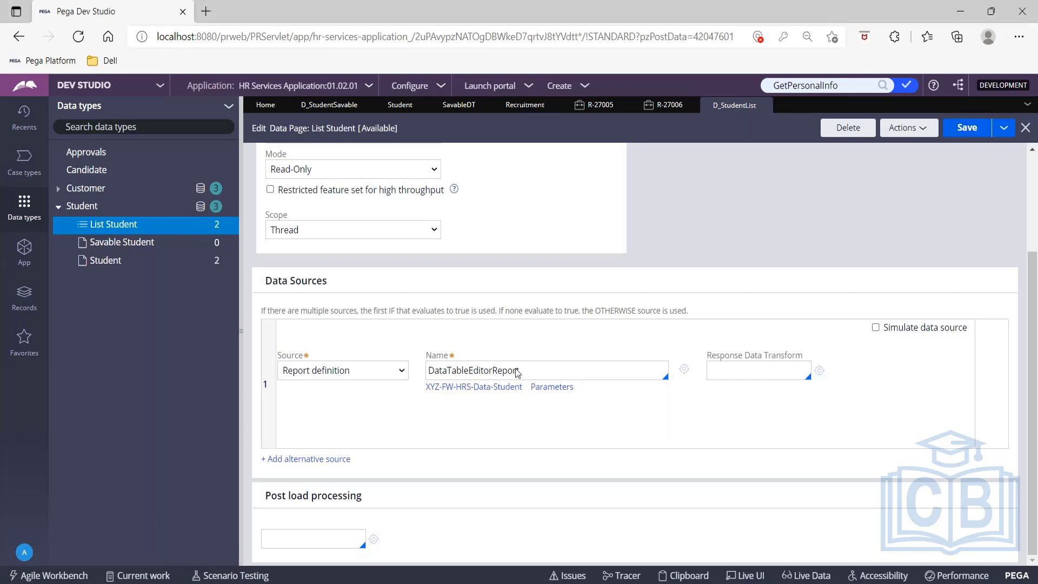
Reexamine the report source's parameter options without applying changes, and resave the data page from its FirstName parameter definition
{"action": "left_click", "coordinate": [550, 387]}
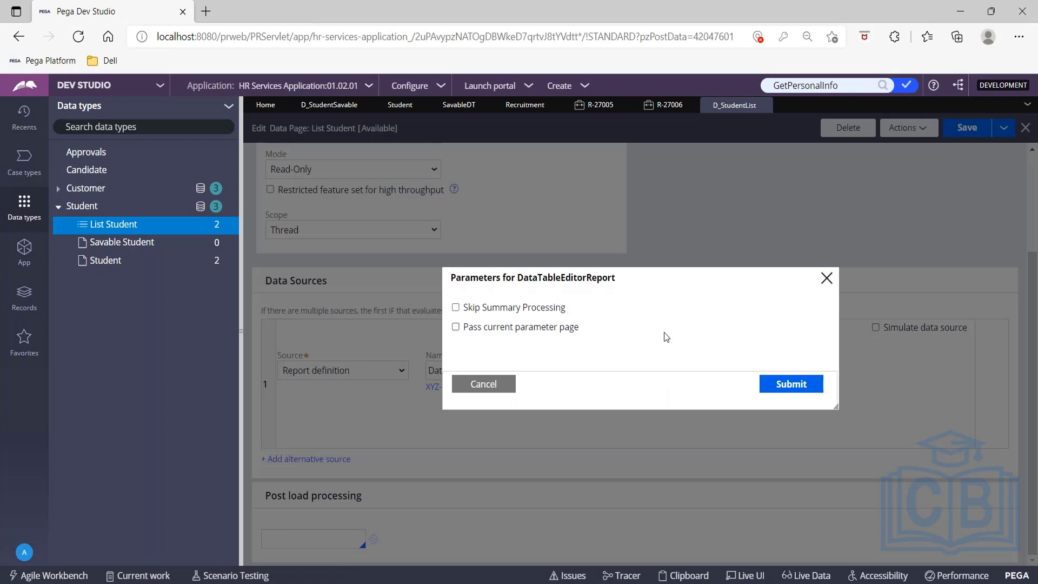
{"action": "left_click", "coordinate": [455, 327]}
{"action": "left_click", "coordinate": [826, 278]}
{"action": "scroll", "coordinate": [620, 291], "scroll_direction": "up", "scroll_amount": 5}
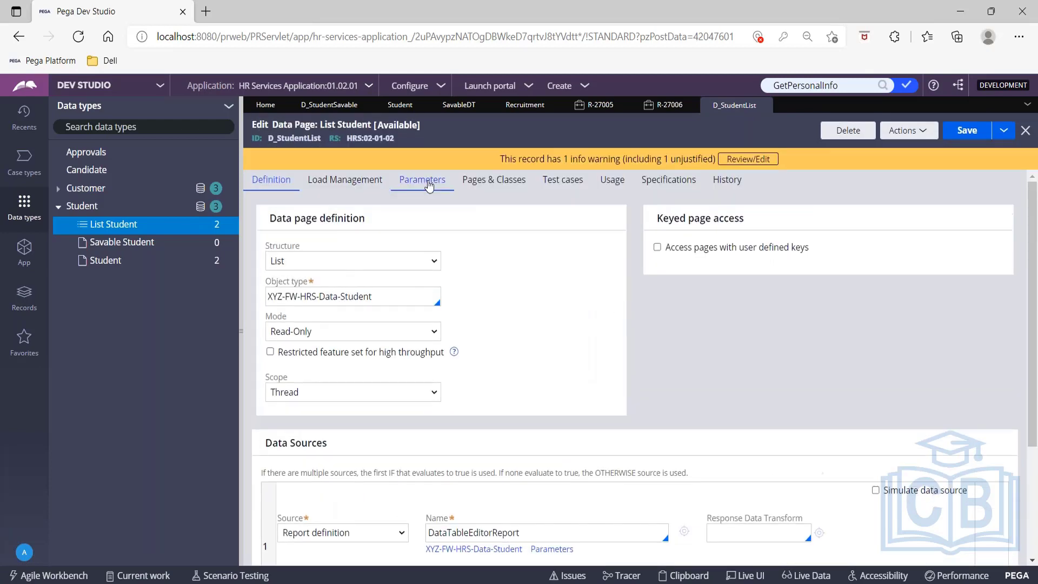
{"action": "left_click", "coordinate": [422, 180]}
{"action": "left_click", "coordinate": [961, 142]}
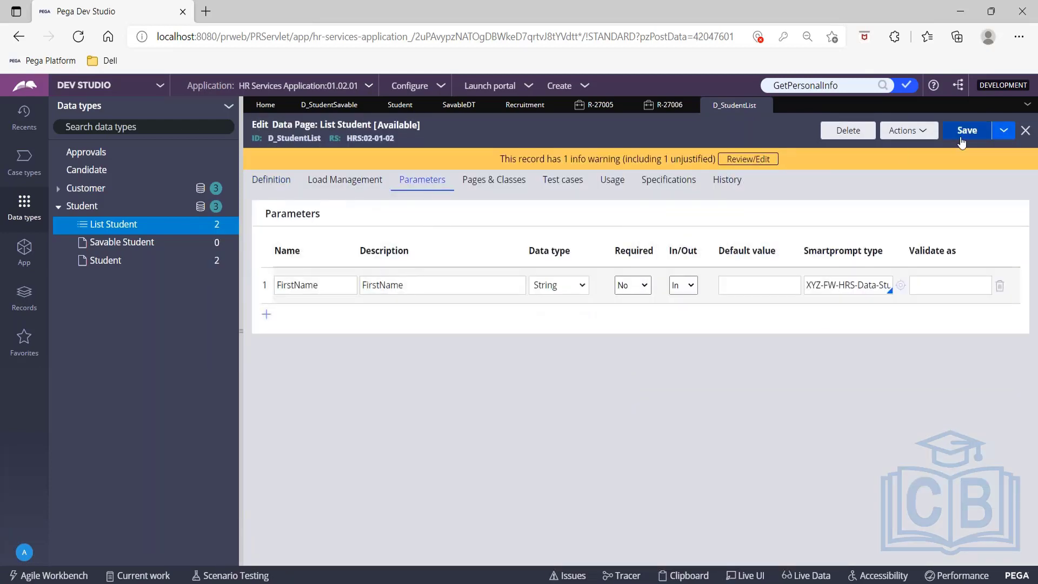
{"action": "left_click", "coordinate": [961, 142]}
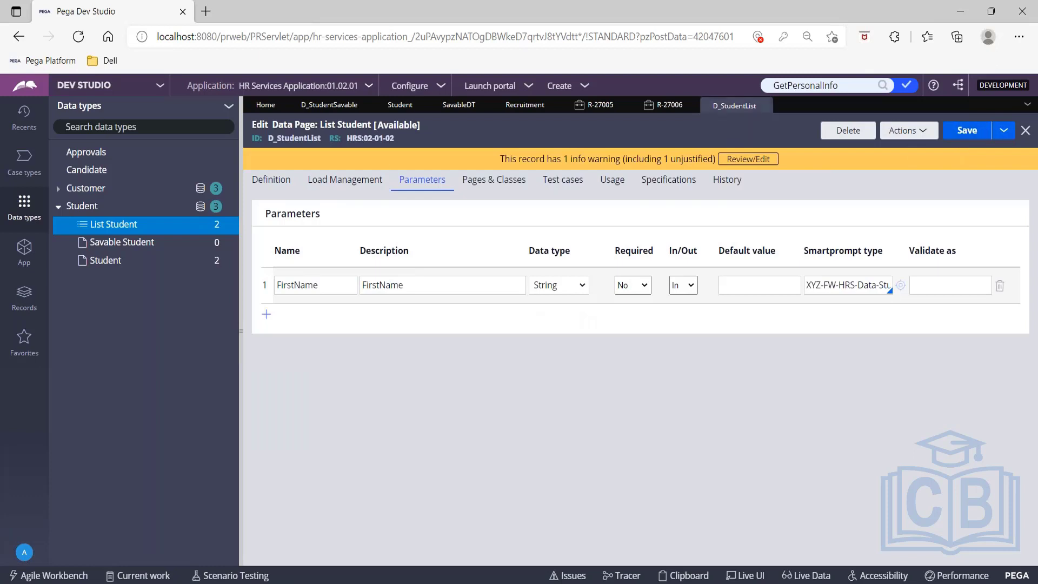
Compare the data page's own parameter definition with the parameters its DataTableEditorReport source accepts
{"action": "left_click", "coordinate": [273, 180]}
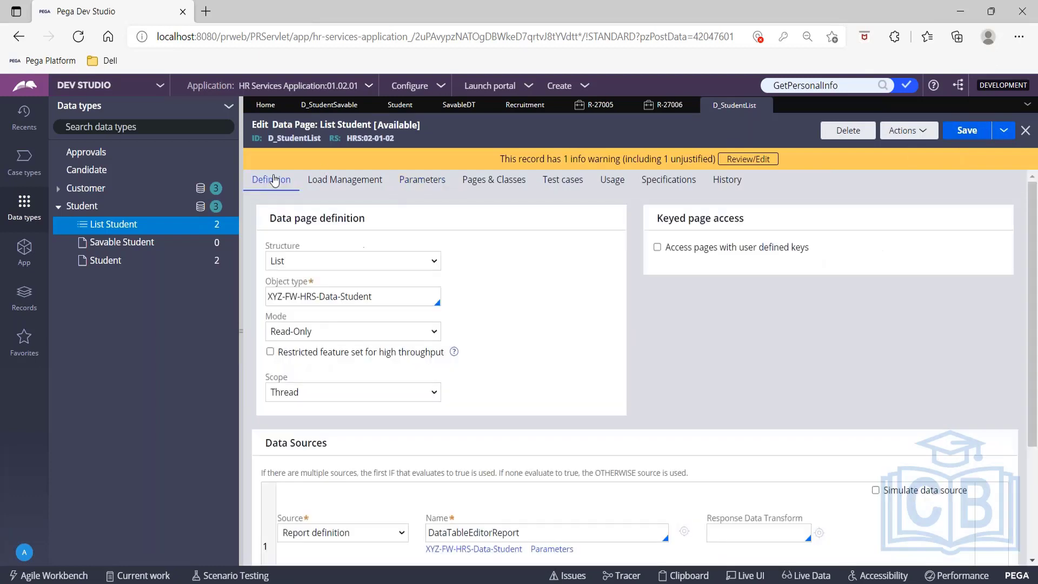
{"action": "left_click", "coordinate": [908, 132]}
{"action": "left_click", "coordinate": [900, 183]}
{"action": "left_click", "coordinate": [416, 187]}
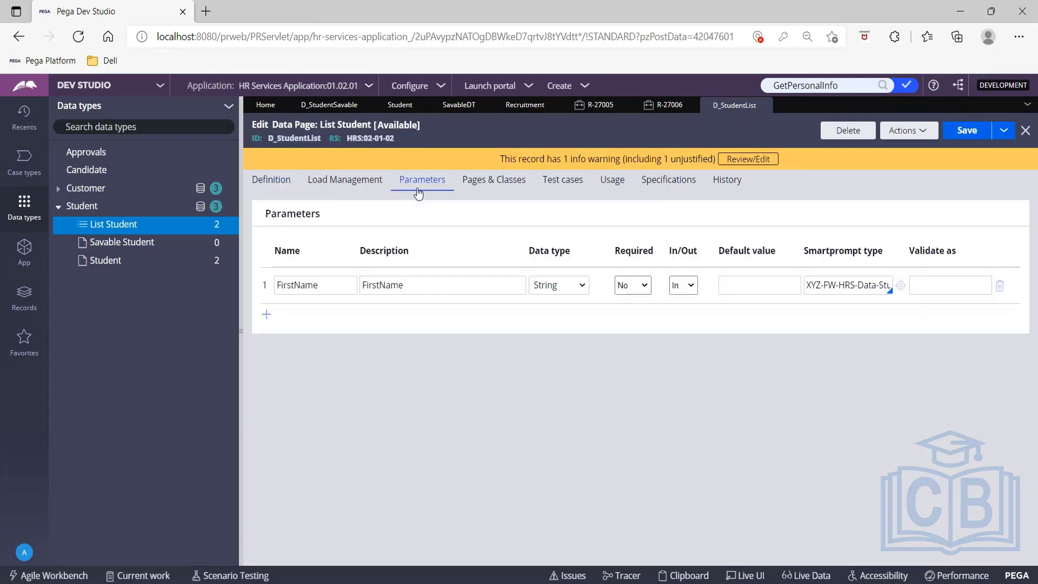
{"action": "left_click", "coordinate": [285, 189]}
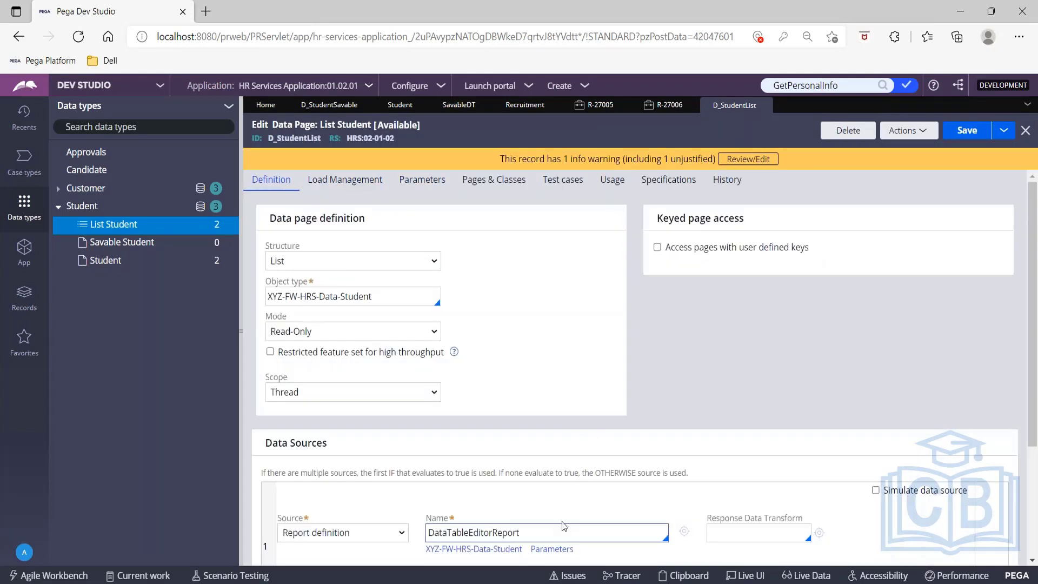
{"action": "left_click", "coordinate": [552, 549]}
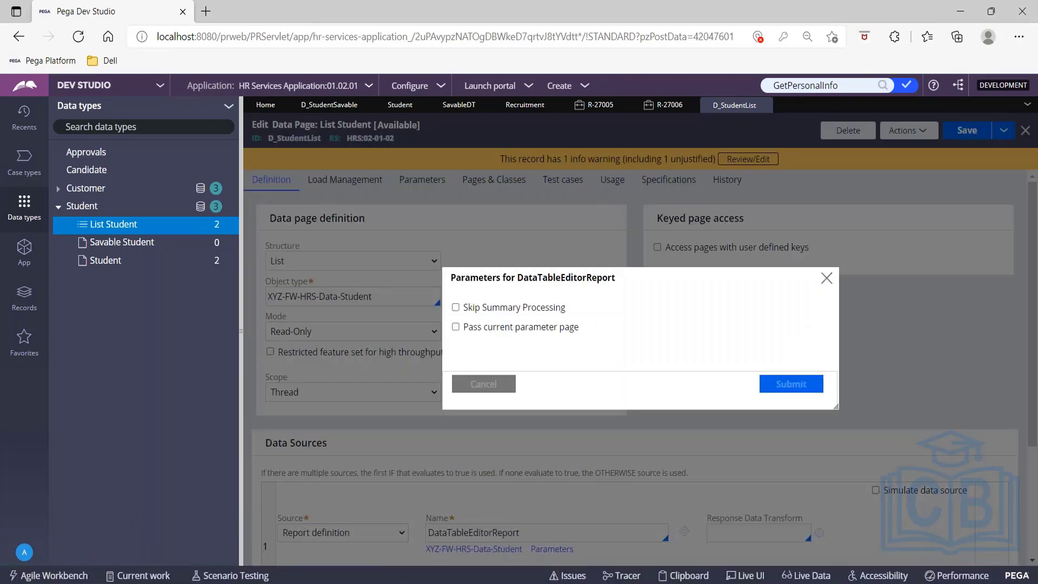
{"action": "left_click", "coordinate": [483, 383]}
{"action": "scroll", "coordinate": [679, 333], "scroll_direction": "down", "scroll_amount": 3}
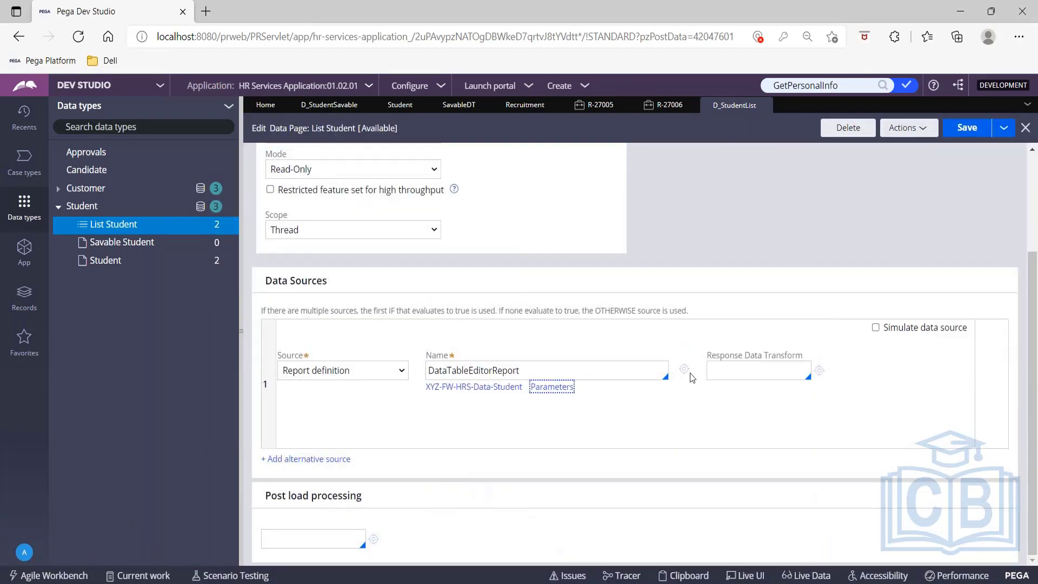
Open the DataTableEditorReport rule from the data source, collapse the data types explorer and return to the D_StudentList data page
{"action": "left_click", "coordinate": [684, 370]}
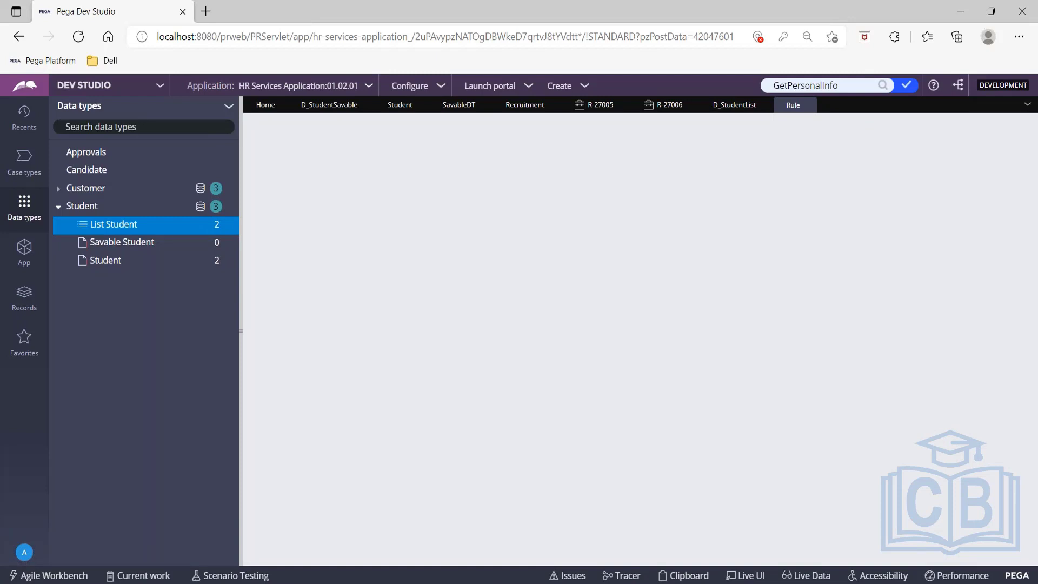
{"action": "left_click", "coordinate": [239, 453]}
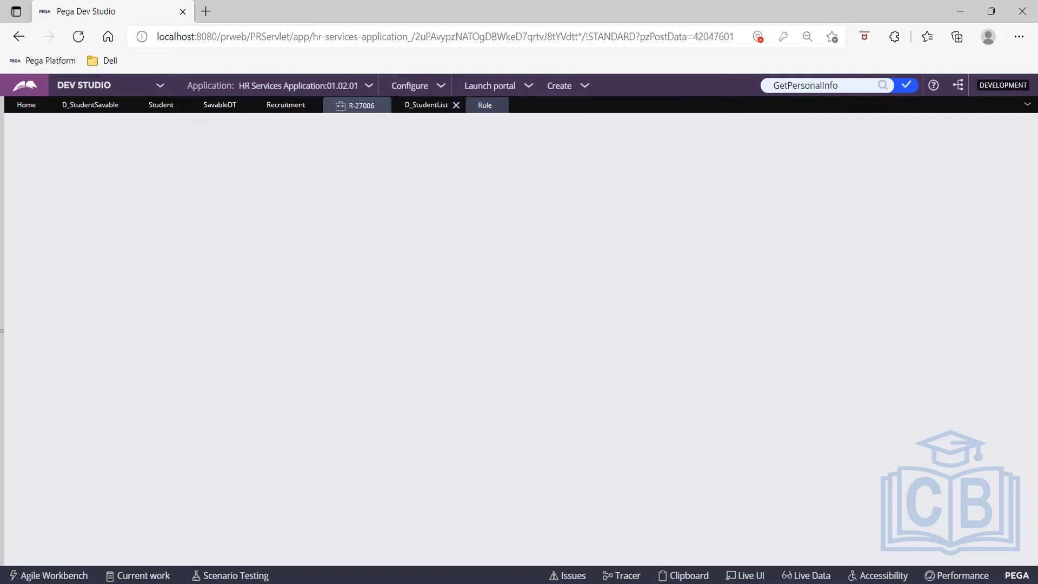
{"action": "left_click", "coordinate": [83, 106]}
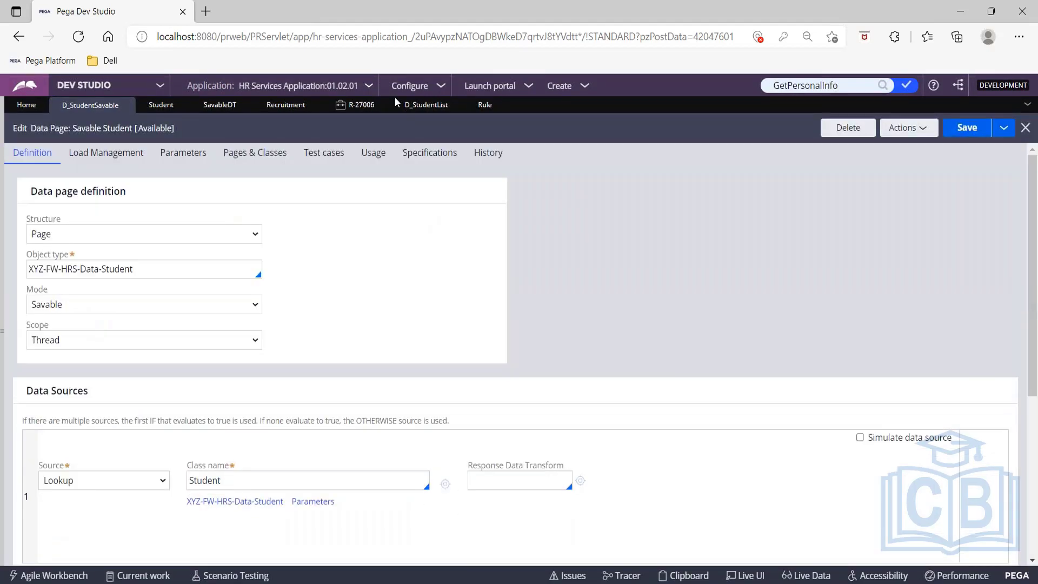
{"action": "left_click", "coordinate": [427, 105]}
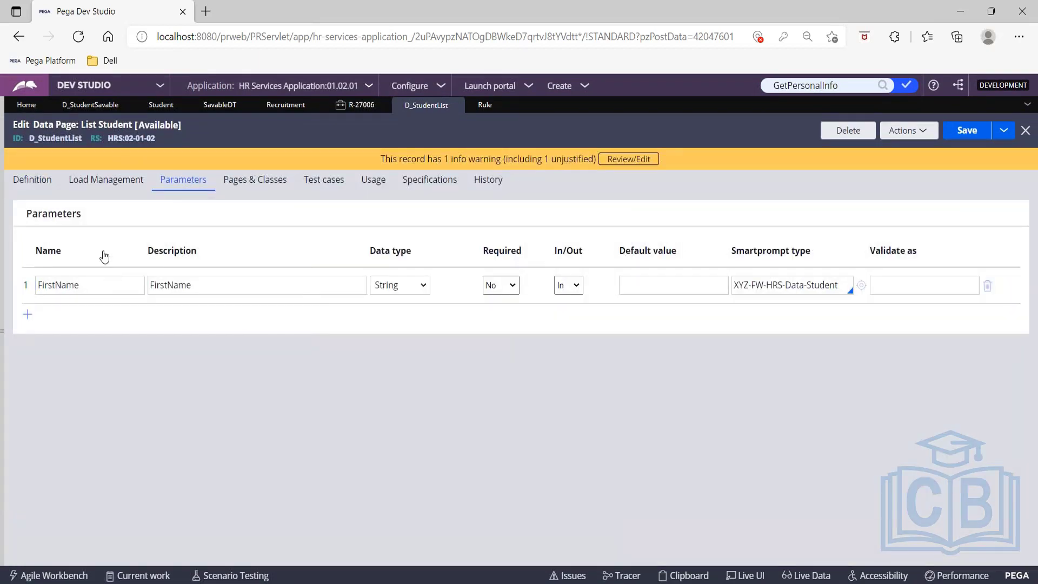
Examine the parameter options of the DataTableEditorReport source in the D_StudentList definition, toggling Pass current parameter page on and off
{"action": "left_click", "coordinate": [36, 195]}
{"action": "scroll", "coordinate": [297, 347], "scroll_direction": "down", "scroll_amount": 4}
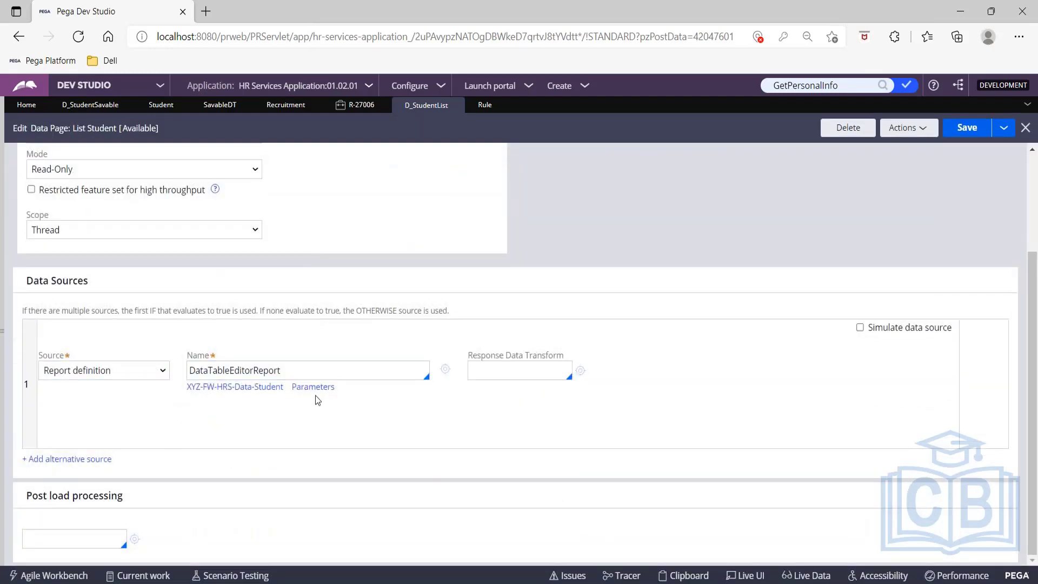
{"action": "left_click", "coordinate": [327, 388]}
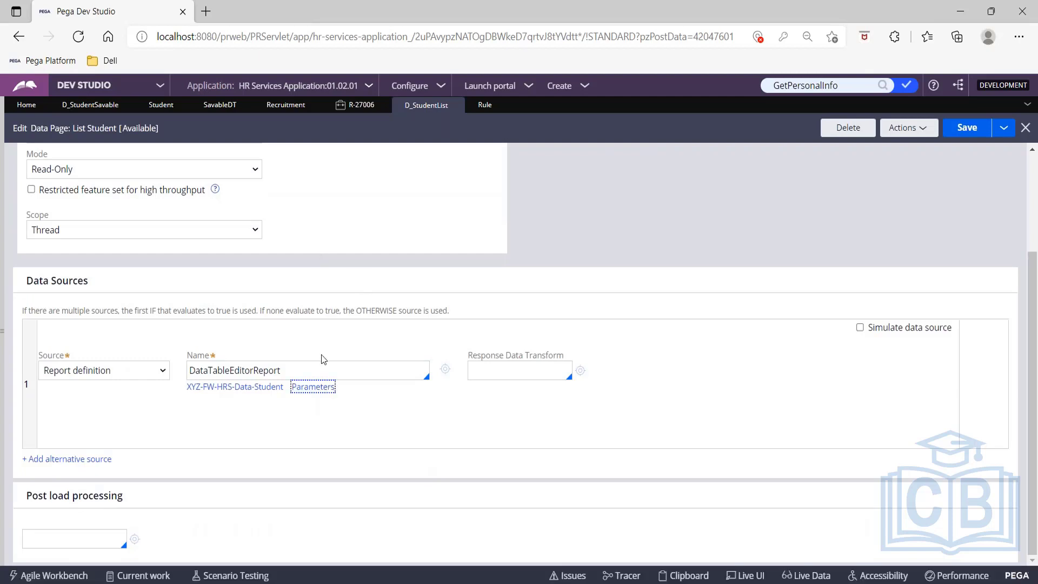
{"action": "left_click", "coordinate": [318, 387]}
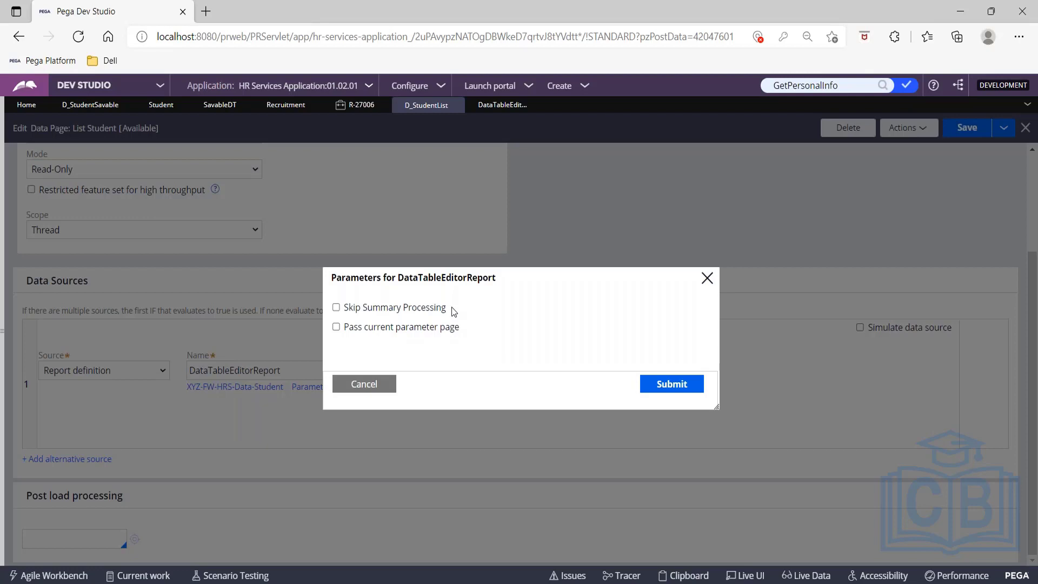
{"action": "left_click", "coordinate": [336, 327]}
{"action": "left_click", "coordinate": [337, 327]}
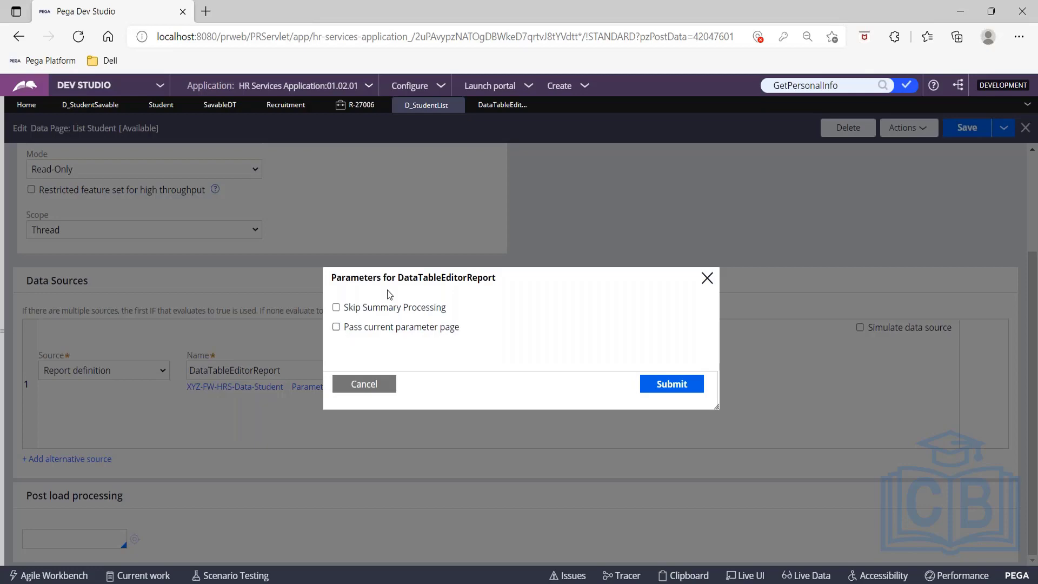
Check the parameter definition of the DataTableEditorReport report definition and copy the .FirstName column source from its query
{"action": "left_click", "coordinate": [499, 106]}
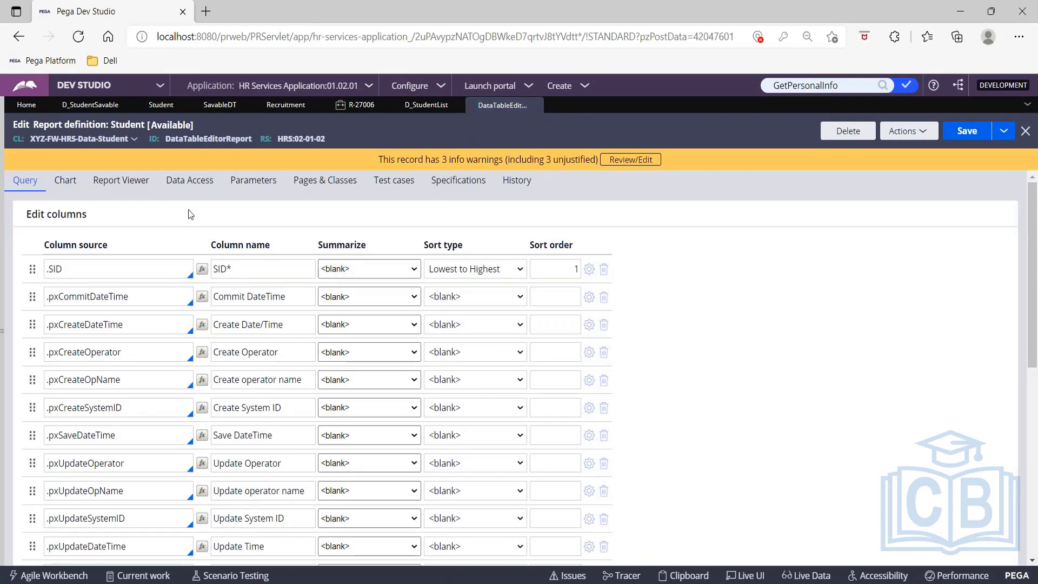
{"action": "left_click", "coordinate": [254, 181]}
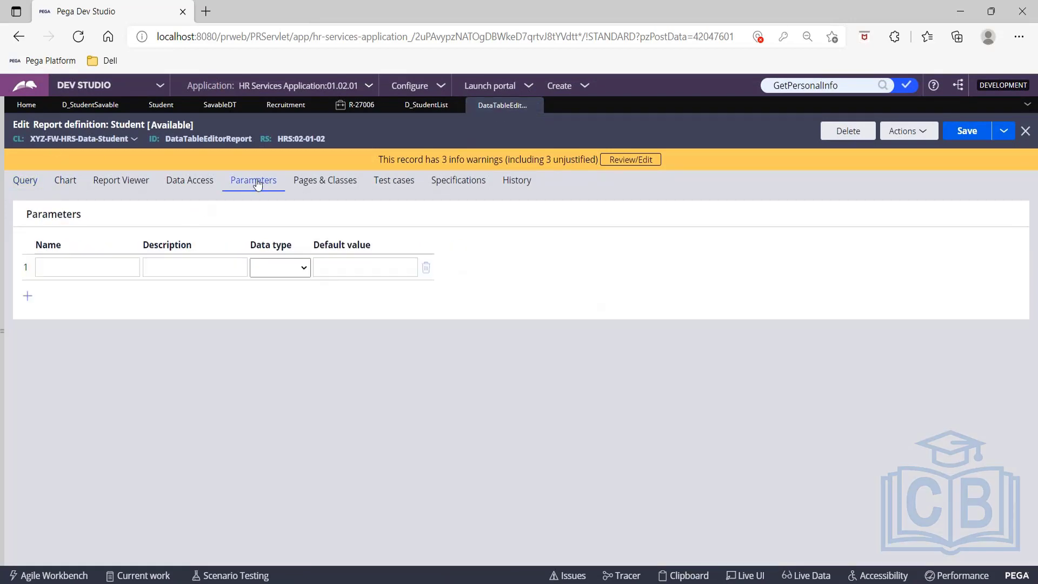
{"action": "left_click", "coordinate": [87, 271]}
{"action": "left_click", "coordinate": [30, 183]}
{"action": "scroll", "coordinate": [108, 406], "scroll_direction": "down", "scroll_amount": 5}
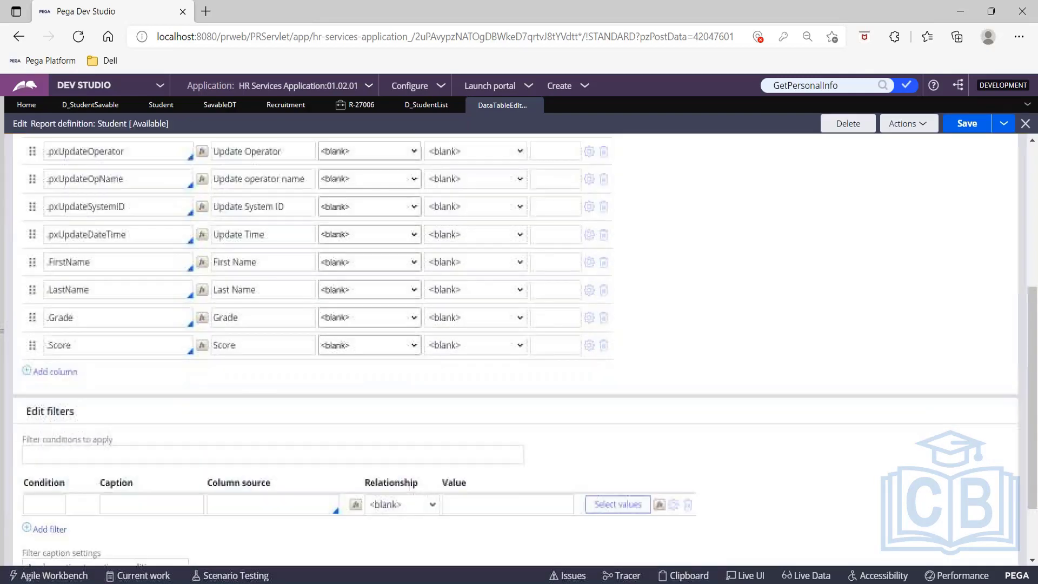
{"action": "left_click", "coordinate": [101, 225]}
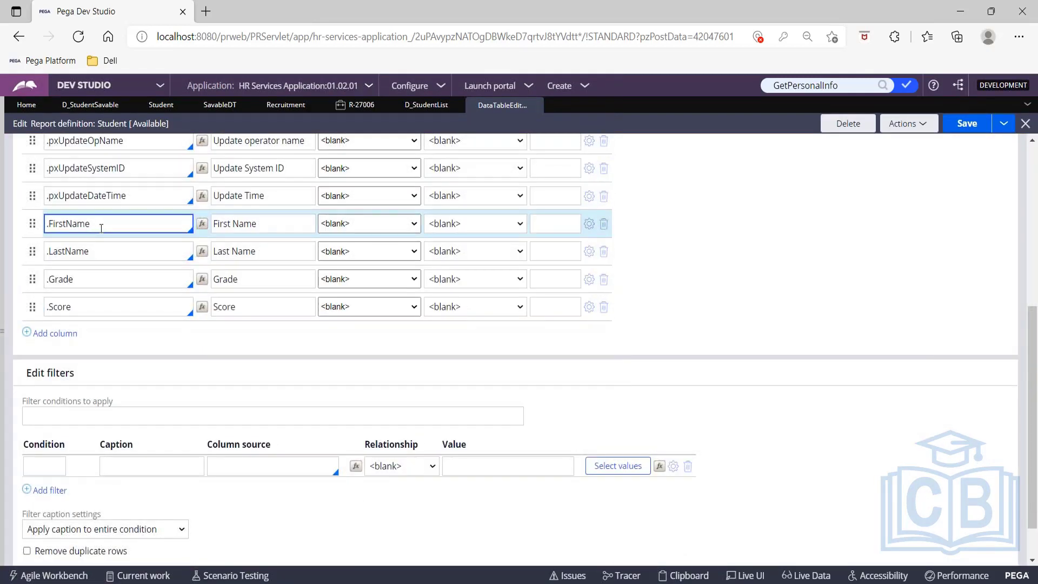
{"action": "key", "text": "ctrl+a"}
{"action": "key", "text": "ctrl+c"}
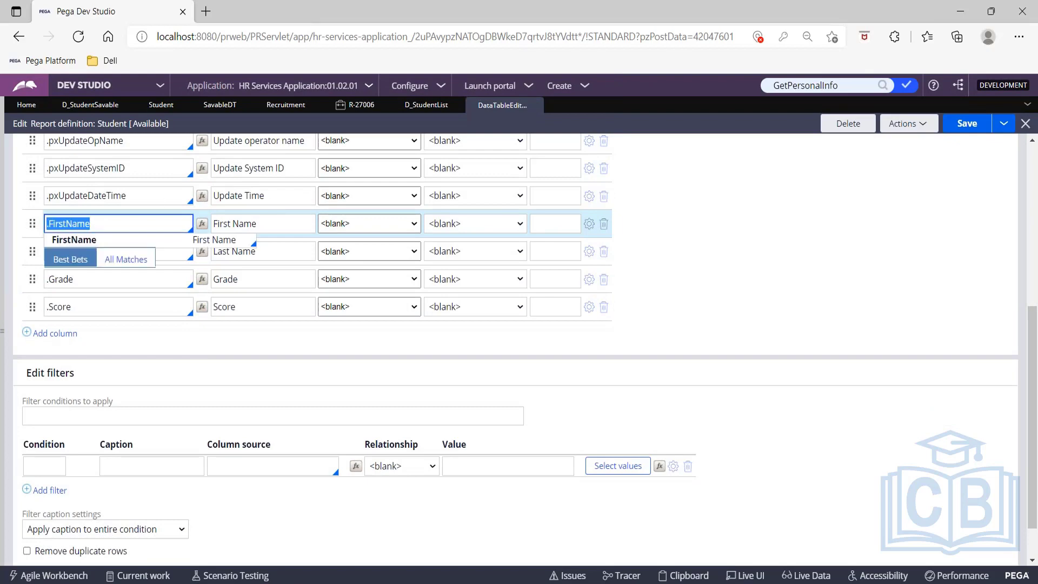
Define a report definition parameter with the name FirstName and the description FirstName, without the leading dot
{"action": "scroll", "coordinate": [101, 227], "scroll_direction": "up", "scroll_amount": 10}
{"action": "left_click", "coordinate": [252, 181]}
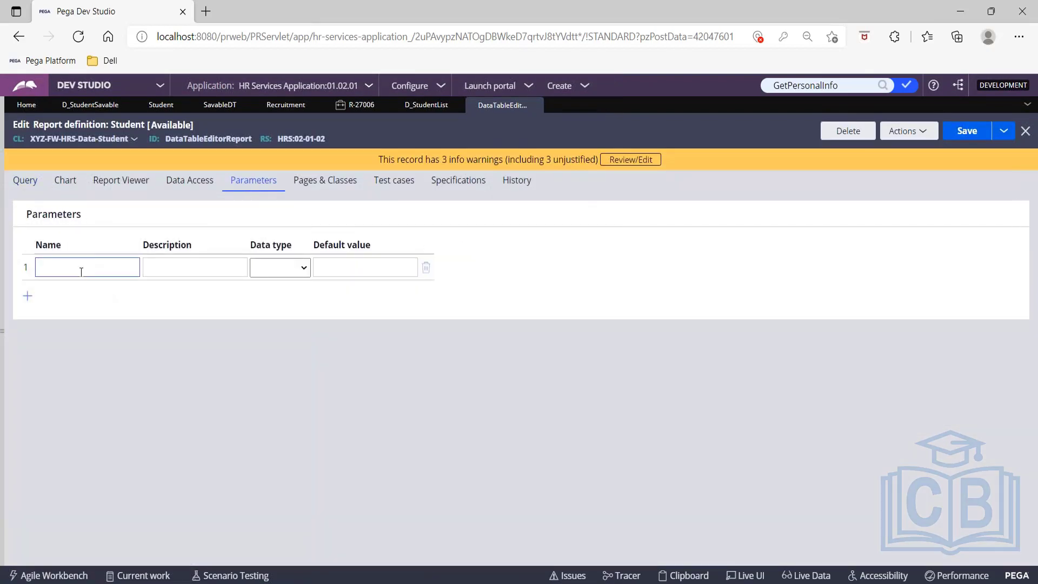
{"action": "left_click", "coordinate": [105, 267]}
{"action": "key", "text": "ctrl+v"}
{"action": "left_click", "coordinate": [41, 267]}
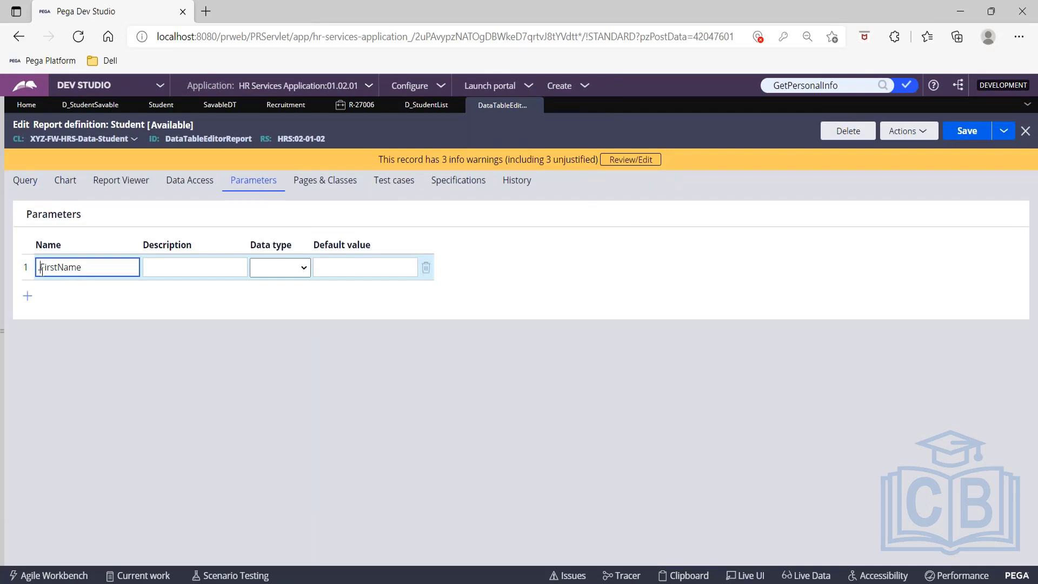
{"action": "key", "text": "BackSpace"}
{"action": "left_click", "coordinate": [233, 262]}
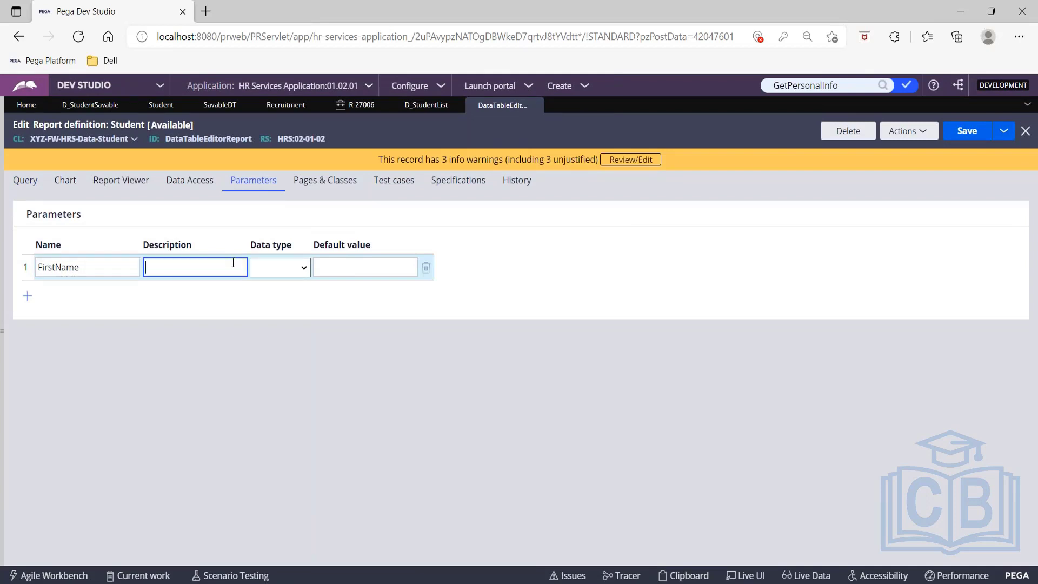
{"action": "key", "text": "ctrl+v"}
{"action": "left_click", "coordinate": [148, 266]}
{"action": "key", "text": "BackSpace"}
Set the report's FirstName parameter to the Text data type and save the report definition
{"action": "left_click", "coordinate": [297, 270]}
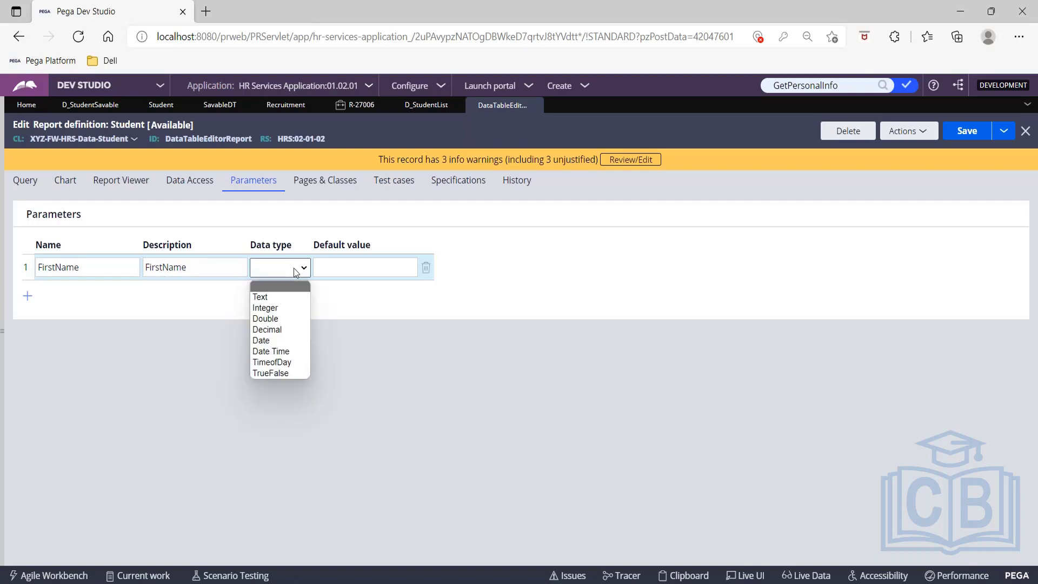
{"action": "left_click", "coordinate": [282, 298]}
{"action": "left_click", "coordinate": [378, 272]}
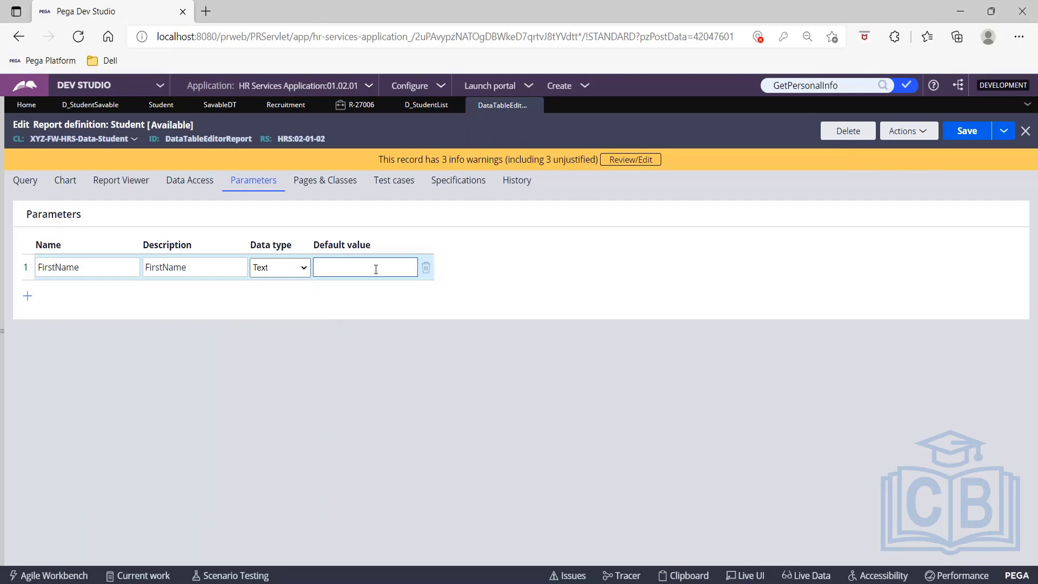
{"action": "left_click", "coordinate": [968, 131]}
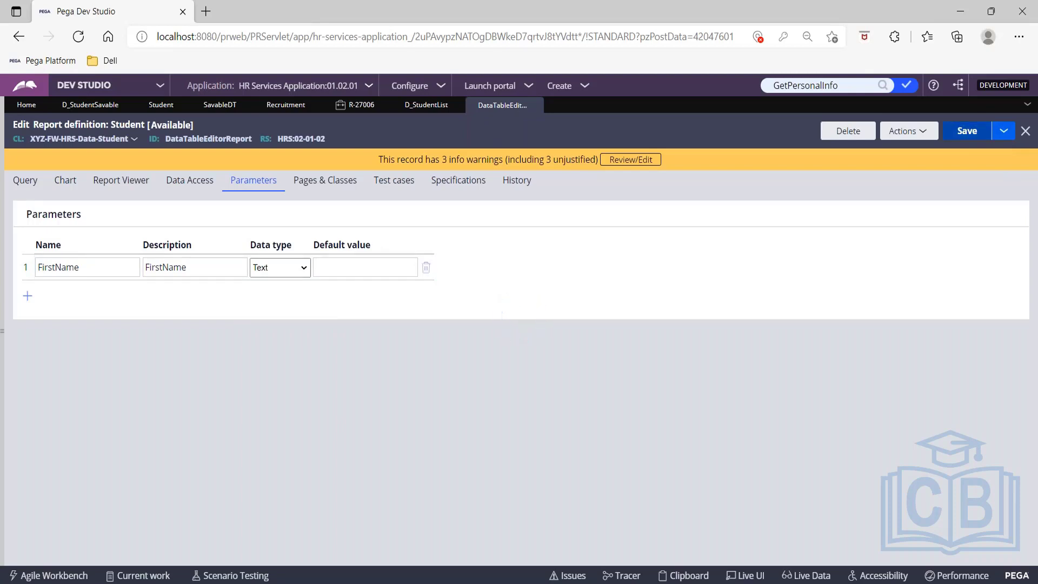
Return to D_StudentList, dismiss the source's parameter options and refresh the data page
{"action": "left_click", "coordinate": [426, 105]}
{"action": "left_click", "coordinate": [707, 279]}
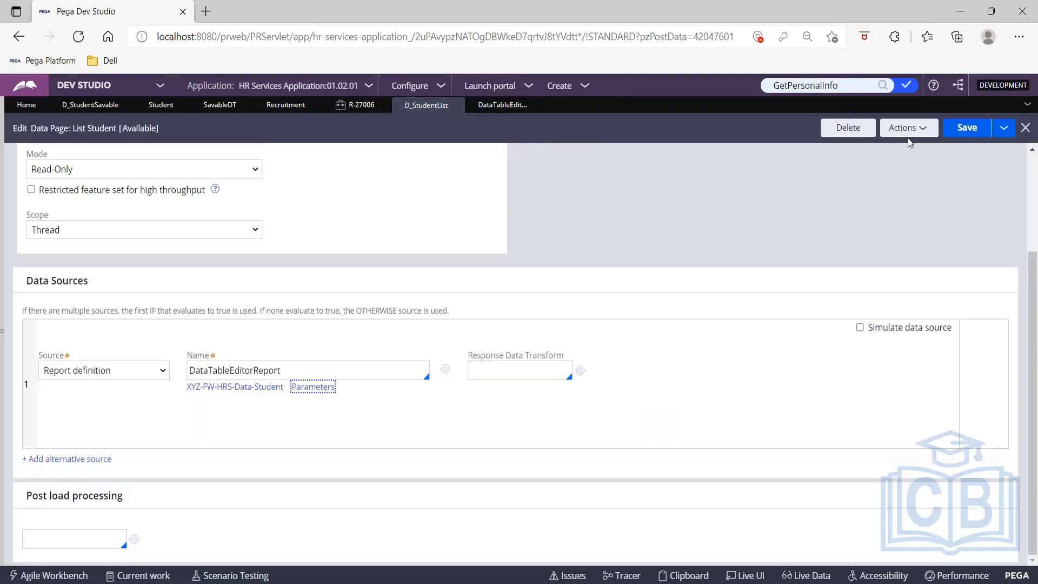
{"action": "left_click", "coordinate": [907, 128]}
{"action": "left_click", "coordinate": [877, 182]}
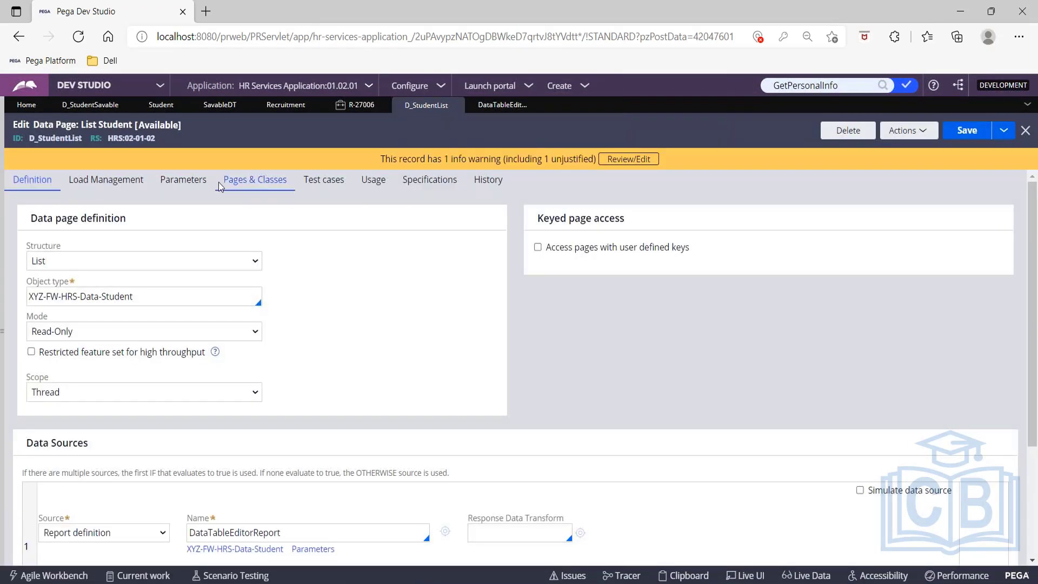
Add a second parameter to D_StudentList with the name LastName and the description LastName
{"action": "left_click", "coordinate": [196, 184]}
{"action": "left_click", "coordinate": [27, 315]}
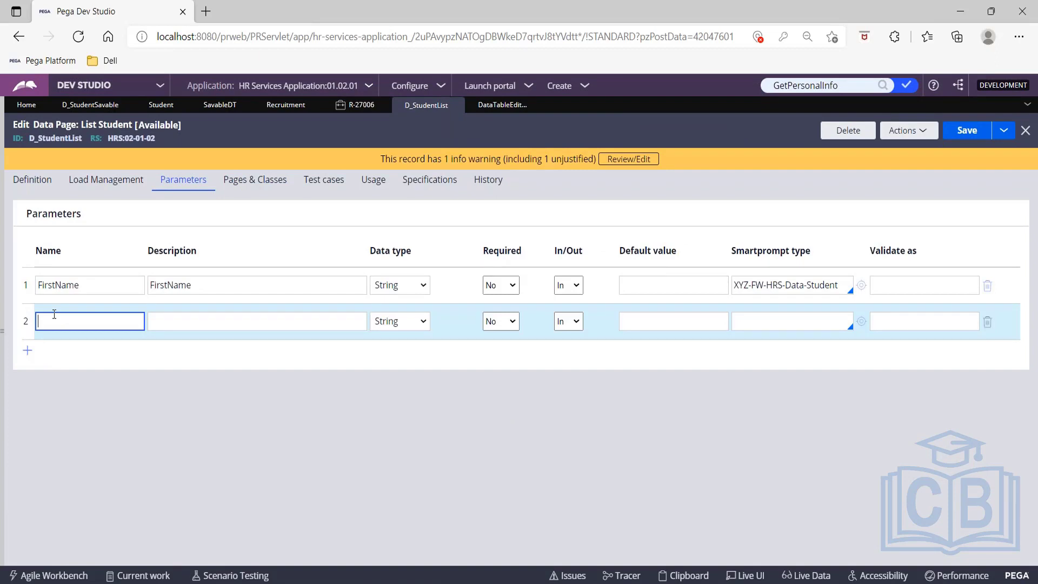
{"action": "type", "text": "LastName"}
{"action": "double_click", "coordinate": [54, 313]}
{"action": "key", "text": "ctrl+c"}
{"action": "left_click", "coordinate": [167, 322]}
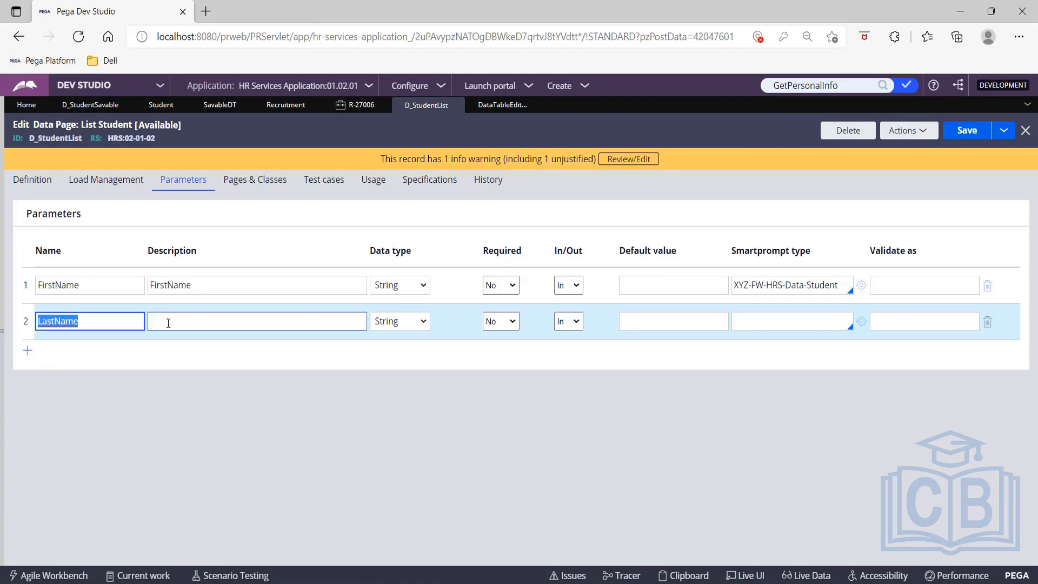
{"action": "key", "text": "ctrl+v"}
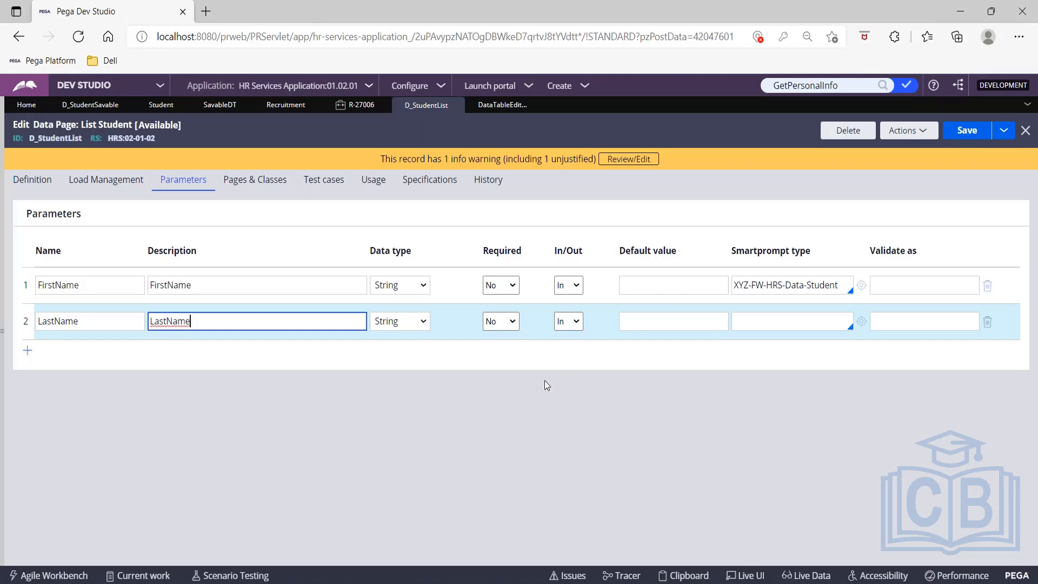
Make the FirstName parameter of D_StudentList required and save the data page
{"action": "left_click", "coordinate": [517, 288]}
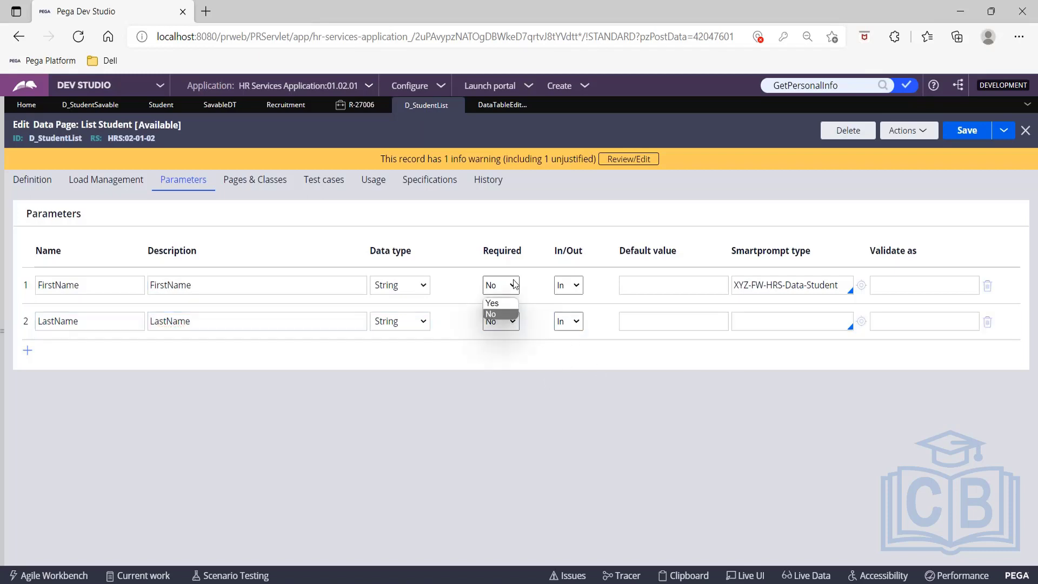
{"action": "left_click", "coordinate": [493, 300]}
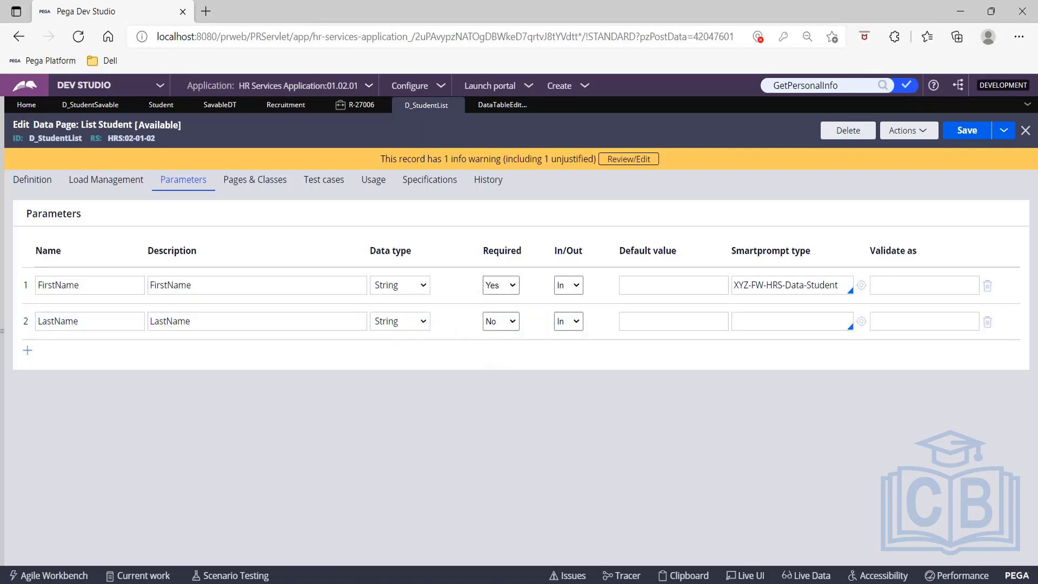
{"action": "left_click", "coordinate": [954, 132]}
{"action": "left_click", "coordinate": [954, 131]}
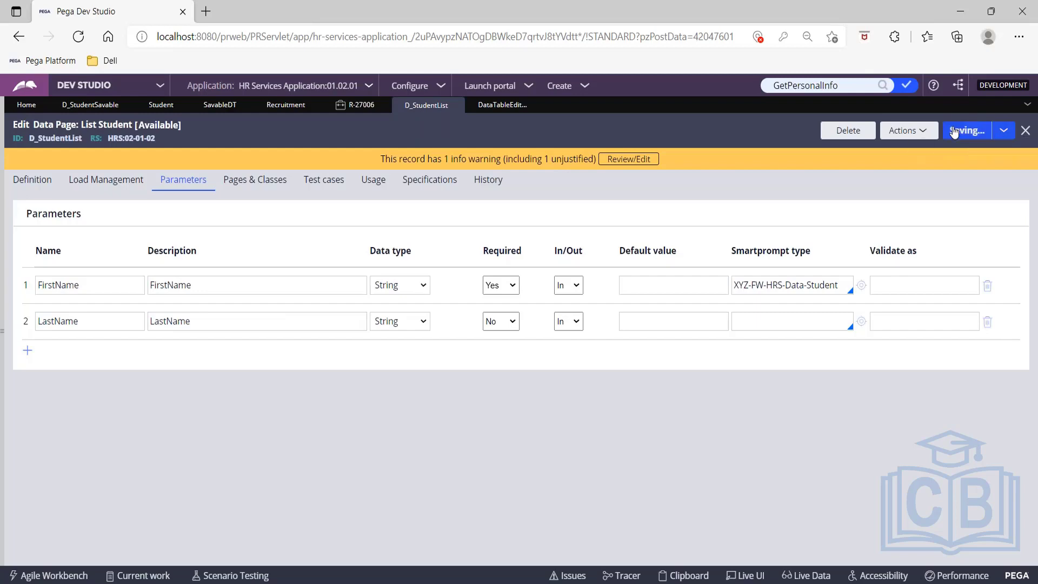
Check which parameters the DataTableEditorReport source accepts in the data page definition and dismiss its options unchanged
{"action": "left_click", "coordinate": [33, 179]}
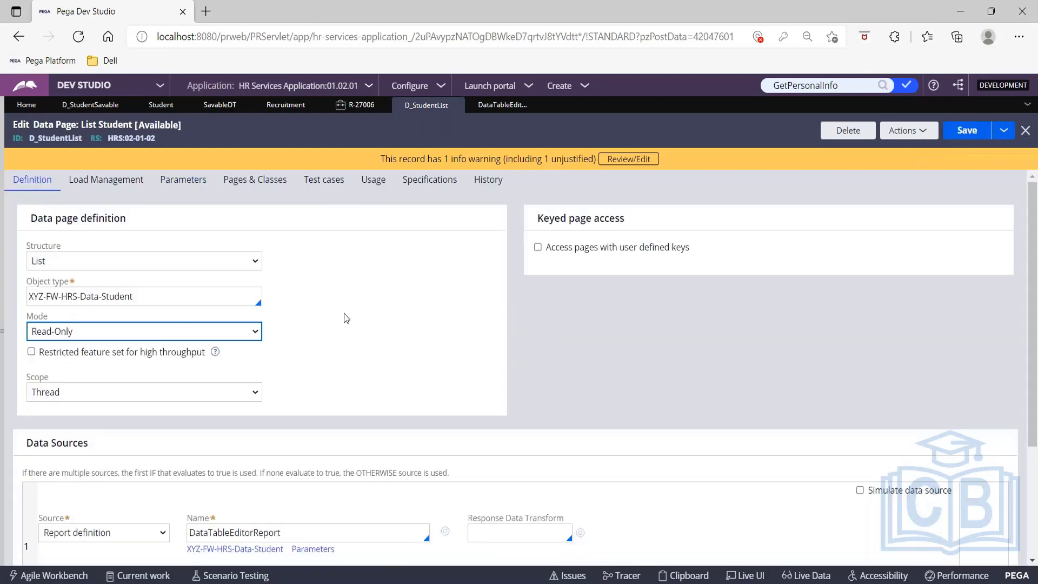
{"action": "scroll", "coordinate": [344, 313], "scroll_direction": "down", "scroll_amount": 1}
{"action": "left_click", "coordinate": [314, 473]}
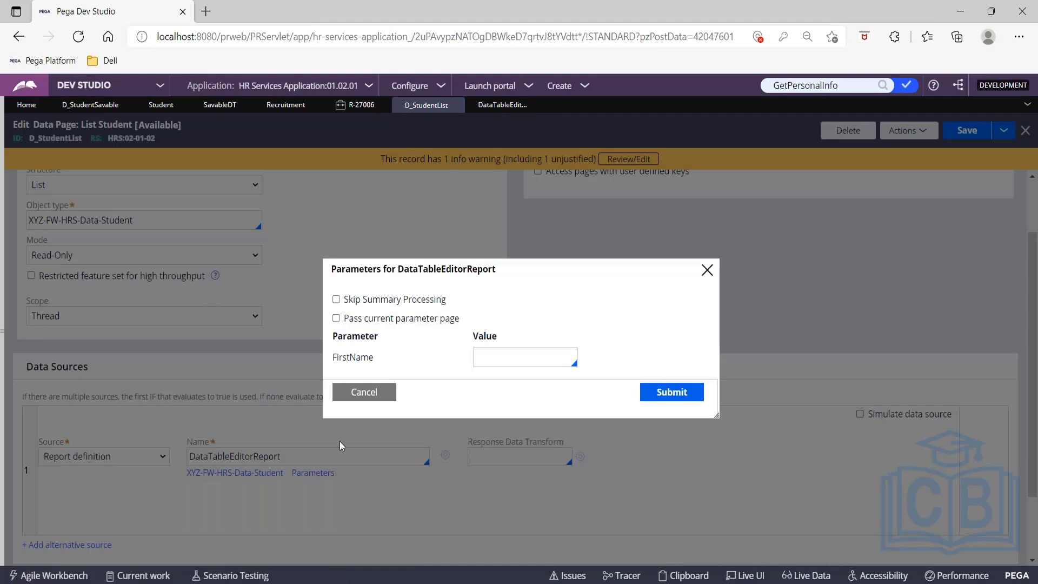
{"action": "left_click", "coordinate": [707, 270]}
Delete the FirstName parameter from the DataTableEditorReport report definition and save it
{"action": "left_click", "coordinate": [502, 104]}
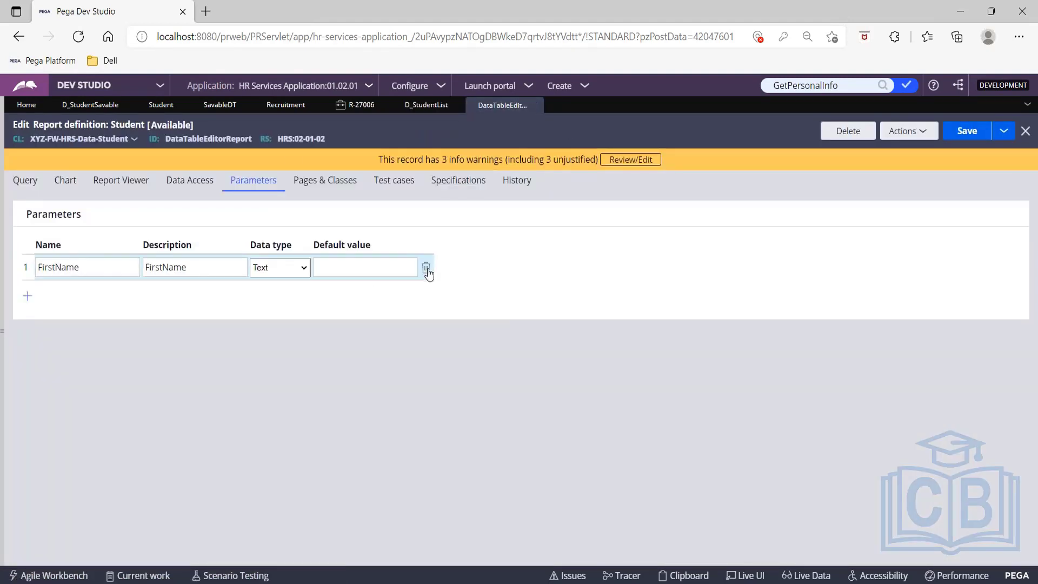
{"action": "left_click", "coordinate": [426, 268]}
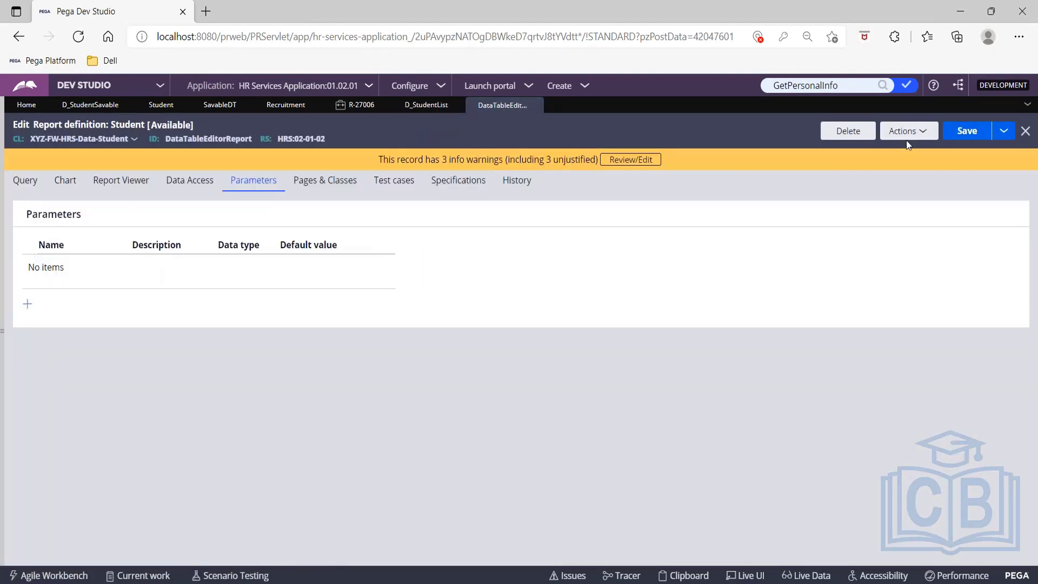
{"action": "left_click", "coordinate": [961, 141]}
Review the parameters and data source definition of D_StudentList and save the data page again
{"action": "left_click", "coordinate": [418, 107]}
{"action": "left_click", "coordinate": [183, 181]}
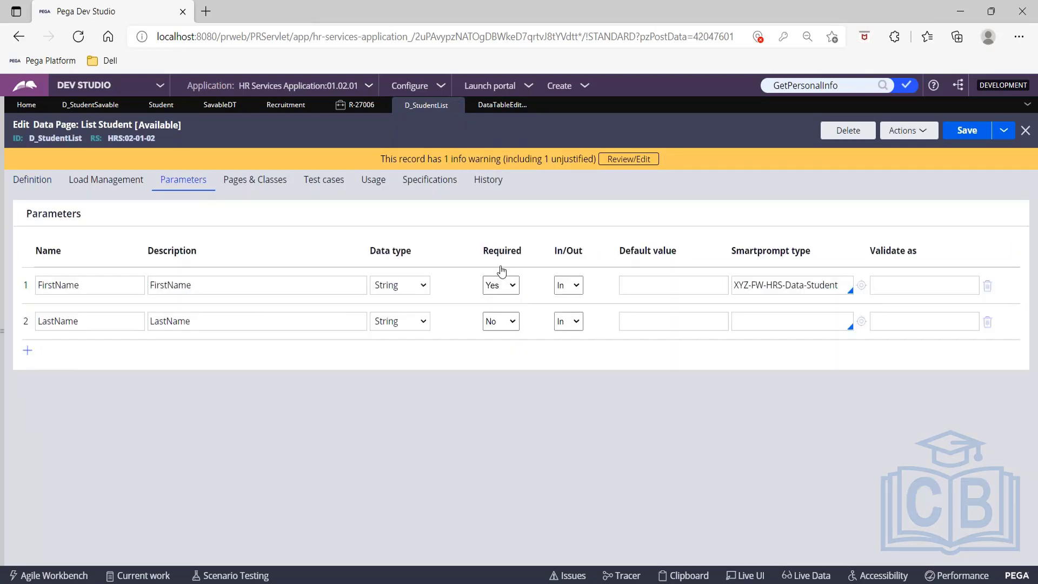
{"action": "left_click", "coordinate": [39, 192]}
{"action": "scroll", "coordinate": [285, 320], "scroll_direction": "down", "scroll_amount": 3}
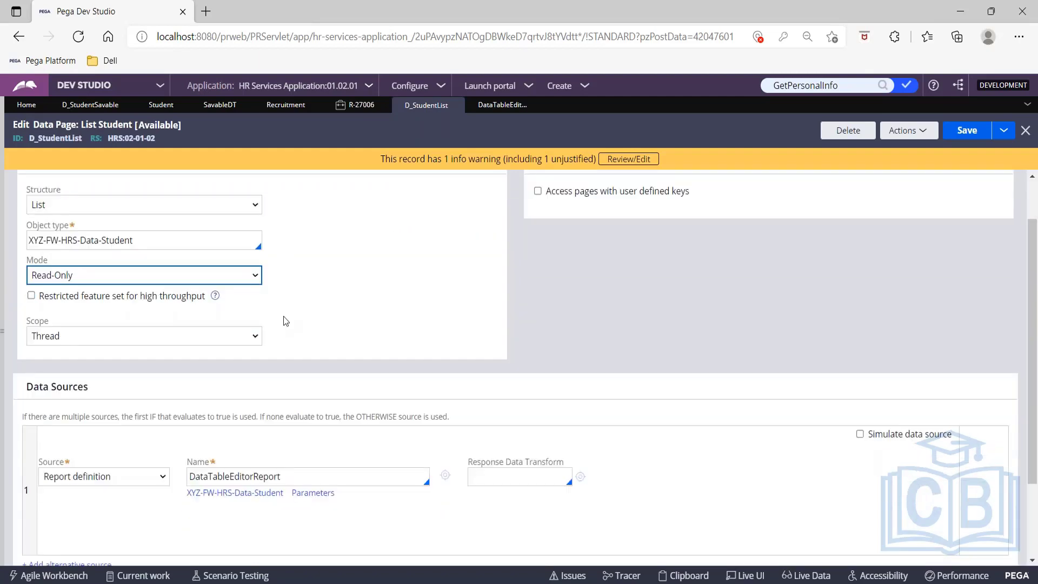
{"action": "left_click", "coordinate": [961, 130]}
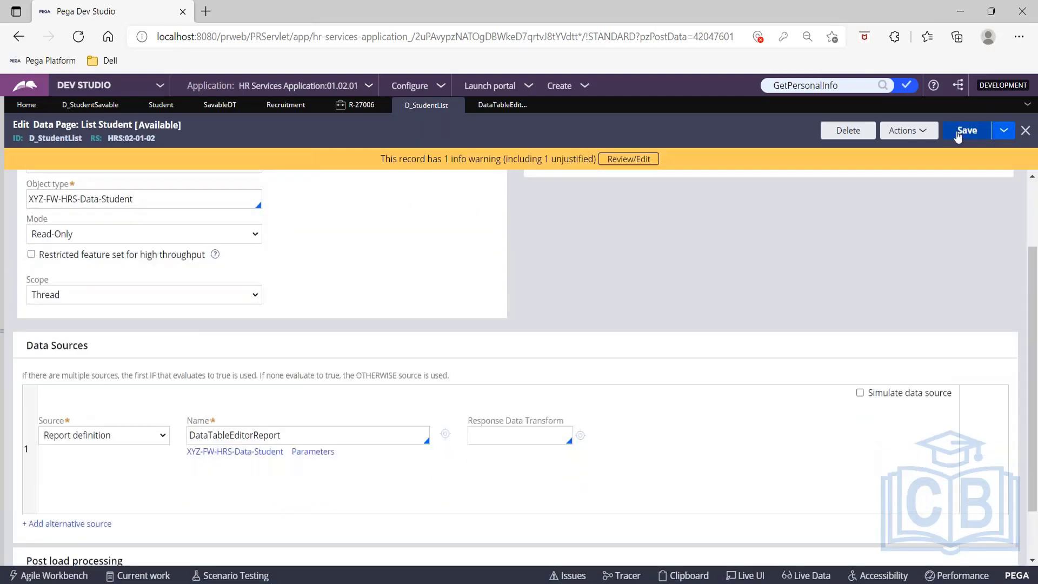
{"action": "left_click", "coordinate": [920, 134]}
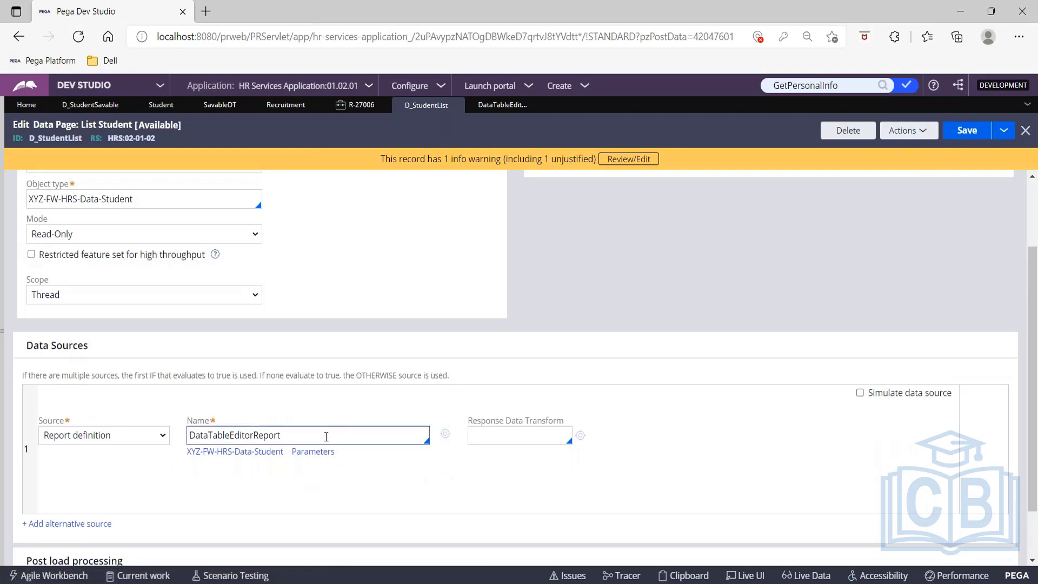
Examine the parameter-passing options of D_StudentList's DataTableEditorReport source, trying out Pass current parameter page, and dismiss them unchanged
{"action": "left_click", "coordinate": [313, 452]}
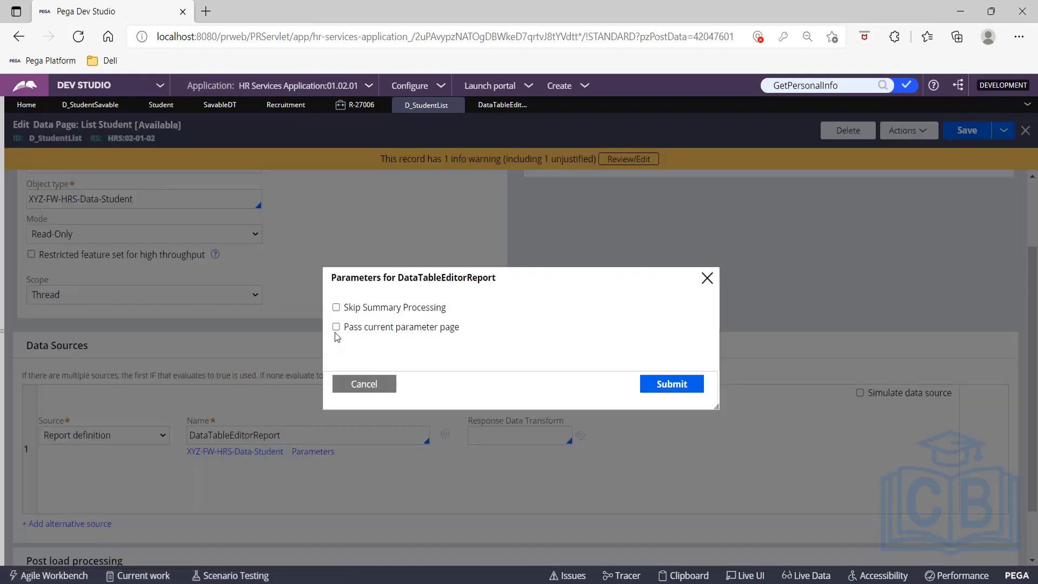
{"action": "left_click", "coordinate": [336, 327]}
{"action": "left_click", "coordinate": [336, 327]}
{"action": "left_click", "coordinate": [704, 280]}
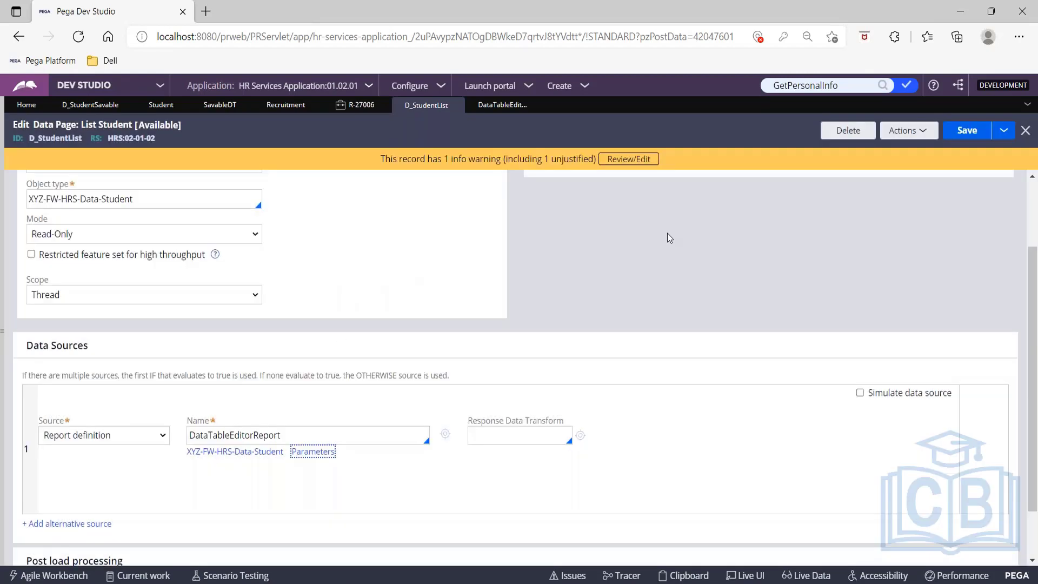
Compare the parameters defined on D_StudentList with those offered by its DataTableEditorReport source, leaving both unchanged
{"action": "scroll", "coordinate": [338, 225], "scroll_direction": "up", "scroll_amount": 2}
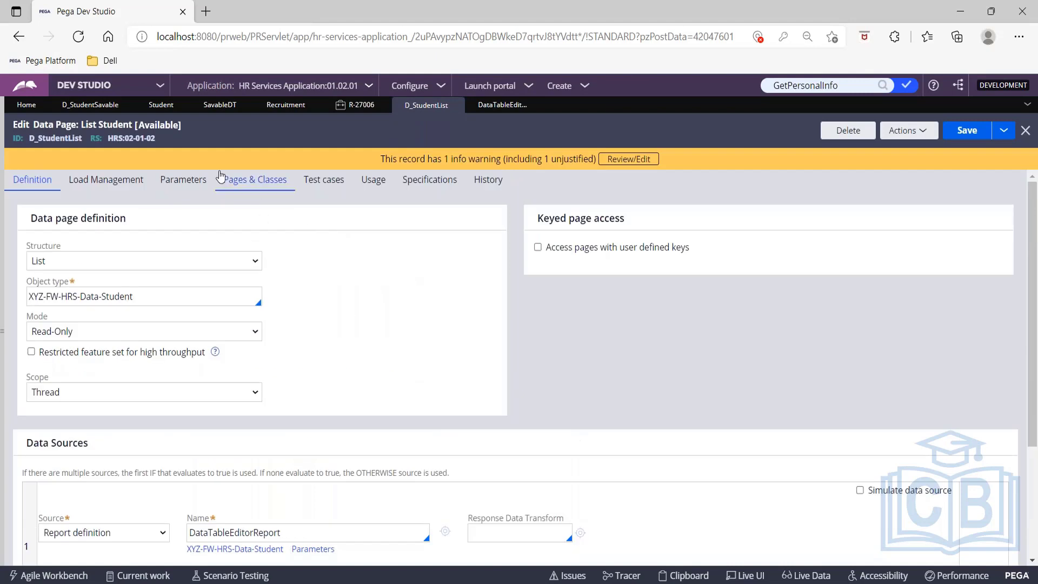
{"action": "left_click", "coordinate": [174, 187]}
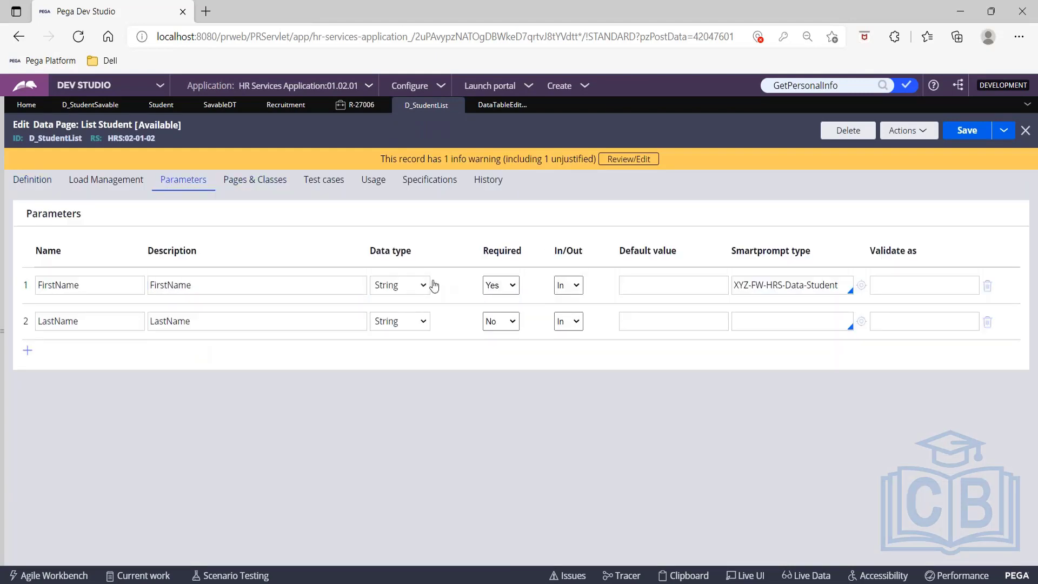
{"action": "left_click", "coordinate": [27, 182]}
{"action": "scroll", "coordinate": [405, 373], "scroll_direction": "down", "scroll_amount": 3}
{"action": "scroll", "coordinate": [405, 371], "scroll_direction": "down", "scroll_amount": 2}
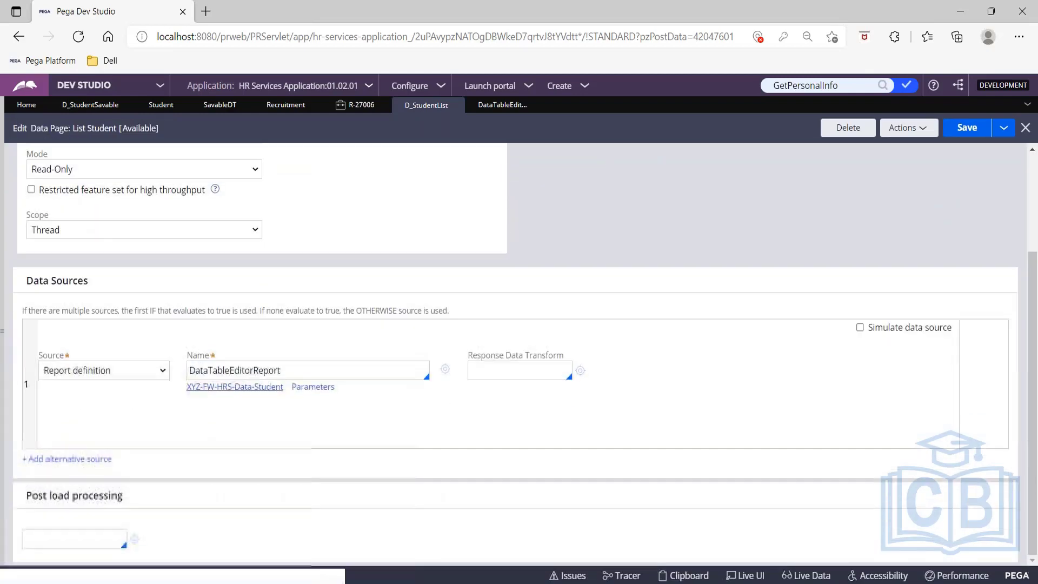
{"action": "left_click", "coordinate": [320, 388]}
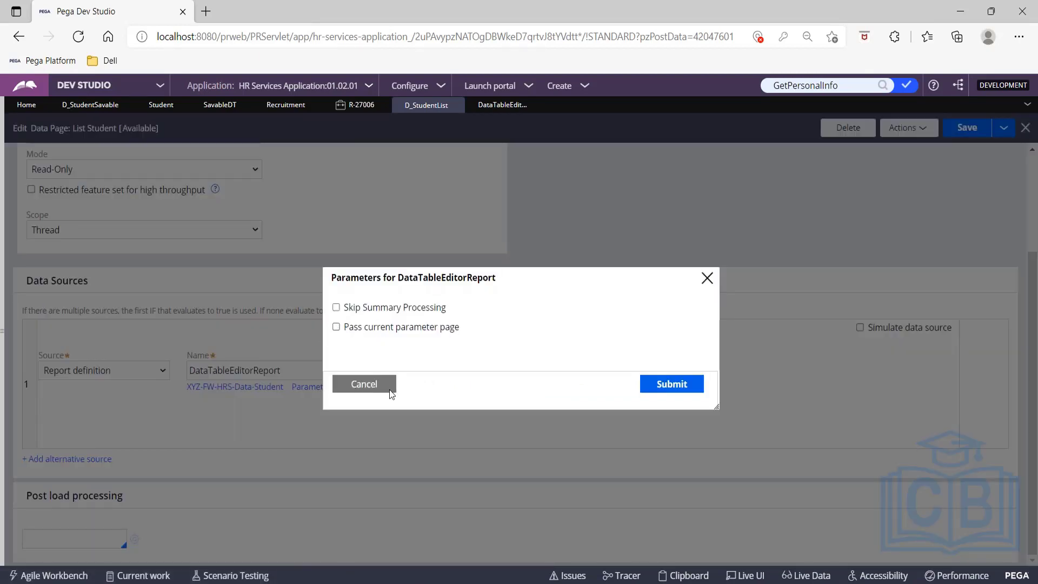
{"action": "left_click", "coordinate": [707, 278]}
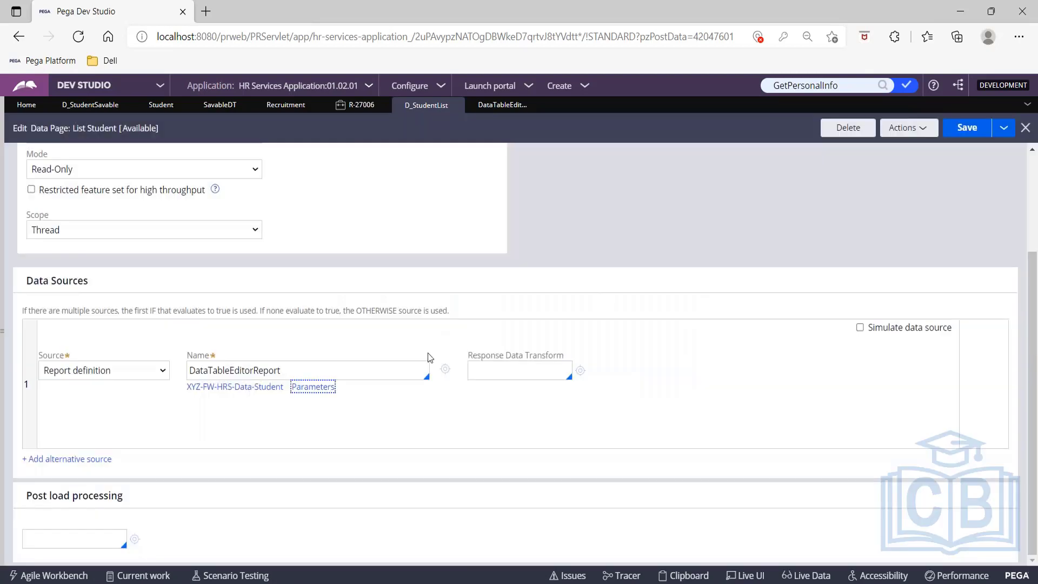
Add a Text parameter named FirstName with description FirstName to the DataTableEditorReport report definition and save it
{"action": "left_click", "coordinate": [443, 371]}
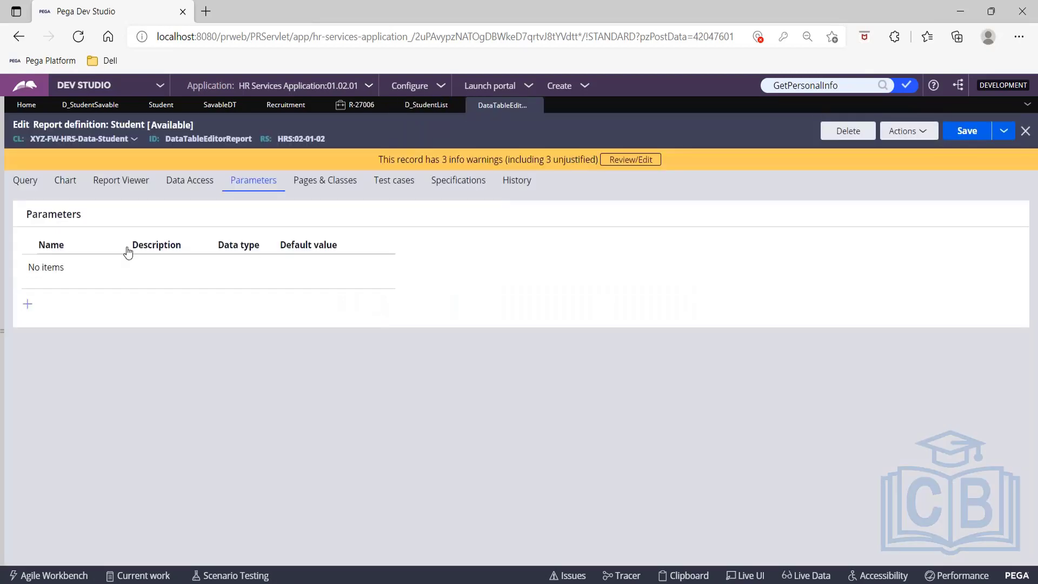
{"action": "left_click", "coordinate": [27, 303]}
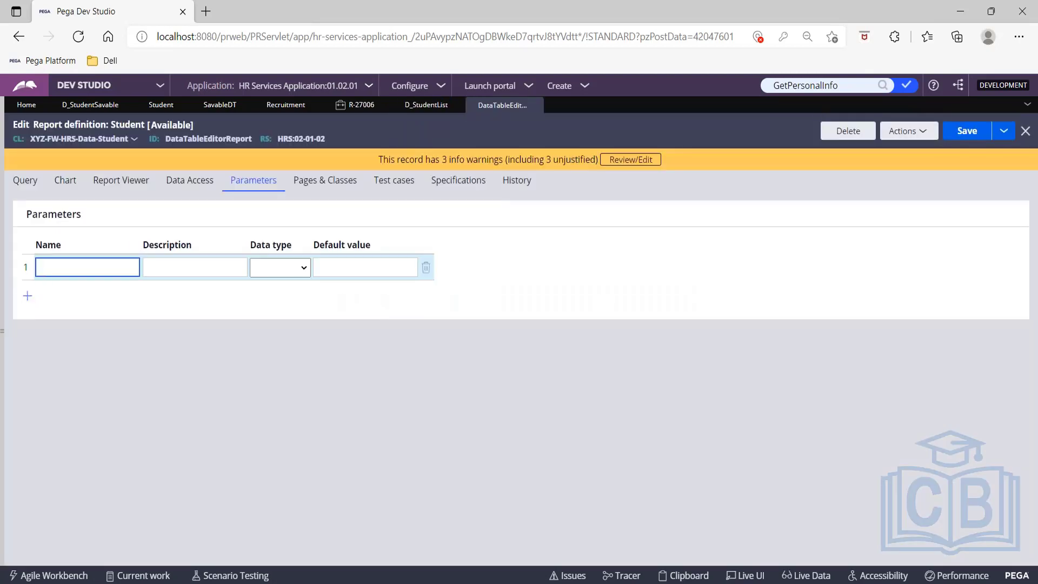
{"action": "type", "text": "FirstName"}
{"action": "key", "text": "ctrl+a"}
{"action": "key", "text": "ctrl+c"}
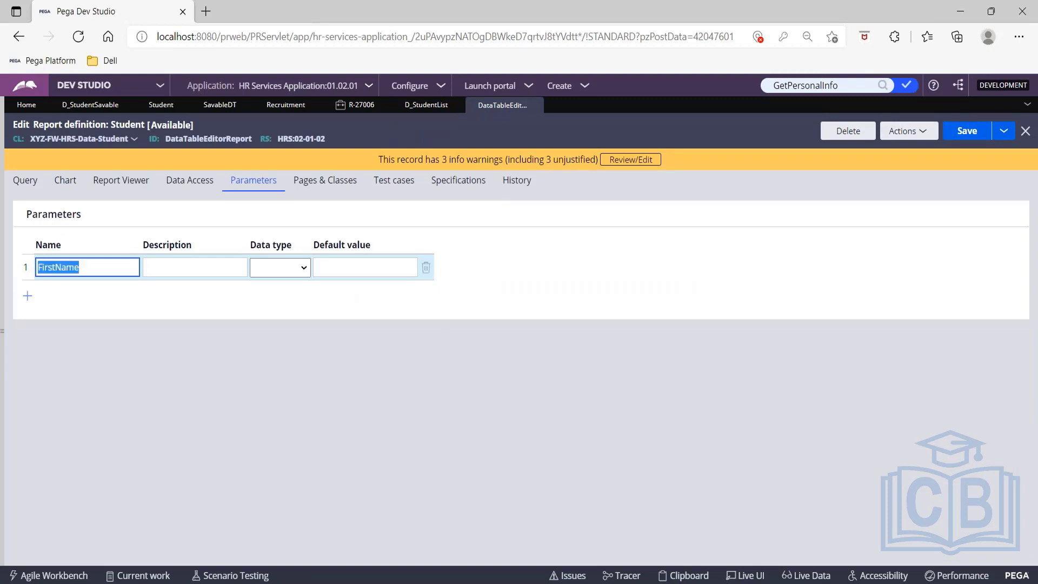
{"action": "left_click", "coordinate": [186, 266]}
{"action": "key", "text": "ctrl+v"}
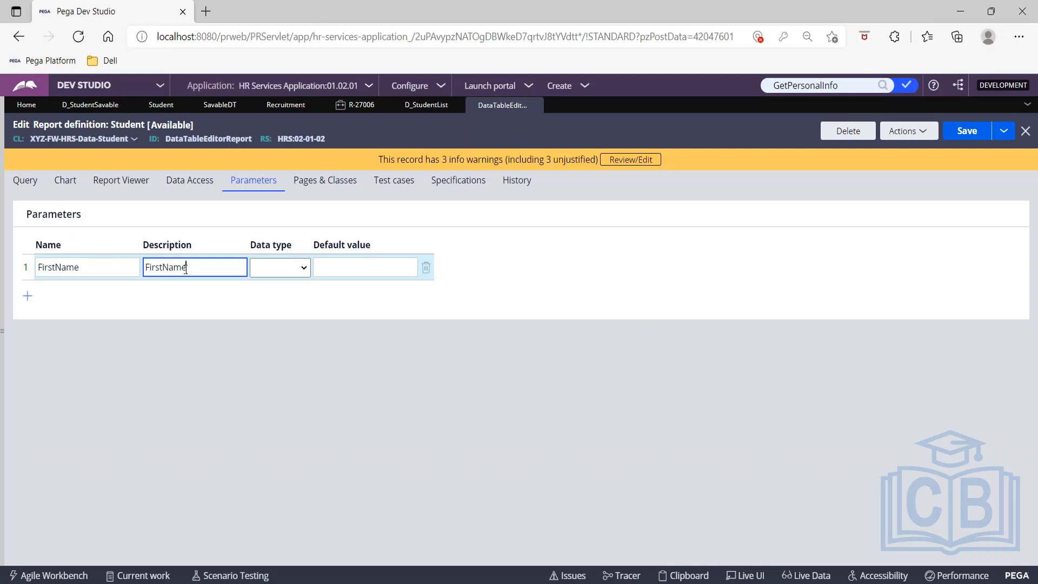
{"action": "left_click", "coordinate": [295, 267]}
{"action": "left_click", "coordinate": [291, 296]}
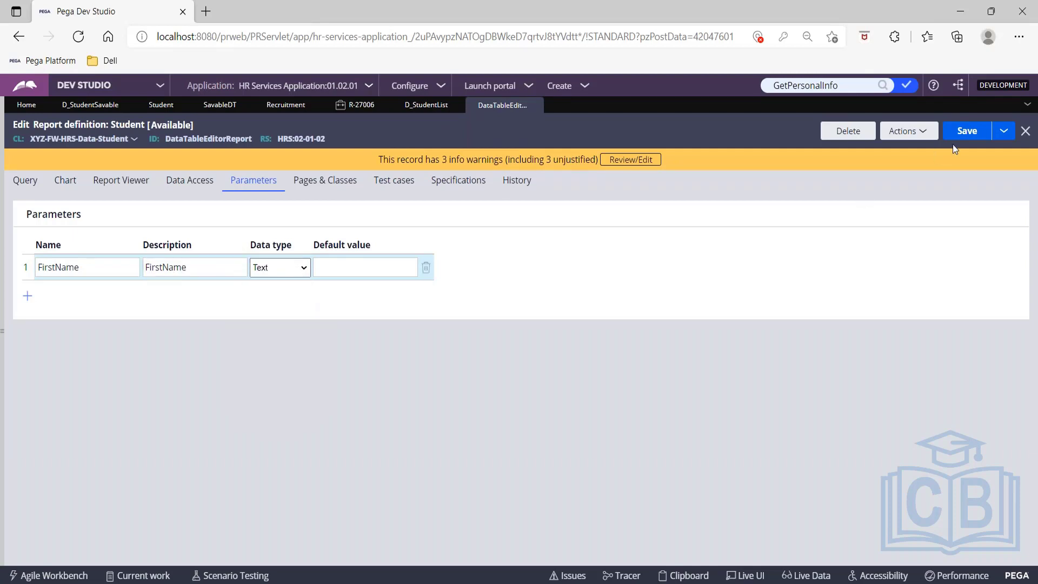
{"action": "left_click", "coordinate": [967, 132]}
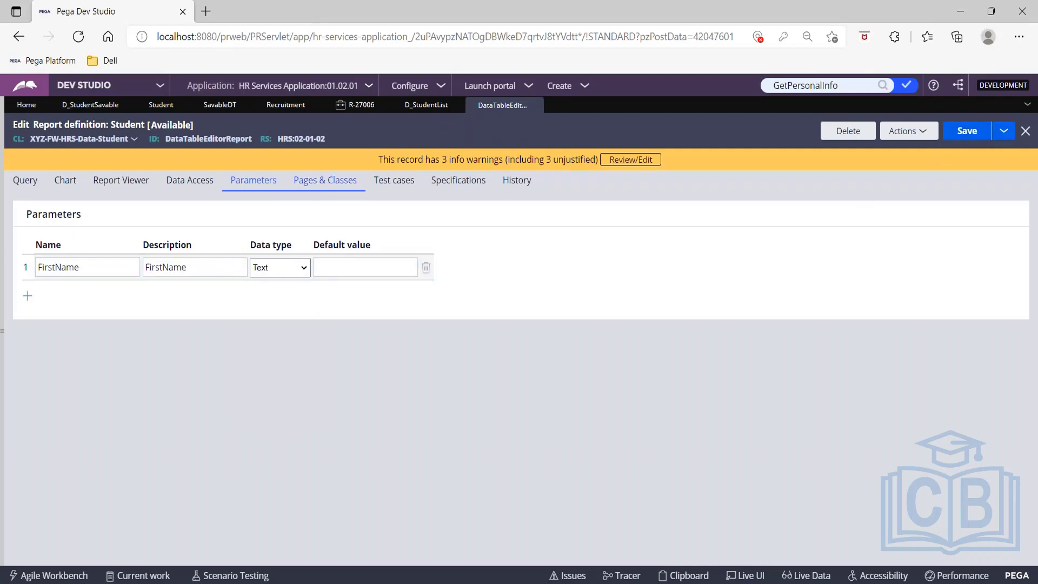
Refresh the D_StudentList data page and open the parameters of its DataTableEditorReport source
{"action": "left_click", "coordinate": [418, 105]}
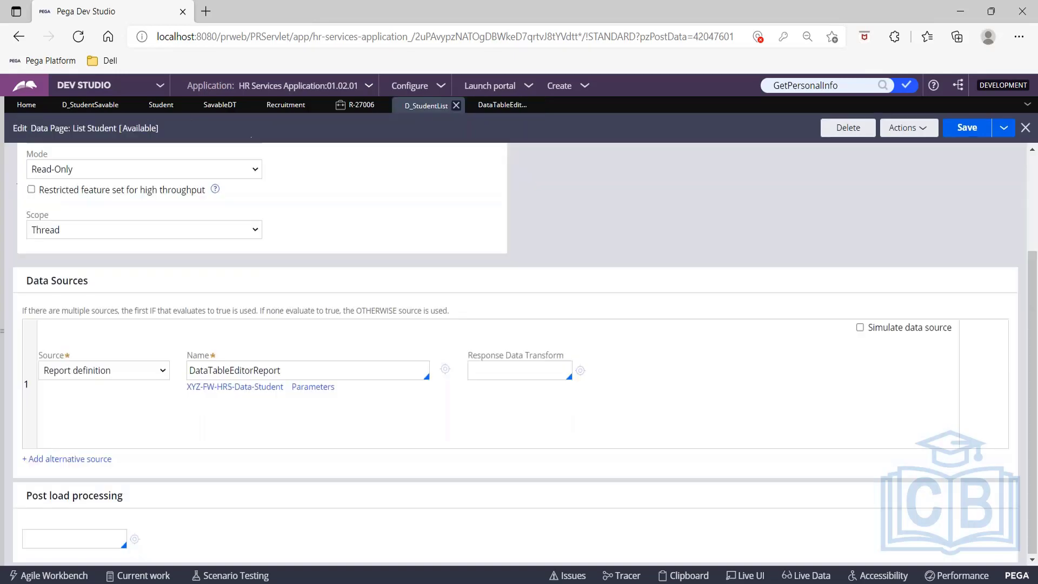
{"action": "left_click", "coordinate": [913, 128]}
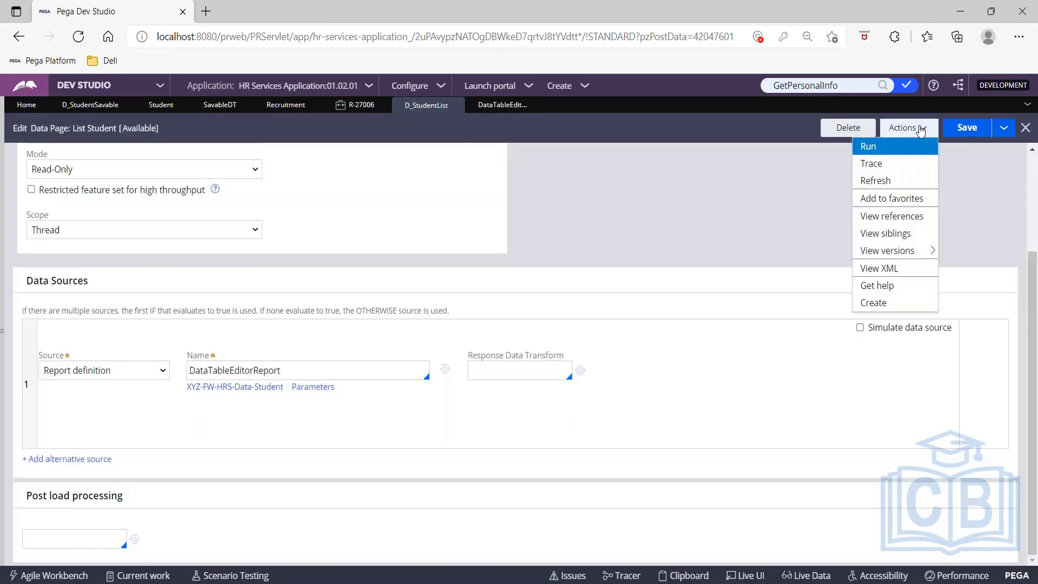
{"action": "left_click", "coordinate": [901, 180]}
{"action": "scroll", "coordinate": [414, 406], "scroll_direction": "down", "scroll_amount": 3}
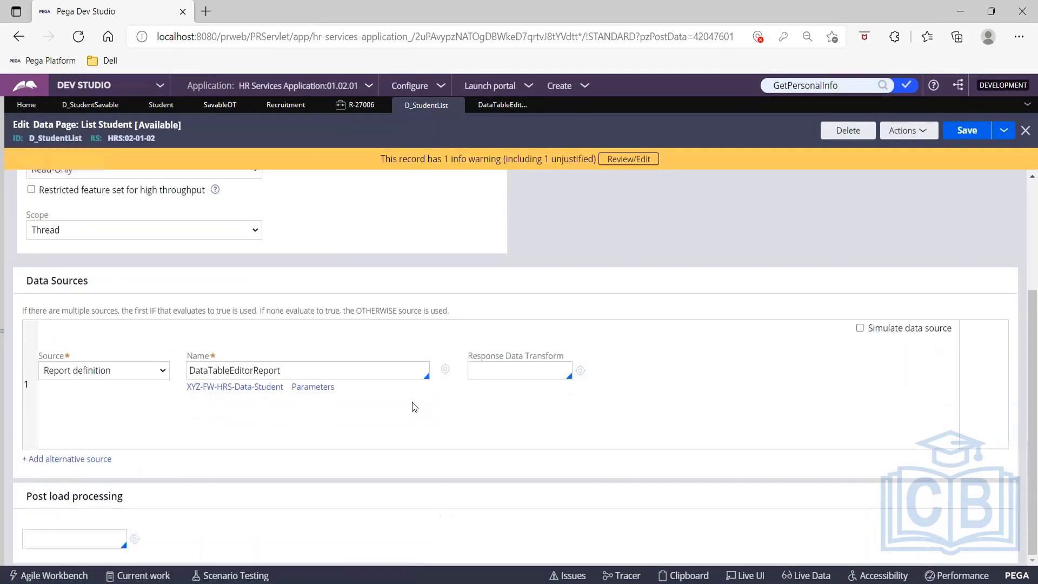
{"action": "left_click", "coordinate": [312, 386]}
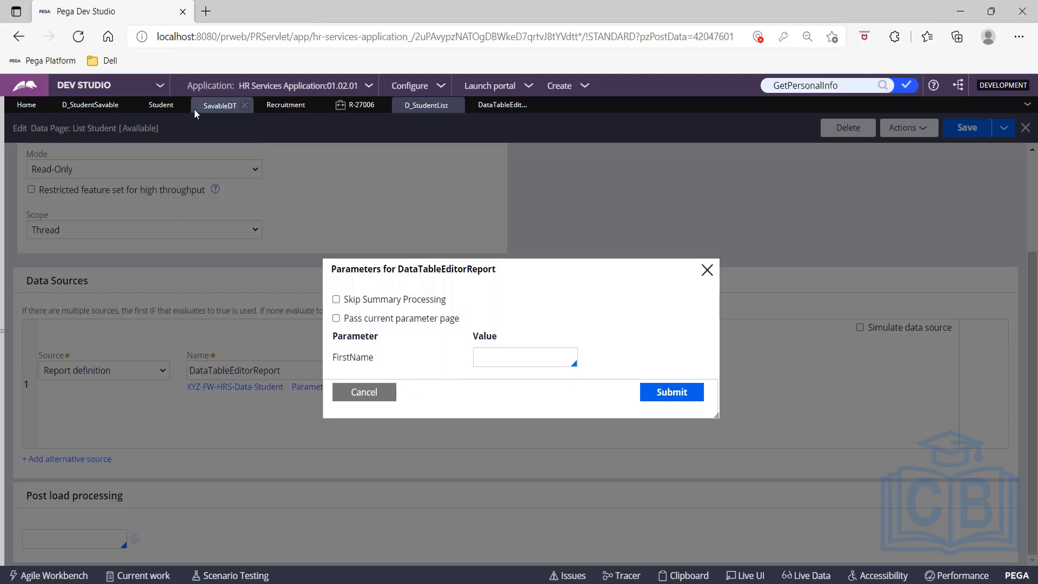
Change the first name of Student record 103 to Hello in the data type's local records
{"action": "left_click", "coordinate": [162, 105]}
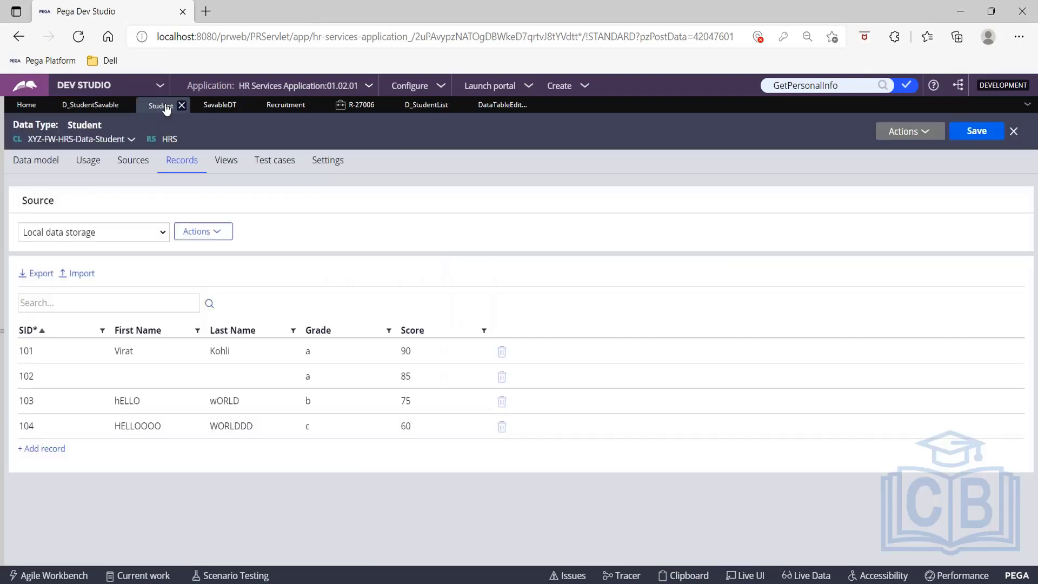
{"action": "left_click", "coordinate": [133, 401]}
{"action": "key", "text": "BackSpace"}
{"action": "key", "text": "BackSpace"}
{"action": "key", "text": "BackSpace"}
{"action": "key", "text": "BackSpace"}
{"action": "key", "text": "BackSpace"}
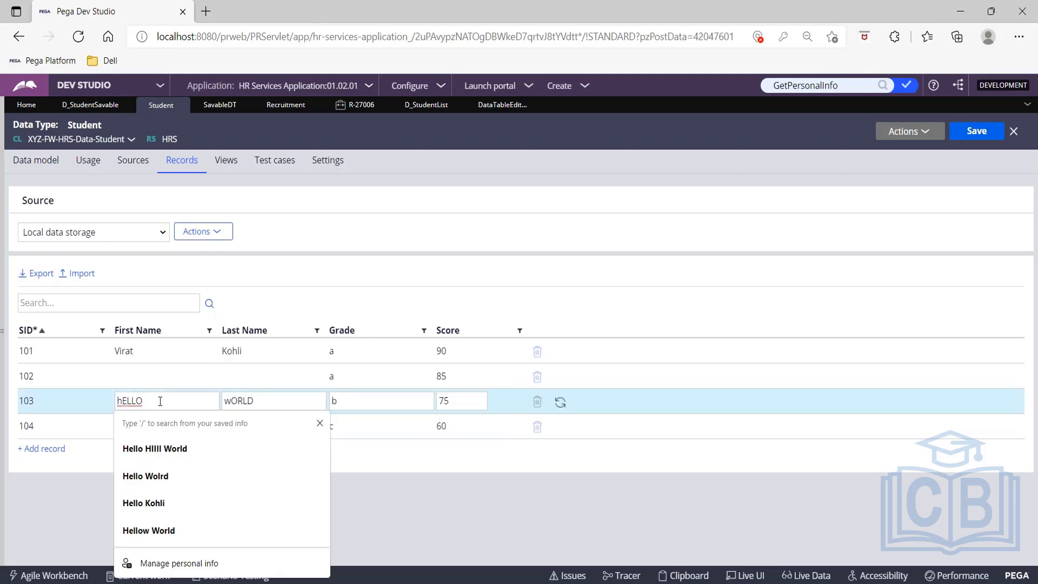
{"action": "key", "text": "Escape"}
{"action": "type", "text": "Hello"}
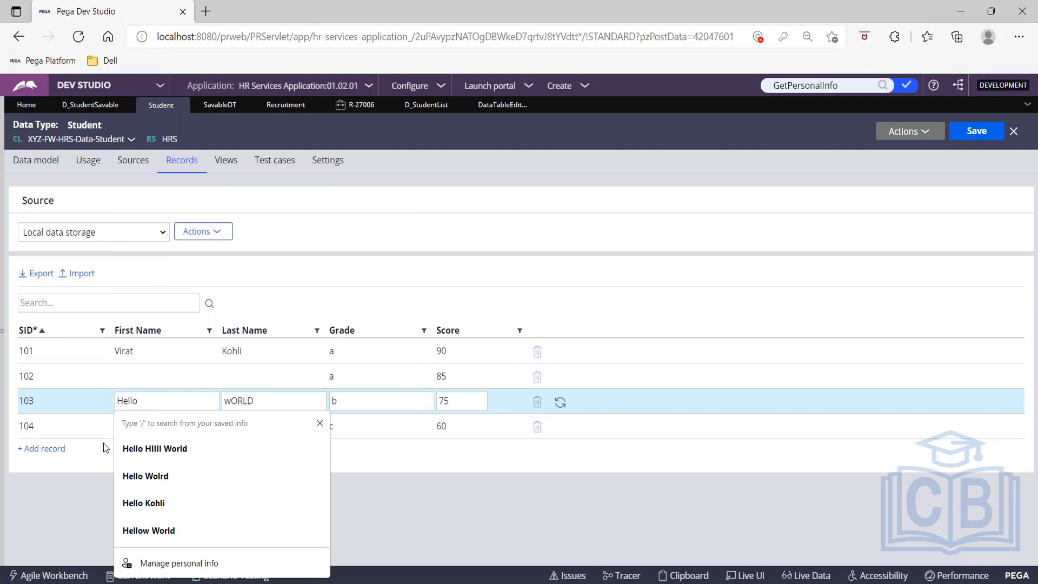
{"action": "left_click", "coordinate": [93, 491]}
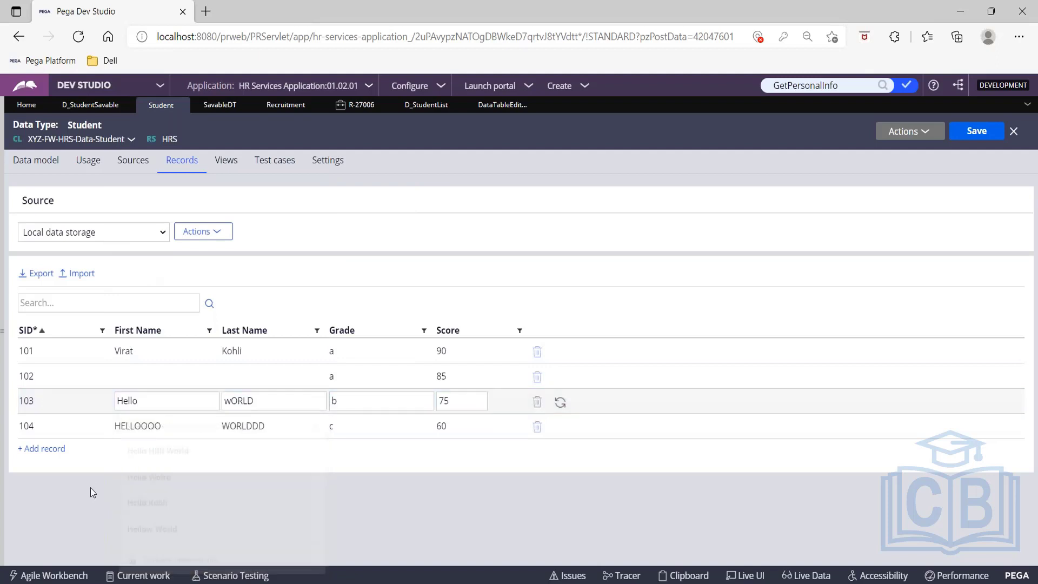
Change the first name of Student record 104 to Hello
{"action": "left_click", "coordinate": [141, 427]}
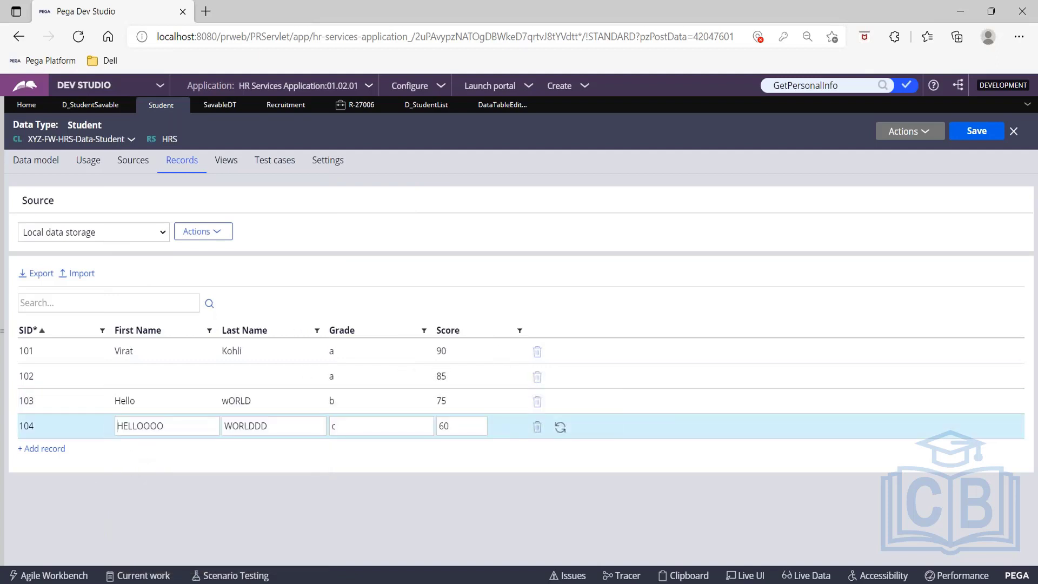
{"action": "key", "text": "ctrl+a"}
{"action": "type", "text": "Hello"}
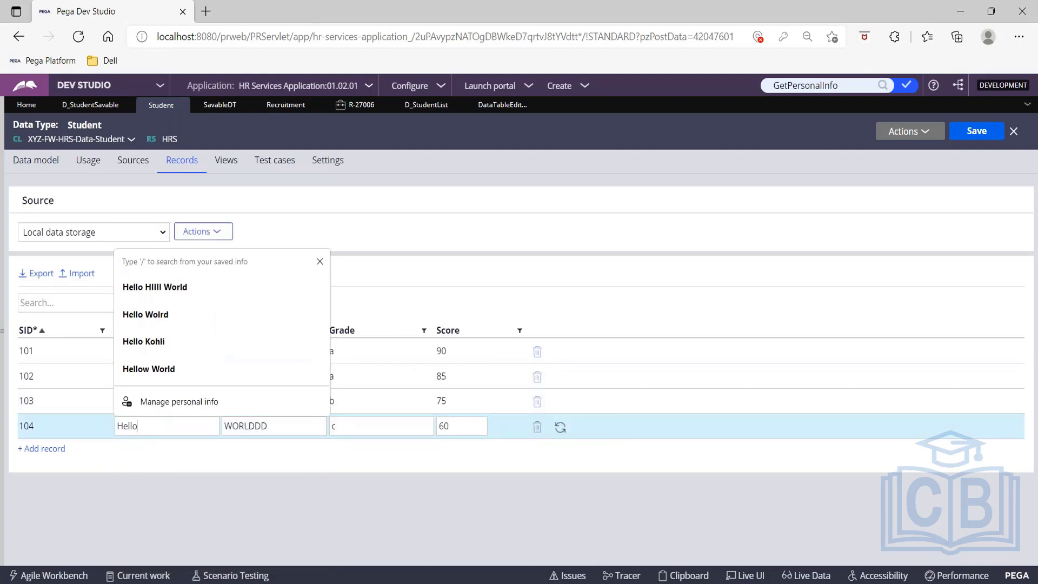
{"action": "left_click", "coordinate": [139, 485]}
Enter Hello as the first name of Student record 102 and save the Student data type
{"action": "left_click", "coordinate": [124, 373]}
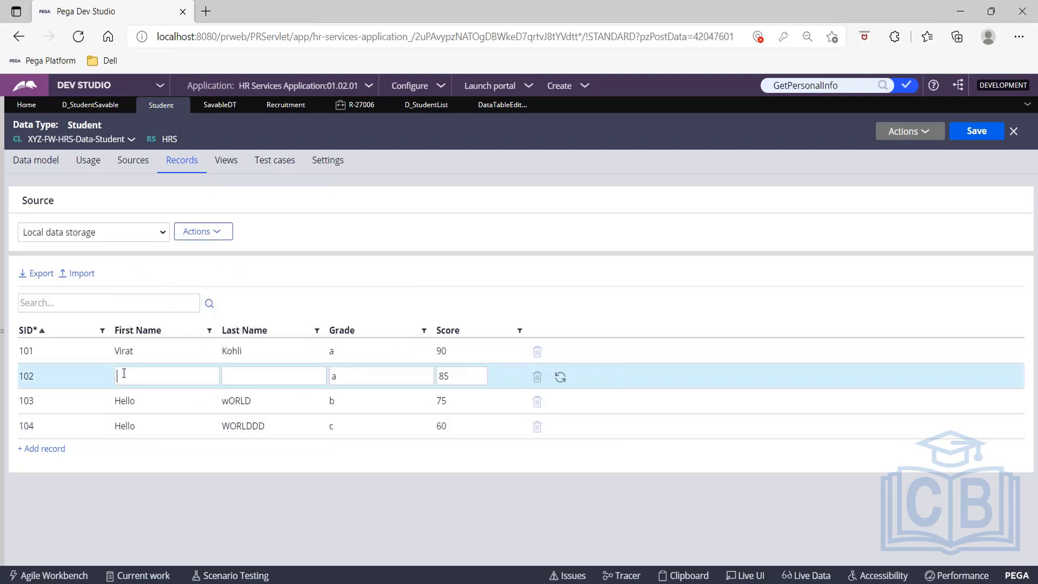
{"action": "type", "text": "He"}
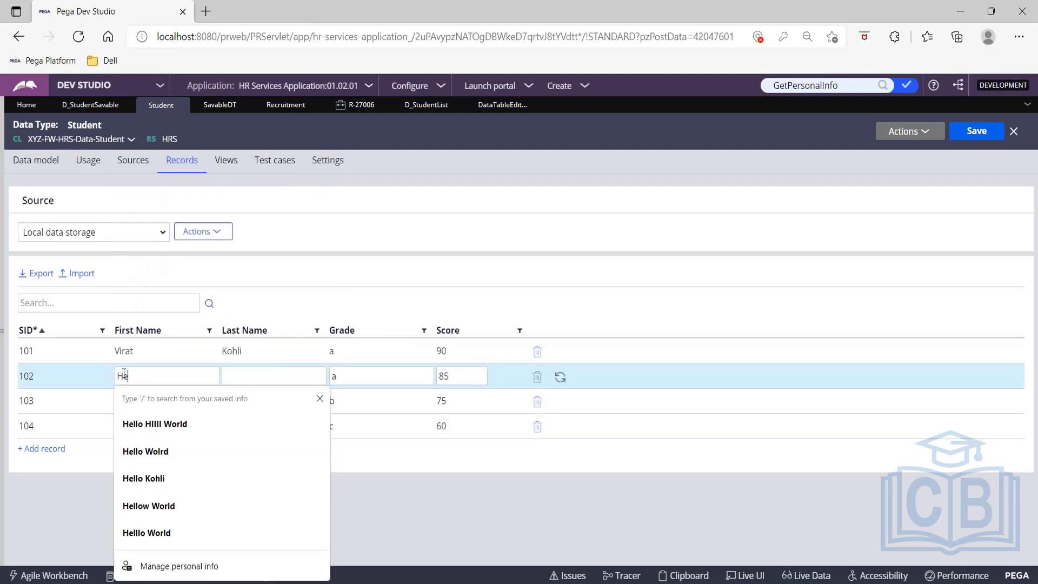
{"action": "type", "text": "llo"}
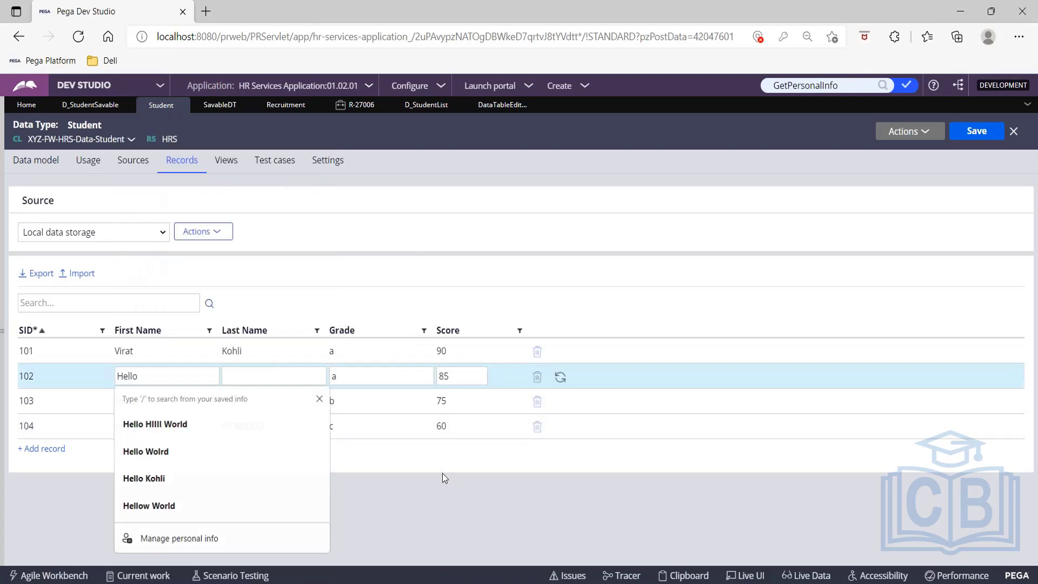
{"action": "left_click", "coordinate": [442, 472]}
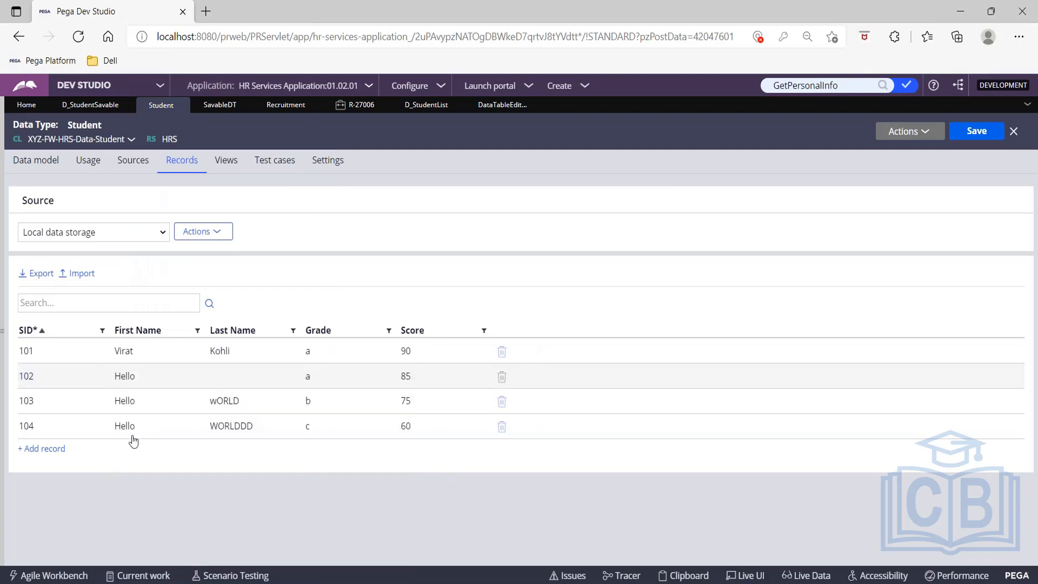
{"action": "left_click", "coordinate": [963, 139]}
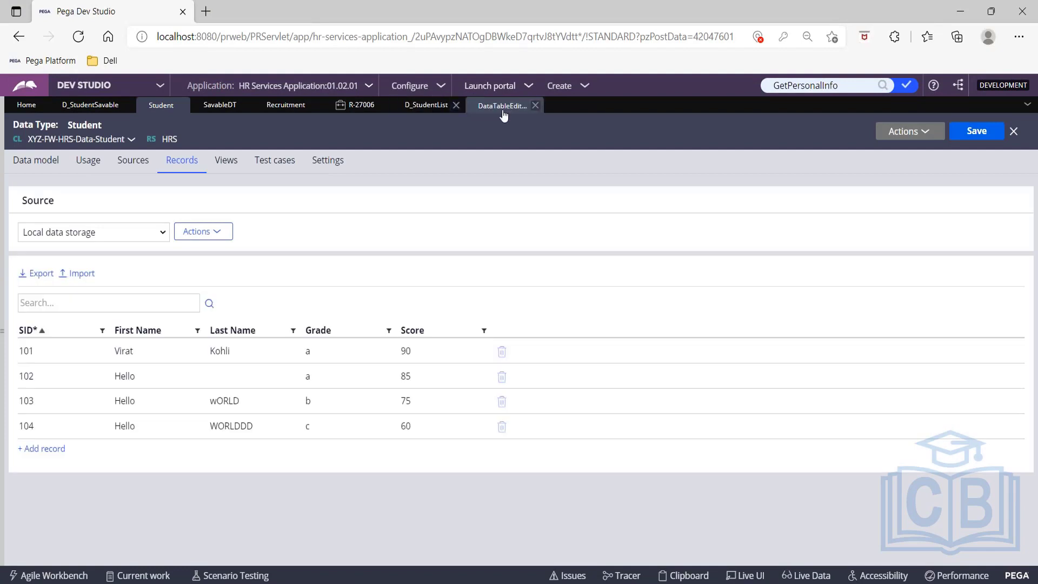
Check the report definition's FirstName parameter and try to pass .FirstName as its value from the D_StudentList source
{"action": "left_click", "coordinate": [478, 109]}
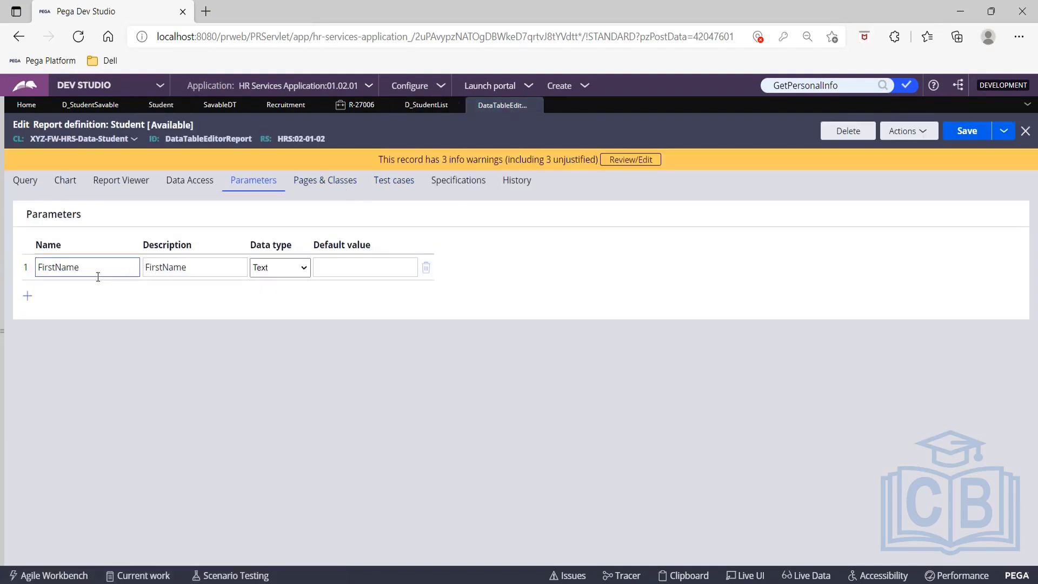
{"action": "left_click", "coordinate": [424, 106]}
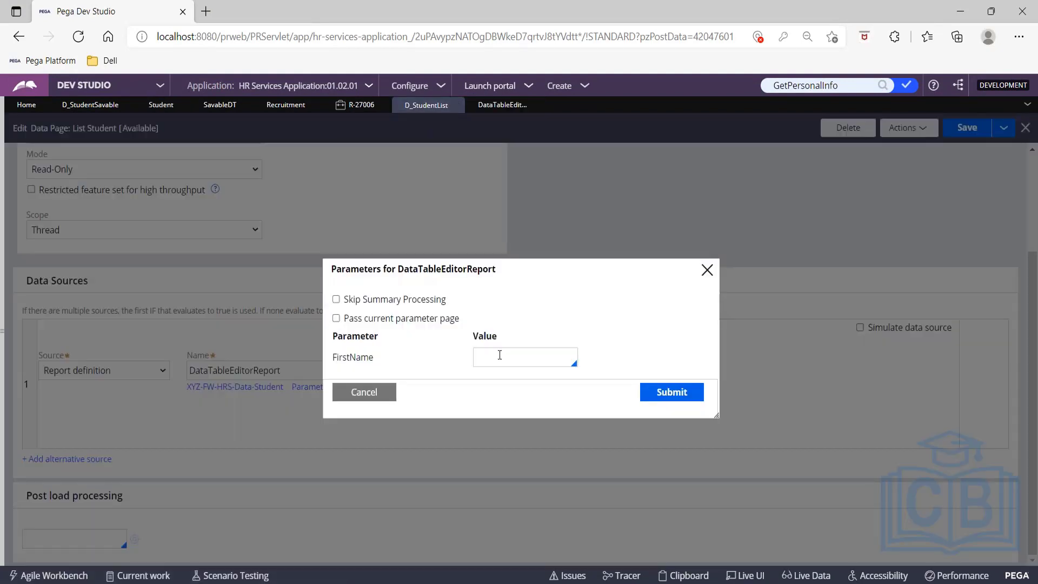
{"action": "type", "text": "."}
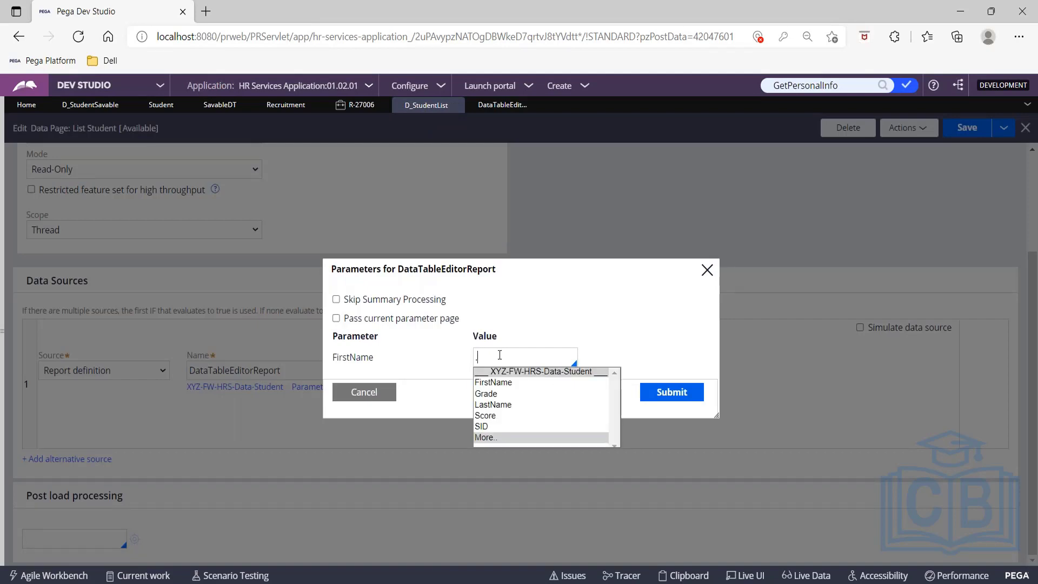
{"action": "left_click", "coordinate": [503, 382]}
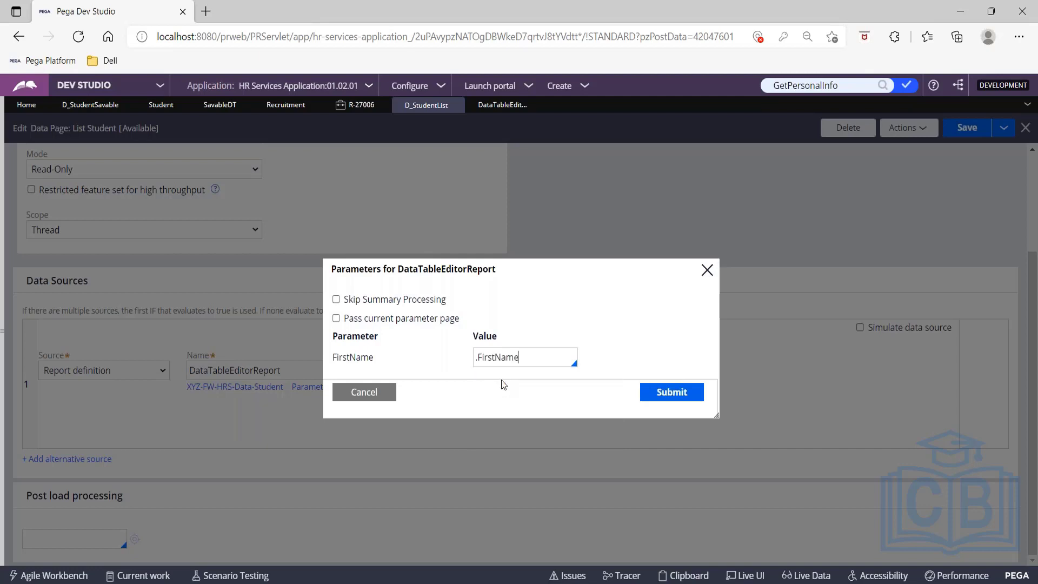
{"action": "left_click", "coordinate": [655, 399]}
Set the FirstName value for D_StudentList's DataTableEditorReport source to Param.FirstName and submit the source parameters
{"action": "left_click", "coordinate": [541, 355]}
{"action": "left_click", "coordinate": [541, 355]}
{"action": "mouse_move", "coordinate": [482, 358]}
{"action": "key", "text": "BackSpace"}
{"action": "key", "text": "BackSpace"}
{"action": "key", "text": "BackSpace"}
{"action": "key", "text": "BackSpace"}
{"action": "key", "text": "BackSpace"}
{"action": "key", "text": "BackSpace"}
{"action": "key", "text": "BackSpace"}
{"action": "key", "text": "BackSpace"}
{"action": "key", "text": "BackSpace"}
{"action": "key", "text": "BackSpace"}
{"action": "key", "text": "Down"}
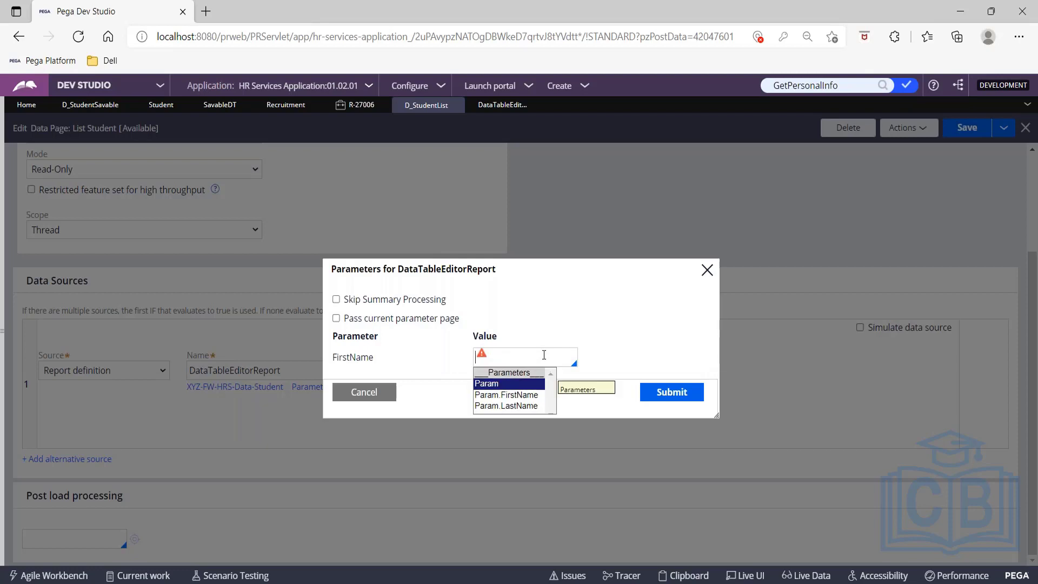
{"action": "key", "text": "Down"}
{"action": "key", "text": "Return"}
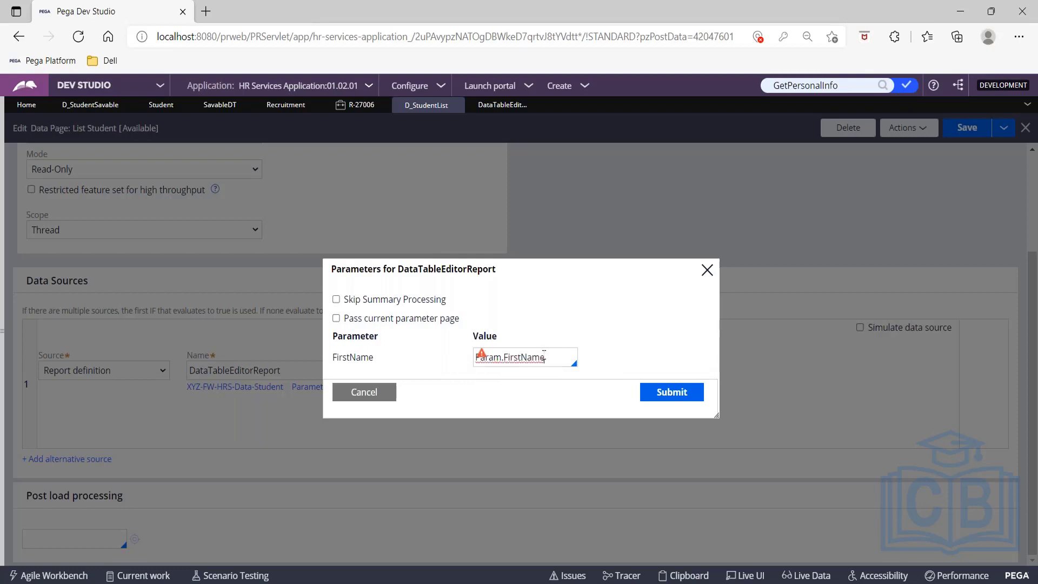
{"action": "left_click", "coordinate": [670, 393]}
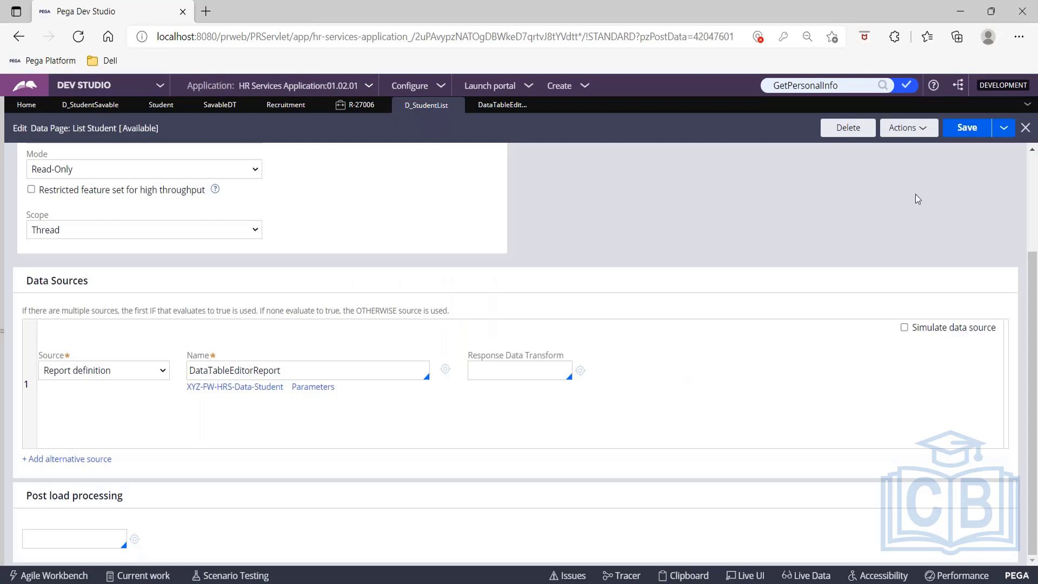
Save the D_StudentList data page with its updated source parameters
{"action": "left_click", "coordinate": [960, 138]}
{"action": "left_click", "coordinate": [962, 138]}
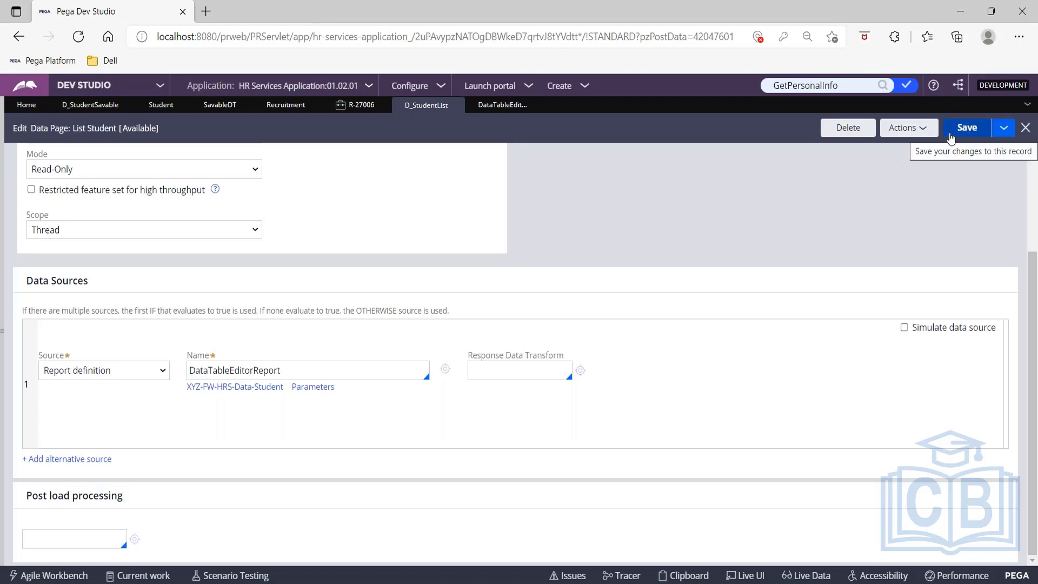
{"action": "left_click", "coordinate": [961, 134]}
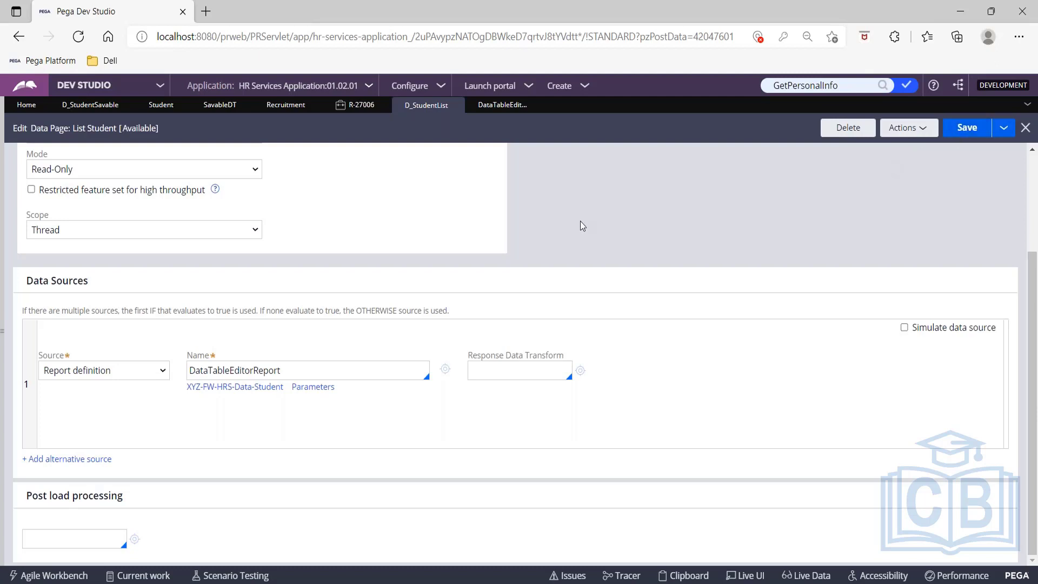
{"action": "left_click", "coordinate": [962, 130]}
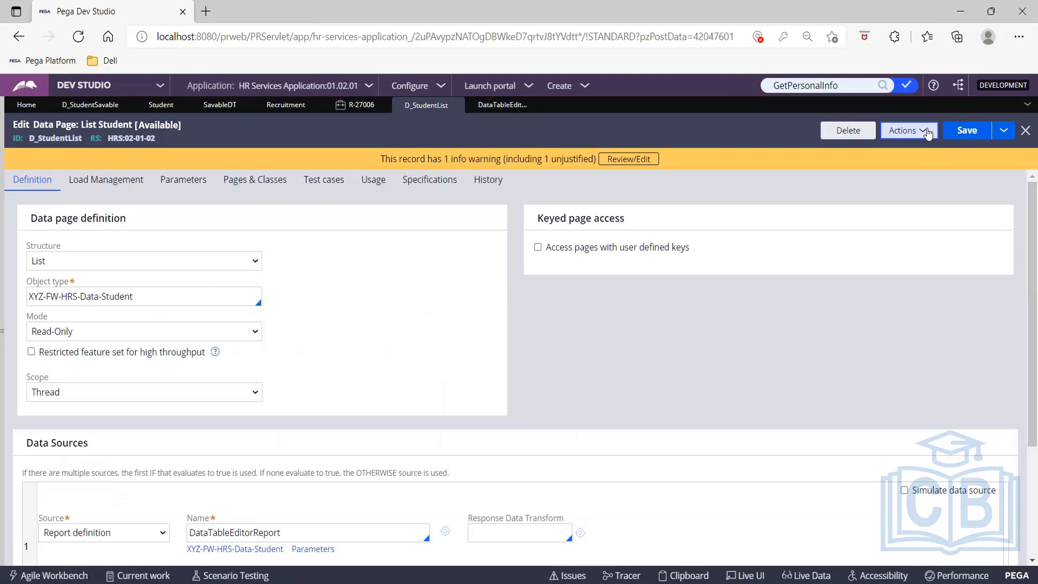
Open the run window for D_StudentList and check the parameters defined on the data page
{"action": "left_click", "coordinate": [925, 131]}
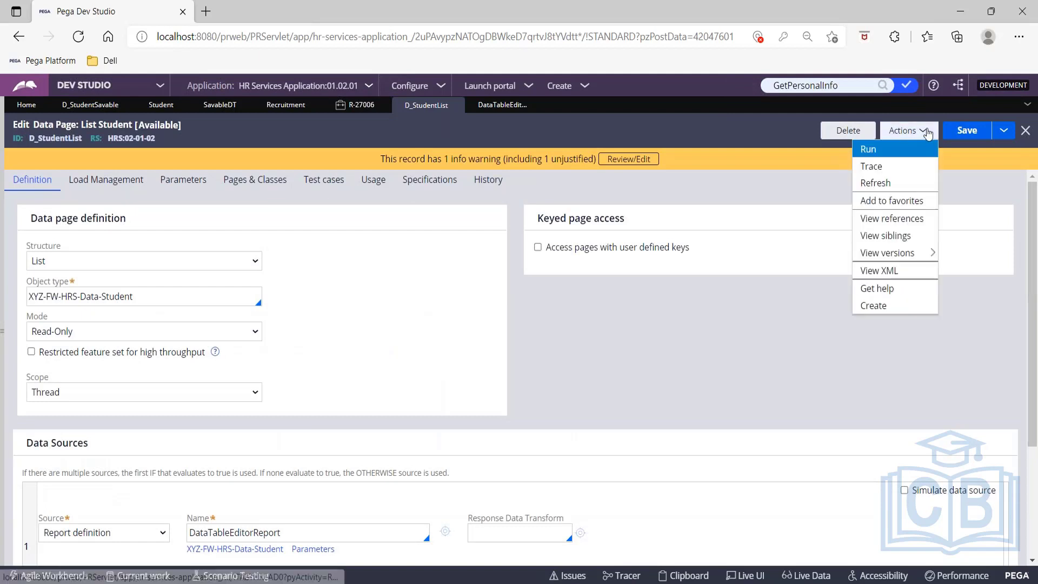
{"action": "left_click", "coordinate": [894, 150]}
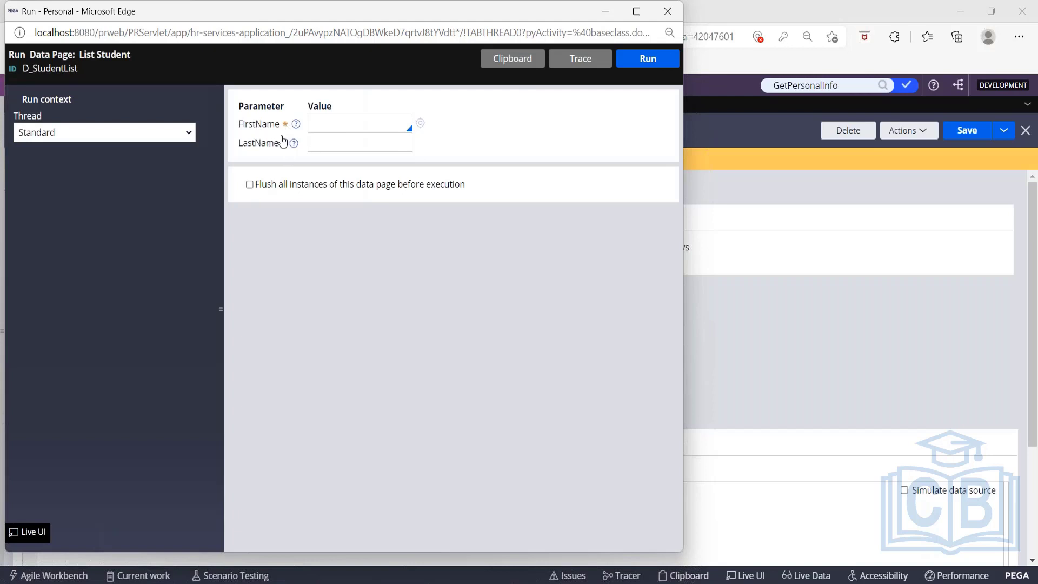
{"action": "left_click", "coordinate": [743, 381]}
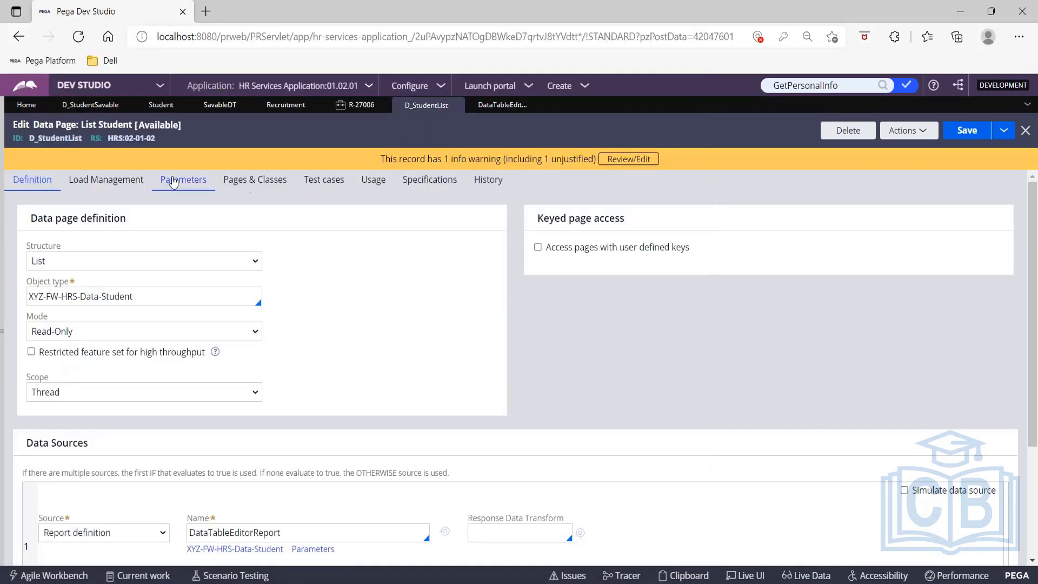
{"action": "left_click", "coordinate": [185, 190]}
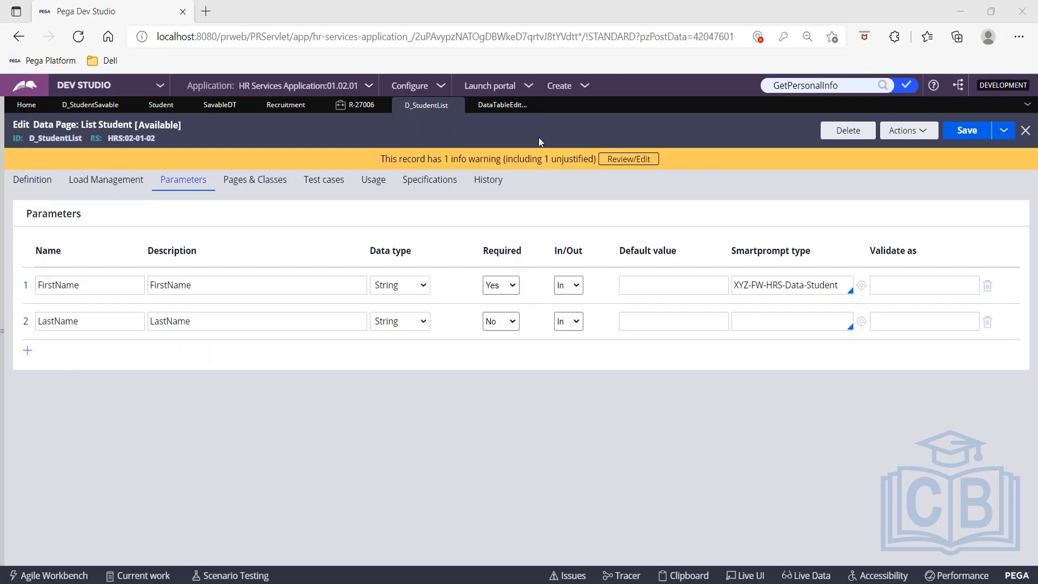
Return to the D_StudentList run window and run the data page with FirstName set to Hello
{"action": "key", "text": "alt+Tab"}
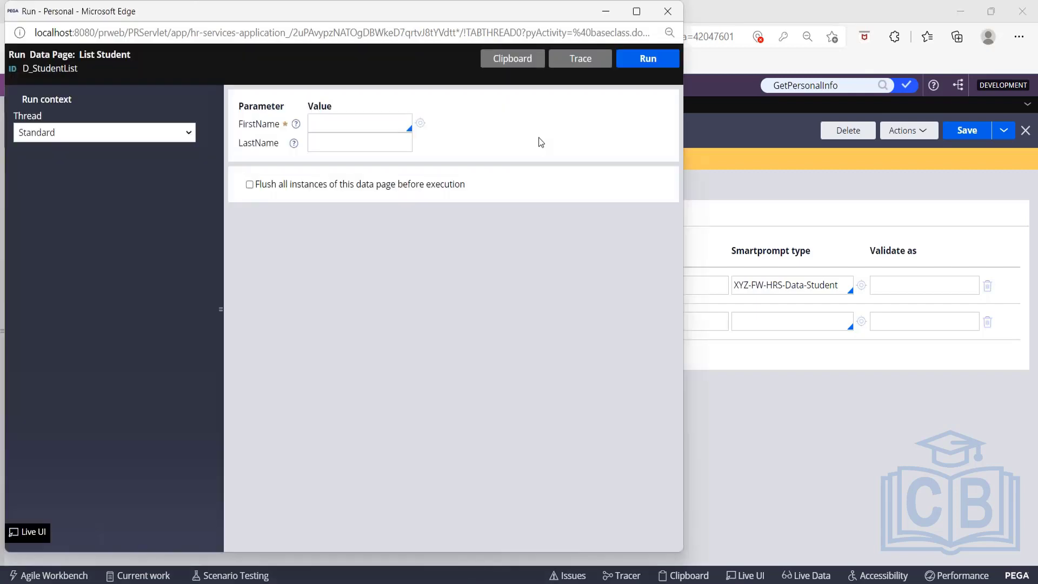
{"action": "key", "text": "alt+Tab"}
{"action": "key", "text": "alt+Tab"}
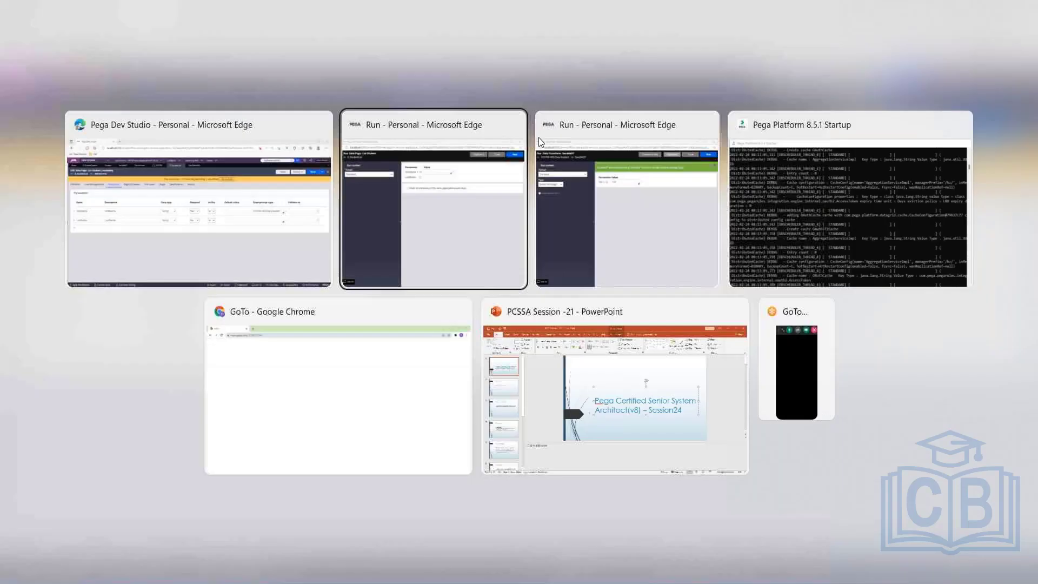
{"action": "left_click", "coordinate": [504, 133]}
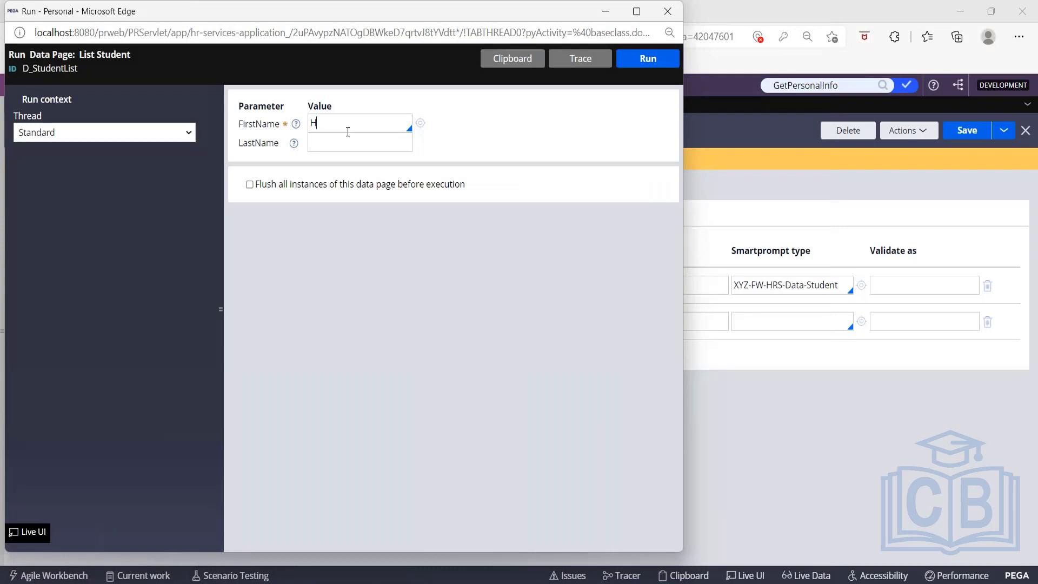
{"action": "left_click", "coordinate": [644, 69]}
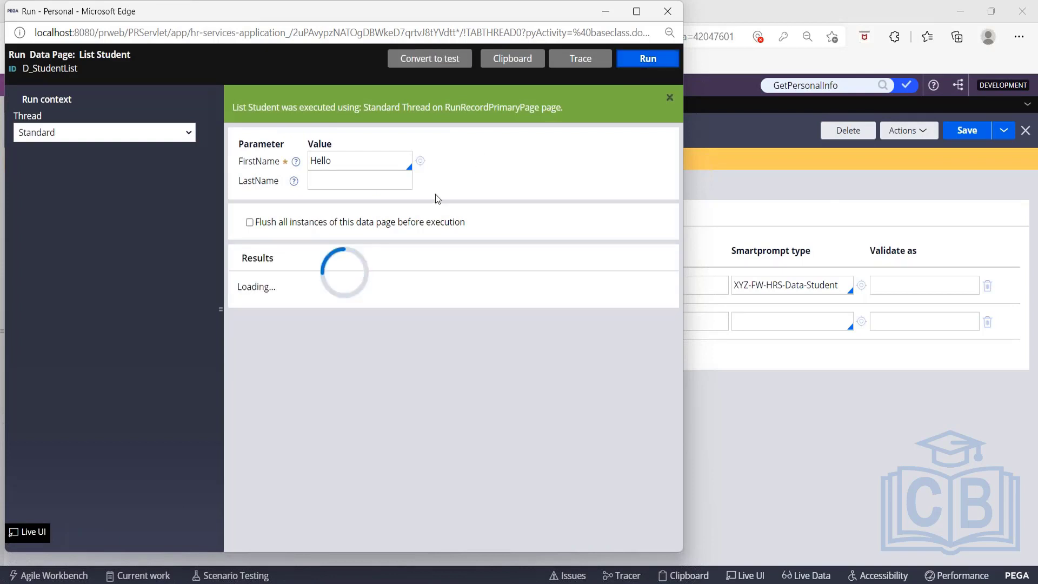
Examine the student details of each pxResults entry in the D_StudentList run results
{"action": "scroll", "coordinate": [382, 366], "scroll_direction": "down", "scroll_amount": 5}
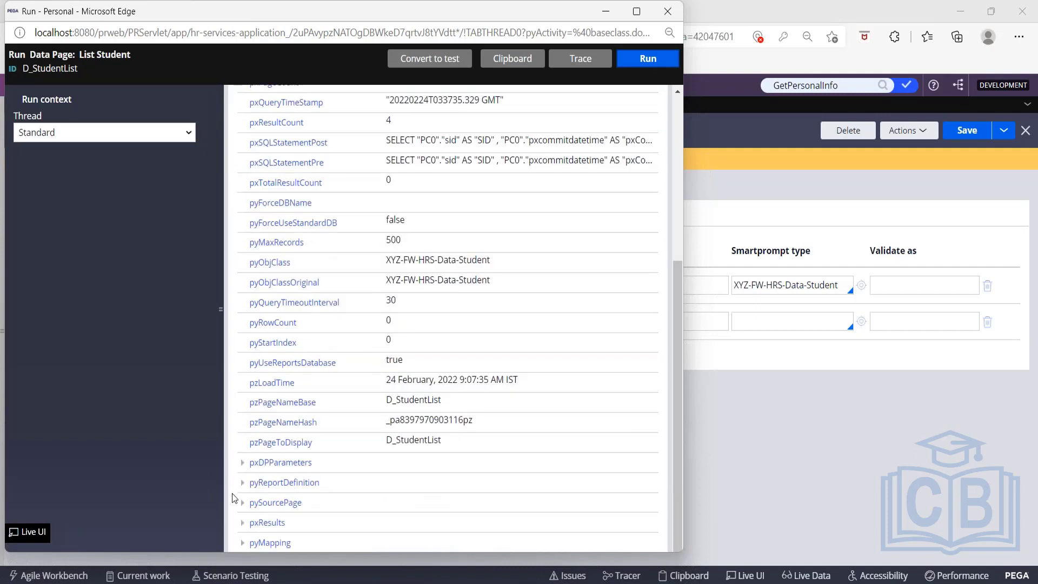
{"action": "left_click", "coordinate": [267, 522]}
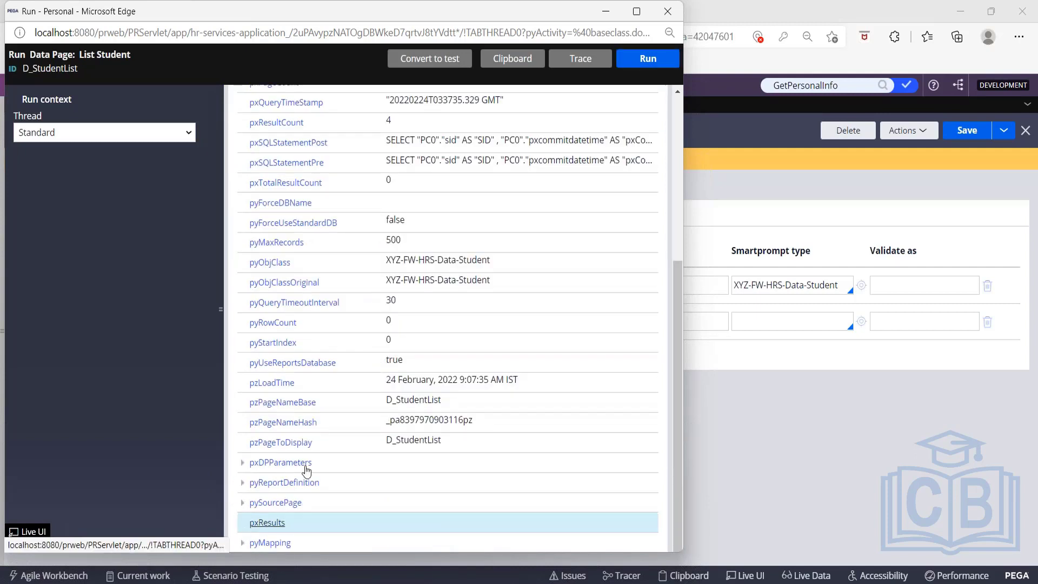
{"action": "scroll", "coordinate": [361, 433], "scroll_direction": "down", "scroll_amount": 2}
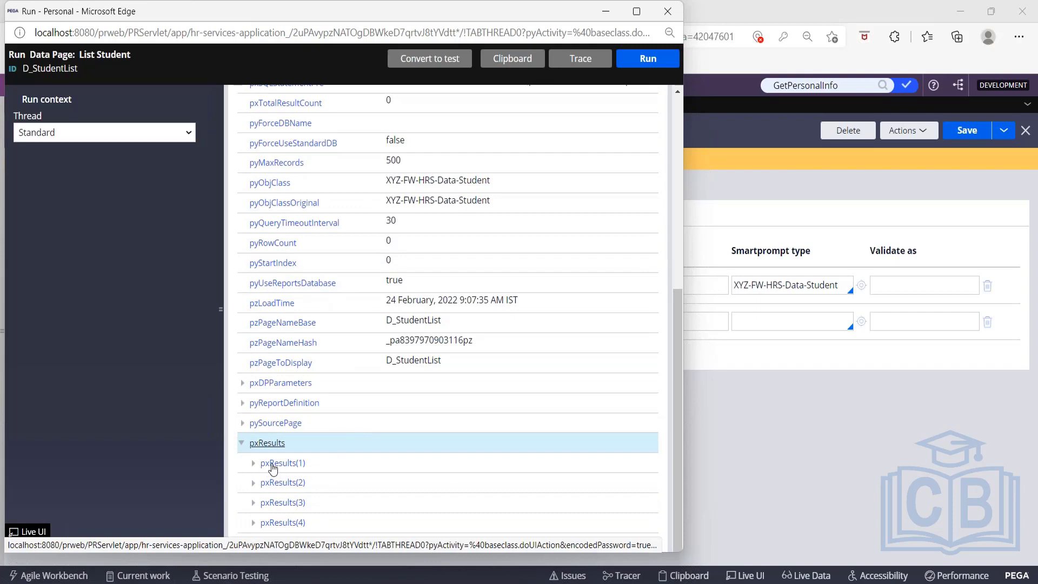
{"action": "scroll", "coordinate": [308, 432], "scroll_direction": "down", "scroll_amount": 3}
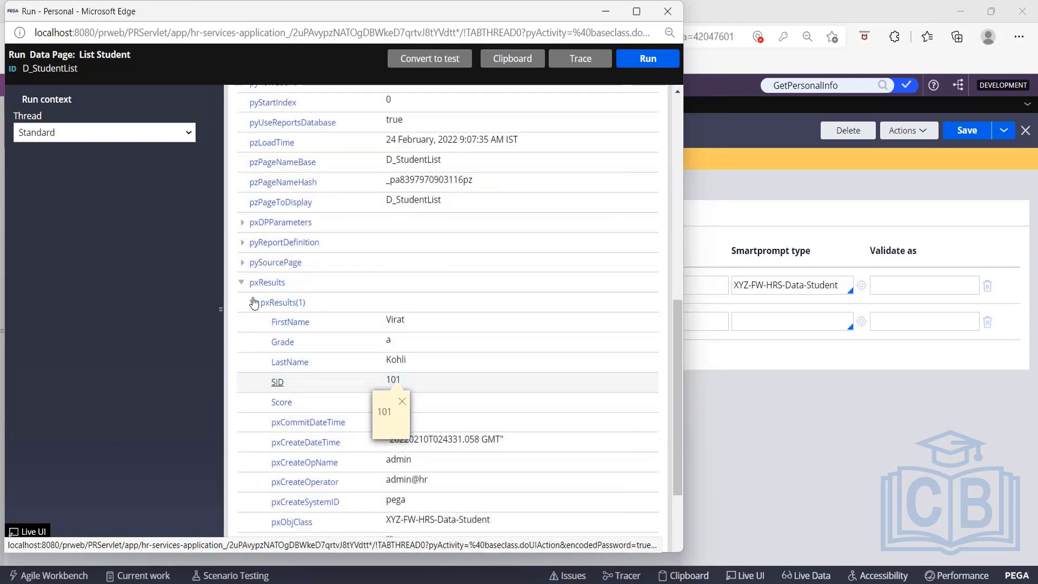
{"action": "left_click", "coordinate": [253, 302]}
{"action": "left_click", "coordinate": [253, 482]}
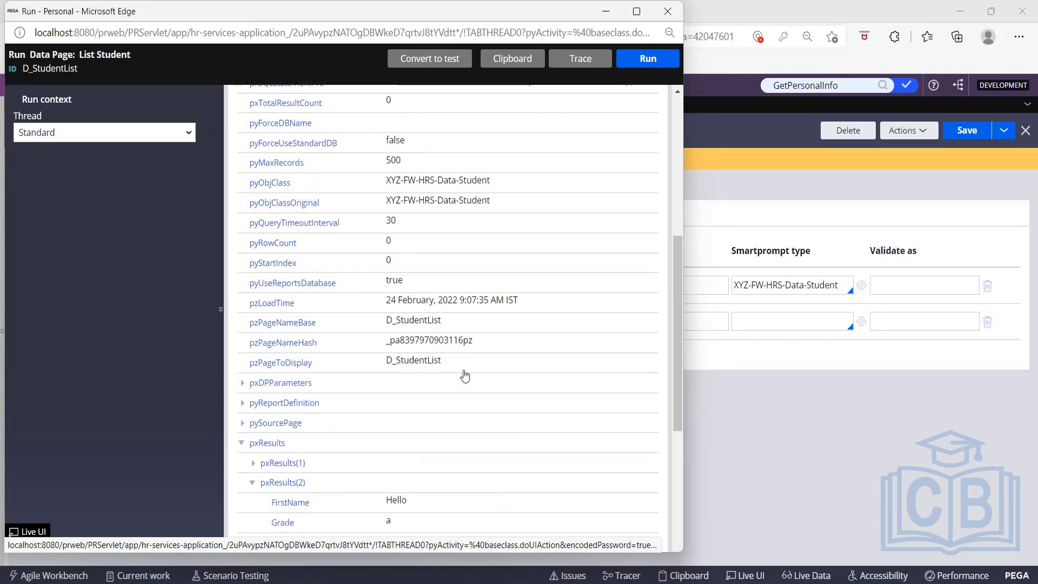
{"action": "scroll", "coordinate": [465, 374], "scroll_direction": "down", "scroll_amount": 2}
{"action": "left_click", "coordinate": [253, 388]}
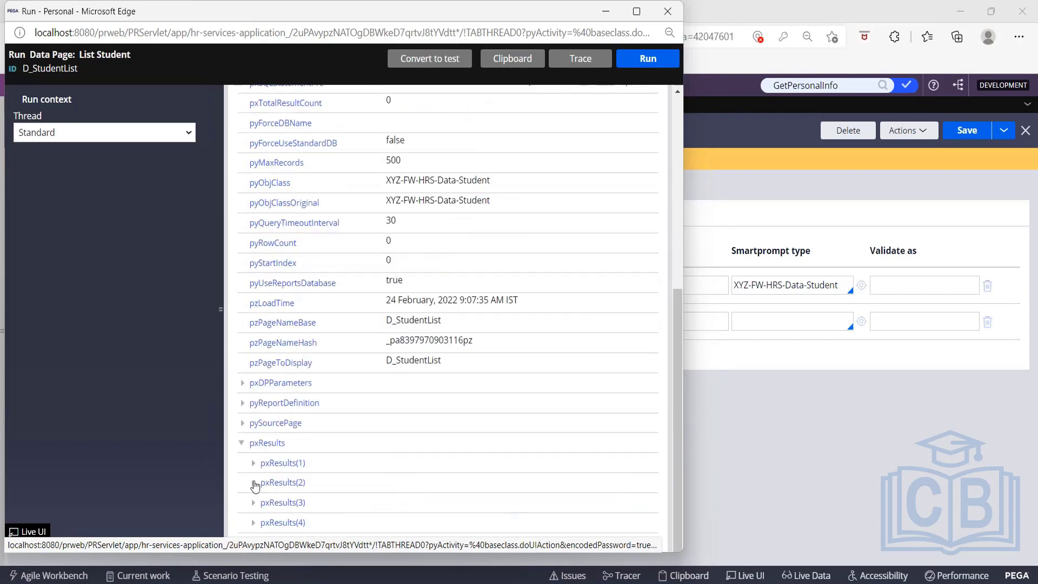
{"action": "left_click", "coordinate": [254, 503]}
{"action": "scroll", "coordinate": [385, 462], "scroll_direction": "down", "scroll_amount": 3}
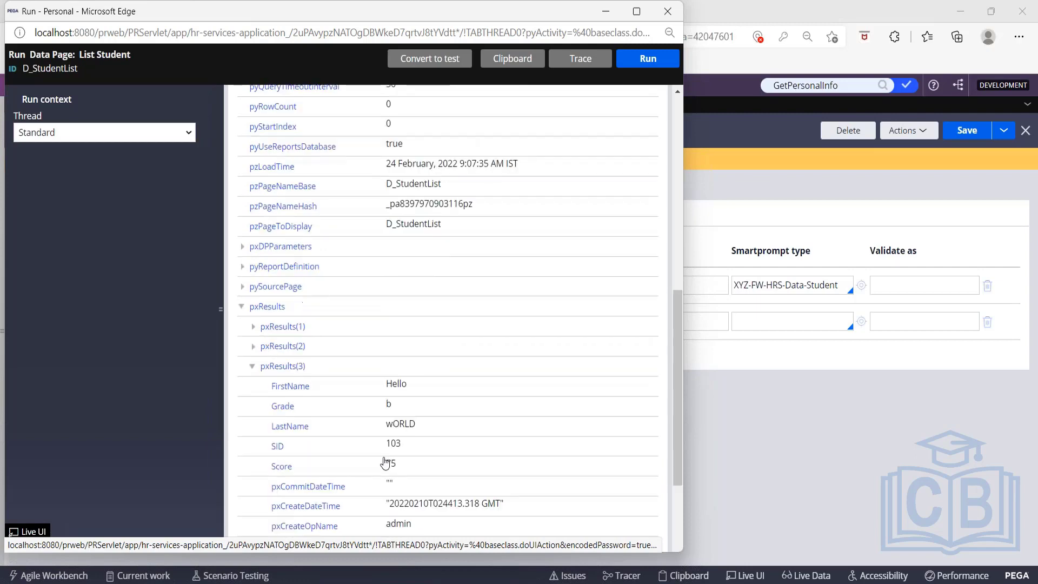
{"action": "left_click", "coordinate": [253, 341]}
{"action": "left_click", "coordinate": [253, 522]}
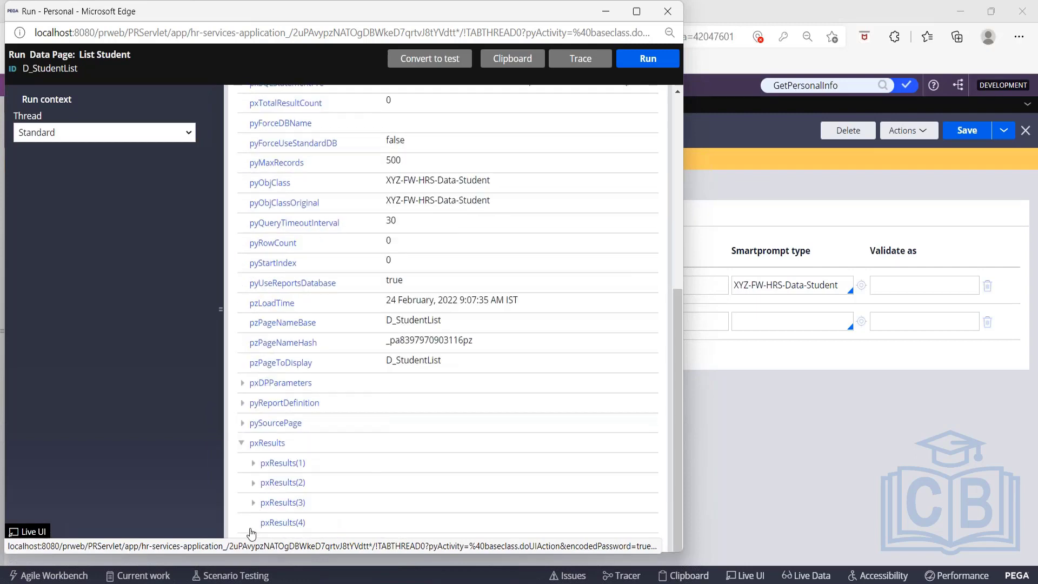
{"action": "scroll", "coordinate": [381, 474], "scroll_direction": "down", "scroll_amount": 3}
{"action": "left_click", "coordinate": [432, 520]}
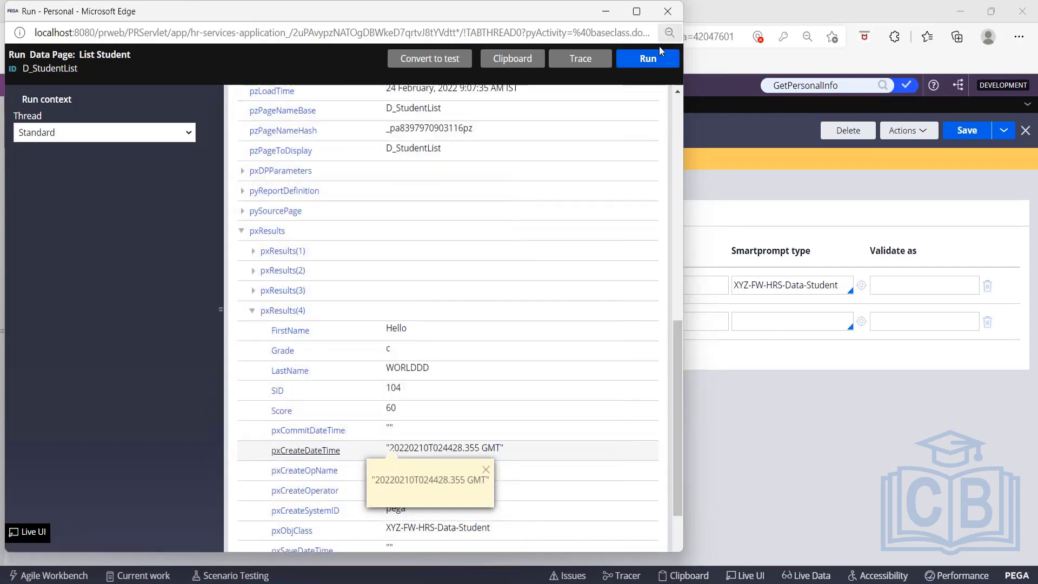
Open the Clipboard viewer and display the thread-level D_StudentList data page instance for FirstName "Hello"
{"action": "left_click_drag", "start_coordinate": [276, 14], "coordinate": [271, 106]}
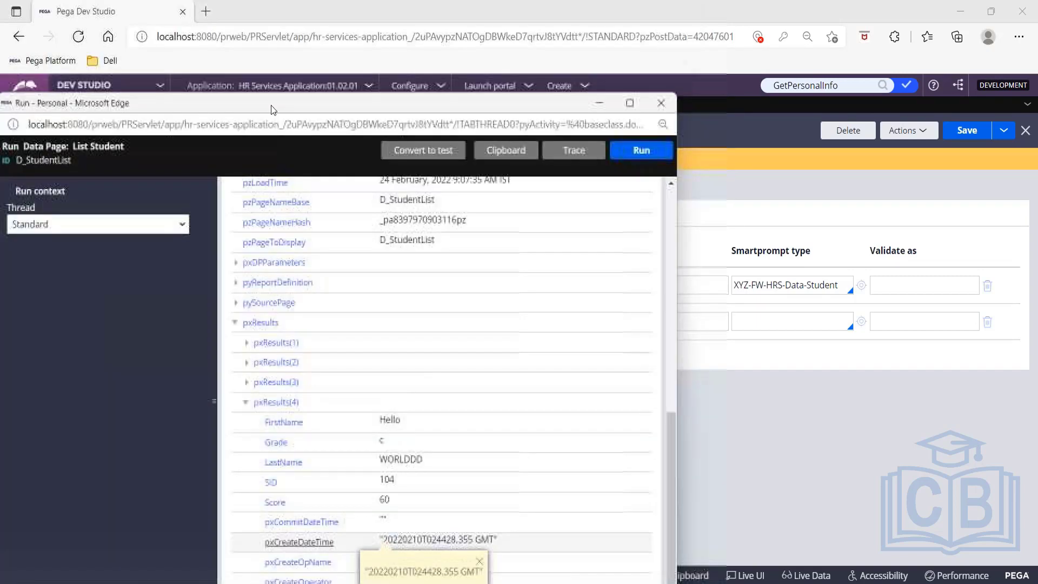
{"action": "left_click", "coordinate": [506, 150]}
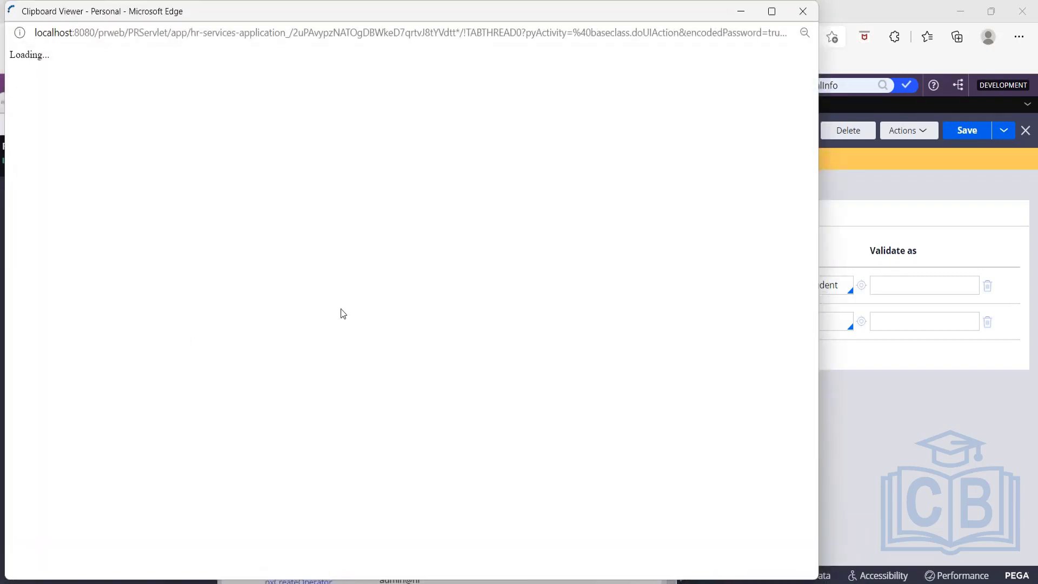
{"action": "scroll", "coordinate": [145, 388], "scroll_direction": "down", "scroll_amount": 5}
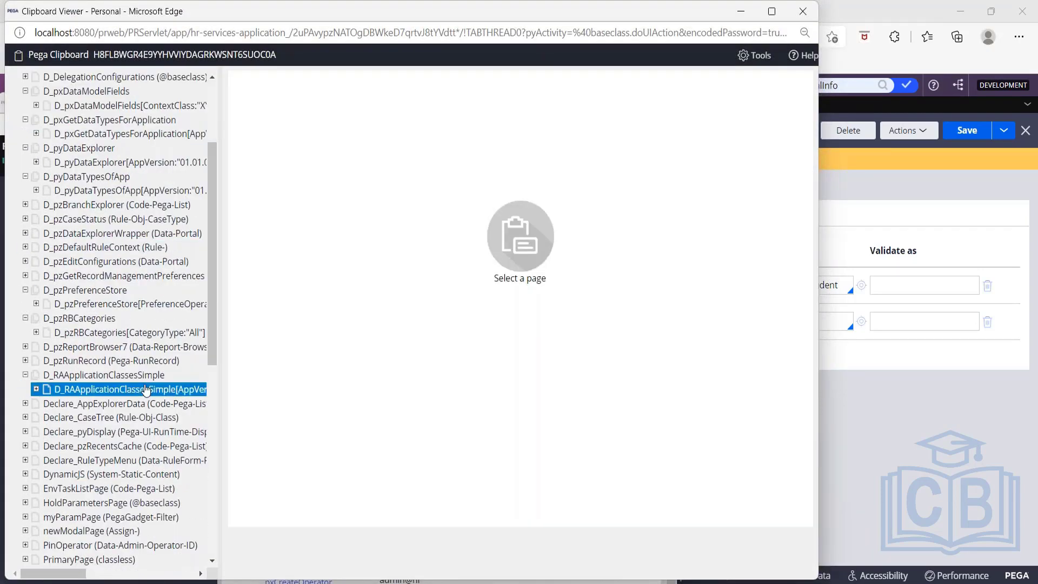
{"action": "scroll", "coordinate": [146, 388], "scroll_direction": "down", "scroll_amount": 3}
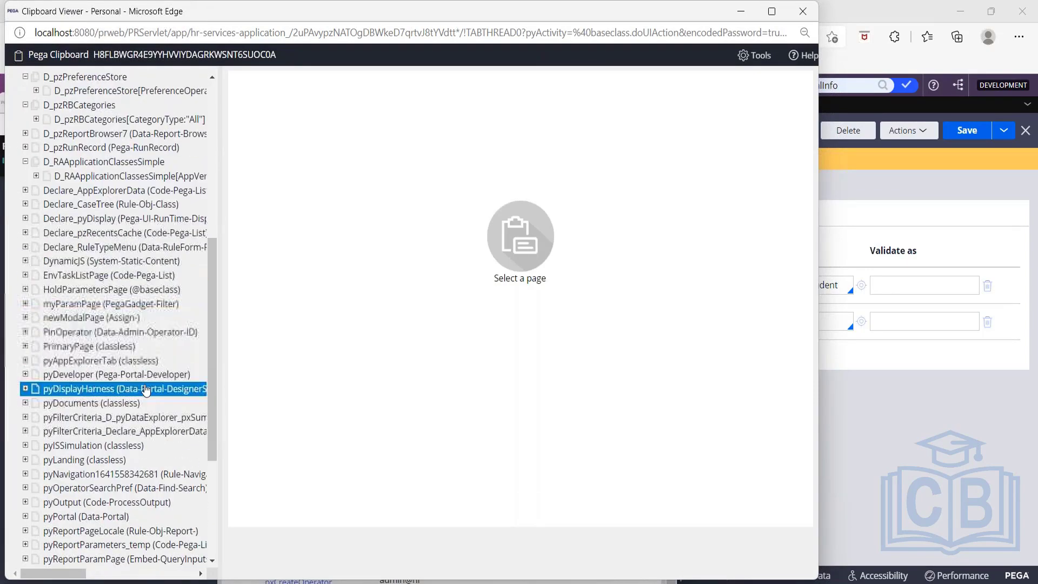
{"action": "scroll", "coordinate": [146, 388], "scroll_direction": "up", "scroll_amount": 1}
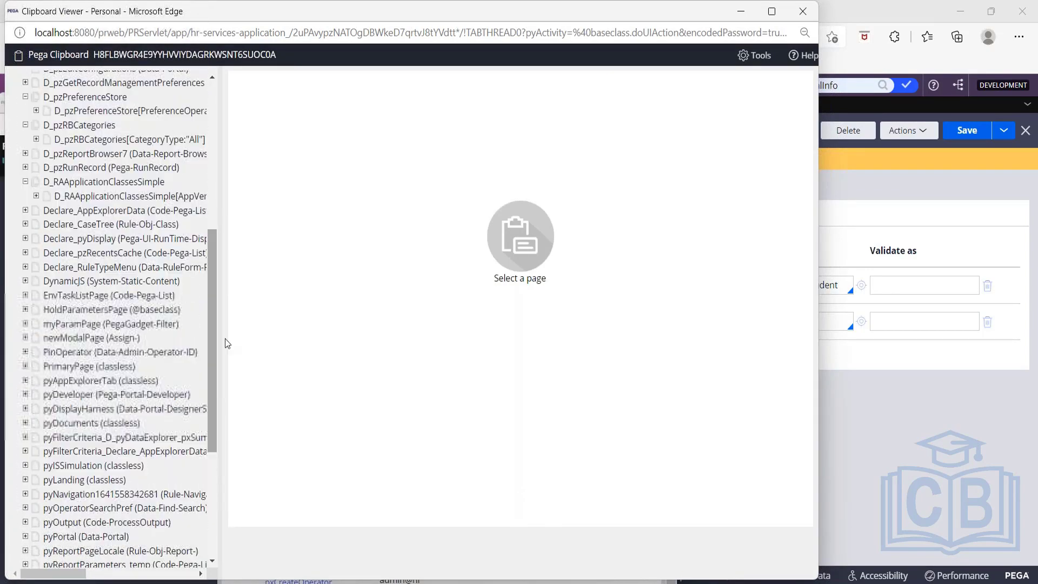
{"action": "left_click_drag", "start_coordinate": [221, 341], "coordinate": [262, 341]}
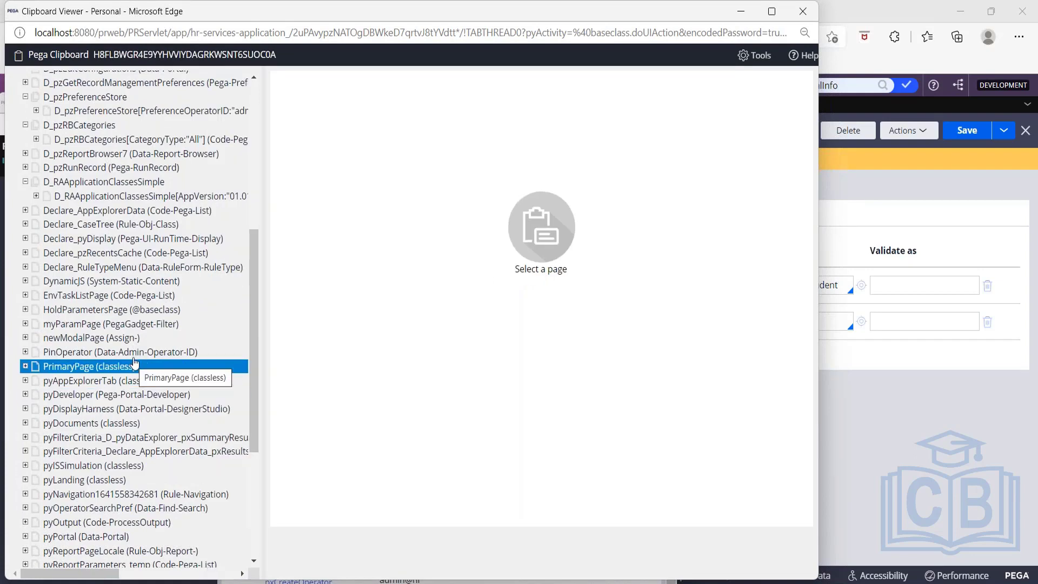
{"action": "scroll", "coordinate": [135, 364], "scroll_direction": "up", "scroll_amount": 10}
{"action": "left_click", "coordinate": [14, 125]}
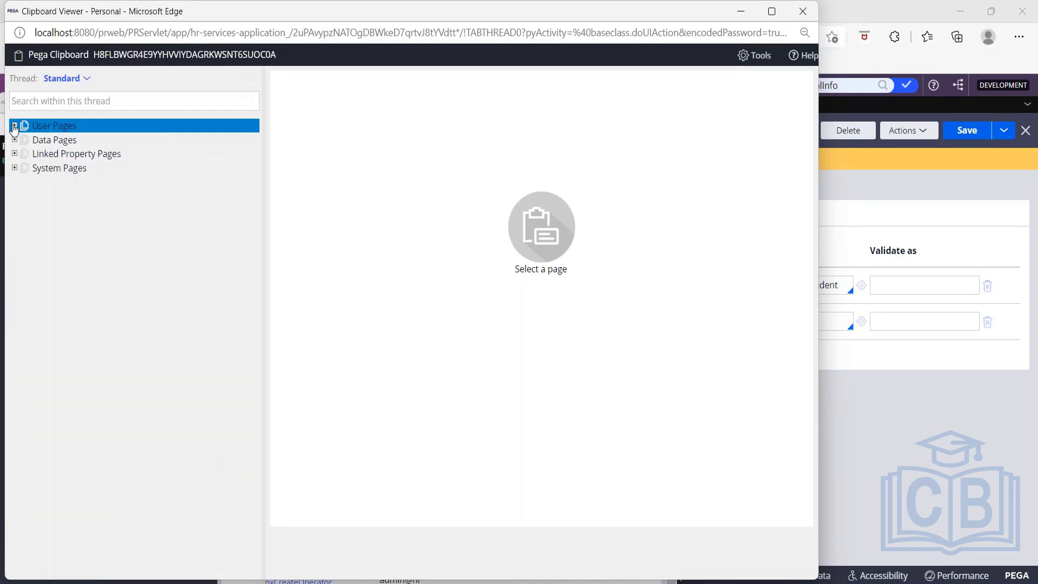
{"action": "left_click", "coordinate": [15, 140]}
{"action": "left_click", "coordinate": [25, 153]}
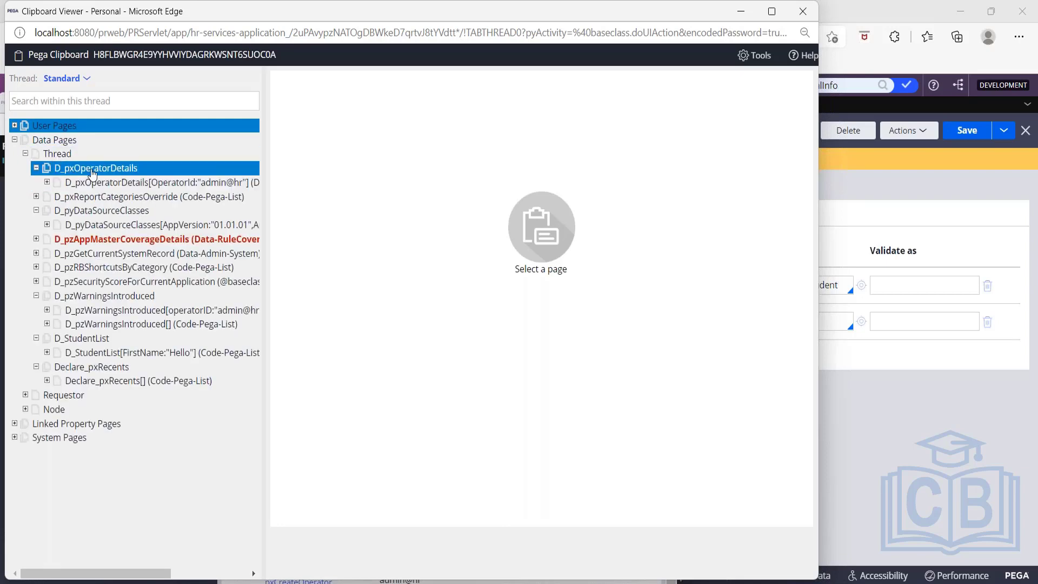
{"action": "left_click", "coordinate": [108, 354]}
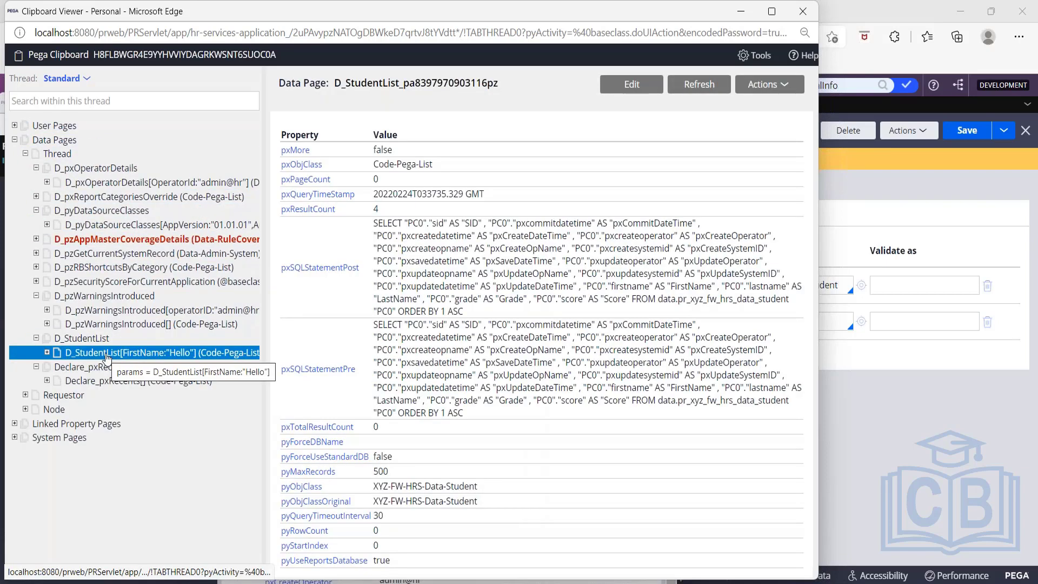
Inspect the D_StudentList instance's report definition contents and view the details of its first pxResults record
{"action": "left_click", "coordinate": [47, 352]}
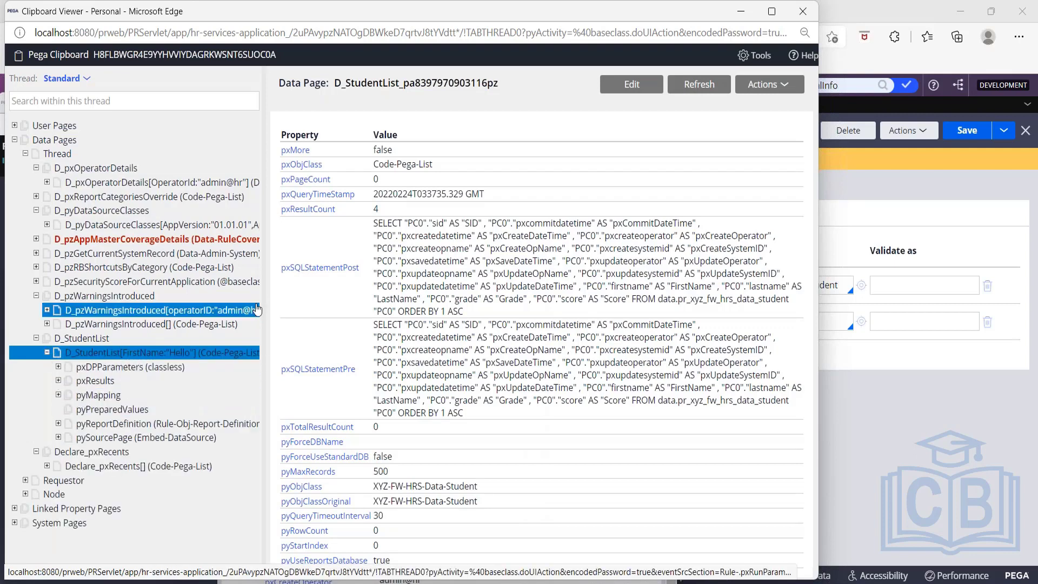
{"action": "left_click_drag", "start_coordinate": [265, 305], "coordinate": [328, 306]}
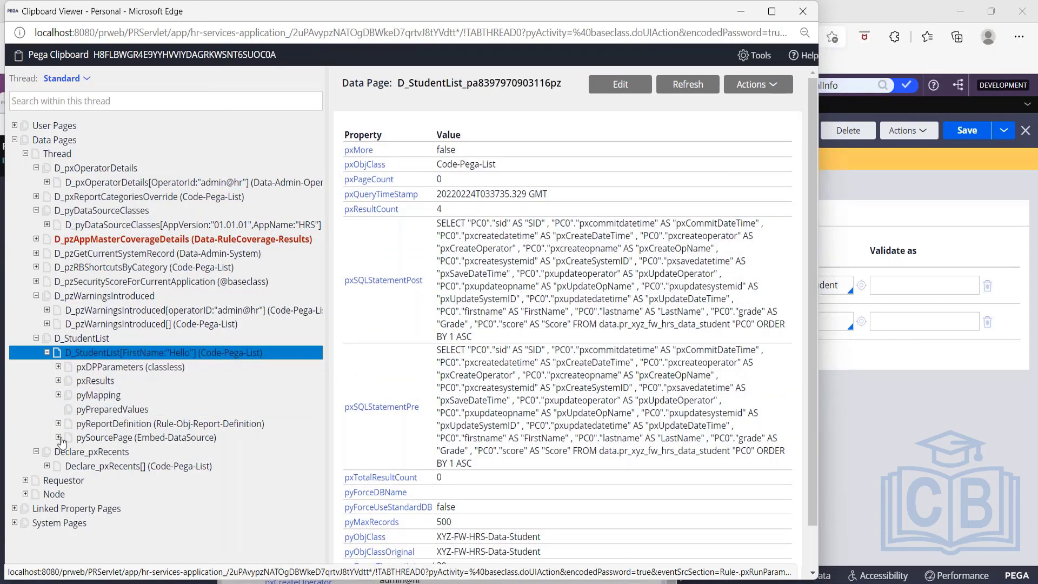
{"action": "left_click", "coordinate": [58, 380]}
{"action": "scroll", "coordinate": [57, 432], "scroll_direction": "down", "scroll_amount": 2}
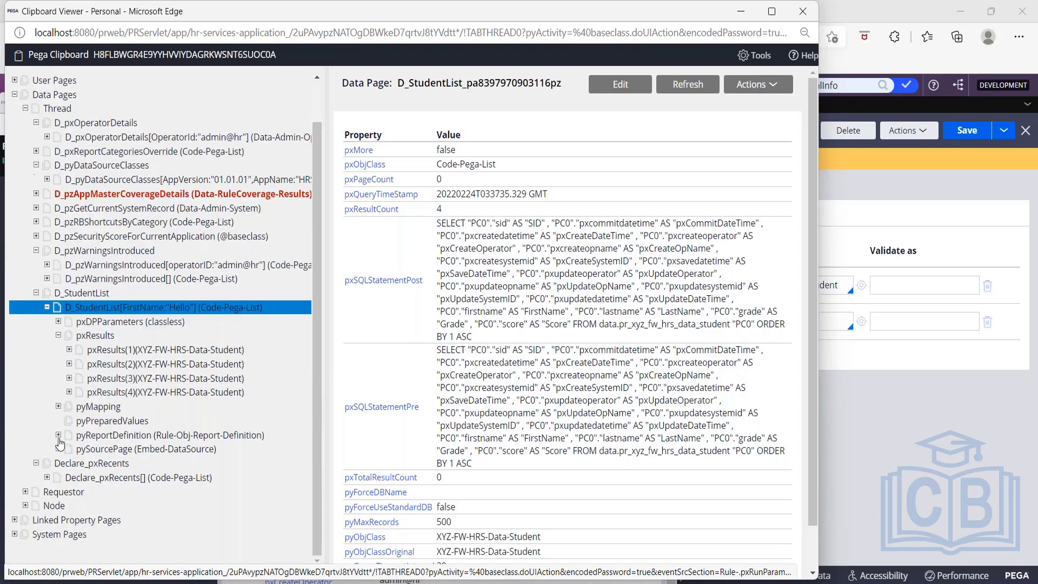
{"action": "left_click", "coordinate": [57, 435]}
{"action": "scroll", "coordinate": [97, 411], "scroll_direction": "down", "scroll_amount": 4}
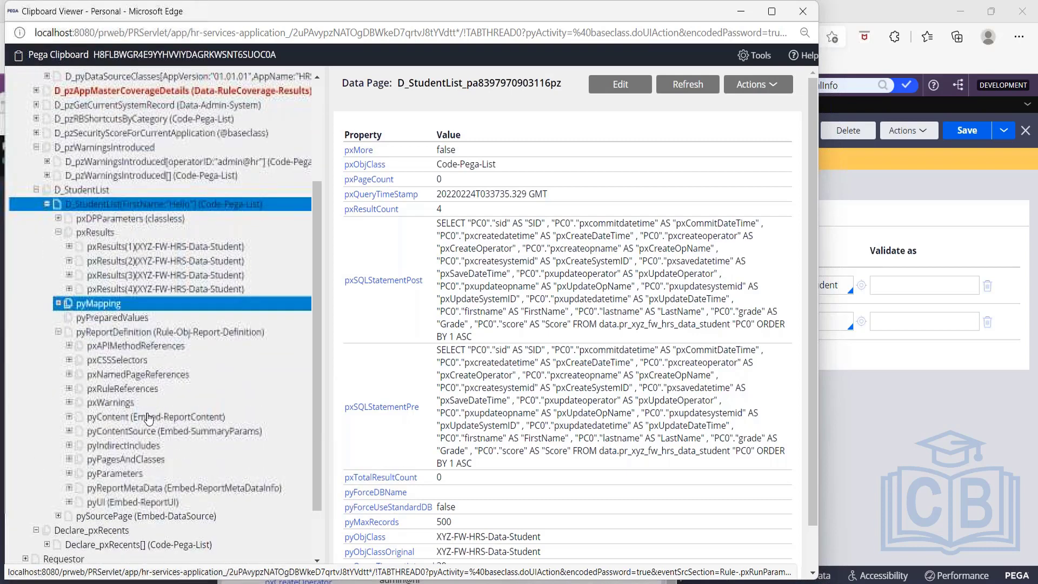
{"action": "left_click", "coordinate": [59, 331]}
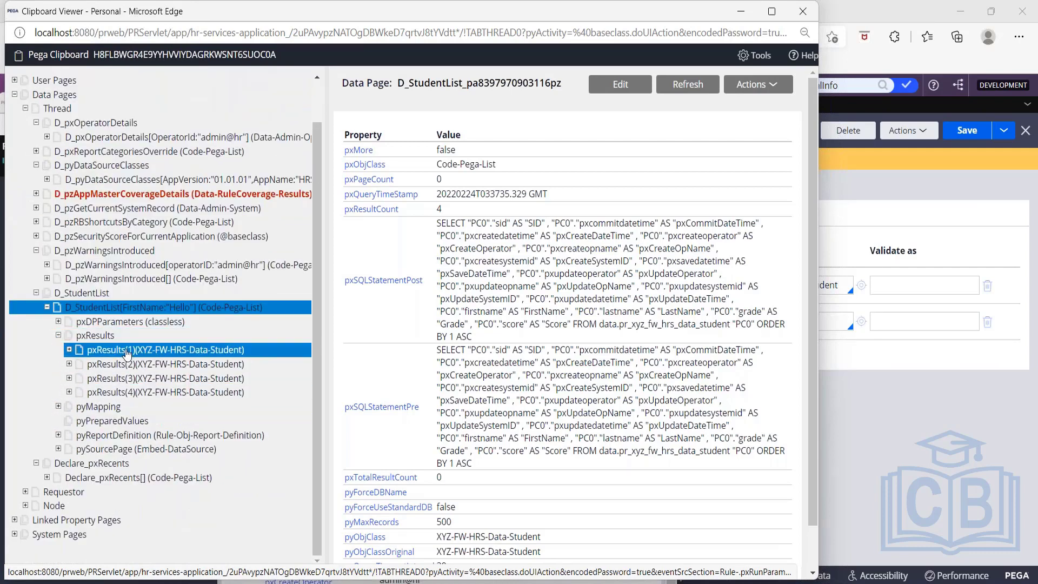
{"action": "left_click", "coordinate": [162, 350]}
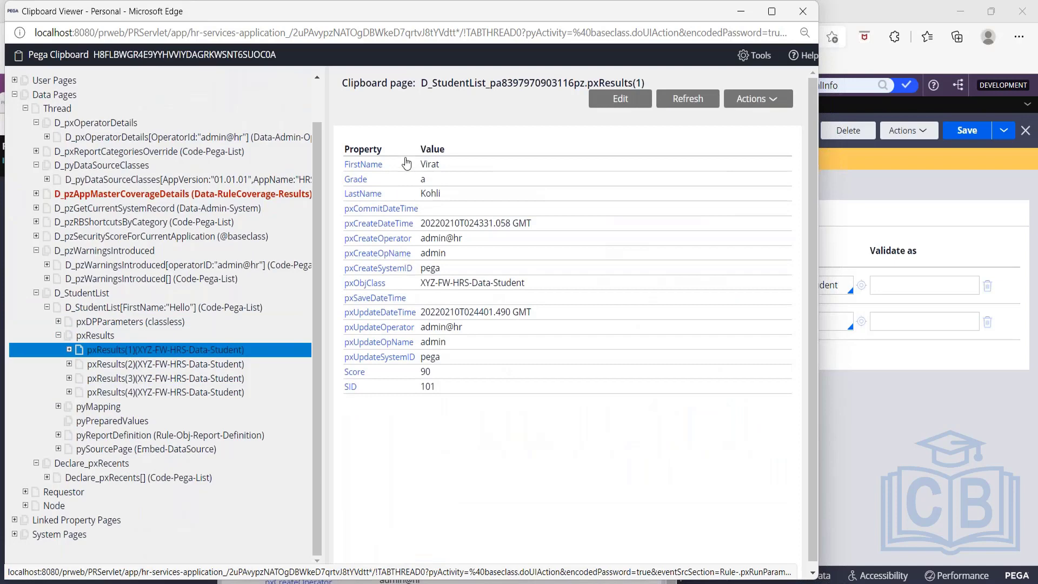
Close the Clipboard viewer and the D_StudentList run window to return to the data page rule
{"action": "left_click_drag", "start_coordinate": [296, 17], "coordinate": [290, 107]}
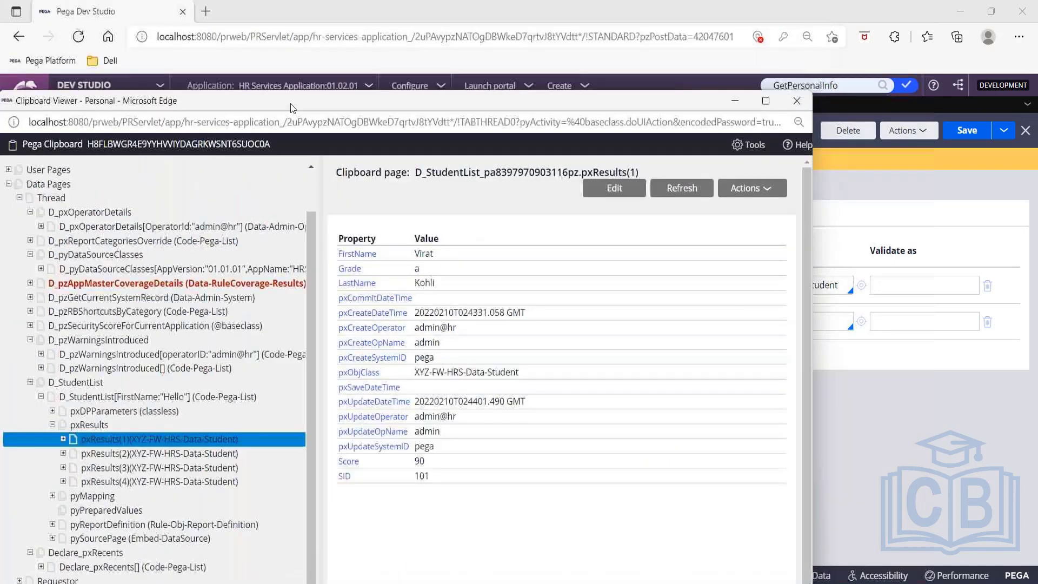
{"action": "left_click", "coordinate": [796, 102]}
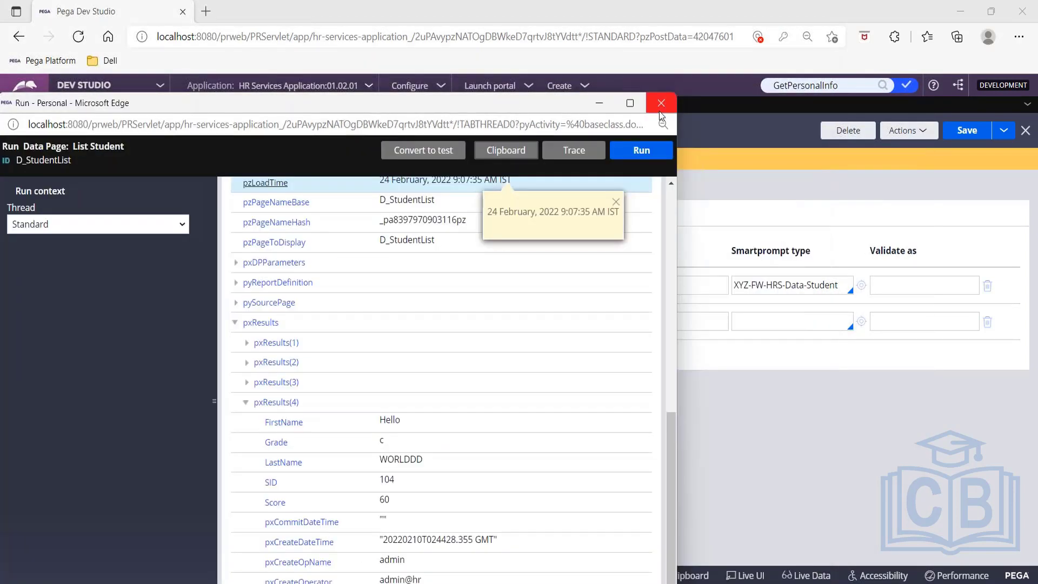
{"action": "left_click", "coordinate": [660, 103]}
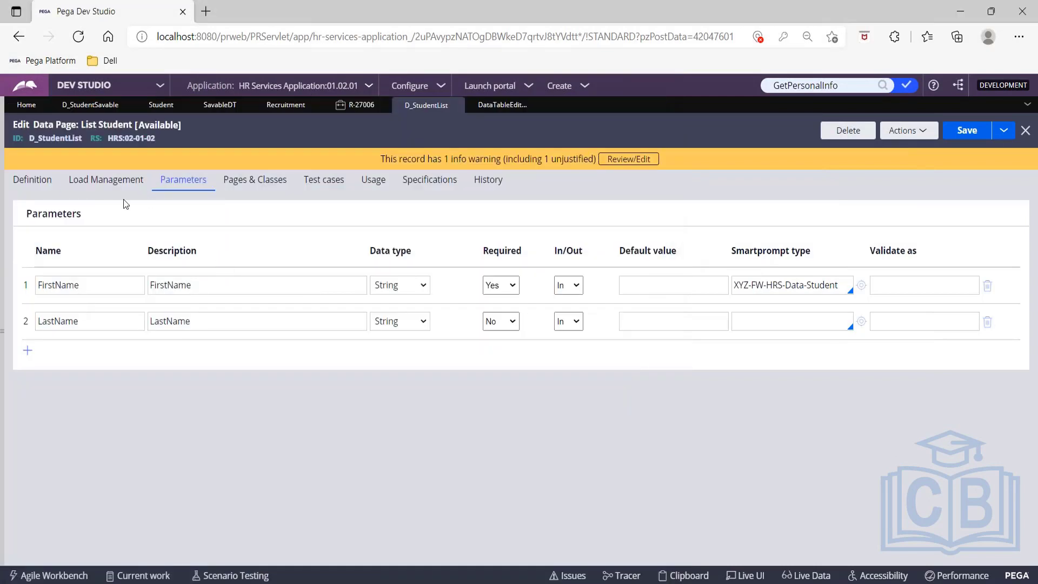
Open the parameters of the DataTableEditorReport data source in D_StudentList's definition, leaving Pass current parameter page off
{"action": "left_click", "coordinate": [22, 181]}
{"action": "scroll", "coordinate": [352, 337], "scroll_direction": "down", "scroll_amount": 3}
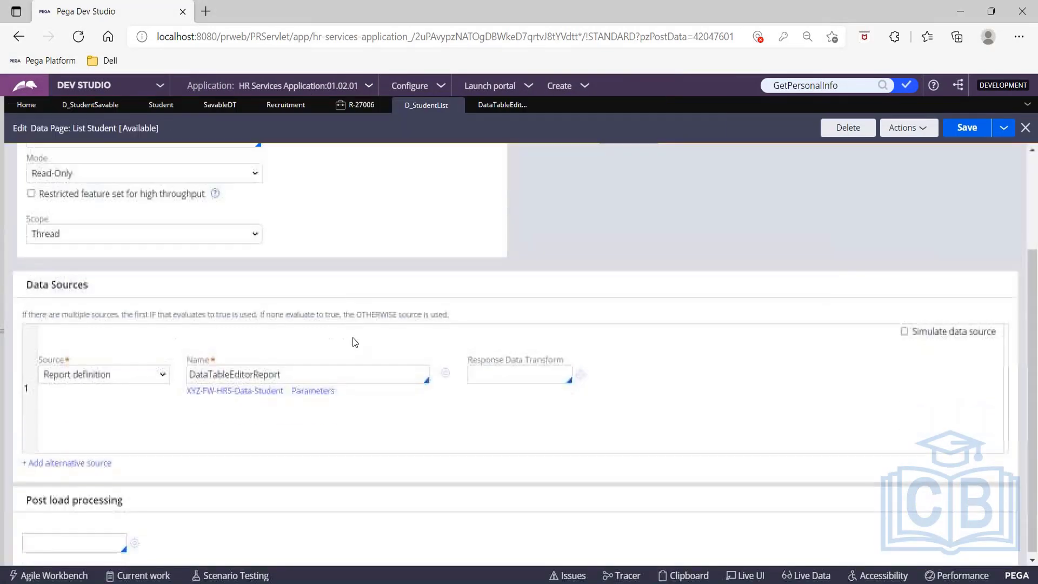
{"action": "left_click", "coordinate": [318, 391]}
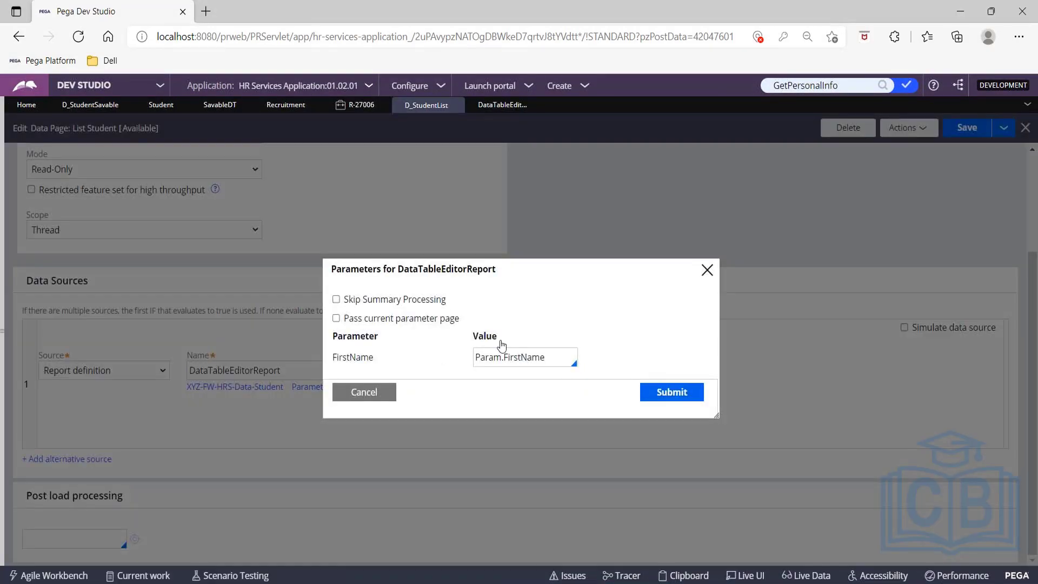
{"action": "left_click", "coordinate": [336, 319]}
{"action": "left_click", "coordinate": [335, 319]}
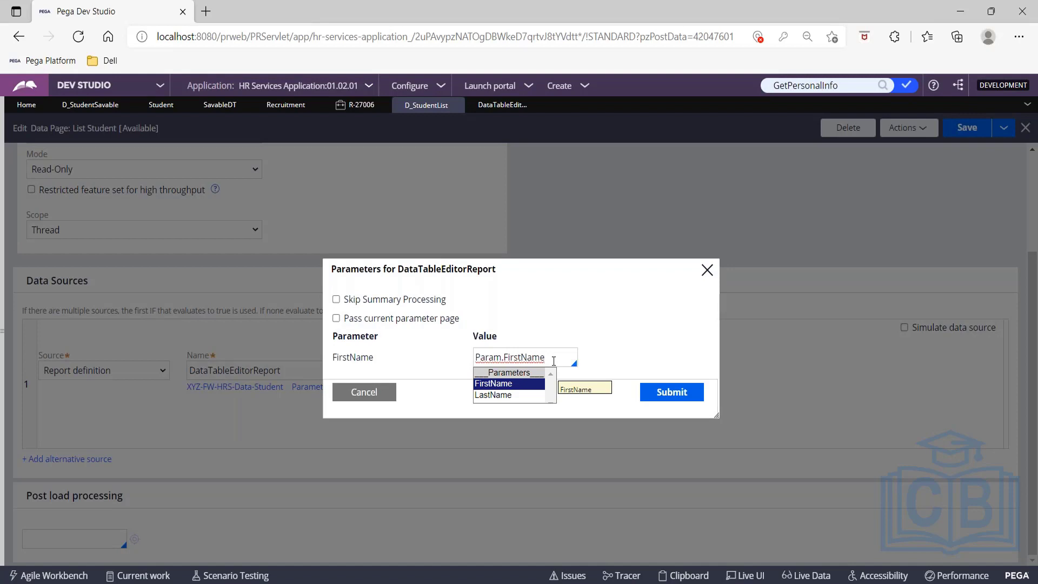
Clear the source's FirstName parameter value, reselect Param.FirstName from the suggested parameters, and submit the parameters
{"action": "key", "text": "BackSpace"}
{"action": "key", "text": "BackSpace"}
{"action": "key", "text": "BackSpace"}
{"action": "key", "text": "BackSpace"}
{"action": "key", "text": "BackSpace"}
{"action": "key", "text": "BackSpace"}
{"action": "key", "text": "BackSpace"}
{"action": "key", "text": "BackSpace"}
{"action": "key", "text": "BackSpace"}
{"action": "key", "text": "BackSpace"}
{"action": "key", "text": "BackSpace"}
{"action": "key", "text": "BackSpace"}
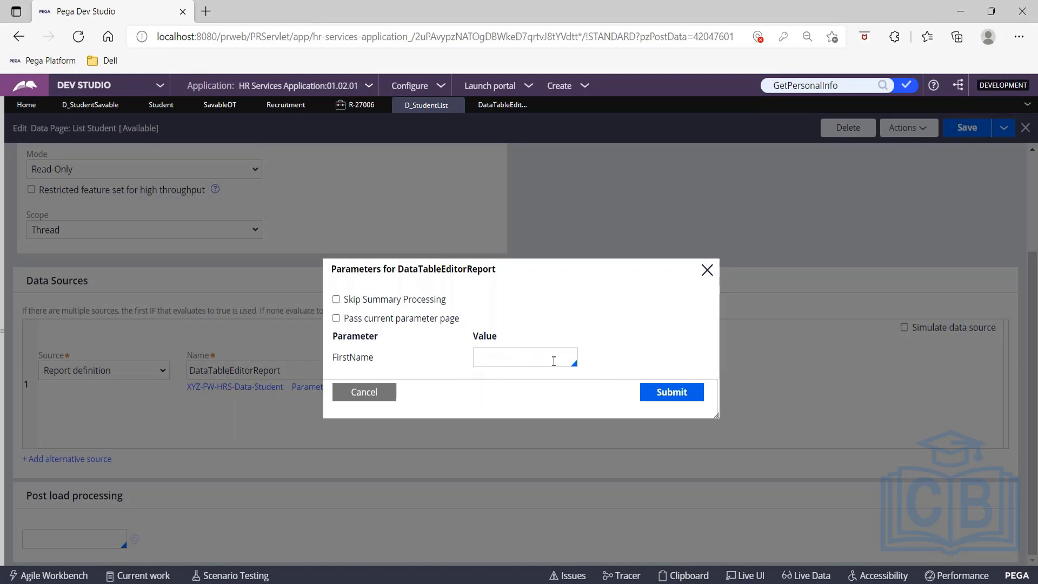
{"action": "key", "text": "Down"}
{"action": "key", "text": "Return"}
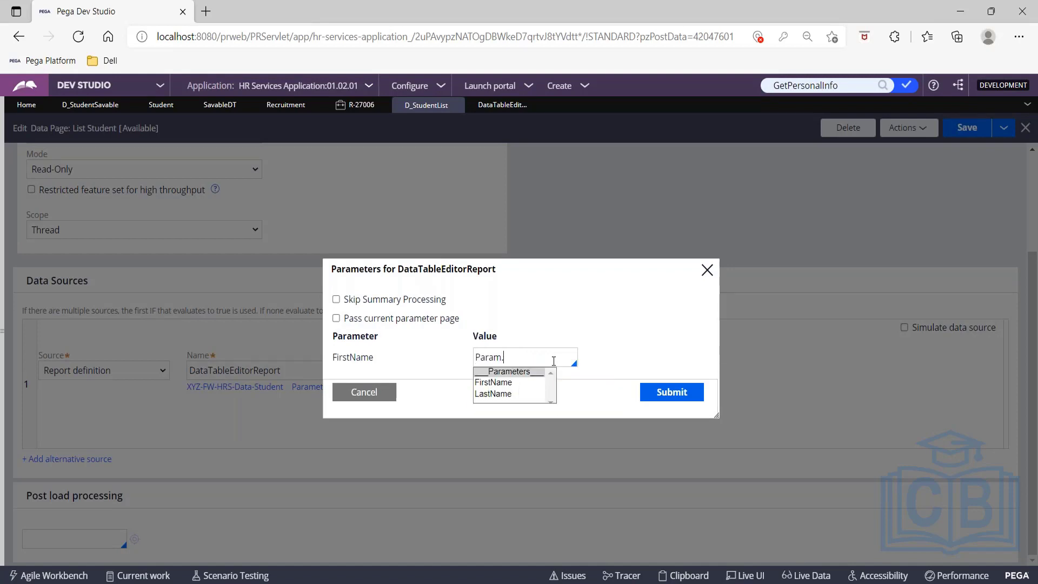
{"action": "key", "text": "Down"}
{"action": "key", "text": "Return"}
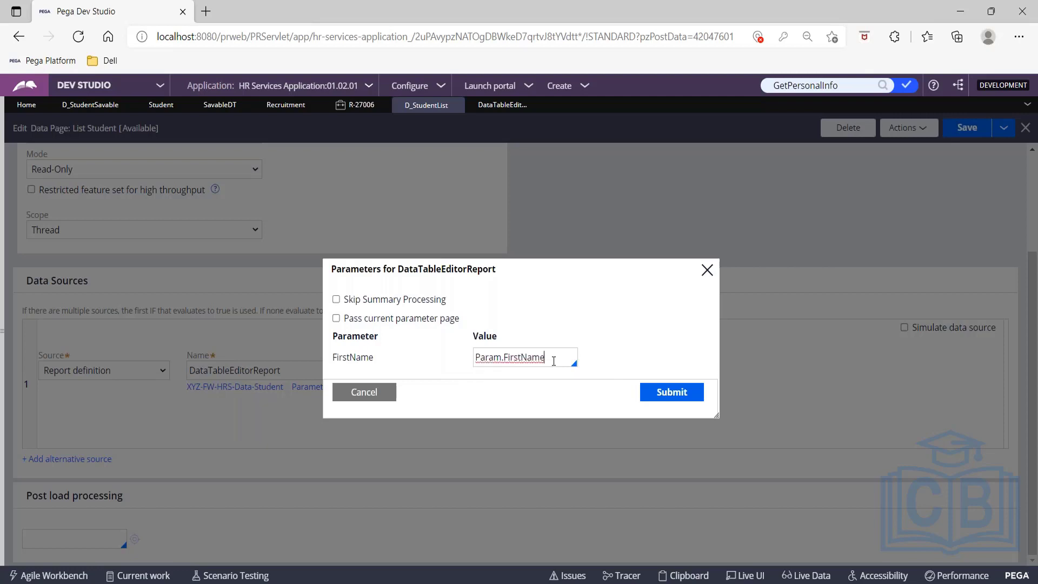
{"action": "left_click", "coordinate": [683, 391]}
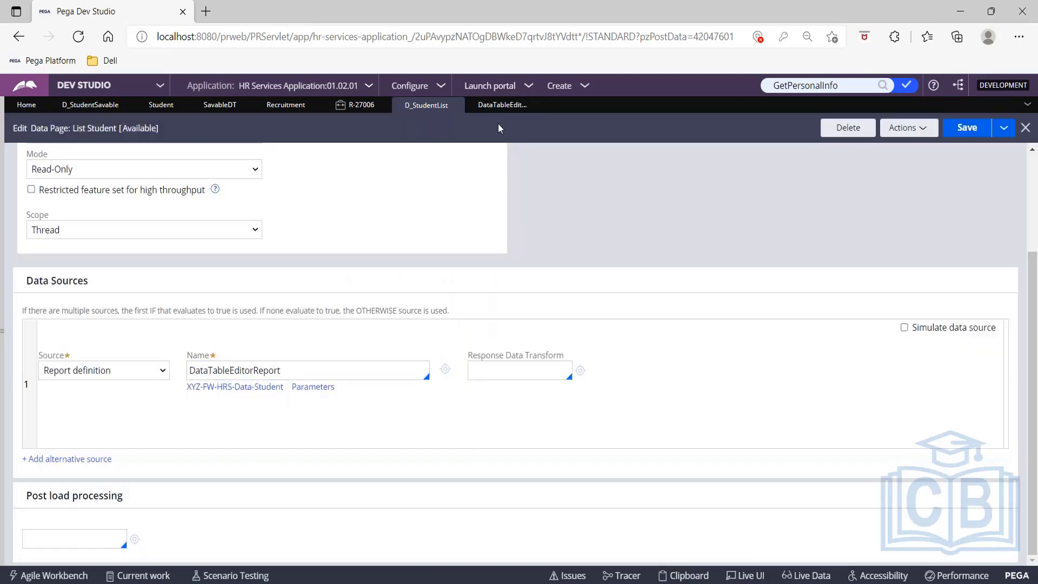
In the DataTableEditorReport query, define filter condition A with caption FirstName and column source .FirstName
{"action": "left_click", "coordinate": [493, 108]}
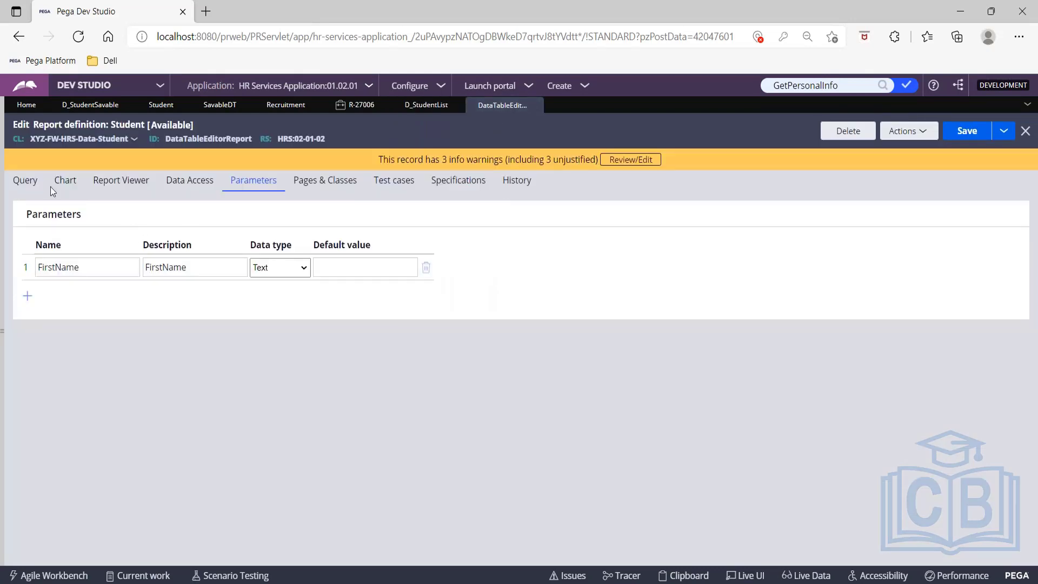
{"action": "left_click", "coordinate": [33, 187]}
{"action": "scroll", "coordinate": [108, 256], "scroll_direction": "down", "scroll_amount": 10}
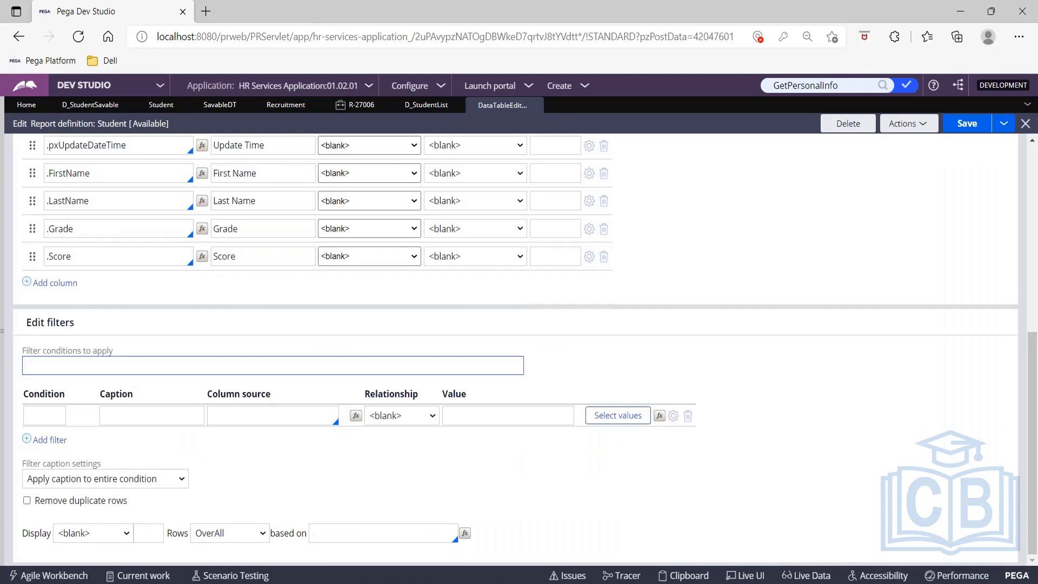
{"action": "left_click", "coordinate": [51, 418]}
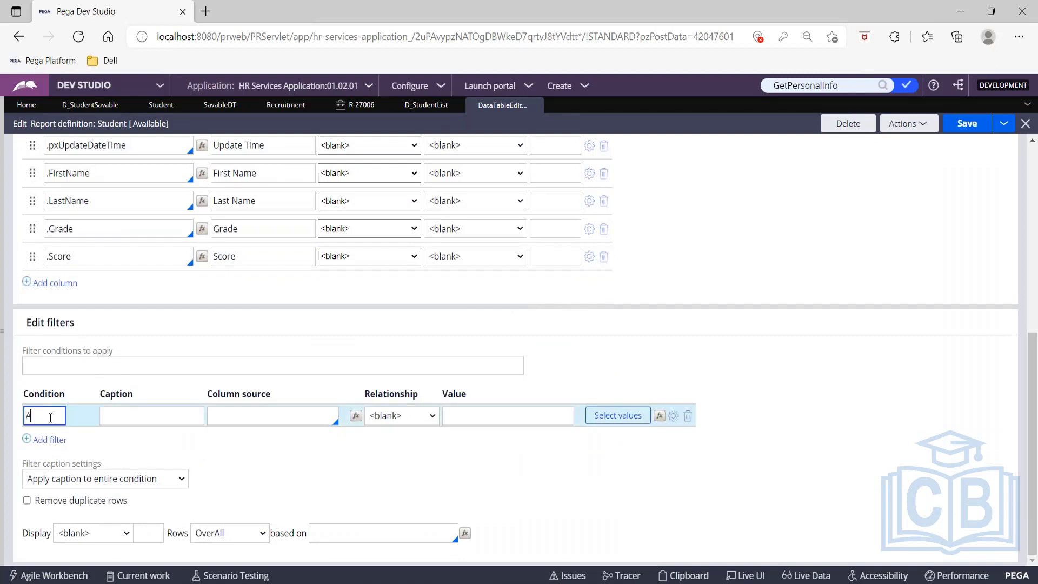
{"action": "left_click", "coordinate": [243, 414]}
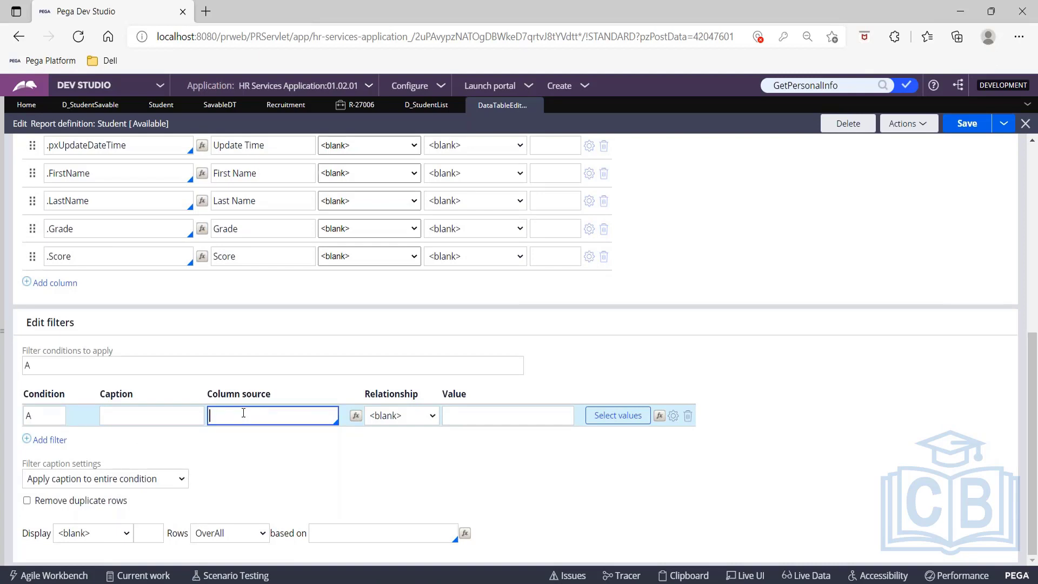
{"action": "left_click", "coordinate": [157, 408]}
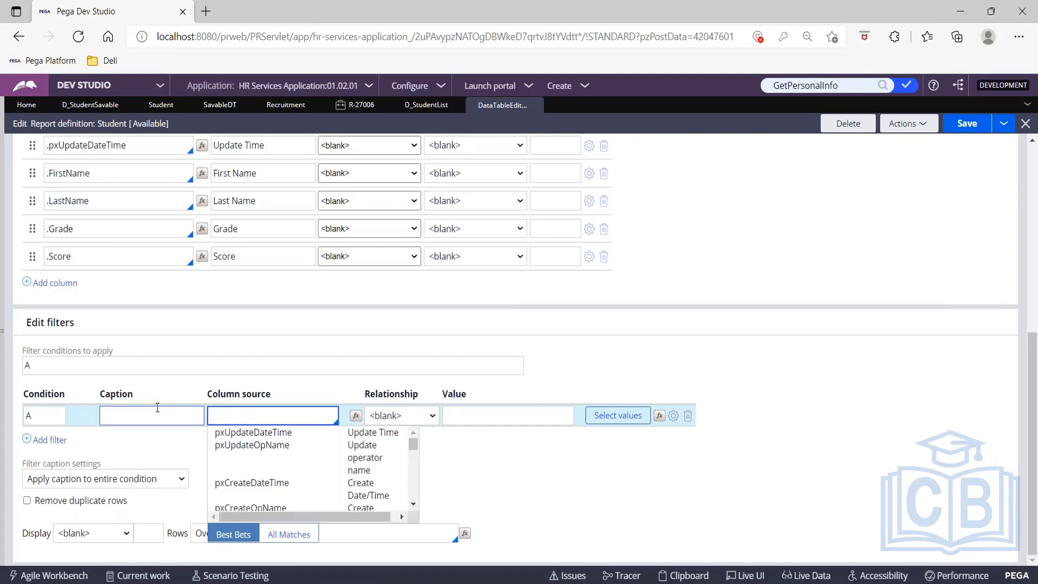
{"action": "type", "text": "First"}
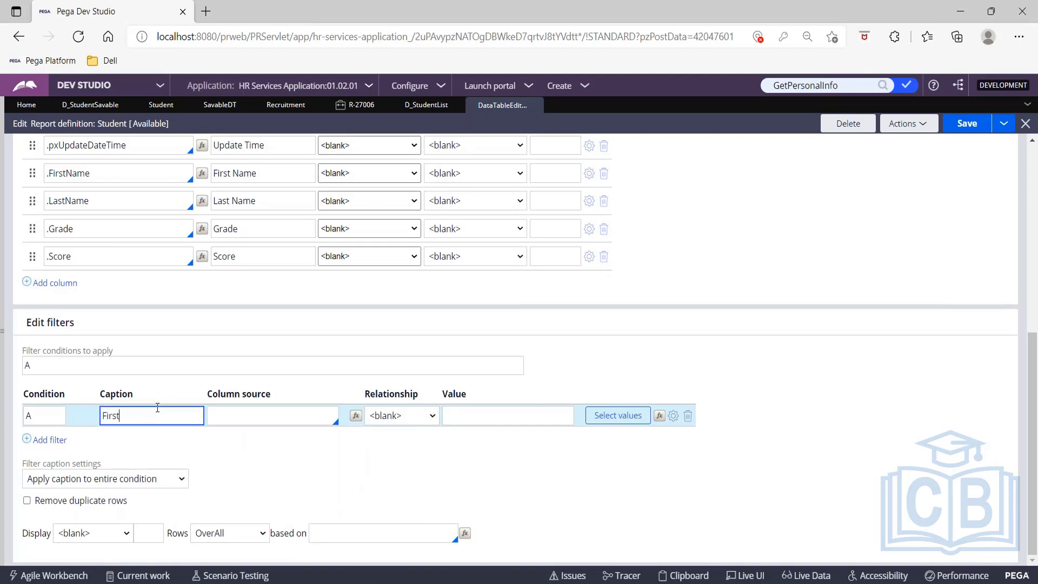
{"action": "type", "text": "Name"}
{"action": "key", "text": "Tab"}
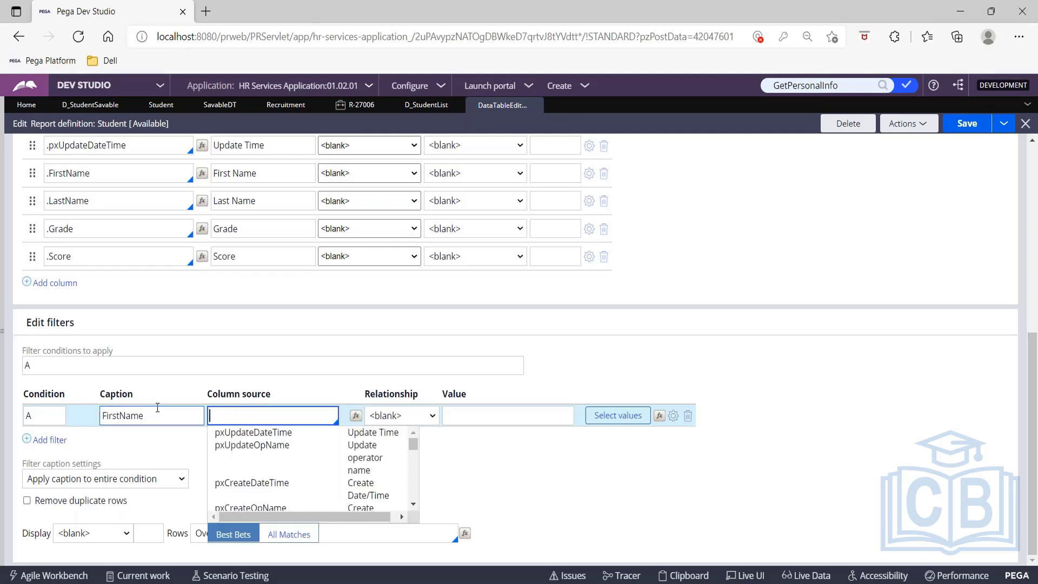
{"action": "type", "text": "fir"}
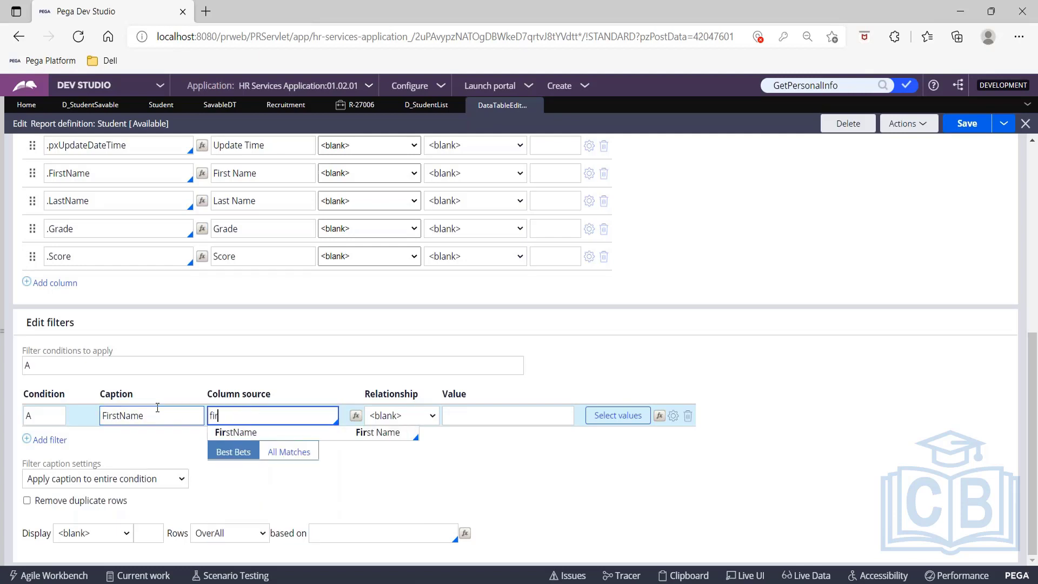
{"action": "key", "text": "Down"}
{"action": "key", "text": "Return"}
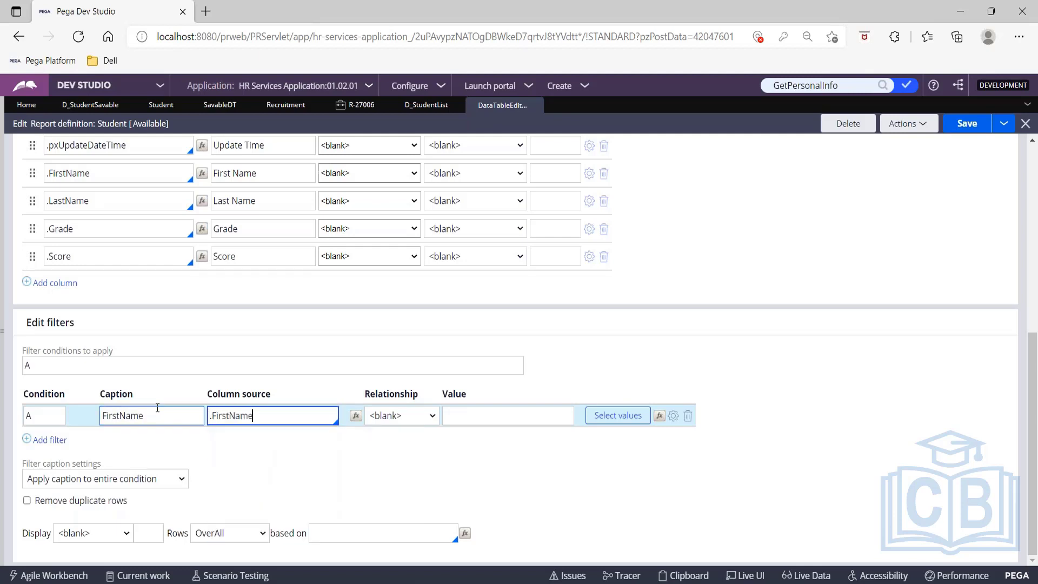
Set filter A's relationship to Is equal with the value Param.FirstName, and save the report definition
{"action": "left_click", "coordinate": [477, 418]}
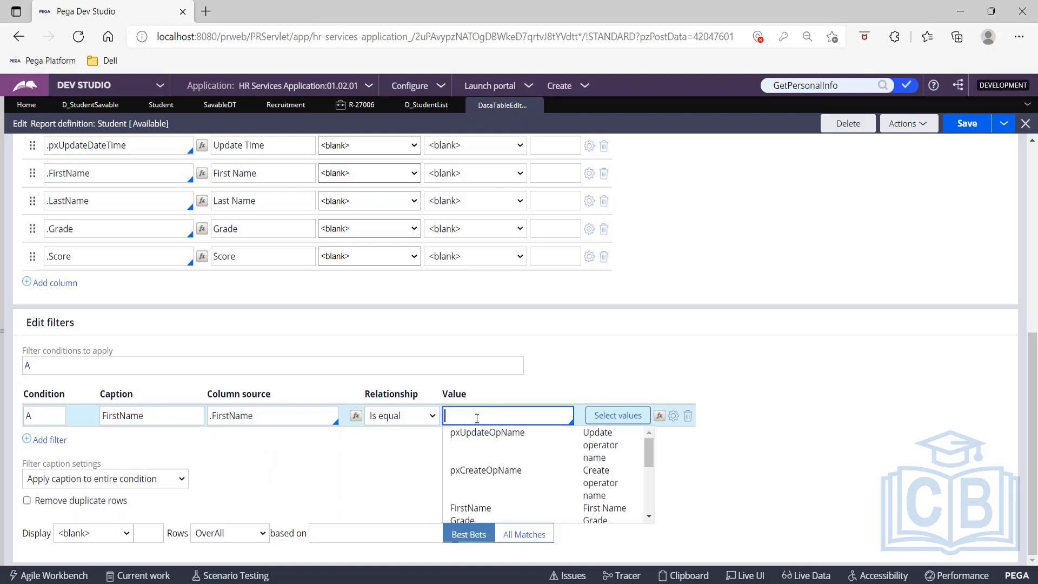
{"action": "key", "text": "Down"}
{"action": "key", "text": "Down"}
{"action": "key", "text": "Down"}
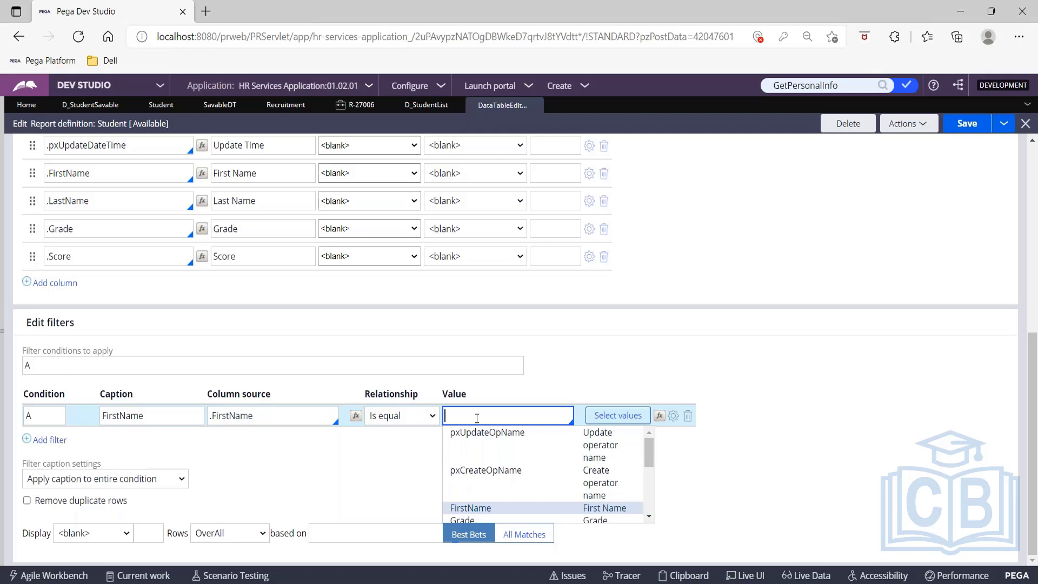
{"action": "type", "text": "Pr"}
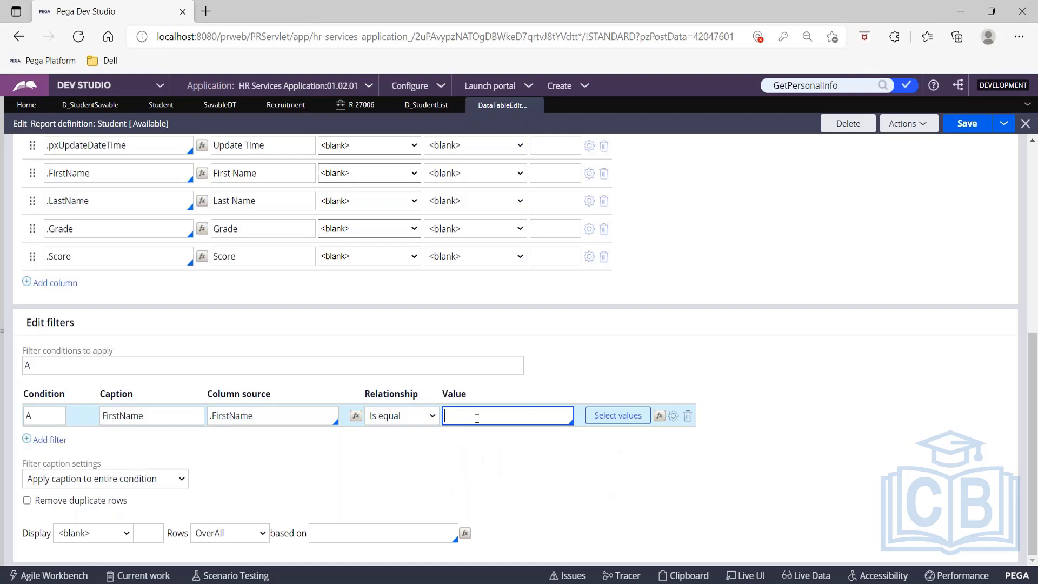
{"action": "key", "text": "Down"}
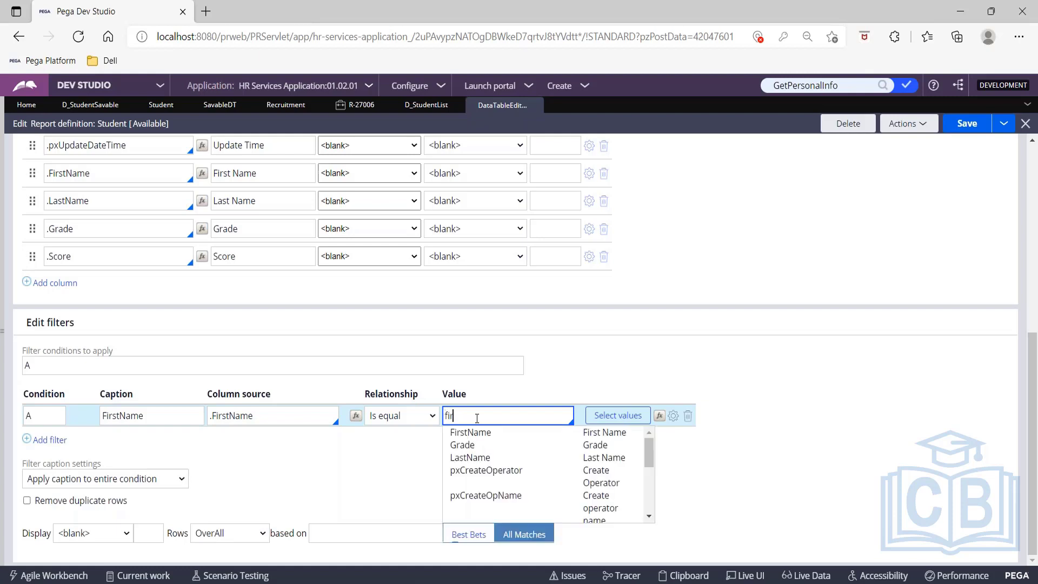
{"action": "key", "text": "Down"}
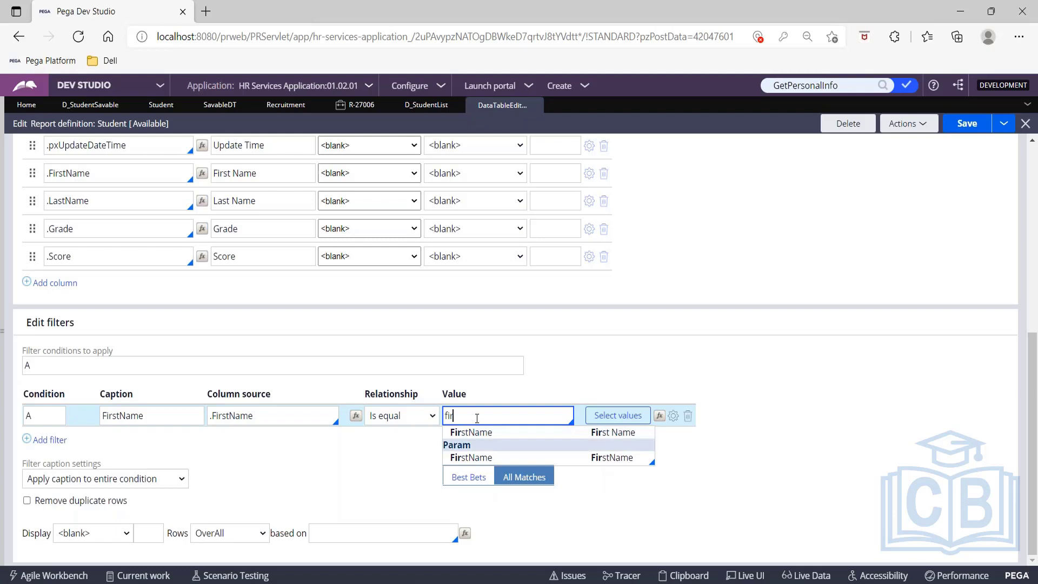
{"action": "key", "text": "Down"}
{"action": "key", "text": "Up"}
{"action": "key", "text": "Return"}
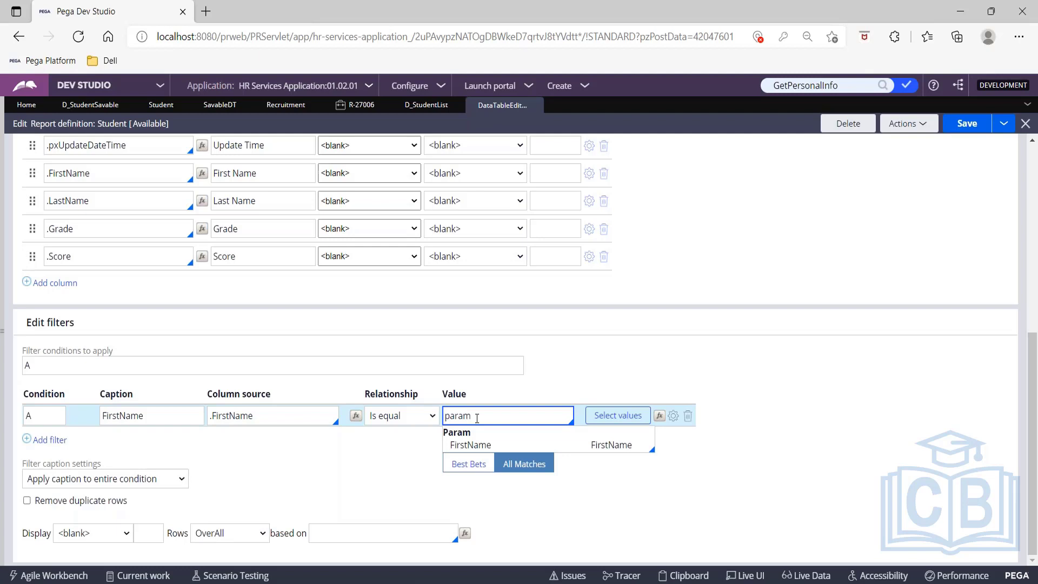
{"action": "key", "text": "Down"}
{"action": "key", "text": "Down"}
{"action": "key", "text": "Return"}
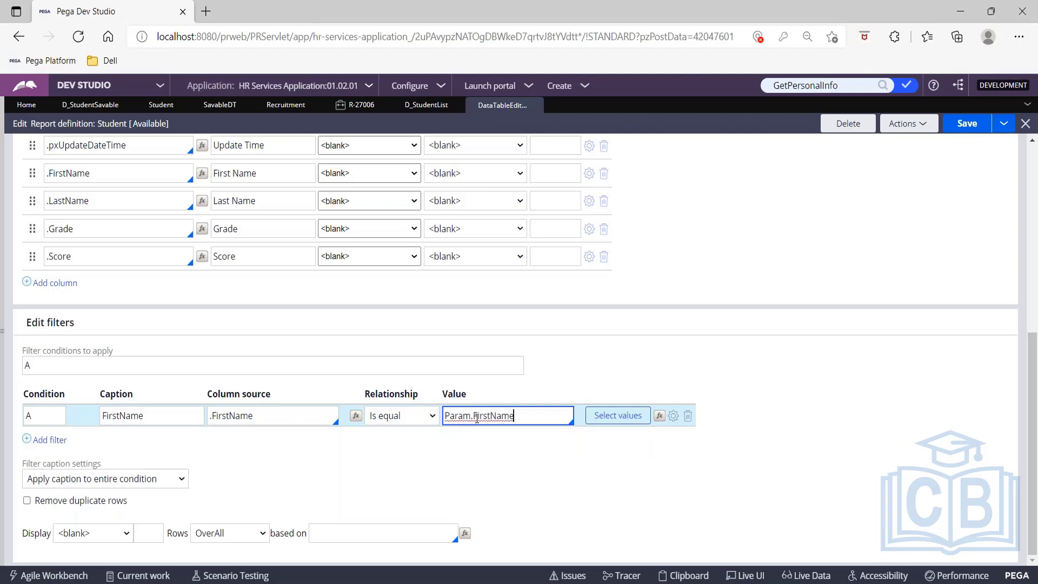
{"action": "left_click", "coordinate": [978, 124]}
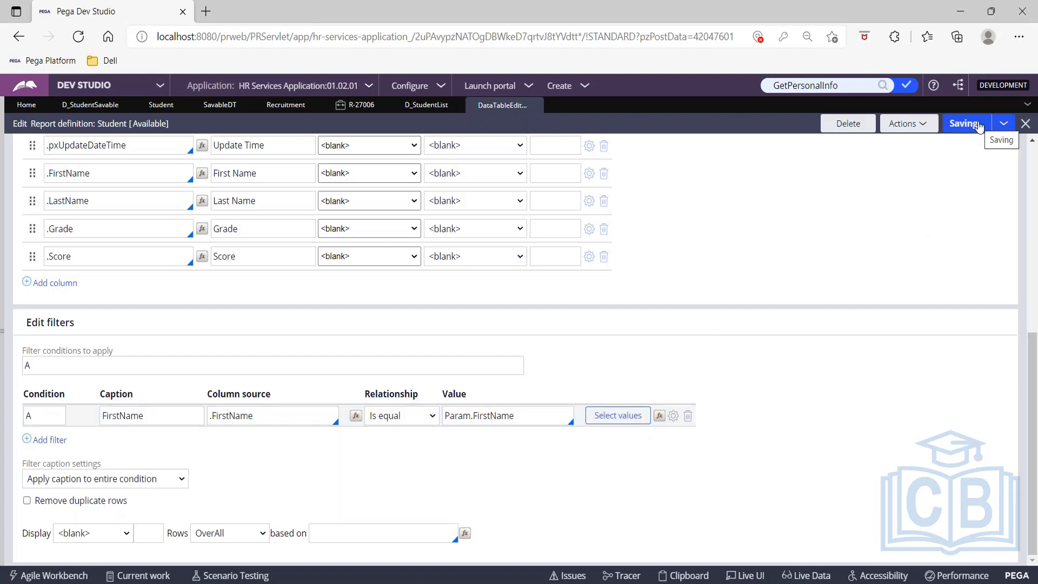
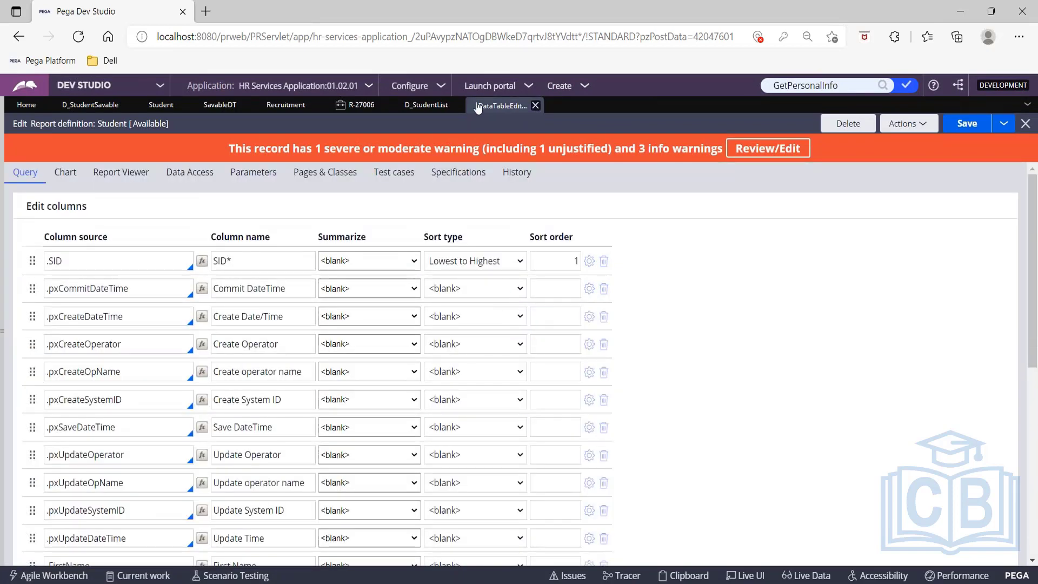
Review the saved filter condition in the DataTableEditorReport query after briefly revisiting D_StudentList
{"action": "left_click", "coordinate": [424, 105]}
{"action": "left_click", "coordinate": [916, 132]}
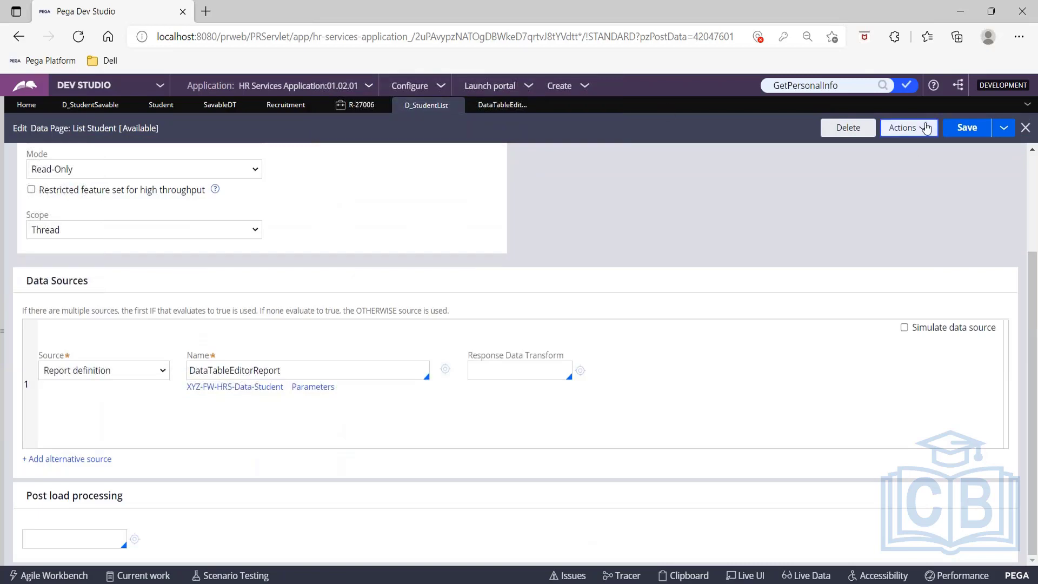
{"action": "left_click", "coordinate": [504, 106]}
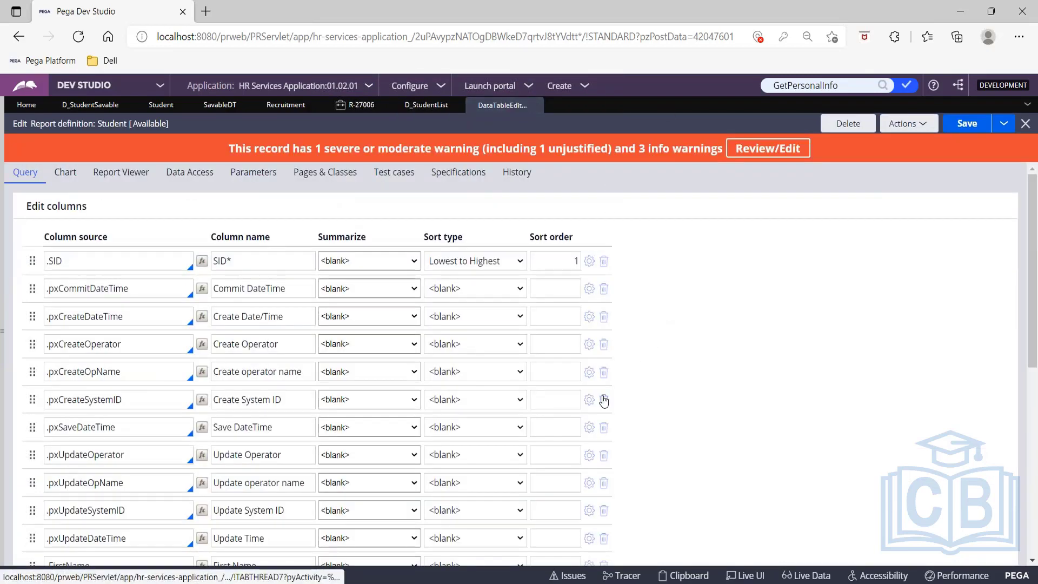
{"action": "scroll", "coordinate": [777, 282], "scroll_direction": "down", "scroll_amount": 6}
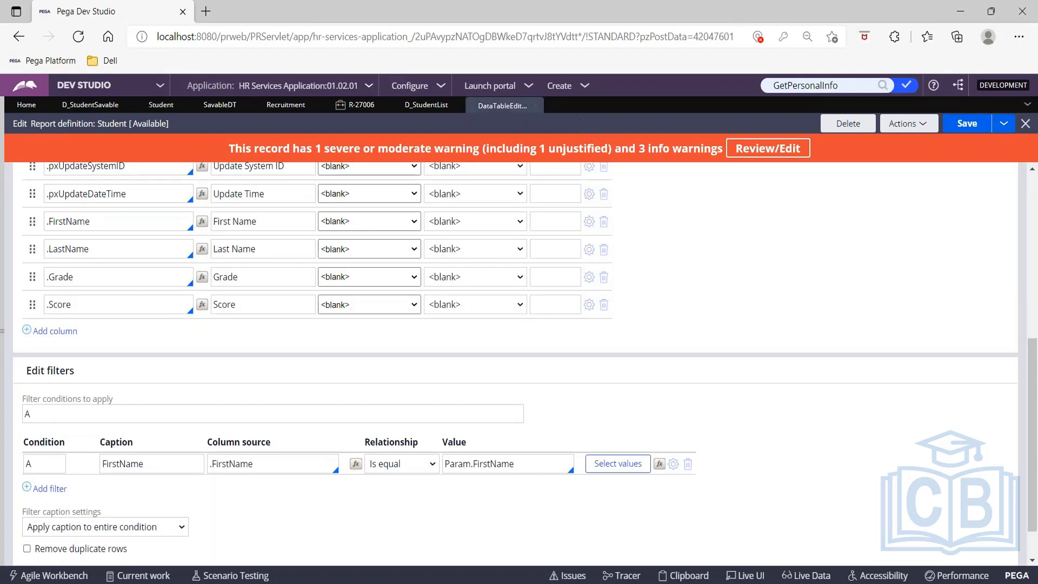
Save the D_StudentList data page and run it with FirstName set to Hello
{"action": "left_click", "coordinate": [427, 104]}
{"action": "left_click", "coordinate": [966, 128]}
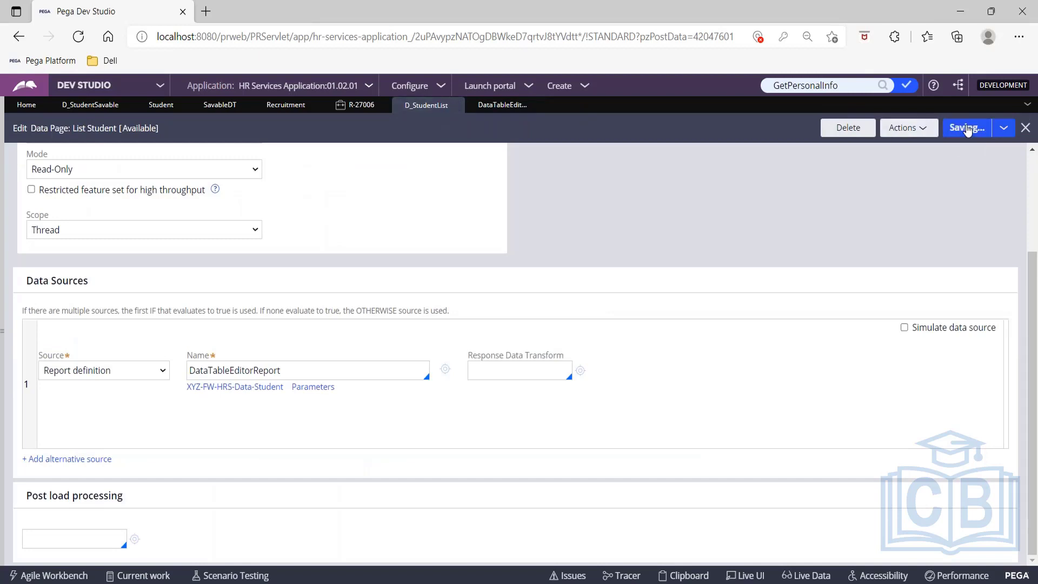
{"action": "left_click", "coordinate": [912, 130]}
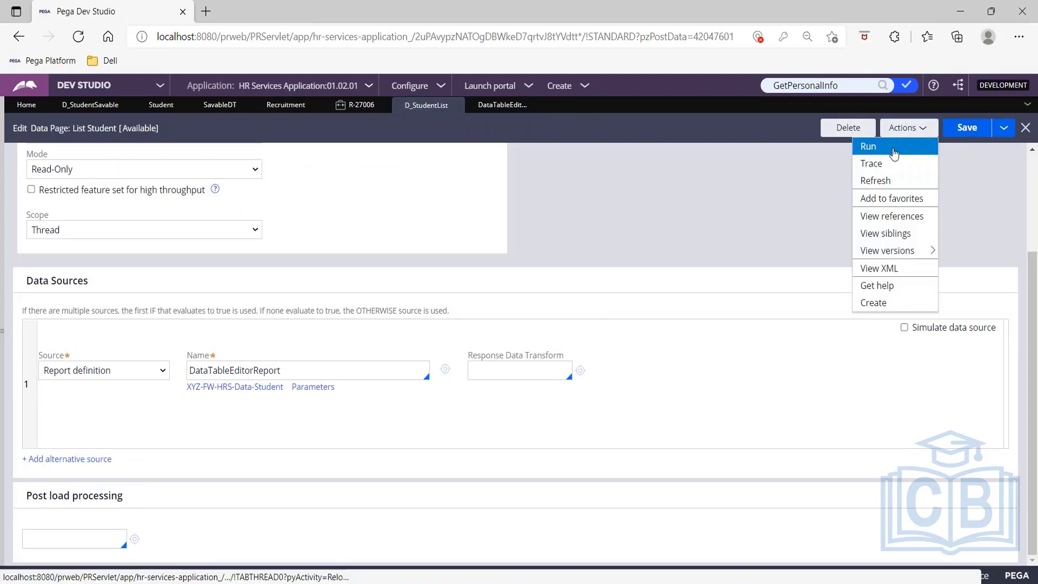
{"action": "left_click", "coordinate": [893, 154]}
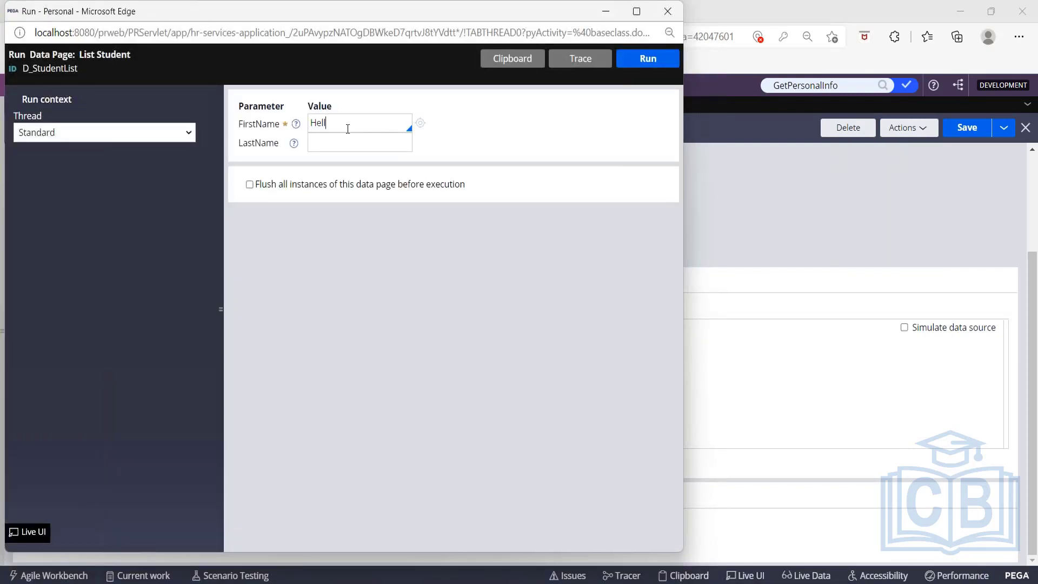
{"action": "left_click", "coordinate": [626, 68]}
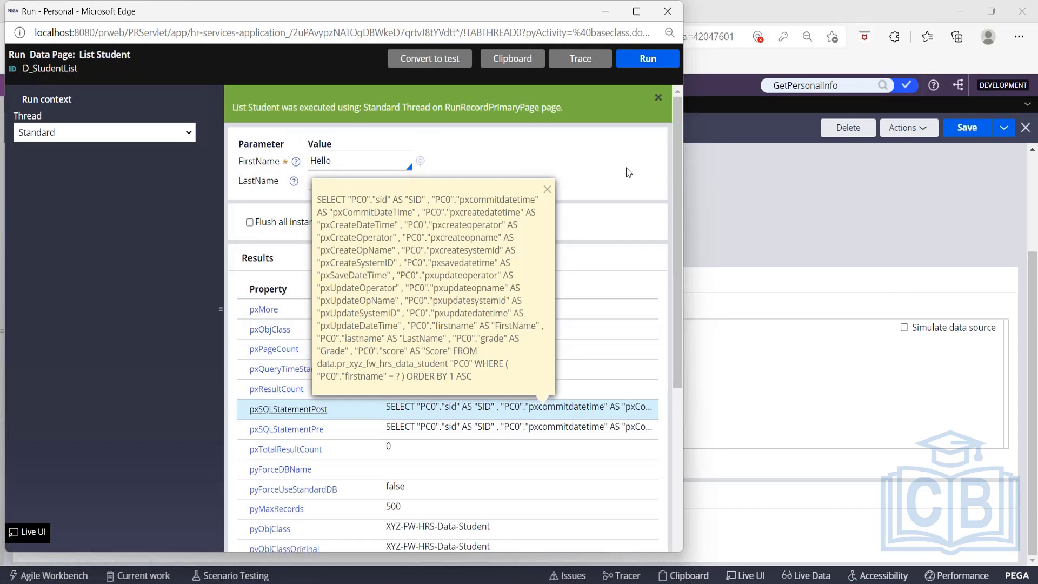
Examine the student records under pxResults in the D_StudentList run output, and close the run window
{"action": "left_click", "coordinate": [547, 192]}
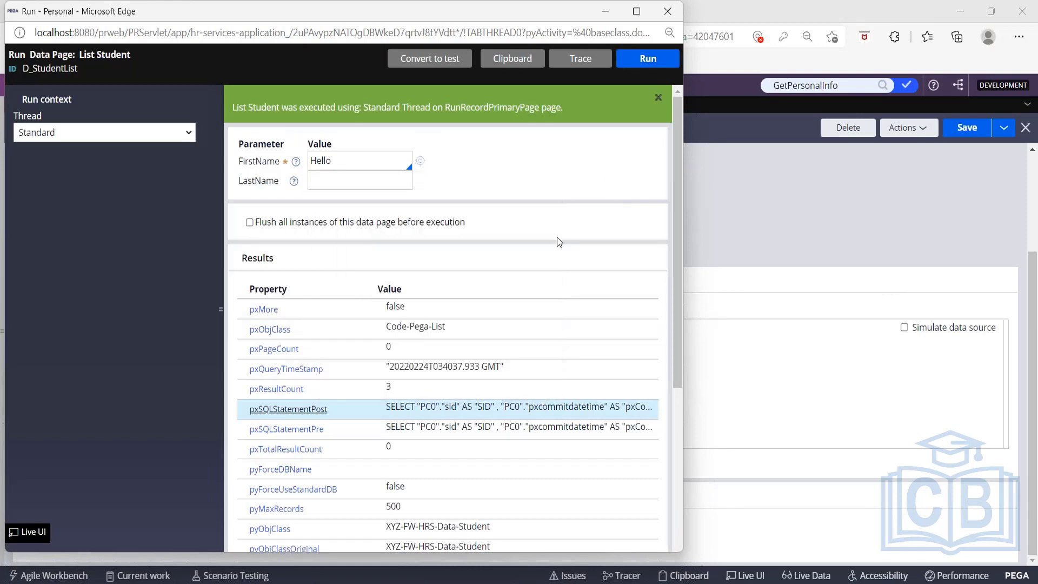
{"action": "scroll", "coordinate": [557, 241], "scroll_direction": "down", "scroll_amount": 5}
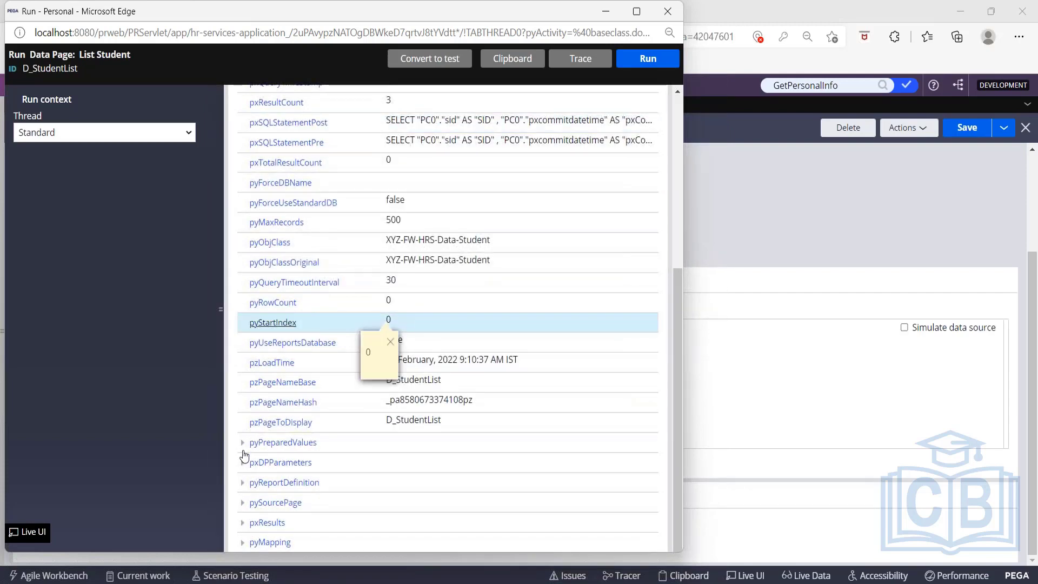
{"action": "left_click", "coordinate": [242, 522]}
{"action": "scroll", "coordinate": [443, 421], "scroll_direction": "down", "scroll_amount": 1}
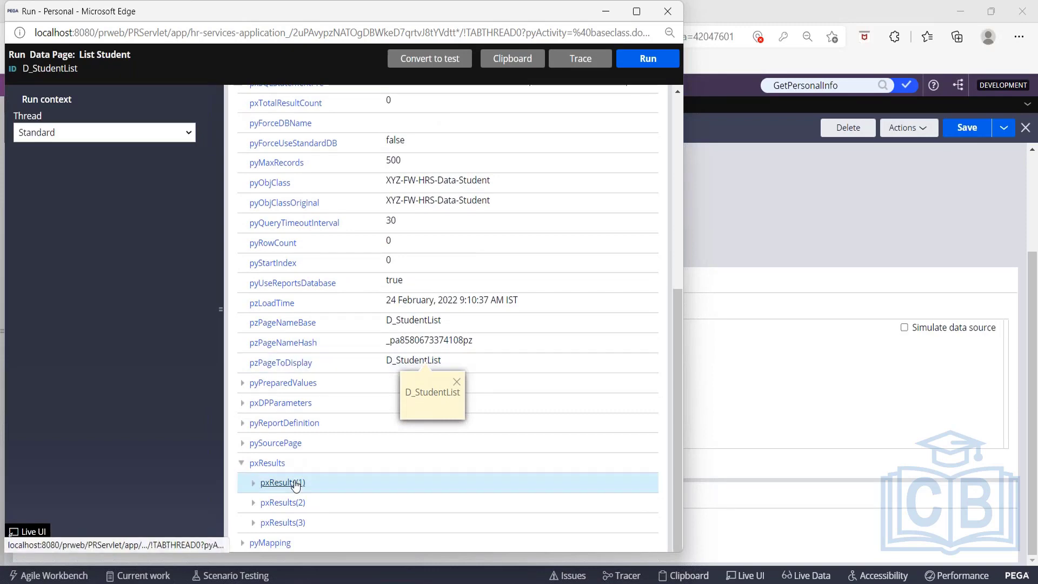
{"action": "left_click", "coordinate": [265, 483]}
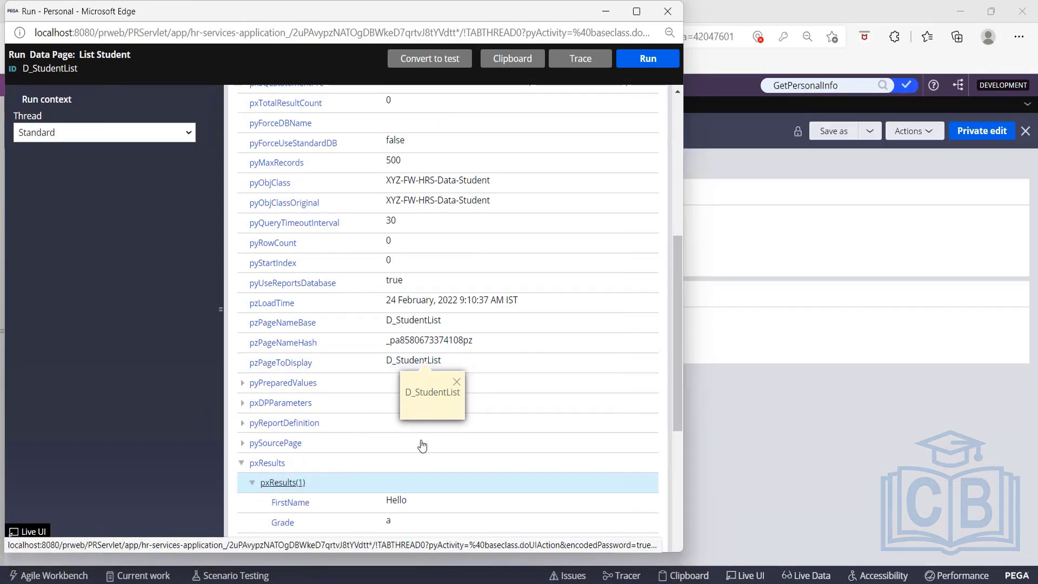
{"action": "scroll", "coordinate": [422, 445], "scroll_direction": "down", "scroll_amount": 4}
{"action": "left_click", "coordinate": [255, 292]}
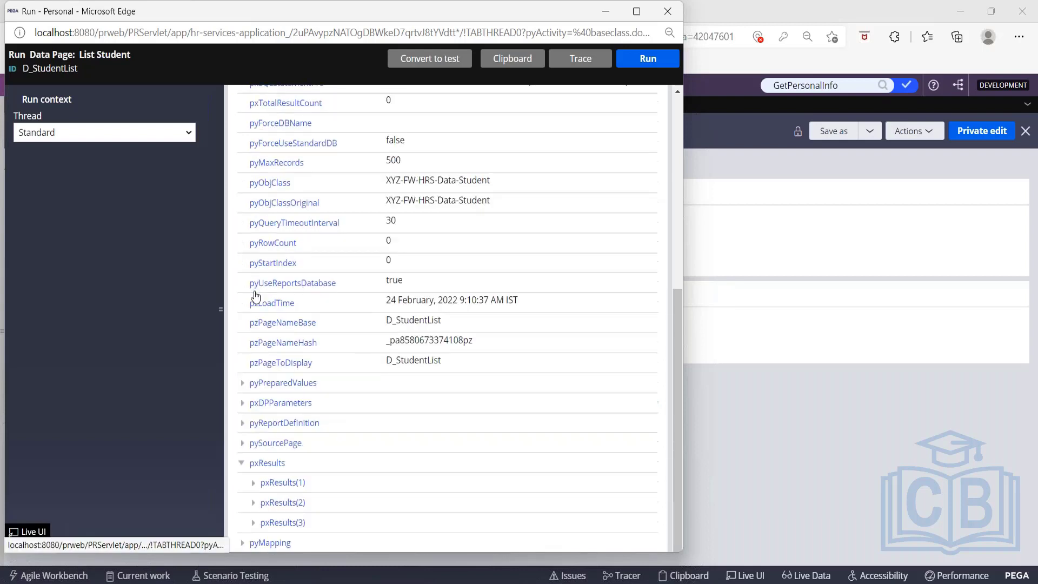
{"action": "left_click", "coordinate": [252, 506]}
{"action": "left_click", "coordinate": [253, 508]}
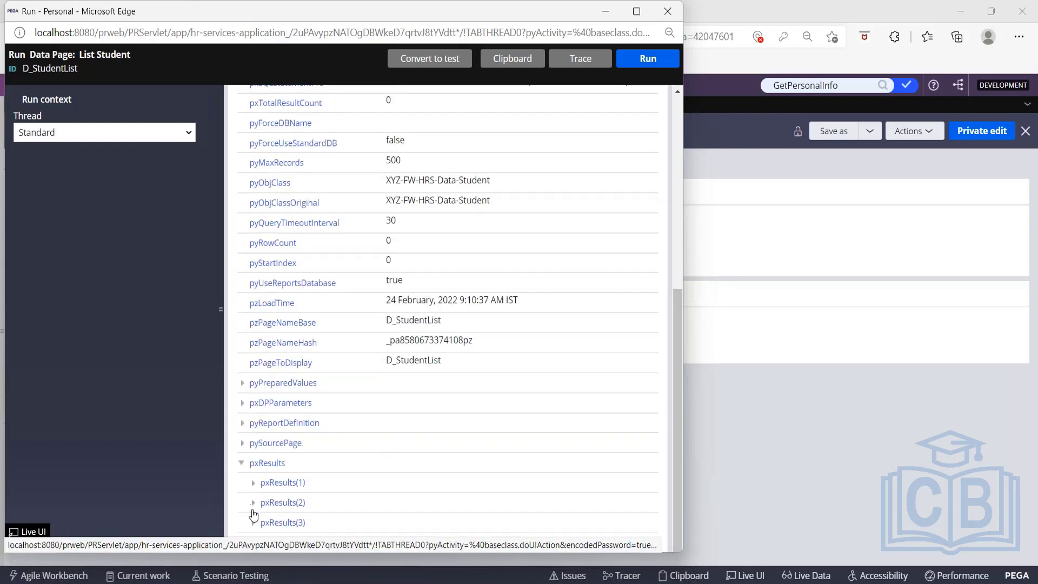
{"action": "left_click", "coordinate": [253, 522]}
{"action": "scroll", "coordinate": [486, 403], "scroll_direction": "down", "scroll_amount": 4}
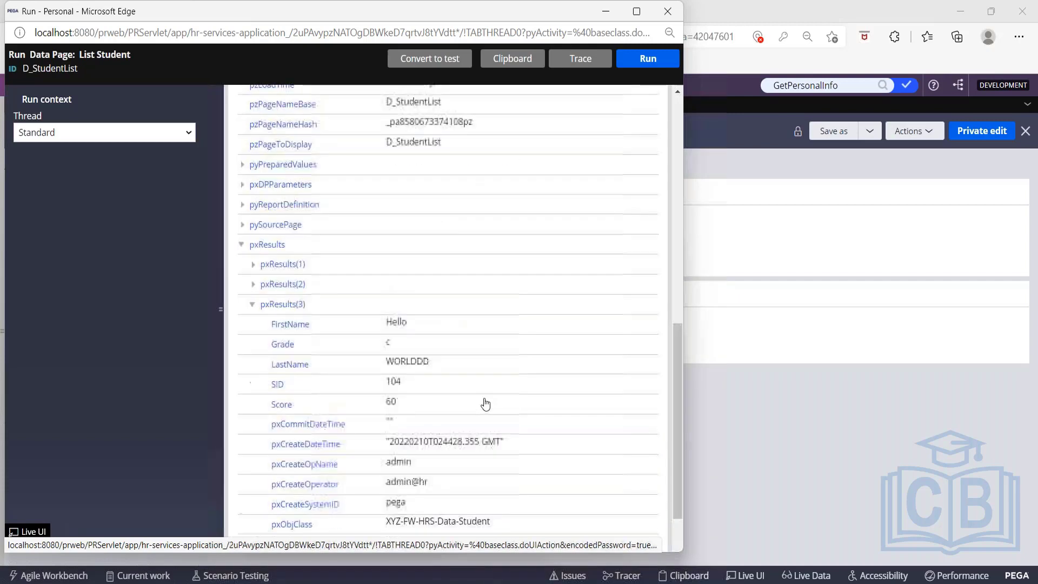
{"action": "left_click", "coordinate": [252, 305]}
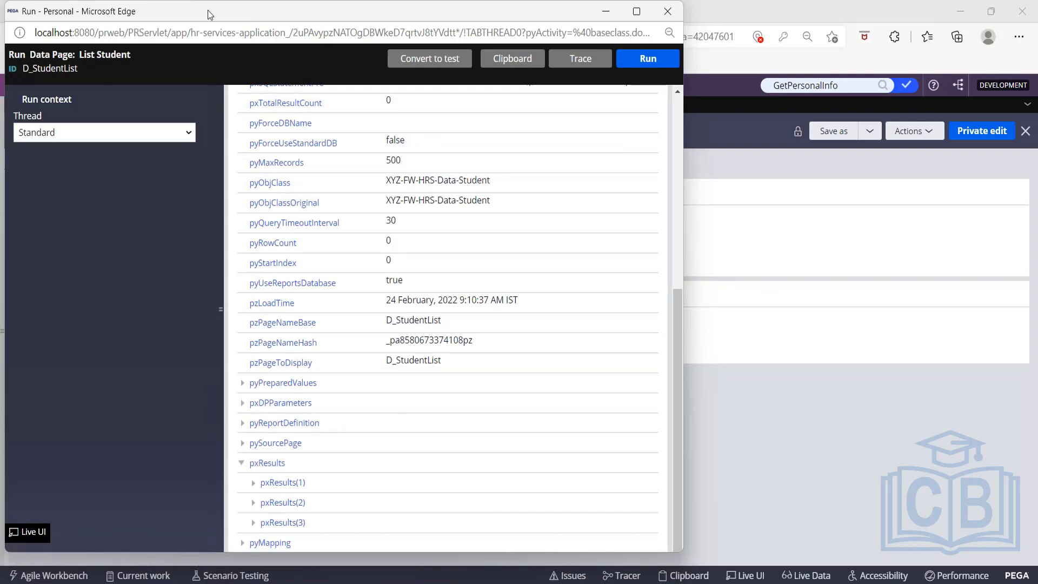
{"action": "left_click_drag", "start_coordinate": [210, 12], "coordinate": [208, 36]}
{"action": "left_click_drag", "start_coordinate": [199, 84], "coordinate": [199, 83]}
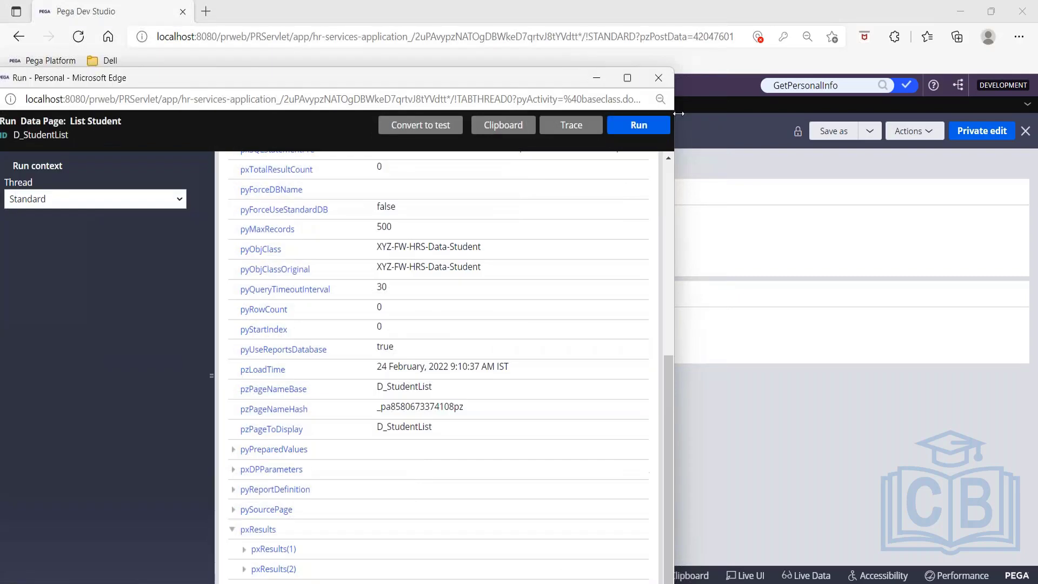
{"action": "left_click", "coordinate": [659, 78]}
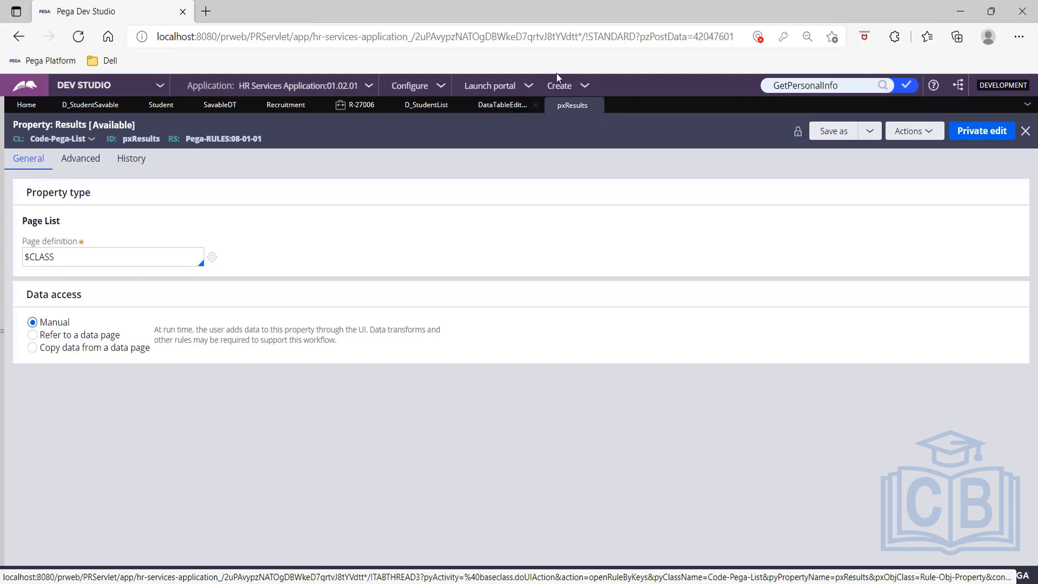
Add a Text parameter LastName with description LastName to the DataTableEditorReport report definition, and save it
{"action": "left_click", "coordinate": [412, 108]}
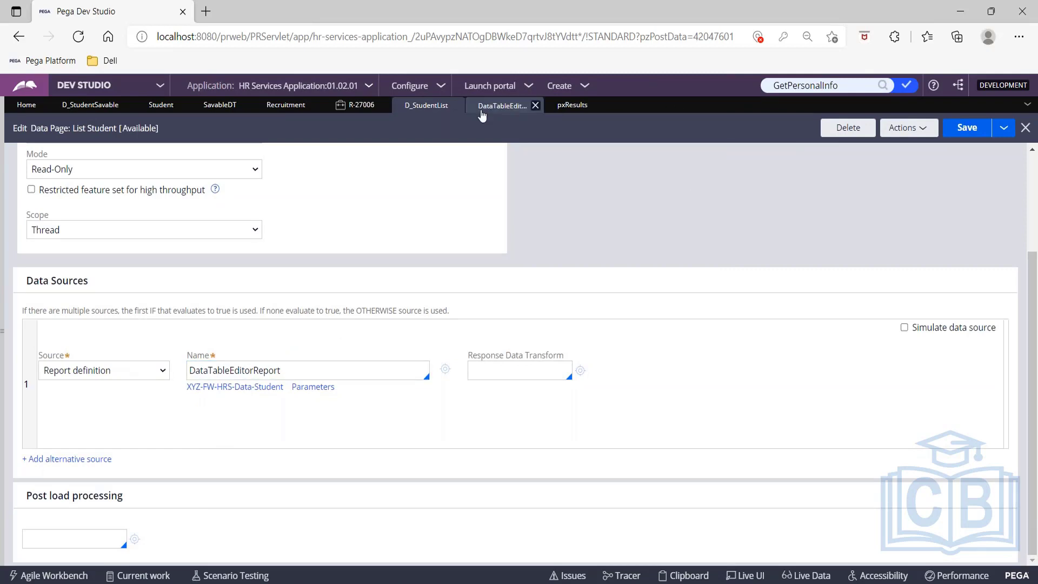
{"action": "left_click", "coordinate": [481, 106]}
{"action": "scroll", "coordinate": [157, 206], "scroll_direction": "up", "scroll_amount": 10}
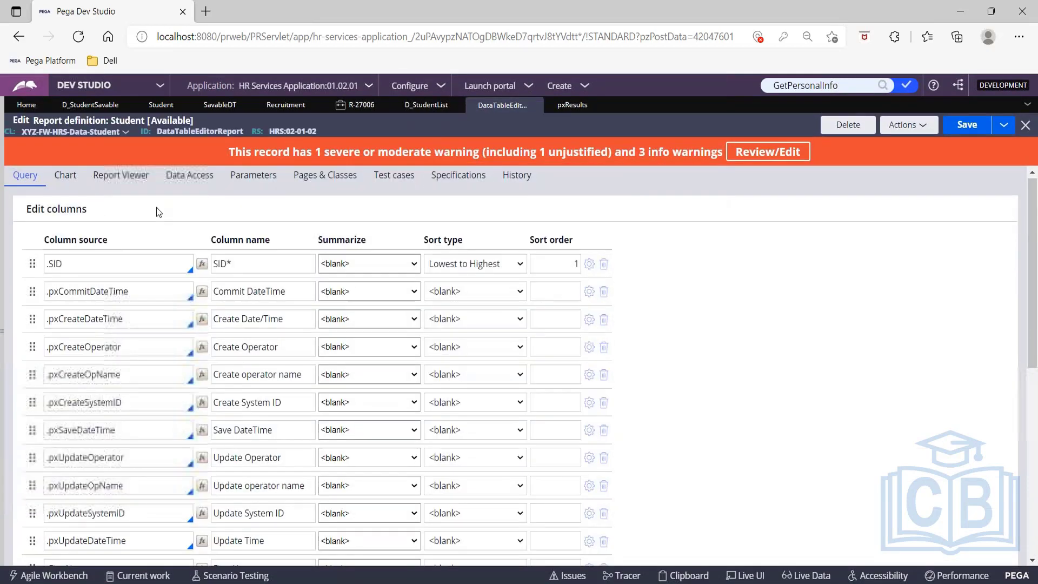
{"action": "left_click", "coordinate": [253, 174]}
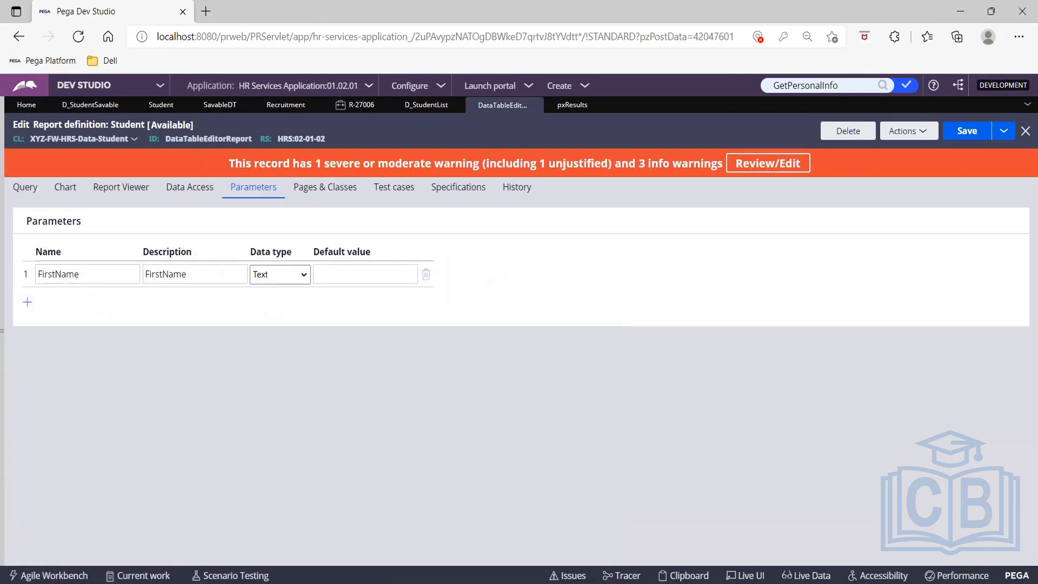
{"action": "left_click", "coordinate": [27, 302]}
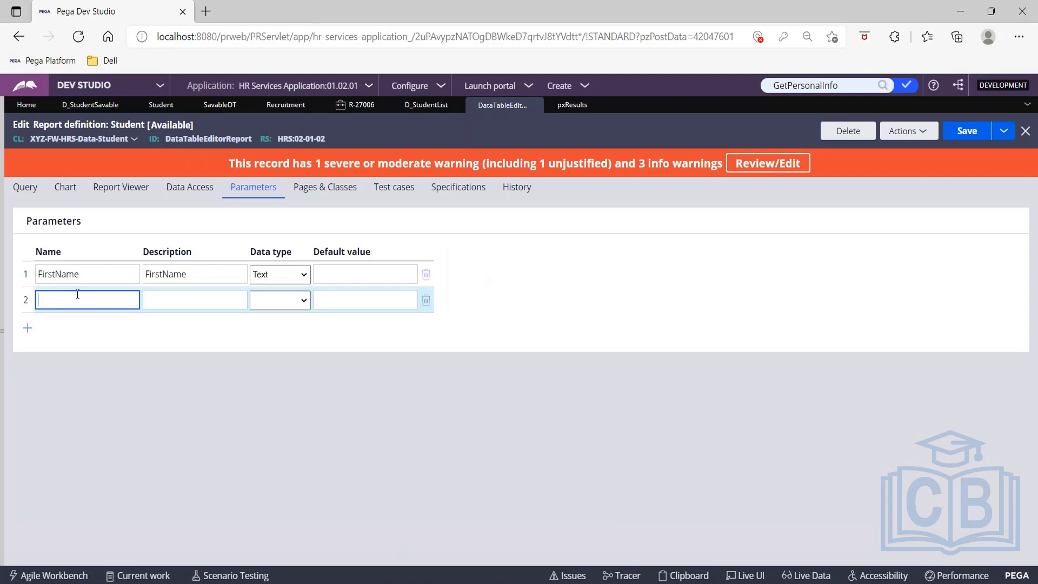
{"action": "type", "text": "LastName"}
{"action": "key", "text": "Tab"}
{"action": "type", "text": "LastName"}
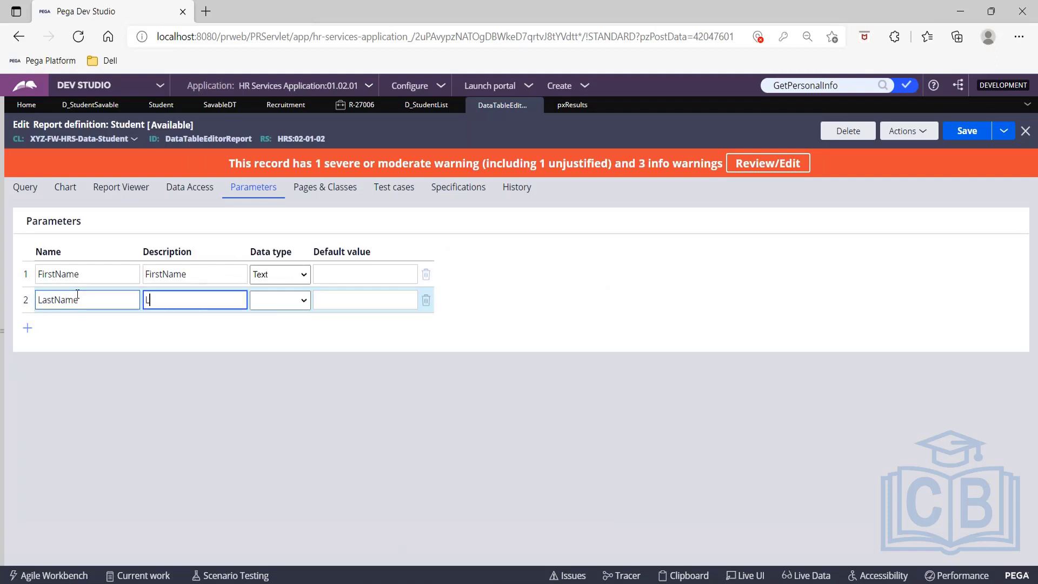
{"action": "left_click", "coordinate": [77, 294]}
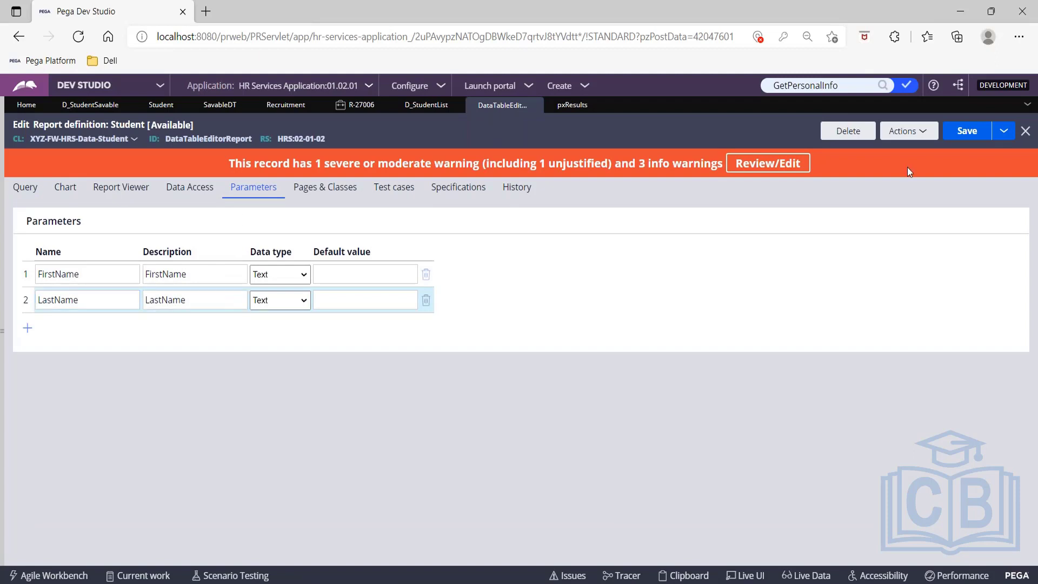
{"action": "left_click", "coordinate": [967, 133]}
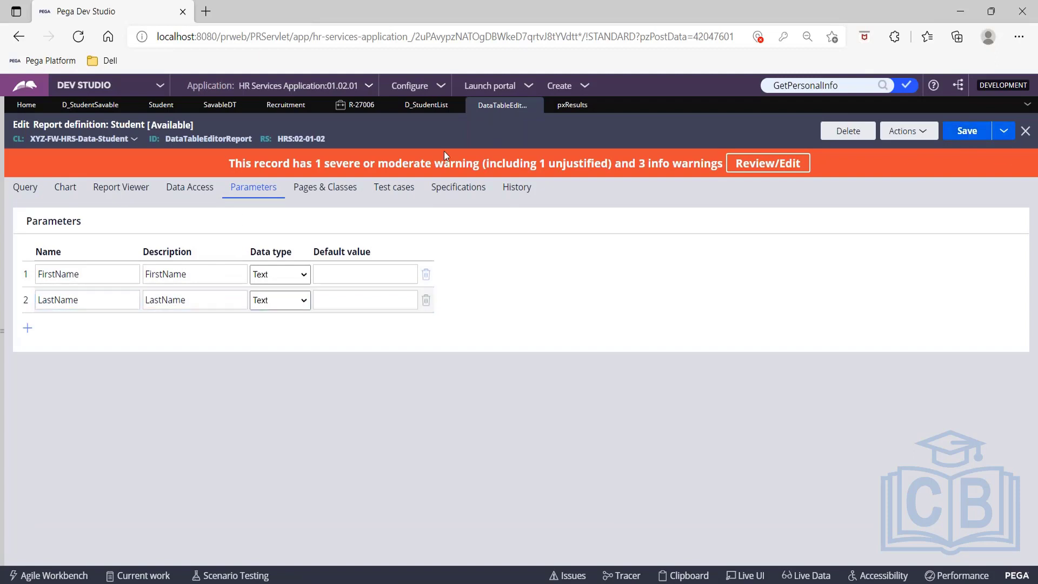
Make the LastName parameter of the D_StudentList data page required, and save the data page
{"action": "left_click", "coordinate": [419, 107]}
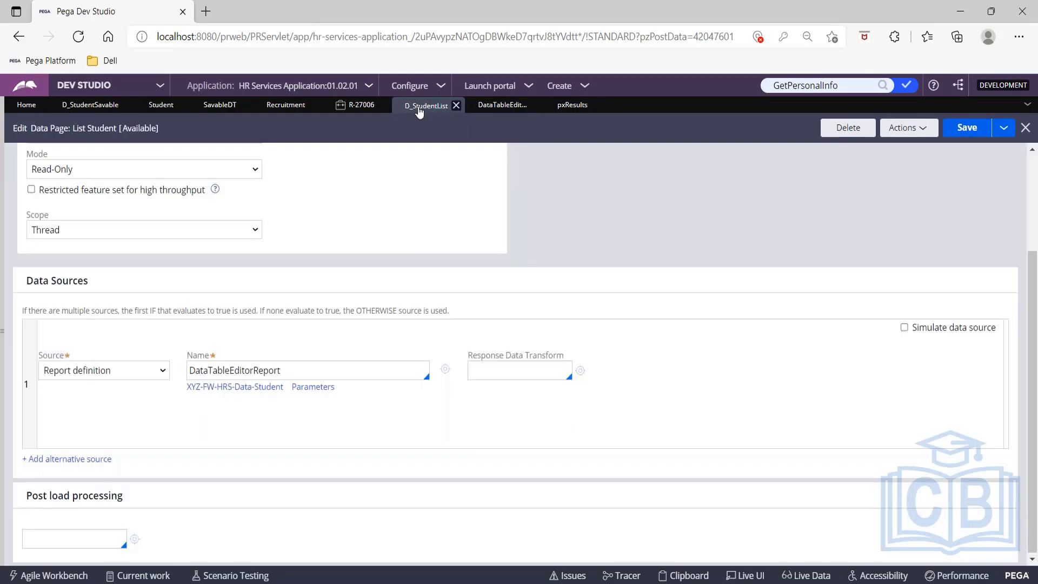
{"action": "scroll", "coordinate": [234, 259], "scroll_direction": "up", "scroll_amount": 4}
{"action": "left_click", "coordinate": [186, 180]}
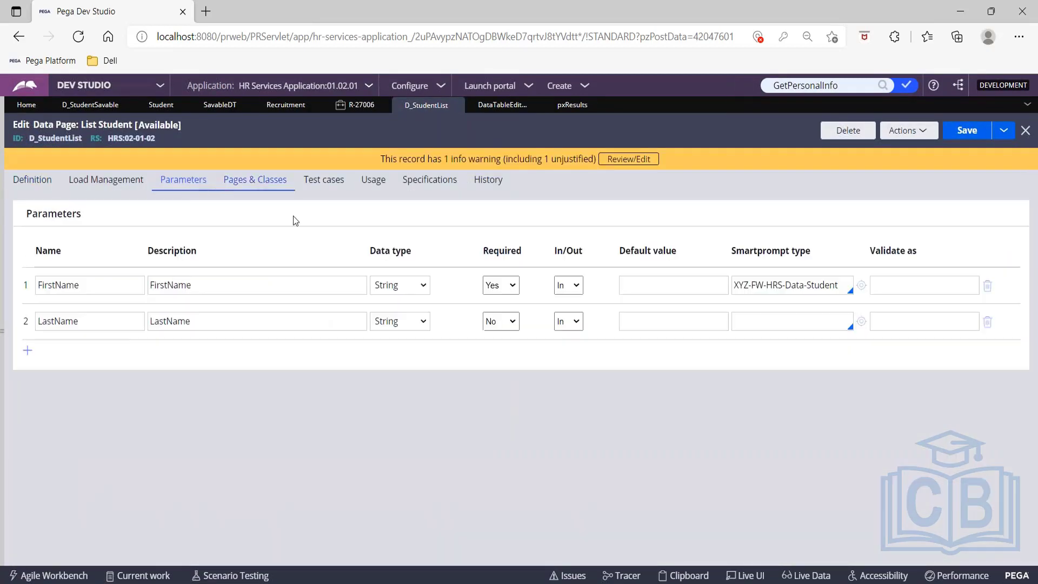
{"action": "left_click", "coordinate": [497, 324]}
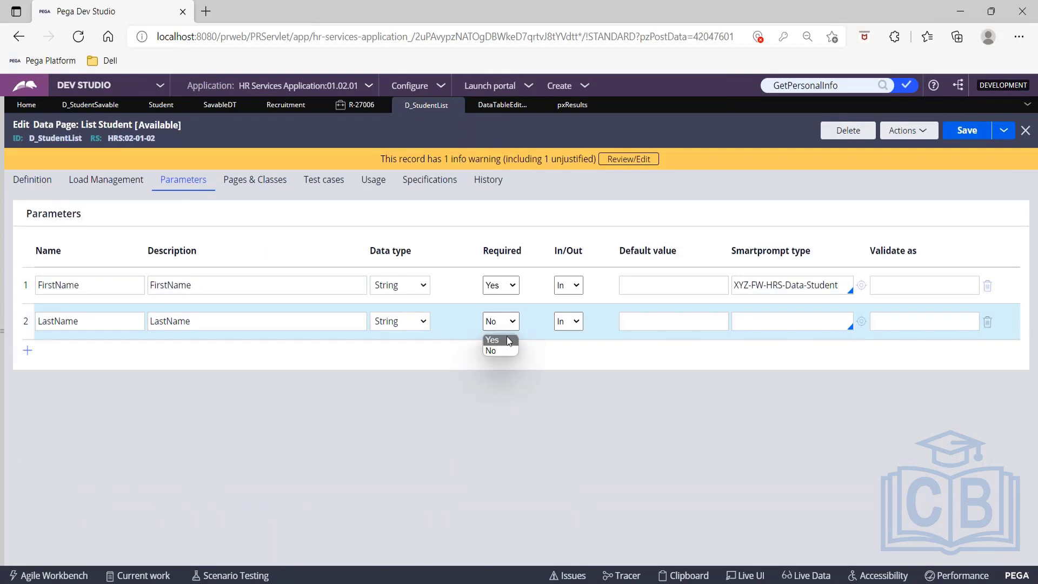
{"action": "left_click", "coordinate": [507, 342]}
{"action": "left_click", "coordinate": [967, 133]}
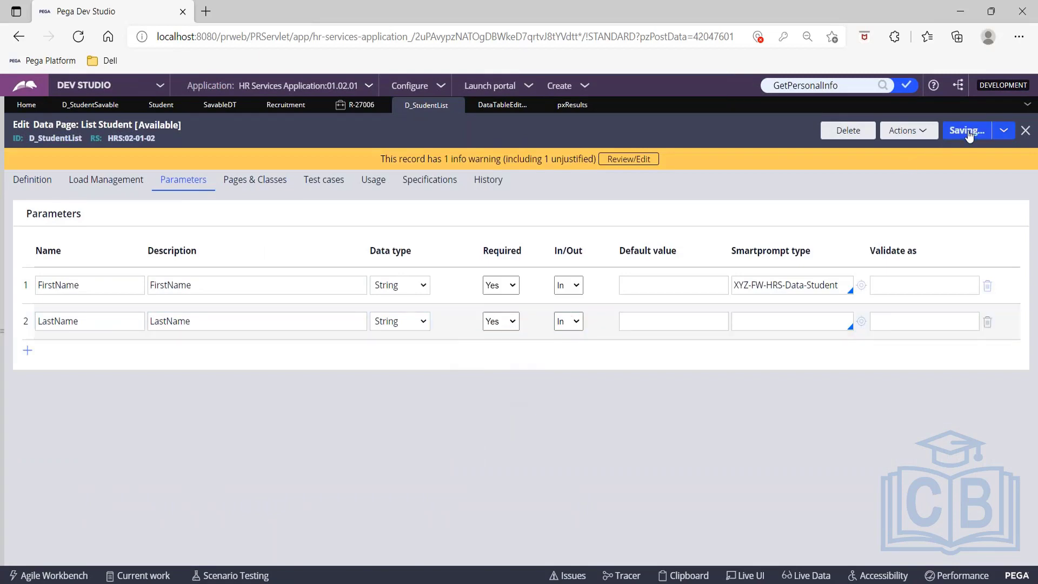
Set the LastName parameter's Smartprompt type to XYZ-FW-HRS-Data-Student in D_StudentList, and save the data page
{"action": "left_click", "coordinate": [745, 320]}
{"action": "type", "text": "xyz"}
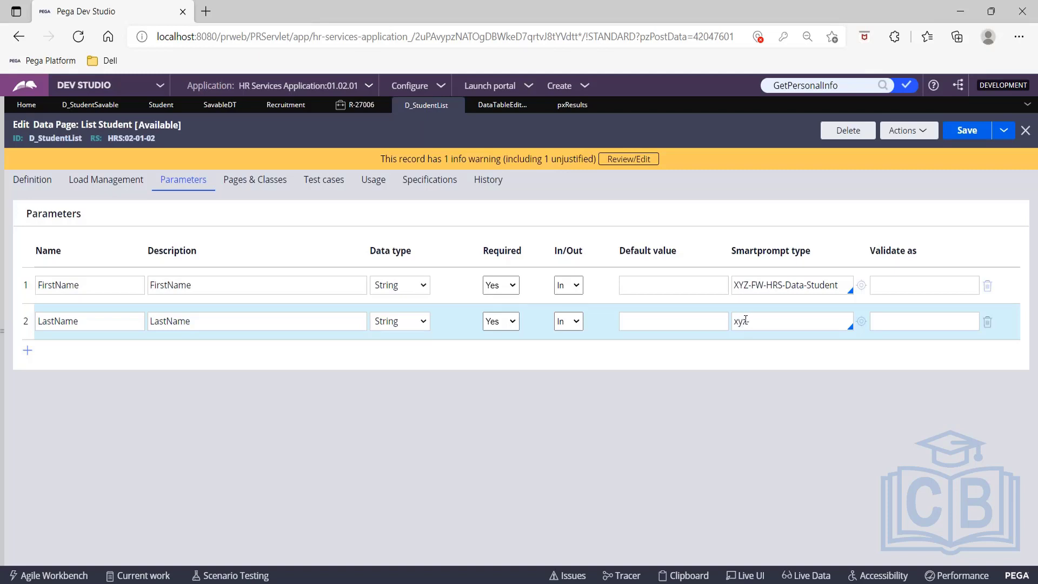
{"action": "type", "text": "-fw-"}
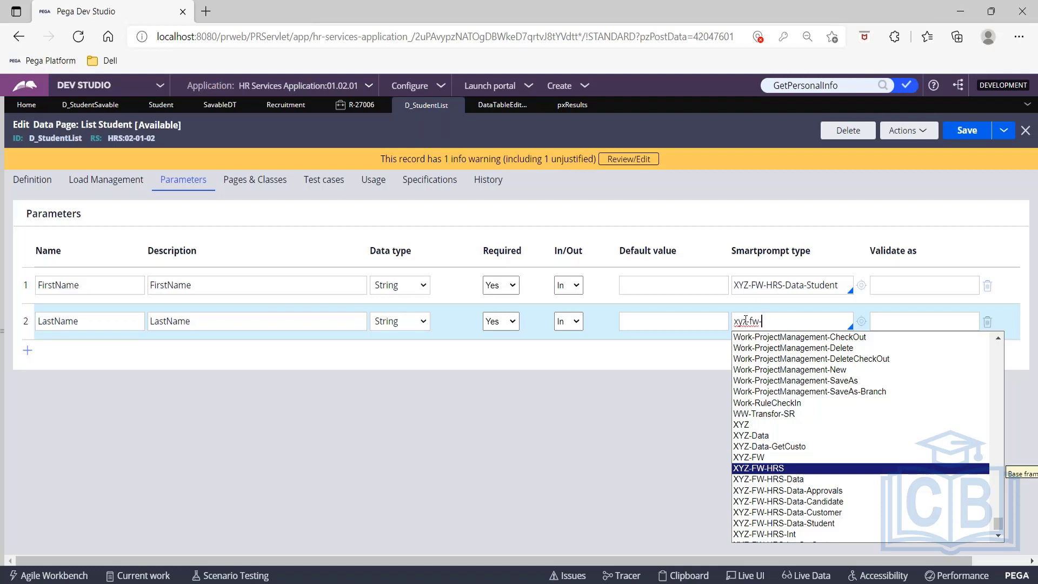
{"action": "key", "text": "Down"}
{"action": "key", "text": "Down"}
{"action": "key", "text": "Down"}
{"action": "key", "text": "Down"}
{"action": "key", "text": "Down"}
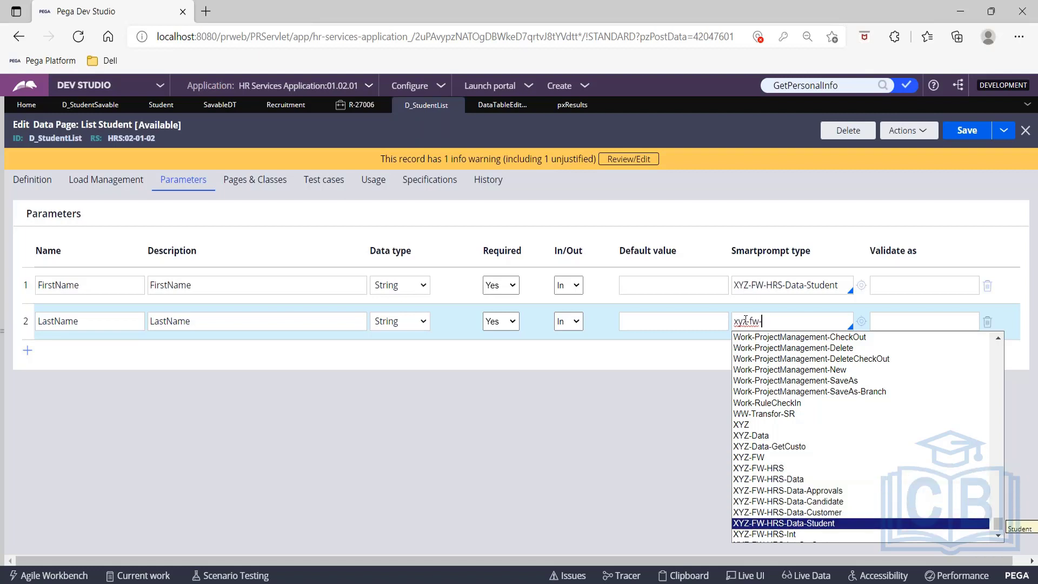
{"action": "key", "text": "Return"}
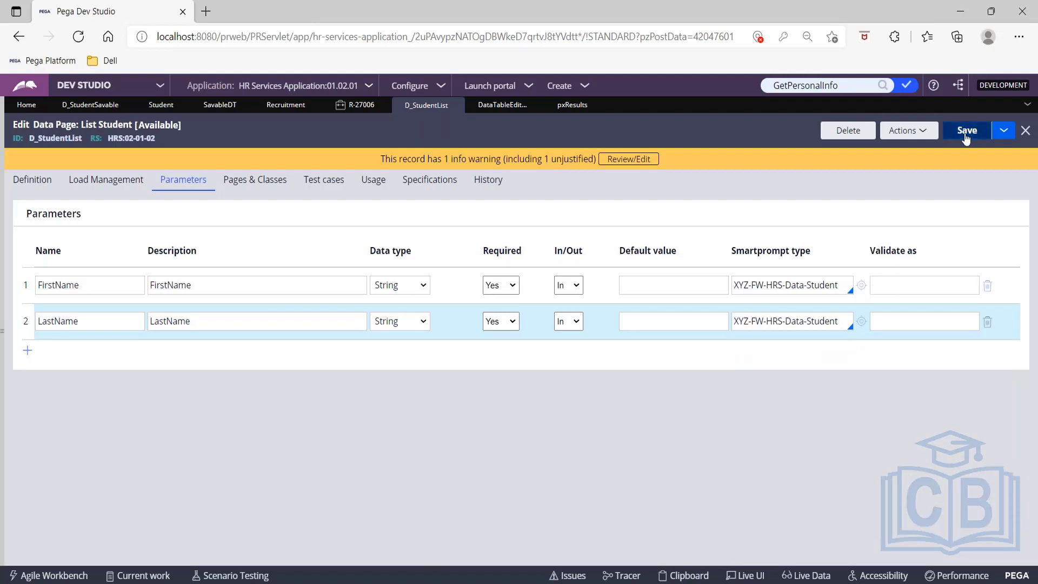
{"action": "left_click", "coordinate": [965, 132]}
In the D_StudentList data source, choose a suggested value for LastName in the parameters passed to DataTableEditorReport, and submit them
{"action": "left_click", "coordinate": [22, 184]}
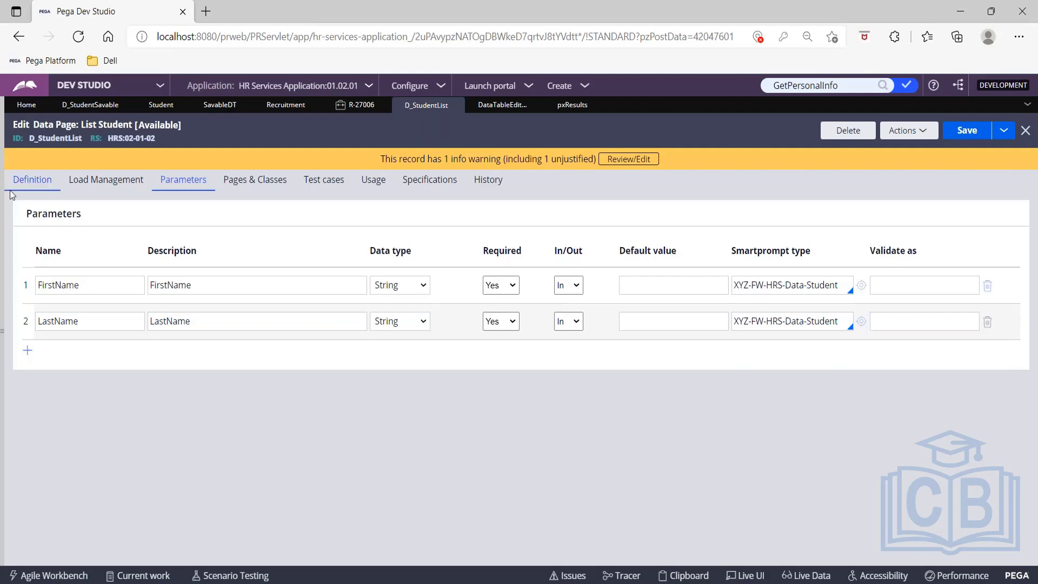
{"action": "scroll", "coordinate": [294, 317], "scroll_direction": "down", "scroll_amount": 3}
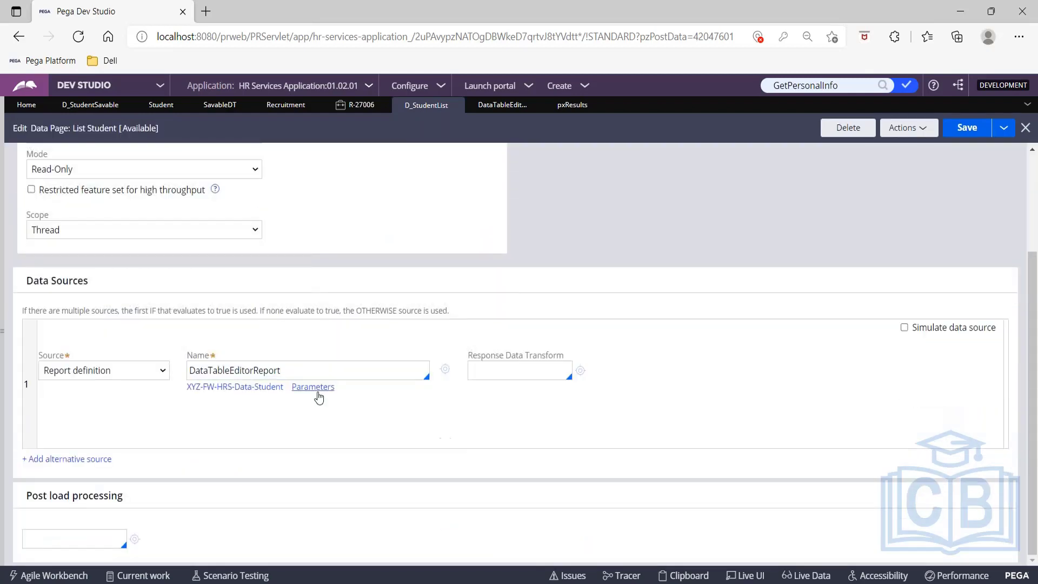
{"action": "left_click", "coordinate": [317, 396]}
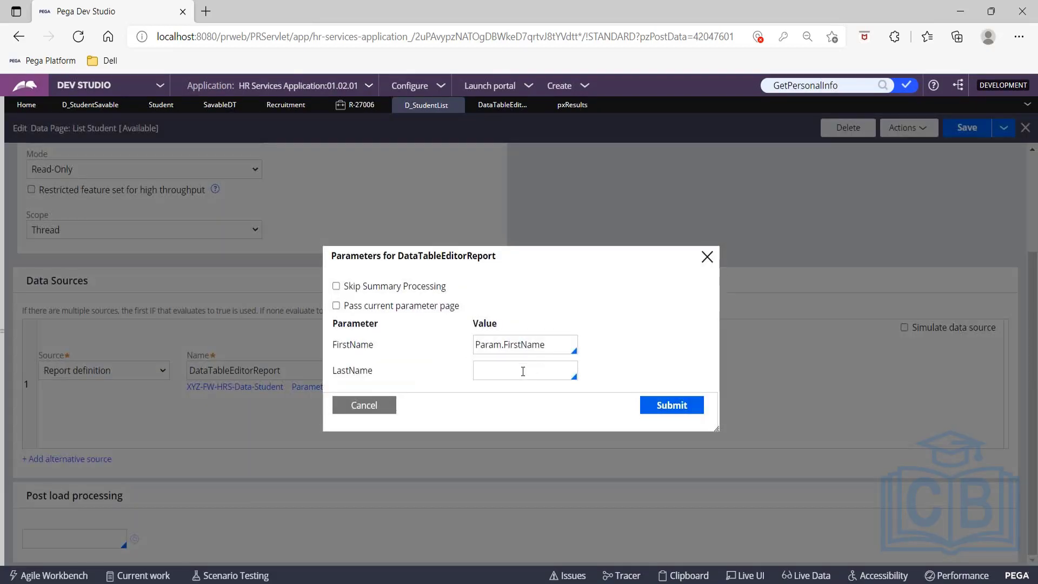
{"action": "left_click", "coordinate": [522, 371]}
{"action": "key", "text": "Down"}
{"action": "key", "text": "Down"}
{"action": "key", "text": "Down"}
{"action": "key", "text": "Down"}
{"action": "key", "text": "Return"}
{"action": "left_click", "coordinate": [676, 406]}
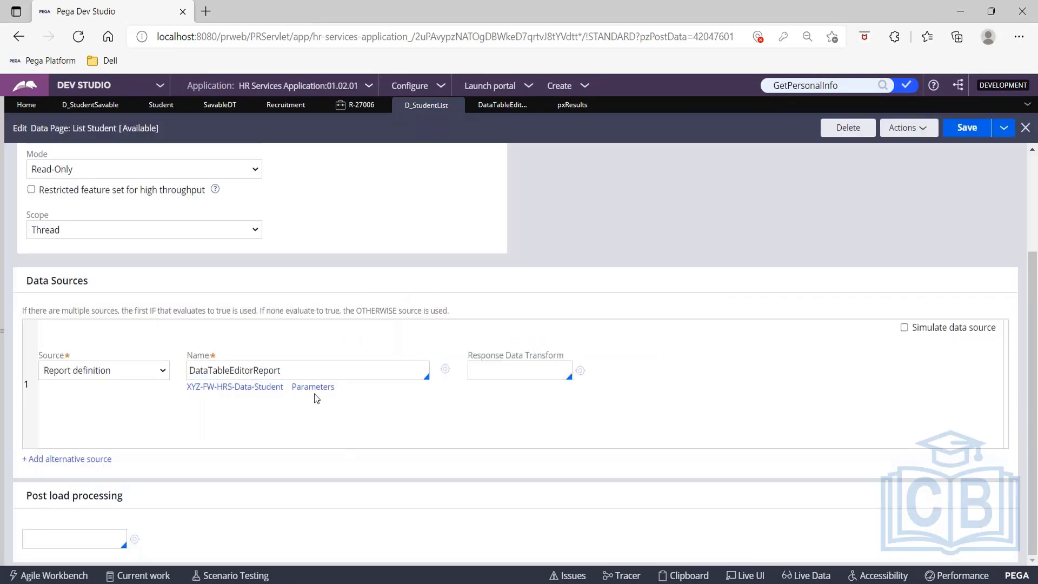
Add a second filter condition to the DataTableEditorReport query and label it B
{"action": "left_click", "coordinate": [446, 372]}
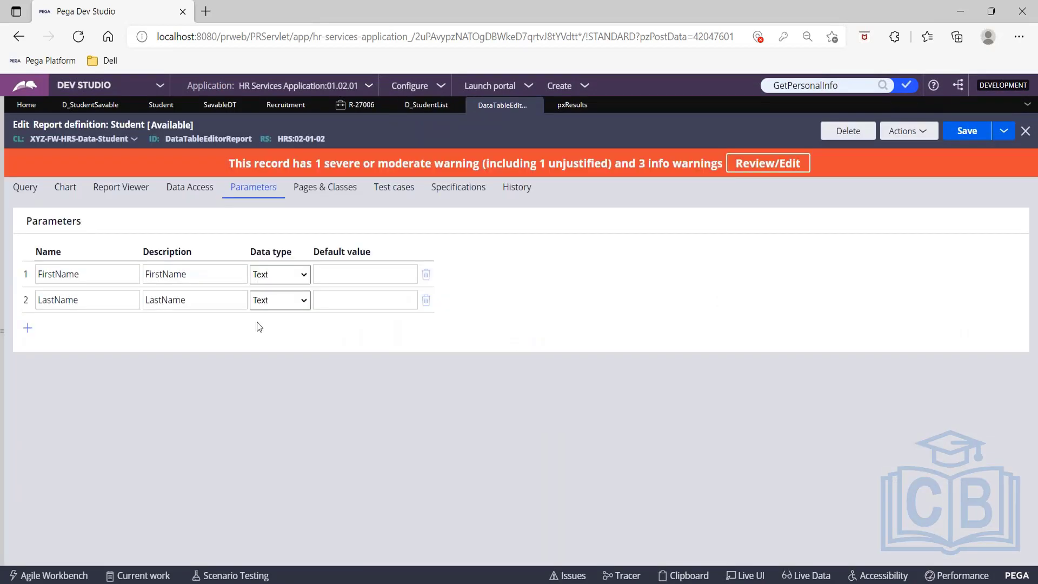
{"action": "left_click", "coordinate": [25, 188]}
{"action": "scroll", "coordinate": [232, 336], "scroll_direction": "down", "scroll_amount": 10}
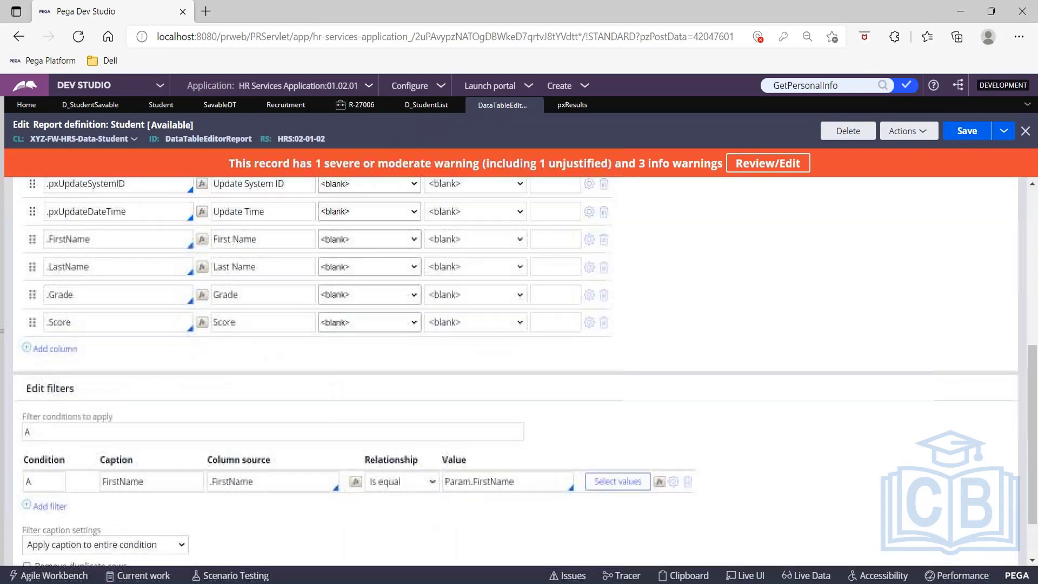
{"action": "left_click", "coordinate": [56, 440]}
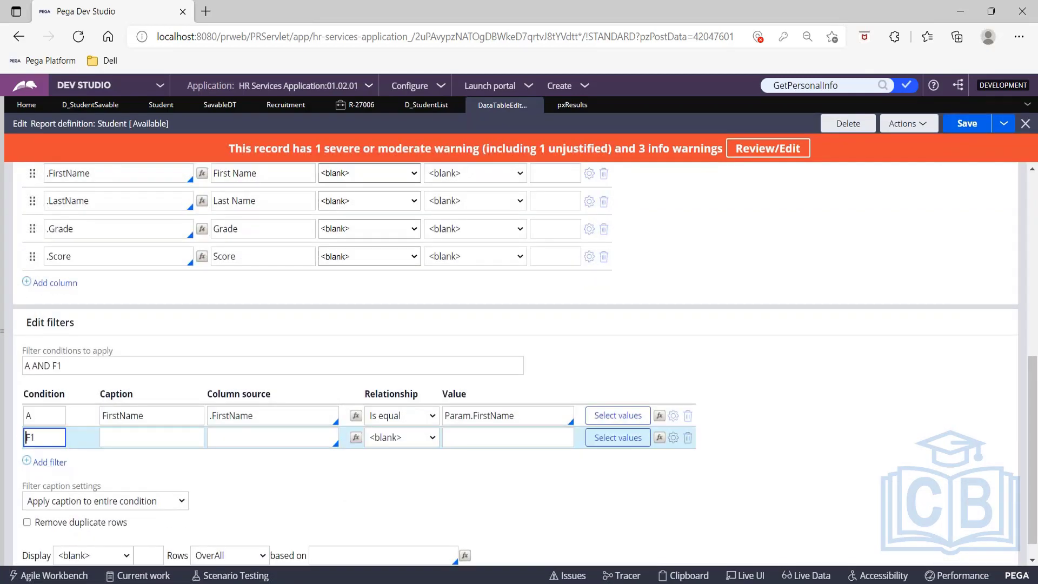
{"action": "type", "text": "B"}
{"action": "left_click", "coordinate": [62, 437]}
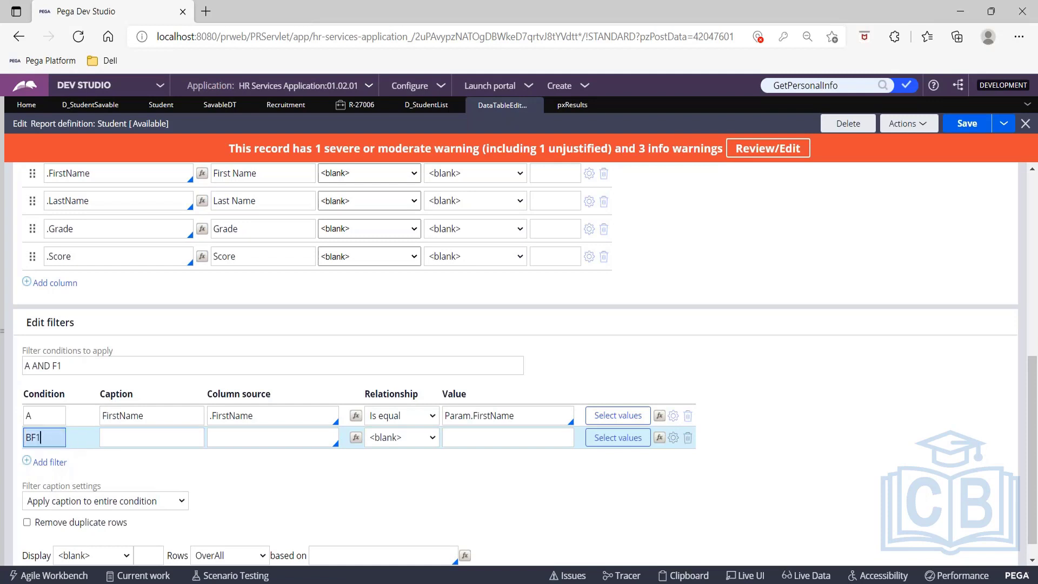
{"action": "type", "text": "=="}
{"action": "key", "text": "BackSpace"}
{"action": "key", "text": "BackSpace"}
{"action": "key", "text": "BackSpace"}
{"action": "key", "text": "BackSpace"}
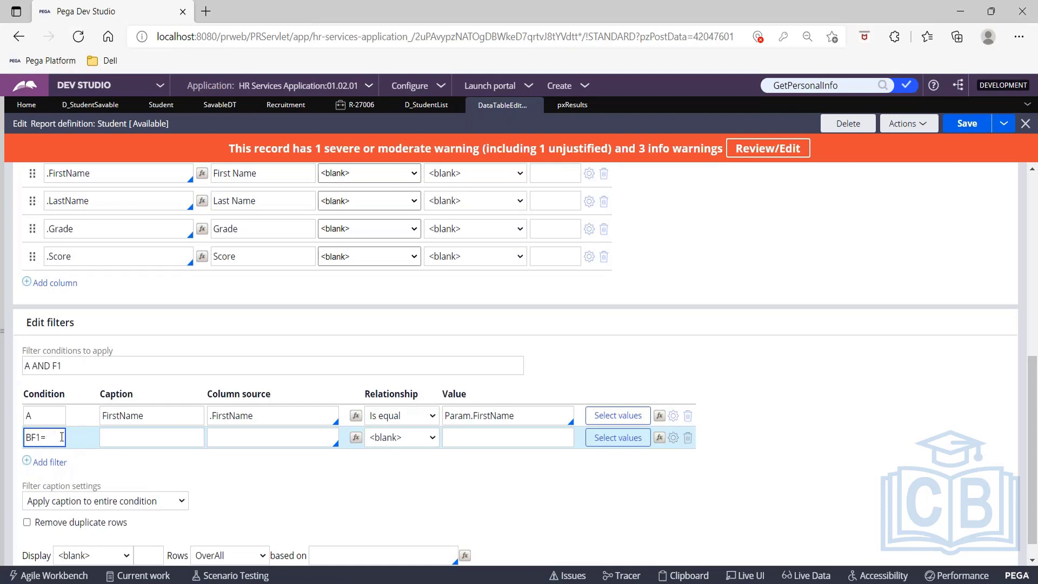
{"action": "key", "text": "Tab"}
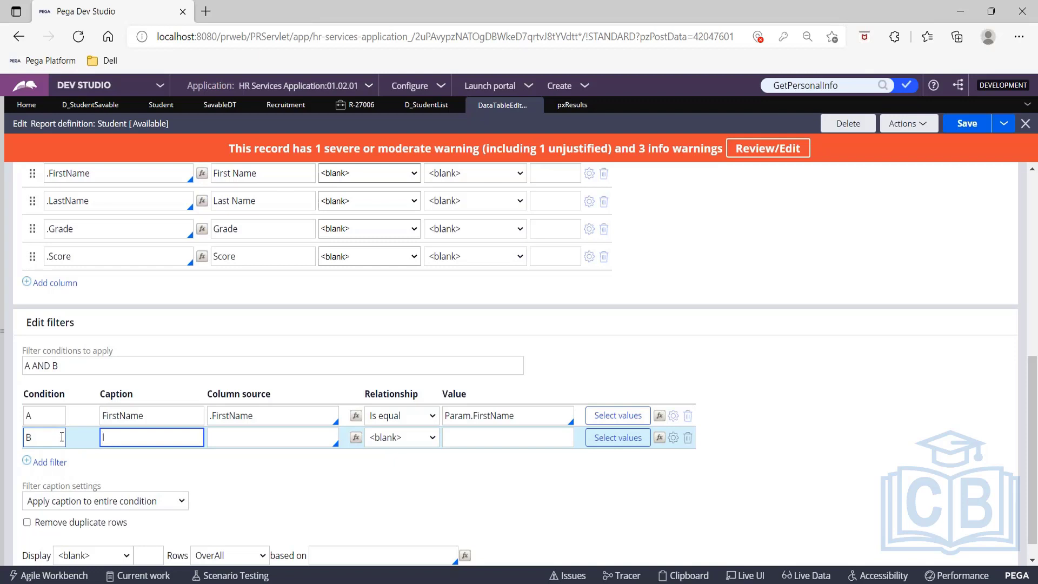
Give filter condition B the caption LastName and the column source .LastName
{"action": "type", "text": "LastName"}
{"action": "key", "text": "Tab"}
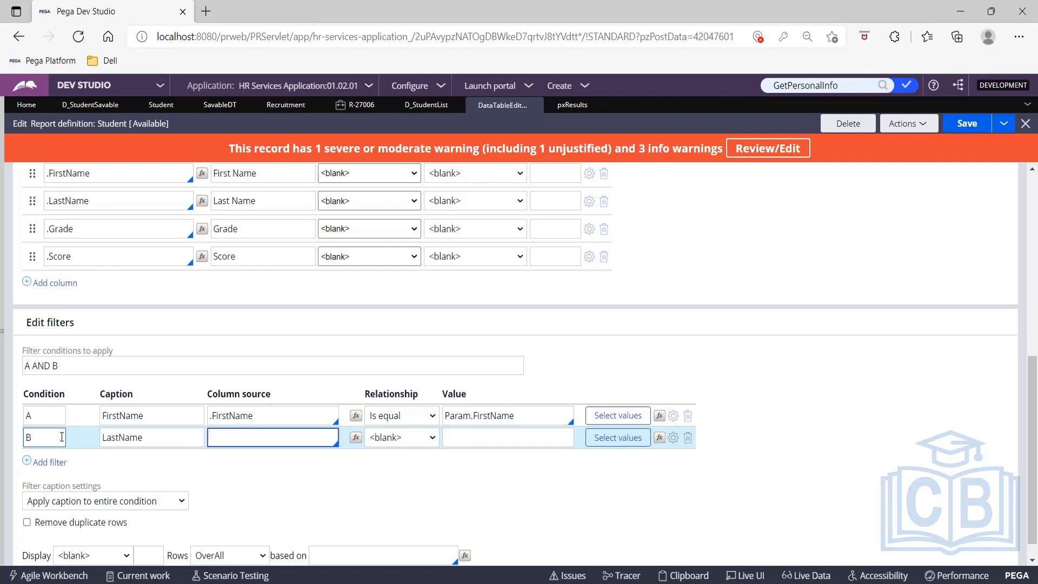
{"action": "type", "text": ".last"}
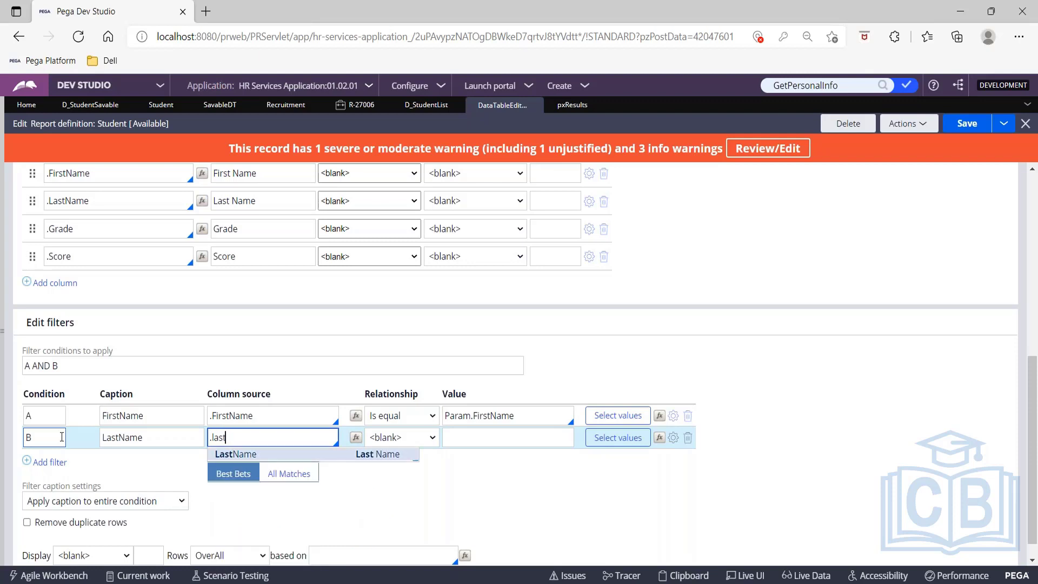
{"action": "key", "text": "Return"}
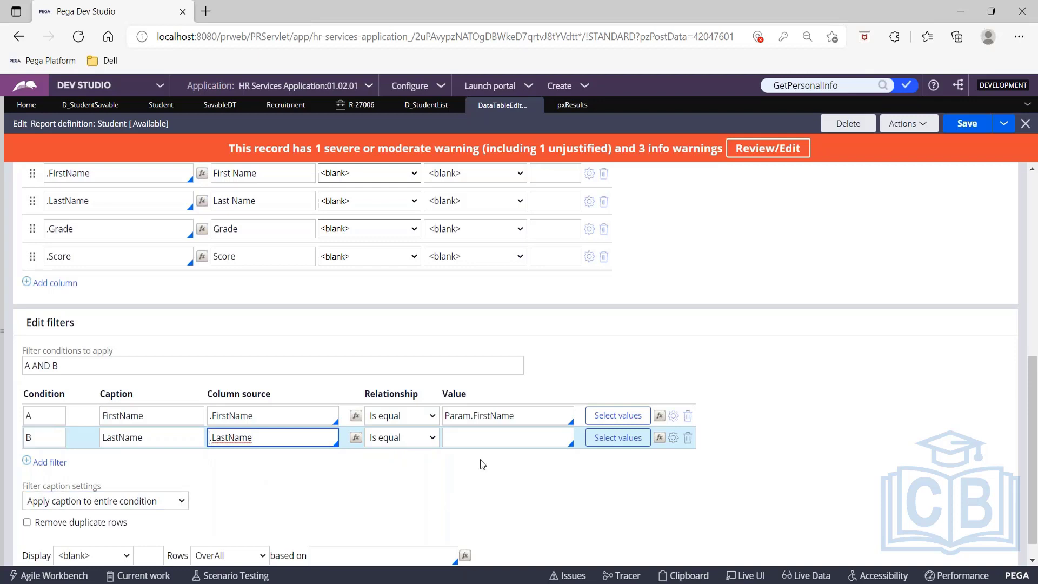
Set the comparison value of filter condition B to Param.LastName, and save the report definition
{"action": "left_click", "coordinate": [472, 436]}
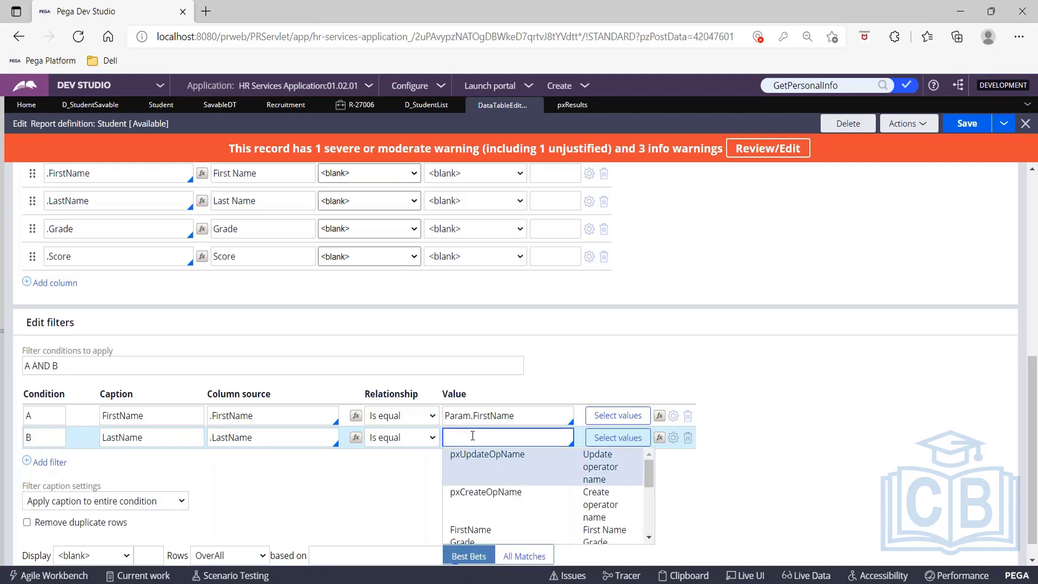
{"action": "type", "text": "param"}
{"action": "key", "text": "Down"}
{"action": "key", "text": "Return"}
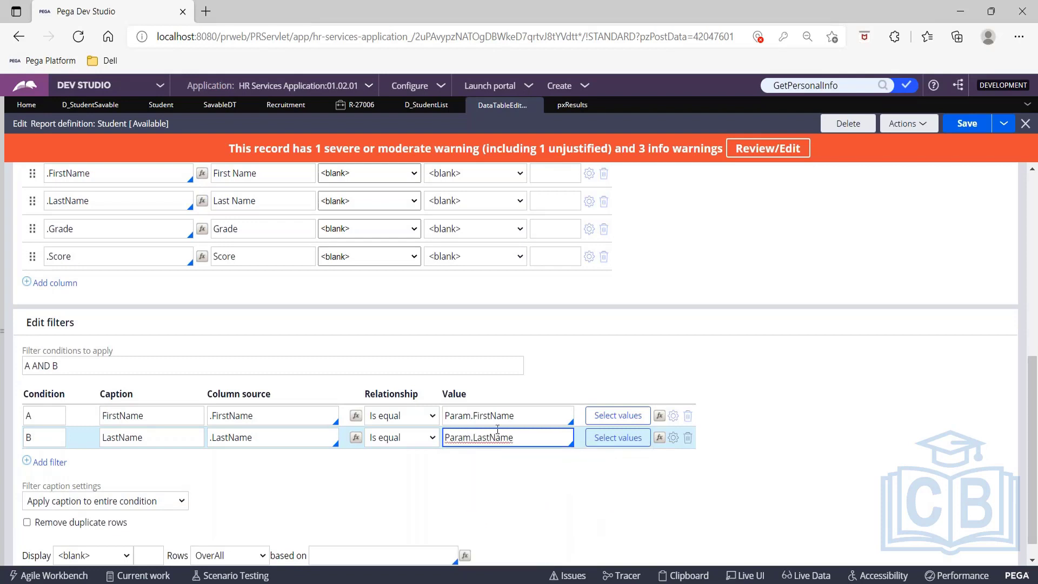
{"action": "left_click", "coordinate": [960, 124]}
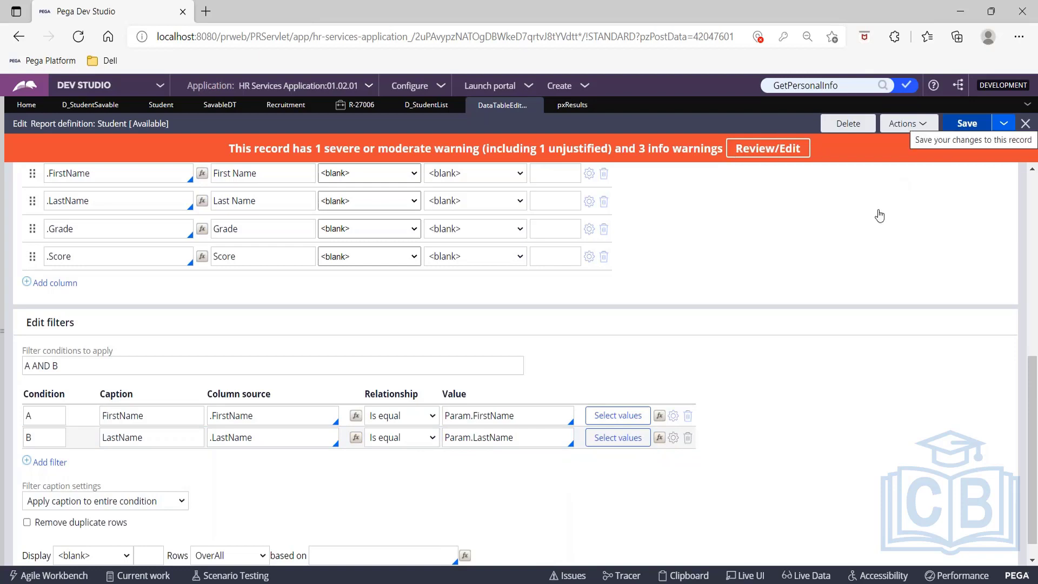
Run the DataTableEditorReport definition and review the student rows it returns
{"action": "left_click", "coordinate": [914, 124]}
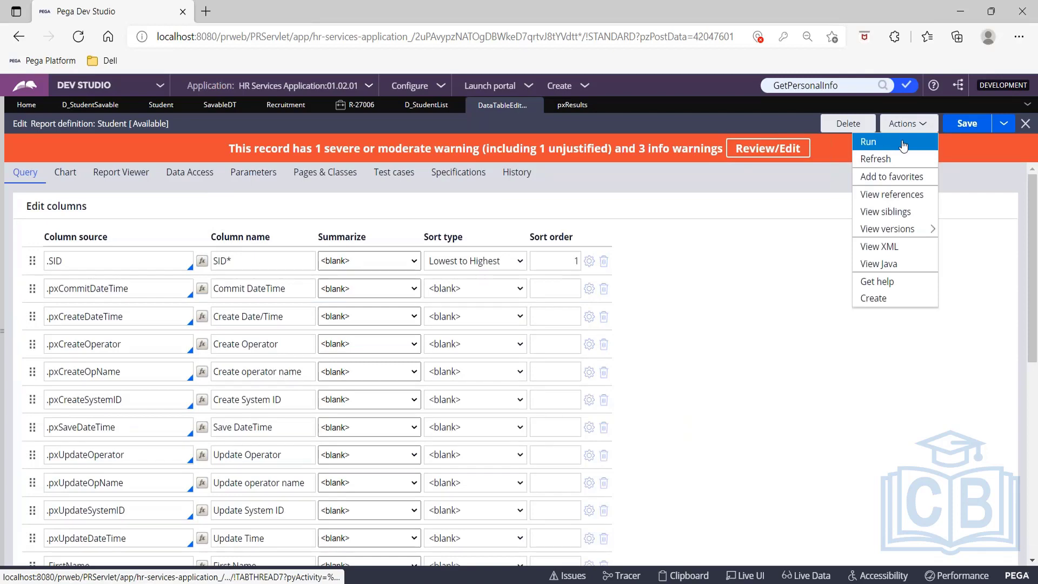
{"action": "left_click", "coordinate": [903, 144]}
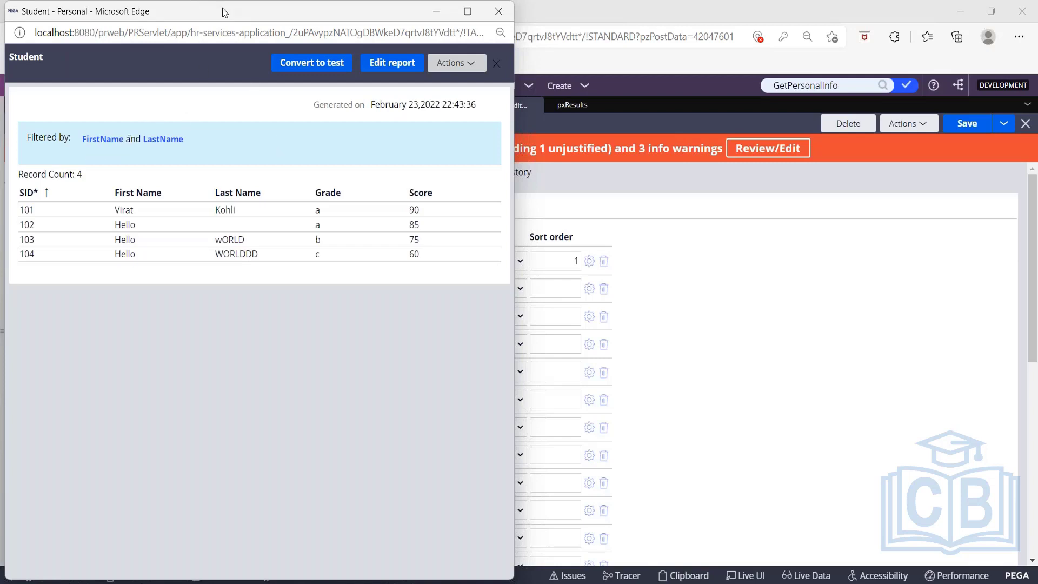
{"action": "left_click_drag", "start_coordinate": [225, 10], "coordinate": [253, 93]}
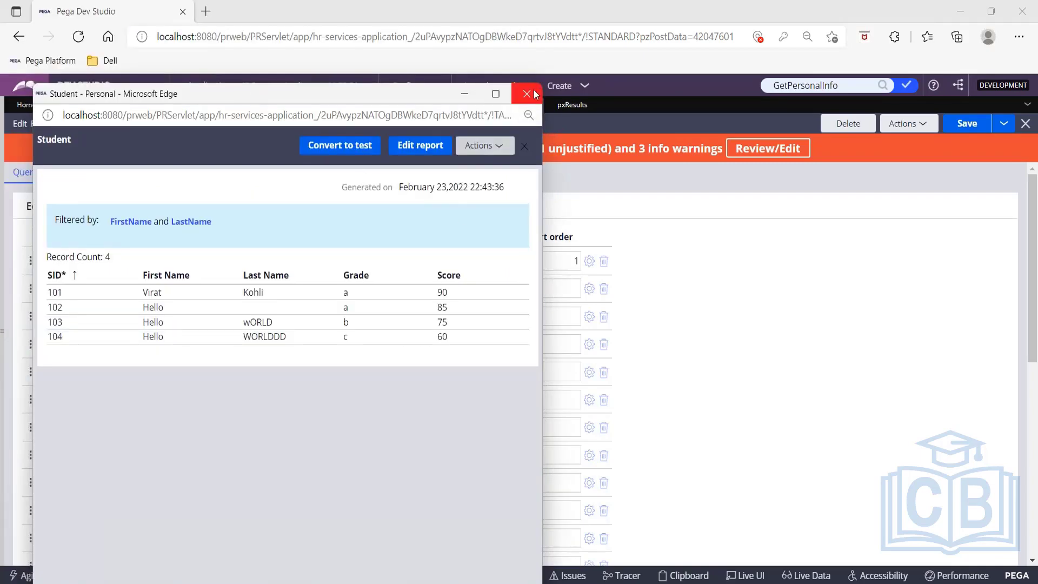
{"action": "left_click", "coordinate": [619, 310]}
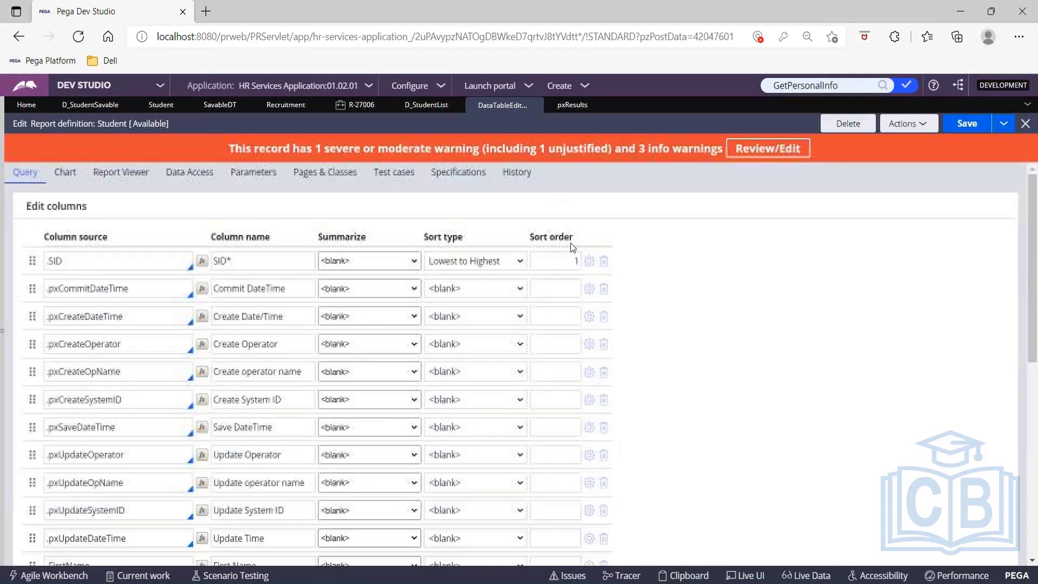
In the Student data type's records, set the last name of record 103 to World
{"action": "left_click", "coordinate": [400, 107]}
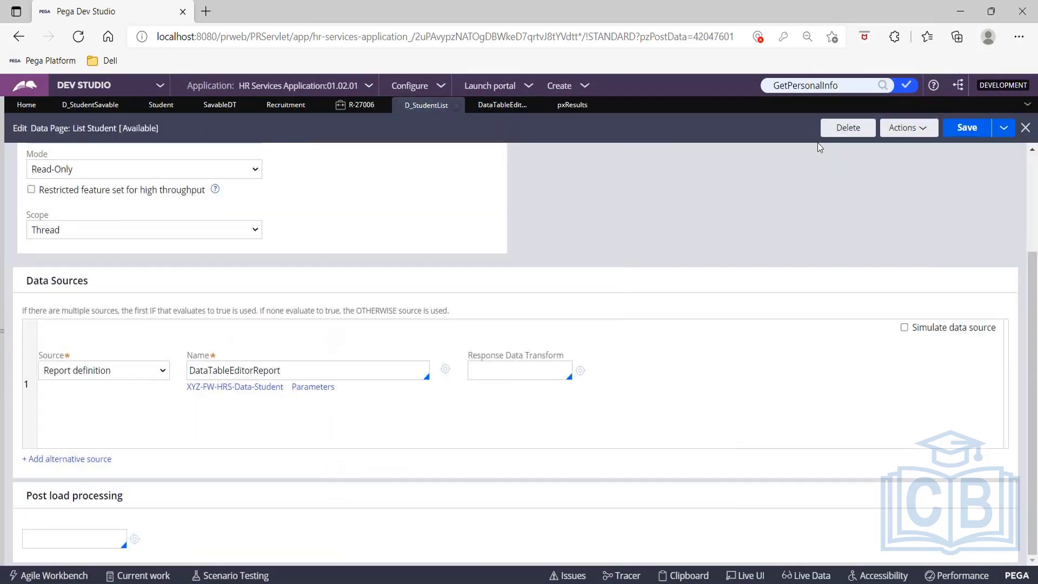
{"action": "left_click", "coordinate": [906, 128]}
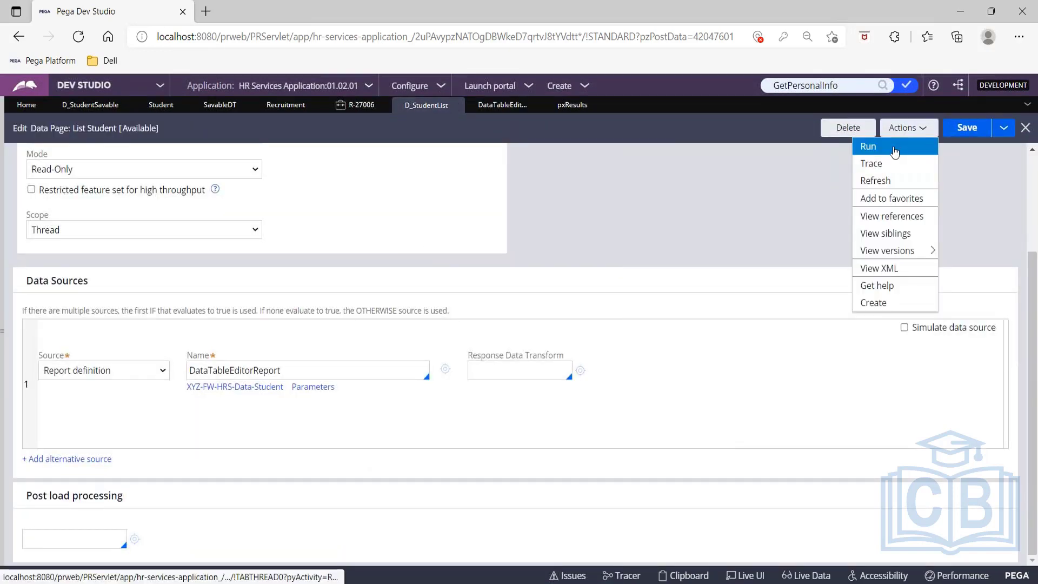
{"action": "left_click", "coordinate": [155, 106]}
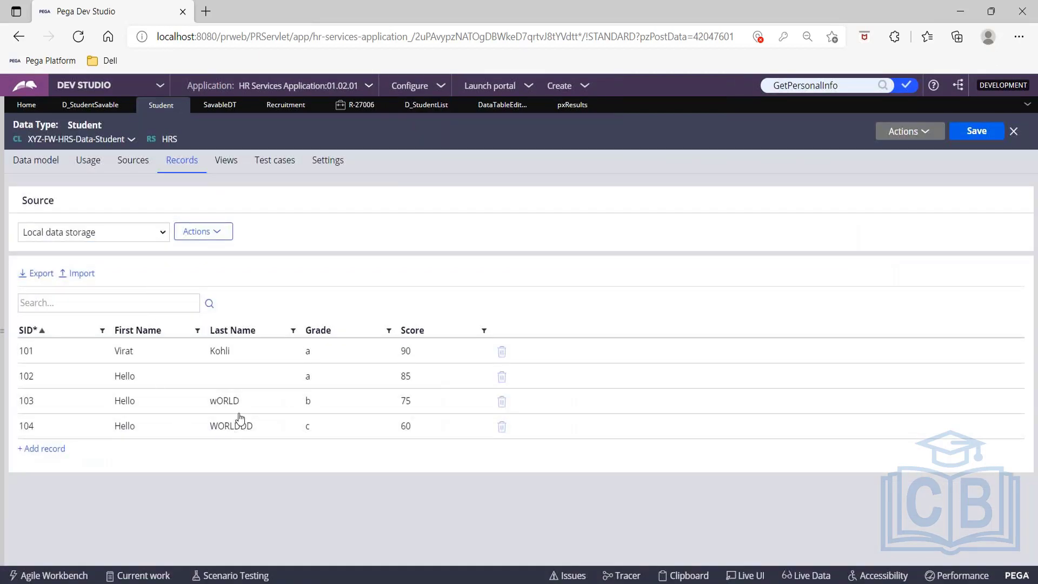
{"action": "left_click", "coordinate": [213, 400]}
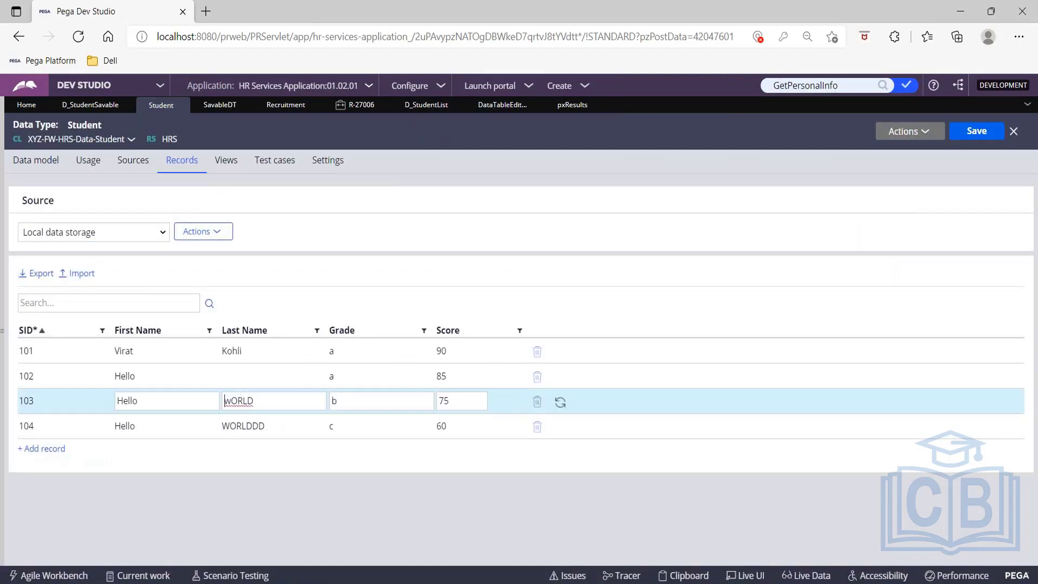
{"action": "left_click", "coordinate": [268, 400]}
{"action": "key", "text": "ctrl+a"}
{"action": "key", "text": "BackSpace"}
{"action": "type", "text": "World"}
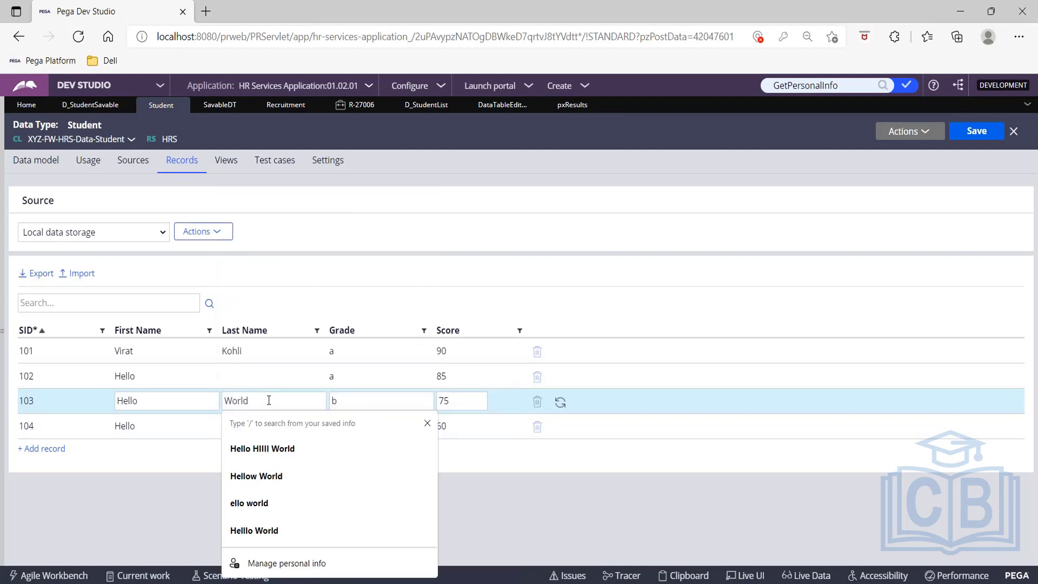
{"action": "key", "text": "ctrl+a"}
{"action": "left_click", "coordinate": [175, 471]}
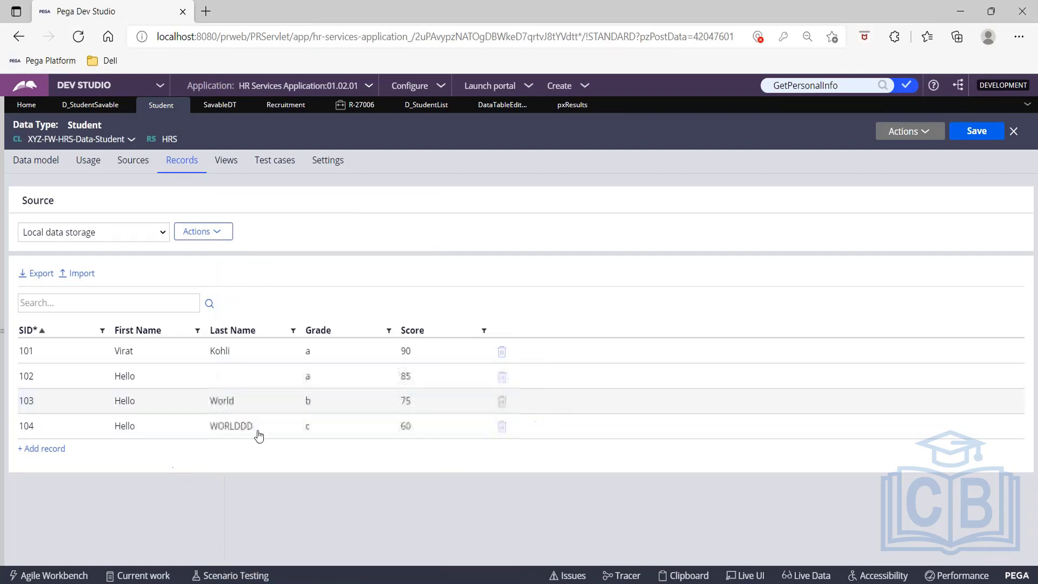
Set the last name of Student record 104 to World, and save the data type
{"action": "left_click", "coordinate": [225, 428]}
{"action": "key", "text": "ctrl+a"}
{"action": "key", "text": "BackSpace"}
{"action": "type", "text": "World"}
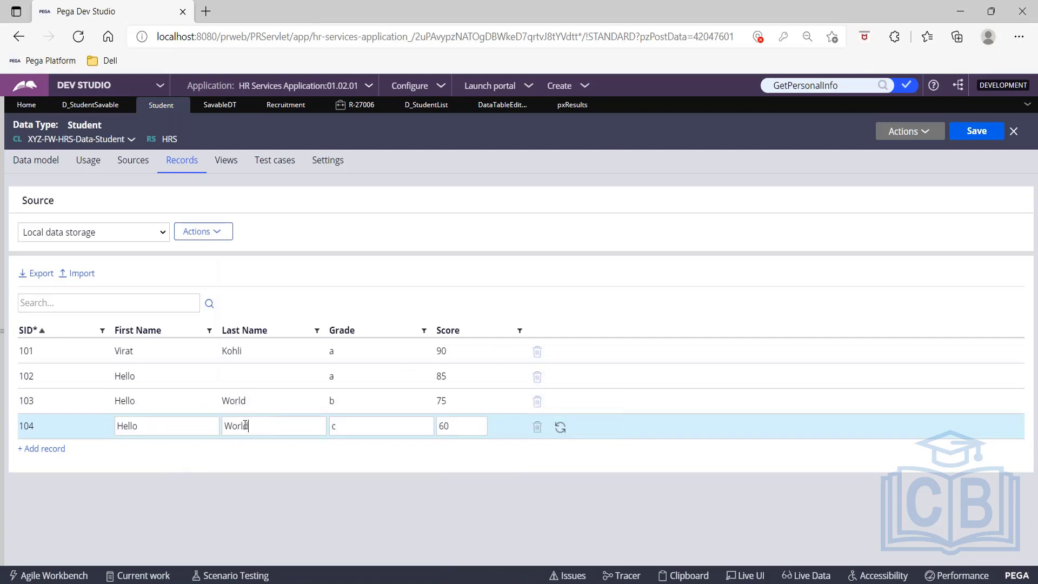
{"action": "left_click", "coordinate": [976, 131]}
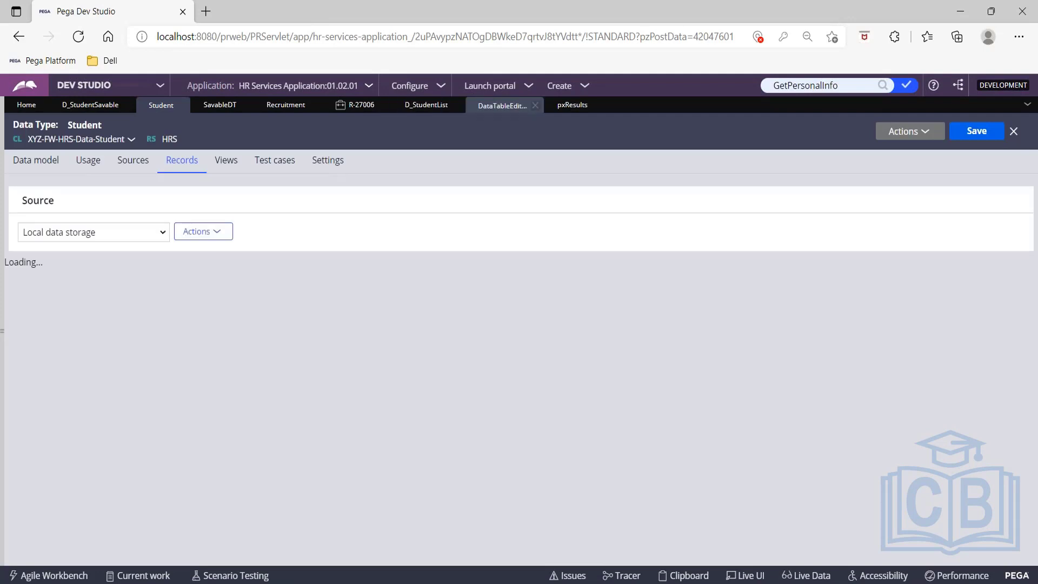
Run the D_StudentList data page with FirstName set to Hello and LastName set to World
{"action": "left_click", "coordinate": [425, 106]}
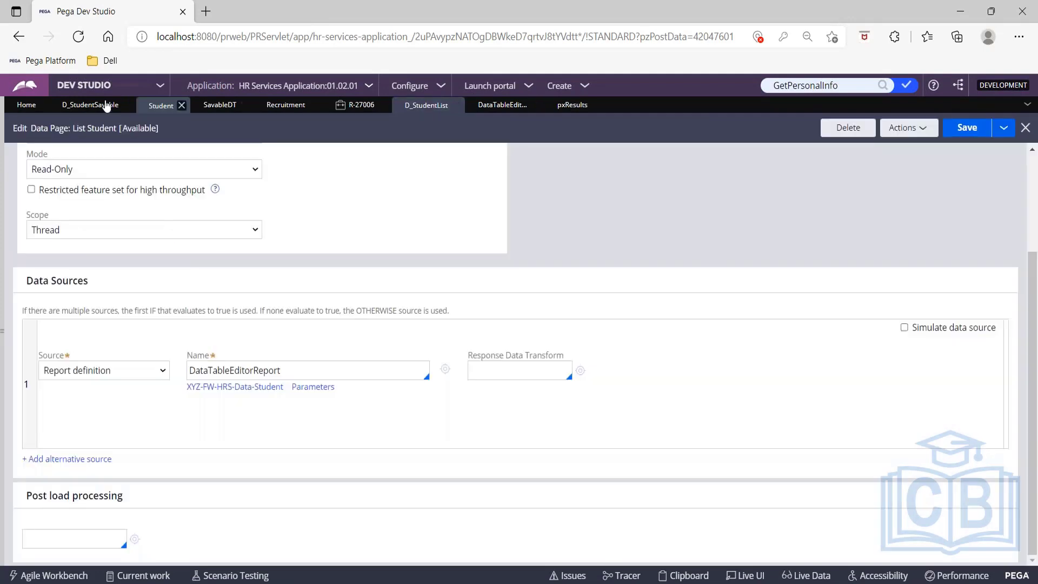
{"action": "left_click", "coordinate": [157, 108]}
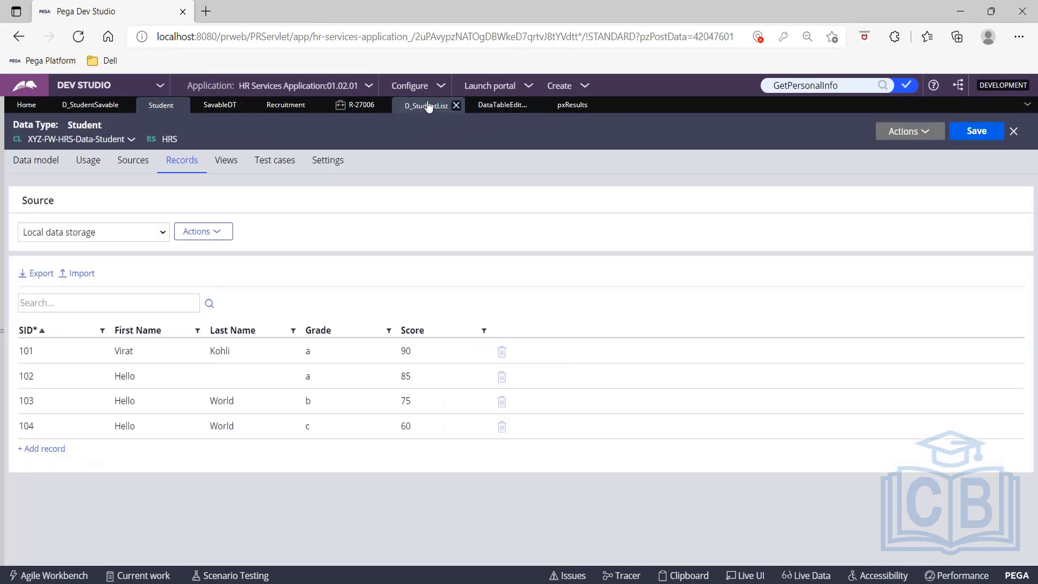
{"action": "left_click", "coordinate": [425, 106]}
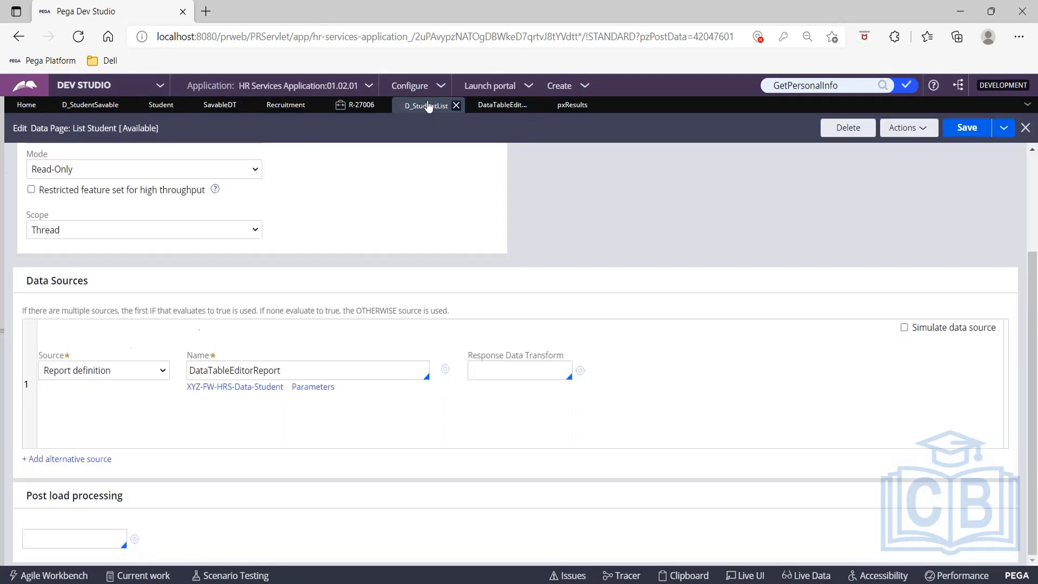
{"action": "left_click", "coordinate": [919, 130]}
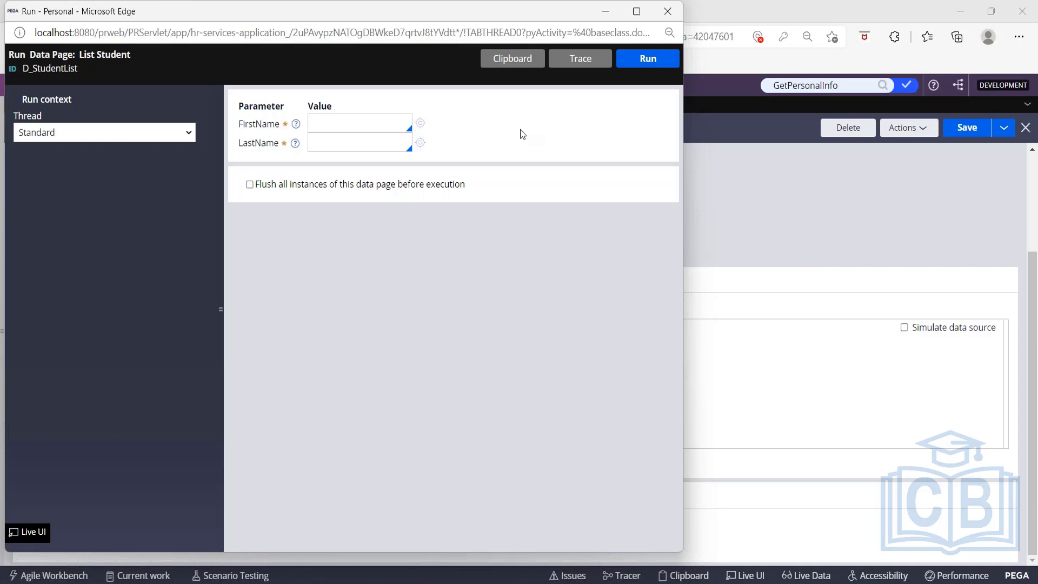
{"action": "left_click", "coordinate": [359, 121]}
{"action": "type", "text": "Hello"}
{"action": "left_click", "coordinate": [333, 141]}
{"action": "type", "text": "World"}
{"action": "left_click", "coordinate": [640, 66]}
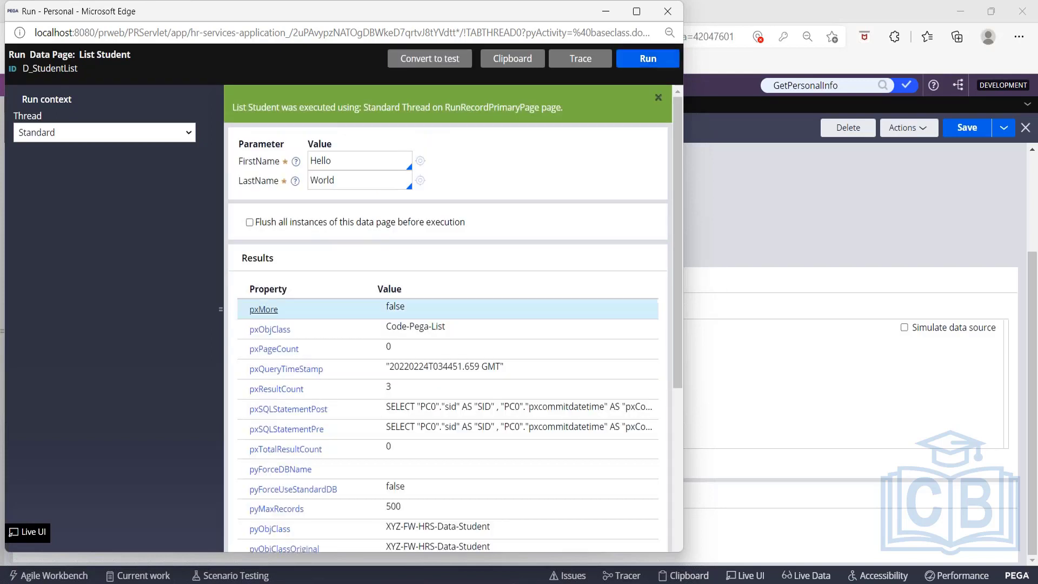
Compare the Student data type's records with the first pxResults entry in the D_StudentList run results
{"action": "left_click", "coordinate": [749, 228]}
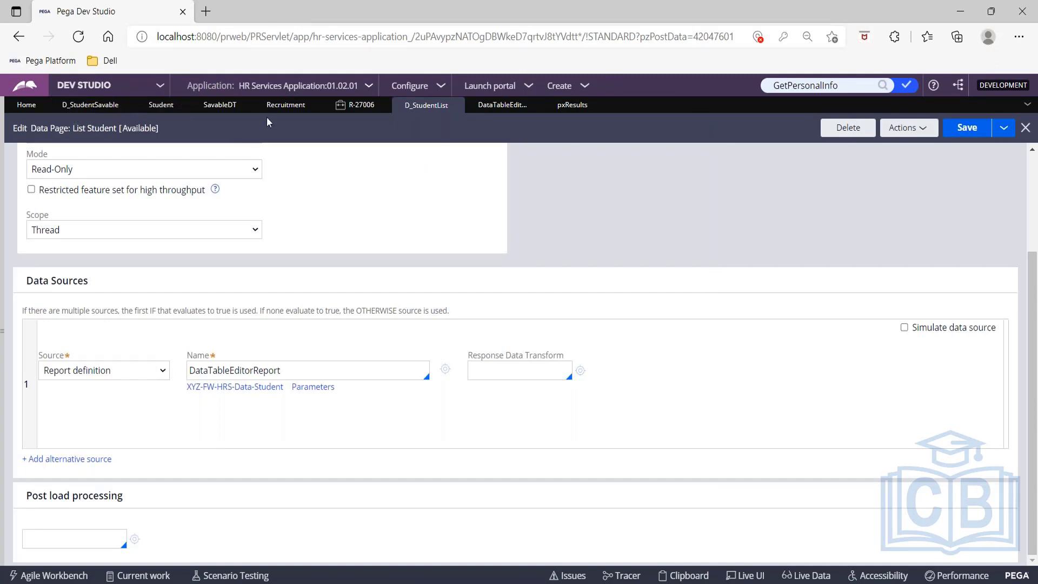
{"action": "left_click", "coordinate": [161, 106]}
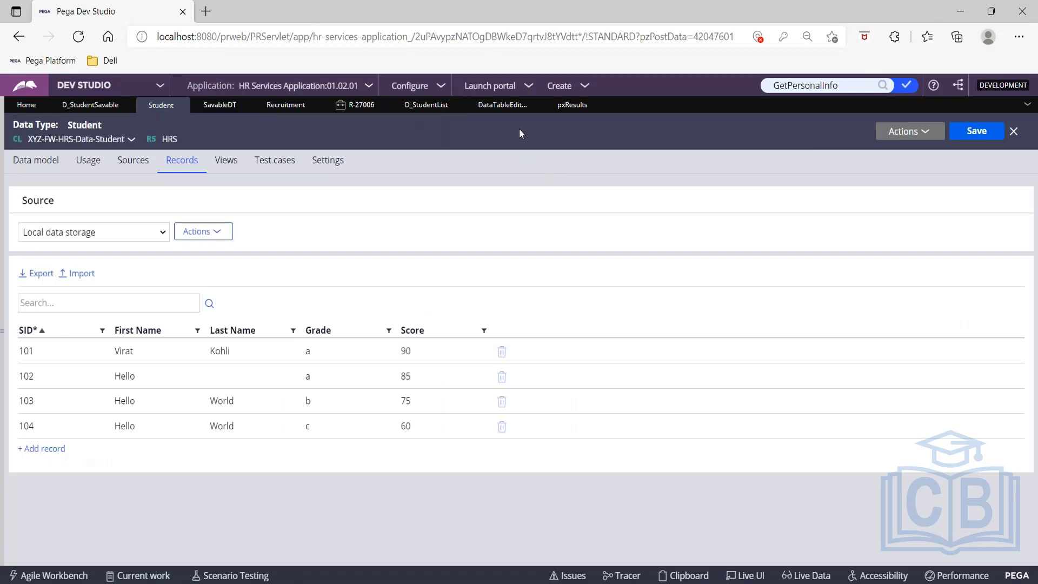
{"action": "left_click", "coordinate": [572, 106]}
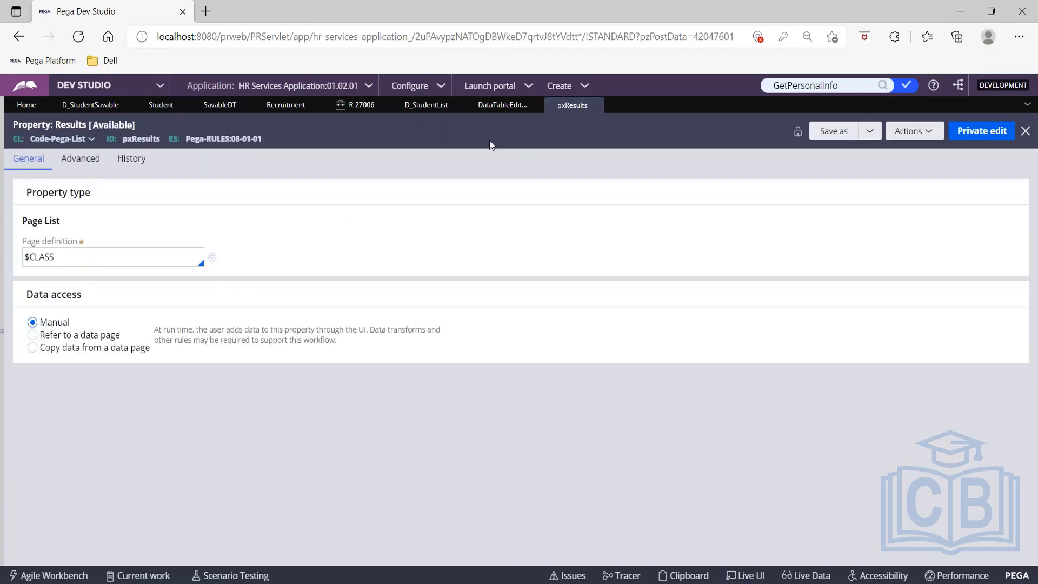
{"action": "left_click", "coordinate": [486, 108]}
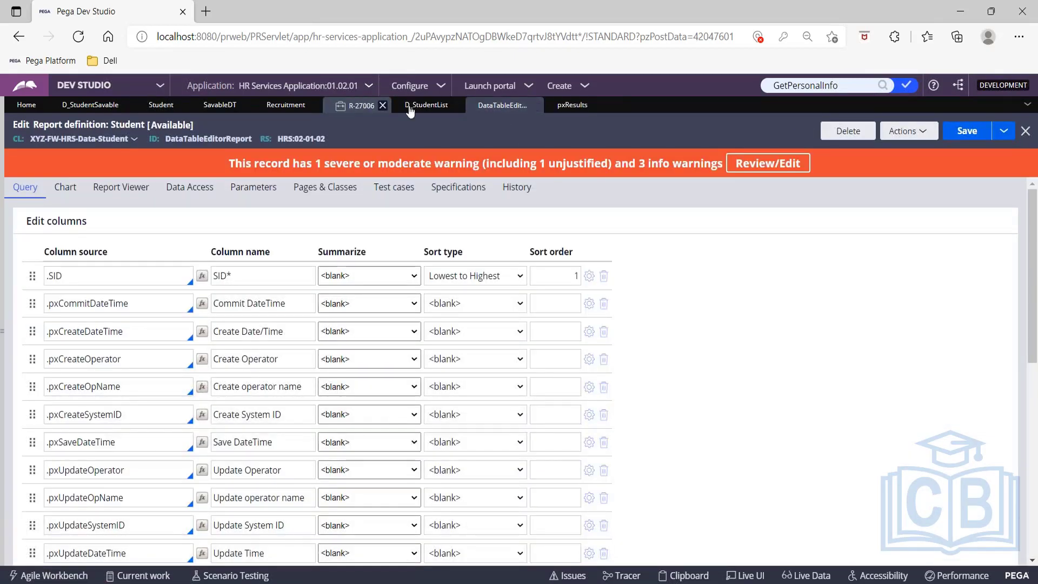
{"action": "key", "text": "alt+Tab"}
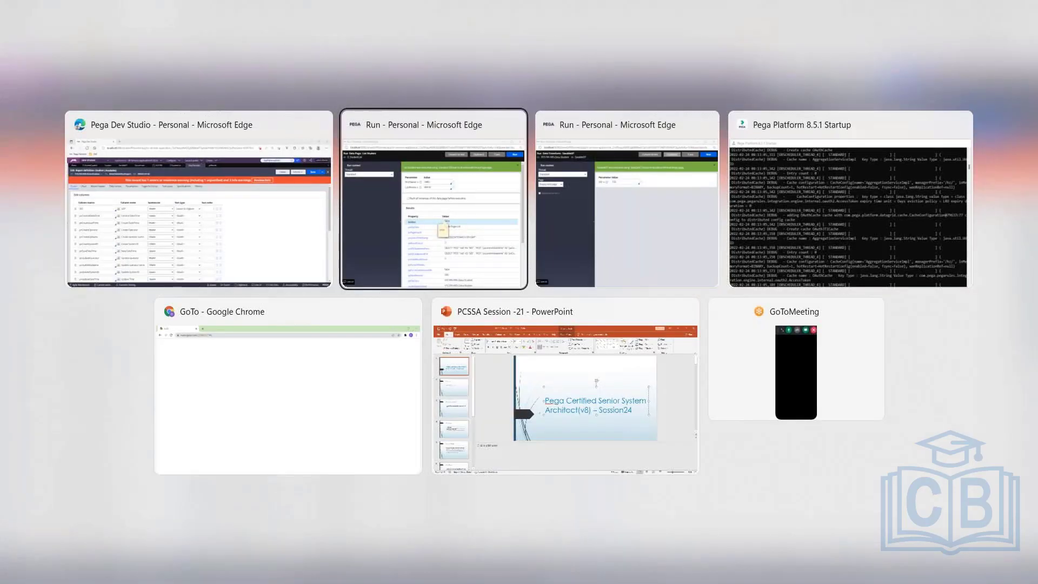
{"action": "scroll", "coordinate": [503, 271], "scroll_direction": "down", "scroll_amount": 5}
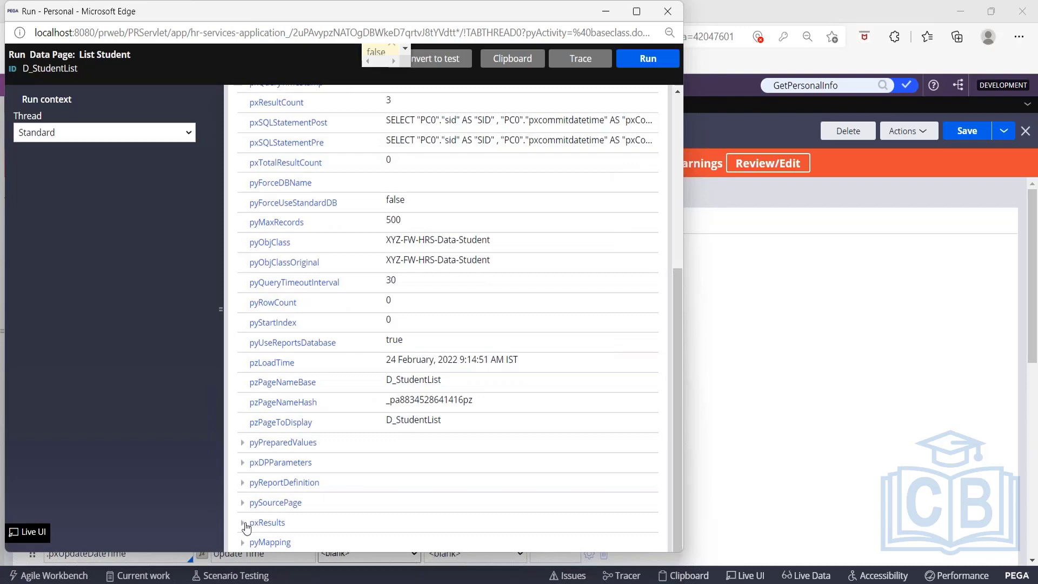
{"action": "left_click", "coordinate": [242, 522]}
{"action": "scroll", "coordinate": [375, 364], "scroll_direction": "down", "scroll_amount": 1}
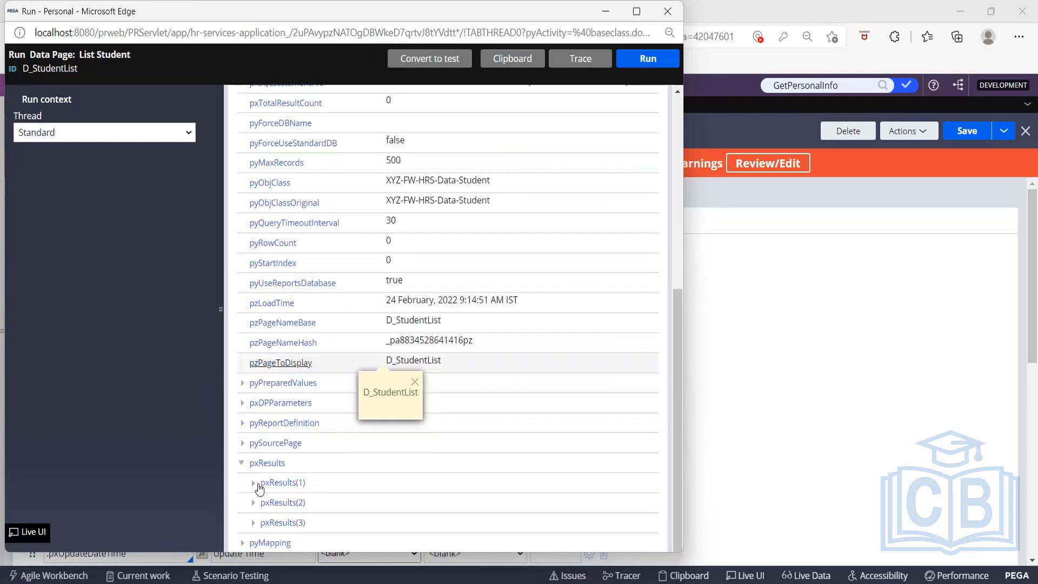
{"action": "left_click", "coordinate": [253, 482]}
{"action": "scroll", "coordinate": [394, 489], "scroll_direction": "down", "scroll_amount": 4}
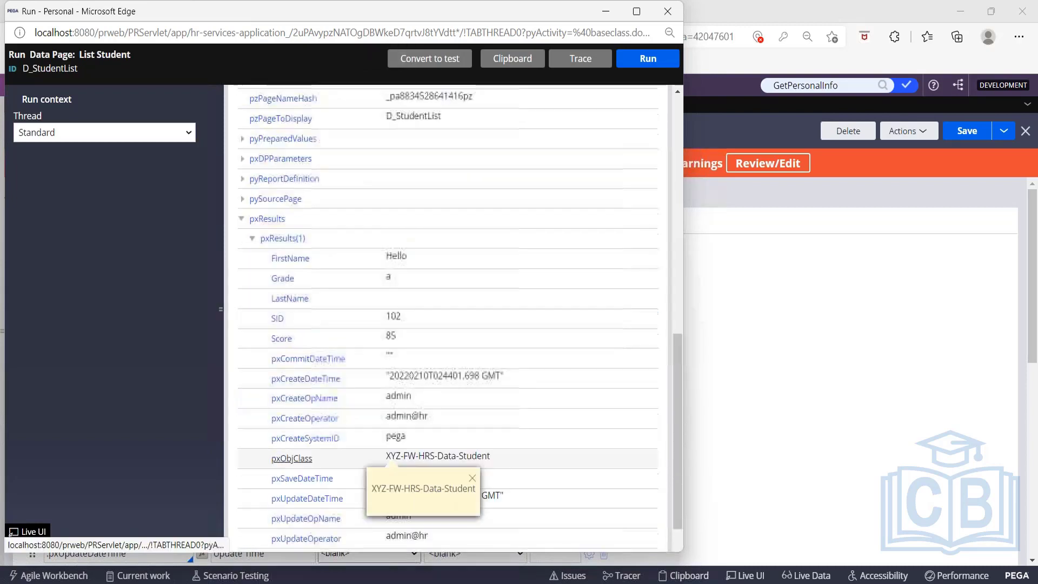
{"action": "left_click_drag", "start_coordinate": [291, 12], "coordinate": [267, 68]}
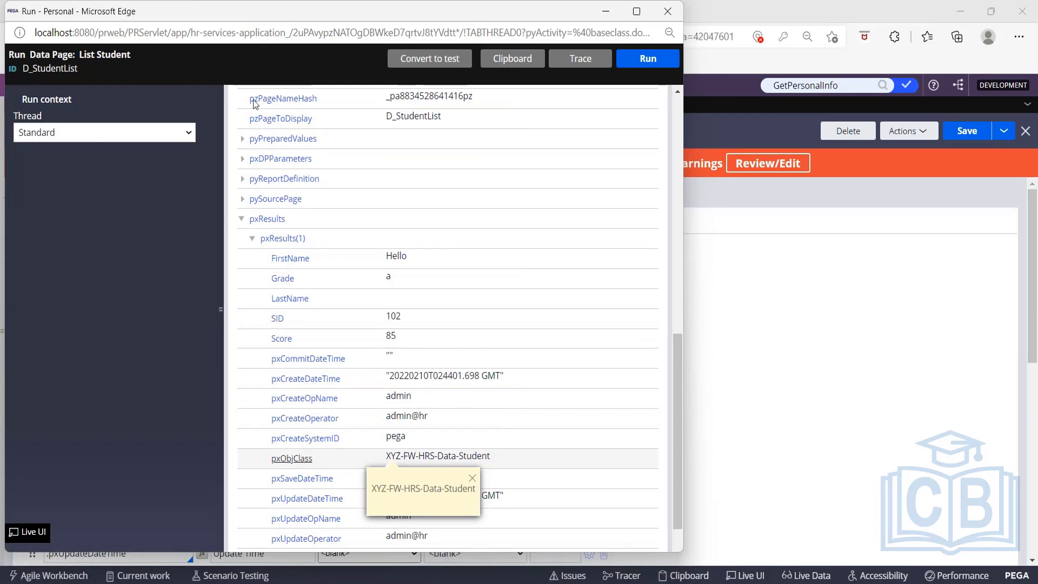
Close the pxResults property rule and save the DataTableEditorReport definition again
{"action": "left_click", "coordinate": [632, 93]}
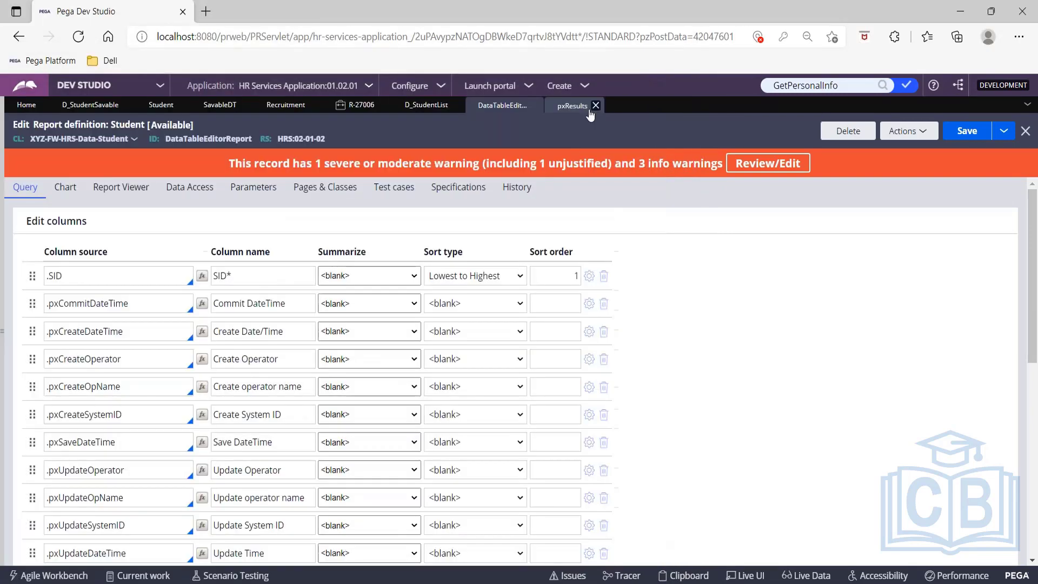
{"action": "left_click", "coordinate": [596, 106]}
{"action": "left_click", "coordinate": [954, 138]}
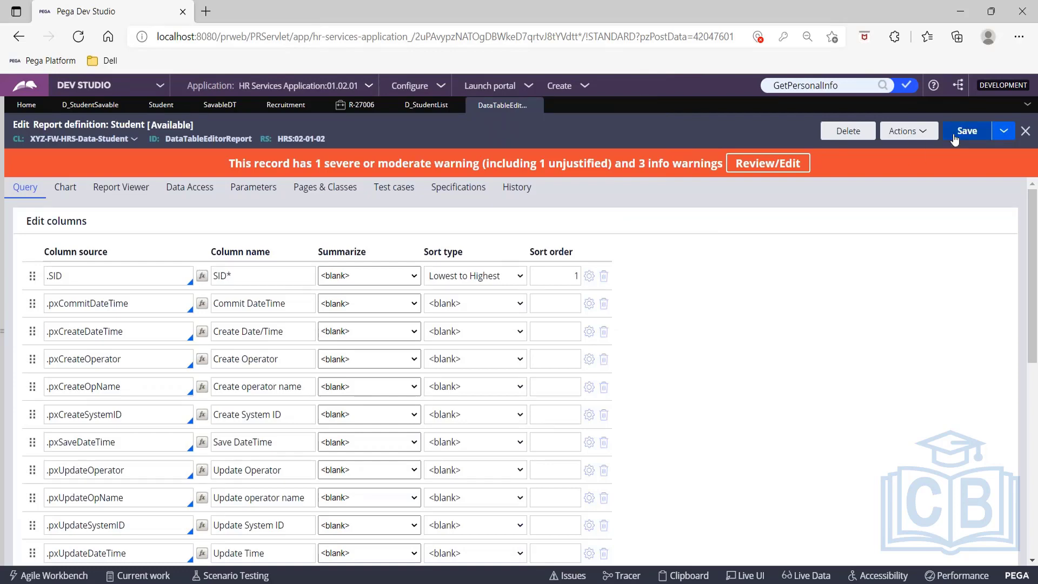
{"action": "left_click", "coordinate": [954, 138]}
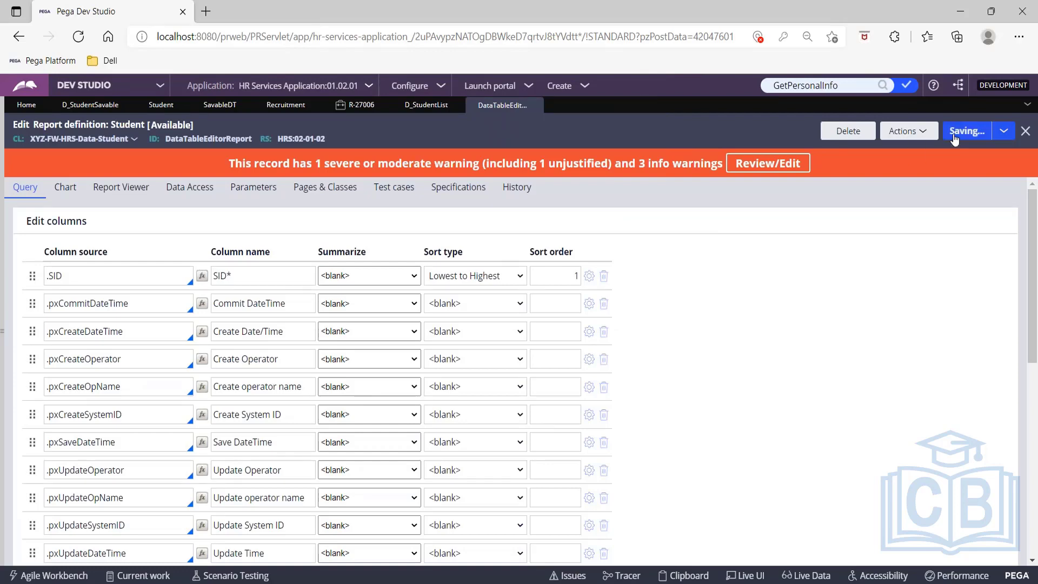
Review the parameters and the FirstName and LastName filter conditions of DataTableEditorReport, and save the report definition again
{"action": "left_click", "coordinate": [189, 187]}
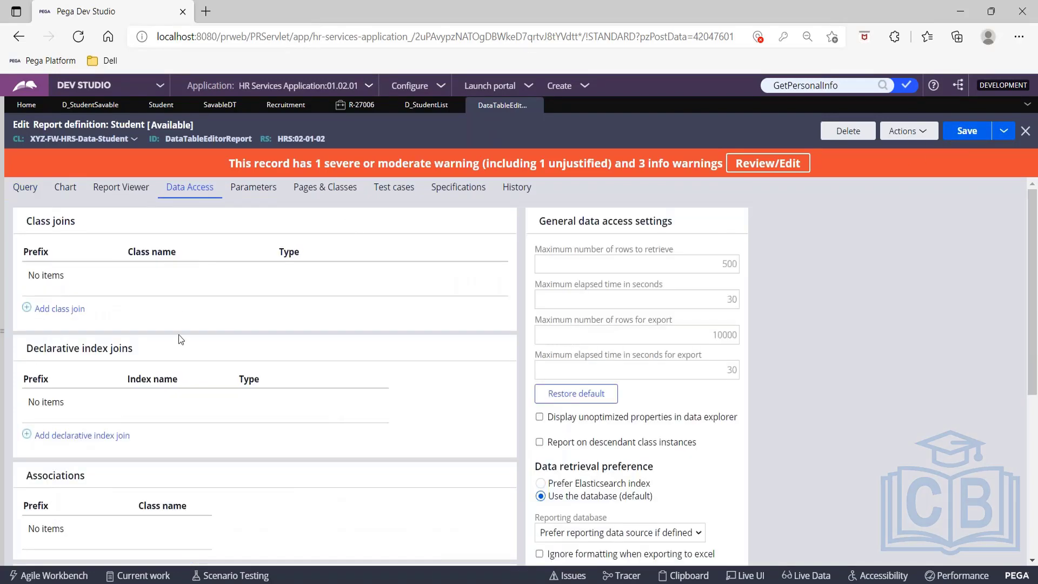
{"action": "left_click", "coordinate": [230, 187]}
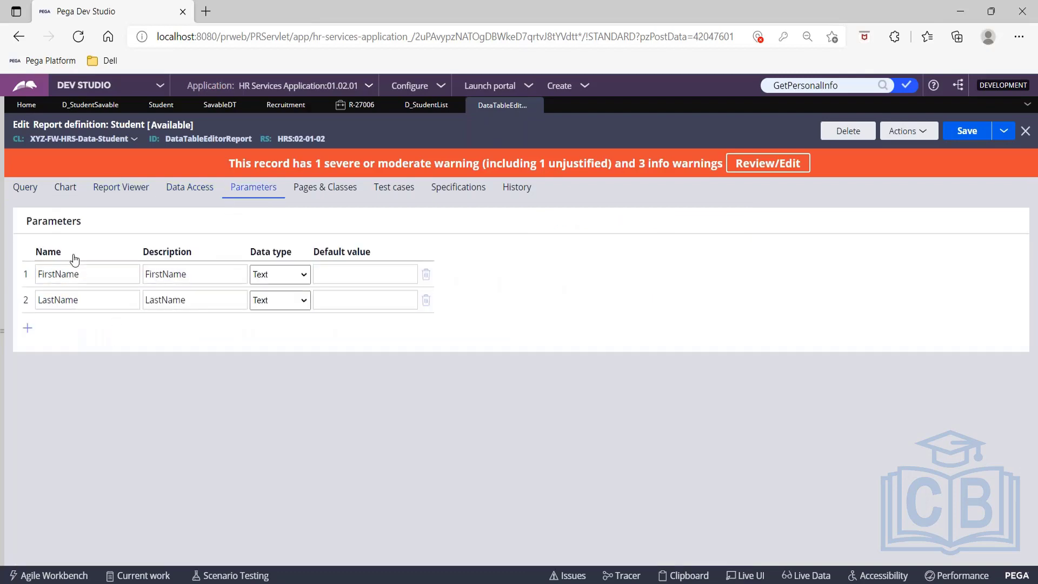
{"action": "left_click", "coordinate": [22, 187]}
{"action": "scroll", "coordinate": [199, 410], "scroll_direction": "down", "scroll_amount": 8}
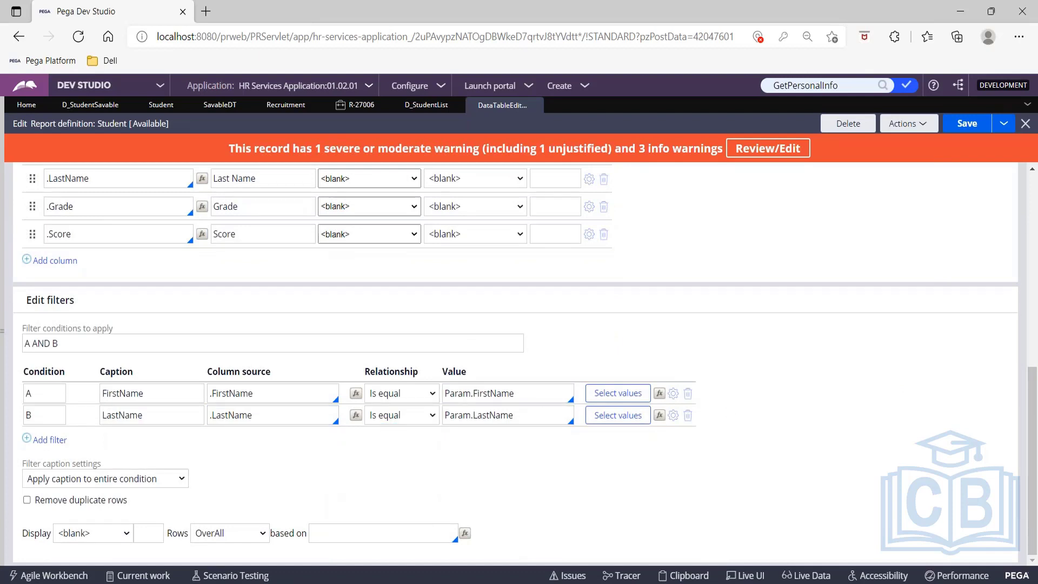
{"action": "left_click", "coordinate": [125, 479]}
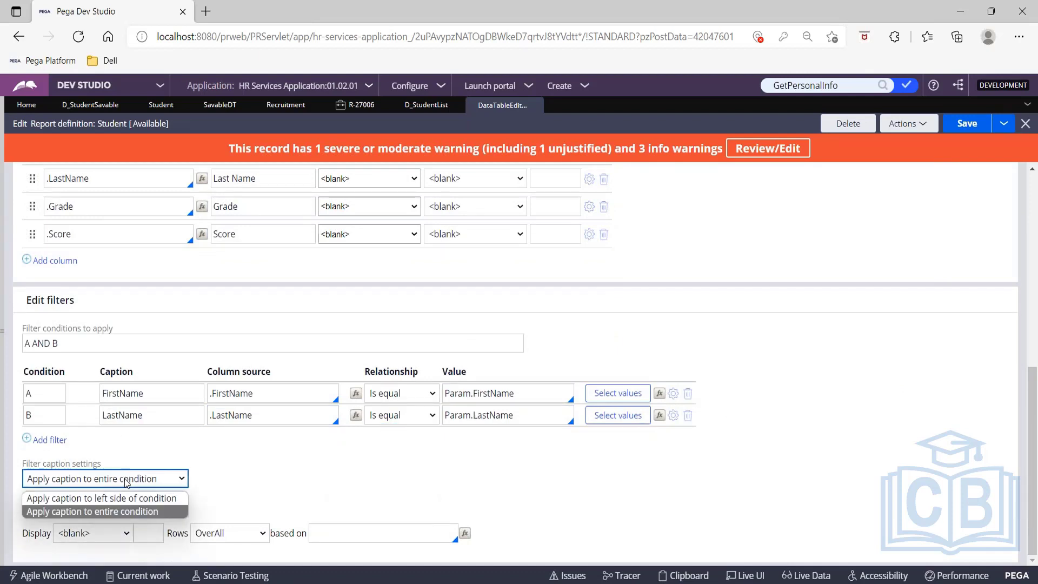
{"action": "left_click", "coordinate": [126, 479]}
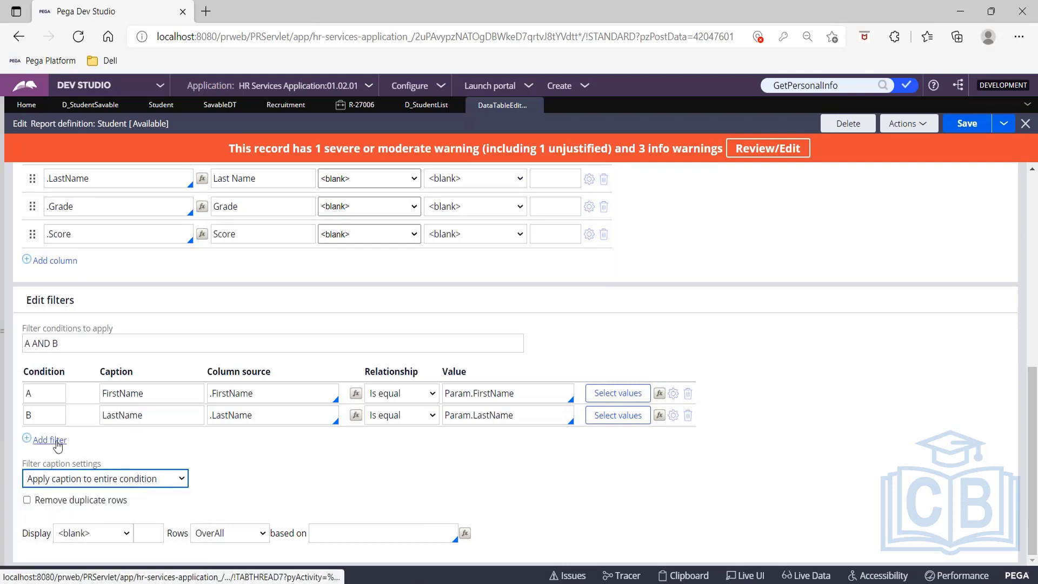
{"action": "left_click", "coordinate": [38, 343]}
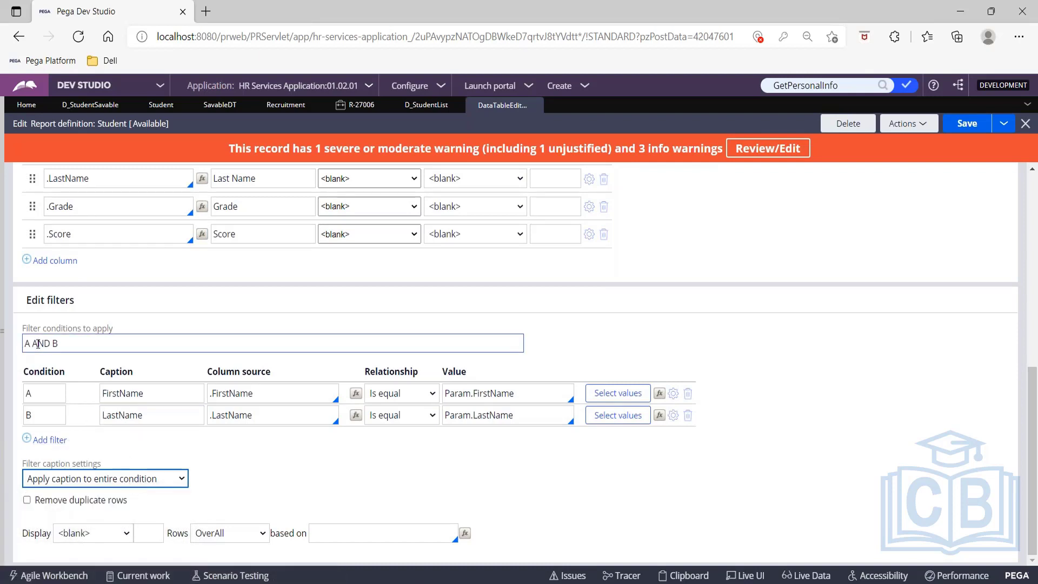
{"action": "left_click", "coordinate": [964, 124]}
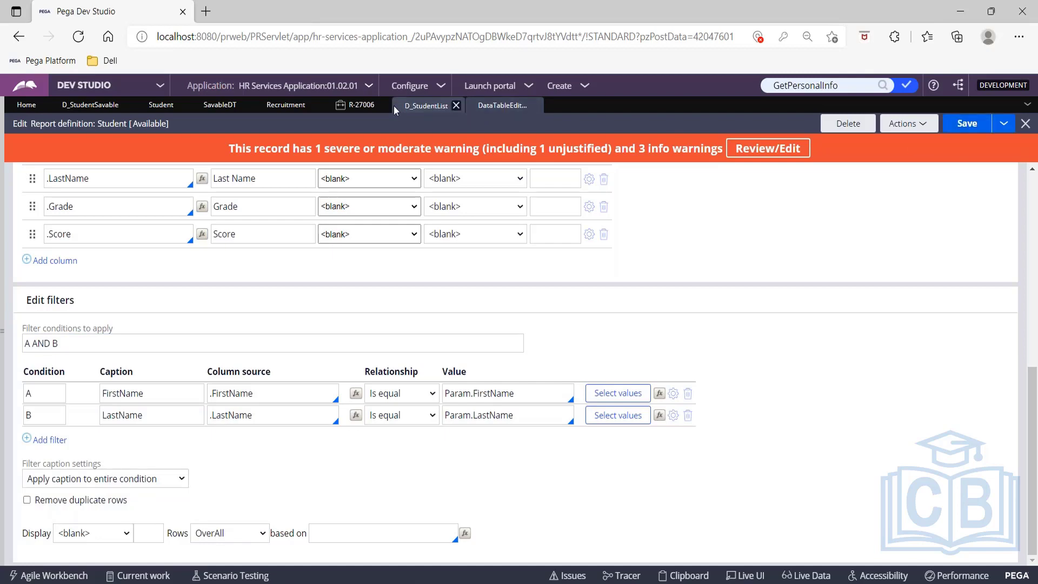
Submit D_StudentList's report parameters as Param.FirstName and Param.LastName, check the data page's own parameters, and save it
{"action": "left_click", "coordinate": [419, 110]}
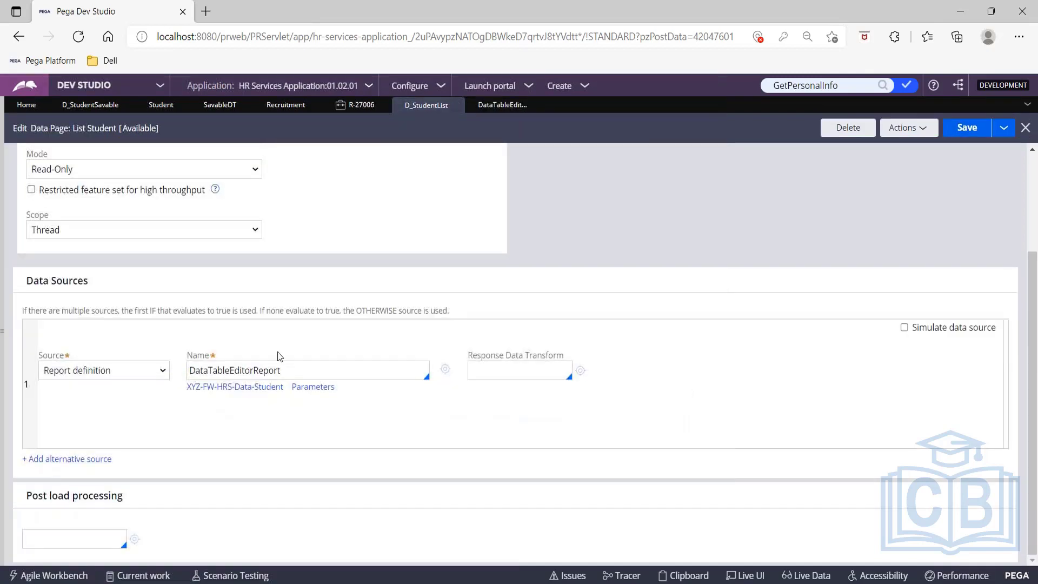
{"action": "scroll", "coordinate": [277, 351], "scroll_direction": "down", "scroll_amount": 3}
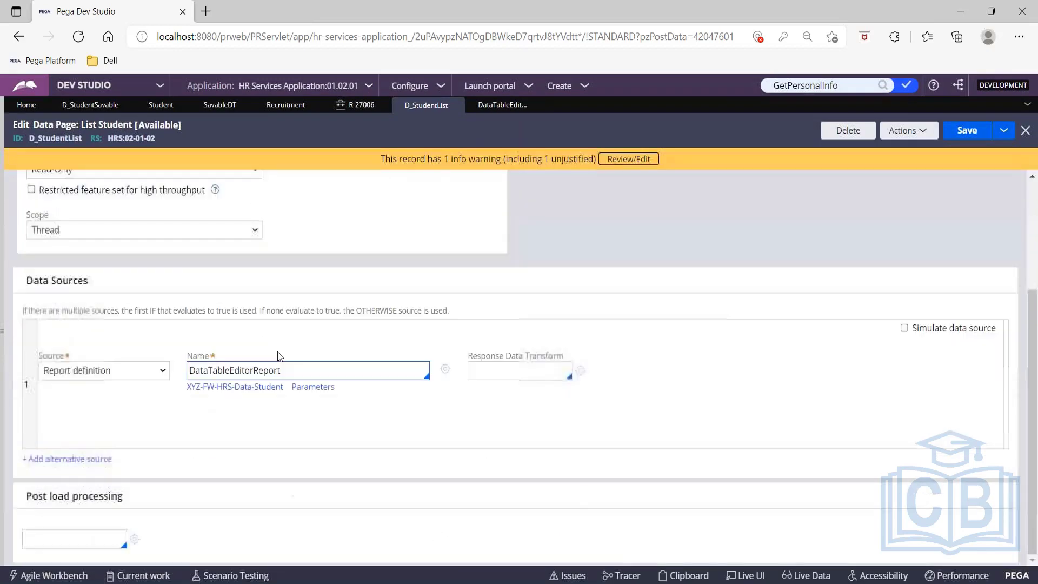
{"action": "left_click", "coordinate": [309, 387]}
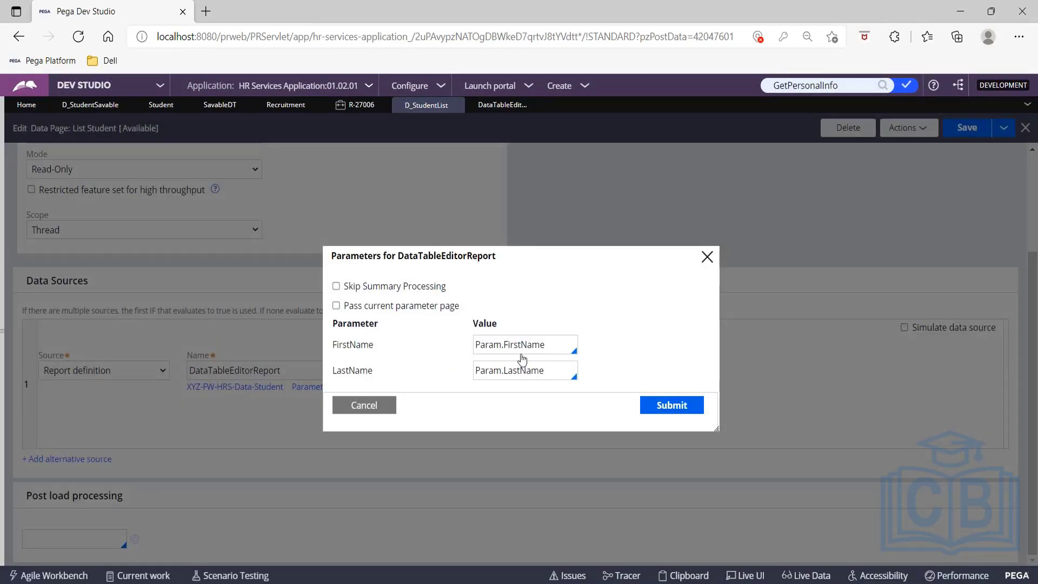
{"action": "left_click", "coordinate": [672, 406]}
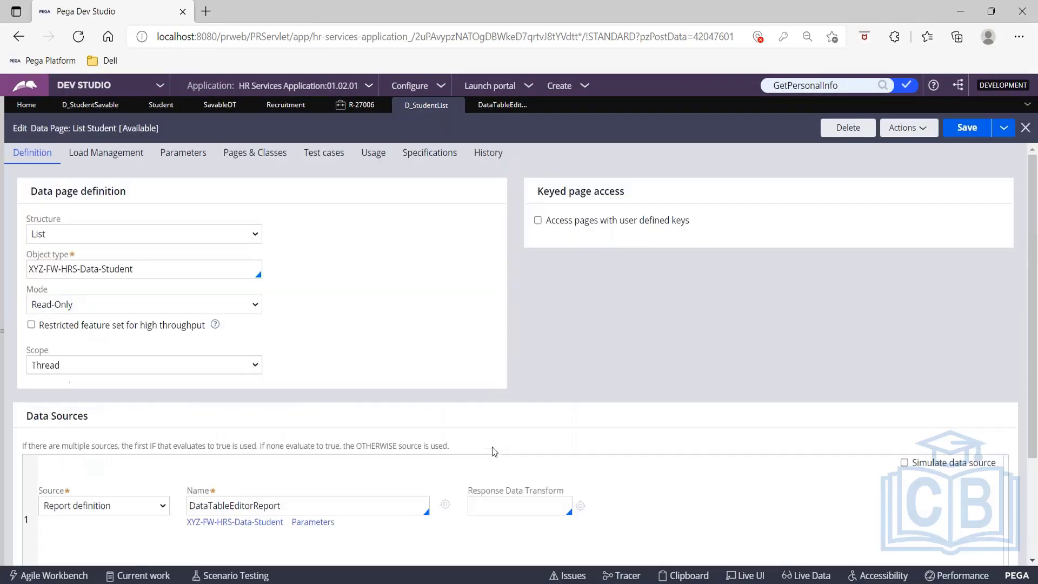
{"action": "left_click", "coordinate": [184, 180]}
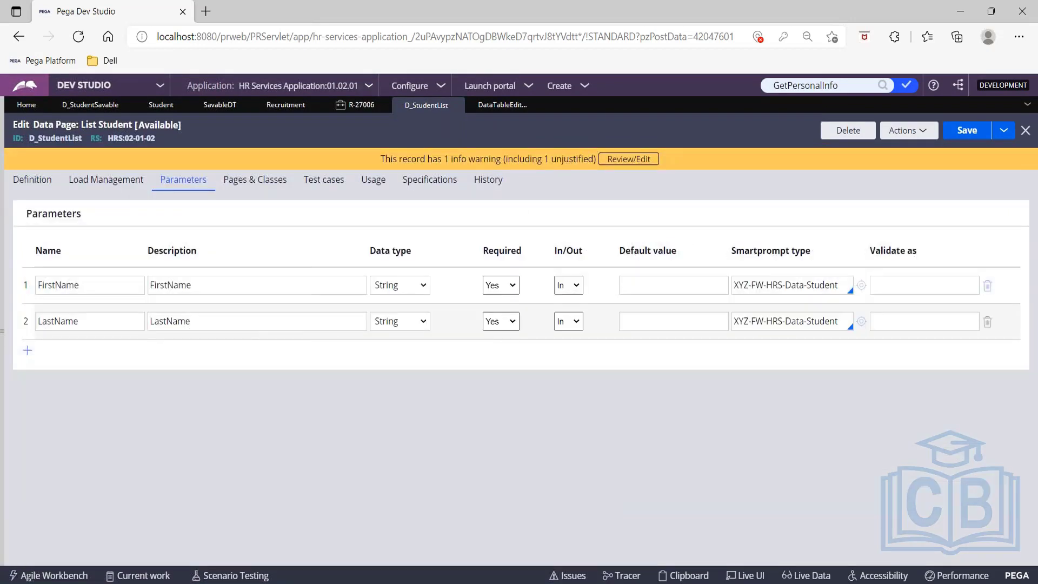
{"action": "left_click", "coordinate": [958, 131]}
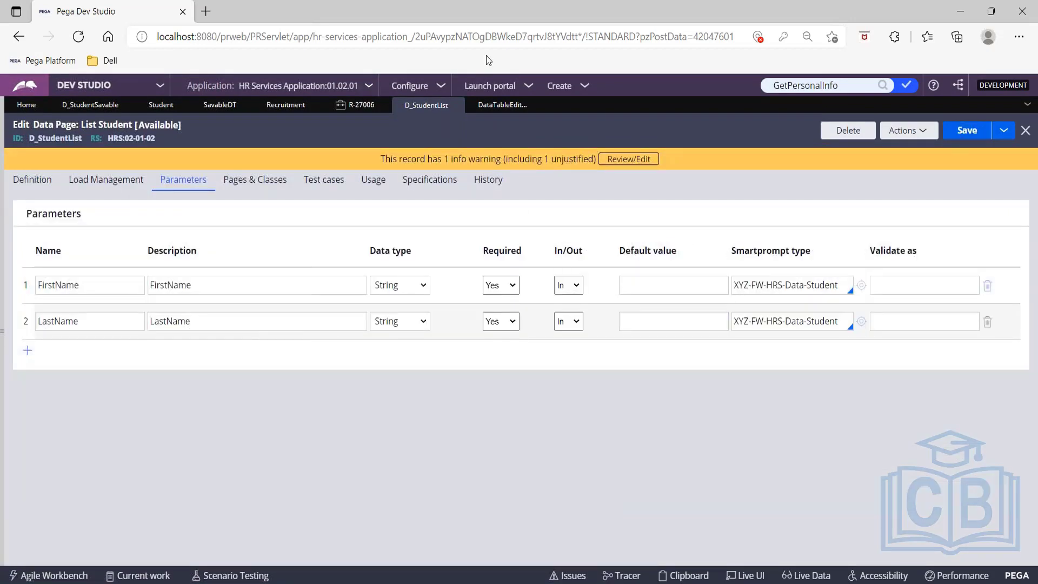
Close the open Recruitment, R-27006, D_StudentSavable and SavableDT items
{"action": "left_click", "coordinate": [313, 105]}
{"action": "left_click", "coordinate": [313, 107]}
{"action": "left_click", "coordinate": [238, 105]}
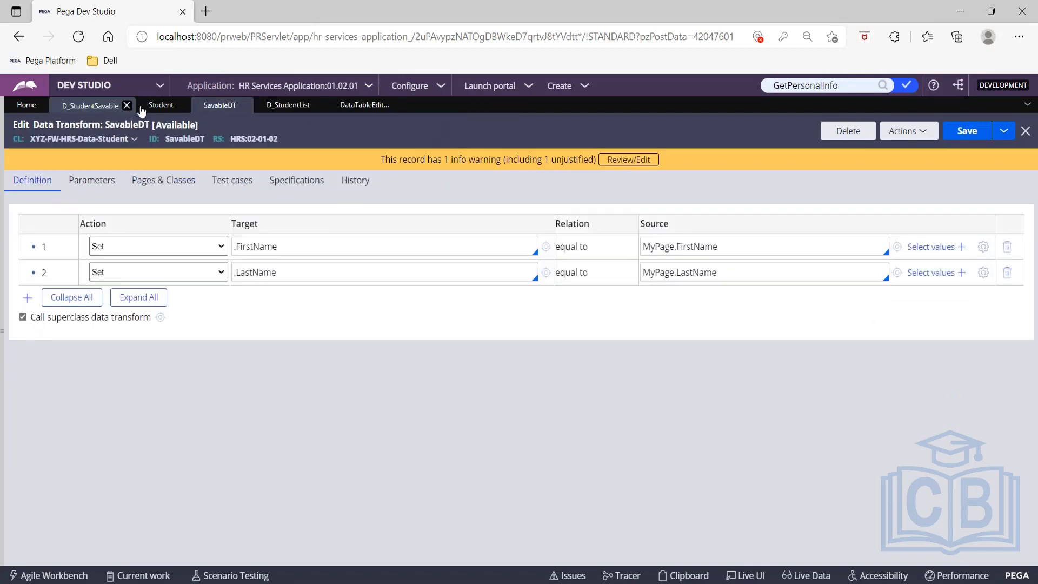
{"action": "left_click", "coordinate": [129, 105]}
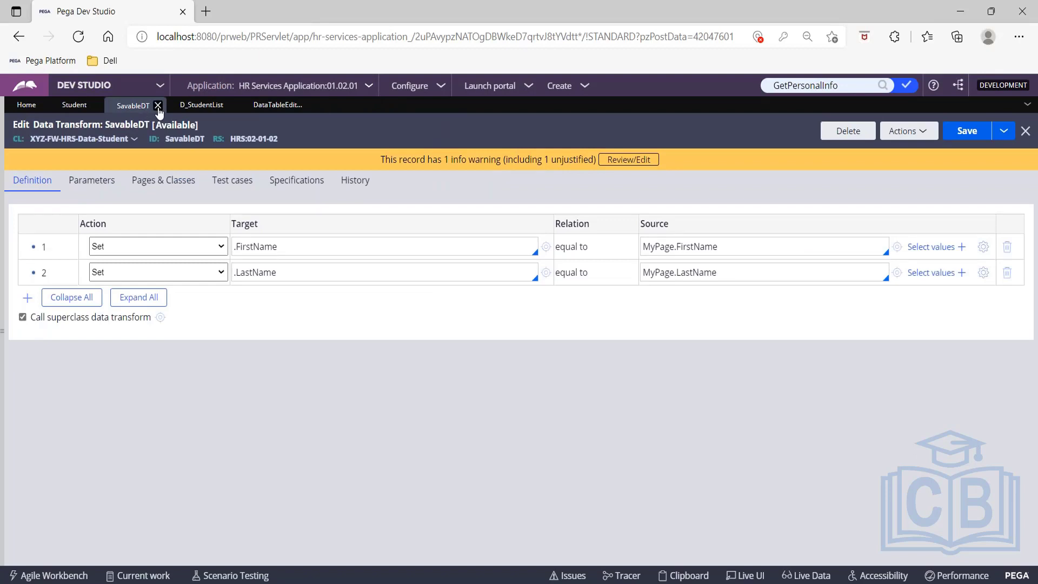
{"action": "left_click", "coordinate": [158, 105]}
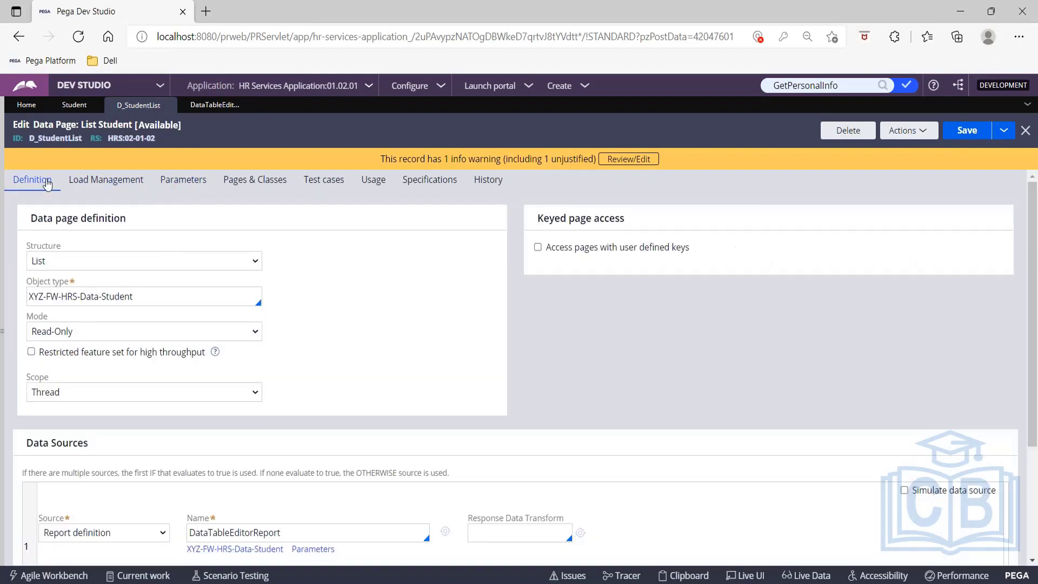
Run the D_StudentList data page again with FirstName Hello and LastName World
{"action": "left_click", "coordinate": [45, 182]}
{"action": "right_click", "coordinate": [925, 133]}
{"action": "left_click", "coordinate": [728, 184]}
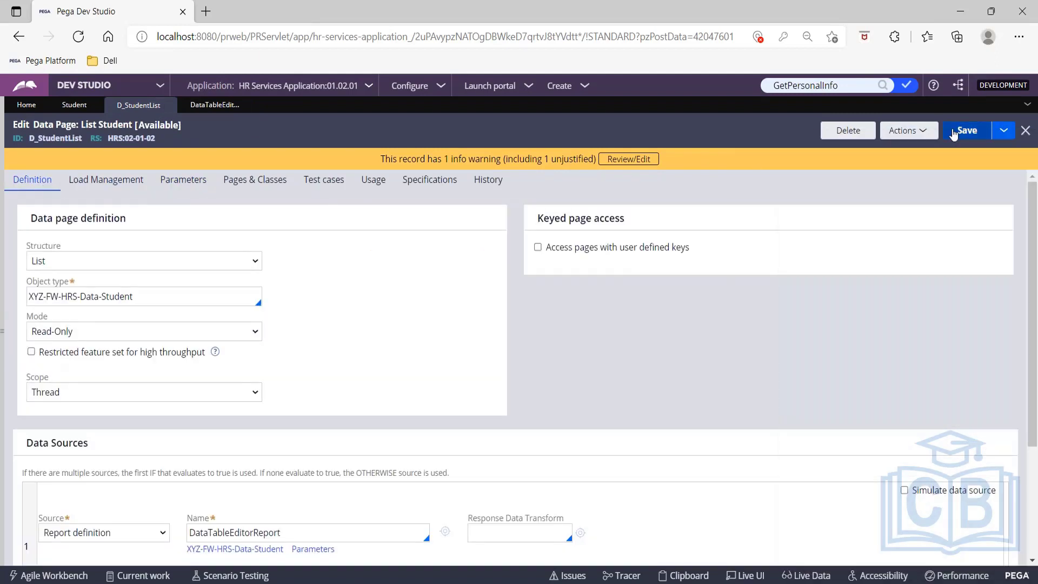
{"action": "left_click", "coordinate": [923, 132]}
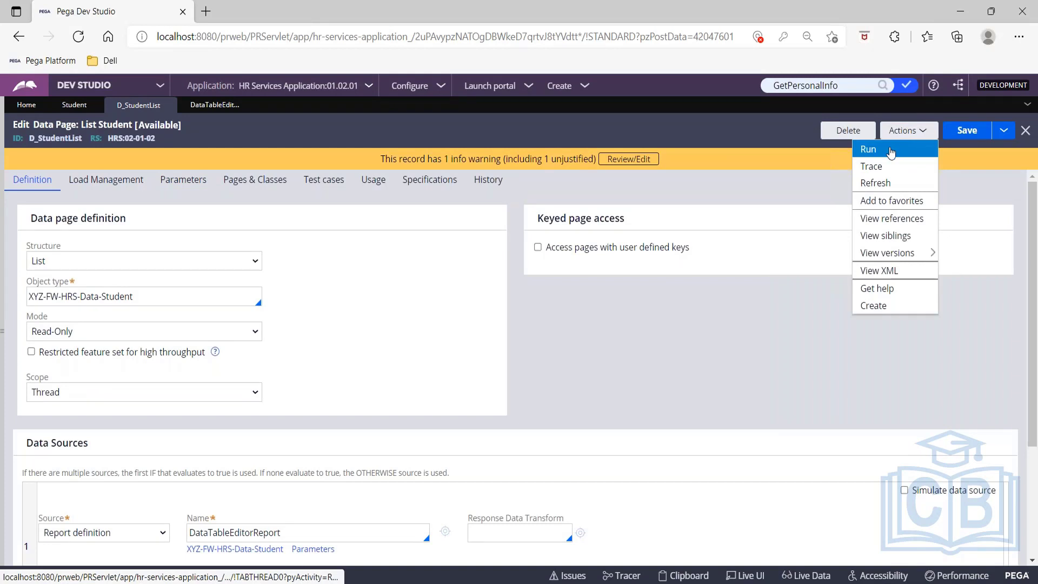
{"action": "left_click", "coordinate": [890, 151]}
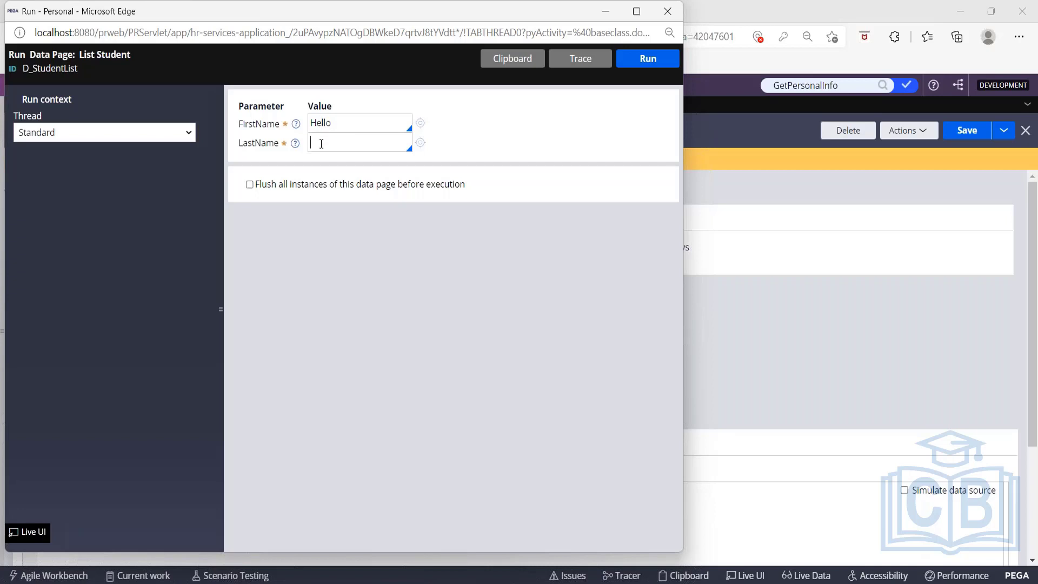
{"action": "type", "text": "World"}
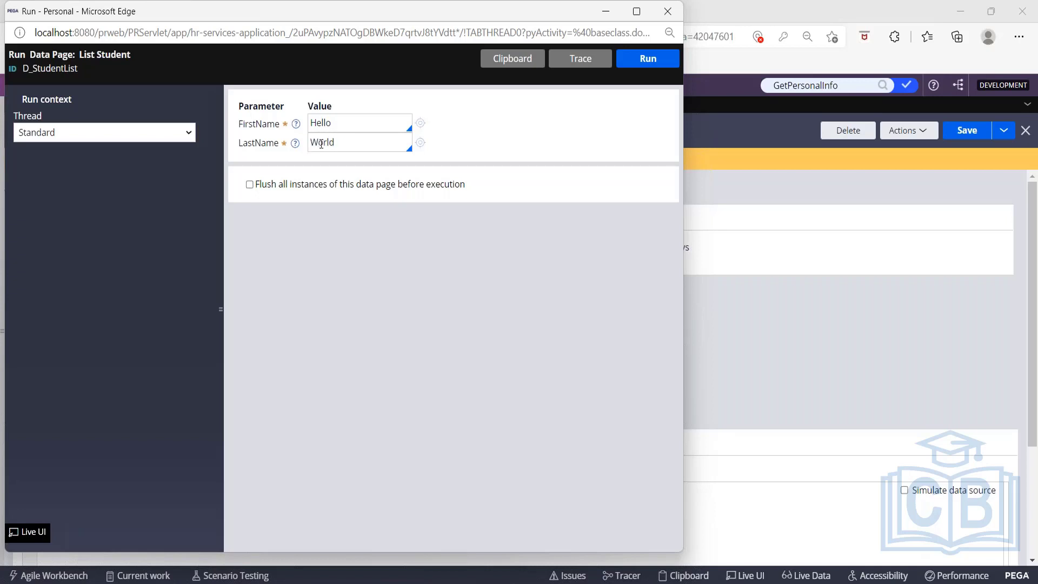
{"action": "left_click", "coordinate": [643, 63]}
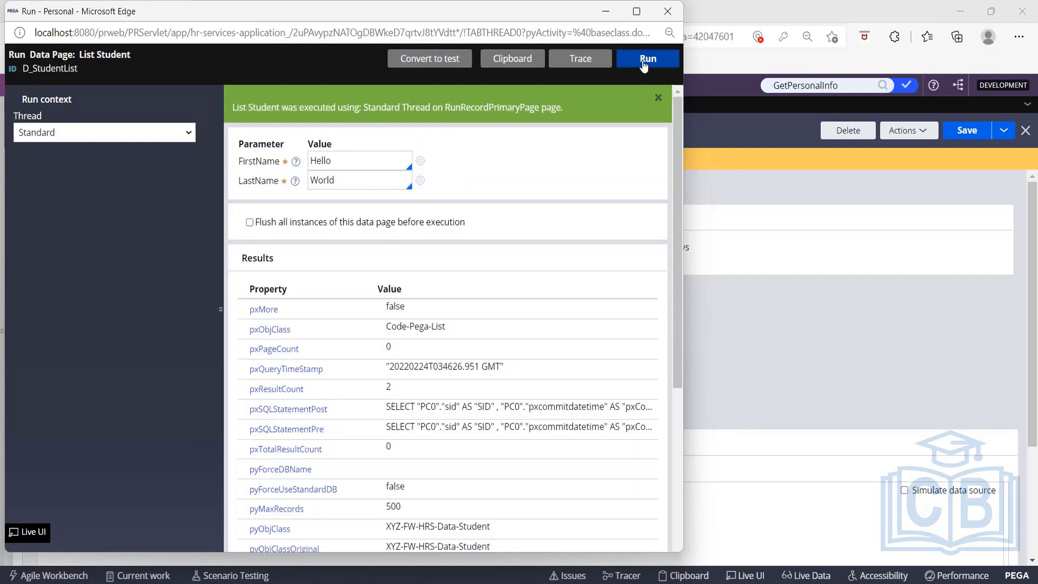
Inspect both pxResults entries of the D_StudentList page for Hello World among the Thread data pages in the Clipboard viewer
{"action": "left_click", "coordinate": [512, 58]}
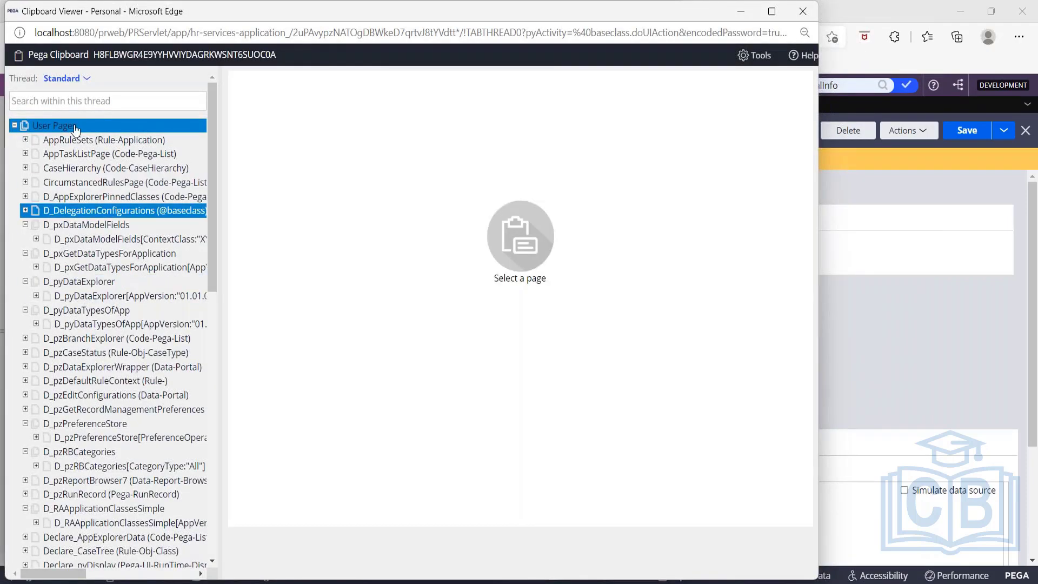
{"action": "left_click", "coordinate": [15, 125]}
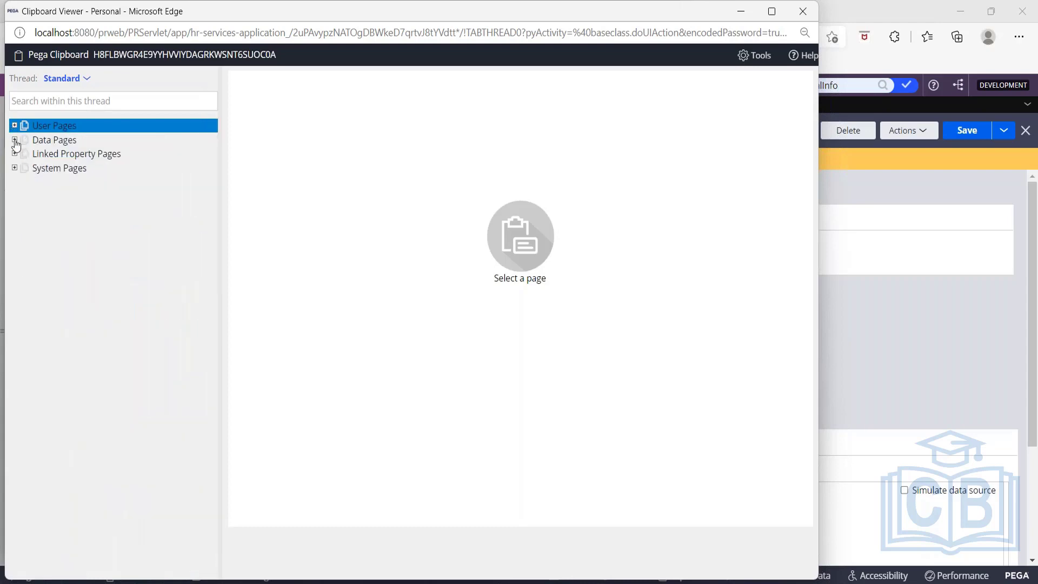
{"action": "left_click", "coordinate": [15, 140]}
{"action": "left_click", "coordinate": [26, 154]}
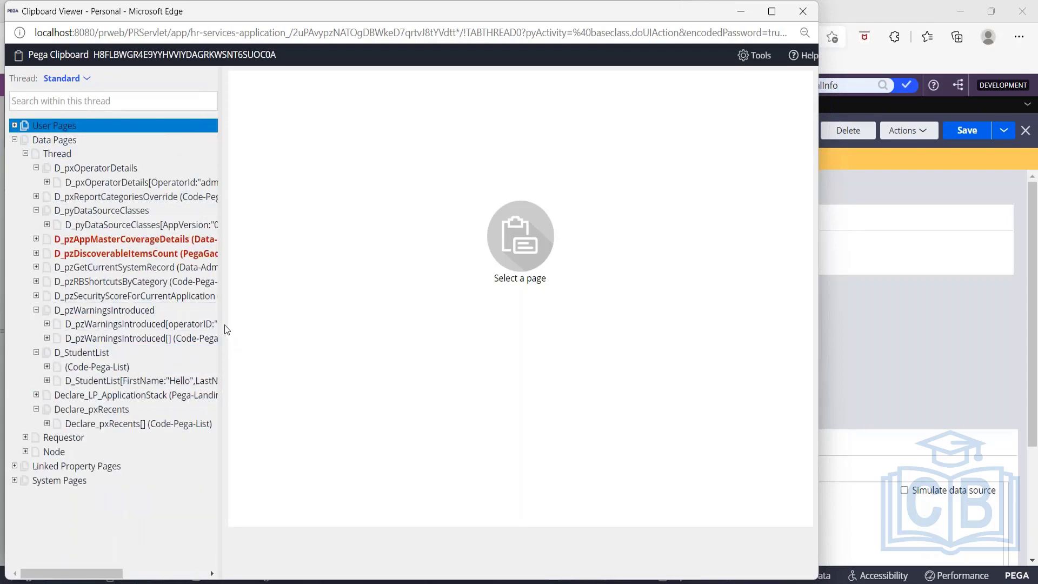
{"action": "left_click_drag", "start_coordinate": [225, 330], "coordinate": [391, 335]}
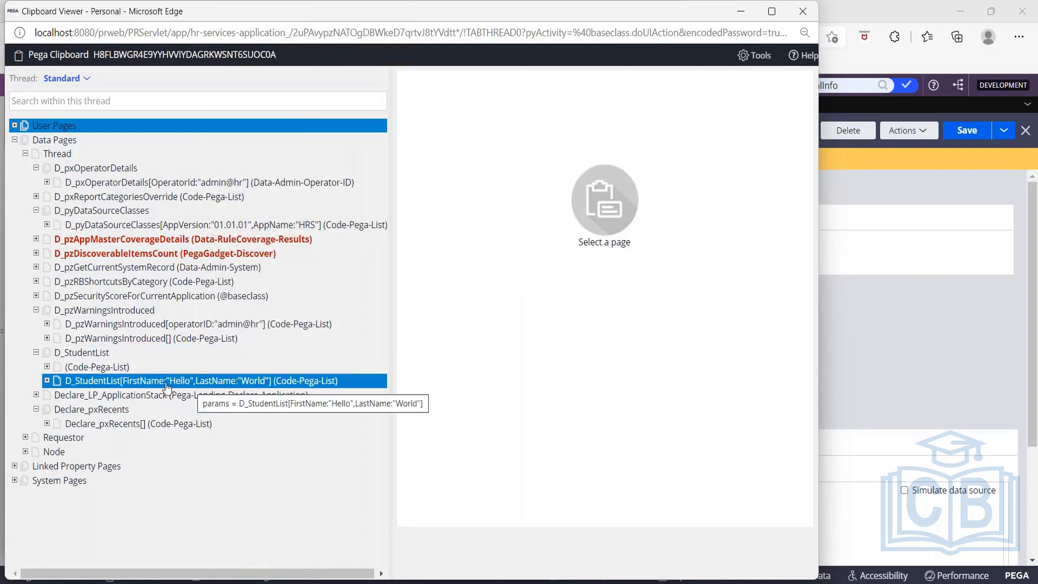
{"action": "left_click", "coordinate": [261, 381]}
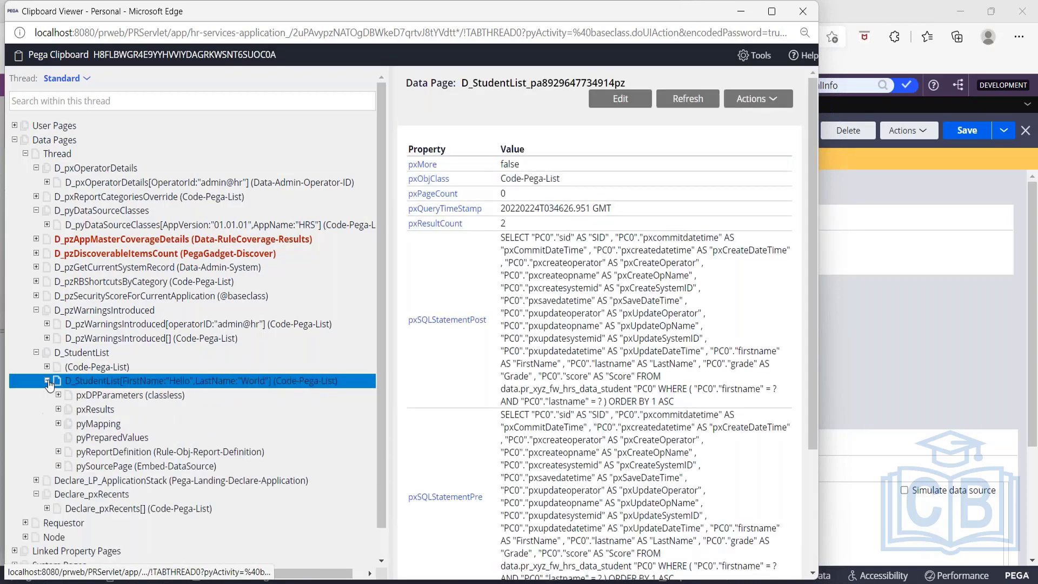
{"action": "left_click", "coordinate": [59, 409]}
{"action": "left_click", "coordinate": [138, 423]}
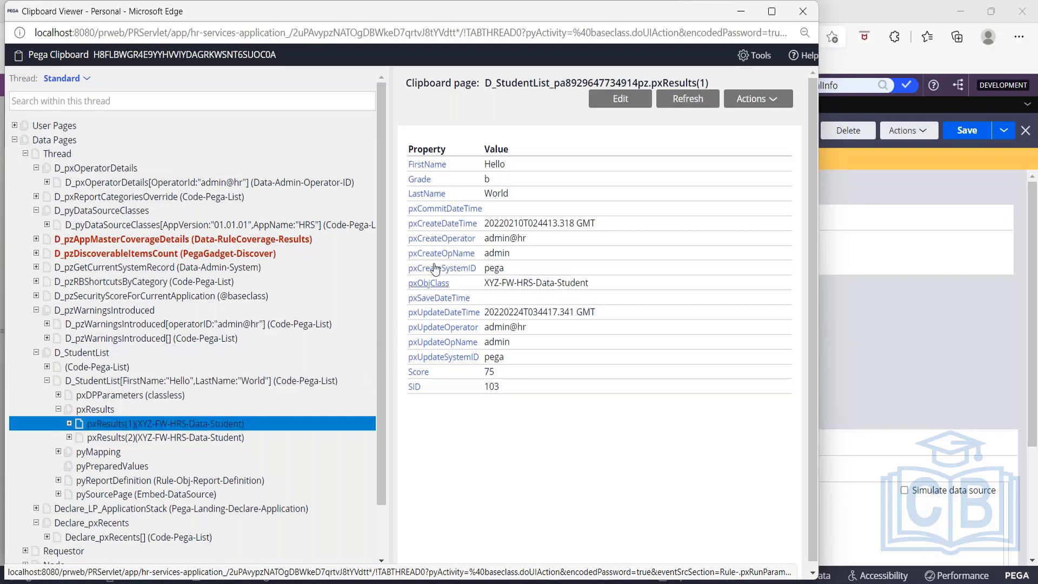
{"action": "left_click", "coordinate": [188, 438]}
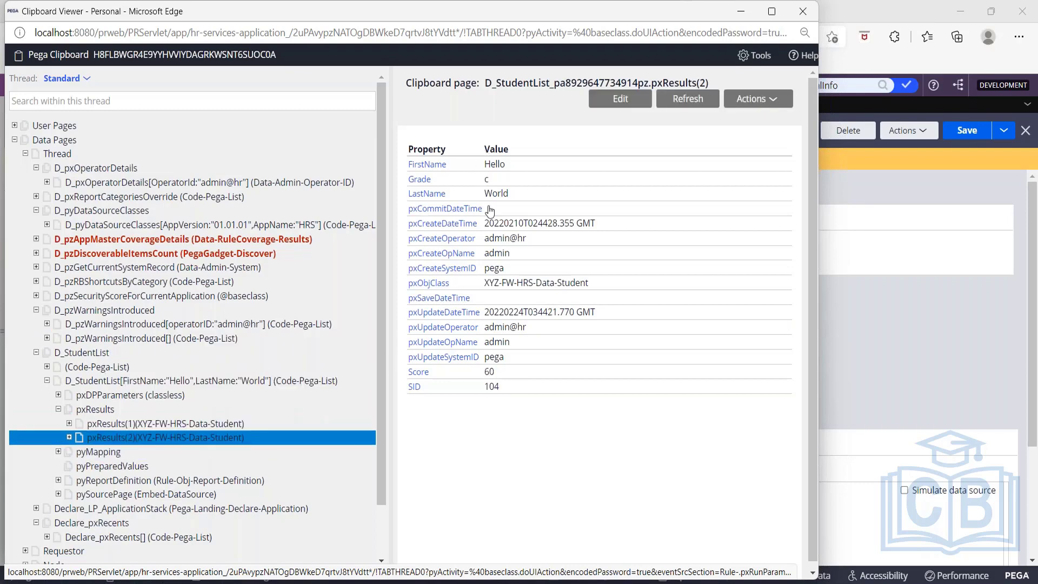
Return to the D_StudentList run results, examine the properties of pxResults(1), and close the run window
{"action": "left_click", "coordinate": [888, 343]}
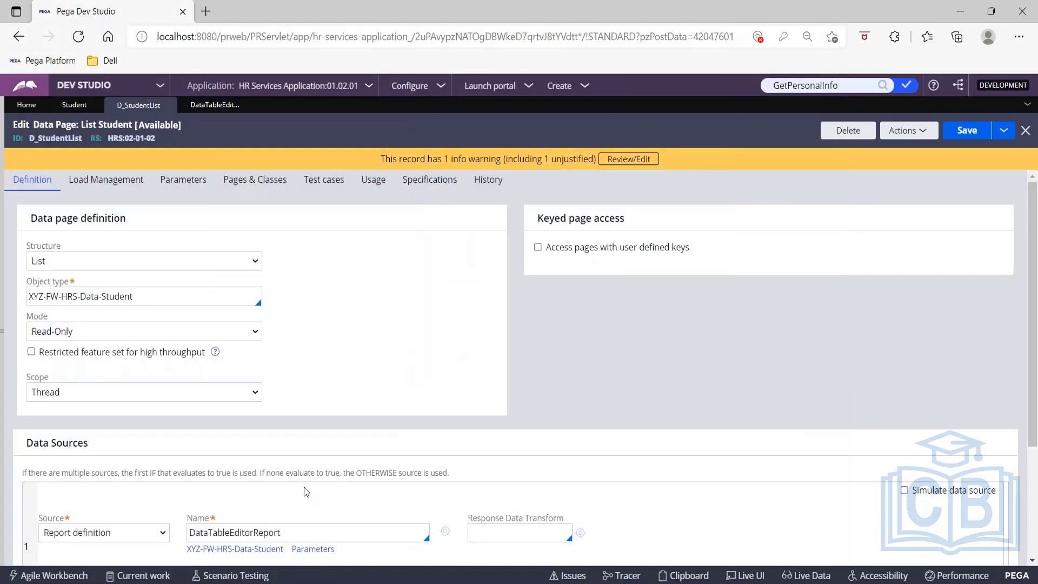
{"action": "key", "text": "alt+Tab"}
{"action": "key", "text": "Tab"}
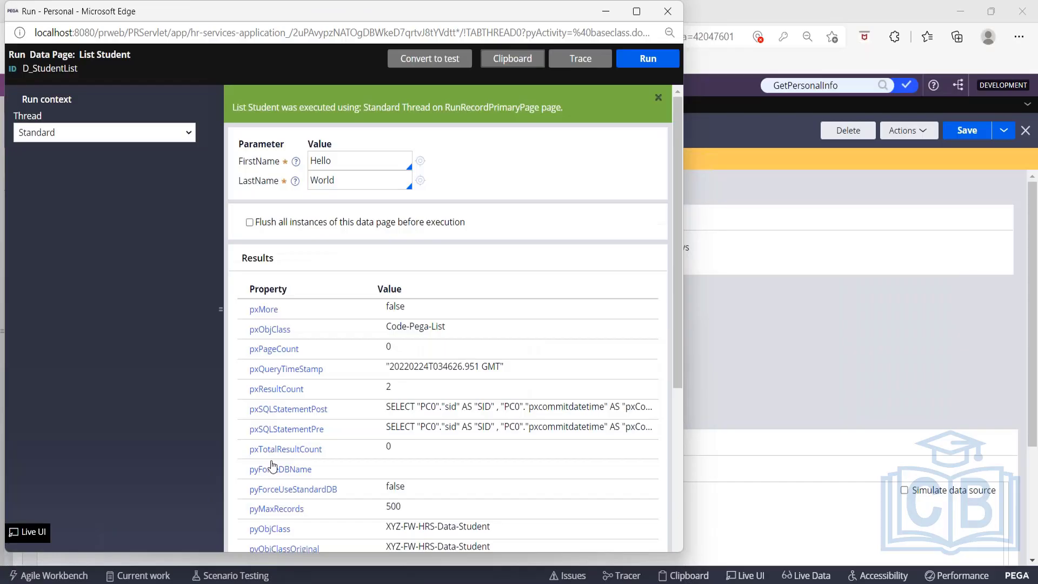
{"action": "scroll", "coordinate": [334, 351], "scroll_direction": "down", "scroll_amount": 5}
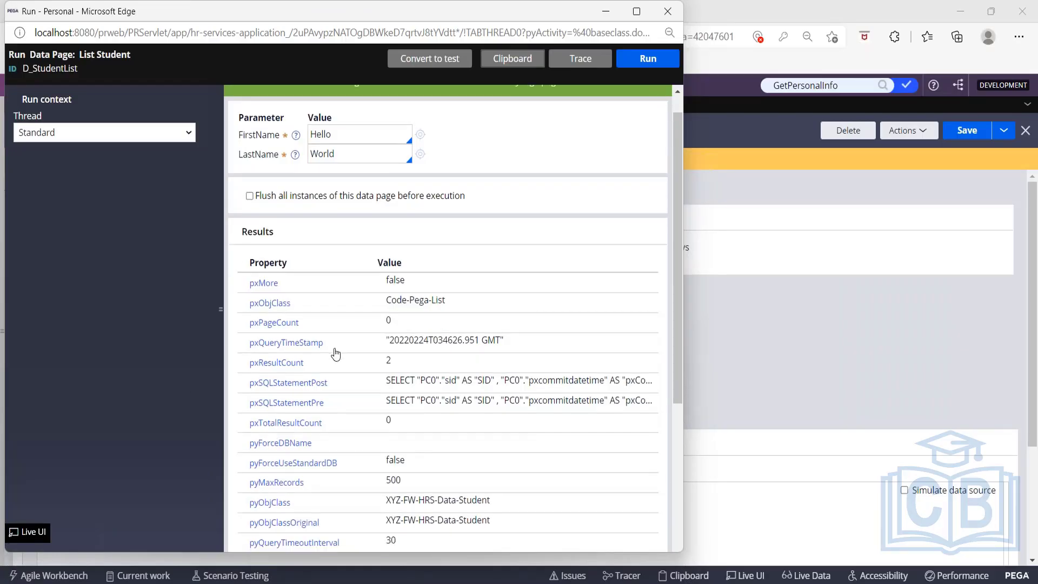
{"action": "left_click", "coordinate": [244, 523]}
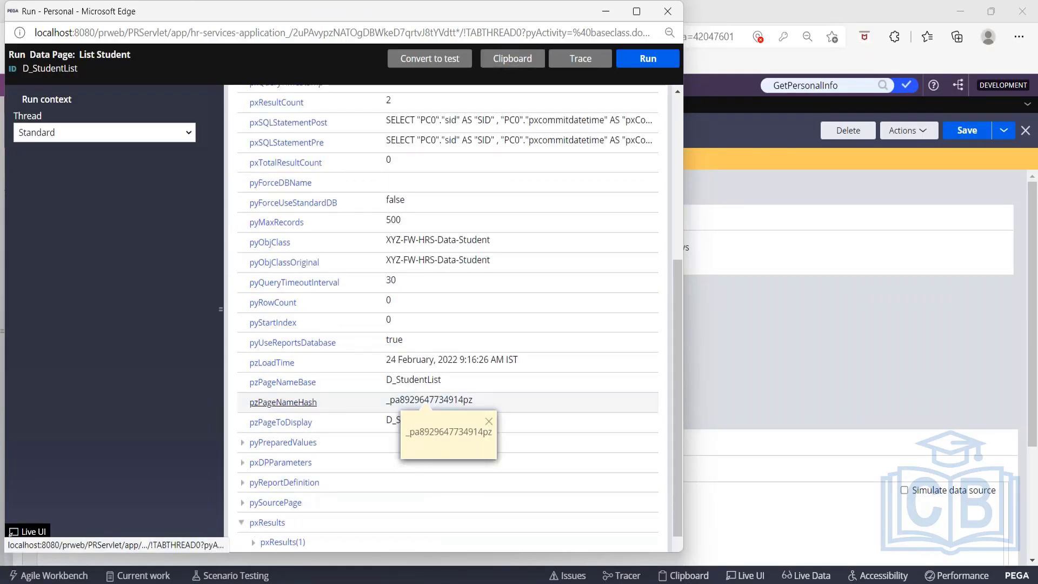
{"action": "scroll", "coordinate": [279, 498], "scroll_direction": "down", "scroll_amount": 1}
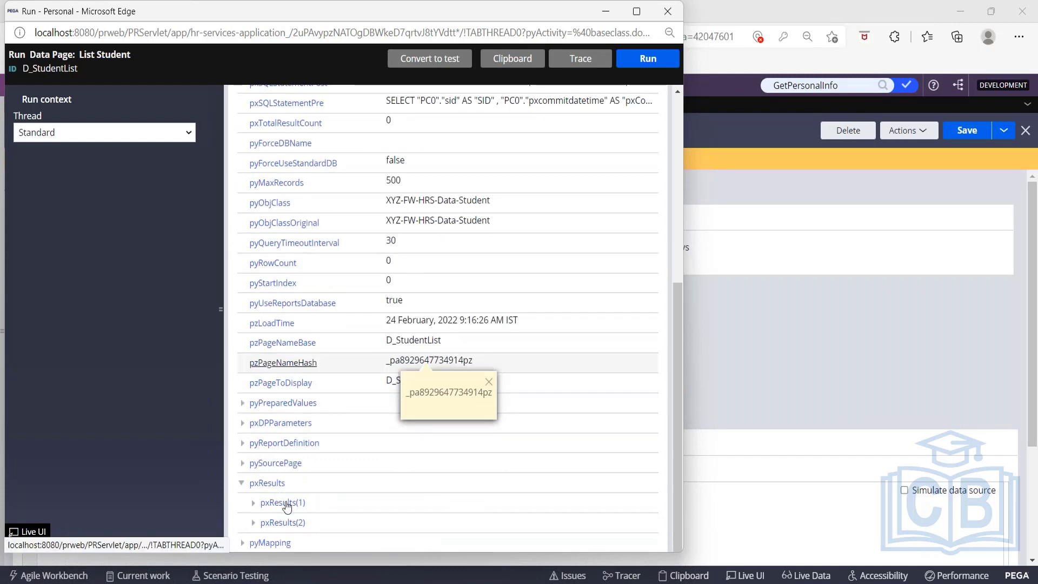
{"action": "left_click", "coordinate": [254, 502]}
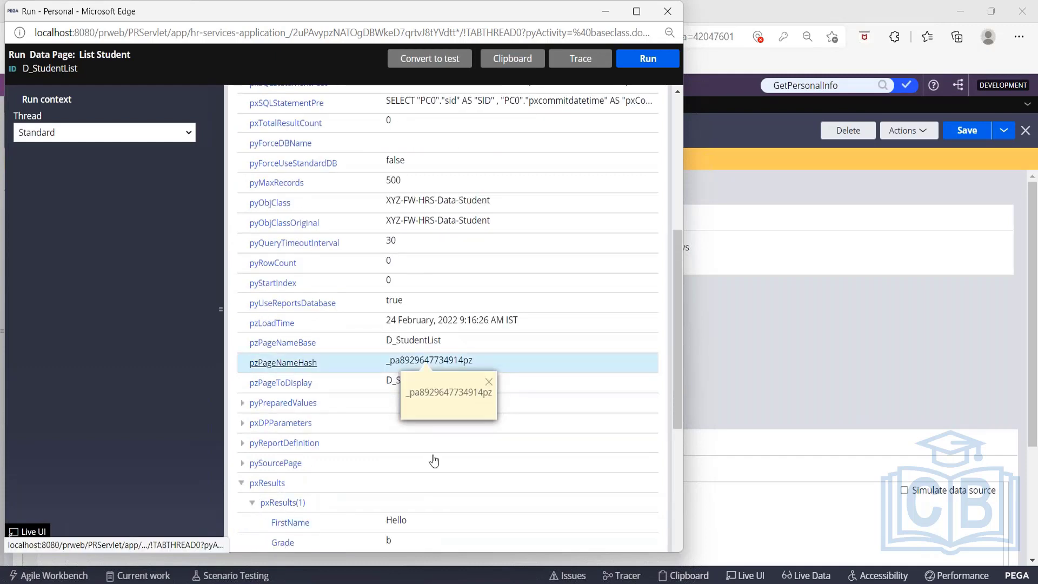
{"action": "scroll", "coordinate": [440, 459], "scroll_direction": "down", "scroll_amount": 3}
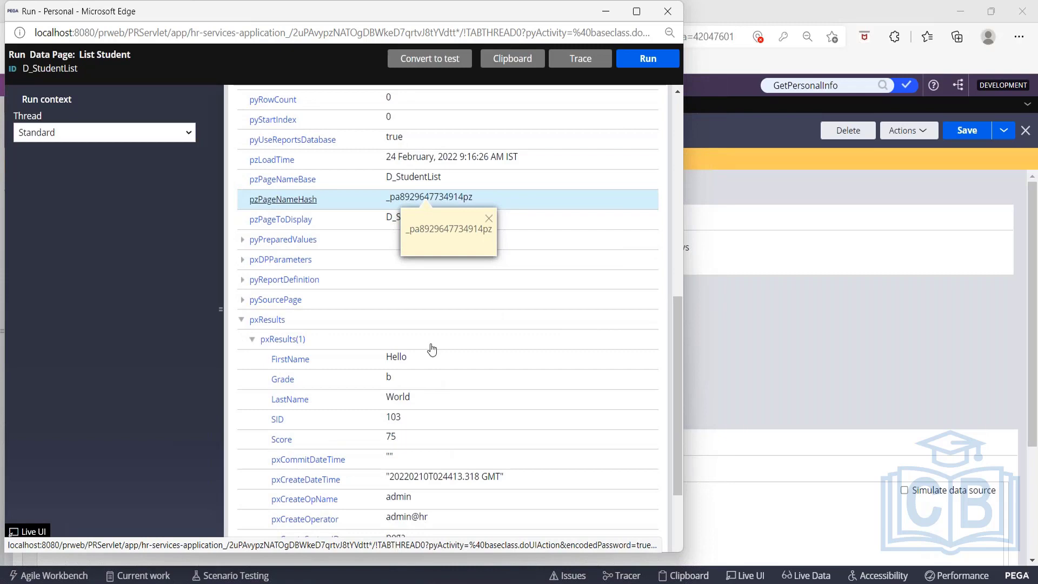
{"action": "scroll", "coordinate": [432, 350], "scroll_direction": "down", "scroll_amount": 2}
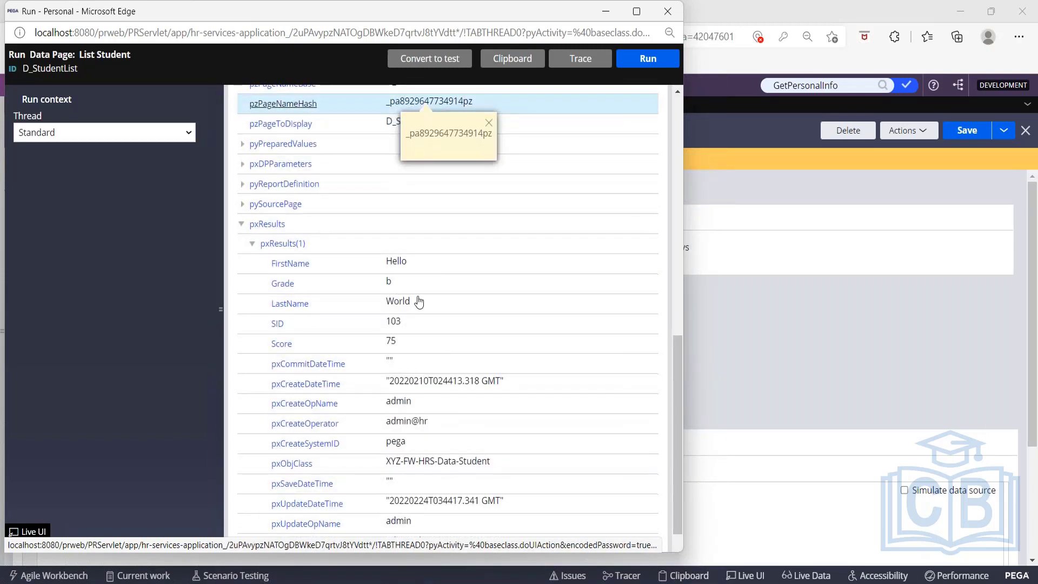
{"action": "scroll", "coordinate": [419, 301], "scroll_direction": "down", "scroll_amount": 2}
{"action": "left_click_drag", "start_coordinate": [249, 13], "coordinate": [253, 96]}
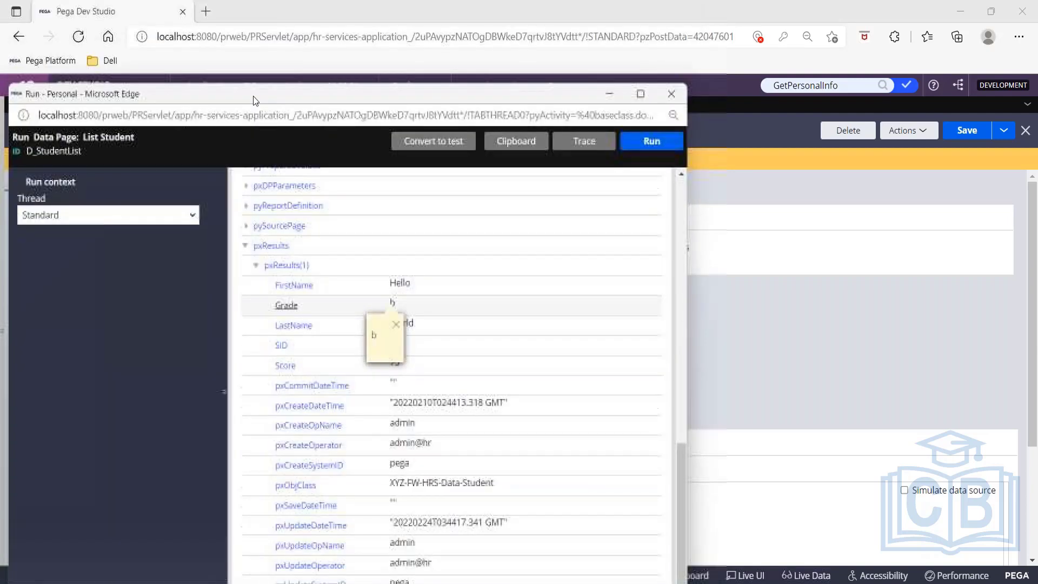
{"action": "left_click", "coordinate": [679, 101]}
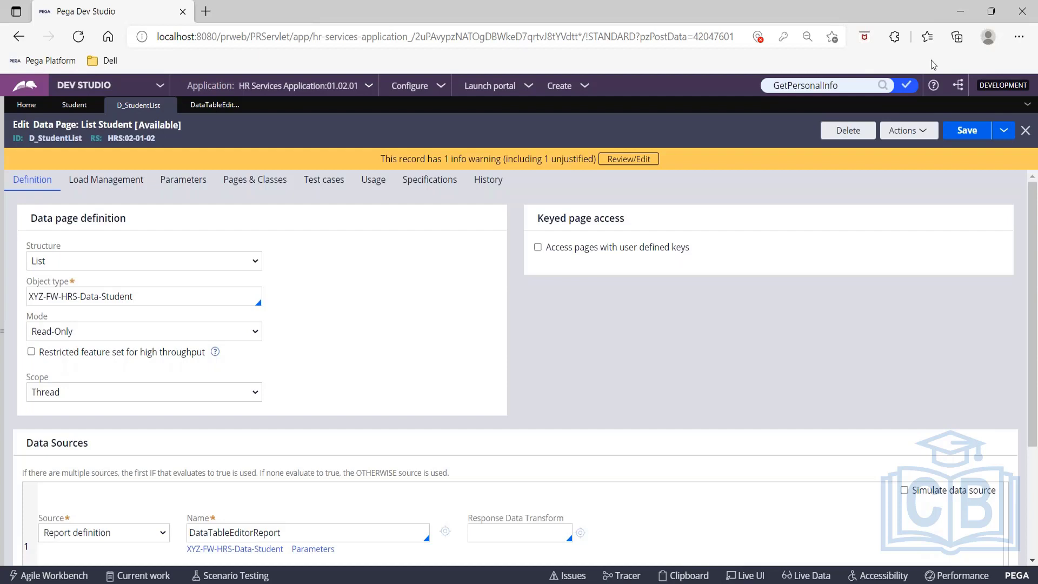
{"action": "left_click", "coordinate": [923, 29]}
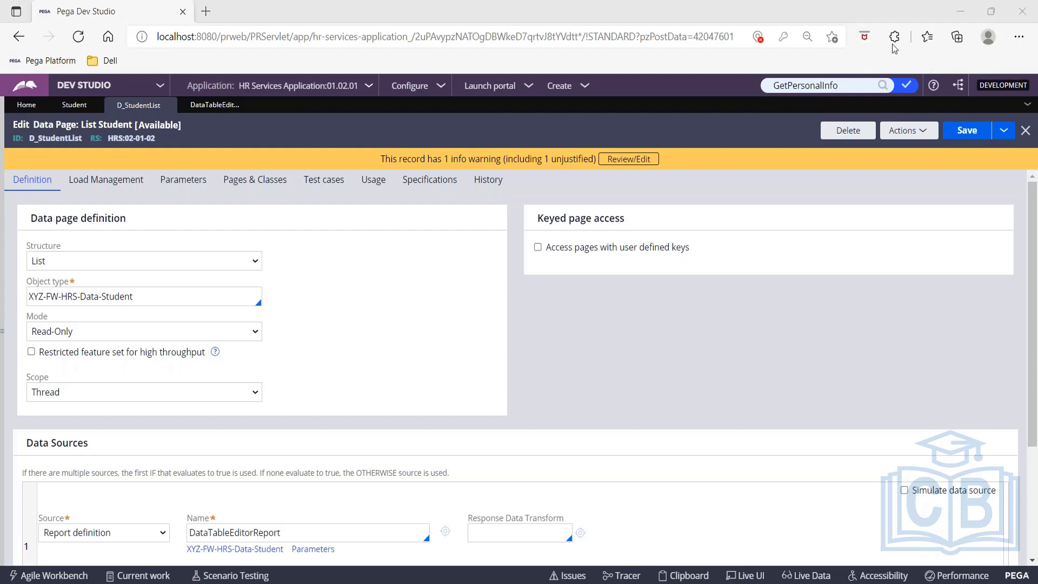